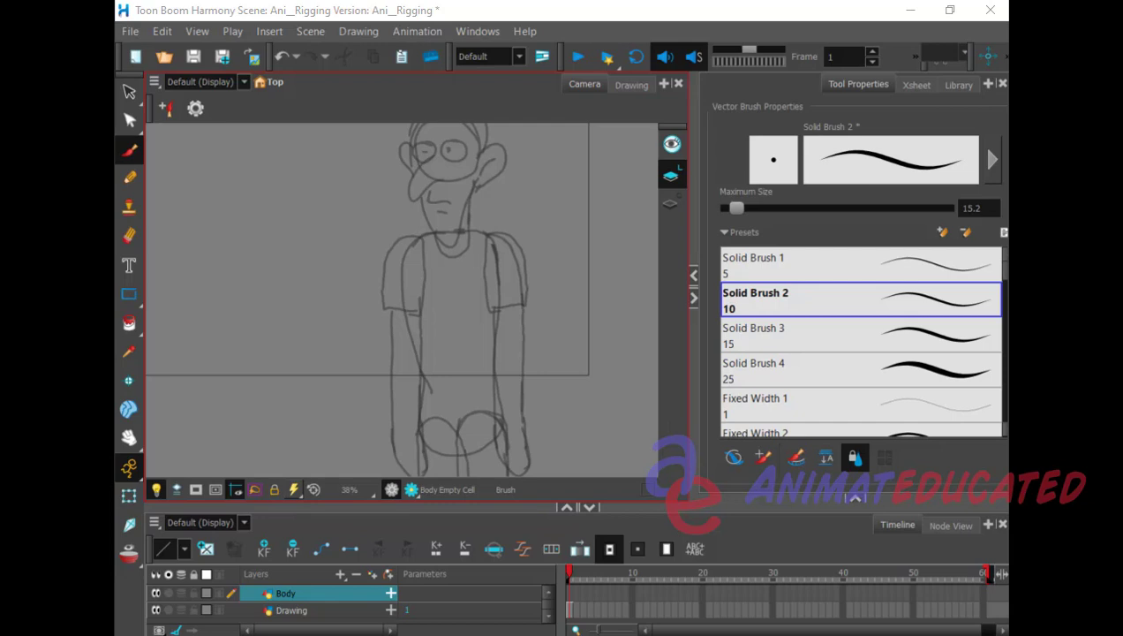
Step: Make the Body layer's first frame active for drawing with the Brush tool and the Solid Brush 3 preset
{"action": "left_click", "coordinate": [132, 432]}
{"action": "mouse_move", "coordinate": [539, 311]}
{"action": "left_mouse_down"}
{"action": "mouse_move", "coordinate": [545, 374]}
{"action": "mouse_move", "coordinate": [559, 380]}
{"action": "mouse_move", "coordinate": [556, 303]}
{"action": "mouse_move", "coordinate": [609, 290]}
{"action": "mouse_move", "coordinate": [516, 282]}
{"action": "mouse_move", "coordinate": [511, 303]}
{"action": "mouse_move", "coordinate": [536, 365]}
{"action": "mouse_move", "coordinate": [570, 266]}
{"action": "mouse_move", "coordinate": [549, 100]}
{"action": "mouse_move", "coordinate": [549, 377]}
{"action": "mouse_move", "coordinate": [614, 374]}
{"action": "mouse_move", "coordinate": [585, 371]}
{"action": "mouse_move", "coordinate": [561, 334]}
{"action": "mouse_move", "coordinate": [565, 251]}
{"action": "mouse_move", "coordinate": [571, 349]}
{"action": "mouse_move", "coordinate": [540, 336]}
{"action": "mouse_move", "coordinate": [554, 397]}
{"action": "mouse_move", "coordinate": [564, 275]}
{"action": "mouse_move", "coordinate": [557, 284]}
{"action": "left_mouse_up"}
{"action": "left_click", "coordinate": [344, 610]}
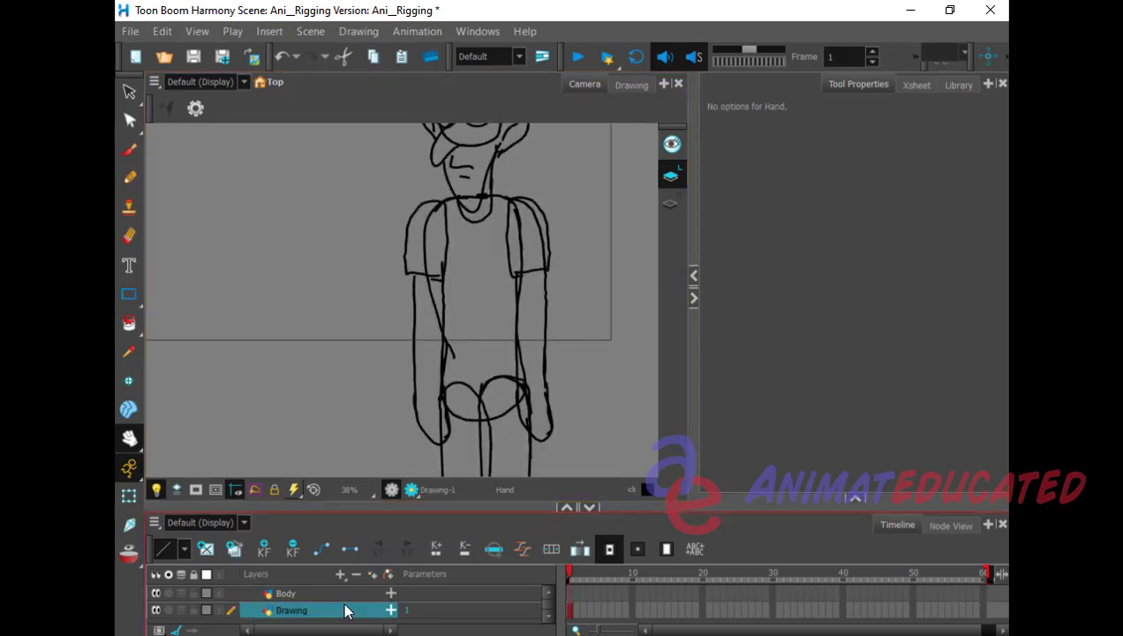
{"action": "left_click", "coordinate": [571, 593]}
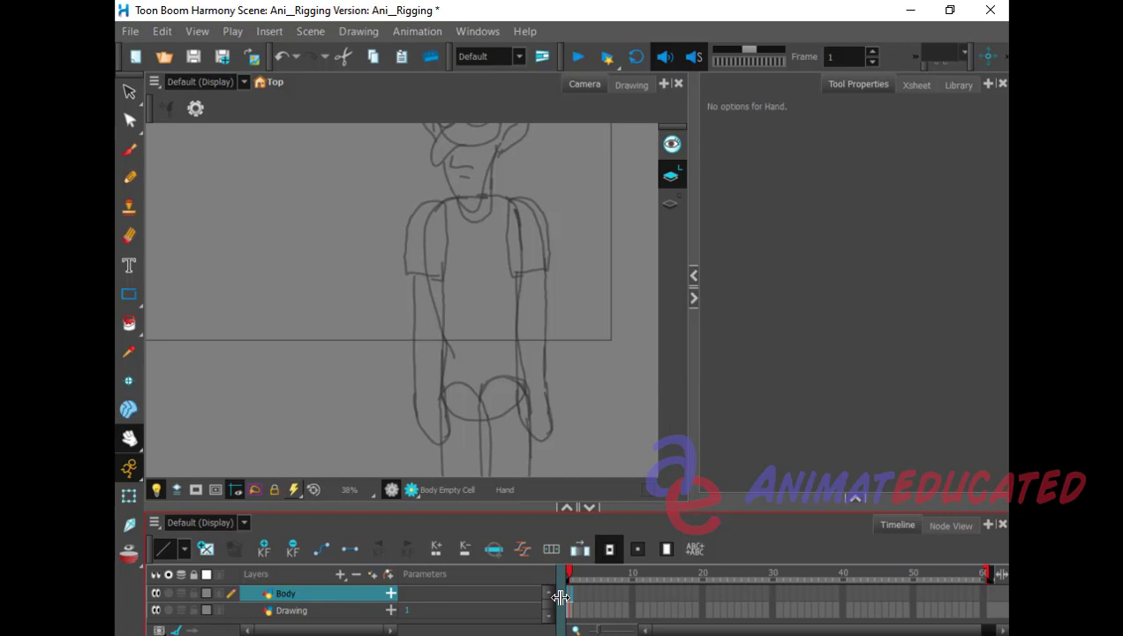
{"action": "left_click", "coordinate": [134, 152]}
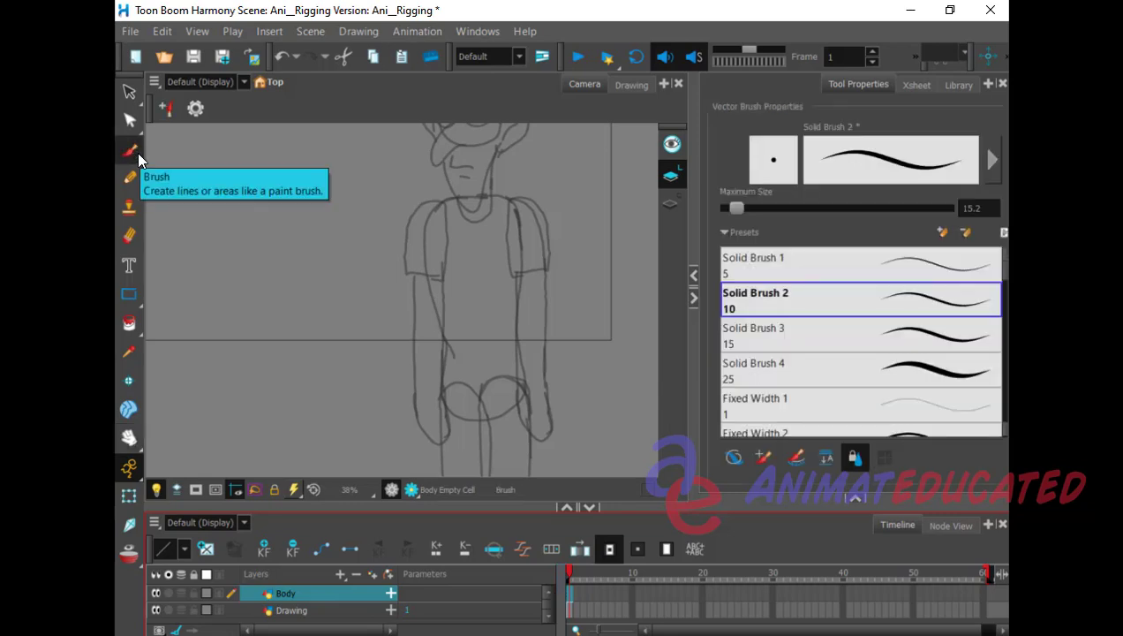
{"action": "left_click", "coordinate": [839, 343]}
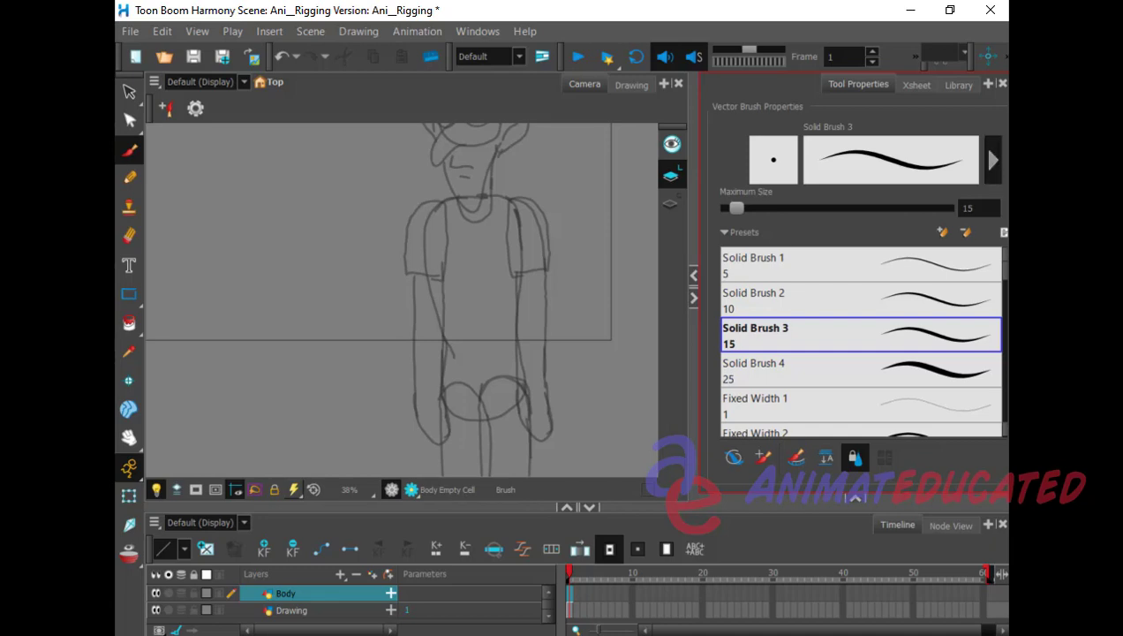
Step: In the brush's tip properties, set the angle to 37.4° and the pen tilt sensitivity to 11.9%, leaving Proportional to Camera off
{"action": "left_click", "coordinate": [992, 160]}
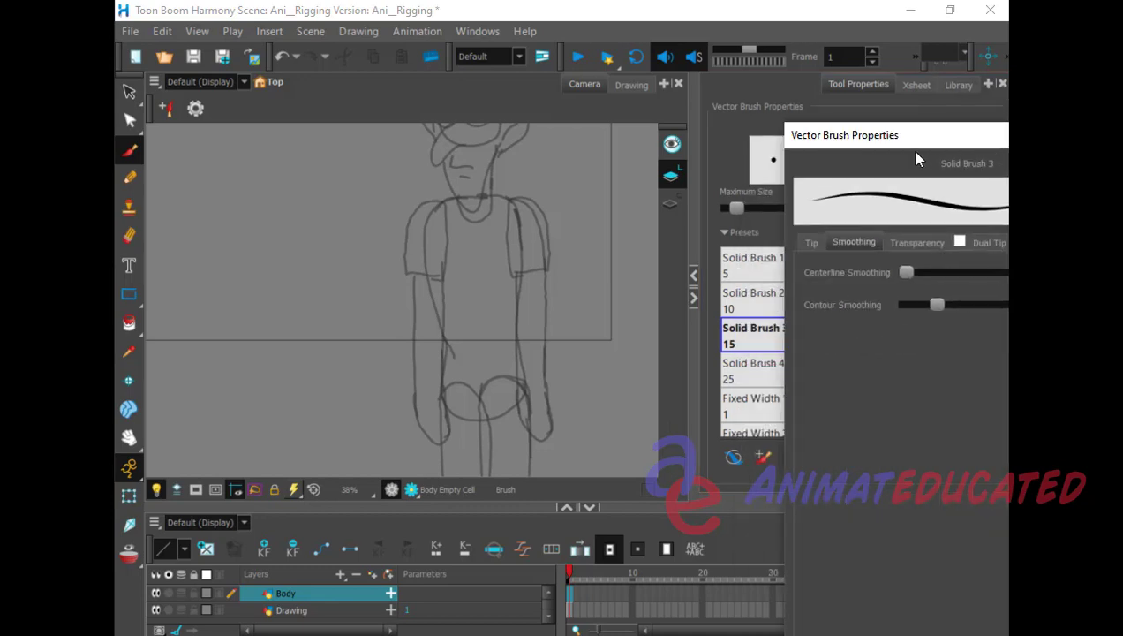
{"action": "left_click_drag", "start_coordinate": [936, 141], "coordinate": [720, 166]}
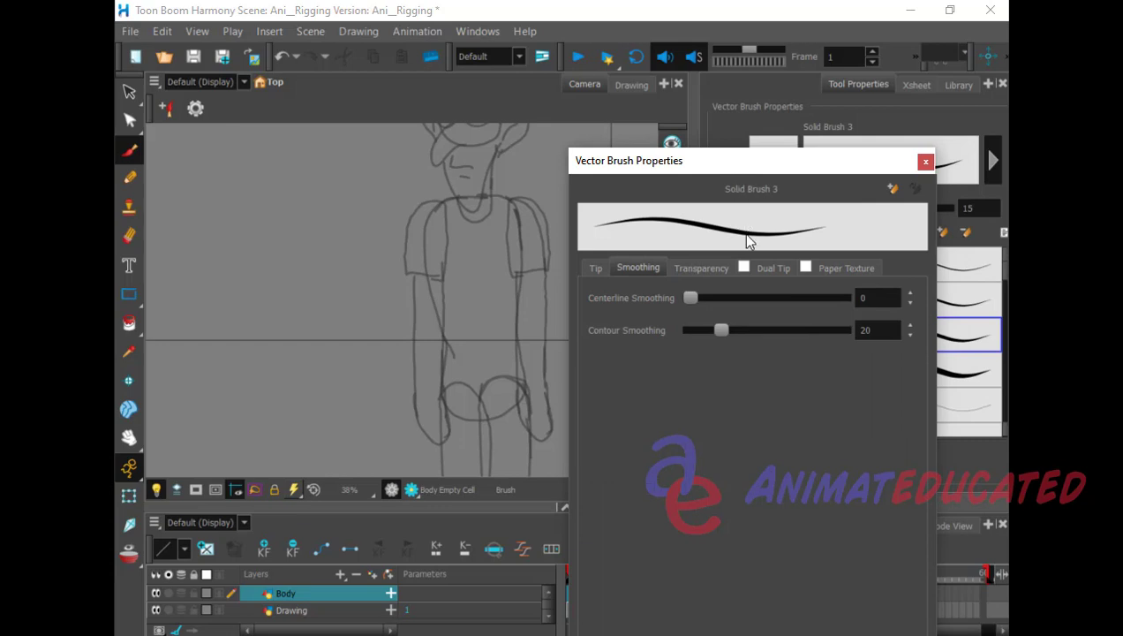
{"action": "left_click", "coordinate": [595, 268]}
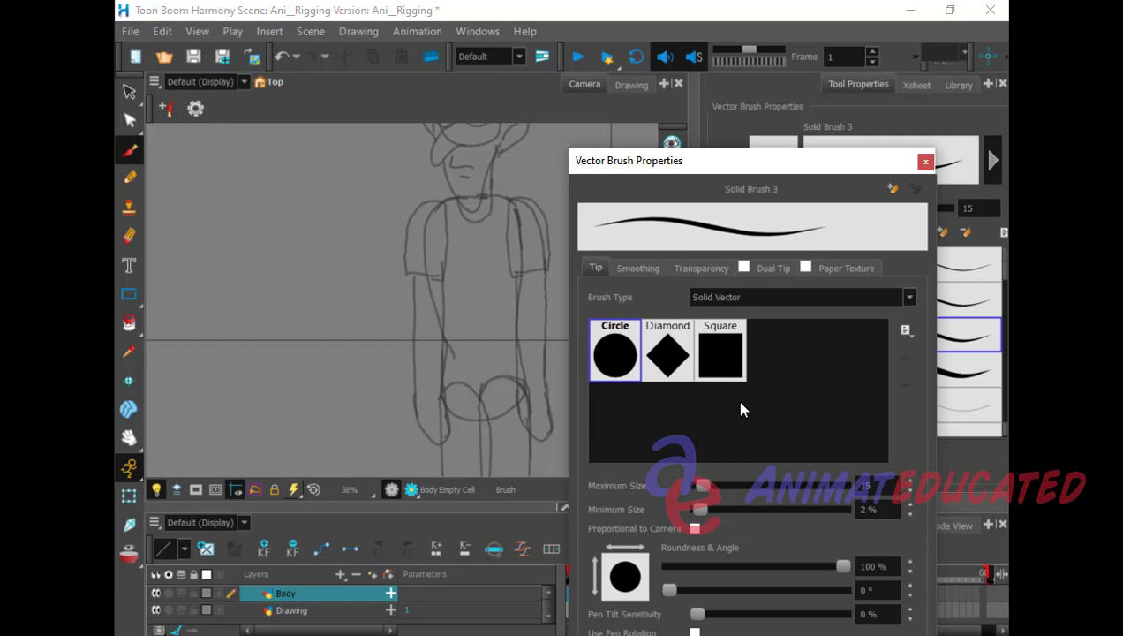
{"action": "left_click", "coordinate": [693, 530]}
{"action": "left_click", "coordinate": [694, 531]}
{"action": "left_click", "coordinate": [694, 530]}
{"action": "left_click", "coordinate": [694, 529]}
{"action": "mouse_move", "coordinate": [697, 615]}
{"action": "left_mouse_down"}
{"action": "mouse_move", "coordinate": [720, 618]}
{"action": "mouse_move", "coordinate": [687, 595]}
{"action": "left_mouse_up"}
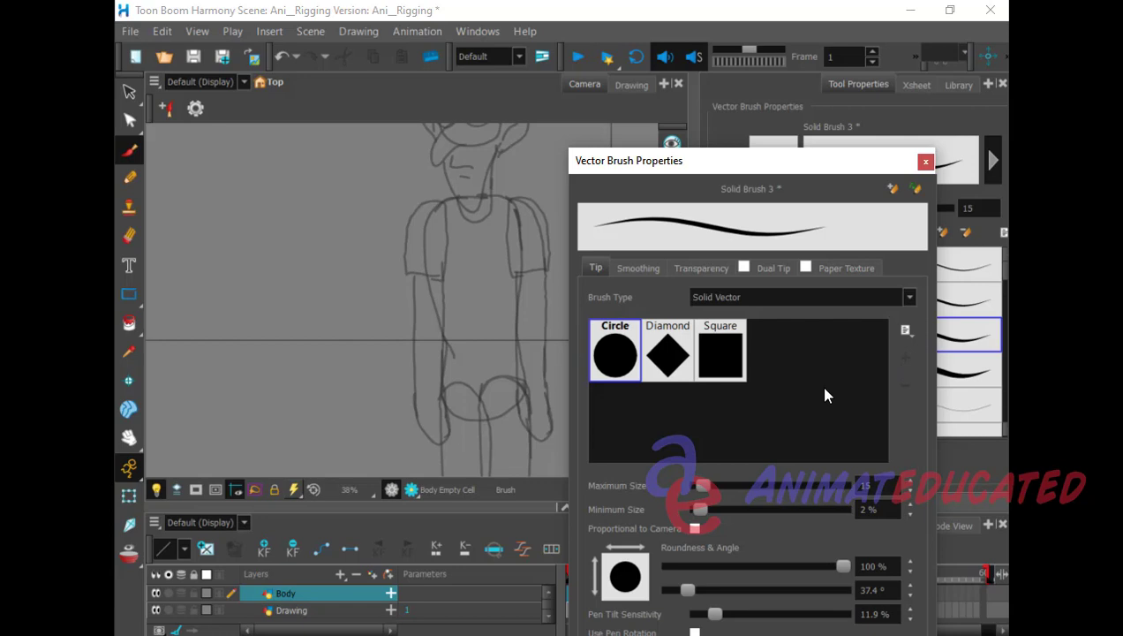
Step: Test the unsmoothed centerline with one vertical stroke beside the figure's arm, then undo the stroke
{"action": "left_click", "coordinate": [643, 266]}
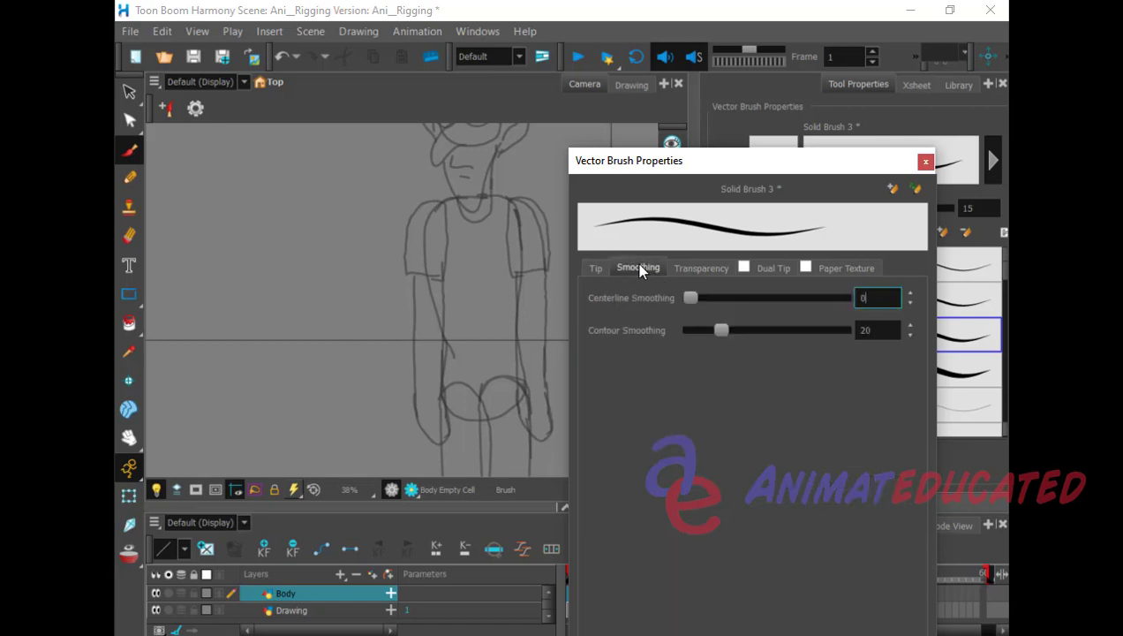
{"action": "left_click_drag", "start_coordinate": [363, 264], "coordinate": [378, 382]}
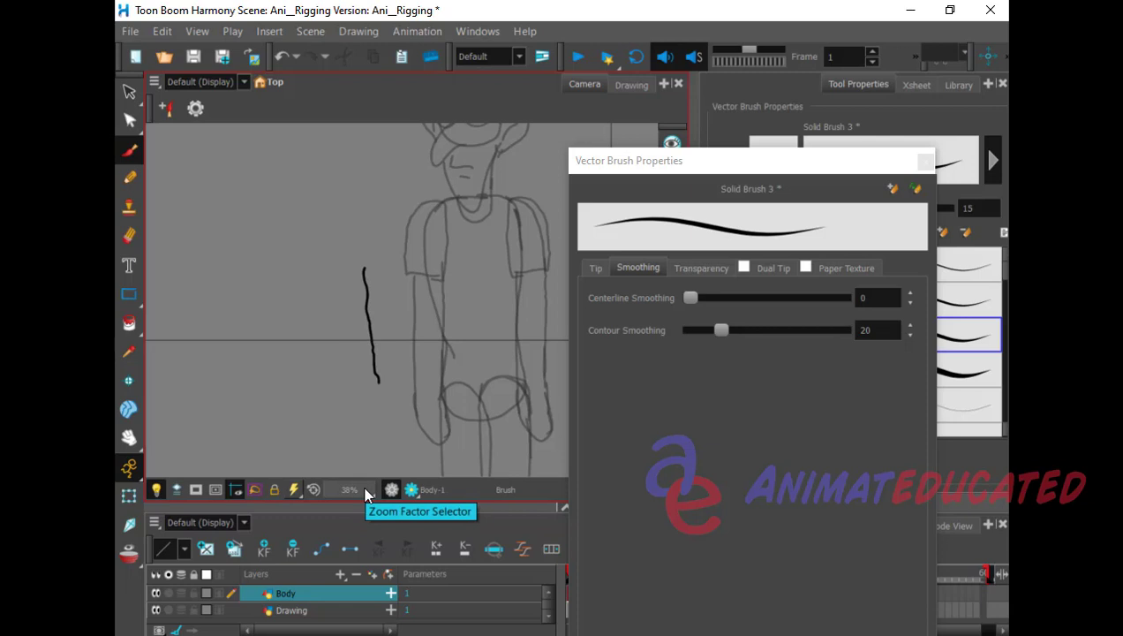
{"action": "key", "text": "ctrl+z"}
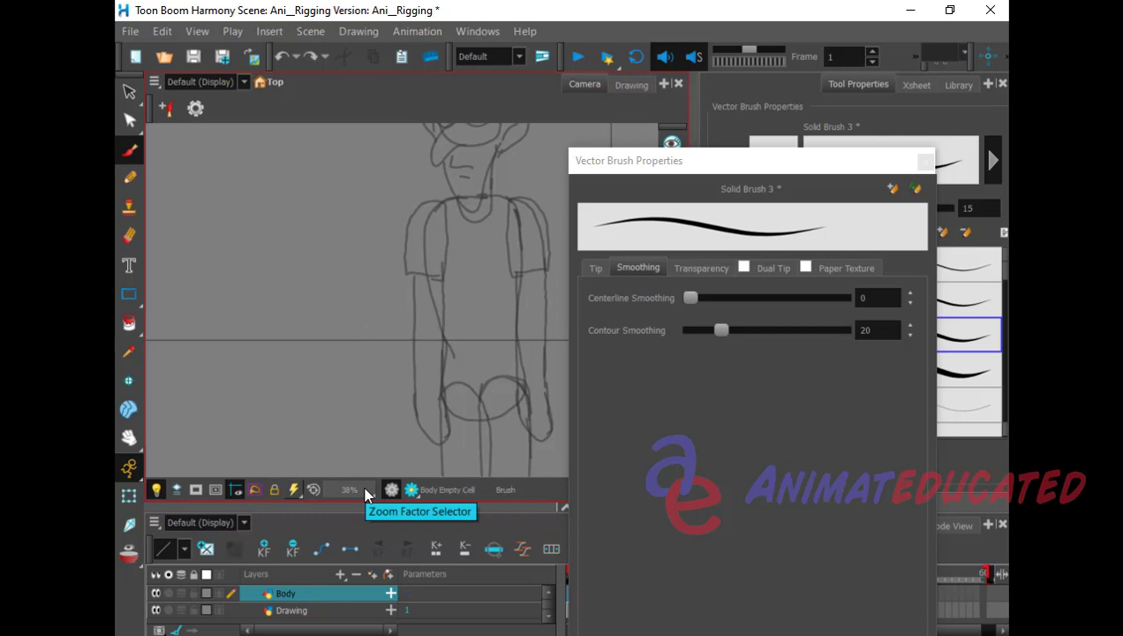
Step: Set the brush's Centerline Smoothing to 7.3, test it with a vertical stroke beside the figure, and undo the stroke
{"action": "left_click", "coordinate": [692, 297]}
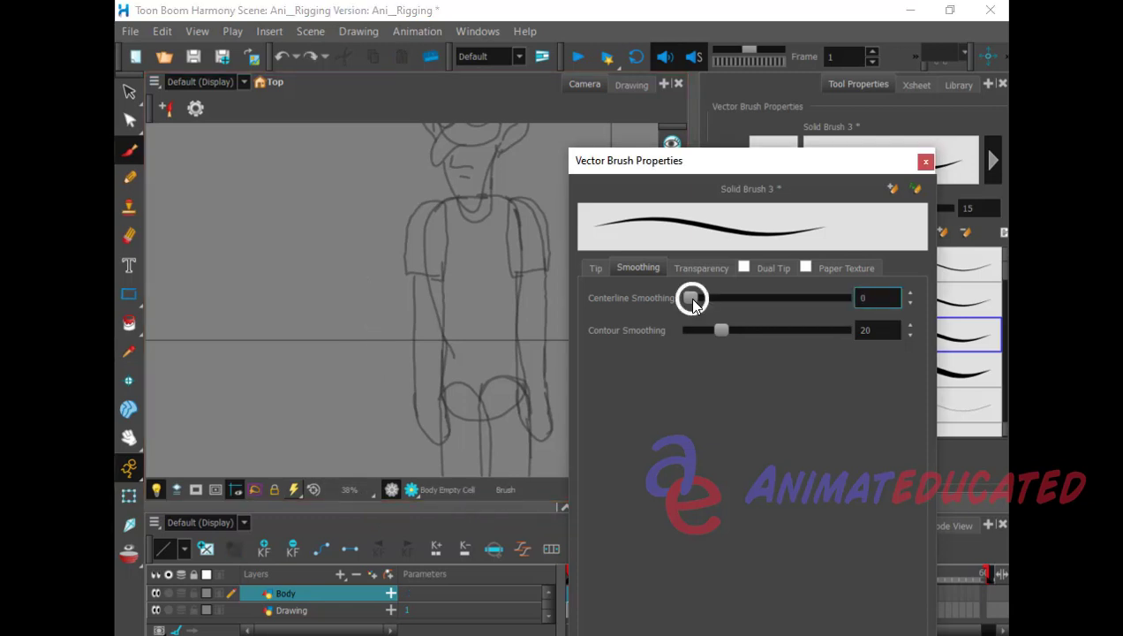
{"action": "left_click_drag", "start_coordinate": [712, 302], "coordinate": [702, 301]}
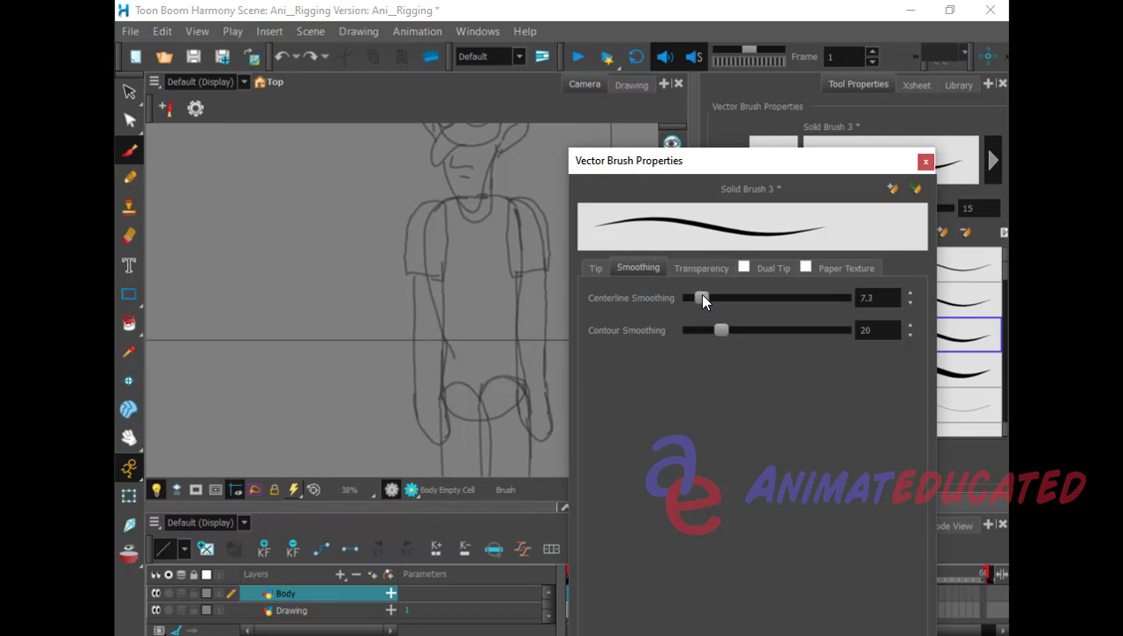
{"action": "left_click_drag", "start_coordinate": [370, 285], "coordinate": [380, 387]}
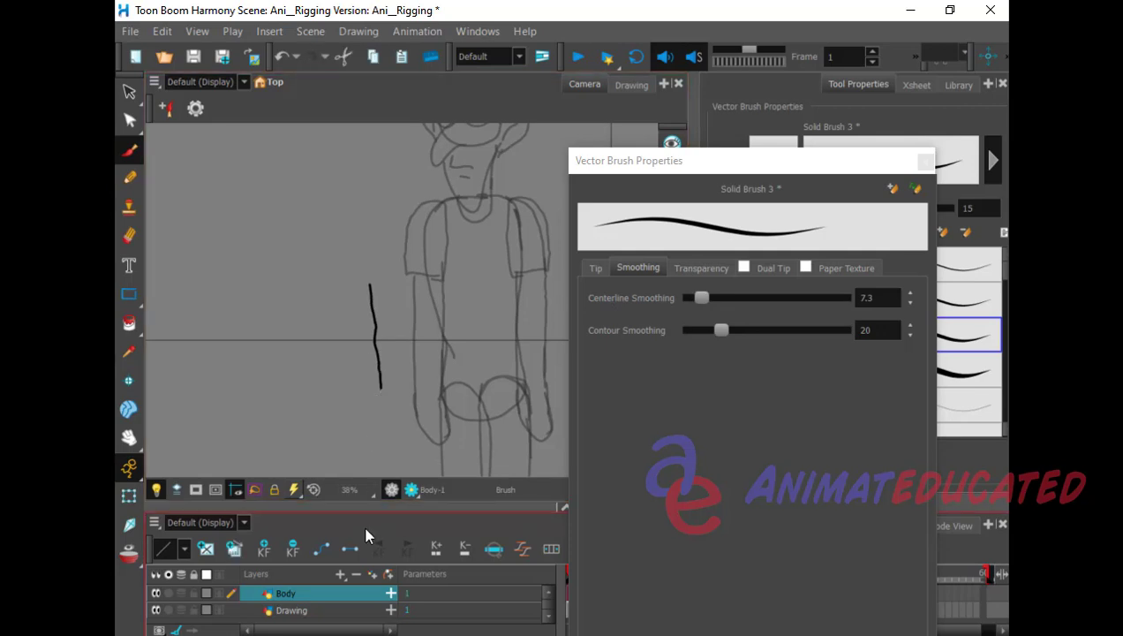
{"action": "key", "text": "ctrl+z"}
Step: Raise the Centerline Smoothing to 14.3, try a vertical stroke beside the figure, and undo the stroke
{"action": "left_click_drag", "start_coordinate": [715, 301], "coordinate": [722, 303]}
{"action": "left_click", "coordinate": [721, 298]}
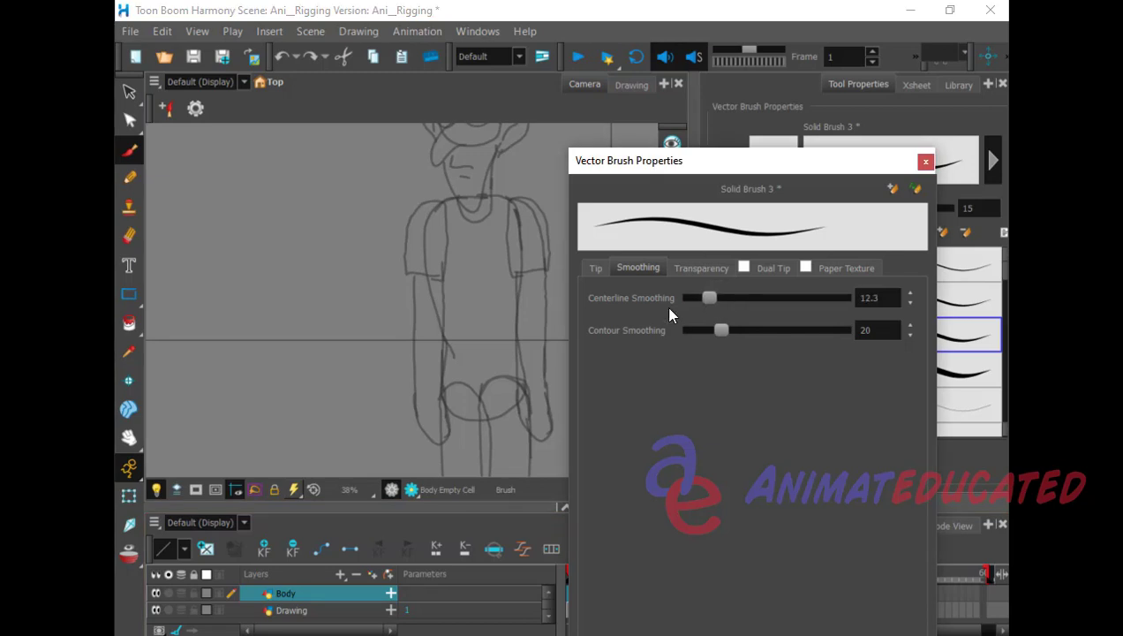
{"action": "left_click", "coordinate": [723, 298]}
{"action": "left_click", "coordinate": [720, 299]}
{"action": "left_click_drag", "start_coordinate": [361, 294], "coordinate": [376, 426]}
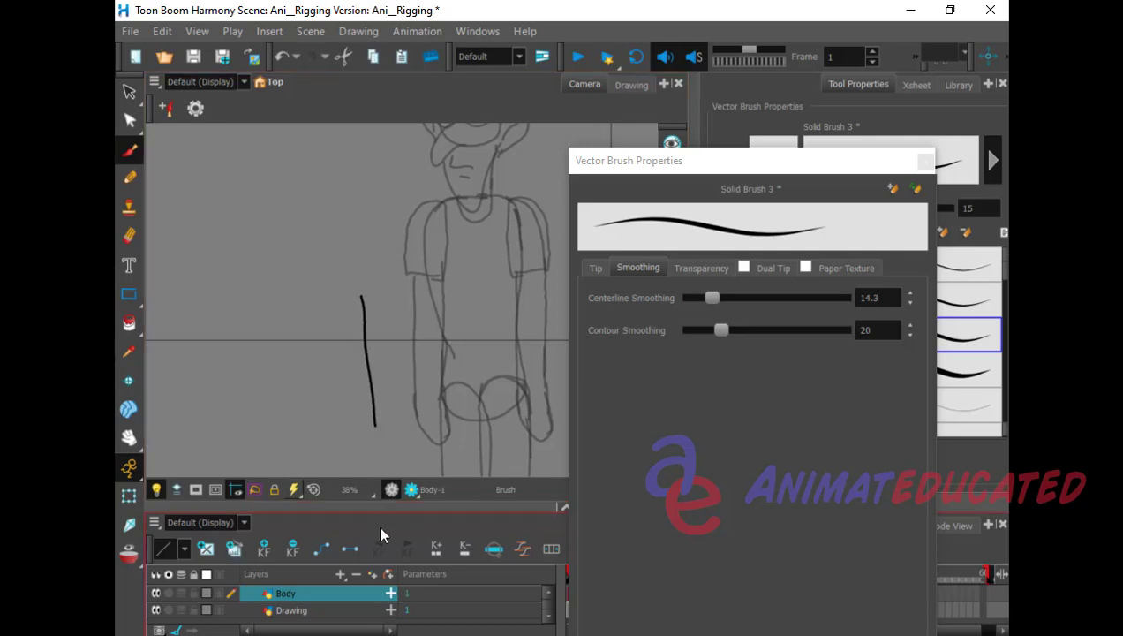
{"action": "key", "text": "ctrl+z"}
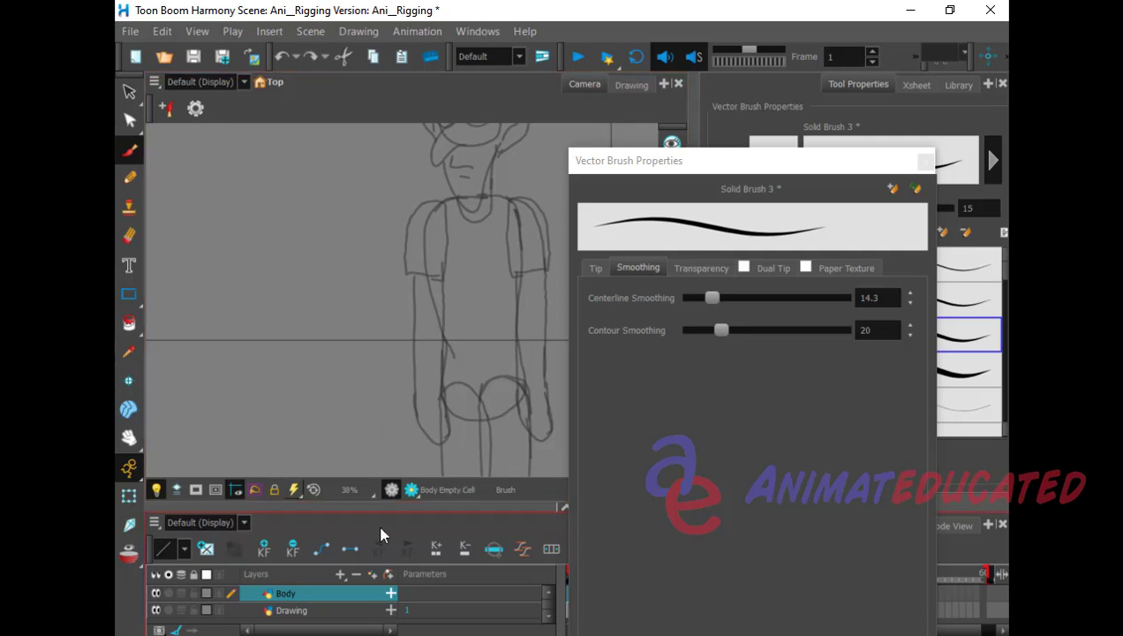
Step: Raise the Centerline Smoothing to 28.3, test it with a vertical line and two small curves, and undo all three strokes
{"action": "left_click", "coordinate": [749, 302]}
{"action": "left_click_drag", "start_coordinate": [749, 302], "coordinate": [753, 300]}
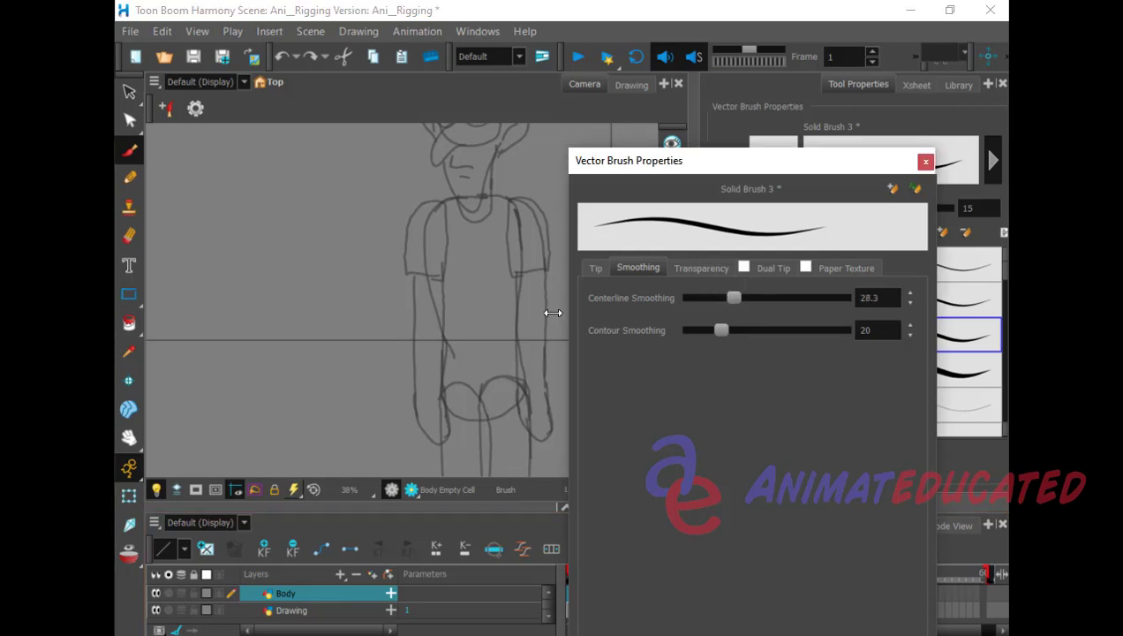
{"action": "left_click_drag", "start_coordinate": [376, 304], "coordinate": [377, 427]}
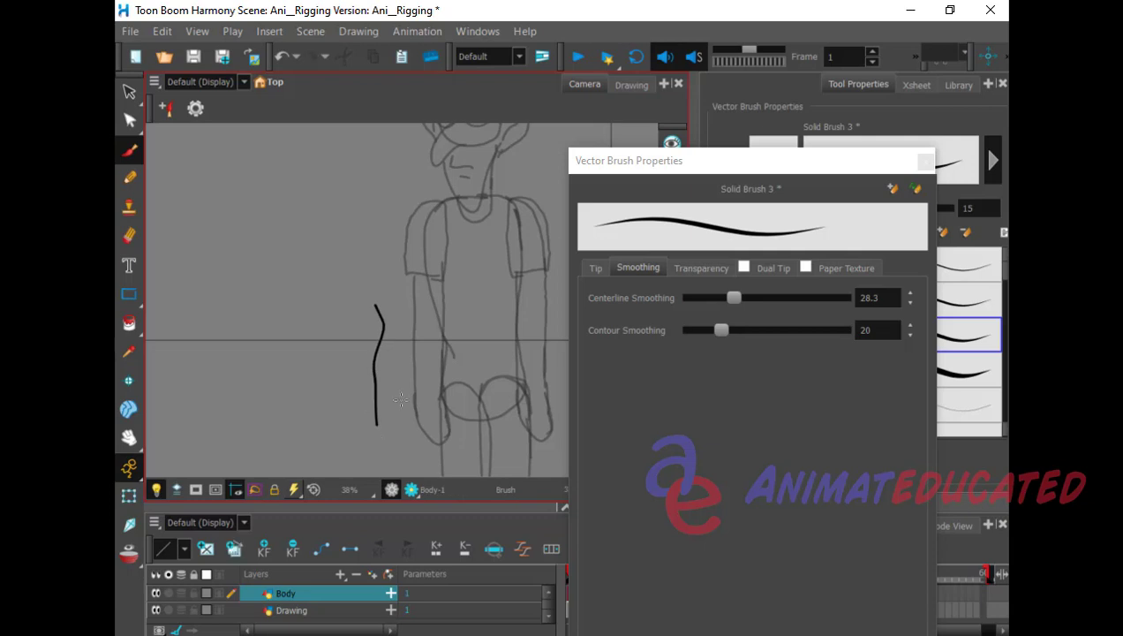
{"action": "left_click_drag", "start_coordinate": [347, 310], "coordinate": [339, 330]}
{"action": "mouse_move", "coordinate": [359, 263]}
{"action": "left_mouse_down"}
{"action": "mouse_move", "coordinate": [334, 269]}
{"action": "mouse_move", "coordinate": [357, 286]}
{"action": "mouse_move", "coordinate": [369, 281]}
{"action": "left_mouse_up"}
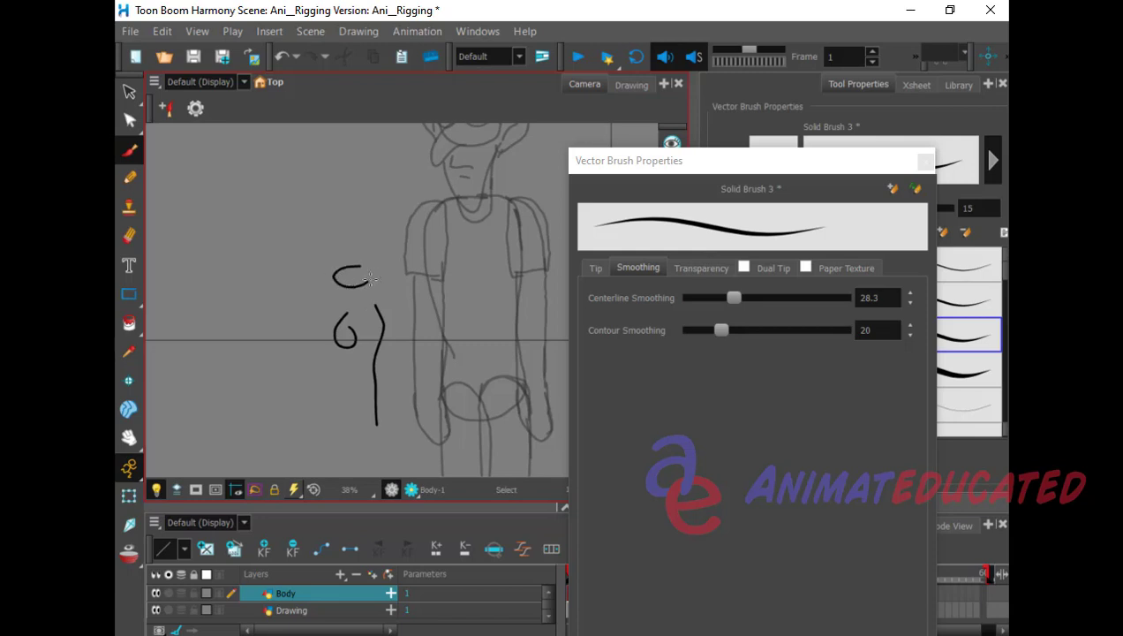
{"action": "key", "text": "ctrl+z"}
{"action": "key", "text": "ctrl+z"}
{"action": "key", "text": "ctrl+z"}
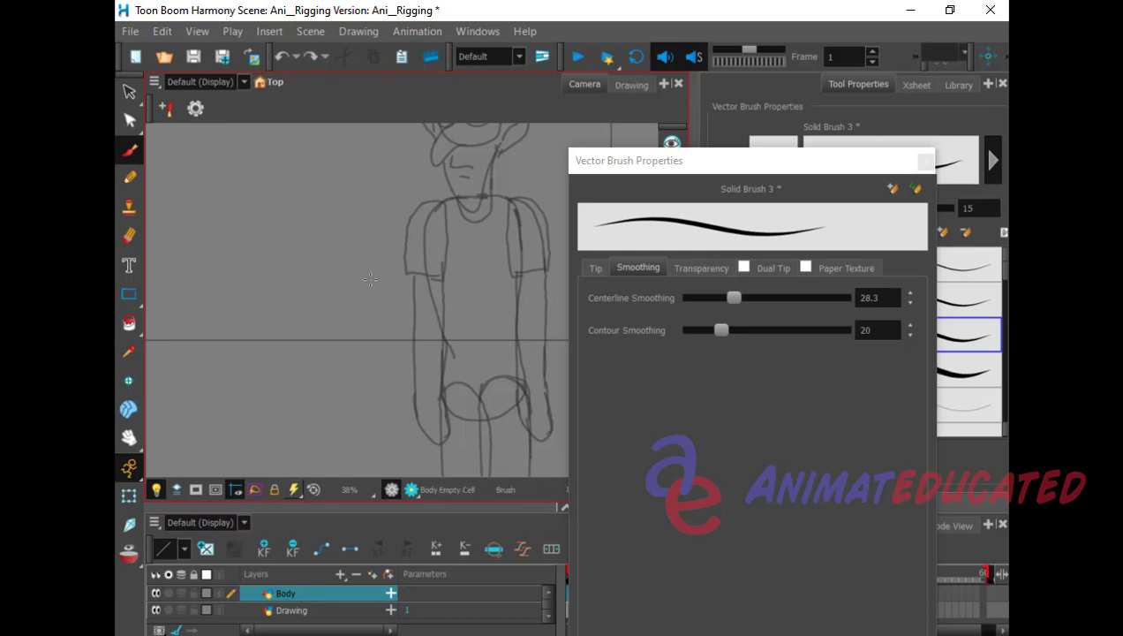
Step: Set the Centerline Smoothing to 22.3, test it with small curves, undo them, and close the brush properties
{"action": "mouse_move", "coordinate": [717, 298]}
{"action": "left_mouse_down"}
{"action": "mouse_move", "coordinate": [727, 298]}
{"action": "mouse_move", "coordinate": [716, 305]}
{"action": "left_mouse_up"}
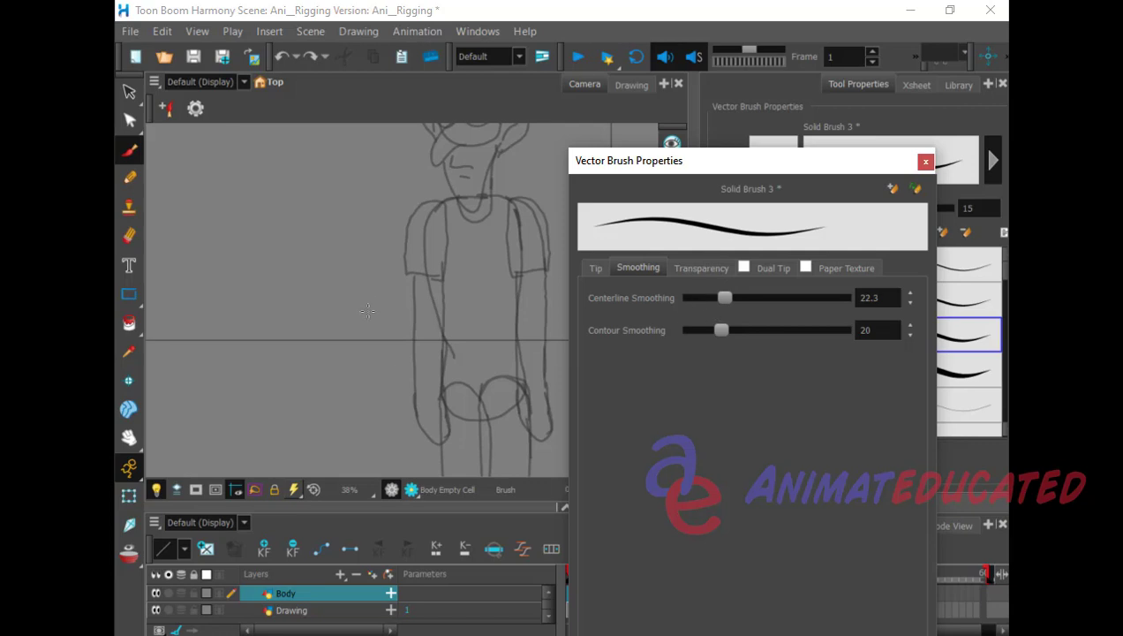
{"action": "mouse_move", "coordinate": [369, 309]}
{"action": "left_mouse_down"}
{"action": "mouse_move", "coordinate": [358, 323]}
{"action": "mouse_move", "coordinate": [378, 317]}
{"action": "mouse_move", "coordinate": [372, 298]}
{"action": "left_mouse_up"}
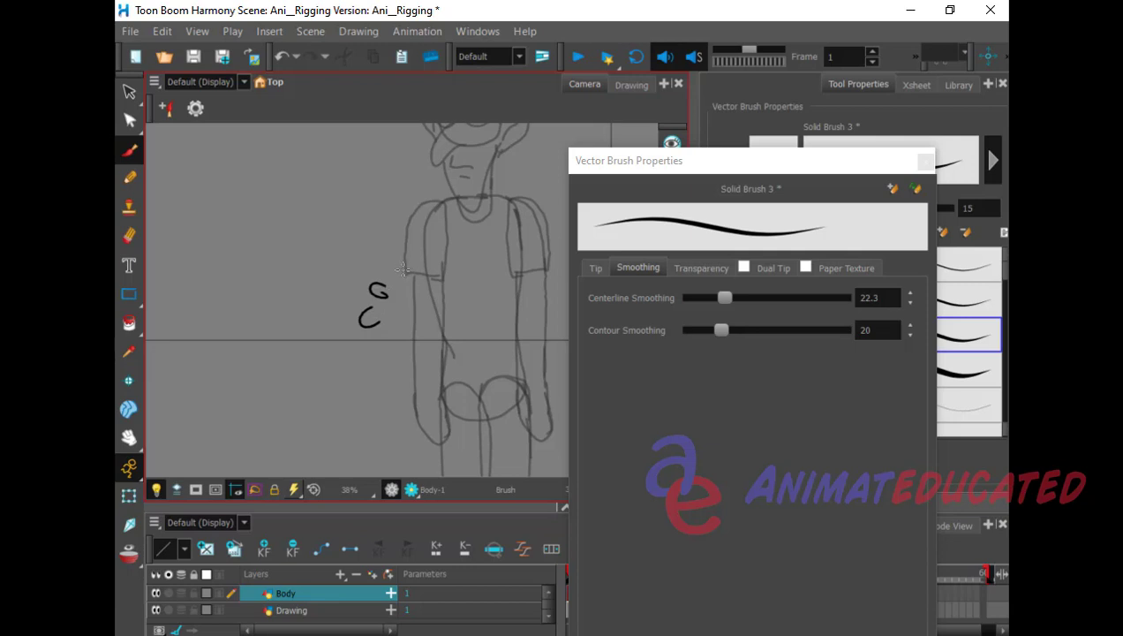
{"action": "key", "text": "ctrl+z"}
{"action": "key", "text": "ctrl+z"}
{"action": "key", "text": "ctrl+z"}
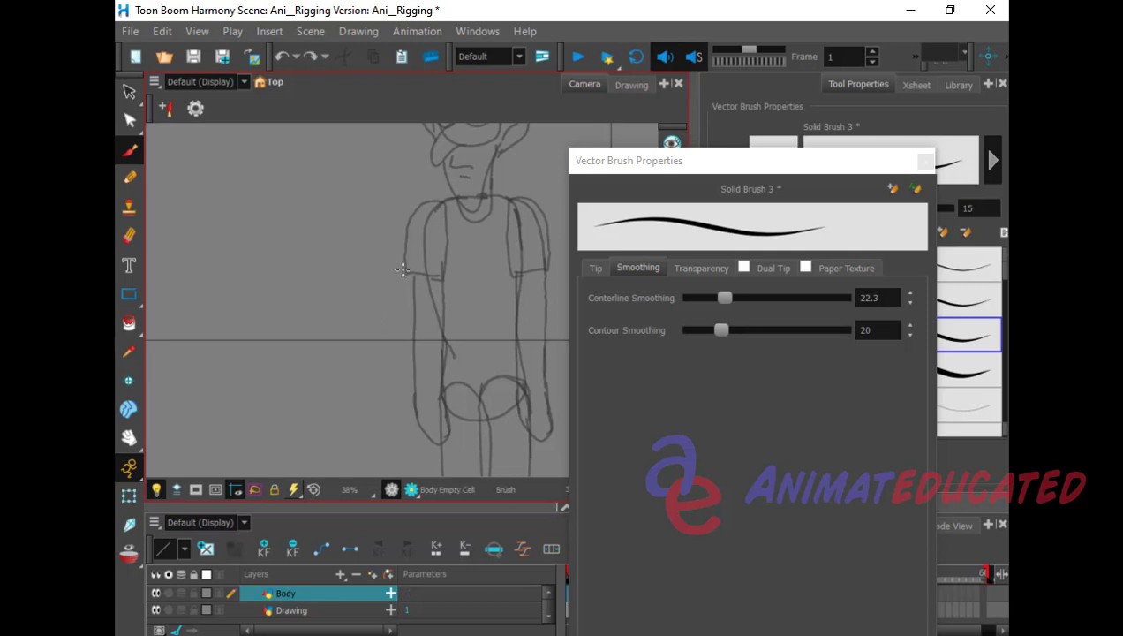
{"action": "left_click", "coordinate": [924, 161]}
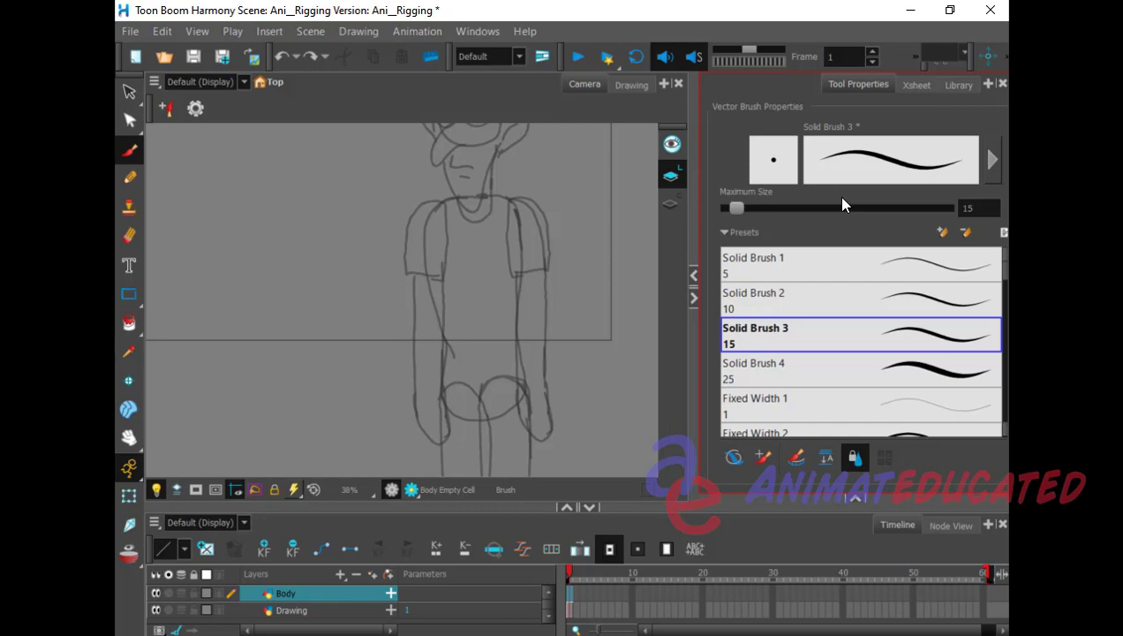
Step: Reduce the brush's maximum size to 13.6 and reveal the Colour view beneath it, enlarged to fit the whole swatch list
{"action": "scroll", "coordinate": [842, 200], "scroll_direction": "down", "scroll_amount": 1}
{"action": "left_click", "coordinate": [987, 85]}
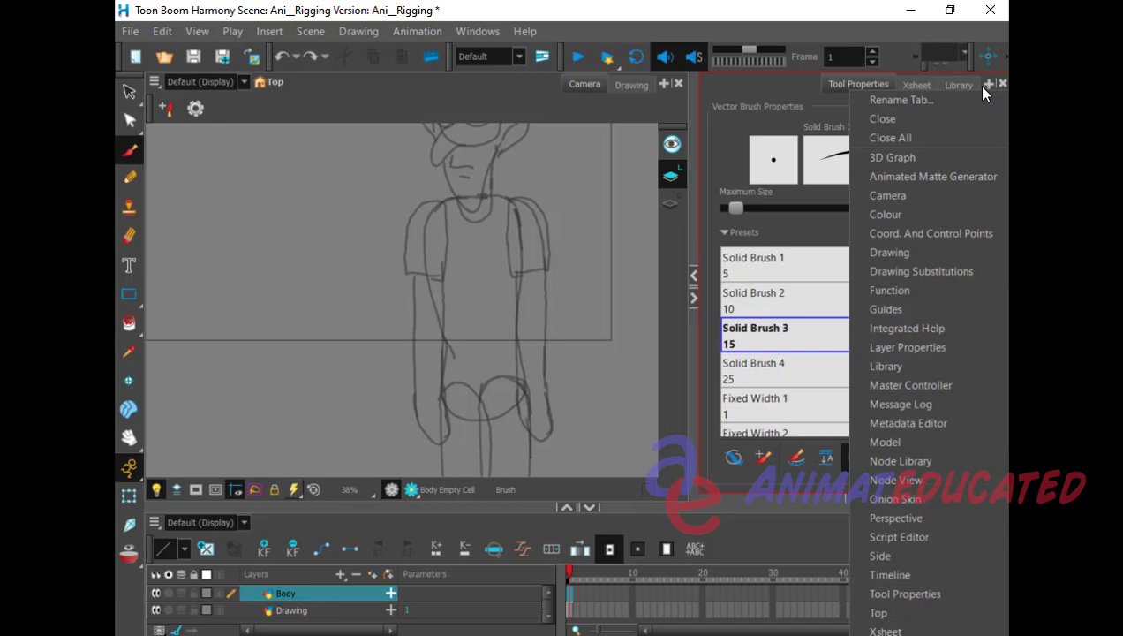
{"action": "left_click", "coordinate": [931, 222]}
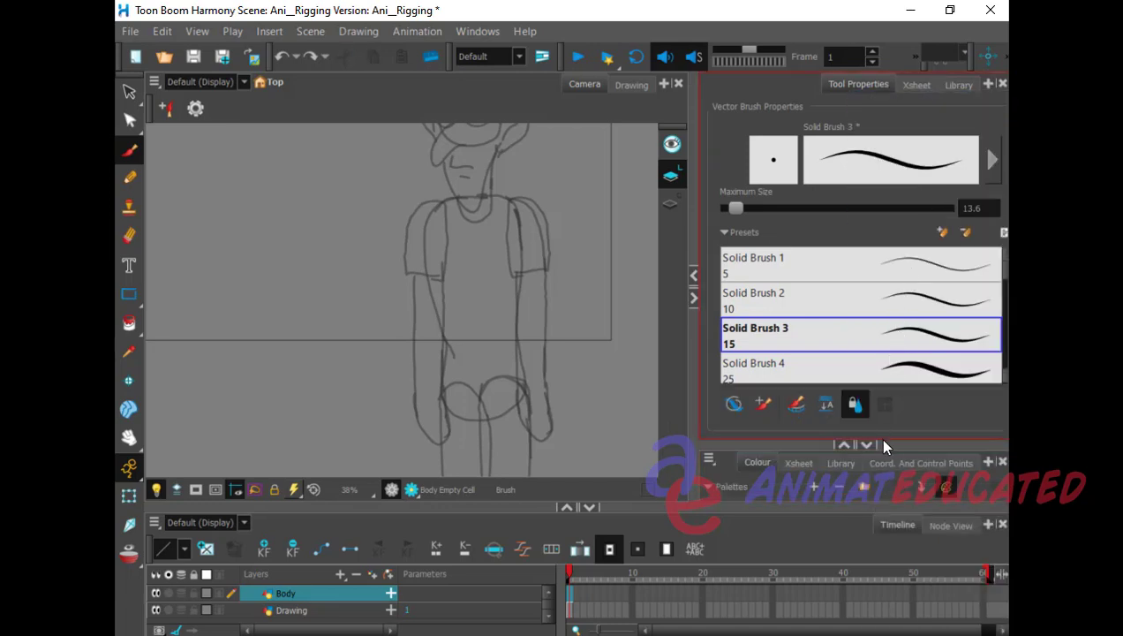
{"action": "left_click_drag", "start_coordinate": [882, 445], "coordinate": [883, 270]}
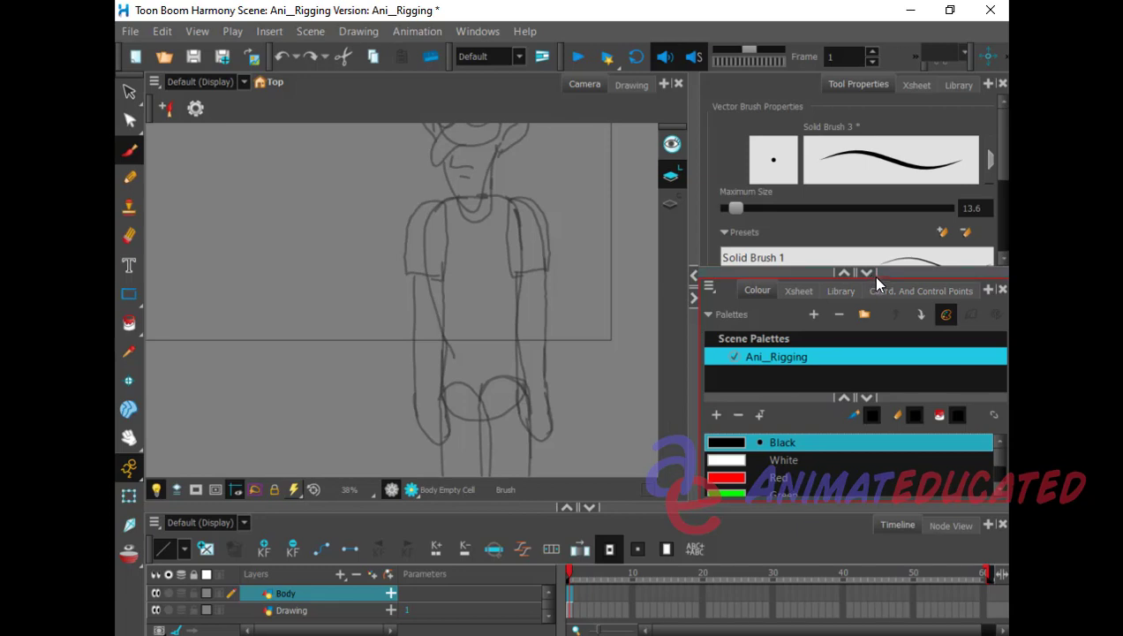
{"action": "left_click_drag", "start_coordinate": [871, 271], "coordinate": [875, 196]}
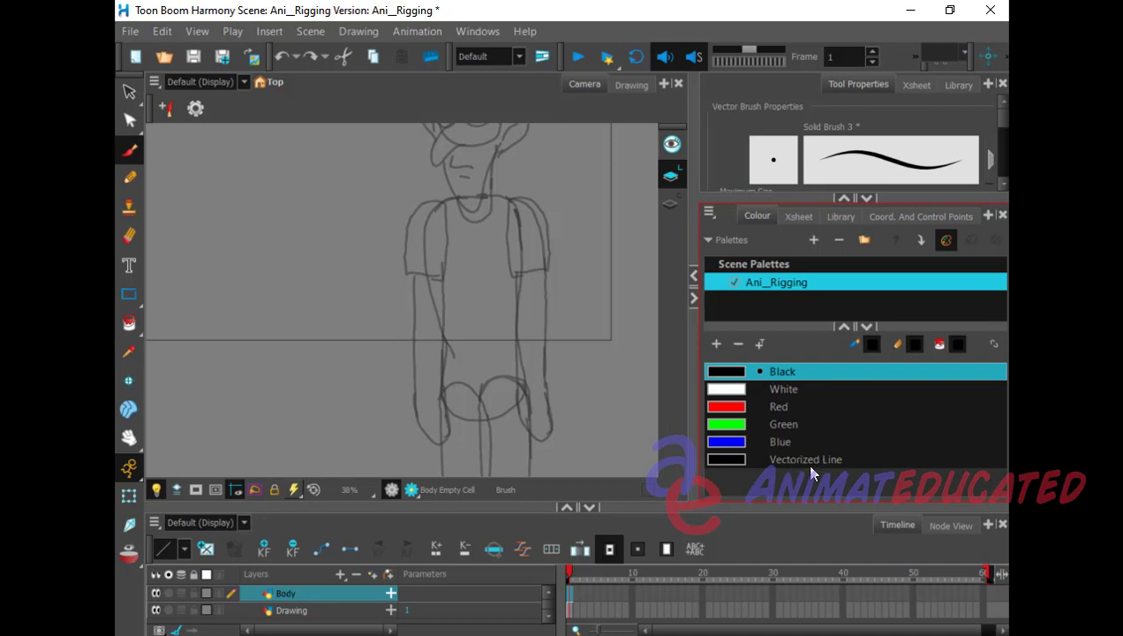
Step: Add a new swatch to the Ani_Rigging palette and colour it green with RGB 0, 185, 122
{"action": "left_click", "coordinate": [727, 459]}
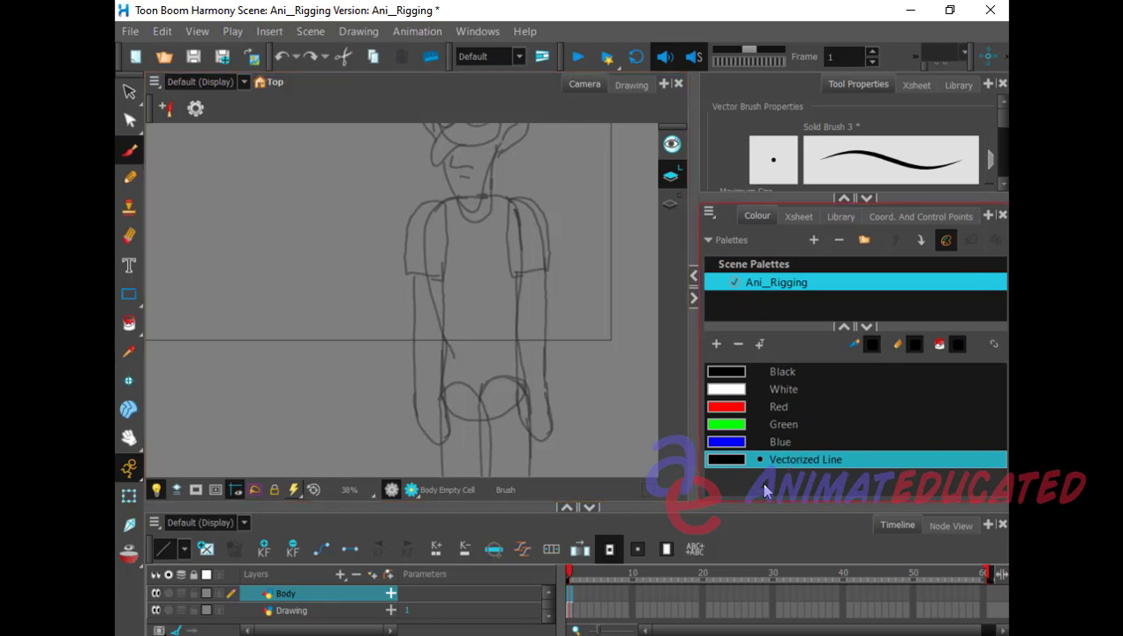
{"action": "left_click", "coordinate": [716, 344]}
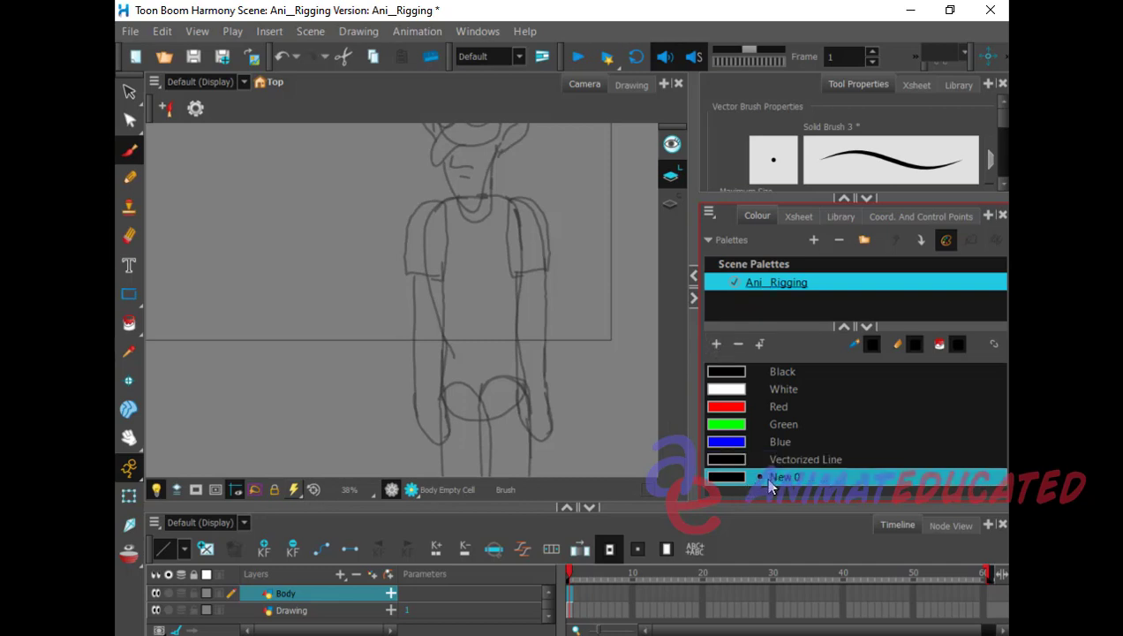
{"action": "double_click", "coordinate": [727, 476]}
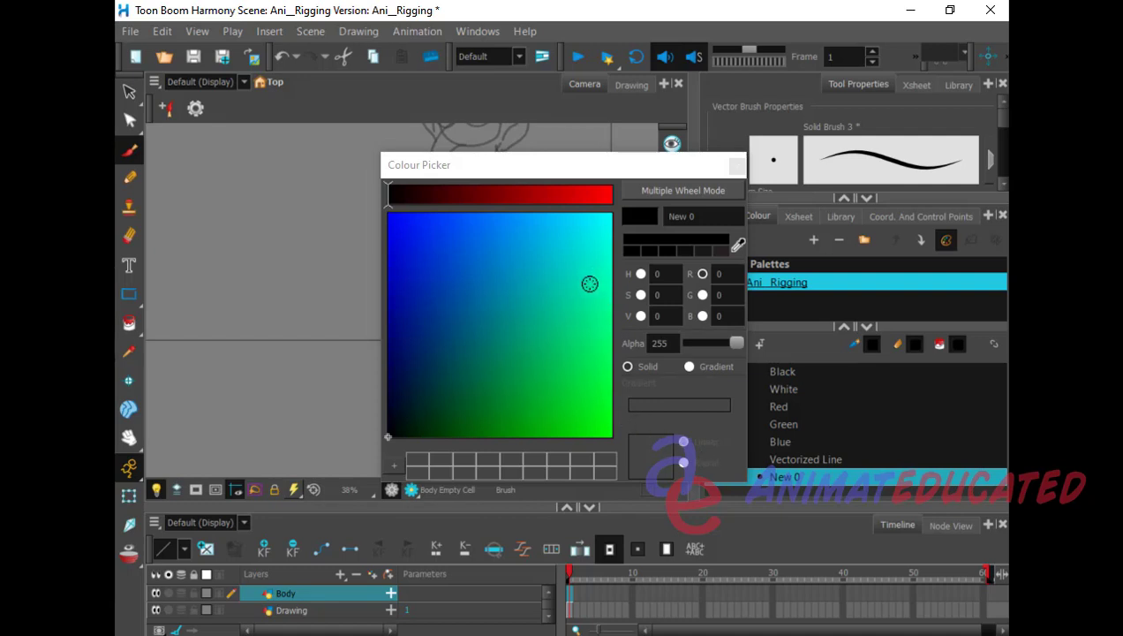
{"action": "left_click", "coordinate": [550, 330]}
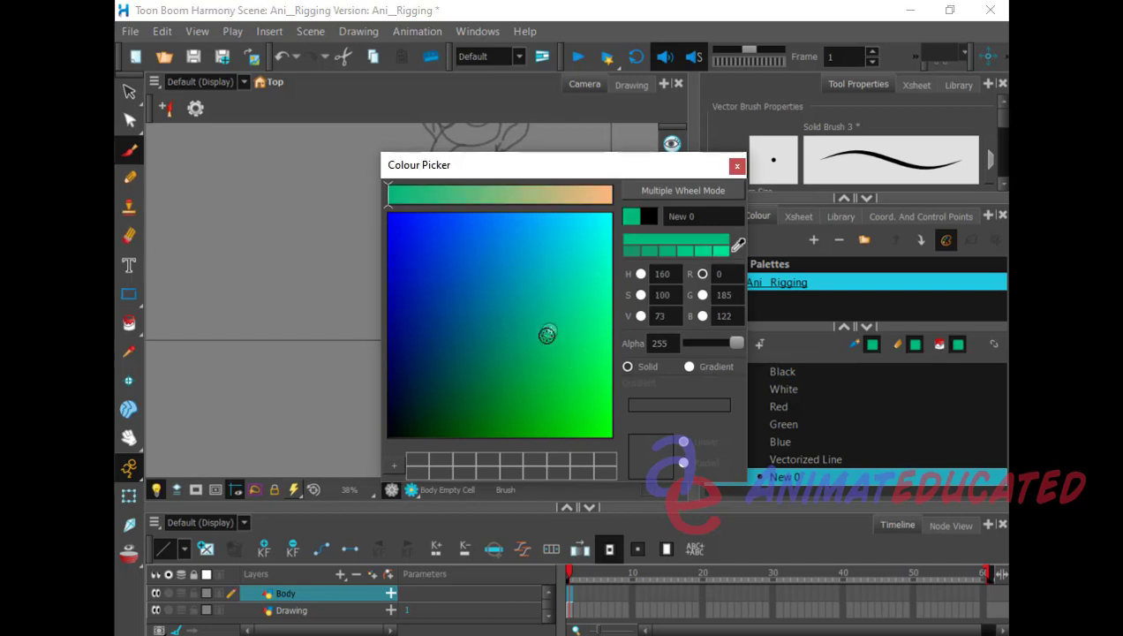
{"action": "double_click", "coordinate": [704, 217]}
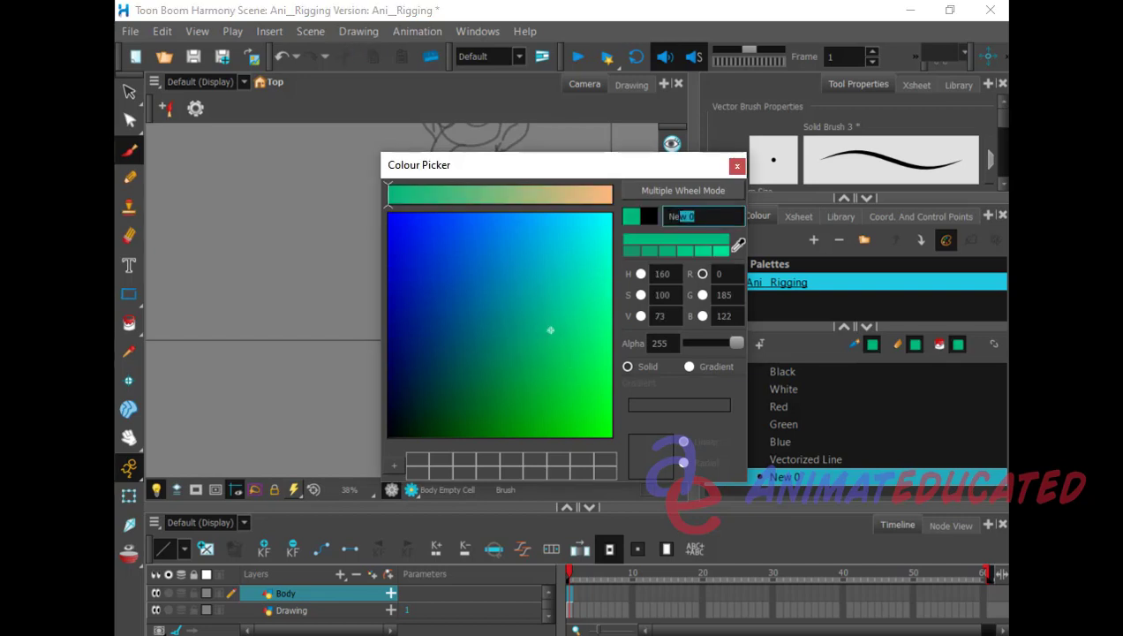
{"action": "left_click", "coordinate": [733, 166]}
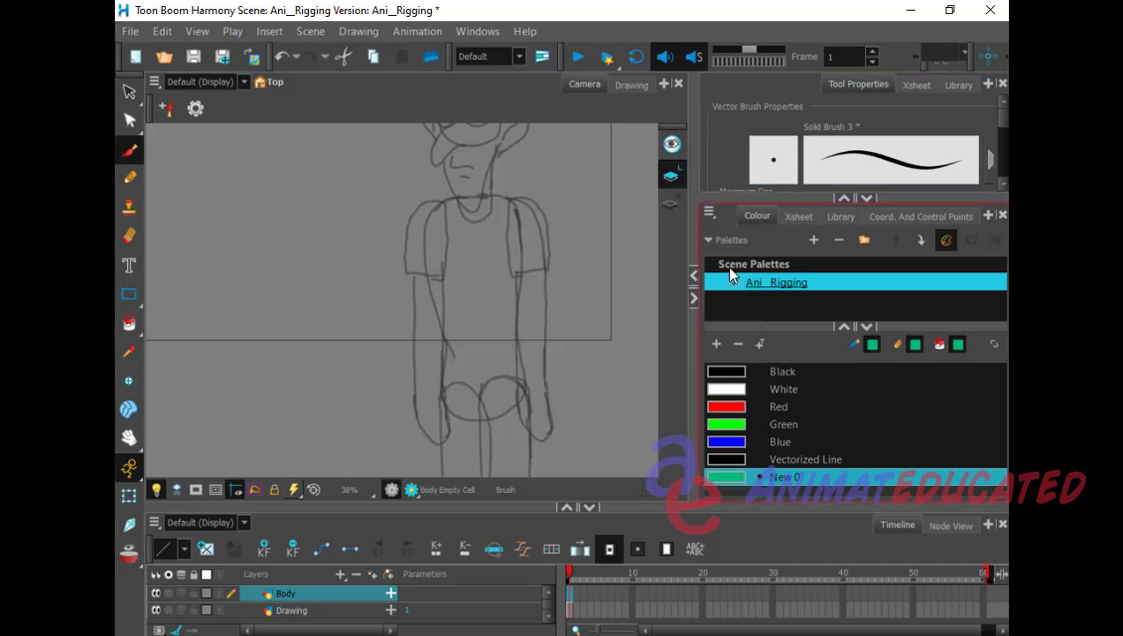
Step: Make the Vectorized Line swatch the drawing colour, test it with a stroke along the sleeve hem, and undo the stroke
{"action": "left_click", "coordinate": [775, 459]}
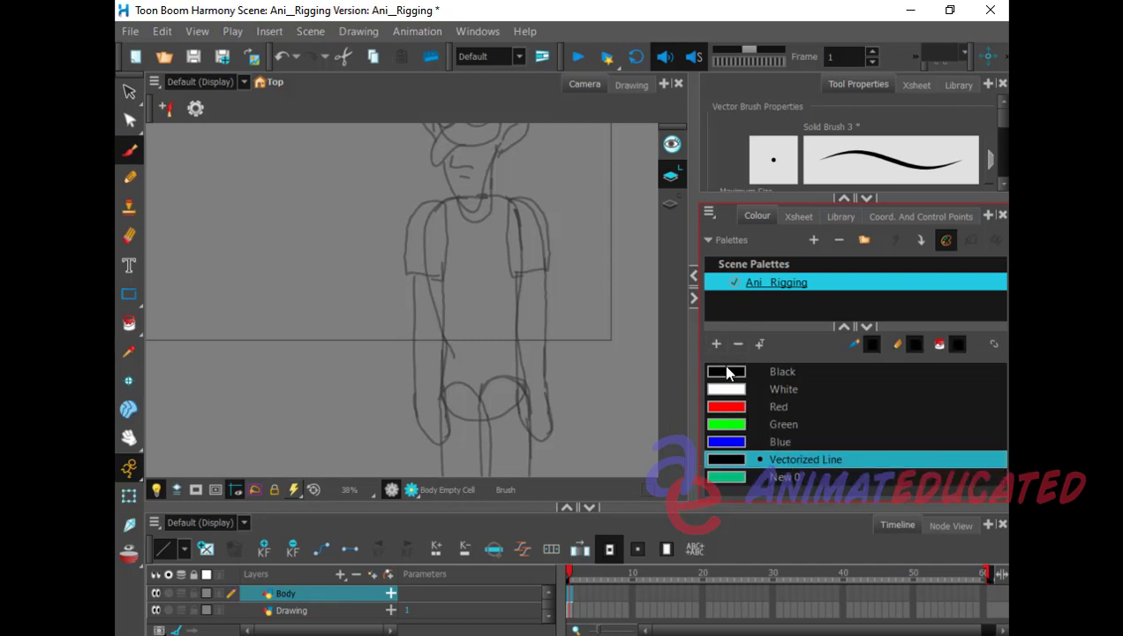
{"action": "left_click", "coordinate": [782, 476]}
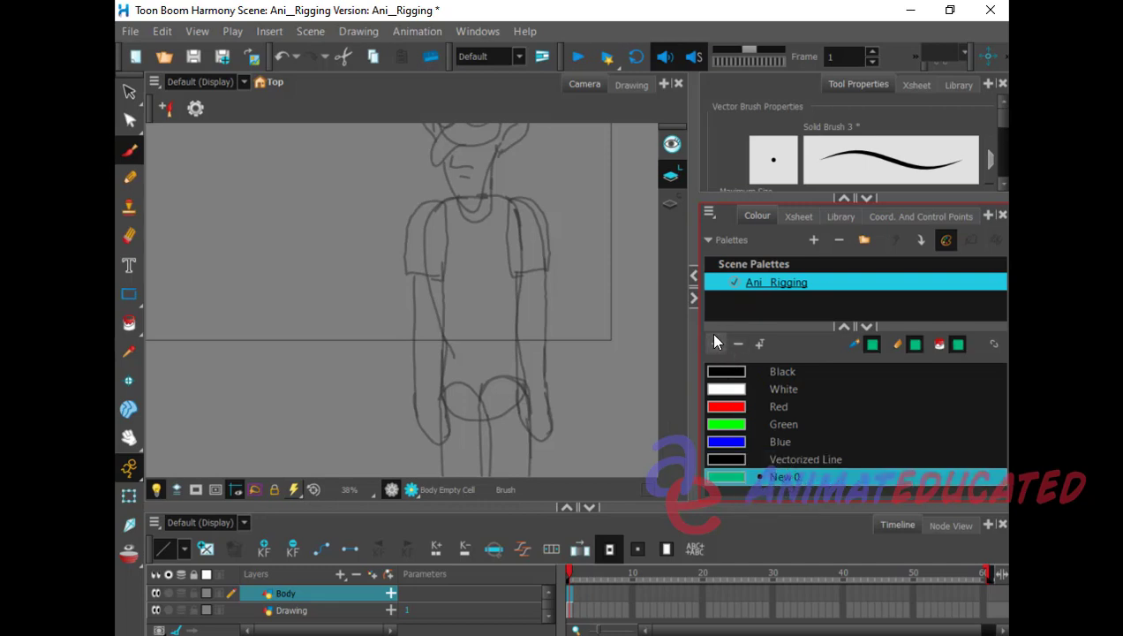
{"action": "left_click", "coordinate": [750, 458]}
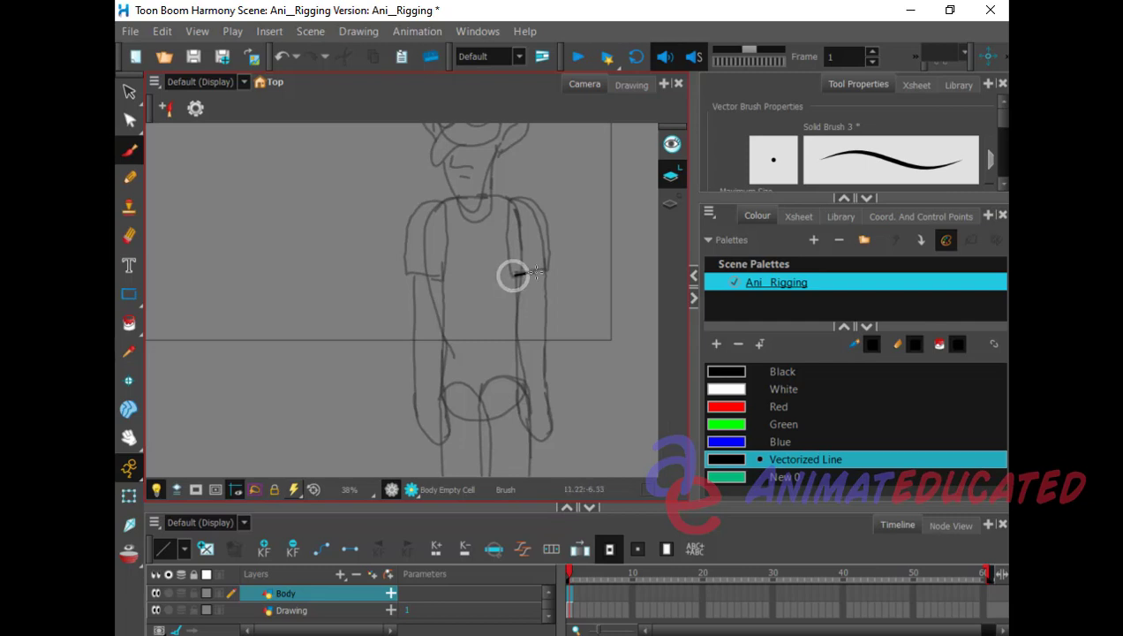
{"action": "left_click_drag", "start_coordinate": [514, 276], "coordinate": [547, 271]}
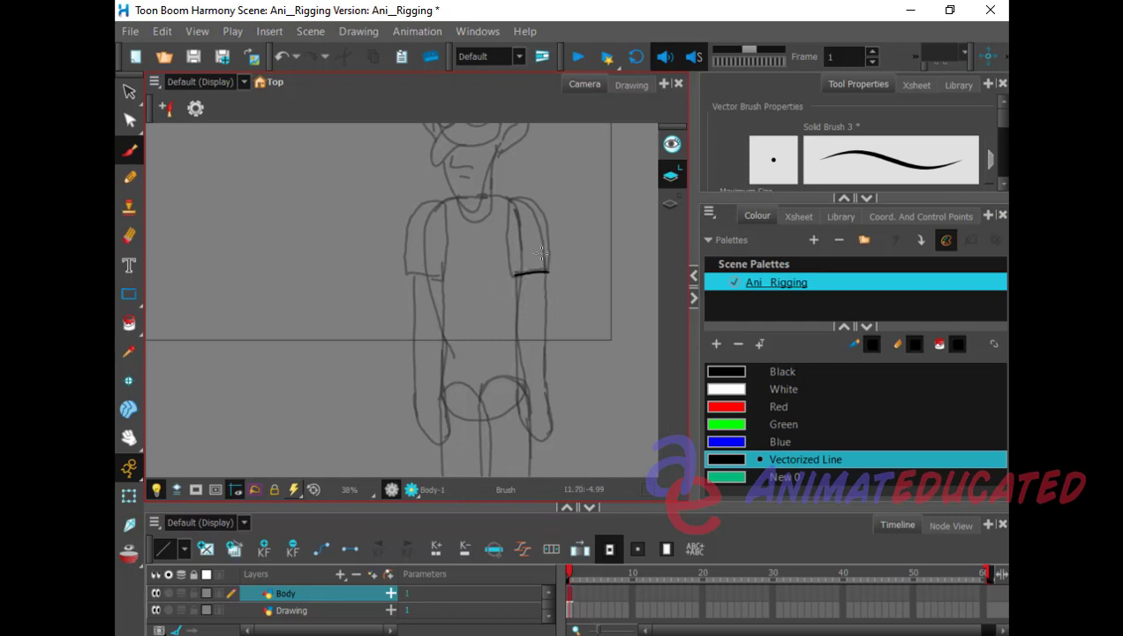
{"action": "key", "text": "ctrl+z"}
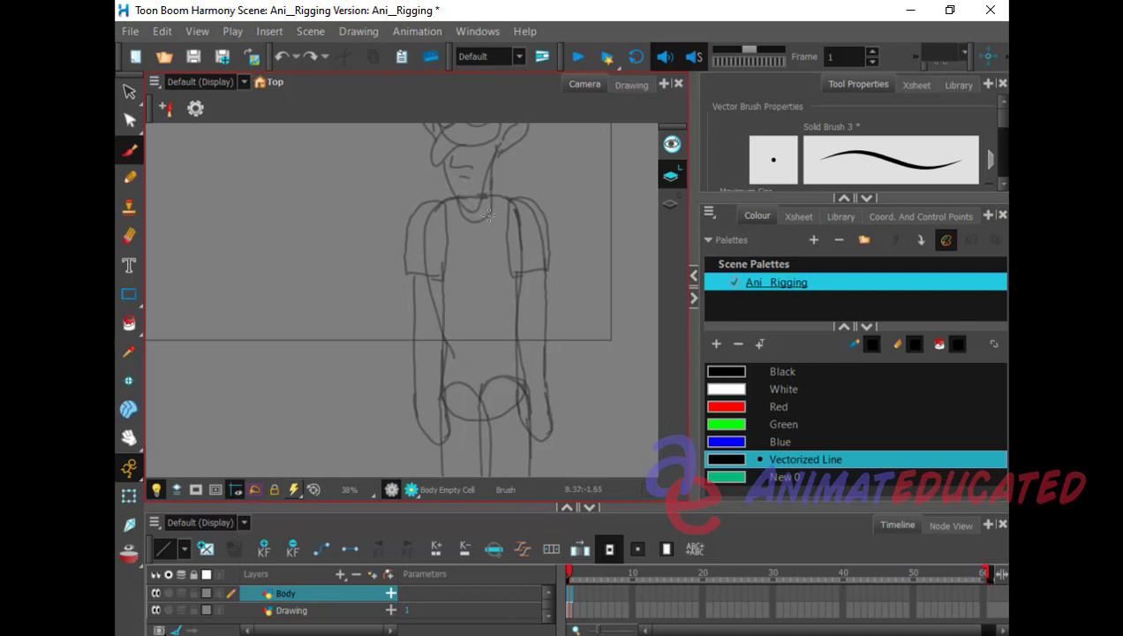
Step: Ink the neck loop and the torso outline over the sketch, closing the outline with a curve beneath the hips
{"action": "mouse_move", "coordinate": [491, 210]}
{"action": "left_mouse_down"}
{"action": "mouse_move", "coordinate": [491, 131]}
{"action": "mouse_move", "coordinate": [472, 124]}
{"action": "mouse_move", "coordinate": [458, 135]}
{"action": "mouse_move", "coordinate": [460, 208]}
{"action": "mouse_move", "coordinate": [483, 215]}
{"action": "mouse_move", "coordinate": [488, 198]}
{"action": "left_mouse_up"}
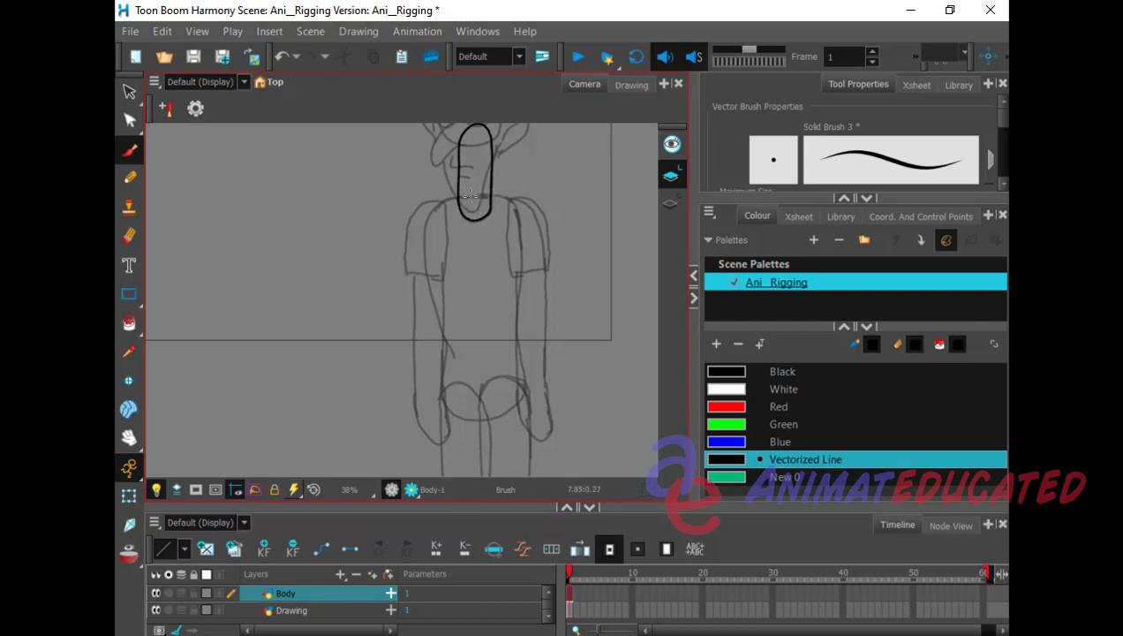
{"action": "mouse_move", "coordinate": [457, 198]}
{"action": "left_mouse_down"}
{"action": "mouse_move", "coordinate": [425, 213]}
{"action": "mouse_move", "coordinate": [421, 248]}
{"action": "mouse_move", "coordinate": [441, 326]}
{"action": "mouse_move", "coordinate": [439, 392]}
{"action": "mouse_move", "coordinate": [453, 413]}
{"action": "mouse_move", "coordinate": [519, 369]}
{"action": "mouse_move", "coordinate": [523, 229]}
{"action": "mouse_move", "coordinate": [490, 196]}
{"action": "left_mouse_up"}
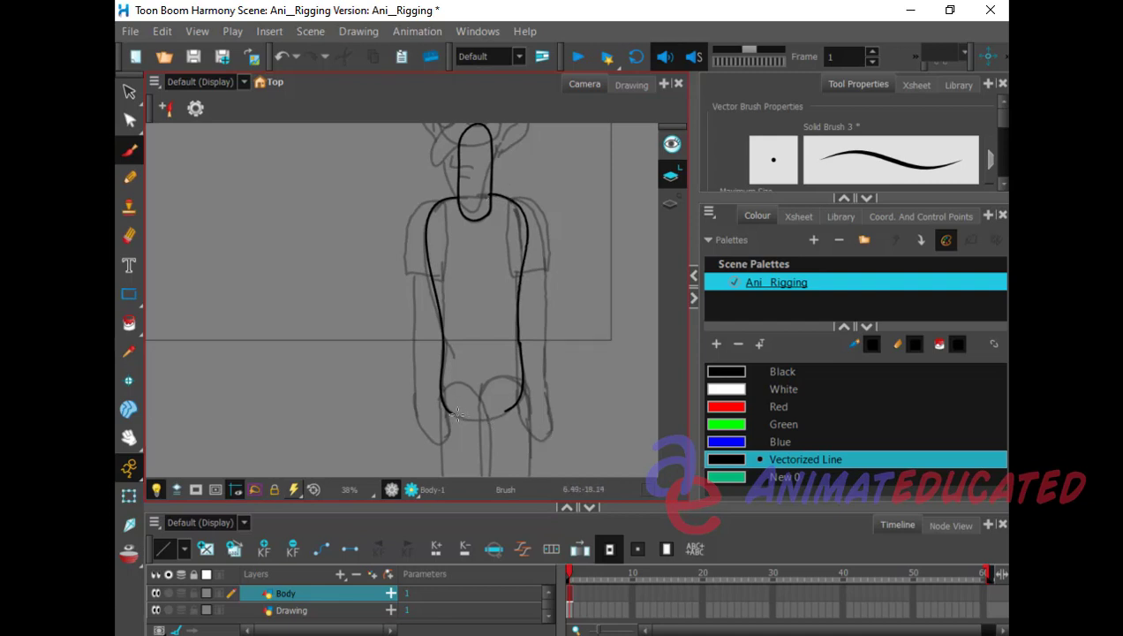
{"action": "mouse_move", "coordinate": [452, 413]}
{"action": "left_mouse_down"}
{"action": "mouse_move", "coordinate": [494, 415]}
{"action": "mouse_move", "coordinate": [512, 391]}
{"action": "left_mouse_up"}
{"action": "key", "text": "ctrl+z"}
{"action": "mouse_move", "coordinate": [449, 410]}
{"action": "left_mouse_down"}
{"action": "mouse_move", "coordinate": [496, 414]}
{"action": "mouse_move", "coordinate": [519, 393]}
{"action": "left_mouse_up"}
Step: Ink the belt as two lines across the waist with an oval buckle in the middle, undoing and redrawing faulty strokes
{"action": "mouse_move", "coordinate": [444, 356]}
{"action": "left_mouse_down"}
{"action": "mouse_move", "coordinate": [518, 346]}
{"action": "mouse_move", "coordinate": [474, 367]}
{"action": "mouse_move", "coordinate": [490, 366]}
{"action": "mouse_move", "coordinate": [491, 352]}
{"action": "mouse_move", "coordinate": [502, 362]}
{"action": "mouse_move", "coordinate": [488, 362]}
{"action": "mouse_move", "coordinate": [524, 348]}
{"action": "left_mouse_up"}
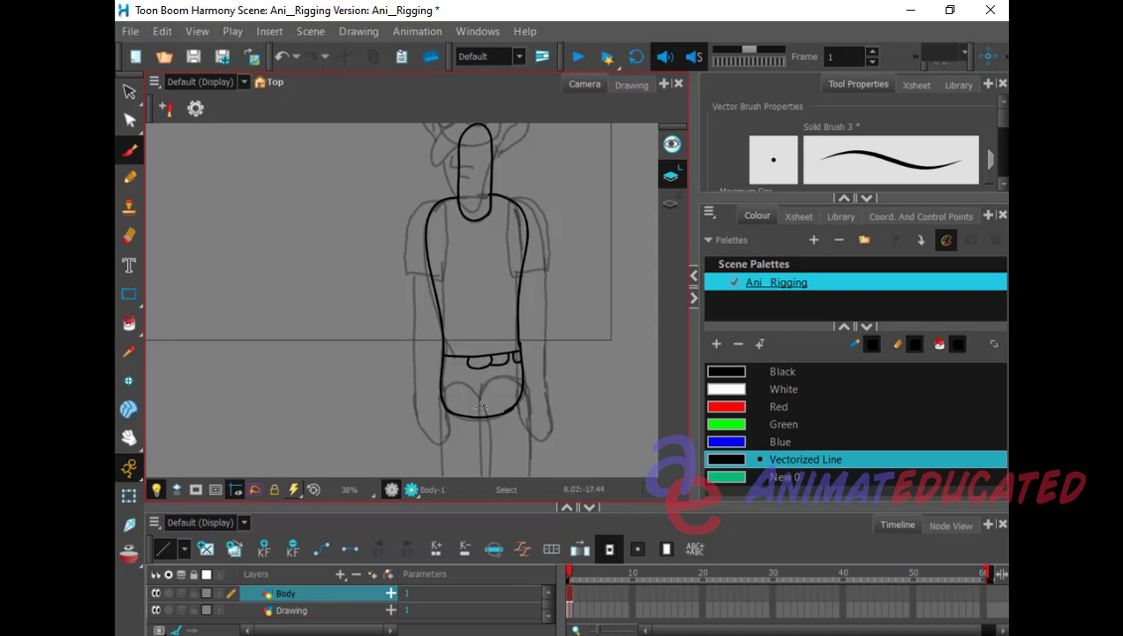
{"action": "key", "text": "ctrl+z"}
{"action": "key", "text": "ctrl+z"}
{"action": "mouse_move", "coordinate": [440, 364]}
{"action": "left_mouse_down"}
{"action": "mouse_move", "coordinate": [498, 366]}
{"action": "mouse_move", "coordinate": [520, 352]}
{"action": "left_mouse_up"}
{"action": "left_click_drag", "start_coordinate": [491, 365], "coordinate": [520, 358]}
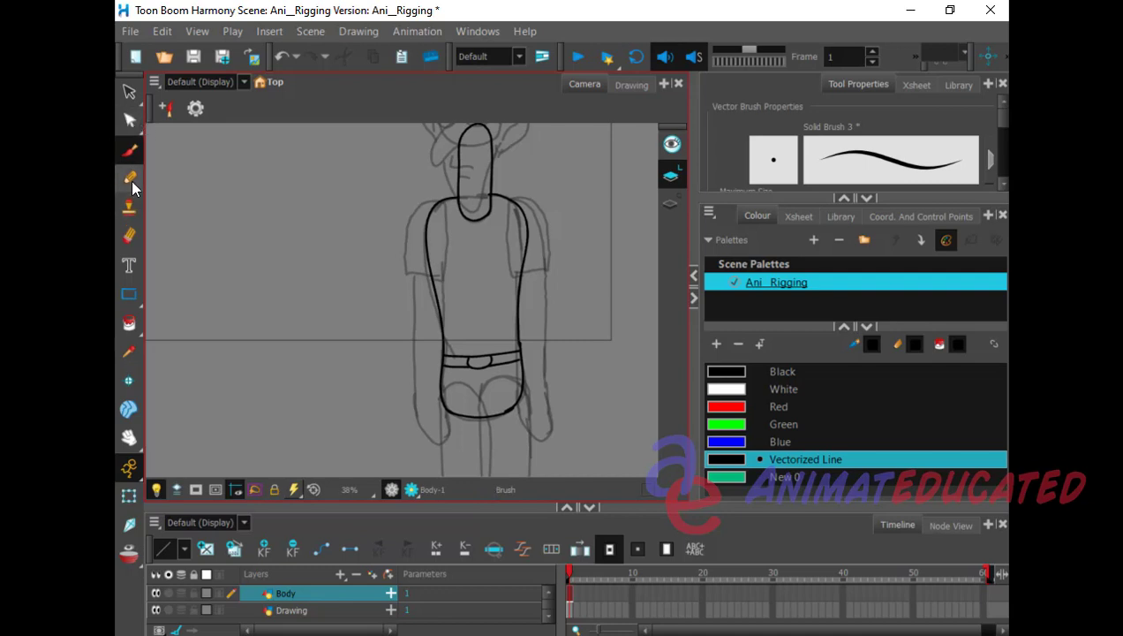
Step: Brush a test oval with an overshooting line end in the empty area beside the character
{"action": "left_click", "coordinate": [129, 234]}
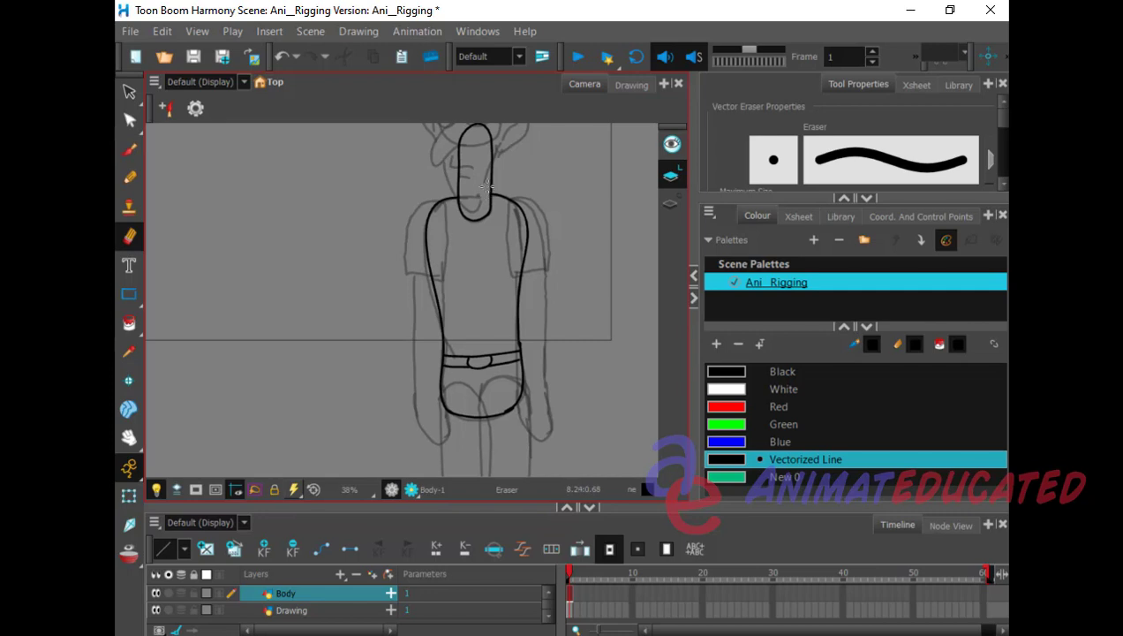
{"action": "left_click", "coordinate": [130, 94]}
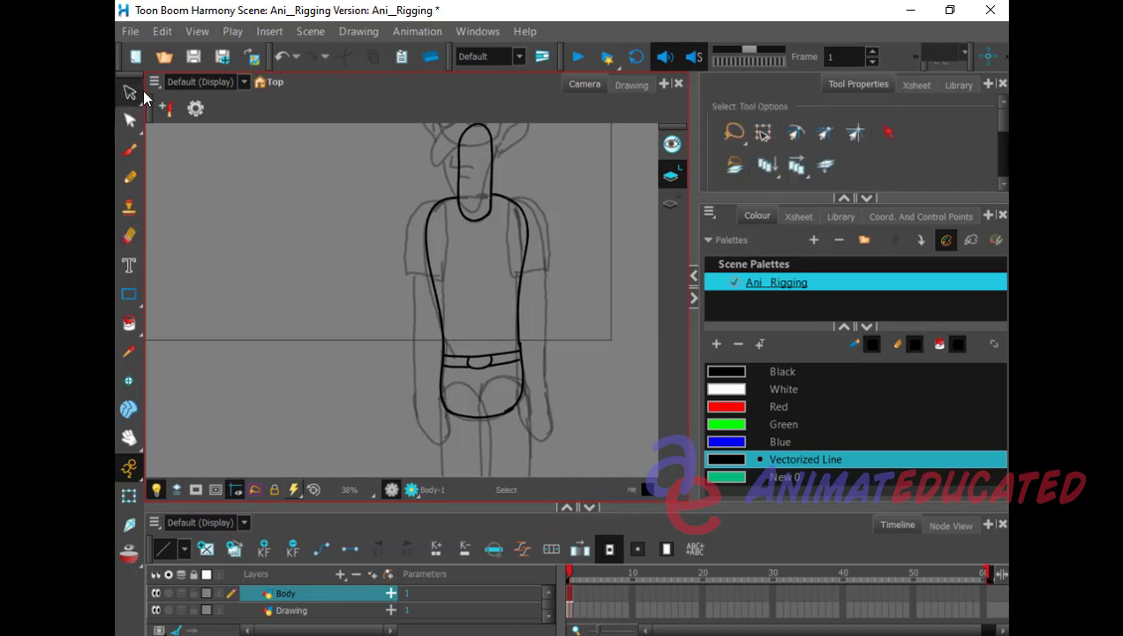
{"action": "left_click_drag", "start_coordinate": [144, 96], "coordinate": [154, 108]}
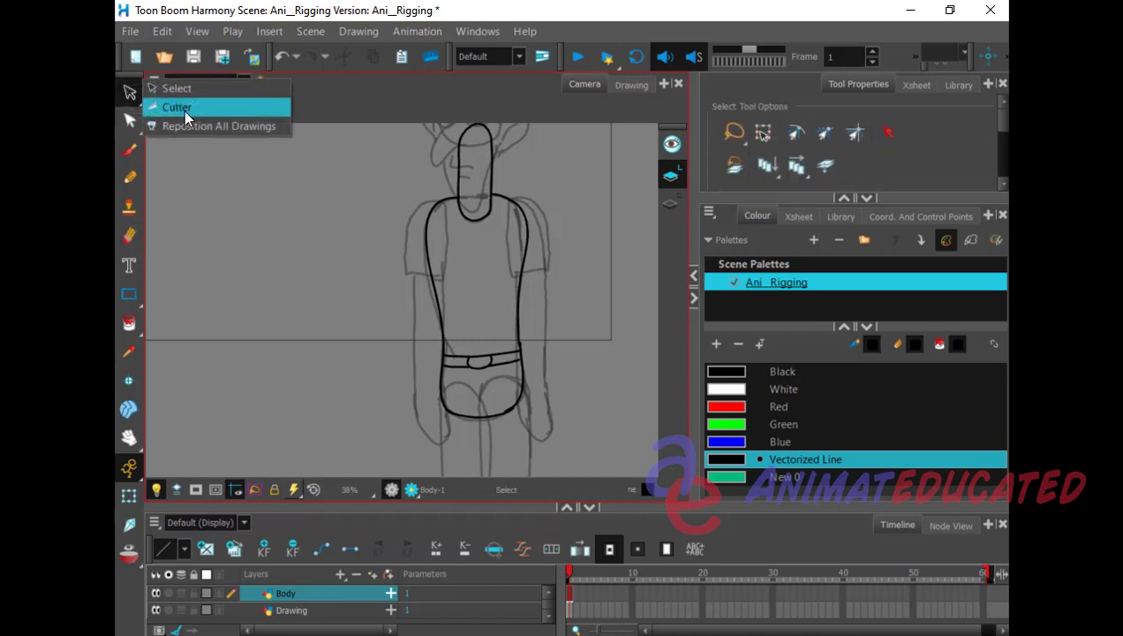
{"action": "left_click", "coordinate": [130, 152]}
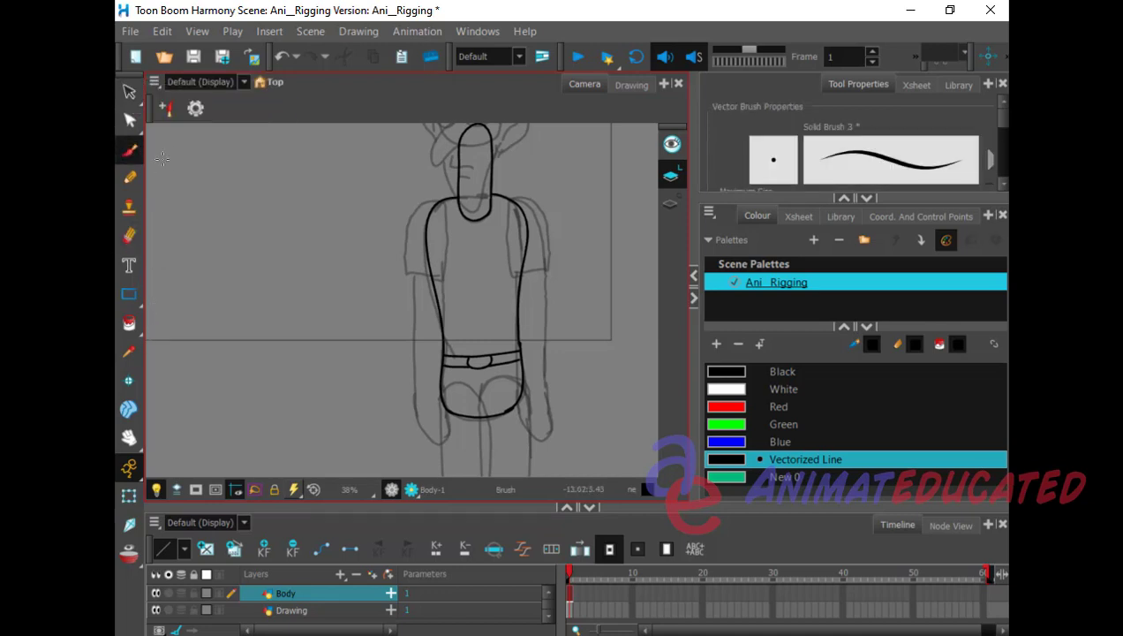
{"action": "mouse_move", "coordinate": [578, 299]}
{"action": "left_mouse_down"}
{"action": "mouse_move", "coordinate": [564, 335]}
{"action": "mouse_move", "coordinate": [571, 372]}
{"action": "mouse_move", "coordinate": [602, 376]}
{"action": "mouse_move", "coordinate": [618, 336]}
{"action": "mouse_move", "coordinate": [607, 299]}
{"action": "mouse_move", "coordinate": [583, 284]}
{"action": "mouse_move", "coordinate": [577, 326]}
{"action": "left_mouse_up"}
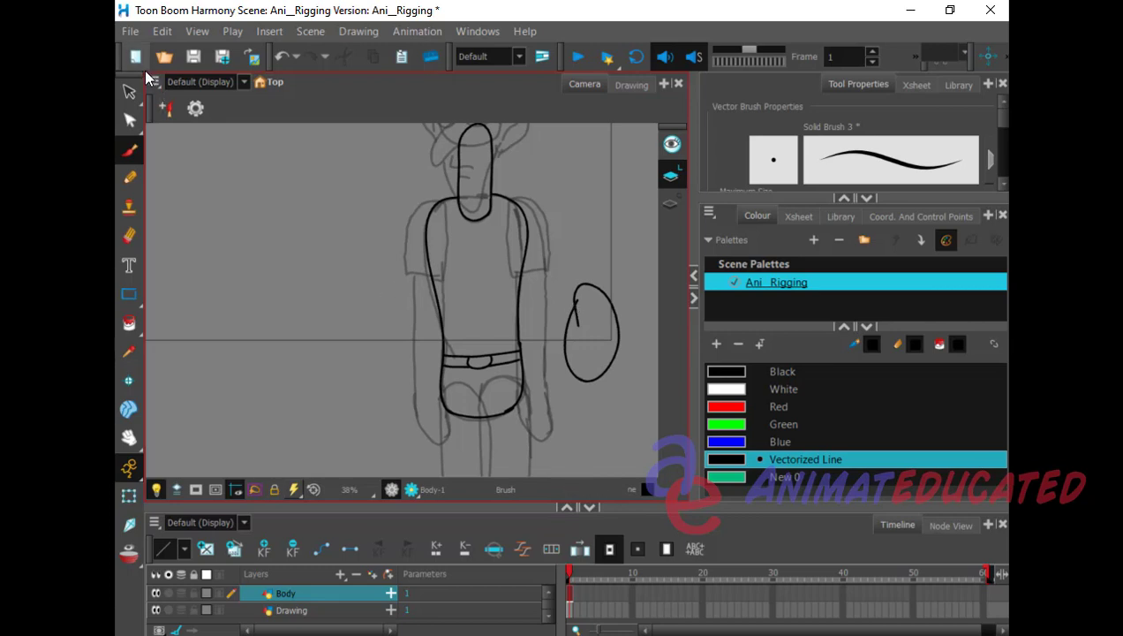
Step: Trim the overshooting line end inside the test oval with the Cutter tool
{"action": "left_click", "coordinate": [133, 94]}
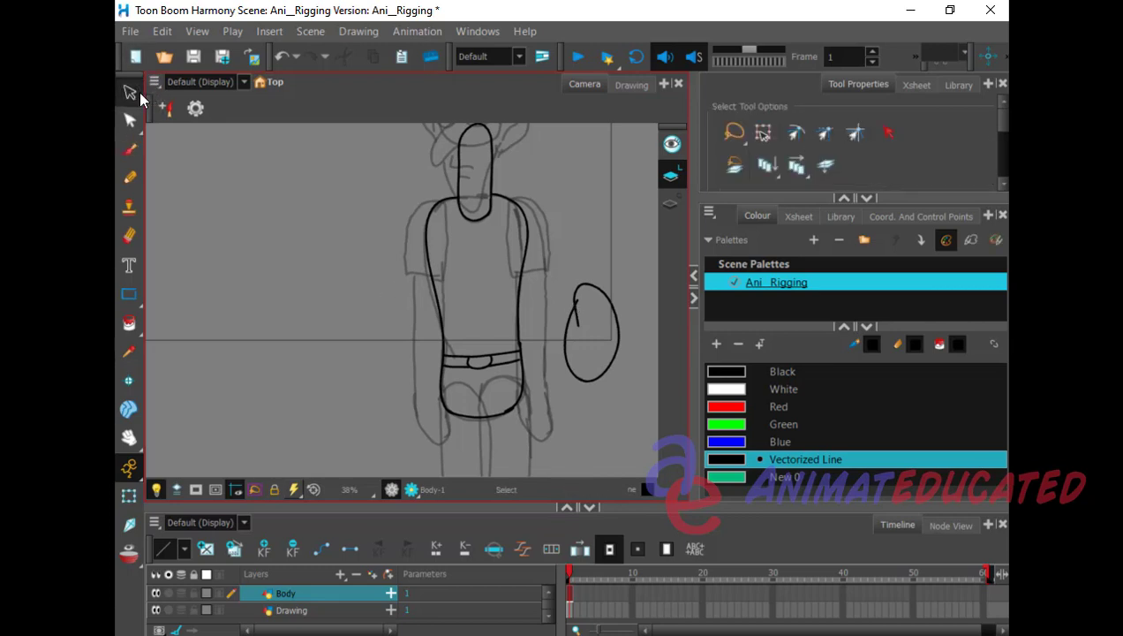
{"action": "left_click_drag", "start_coordinate": [138, 91], "coordinate": [159, 107]}
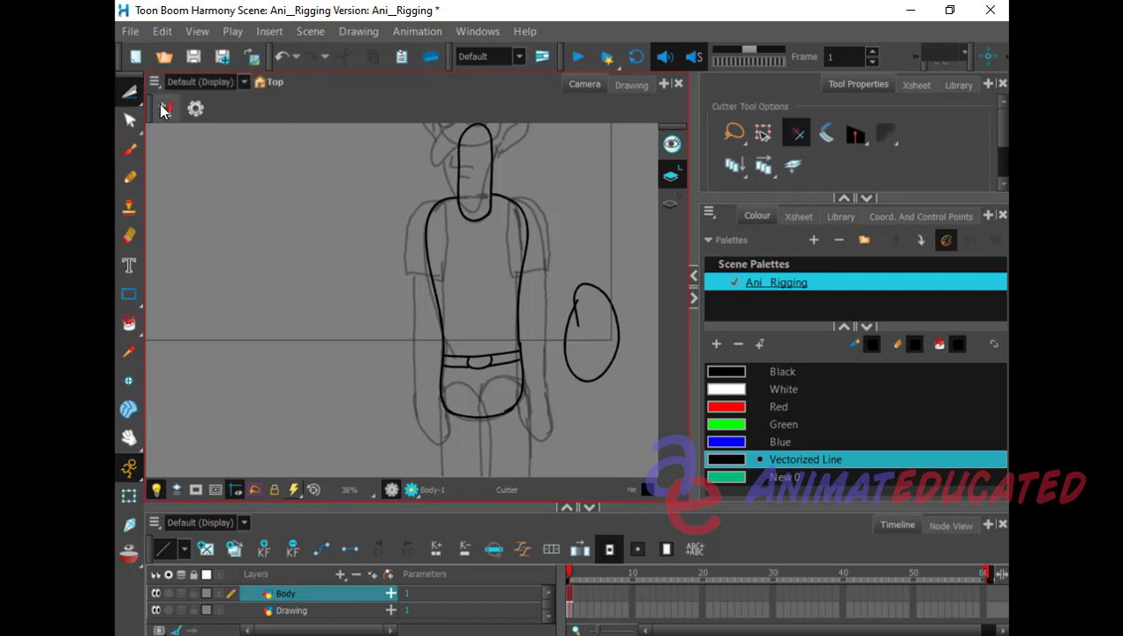
{"action": "left_click", "coordinate": [575, 313]}
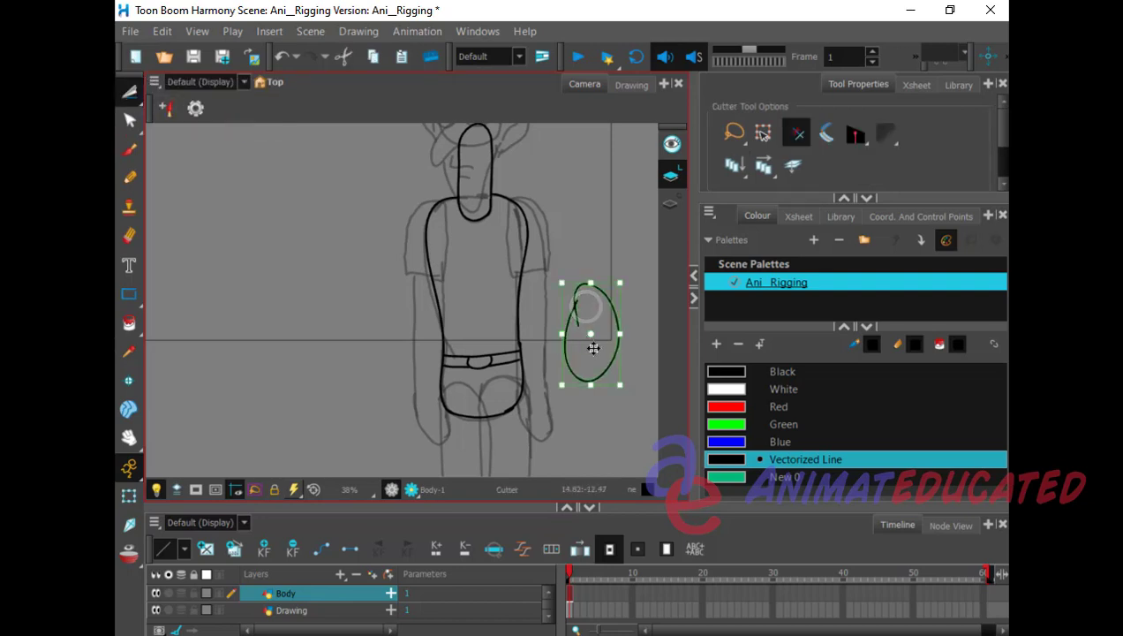
{"action": "left_click", "coordinate": [603, 258]}
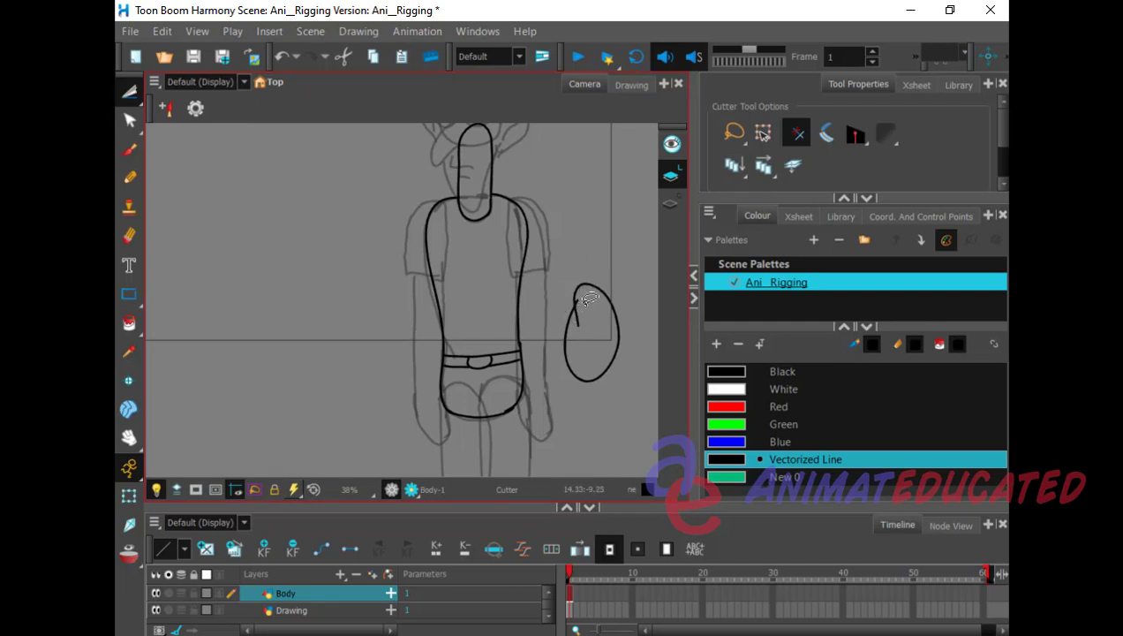
{"action": "left_click_drag", "start_coordinate": [576, 316], "coordinate": [589, 310]}
{"action": "key", "text": "Delete"}
{"action": "mouse_move", "coordinate": [582, 302]}
{"action": "left_mouse_down"}
{"action": "mouse_move", "coordinate": [572, 321]}
{"action": "mouse_move", "coordinate": [592, 291]}
{"action": "left_mouse_up"}
{"action": "key", "text": "Delete"}
{"action": "left_click", "coordinate": [590, 286]}
Step: Brush a second test oval with an overlapping curved limb above the first and cut away the line inside it
{"action": "left_click", "coordinate": [130, 152]}
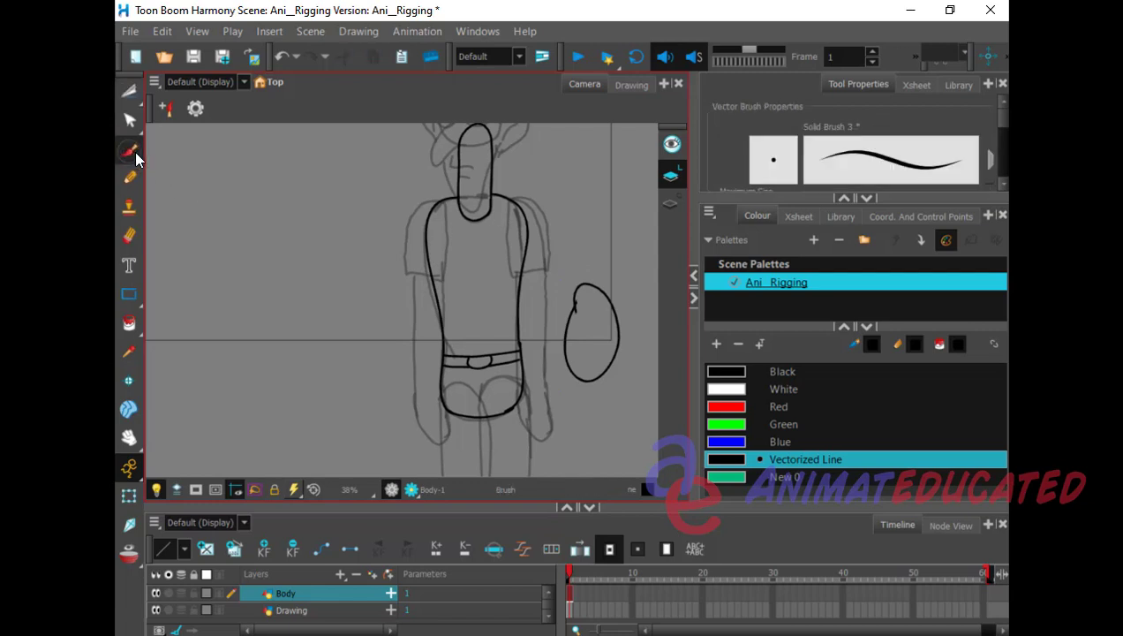
{"action": "mouse_move", "coordinate": [583, 194]}
{"action": "left_mouse_down"}
{"action": "mouse_move", "coordinate": [575, 236]}
{"action": "mouse_move", "coordinate": [595, 248]}
{"action": "mouse_move", "coordinate": [607, 221]}
{"action": "mouse_move", "coordinate": [604, 196]}
{"action": "mouse_move", "coordinate": [582, 199]}
{"action": "mouse_move", "coordinate": [592, 183]}
{"action": "mouse_move", "coordinate": [604, 210]}
{"action": "mouse_move", "coordinate": [642, 240]}
{"action": "mouse_move", "coordinate": [619, 244]}
{"action": "mouse_move", "coordinate": [636, 293]}
{"action": "mouse_move", "coordinate": [647, 231]}
{"action": "left_mouse_up"}
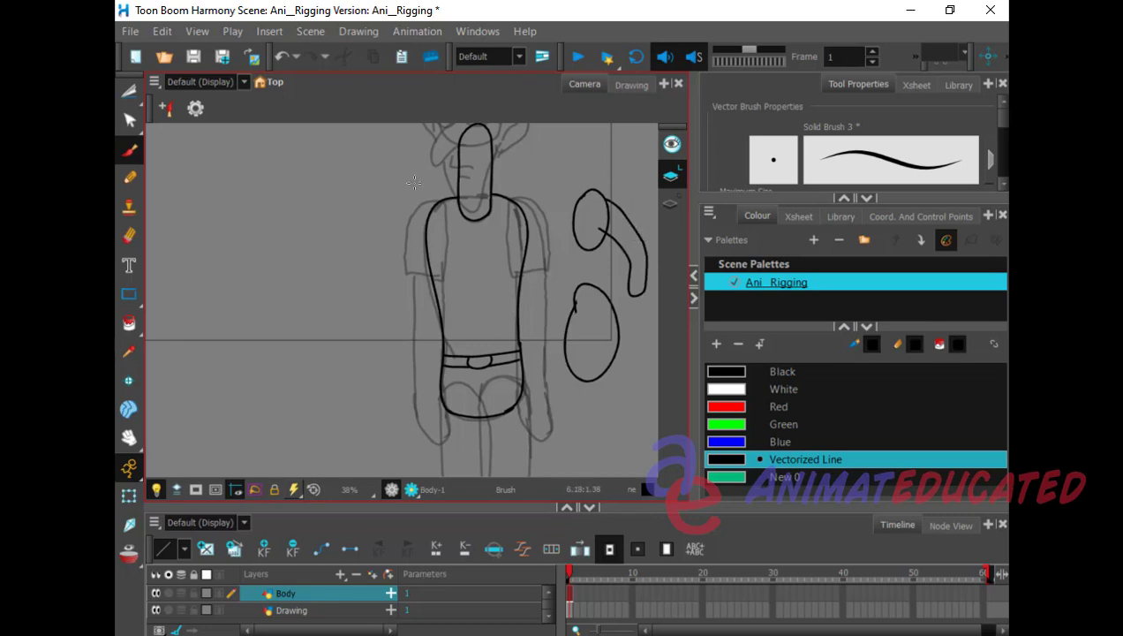
{"action": "left_click", "coordinate": [133, 89]}
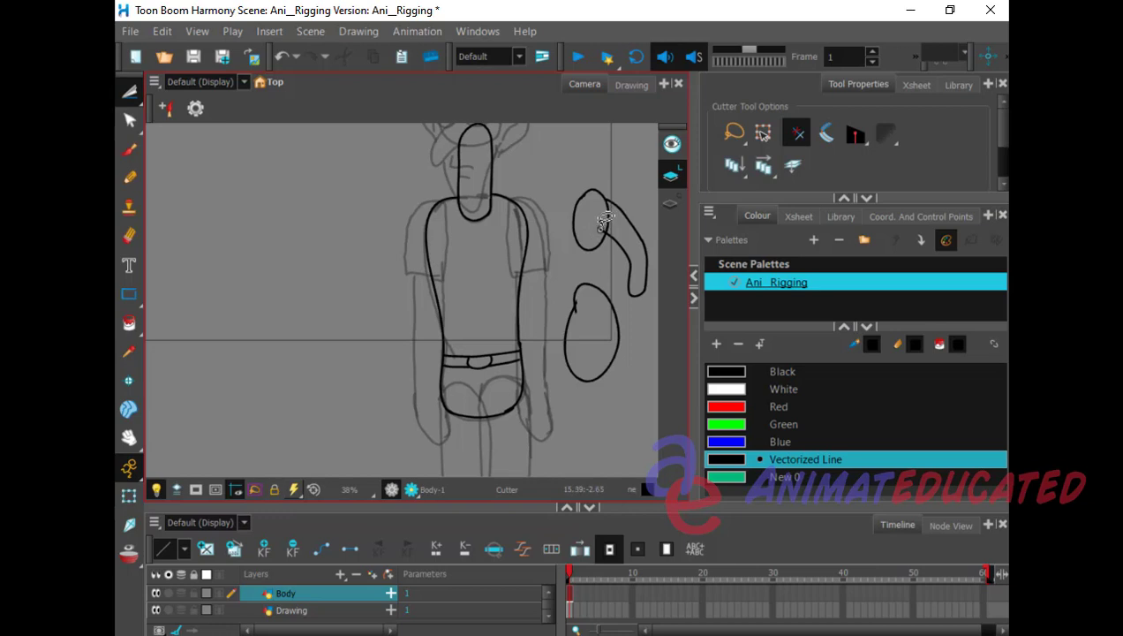
{"action": "left_click_drag", "start_coordinate": [601, 226], "coordinate": [598, 234]}
{"action": "key", "text": "Delete"}
Step: Delete all the test shapes beside the character with the Cutter and return to the Select tool
{"action": "mouse_move", "coordinate": [618, 181]}
{"action": "left_mouse_down"}
{"action": "mouse_move", "coordinate": [582, 360]}
{"action": "mouse_move", "coordinate": [623, 355]}
{"action": "mouse_move", "coordinate": [632, 182]}
{"action": "left_mouse_up"}
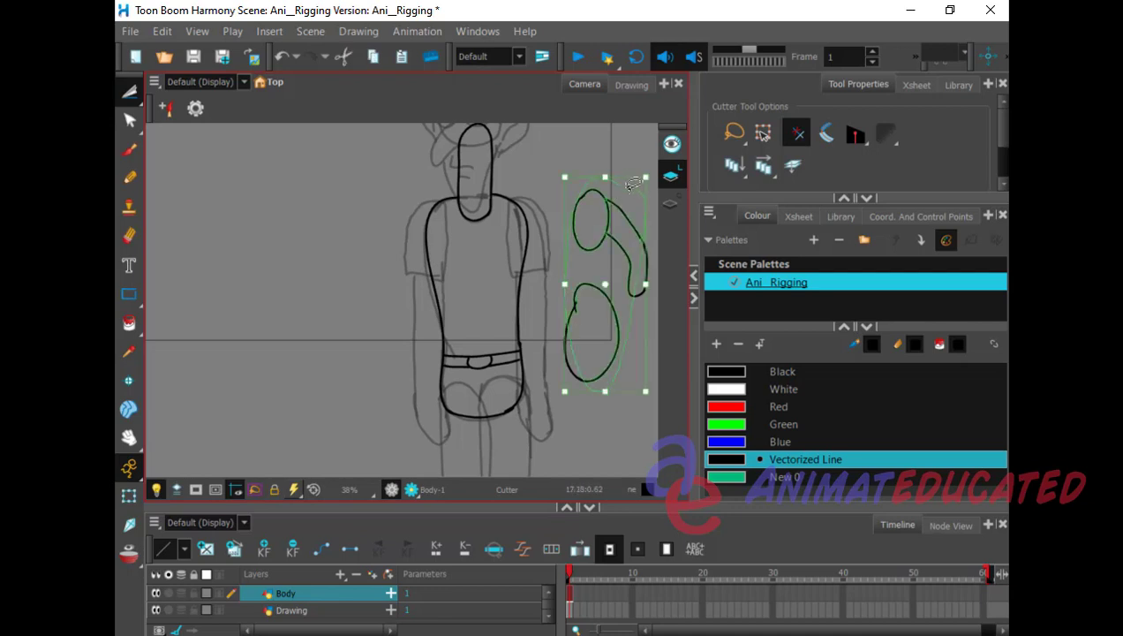
{"action": "key", "text": "Delete"}
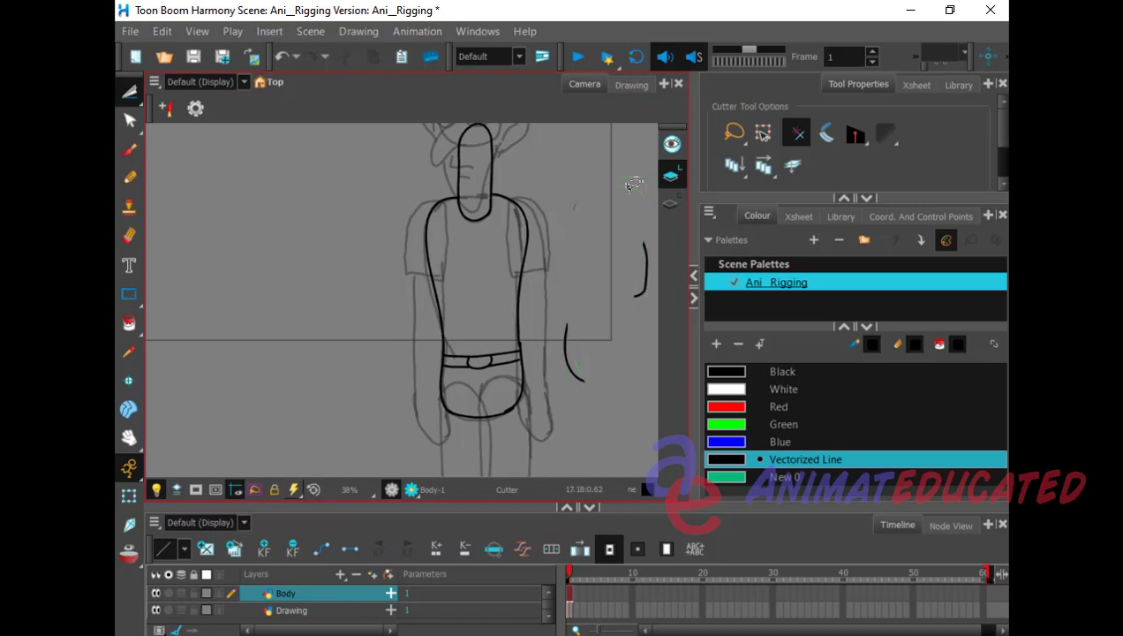
{"action": "mouse_move", "coordinate": [609, 179]}
{"action": "left_mouse_down"}
{"action": "mouse_move", "coordinate": [553, 281]}
{"action": "mouse_move", "coordinate": [569, 385]}
{"action": "mouse_move", "coordinate": [648, 300]}
{"action": "mouse_move", "coordinate": [621, 188]}
{"action": "left_mouse_up"}
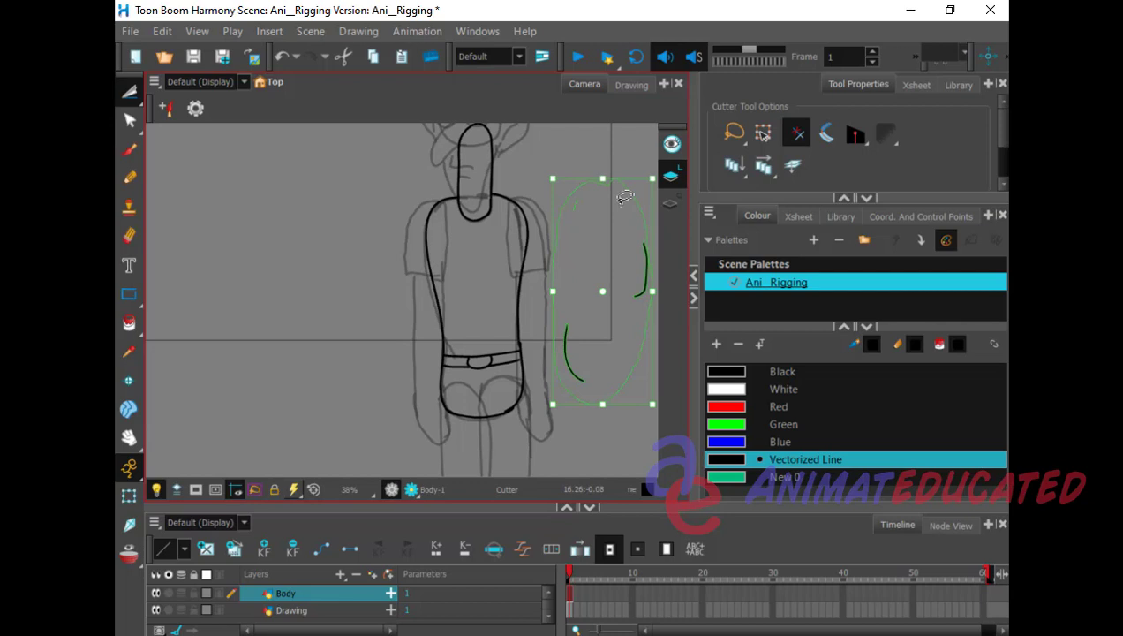
{"action": "key", "text": "Delete"}
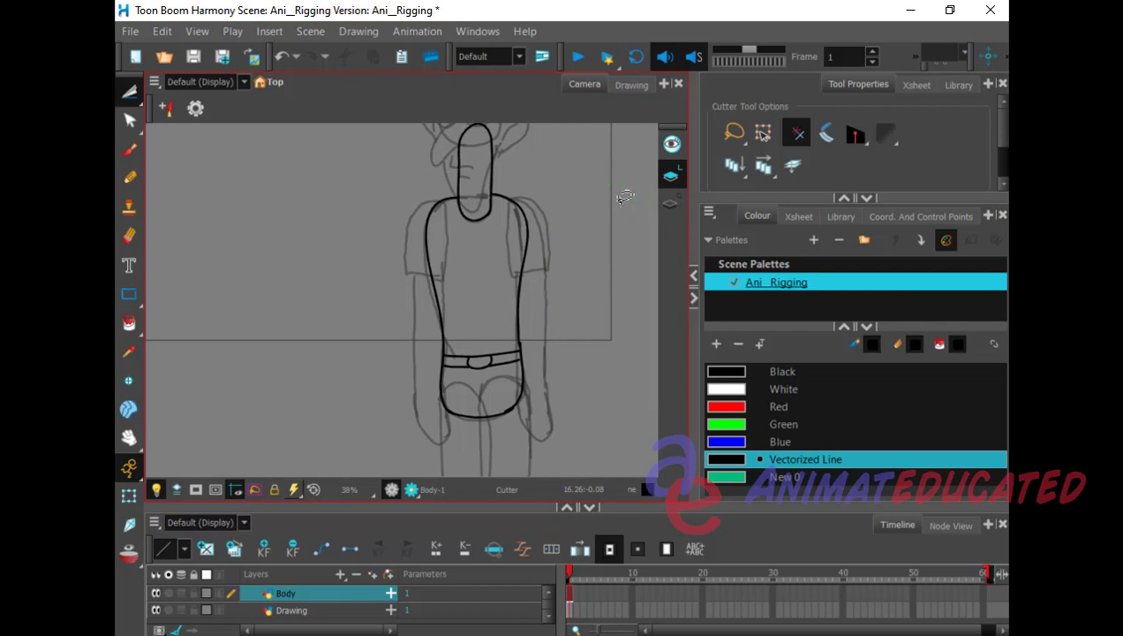
{"action": "left_click_drag", "start_coordinate": [135, 93], "coordinate": [164, 82]}
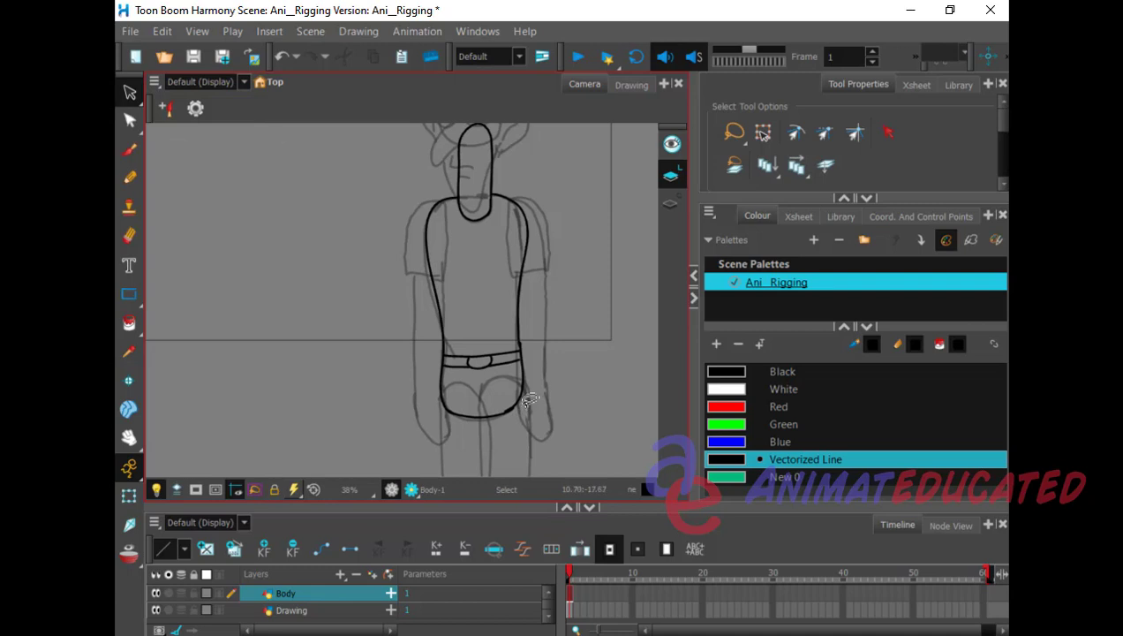
Step: Add a new drawing layer named HEAD above the Body layer
{"action": "left_click", "coordinate": [333, 590]}
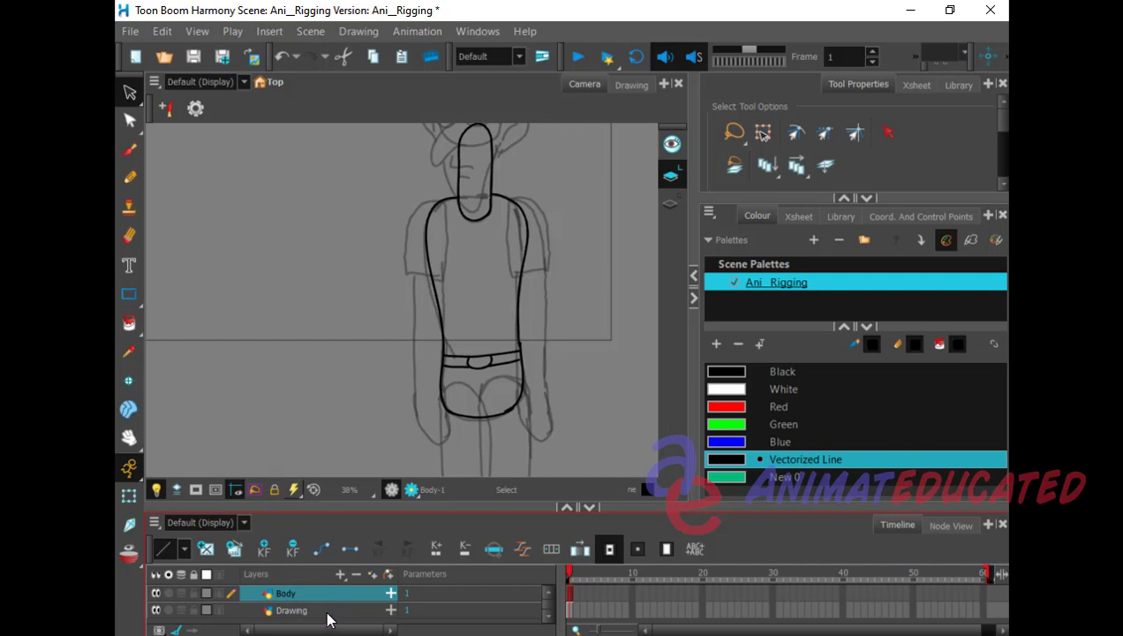
{"action": "left_click", "coordinate": [341, 574]}
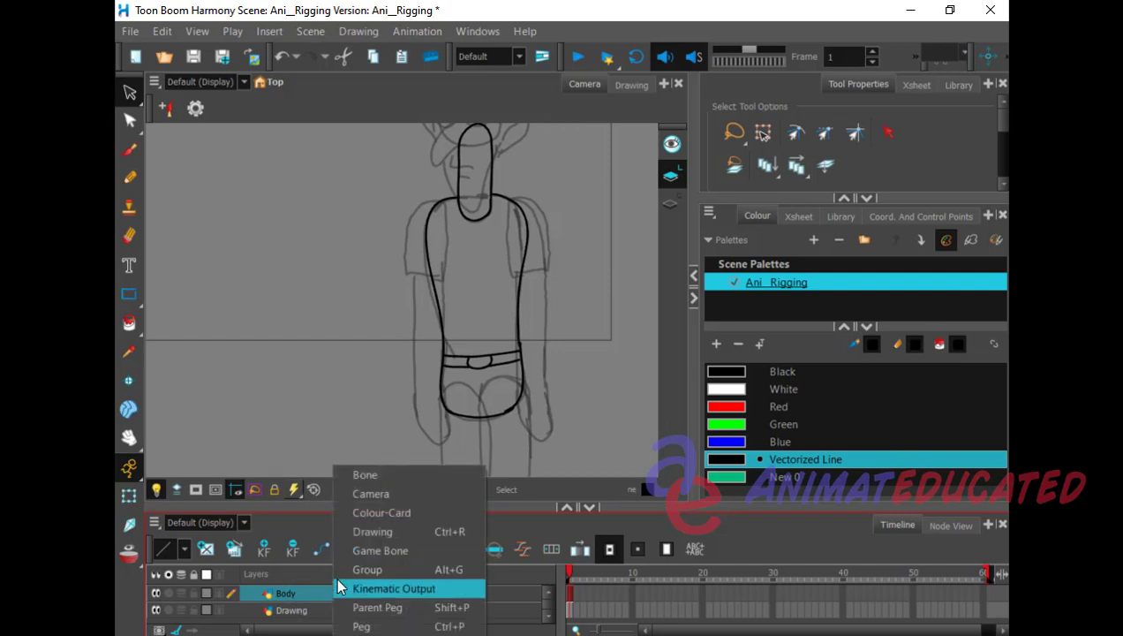
{"action": "left_click", "coordinate": [373, 531]}
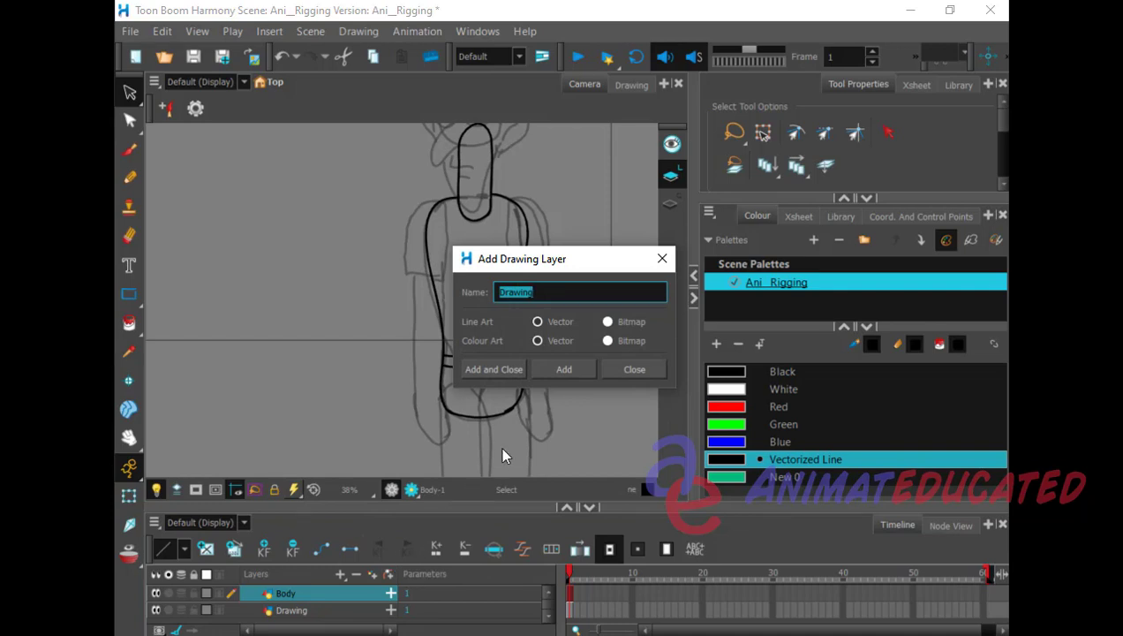
{"action": "type", "text": "HEAD"}
{"action": "left_click", "coordinate": [512, 370]}
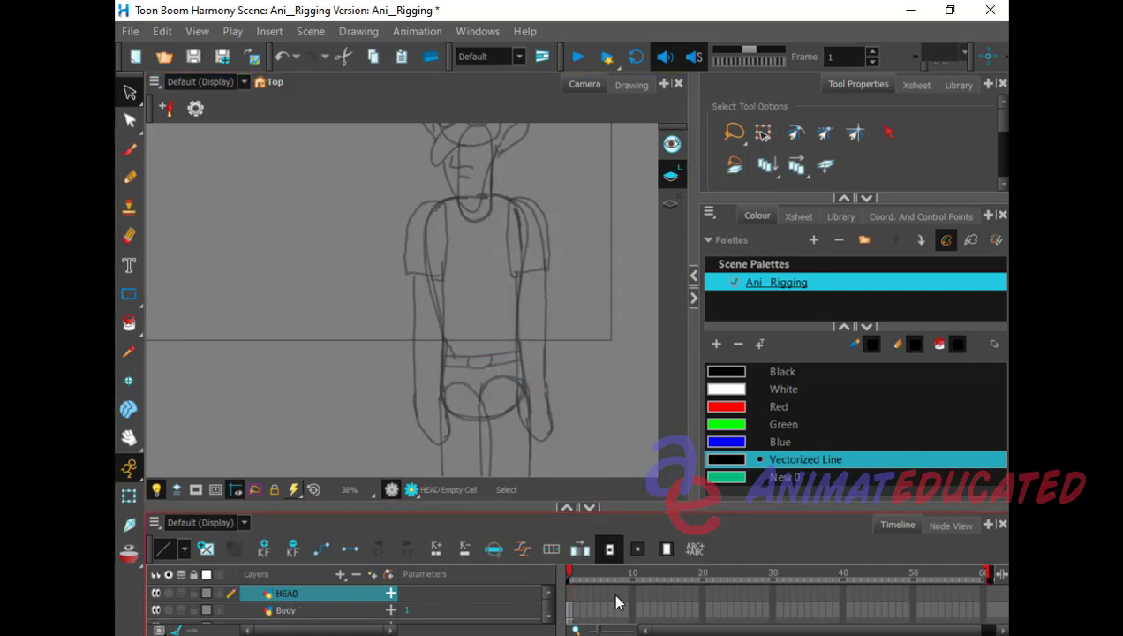
Step: Ink the large near ear with its inner fold and the pointed jaw line on the HEAD layer
{"action": "left_click", "coordinate": [129, 436]}
{"action": "left_click_drag", "start_coordinate": [576, 189], "coordinate": [559, 325]}
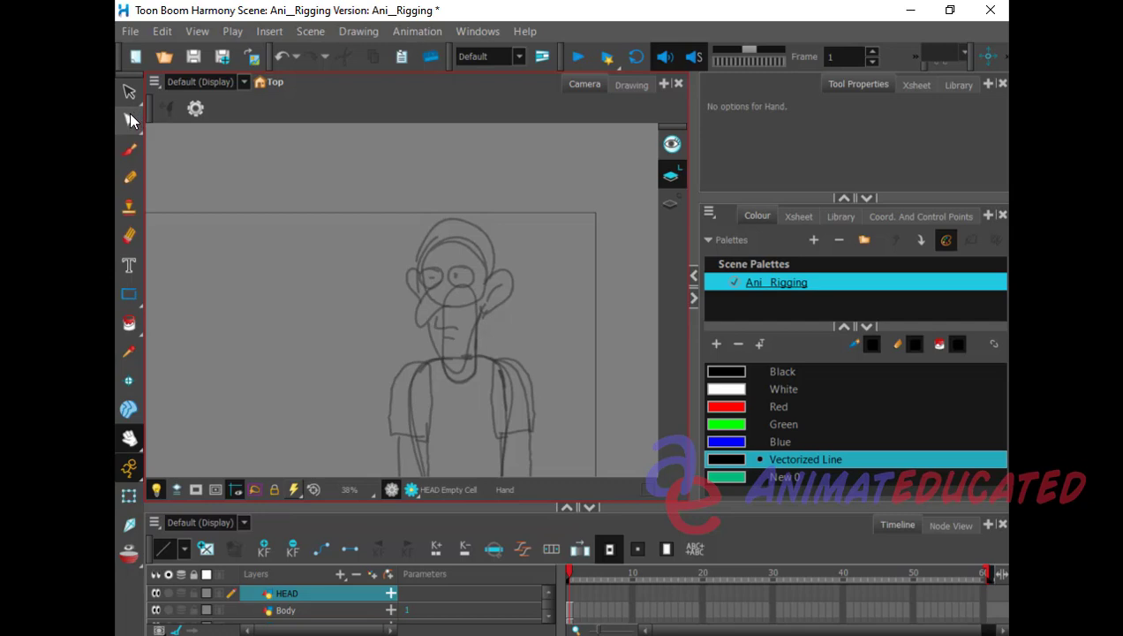
{"action": "left_click", "coordinate": [130, 156]}
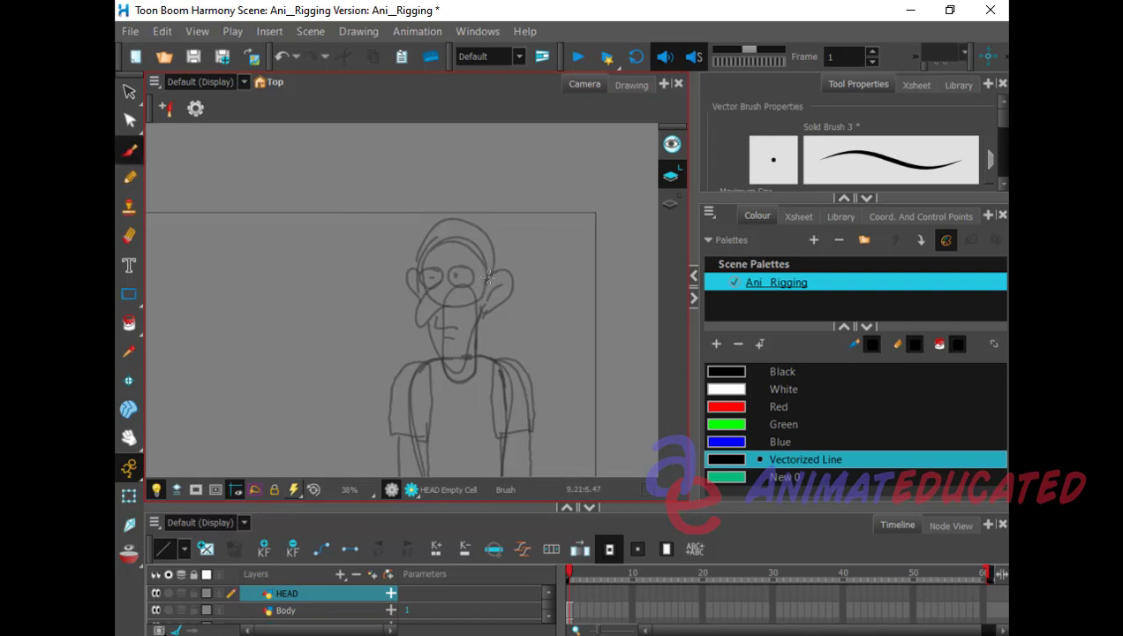
{"action": "mouse_move", "coordinate": [482, 286]}
{"action": "left_mouse_down"}
{"action": "mouse_move", "coordinate": [504, 266]}
{"action": "mouse_move", "coordinate": [511, 284]}
{"action": "mouse_move", "coordinate": [476, 315]}
{"action": "mouse_move", "coordinate": [497, 294]}
{"action": "left_mouse_up"}
{"action": "mouse_move", "coordinate": [427, 322]}
{"action": "left_mouse_down"}
{"action": "mouse_move", "coordinate": [453, 376]}
{"action": "mouse_move", "coordinate": [484, 294]}
{"action": "left_mouse_up"}
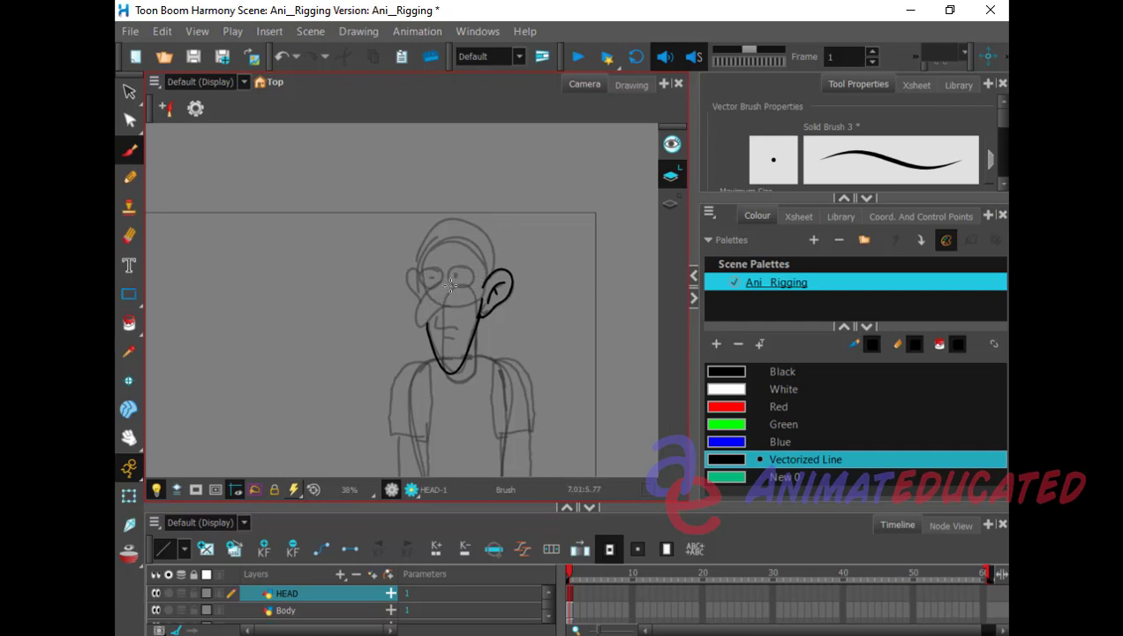
Step: Ink the drooping nose and the small far ear, undoing the first ear stroke and redrawing it
{"action": "mouse_move", "coordinate": [443, 281]}
{"action": "left_mouse_down"}
{"action": "mouse_move", "coordinate": [412, 311]}
{"action": "mouse_move", "coordinate": [426, 324]}
{"action": "mouse_move", "coordinate": [460, 286]}
{"action": "left_mouse_up"}
{"action": "left_click_drag", "start_coordinate": [417, 267], "coordinate": [416, 305]}
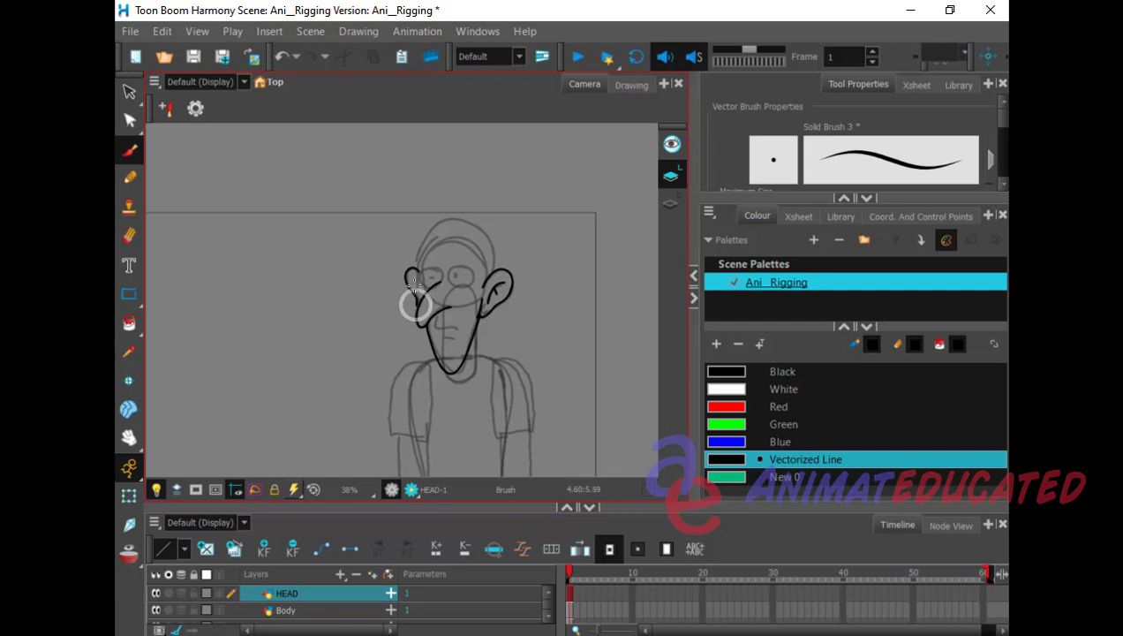
{"action": "key", "text": "alt+s"}
{"action": "key", "text": "ctrl+z"}
{"action": "key", "text": "alt+b"}
{"action": "mouse_move", "coordinate": [422, 275]}
{"action": "left_mouse_down"}
{"action": "mouse_move", "coordinate": [411, 261]}
{"action": "mouse_move", "coordinate": [404, 270]}
{"action": "mouse_move", "coordinate": [416, 301]}
{"action": "left_mouse_up"}
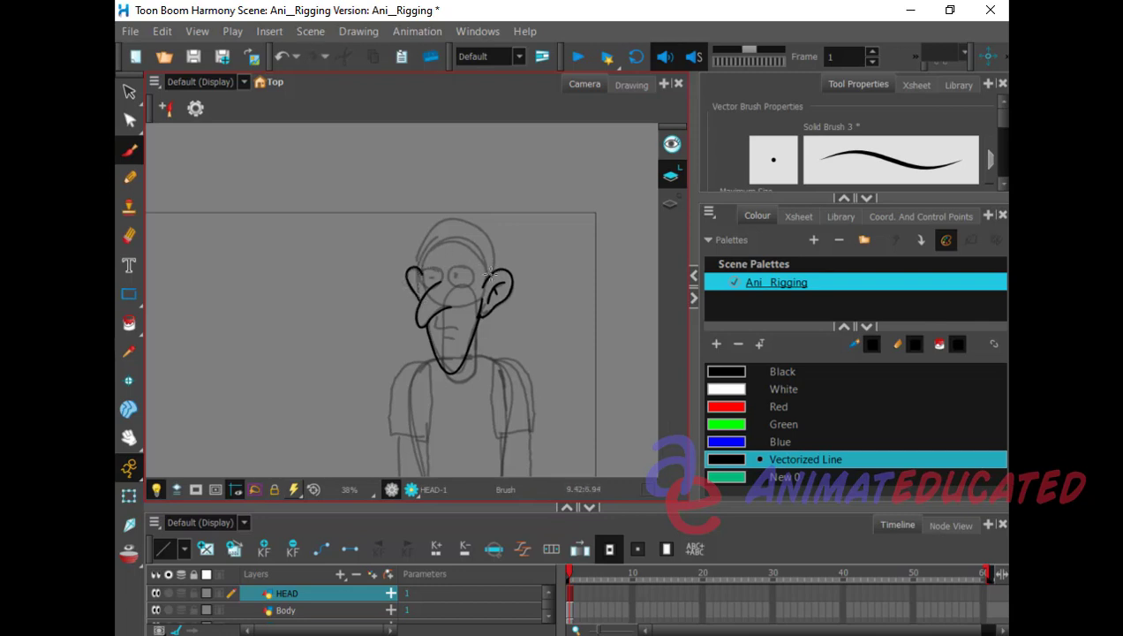
Step: Ink the dome of the head between the two ears on the HEAD layer, undoing the first stroke and redrawing it
{"action": "mouse_move", "coordinate": [495, 267]}
{"action": "left_mouse_down"}
{"action": "mouse_move", "coordinate": [465, 221]}
{"action": "mouse_move", "coordinate": [434, 232]}
{"action": "mouse_move", "coordinate": [417, 281]}
{"action": "left_mouse_up"}
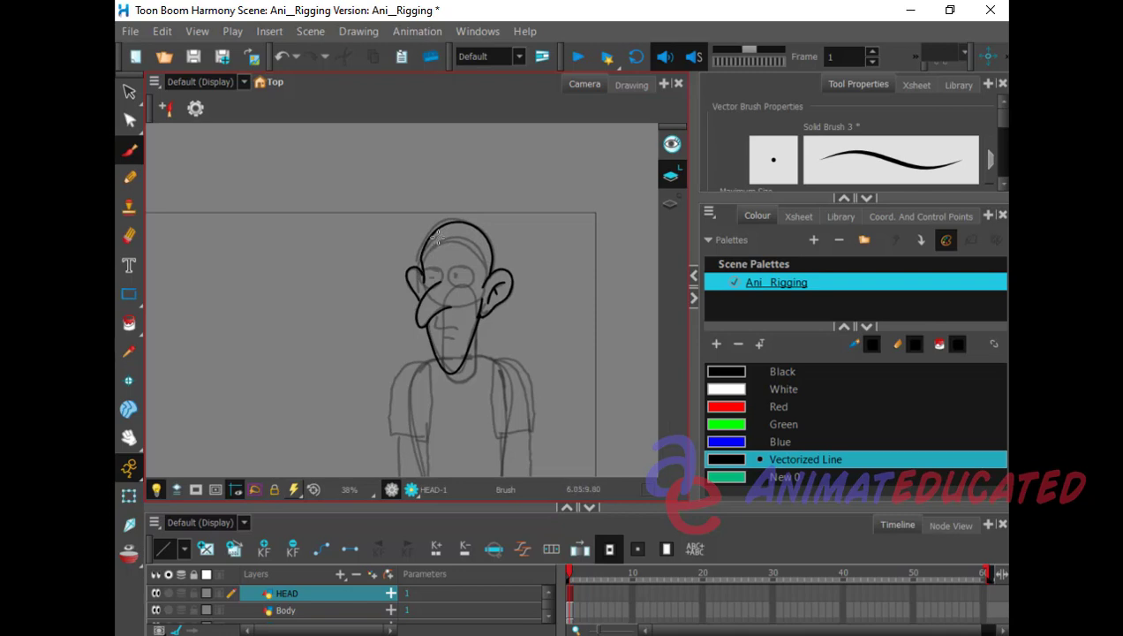
{"action": "key", "text": "ctrl"}
{"action": "key", "text": "ctrl+z"}
{"action": "mouse_move", "coordinate": [487, 241]}
{"action": "left_mouse_down"}
{"action": "mouse_move", "coordinate": [446, 216]}
{"action": "mouse_move", "coordinate": [419, 243]}
{"action": "mouse_move", "coordinate": [421, 294]}
{"action": "left_mouse_up"}
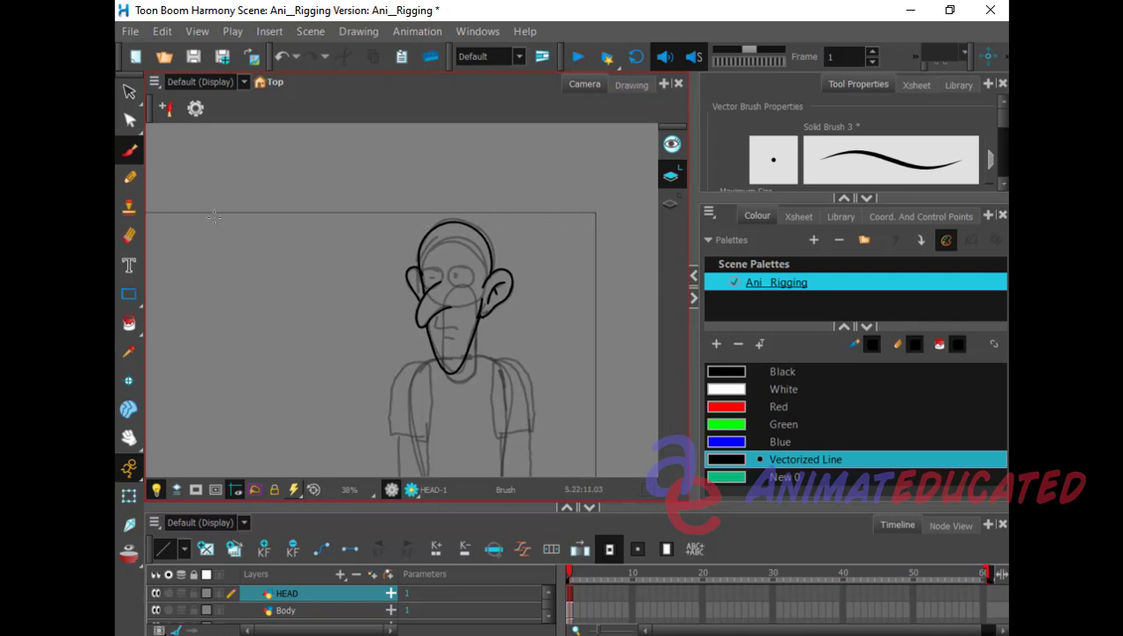
{"action": "left_click", "coordinate": [130, 237]}
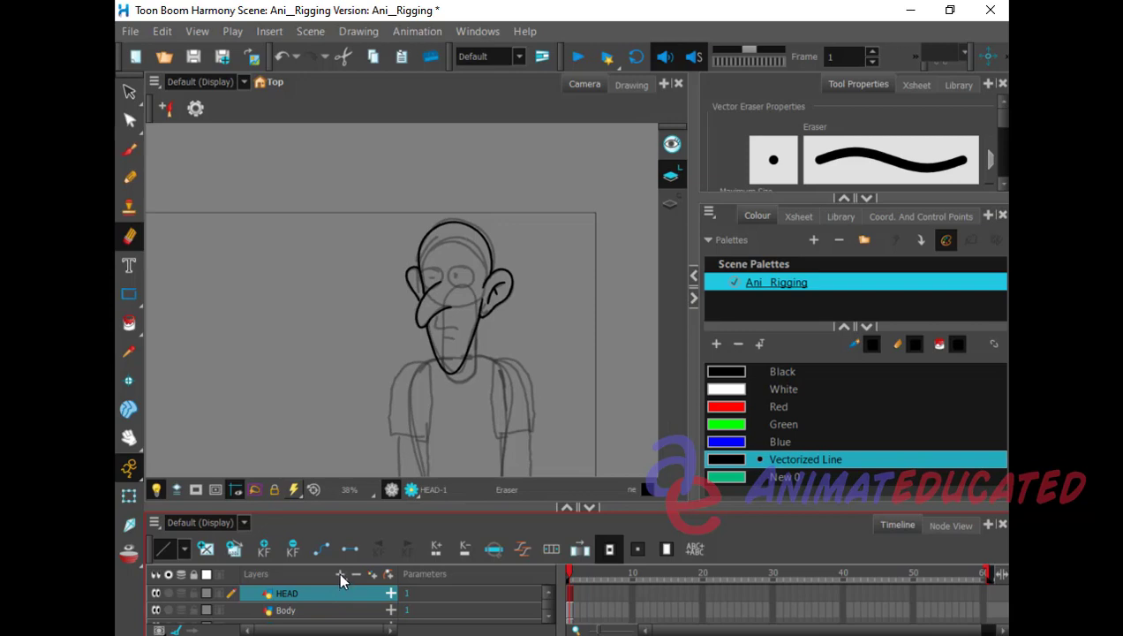
Step: Add a drawing layer named EYES and a second one from the same name above it, and make EYES the active layer
{"action": "left_click", "coordinate": [339, 573]}
{"action": "left_click", "coordinate": [382, 536]}
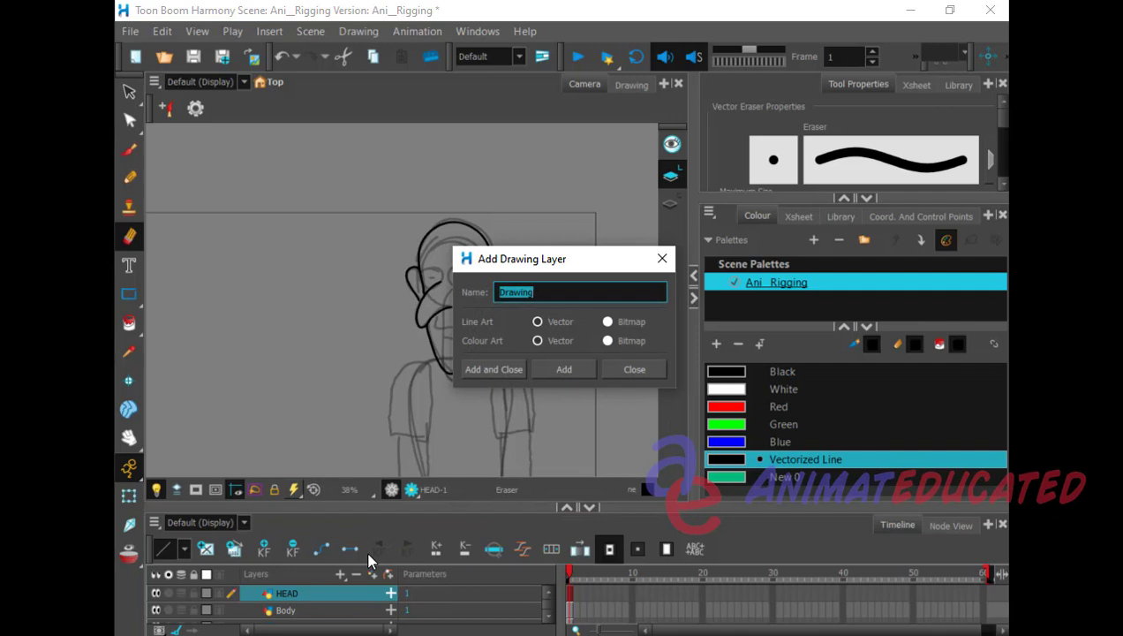
{"action": "type", "text": "EYES"}
{"action": "key", "text": "Return"}
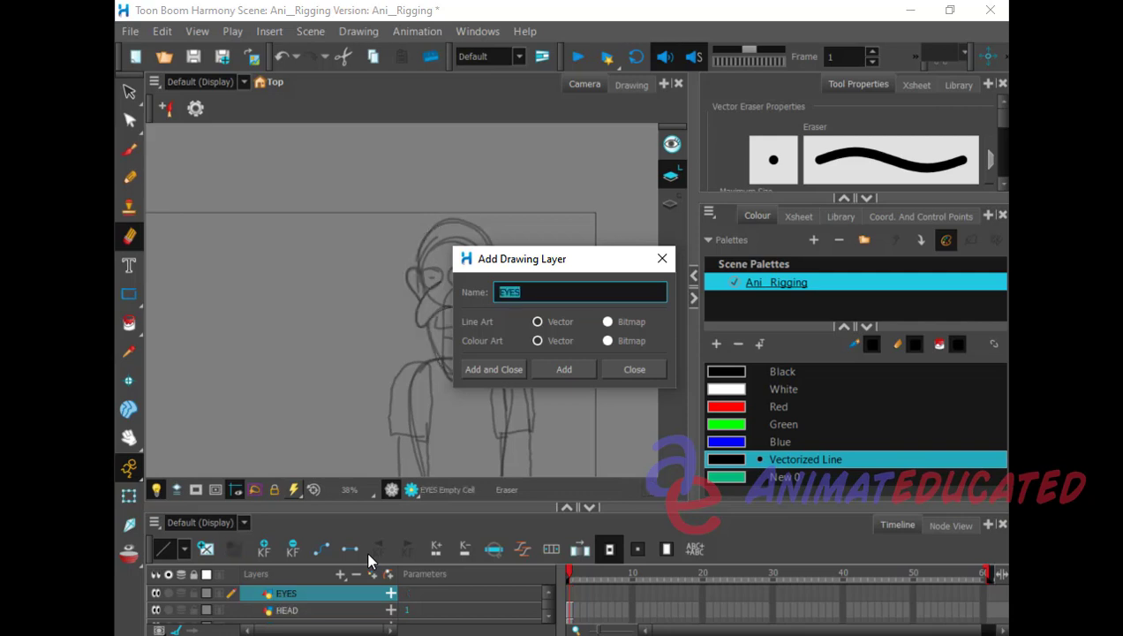
{"action": "left_click", "coordinate": [548, 368]}
{"action": "left_click", "coordinate": [622, 369]}
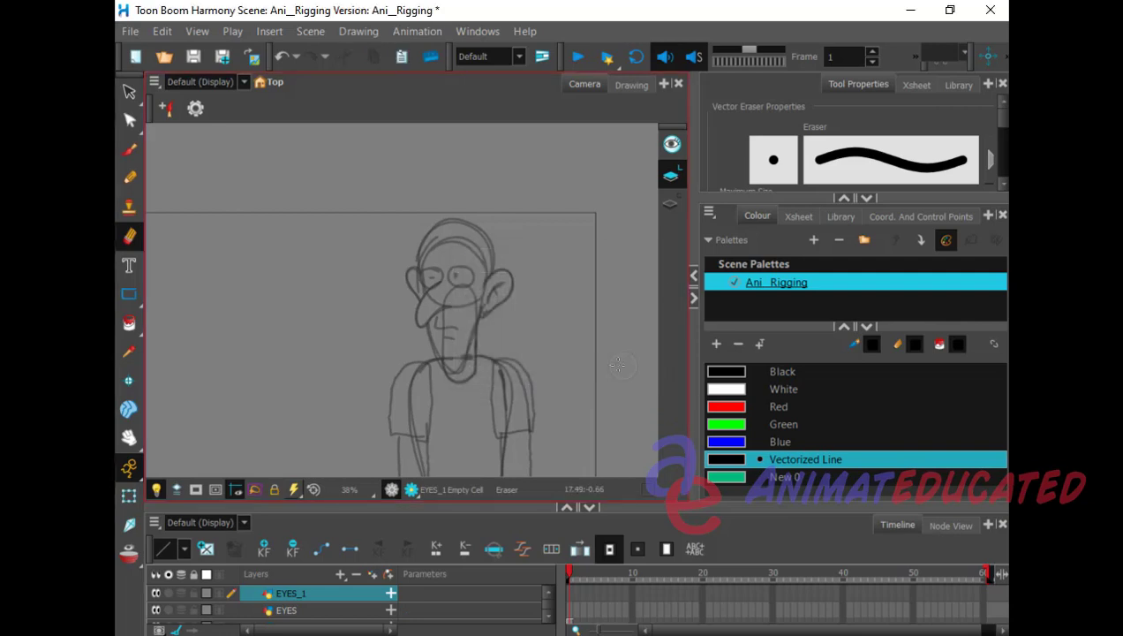
{"action": "left_click", "coordinate": [323, 609]}
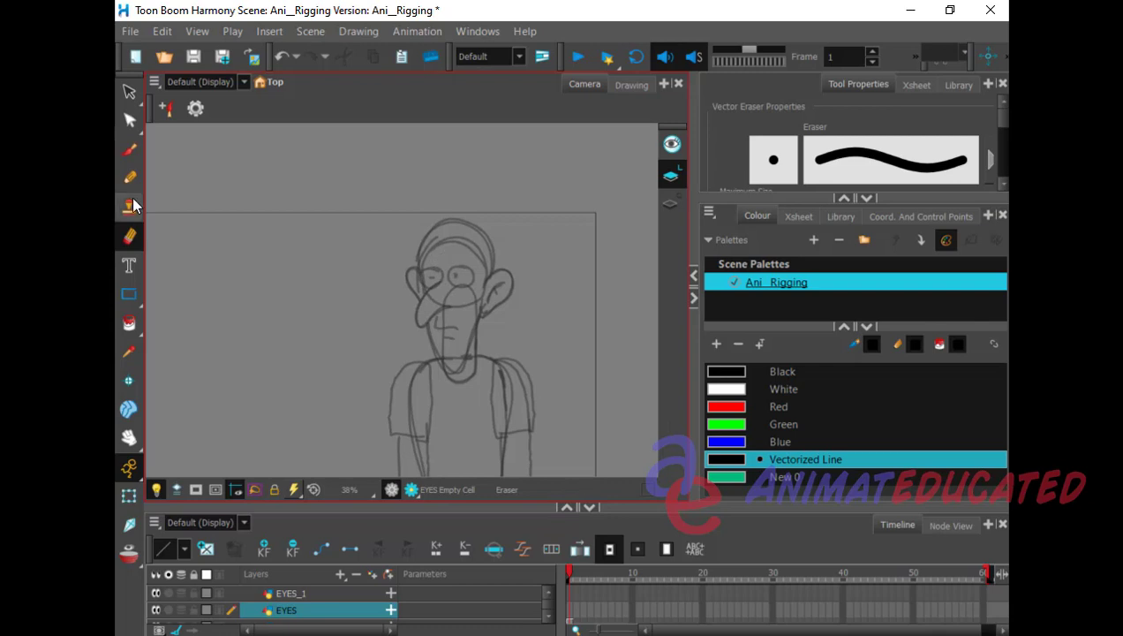
{"action": "left_click", "coordinate": [131, 150]}
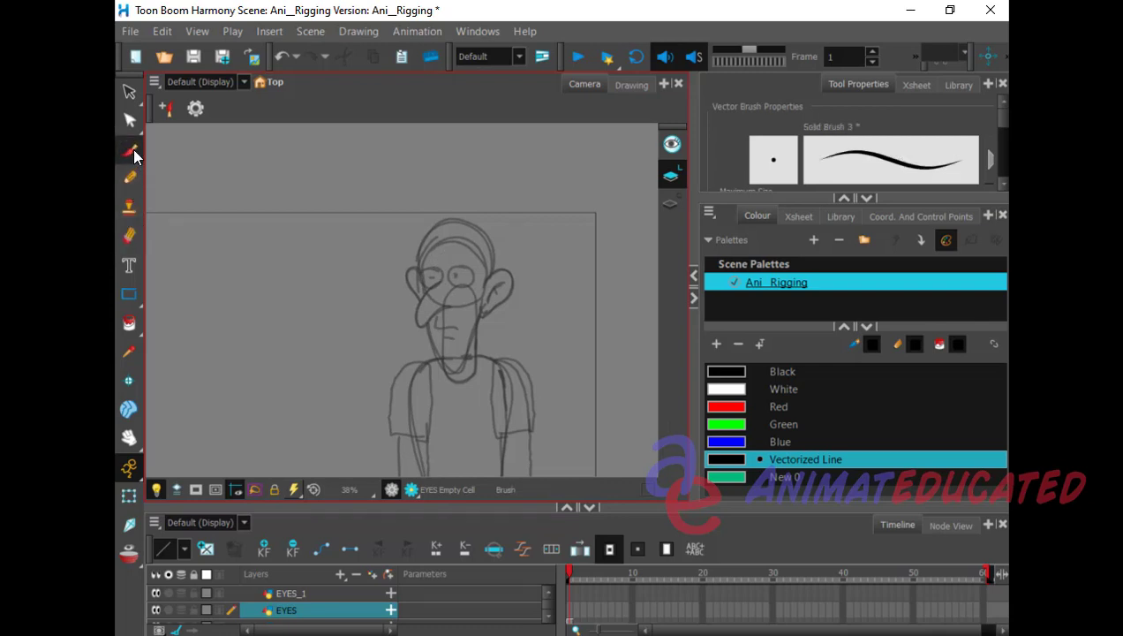
{"action": "mouse_move", "coordinate": [439, 282]}
{"action": "left_mouse_down"}
{"action": "mouse_move", "coordinate": [444, 270]}
{"action": "mouse_move", "coordinate": [422, 261]}
{"action": "mouse_move", "coordinate": [418, 284]}
{"action": "mouse_move", "coordinate": [441, 277]}
{"action": "left_mouse_up"}
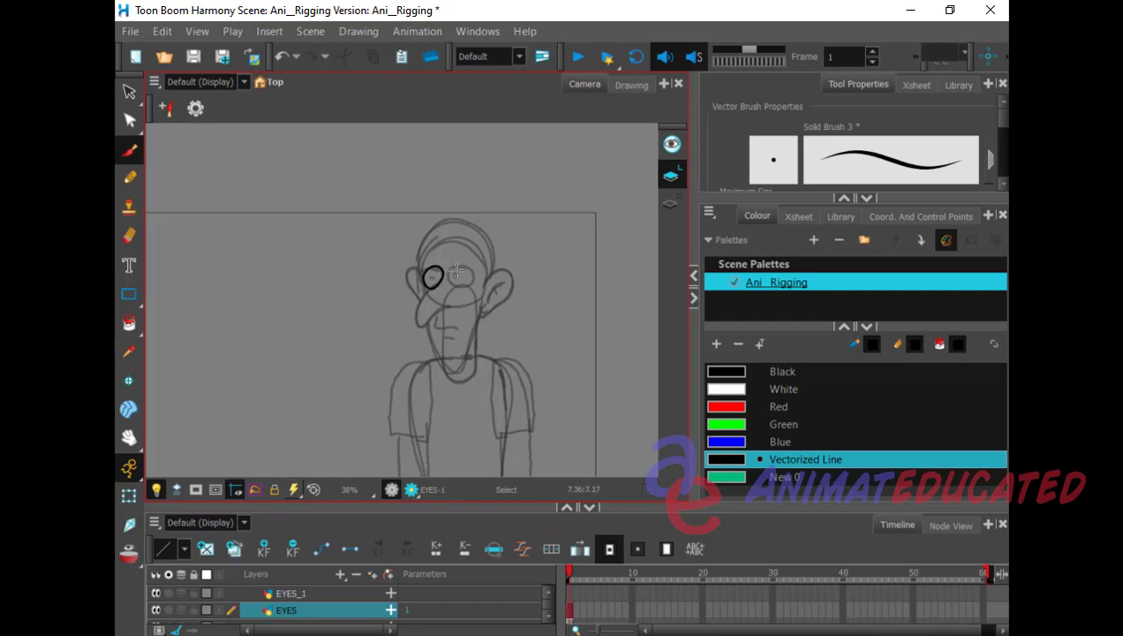
{"action": "key", "text": "ctrl+v"}
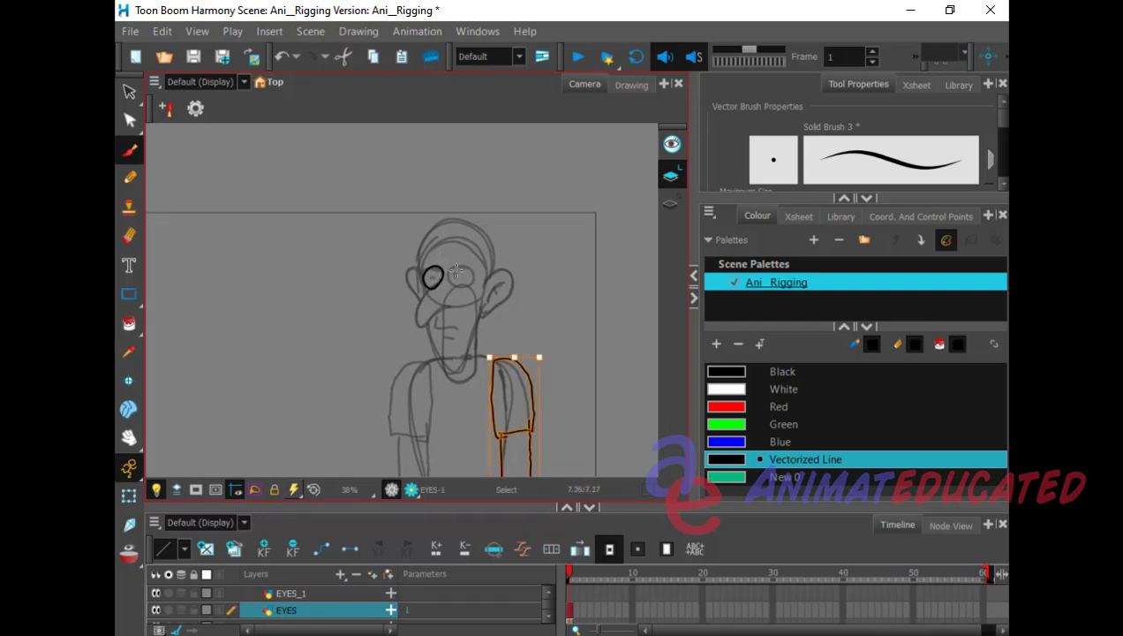
{"action": "key", "text": "ctrl+z"}
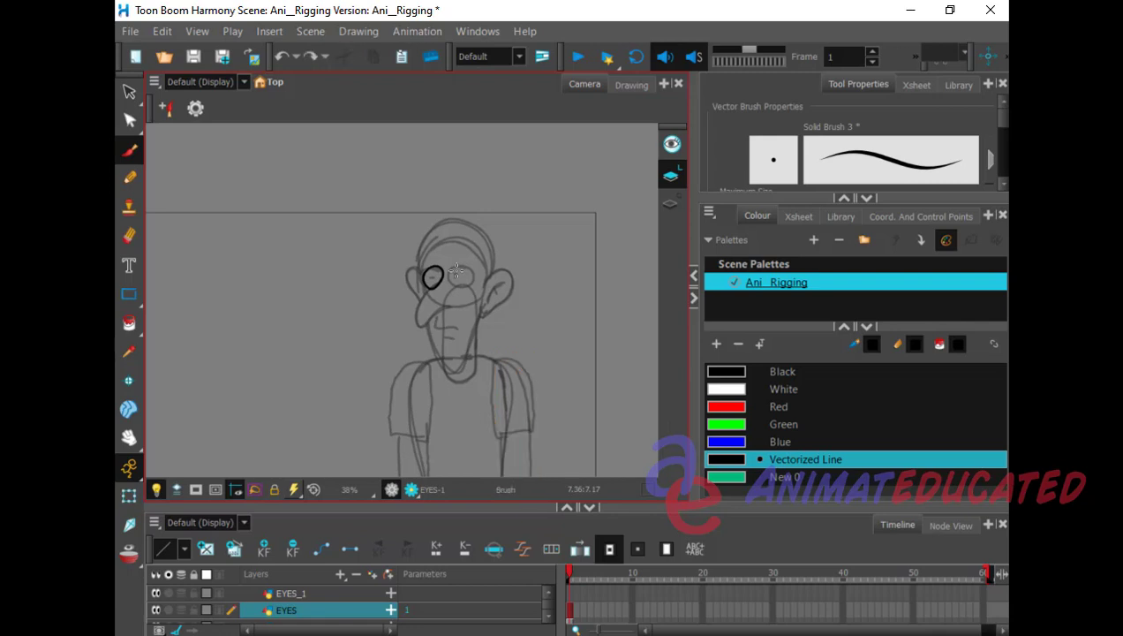
{"action": "key", "text": "ctrl+z"}
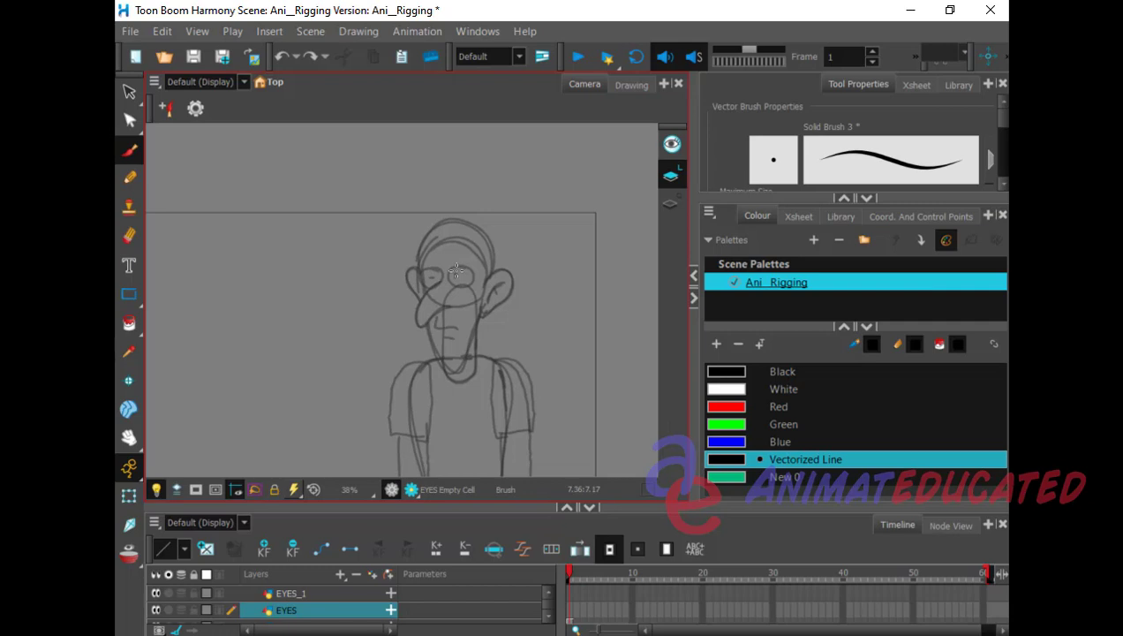
Step: Ink the round outlines of both eyes on the EYES layer with the Brush, undoing the stray stroke below the near eye
{"action": "left_click", "coordinate": [133, 434]}
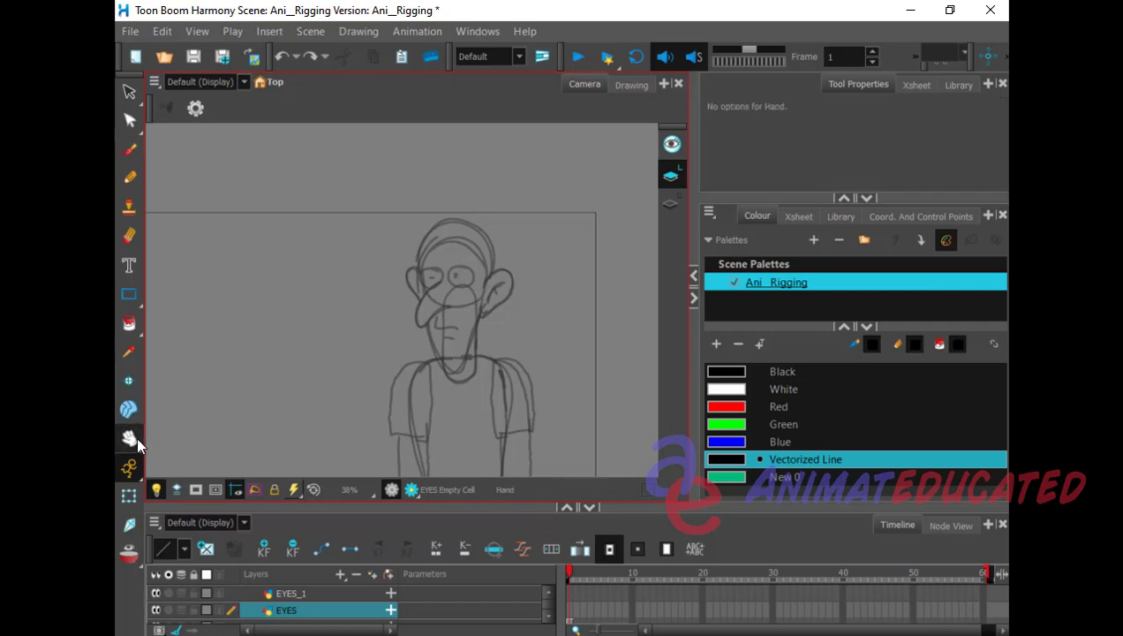
{"action": "left_click_drag", "start_coordinate": [136, 435], "coordinate": [177, 453]}
{"action": "left_click", "coordinate": [472, 276]}
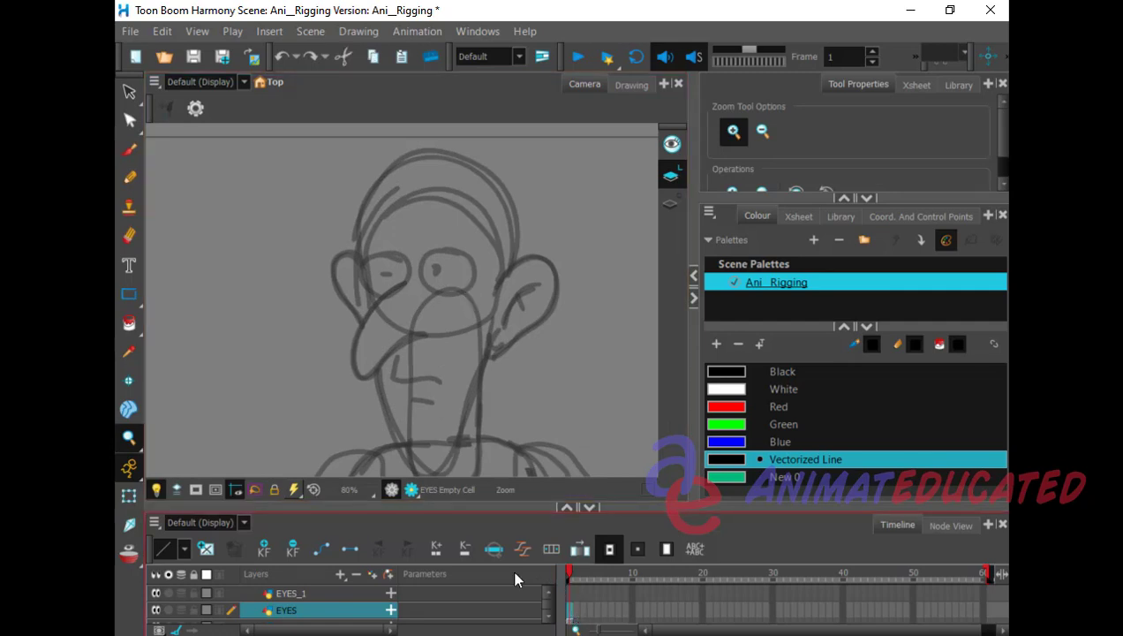
{"action": "left_click", "coordinate": [129, 150]}
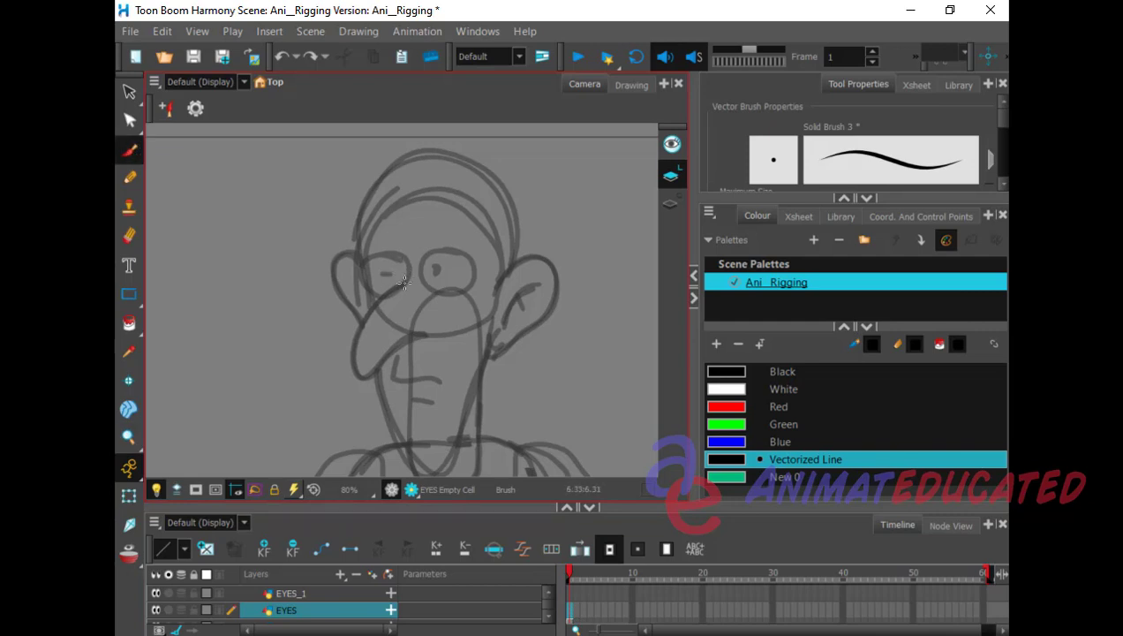
{"action": "mouse_move", "coordinate": [402, 286]}
{"action": "left_mouse_down"}
{"action": "mouse_move", "coordinate": [395, 254]}
{"action": "mouse_move", "coordinate": [380, 255]}
{"action": "mouse_move", "coordinate": [363, 281]}
{"action": "mouse_move", "coordinate": [393, 286]}
{"action": "mouse_move", "coordinate": [406, 258]}
{"action": "left_mouse_up"}
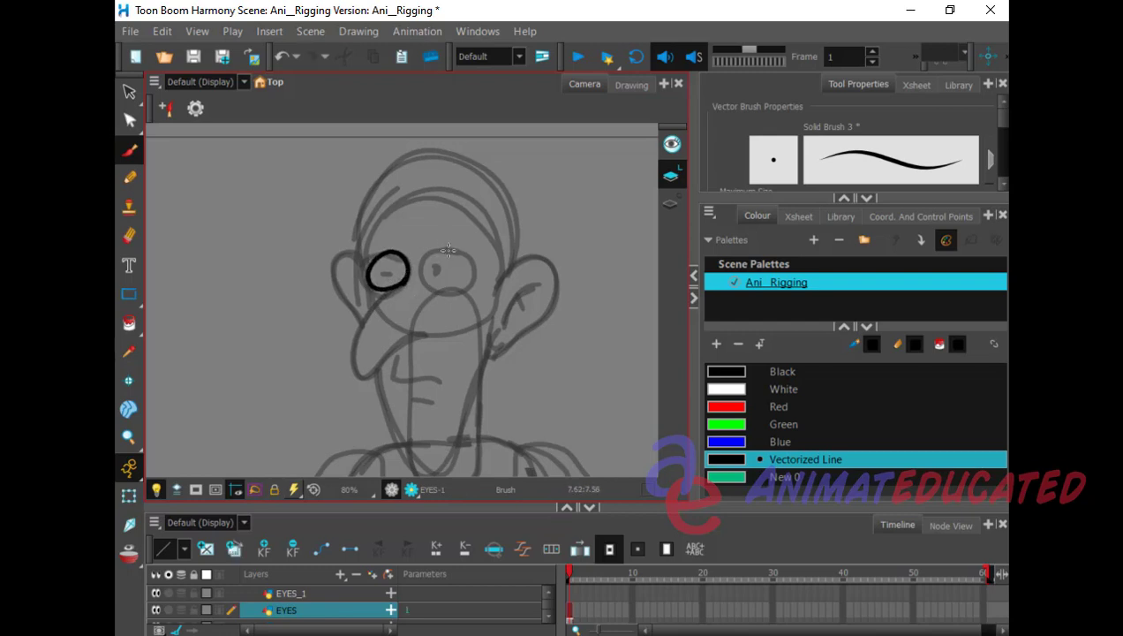
{"action": "mouse_move", "coordinate": [464, 252]}
{"action": "left_mouse_down"}
{"action": "mouse_move", "coordinate": [422, 251]}
{"action": "mouse_move", "coordinate": [415, 277]}
{"action": "mouse_move", "coordinate": [445, 295]}
{"action": "mouse_move", "coordinate": [474, 278]}
{"action": "mouse_move", "coordinate": [452, 240]}
{"action": "left_mouse_up"}
{"action": "left_click_drag", "start_coordinate": [421, 281], "coordinate": [449, 314]}
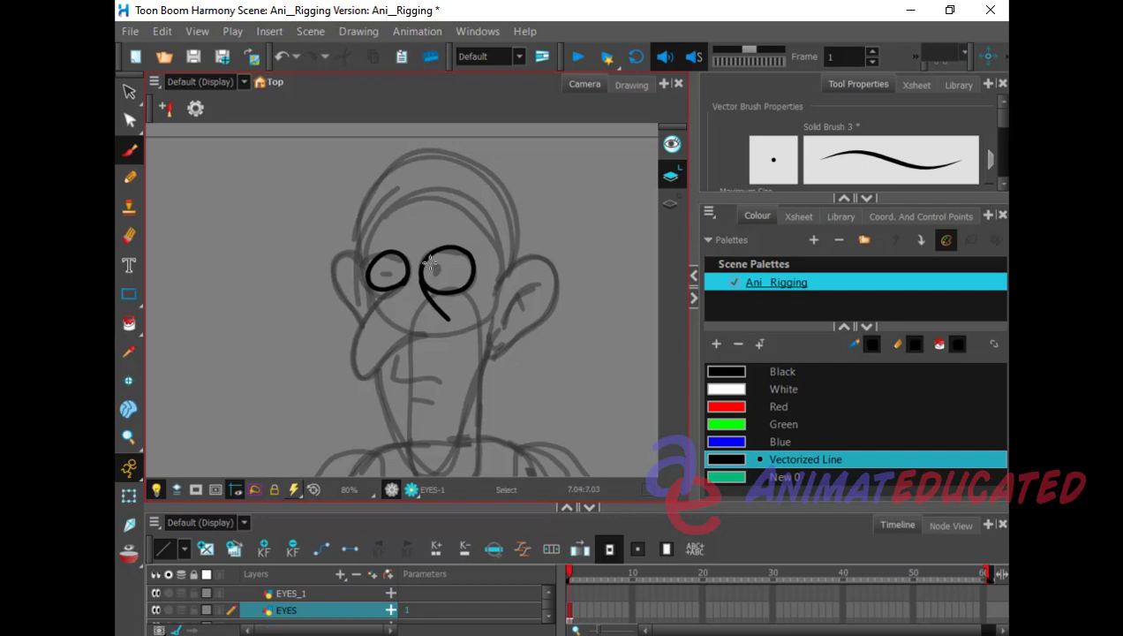
{"action": "key", "text": "ctrl+z"}
Step: Activate the EYES_1 layer, try a brushed pupil in the near eye, undo it and switch to the Ellipse tool
{"action": "left_click", "coordinate": [295, 594]}
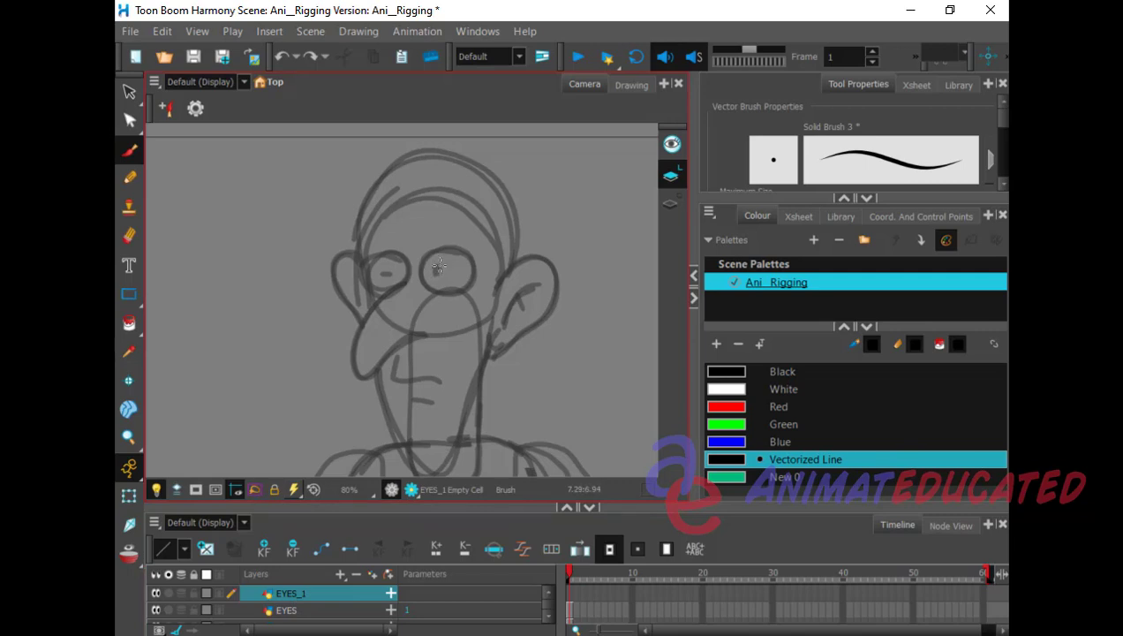
{"action": "mouse_move", "coordinate": [439, 265]}
{"action": "left_mouse_down"}
{"action": "mouse_move", "coordinate": [429, 270]}
{"action": "mouse_move", "coordinate": [435, 258]}
{"action": "left_mouse_up"}
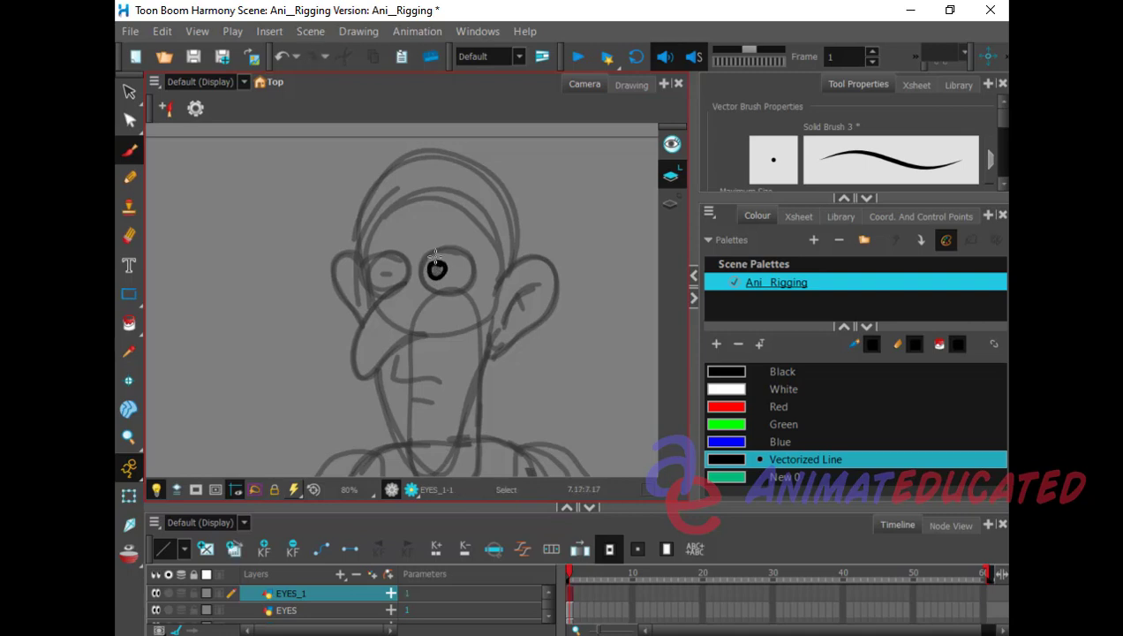
{"action": "key", "text": "ctrl+z"}
{"action": "left_click", "coordinate": [135, 300]}
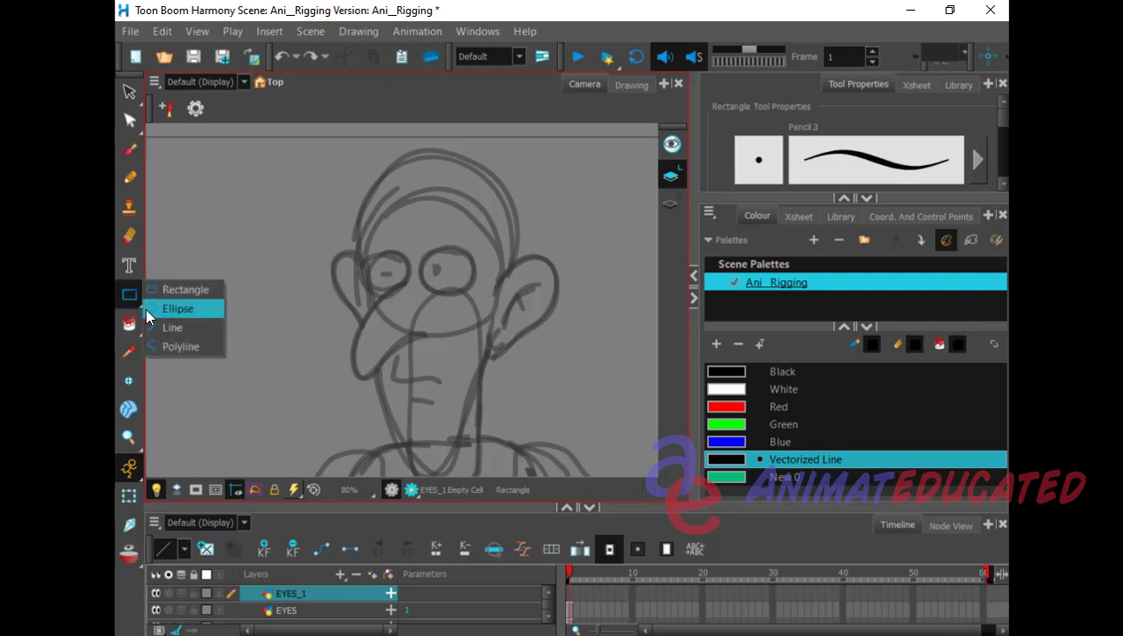
{"action": "left_click", "coordinate": [177, 307]}
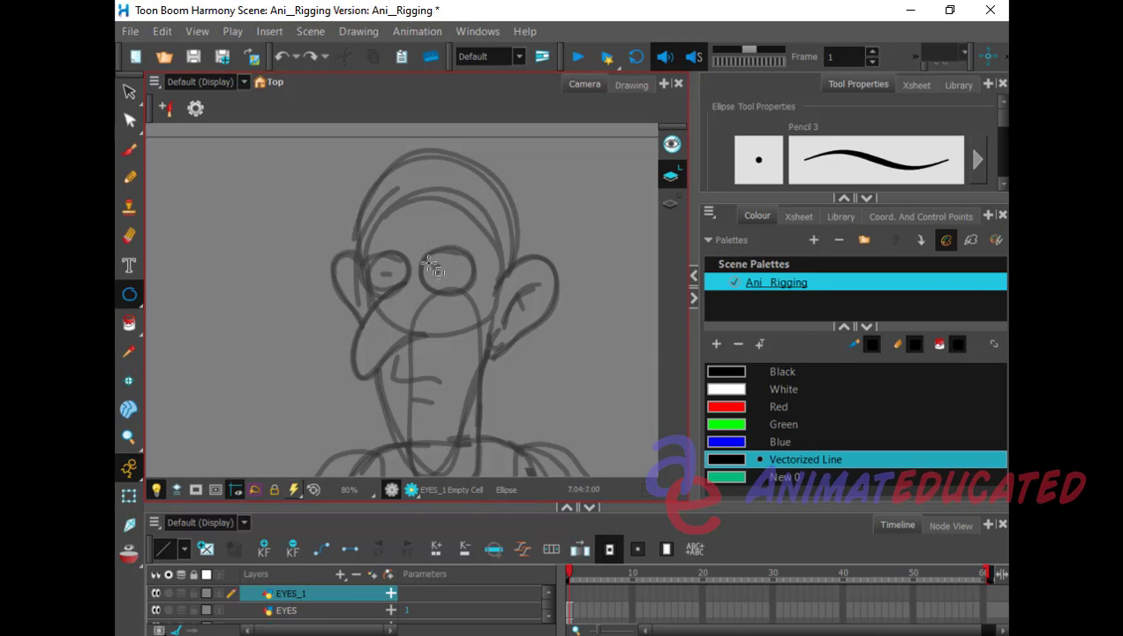
Step: Undo a trial ellipse in the near eye and set the Ellipse tool's stroke to the Pencil 1 preset, size 5
{"action": "mouse_move", "coordinate": [428, 263]}
{"action": "left_mouse_down"}
{"action": "mouse_move", "coordinate": [449, 276]}
{"action": "mouse_move", "coordinate": [448, 265]}
{"action": "left_mouse_up"}
{"action": "key", "text": "ctrl+z"}
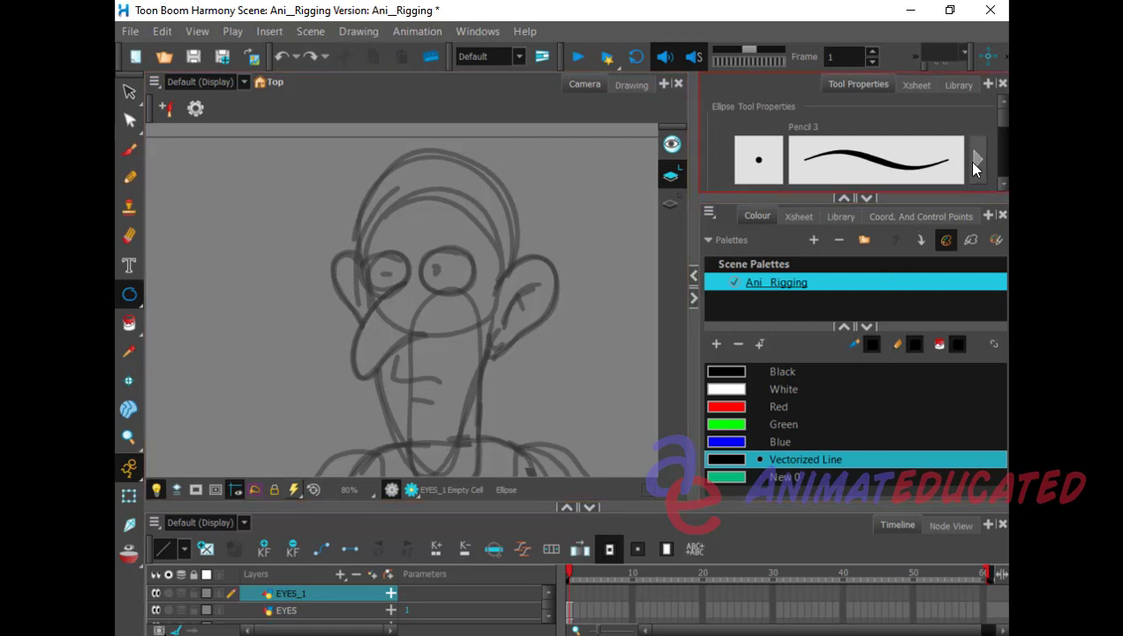
{"action": "mouse_move", "coordinate": [1001, 121]}
{"action": "left_mouse_down"}
{"action": "mouse_move", "coordinate": [1001, 133]}
{"action": "mouse_move", "coordinate": [1001, 117]}
{"action": "left_mouse_up"}
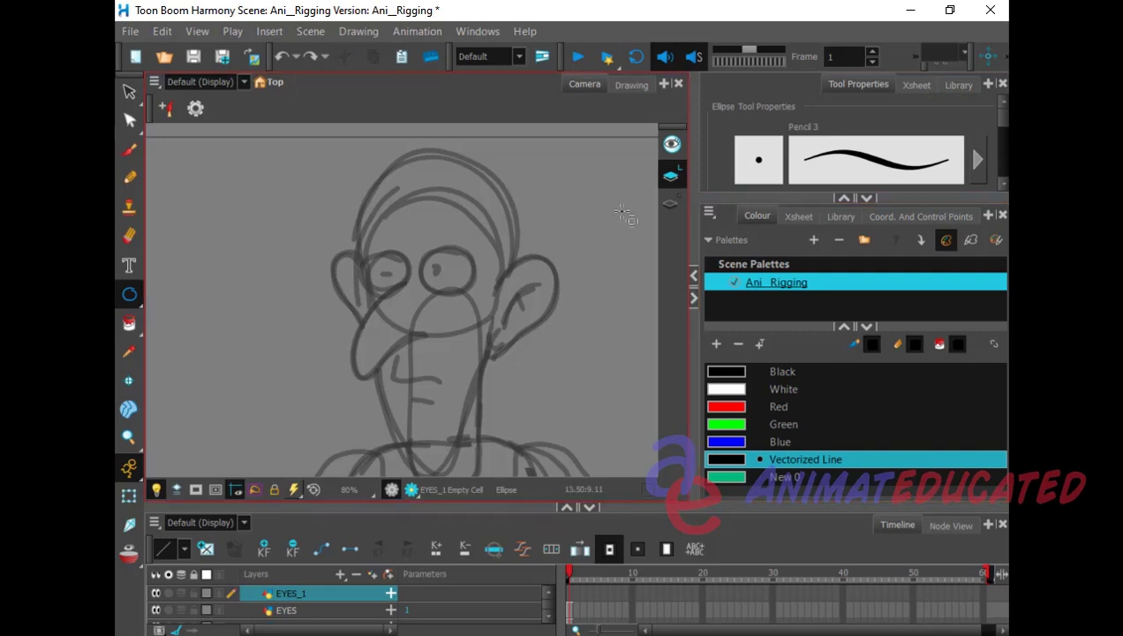
{"action": "scroll", "coordinate": [914, 214], "scroll_direction": "down", "scroll_amount": 1}
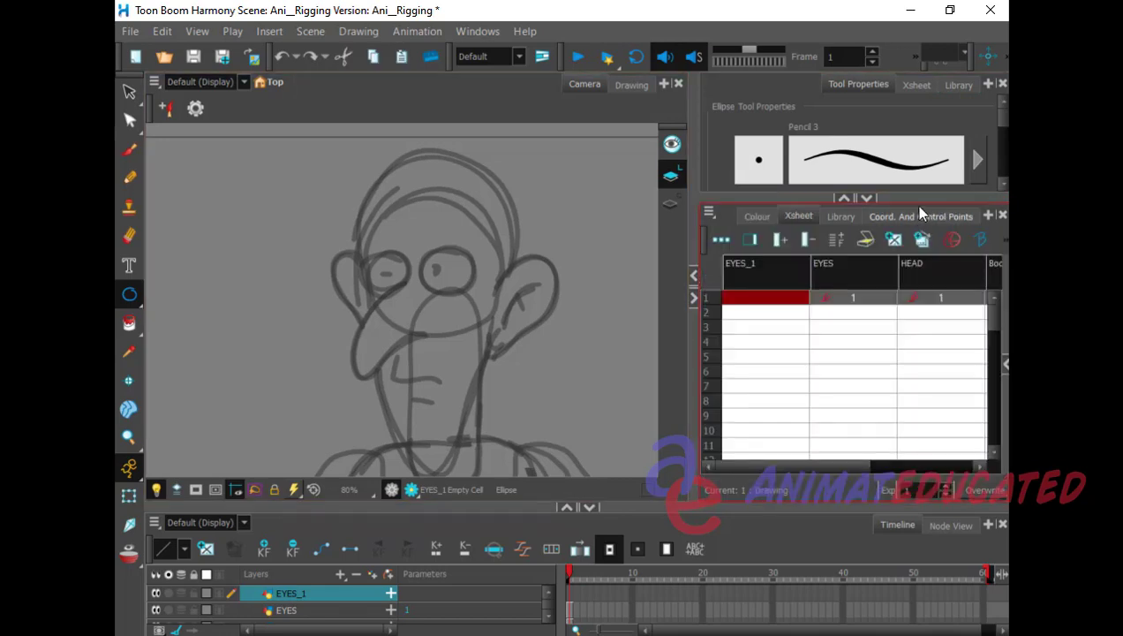
{"action": "left_click_drag", "start_coordinate": [922, 189], "coordinate": [917, 399]}
{"action": "scroll", "coordinate": [978, 171], "scroll_direction": "down", "scroll_amount": 3}
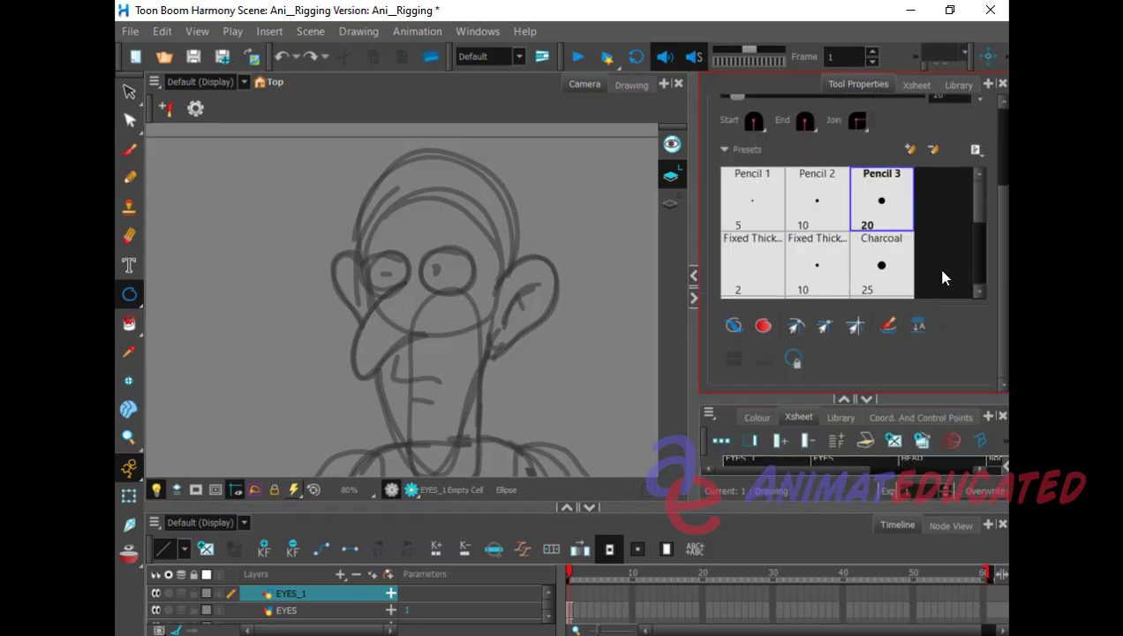
{"action": "left_click", "coordinate": [766, 215]}
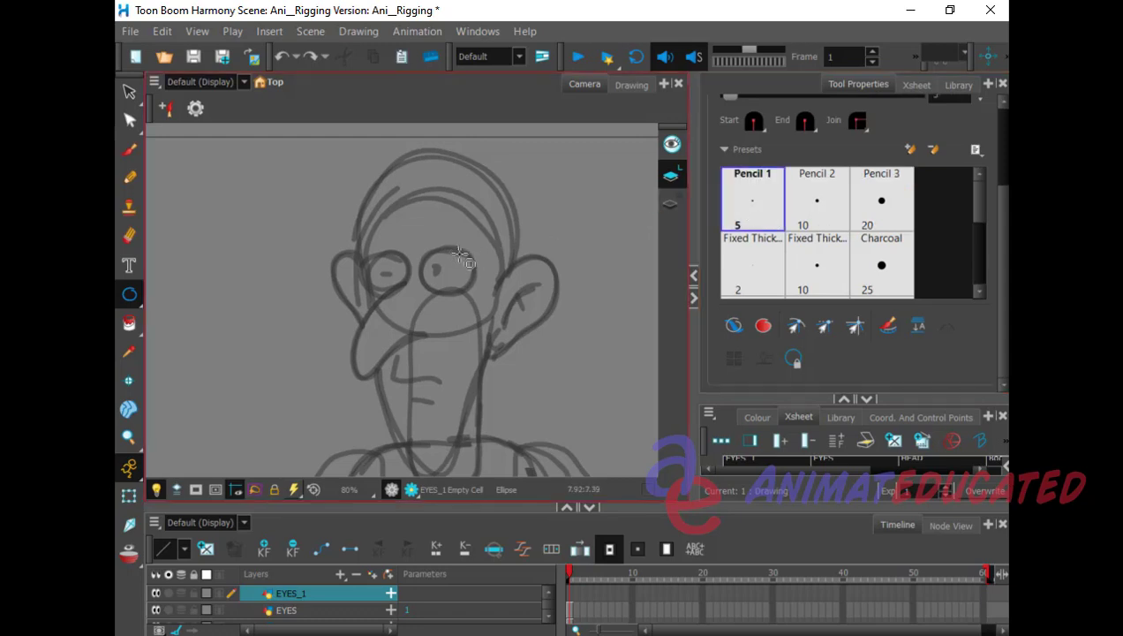
Step: Draw a narrow upright ellipse with a smaller one inside its upper part as the near eye's pupil, undoing the first circle
{"action": "key", "text": "shift"}
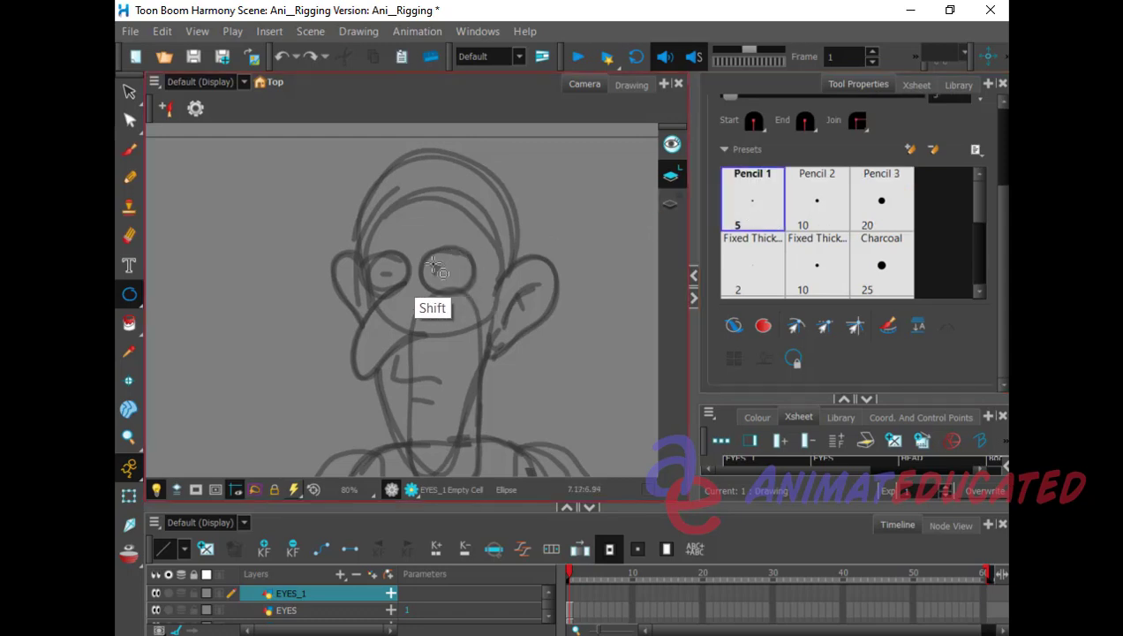
{"action": "left_click_drag", "start_coordinate": [432, 263], "coordinate": [451, 282]}
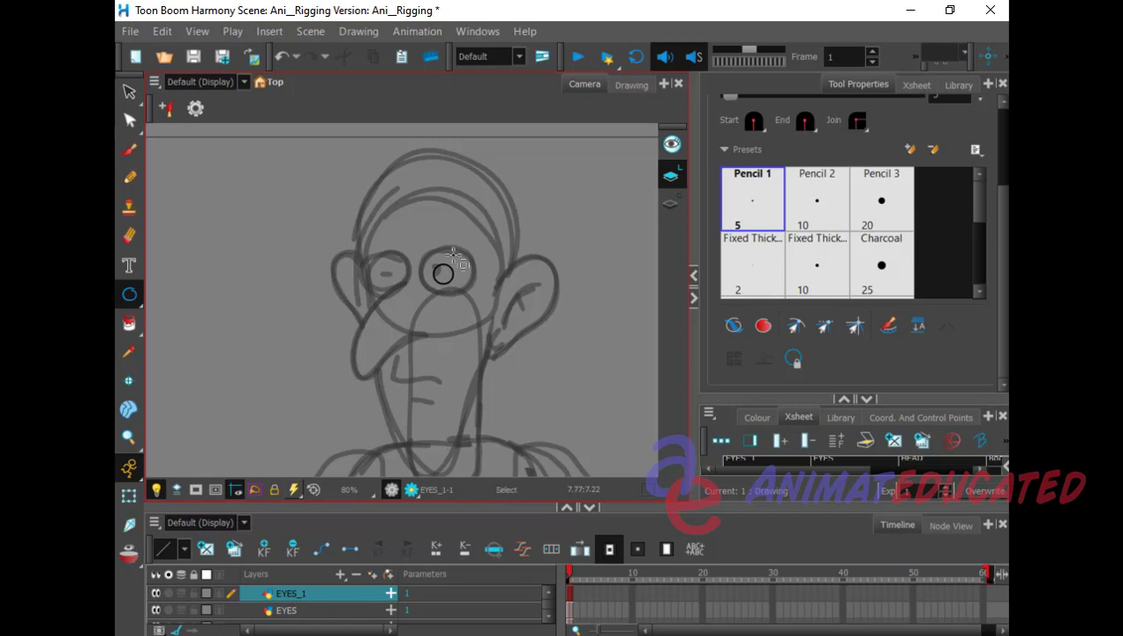
{"action": "key", "text": "ctrl+z"}
{"action": "left_click_drag", "start_coordinate": [433, 260], "coordinate": [449, 284]}
{"action": "left_click_drag", "start_coordinate": [436, 262], "coordinate": [445, 272]}
Step: Duplicate the near eye's two pupil ellipses and nudge the copy across and slightly up into the middle of the far eye
{"action": "left_click", "coordinate": [128, 92]}
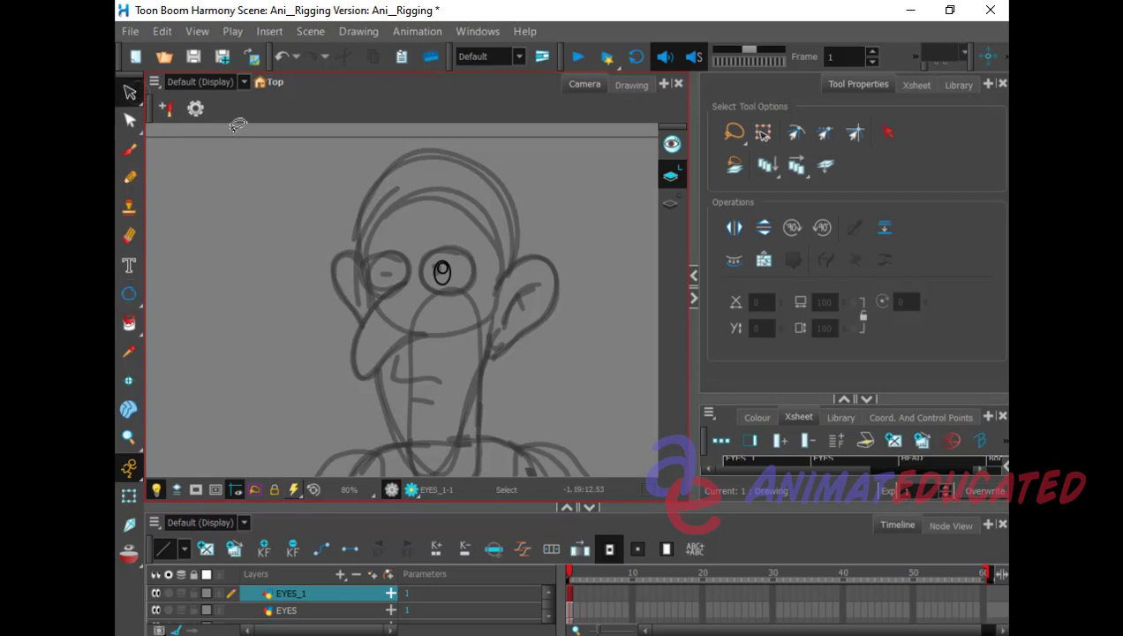
{"action": "left_click", "coordinate": [441, 271]}
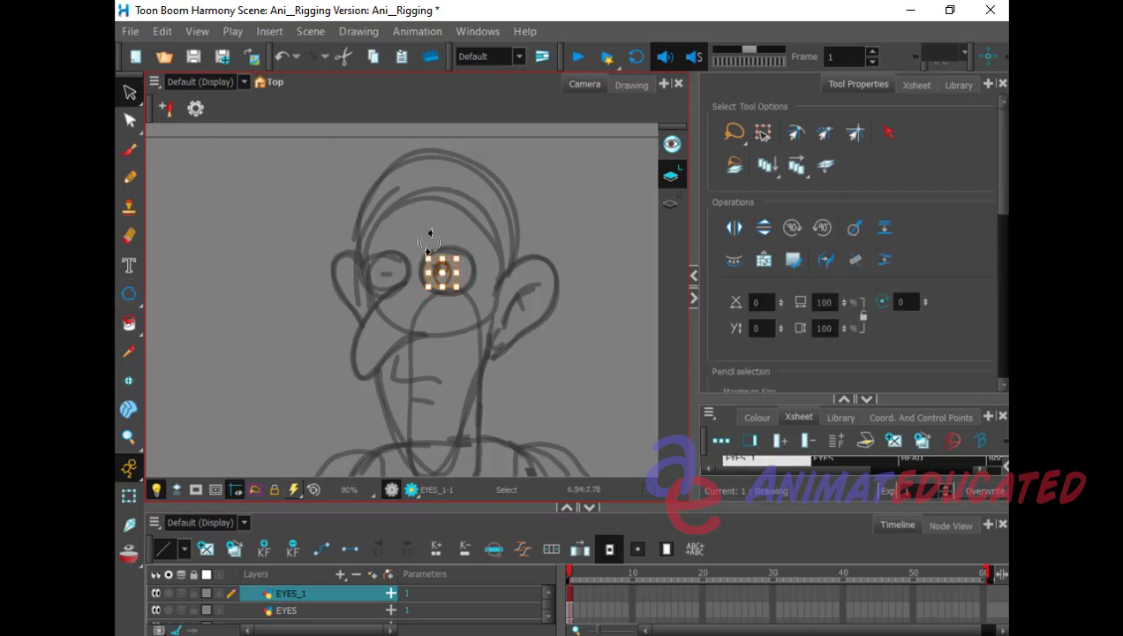
{"action": "key", "text": "ctrl+v"}
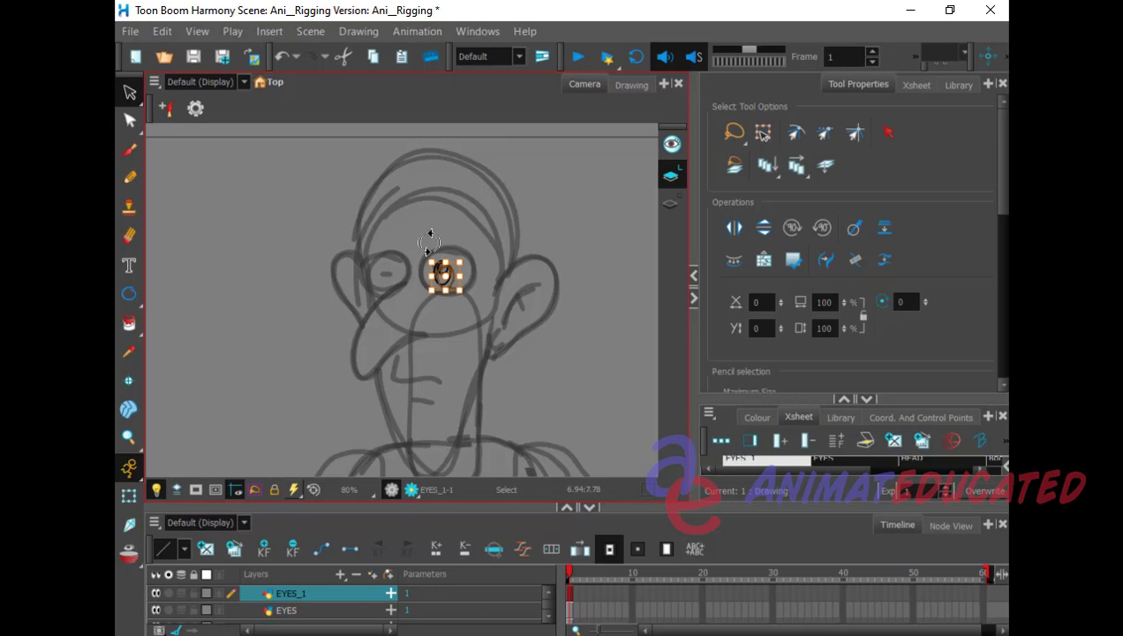
{"action": "key", "text": "Left"}
{"action": "key", "text": "Left"}
{"action": "key", "text": "Left"}
{"action": "key", "text": "Left"}
{"action": "key", "text": "Left"}
{"action": "key", "text": "Left"}
{"action": "key", "text": "Left"}
{"action": "key", "text": "Left"}
{"action": "key", "text": "Left"}
{"action": "key", "text": "Left"}
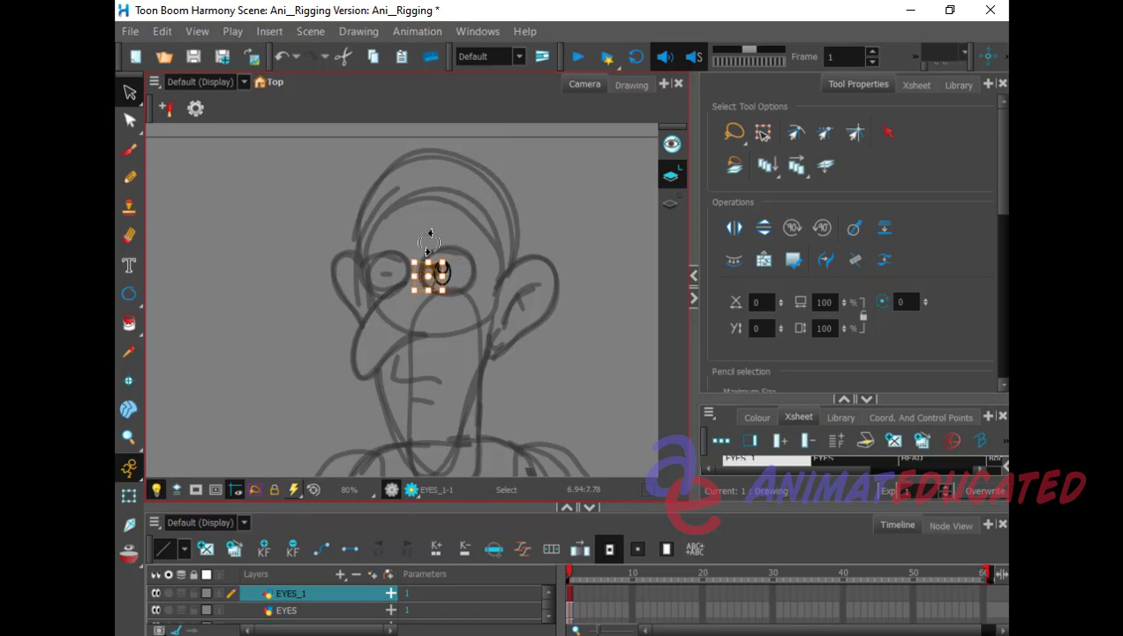
{"action": "key", "text": "Left"}
{"action": "key", "text": "Left"}
{"action": "key", "text": "Left"}
{"action": "key", "text": "Left"}
{"action": "key", "text": "Left"}
{"action": "key", "text": "Left"}
{"action": "key", "text": "Left"}
{"action": "key", "text": "Left"}
{"action": "key", "text": "Left"}
{"action": "key", "text": "Left"}
{"action": "key", "text": "Left"}
{"action": "key", "text": "Left"}
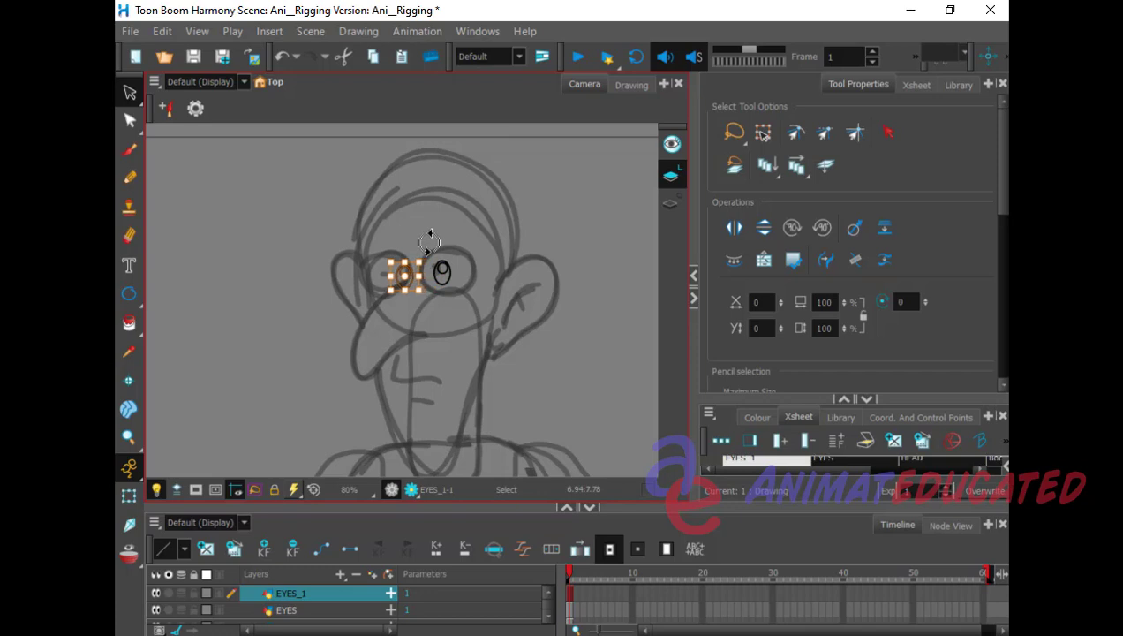
{"action": "key", "text": "Left"}
{"action": "key", "text": "Left"}
{"action": "key", "text": "Left"}
{"action": "key", "text": "Left"}
{"action": "key", "text": "Left"}
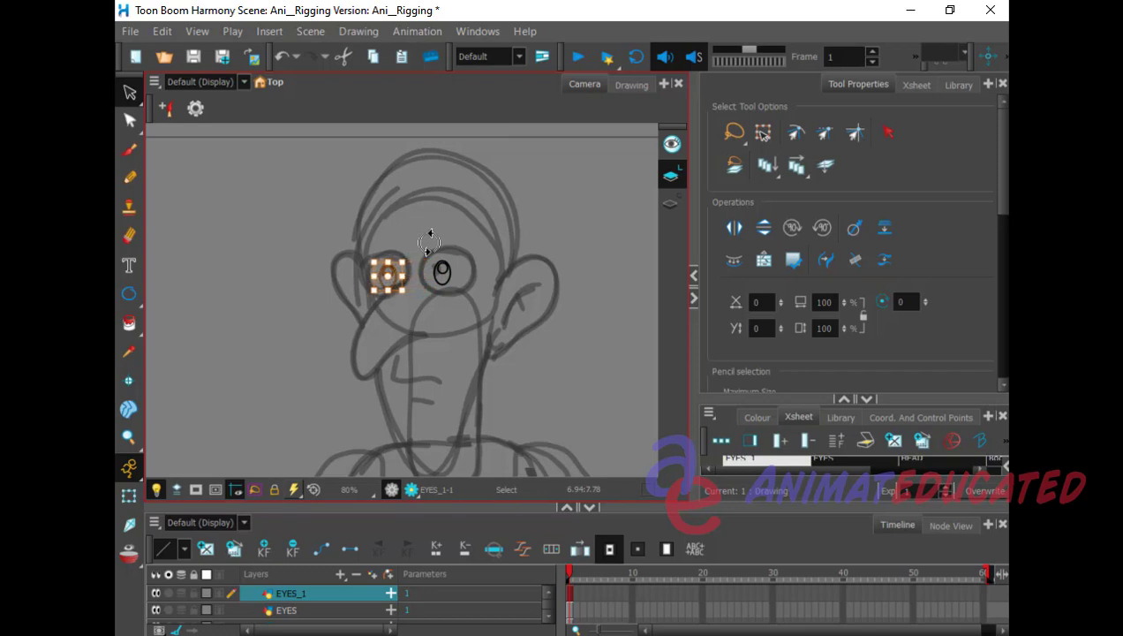
{"action": "key", "text": "Up"}
{"action": "key", "text": "Up"}
{"action": "key", "text": "Up"}
{"action": "key", "text": "Up"}
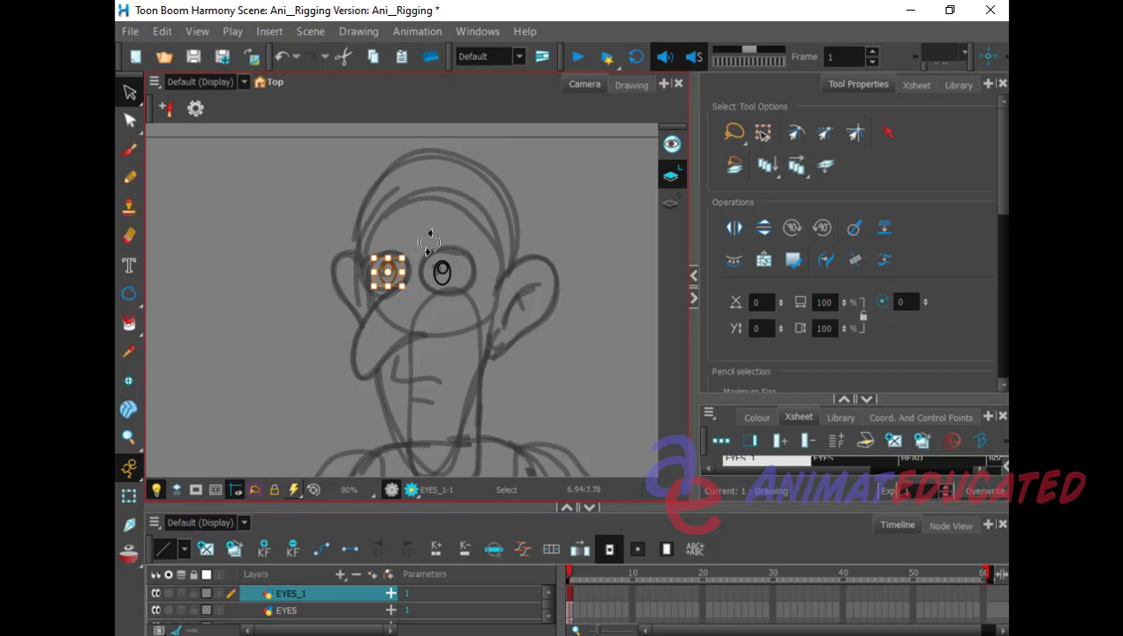
Step: Deselect the far eye's pupil and rename the EYES_1 layer as Pupils
{"action": "left_click", "coordinate": [548, 334]}
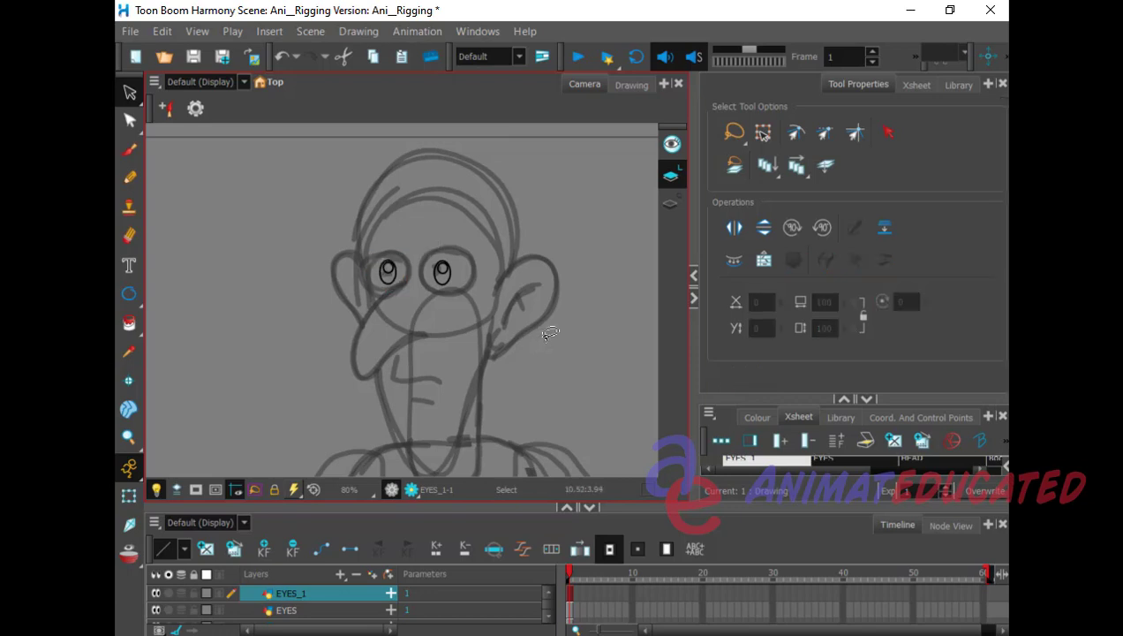
{"action": "left_click", "coordinate": [289, 596]}
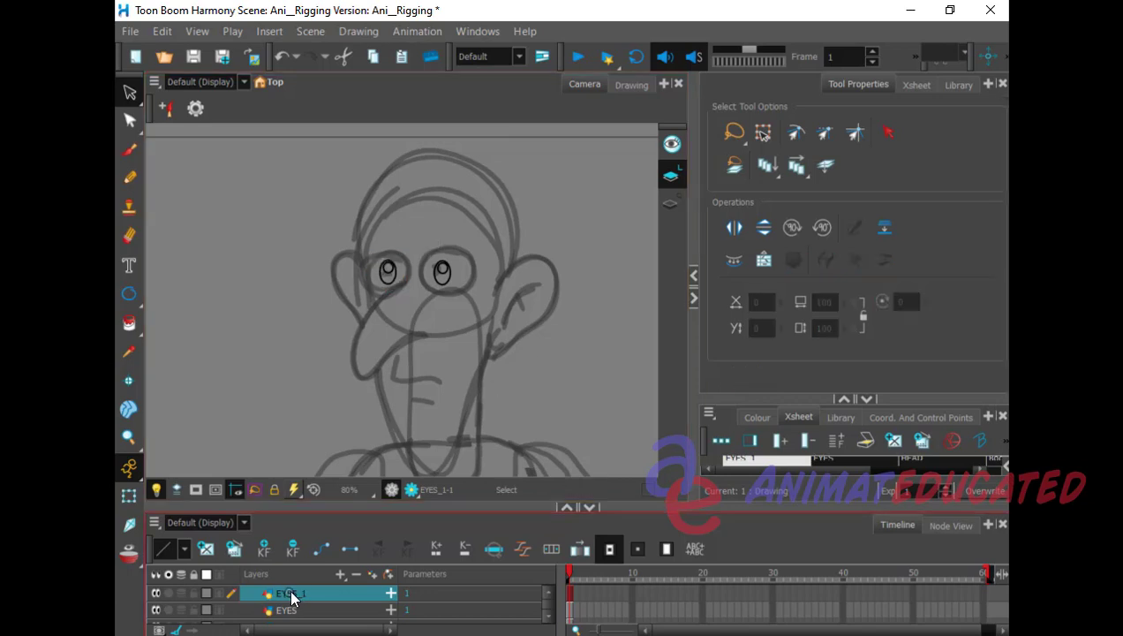
{"action": "double_click", "coordinate": [291, 595]}
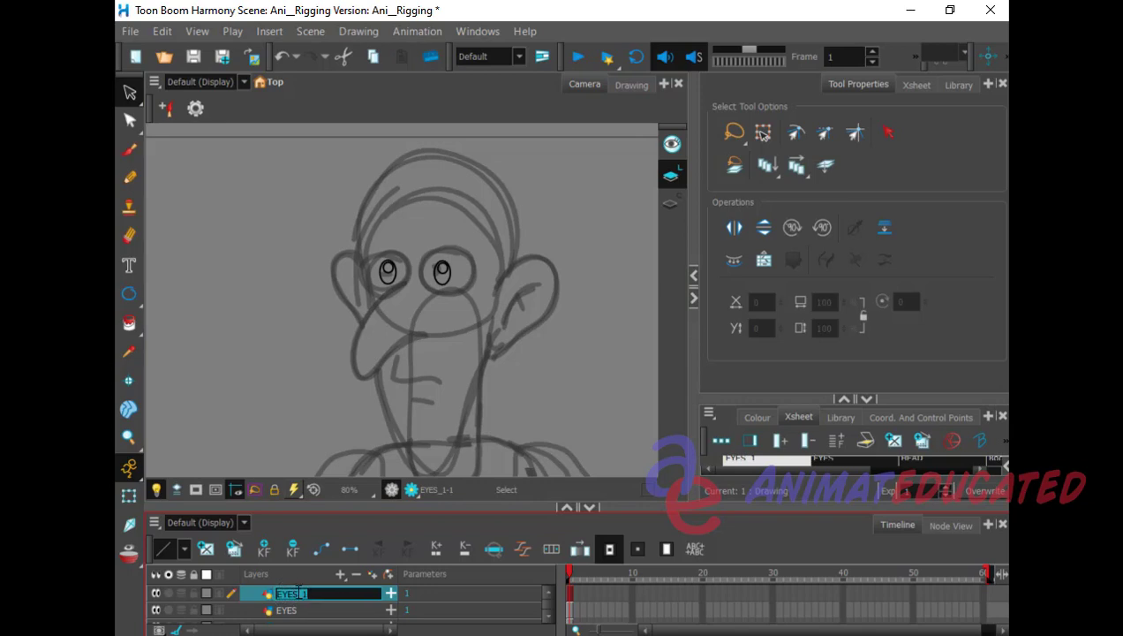
{"action": "type", "text": "Pupils"}
{"action": "key", "text": "Return"}
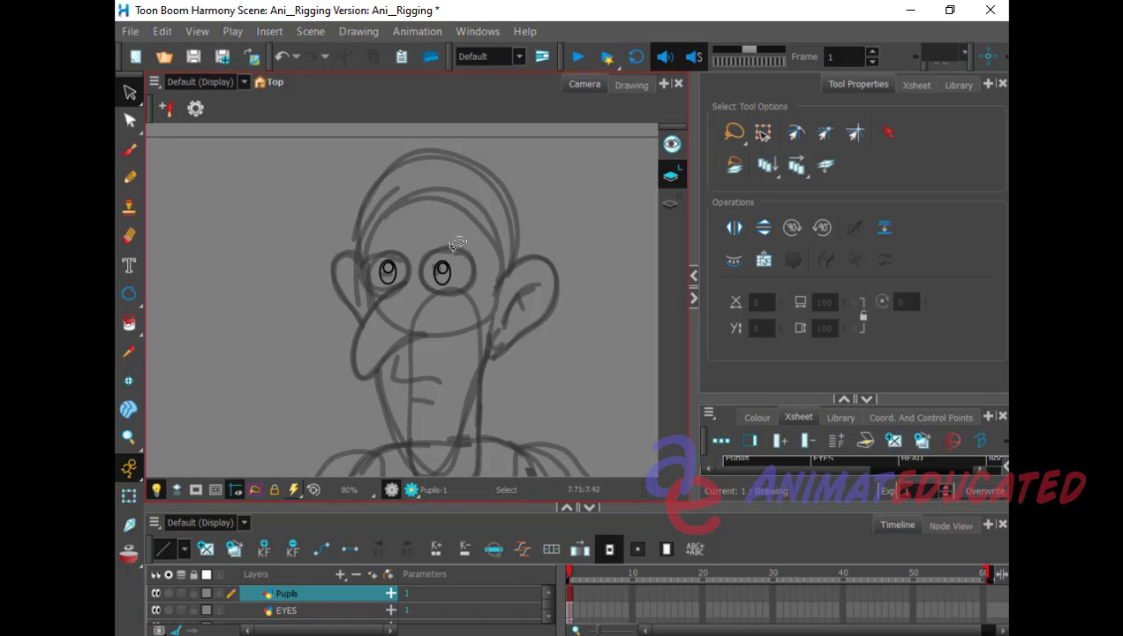
Step: Shift both pupils slightly down and toward the nose side of the face within their eyes, and deselect them
{"action": "mouse_move", "coordinate": [457, 245]}
{"action": "left_mouse_down"}
{"action": "mouse_move", "coordinate": [429, 278]}
{"action": "mouse_move", "coordinate": [460, 275]}
{"action": "mouse_move", "coordinate": [455, 243]}
{"action": "left_mouse_up"}
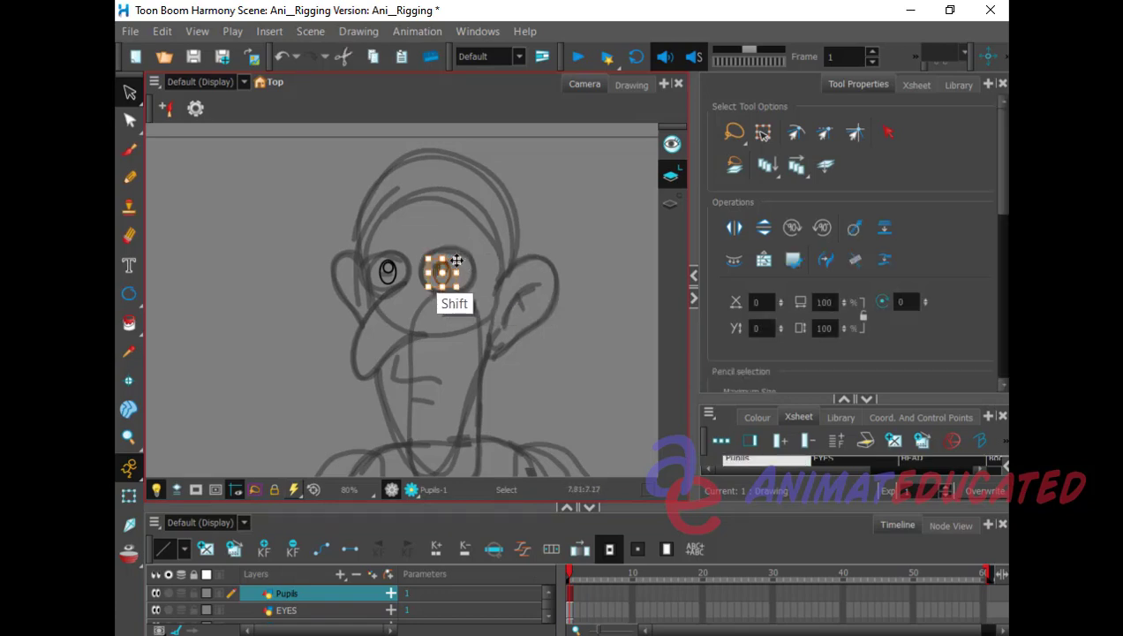
{"action": "left_click_drag", "start_coordinate": [456, 259], "coordinate": [446, 269]}
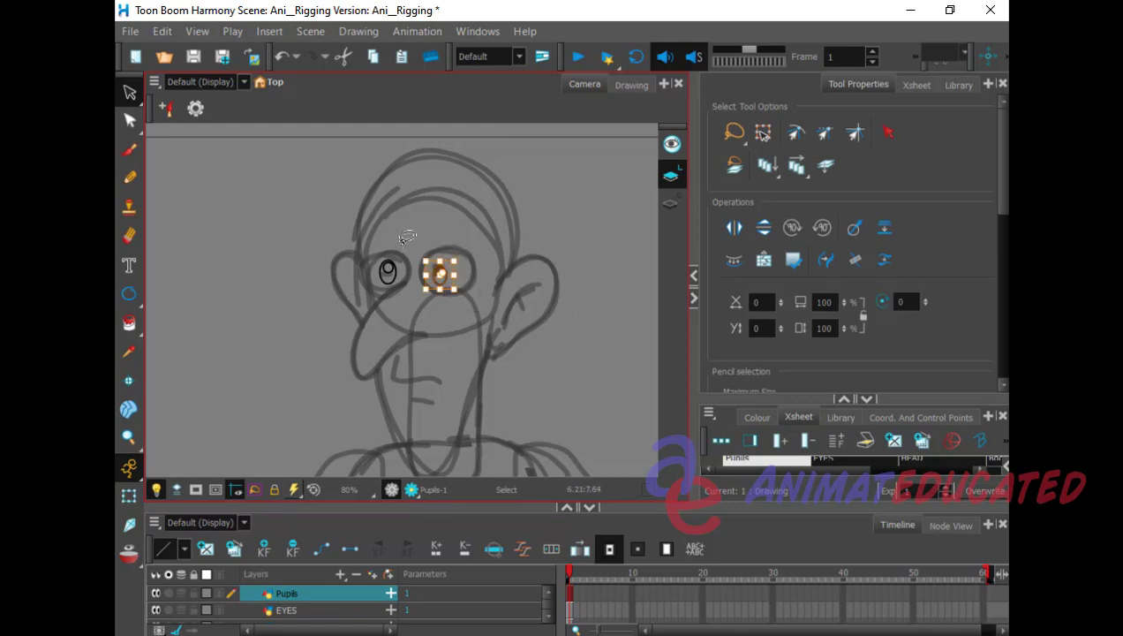
{"action": "left_click", "coordinate": [387, 267]}
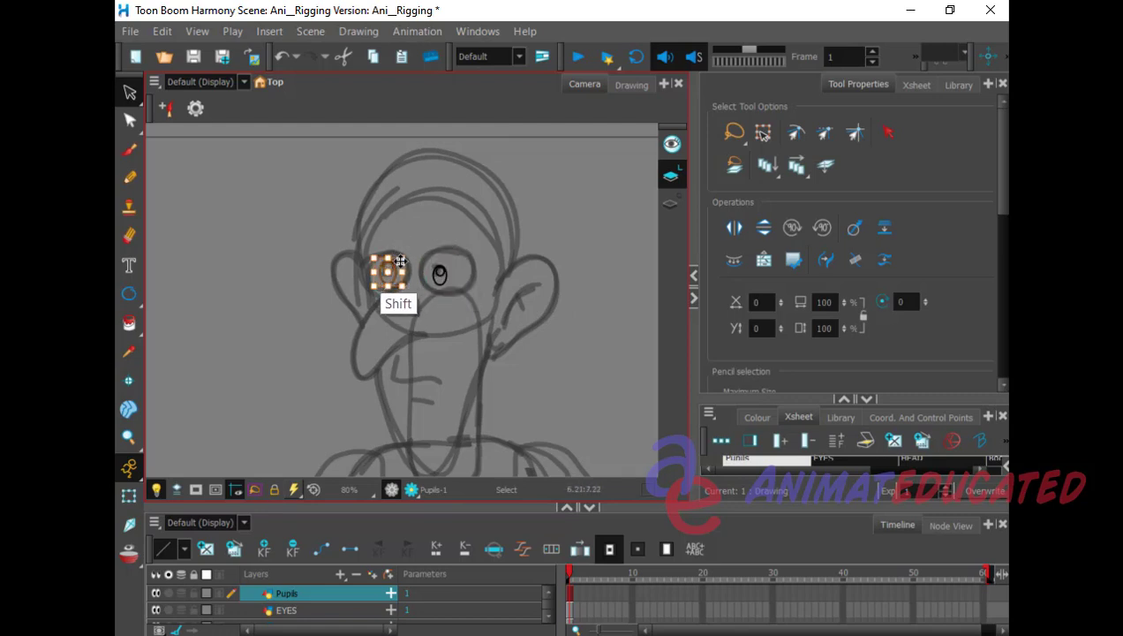
{"action": "left_click_drag", "start_coordinate": [400, 262], "coordinate": [398, 264]}
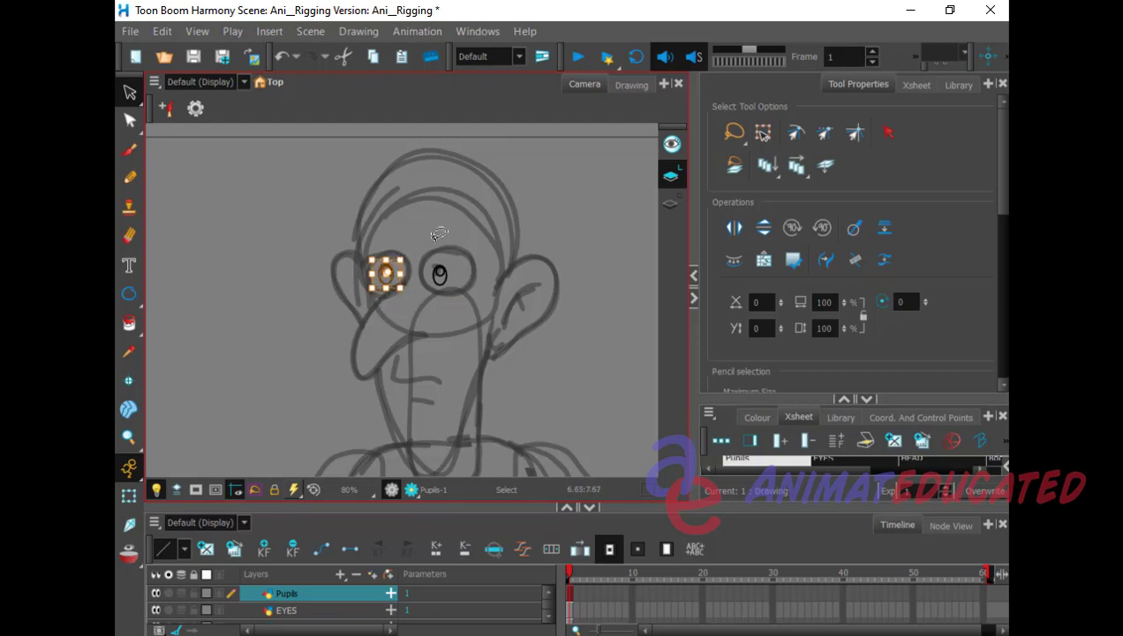
{"action": "left_click", "coordinate": [439, 231]}
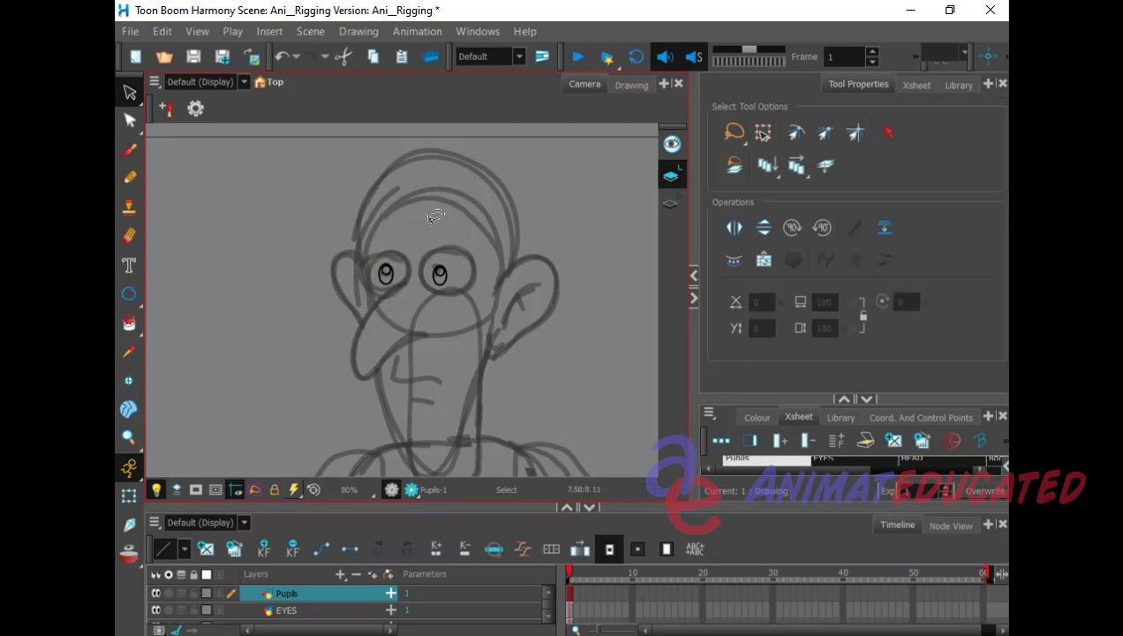
{"action": "mouse_move", "coordinate": [383, 251]}
{"action": "left_mouse_down"}
{"action": "mouse_move", "coordinate": [400, 279]}
{"action": "mouse_move", "coordinate": [386, 251]}
{"action": "left_mouse_up"}
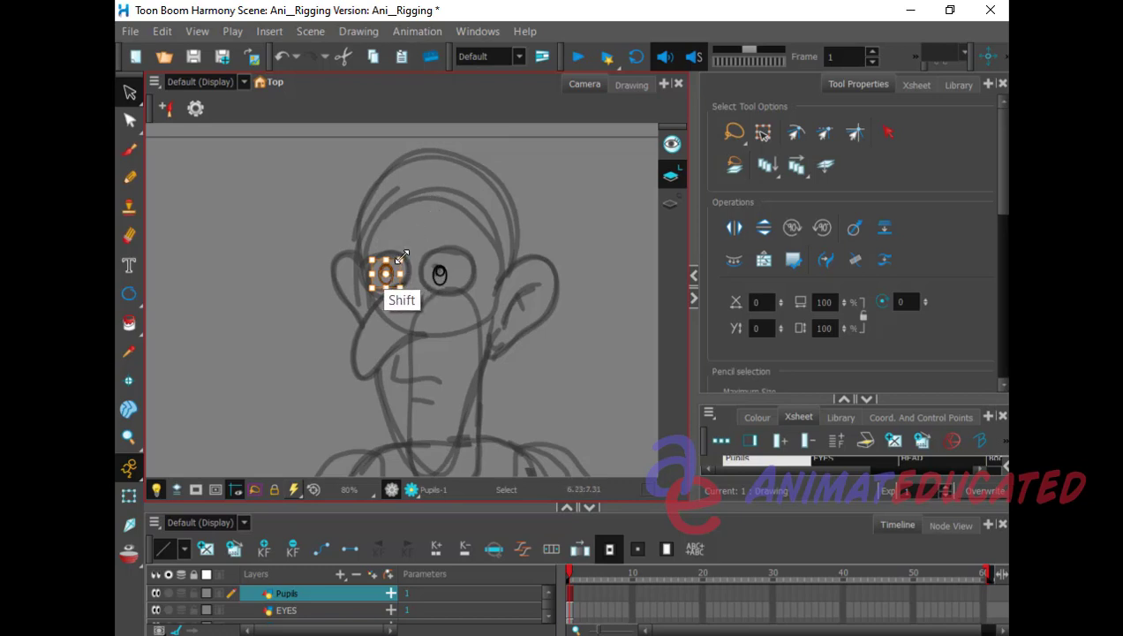
{"action": "left_click_drag", "start_coordinate": [400, 260], "coordinate": [399, 264]}
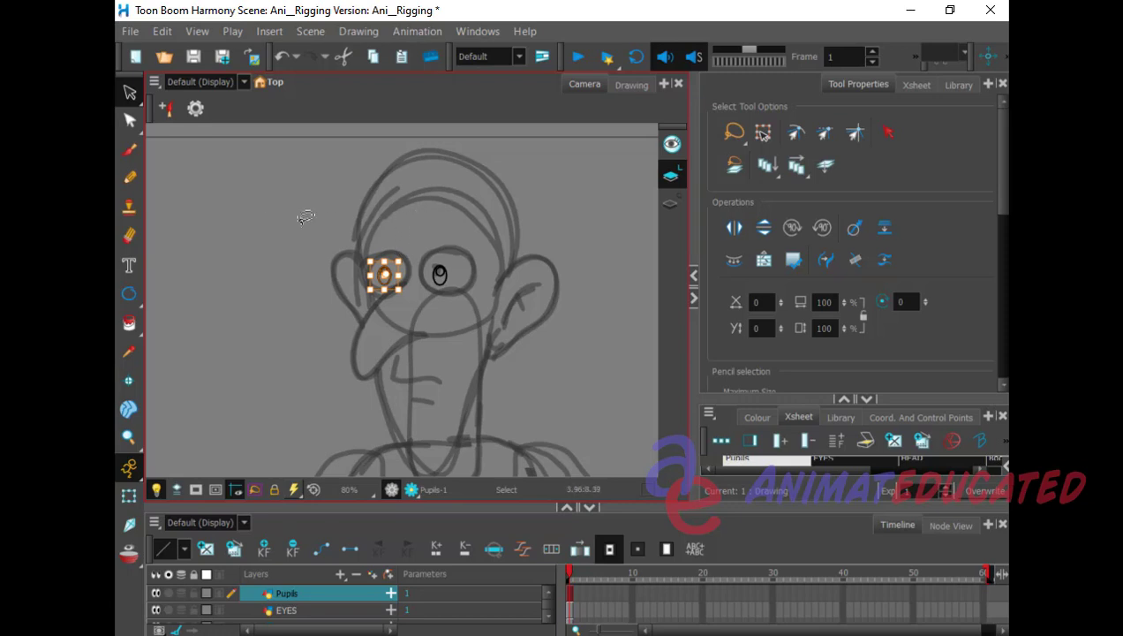
{"action": "left_click", "coordinate": [134, 93]}
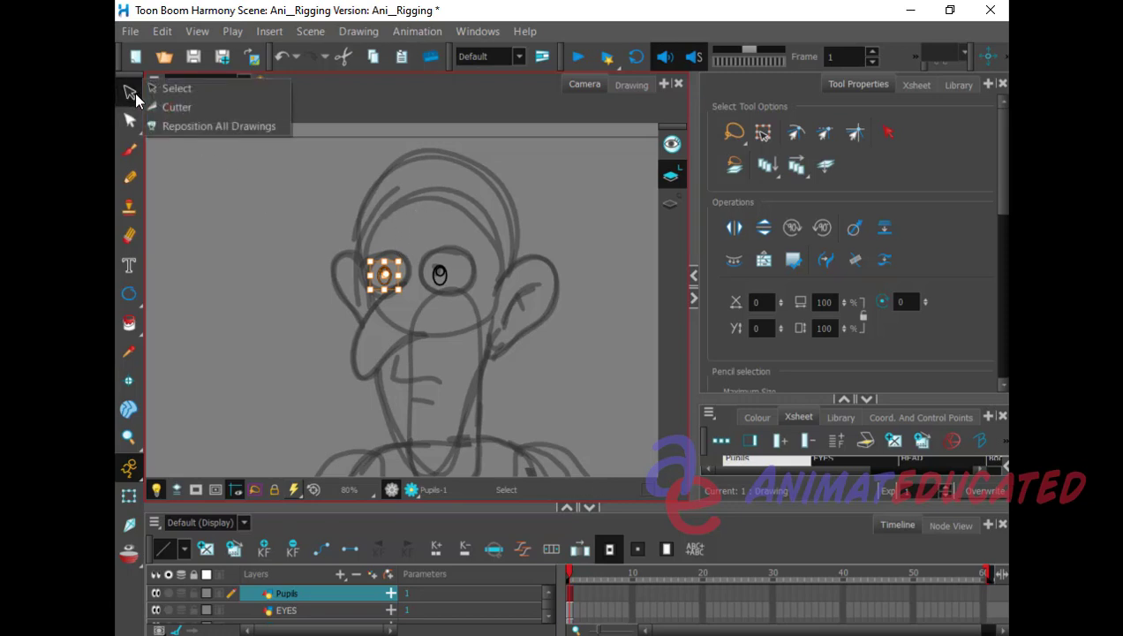
{"action": "left_click", "coordinate": [137, 94]}
{"action": "left_click", "coordinate": [139, 94]}
{"action": "left_click", "coordinate": [299, 215]}
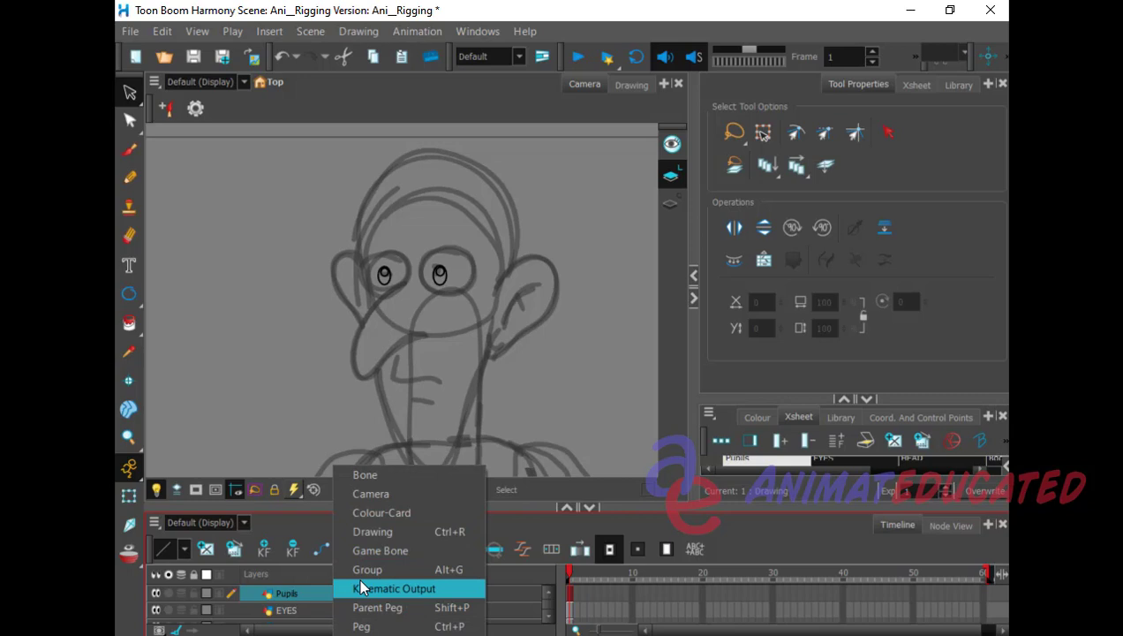
Step: Add two vector drawing layers, using Brows as the name for both
{"action": "left_click", "coordinate": [372, 532]}
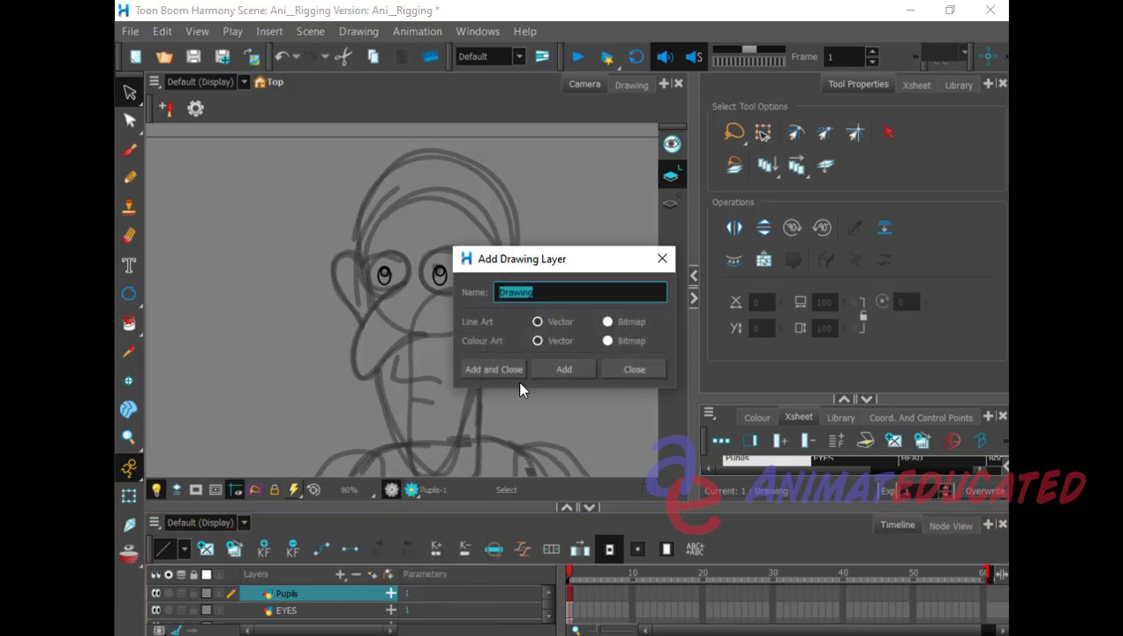
{"action": "type", "text": "Brows"}
{"action": "key", "text": "Return"}
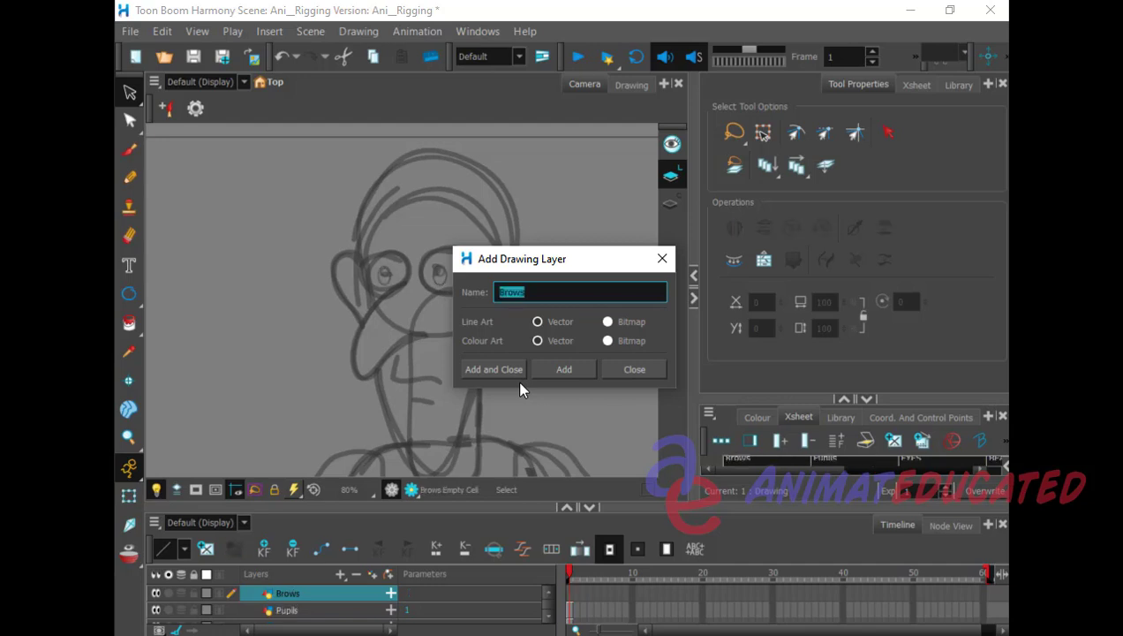
{"action": "left_click", "coordinate": [492, 369]}
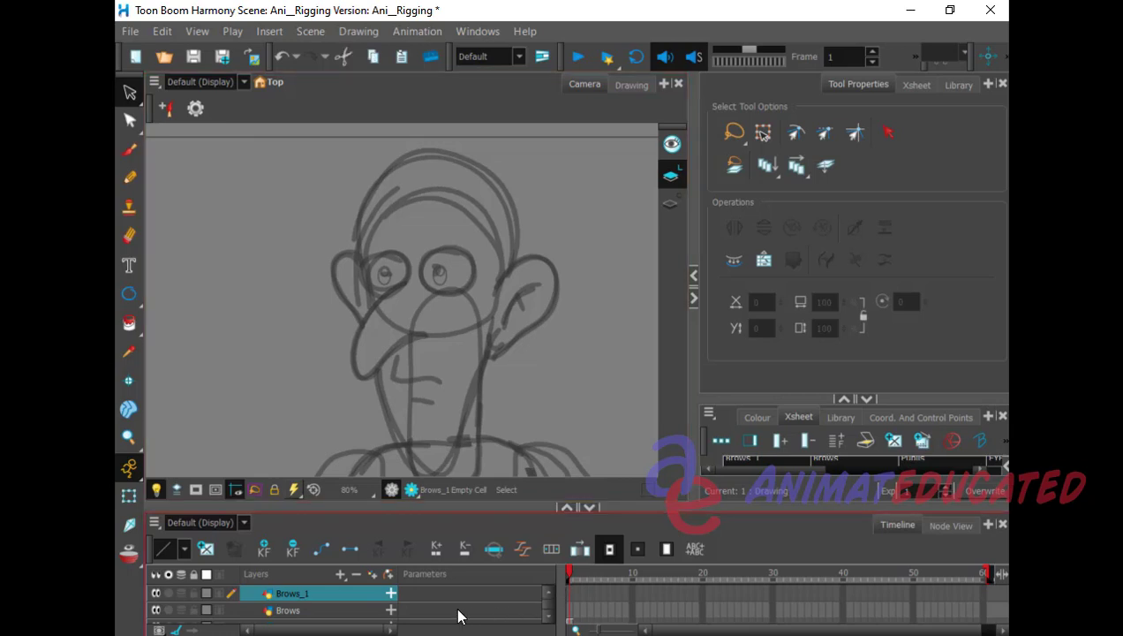
Step: On the Brows layer, brush closed, arched eyebrow outlines above both eyes with Solid Brush 3 at size 13.6
{"action": "left_click", "coordinate": [369, 610]}
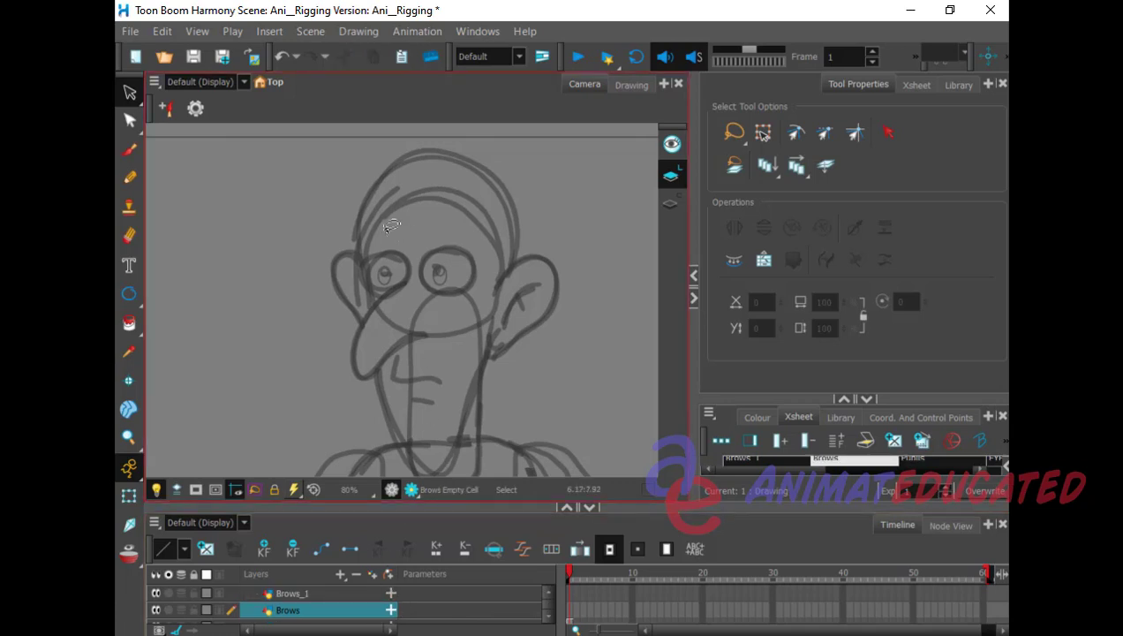
{"action": "left_click", "coordinate": [130, 150]}
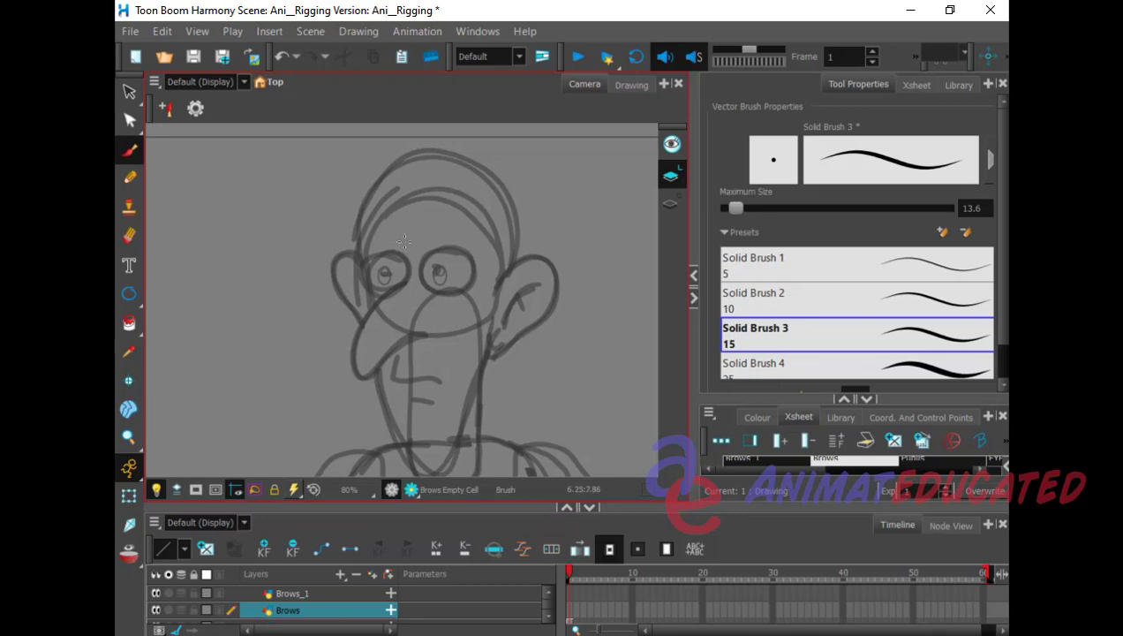
{"action": "mouse_move", "coordinate": [403, 240]}
{"action": "left_mouse_down"}
{"action": "mouse_move", "coordinate": [364, 250]}
{"action": "mouse_move", "coordinate": [407, 245]}
{"action": "left_mouse_up"}
{"action": "mouse_move", "coordinate": [476, 247]}
{"action": "left_mouse_down"}
{"action": "mouse_move", "coordinate": [429, 240]}
{"action": "mouse_move", "coordinate": [478, 248]}
{"action": "left_mouse_up"}
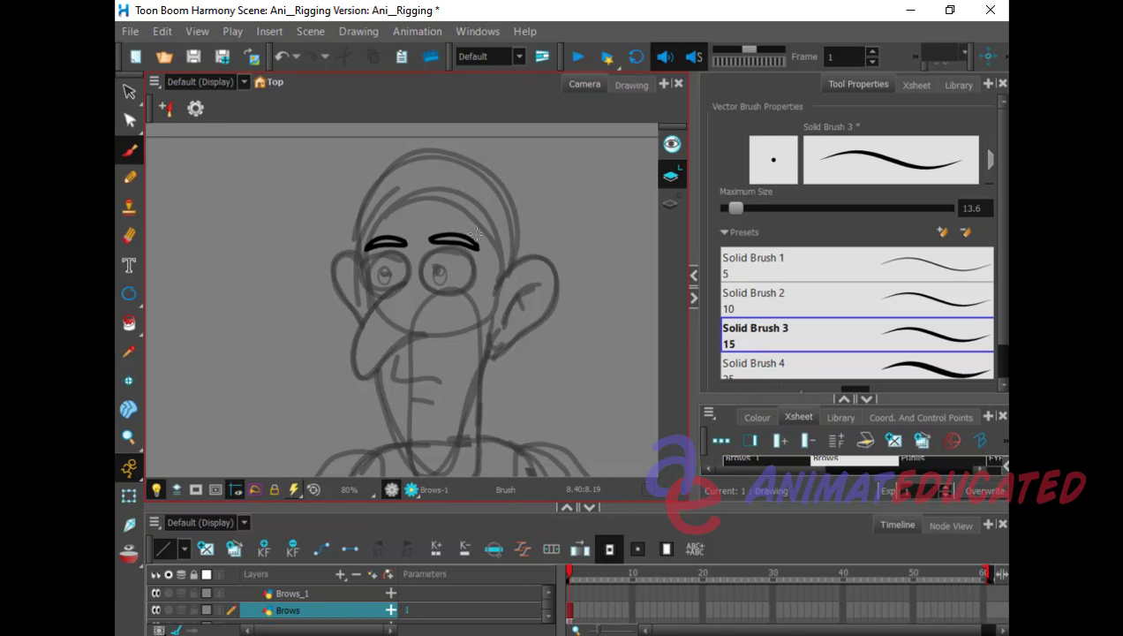
Step: Rename the empty Brows_1 layer as MOUTH
{"action": "scroll", "coordinate": [547, 598], "scroll_direction": "down", "scroll_amount": 1}
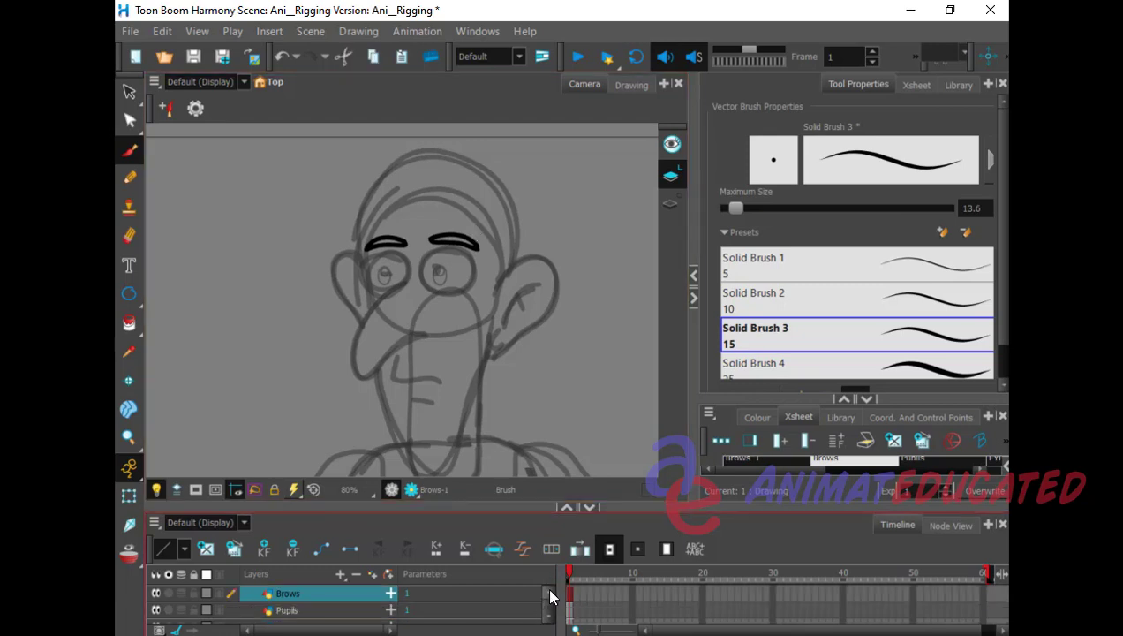
{"action": "scroll", "coordinate": [551, 597], "scroll_direction": "up", "scroll_amount": 1}
{"action": "left_click", "coordinate": [306, 593]}
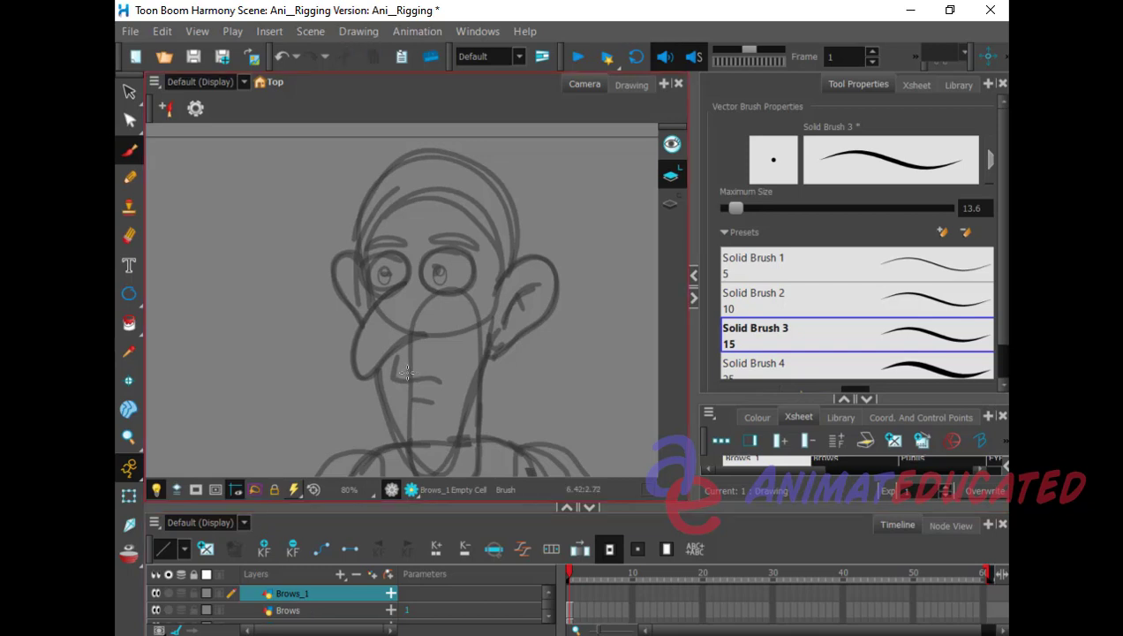
{"action": "double_click", "coordinate": [303, 593]}
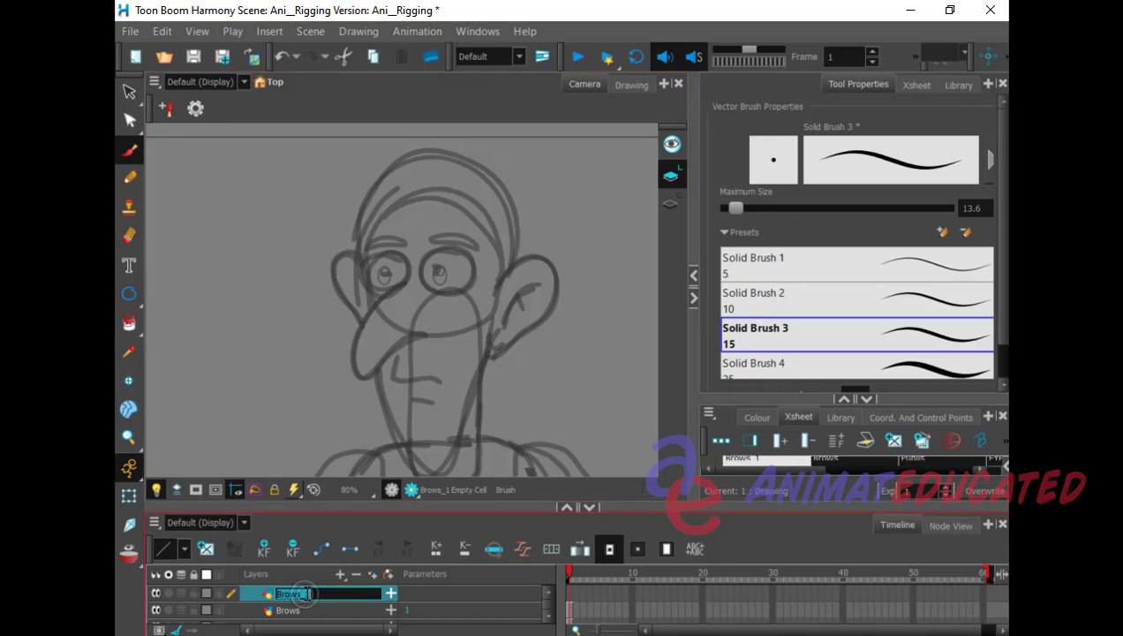
{"action": "type", "text": "MOUTH"}
{"action": "key", "text": "Return"}
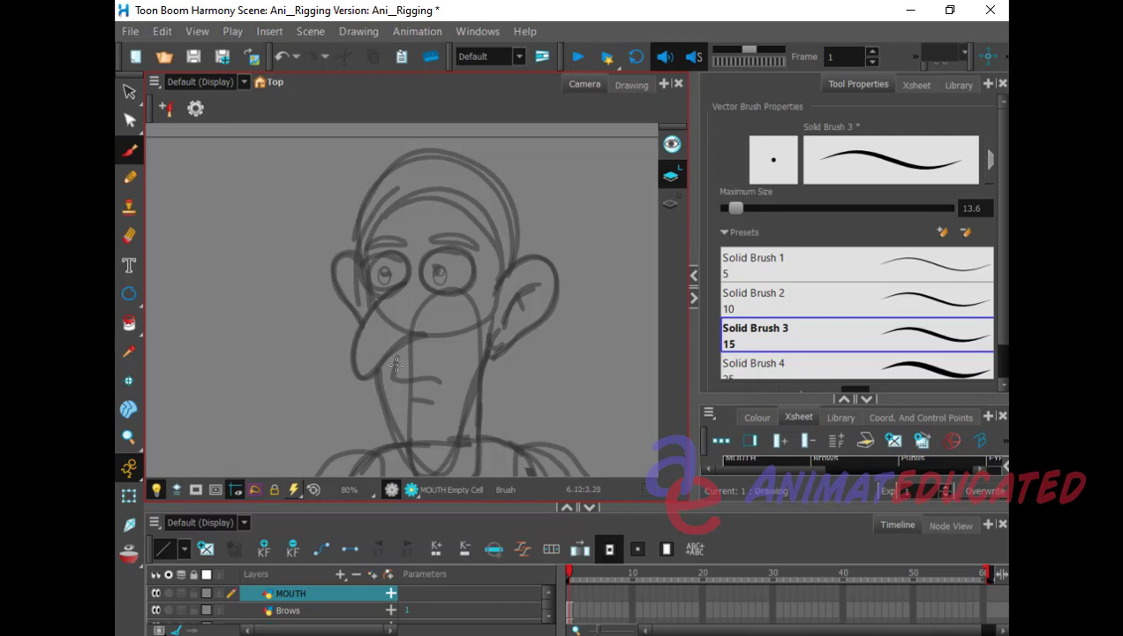
Step: Brush the angled mouth line and the short lower-lip line over the sketch on the MOUTH layer, and switch to the Eraser
{"action": "mouse_move", "coordinate": [396, 363]}
{"action": "left_mouse_down"}
{"action": "mouse_move", "coordinate": [391, 378]}
{"action": "mouse_move", "coordinate": [452, 378]}
{"action": "mouse_move", "coordinate": [432, 398]}
{"action": "left_mouse_up"}
{"action": "left_click", "coordinate": [131, 235]}
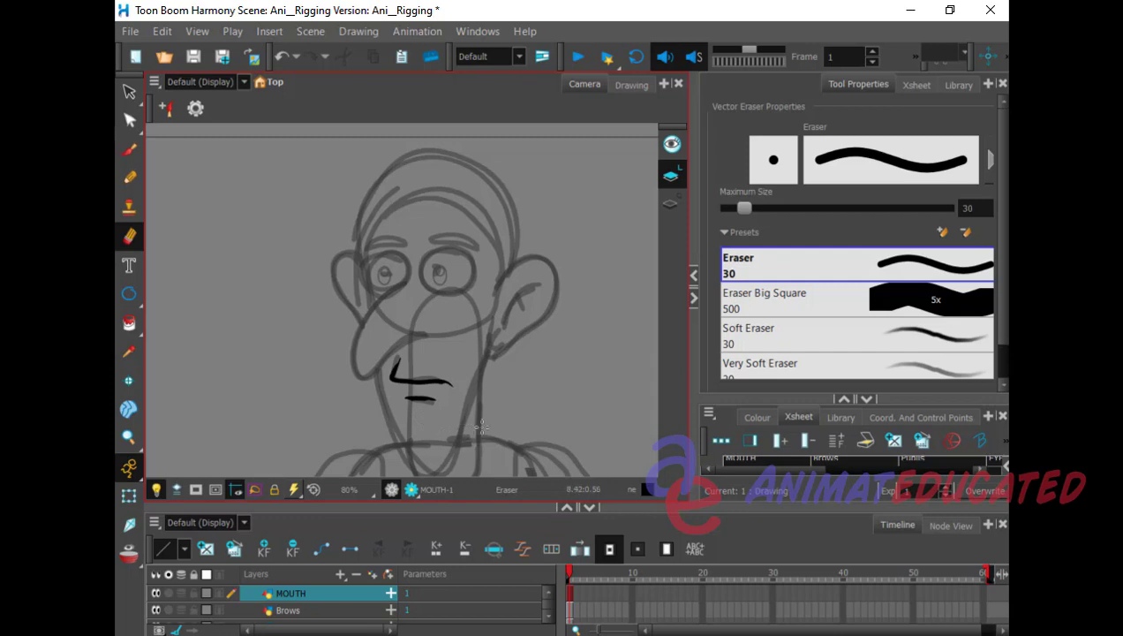
{"action": "left_click", "coordinate": [576, 602]}
{"action": "left_click", "coordinate": [570, 600]}
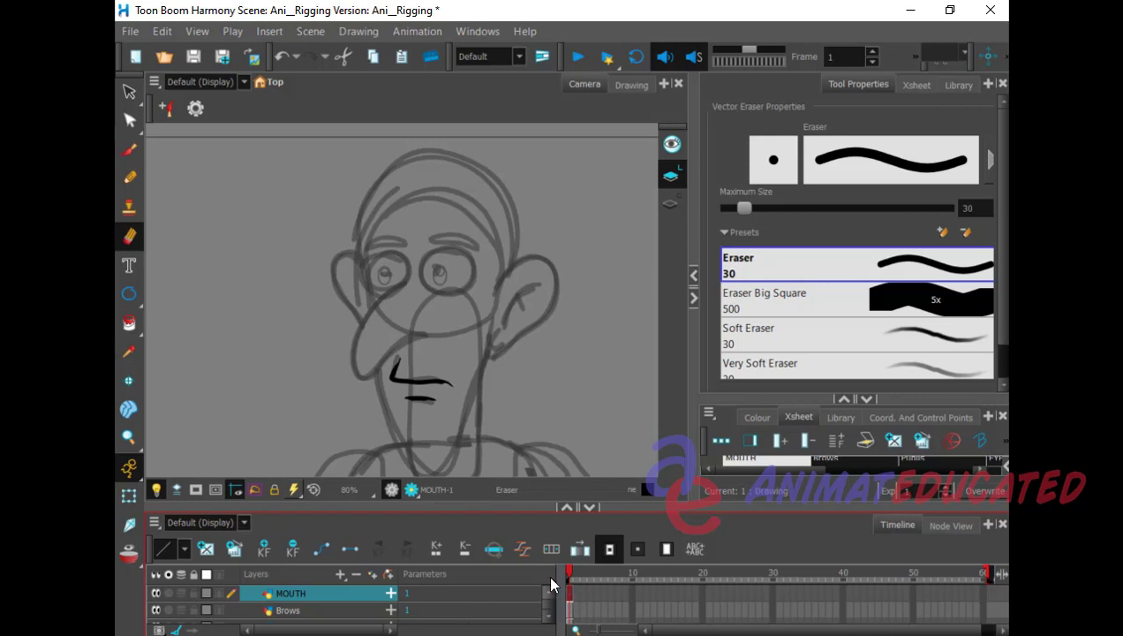
Step: Enlarge the timeline area to show all layers, turn on onion skin and compare frames 1 and 2 of the MOUTH layer
{"action": "left_click_drag", "start_coordinate": [623, 508], "coordinate": [621, 408]}
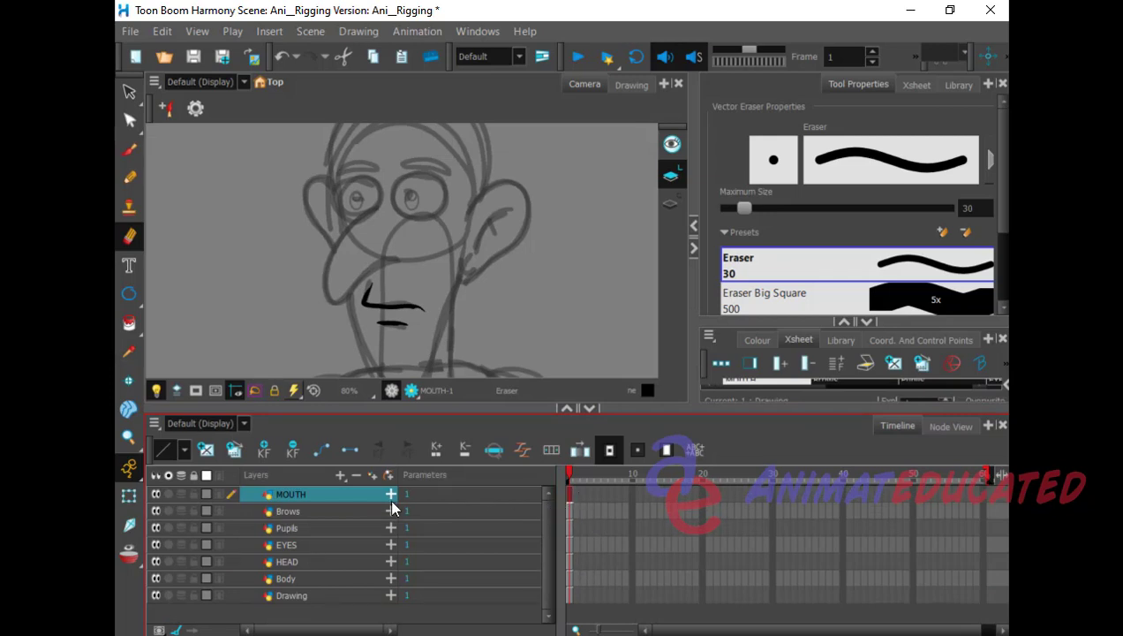
{"action": "left_click", "coordinate": [134, 554]}
{"action": "left_click", "coordinate": [577, 496]}
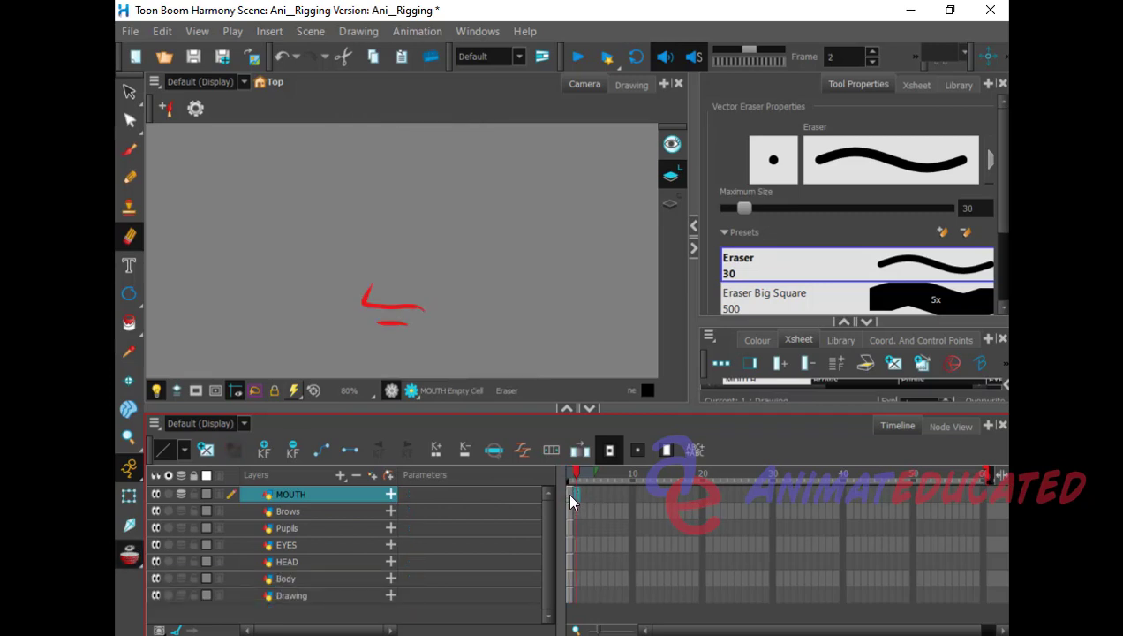
{"action": "left_click", "coordinate": [571, 497]}
{"action": "left_click", "coordinate": [575, 492]}
{"action": "left_click", "coordinate": [571, 498]}
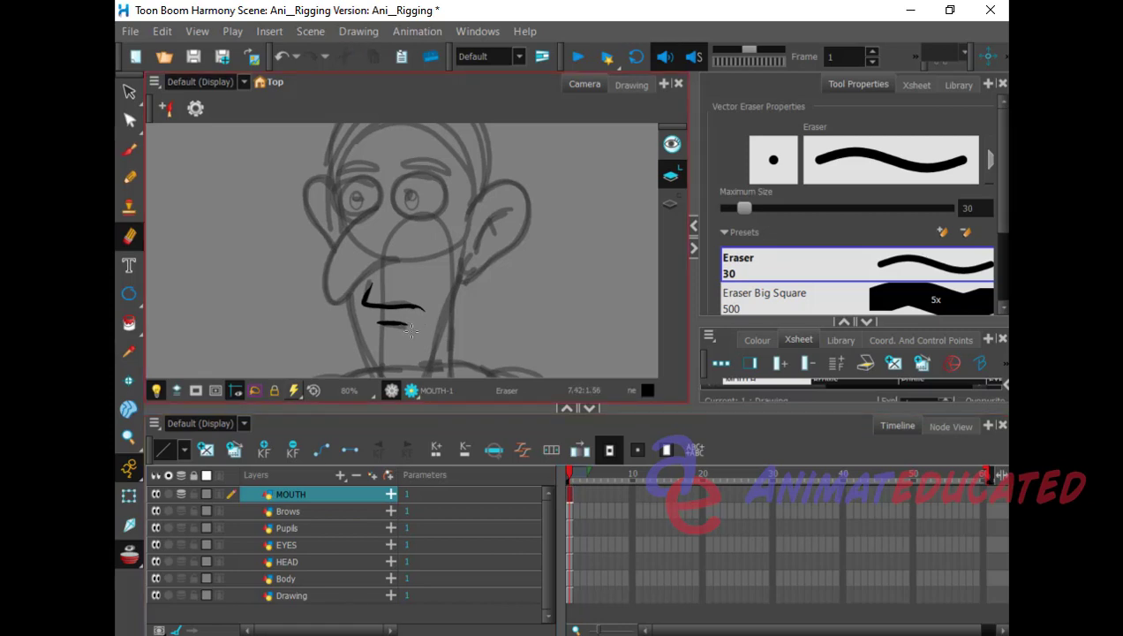
{"action": "left_click", "coordinate": [577, 491]}
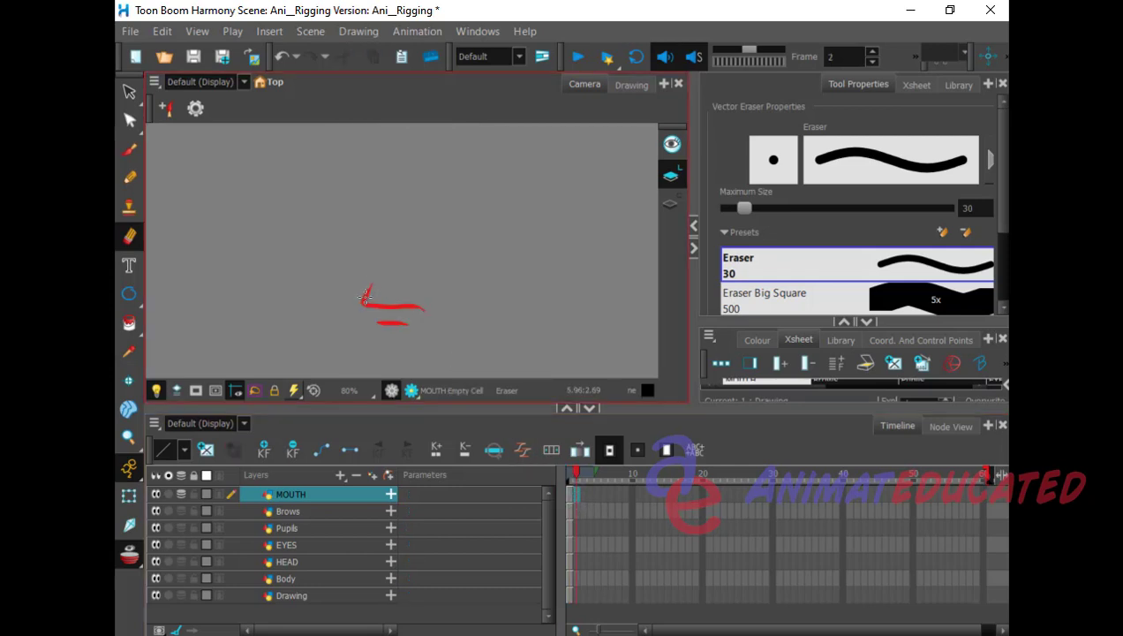
{"action": "left_click", "coordinate": [569, 492]}
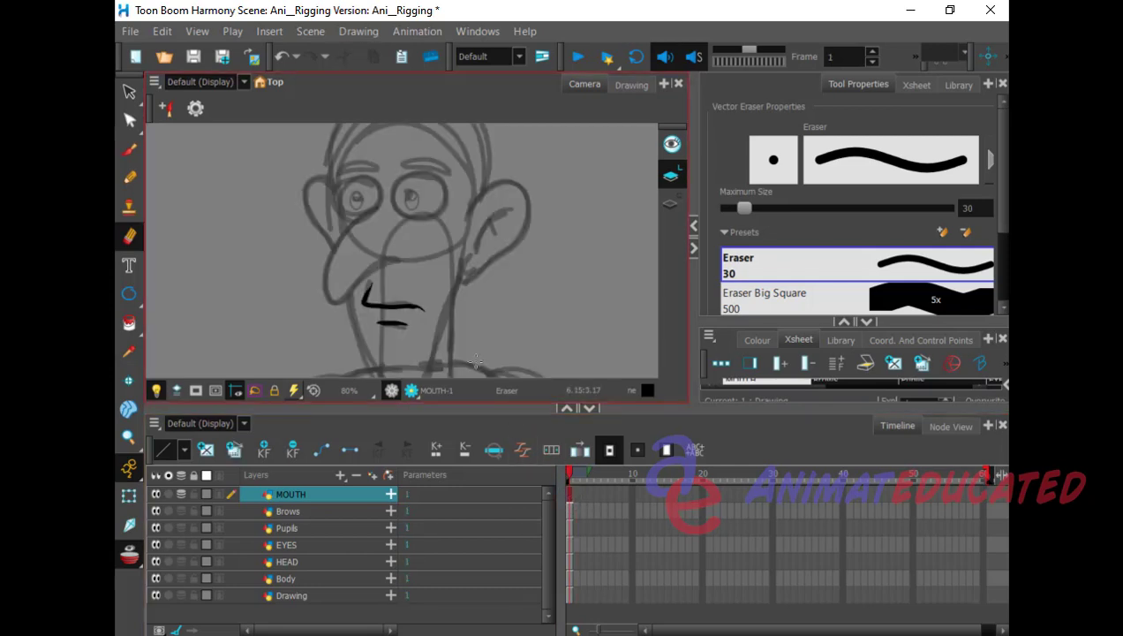
Step: Copy the whole mouth drawing from frame 1 into frame 2 of the MOUTH layer and deselect it
{"action": "left_click", "coordinate": [129, 92]}
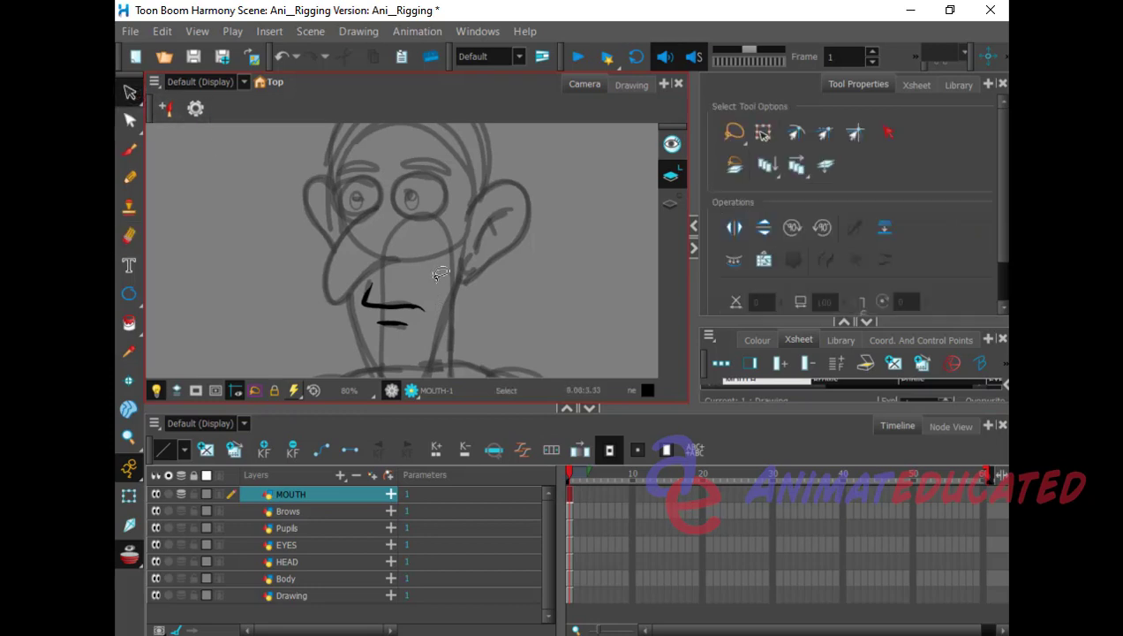
{"action": "mouse_move", "coordinate": [437, 274]}
{"action": "left_mouse_down"}
{"action": "mouse_move", "coordinate": [383, 261]}
{"action": "mouse_move", "coordinate": [352, 332]}
{"action": "mouse_move", "coordinate": [444, 332]}
{"action": "mouse_move", "coordinate": [426, 263]}
{"action": "left_mouse_up"}
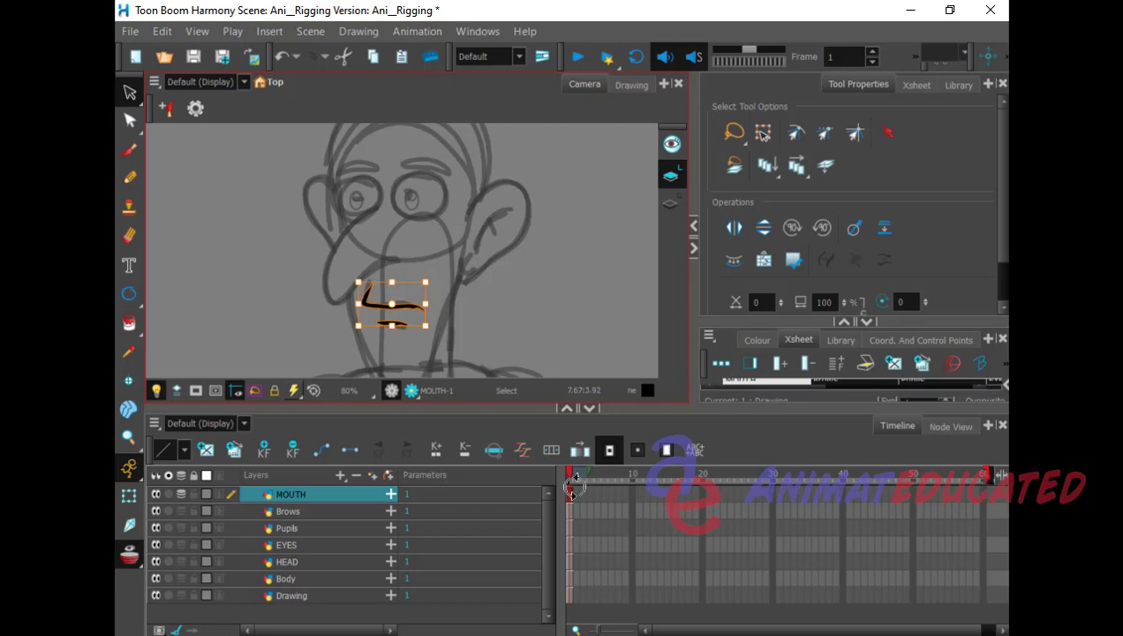
{"action": "left_click", "coordinate": [576, 493]}
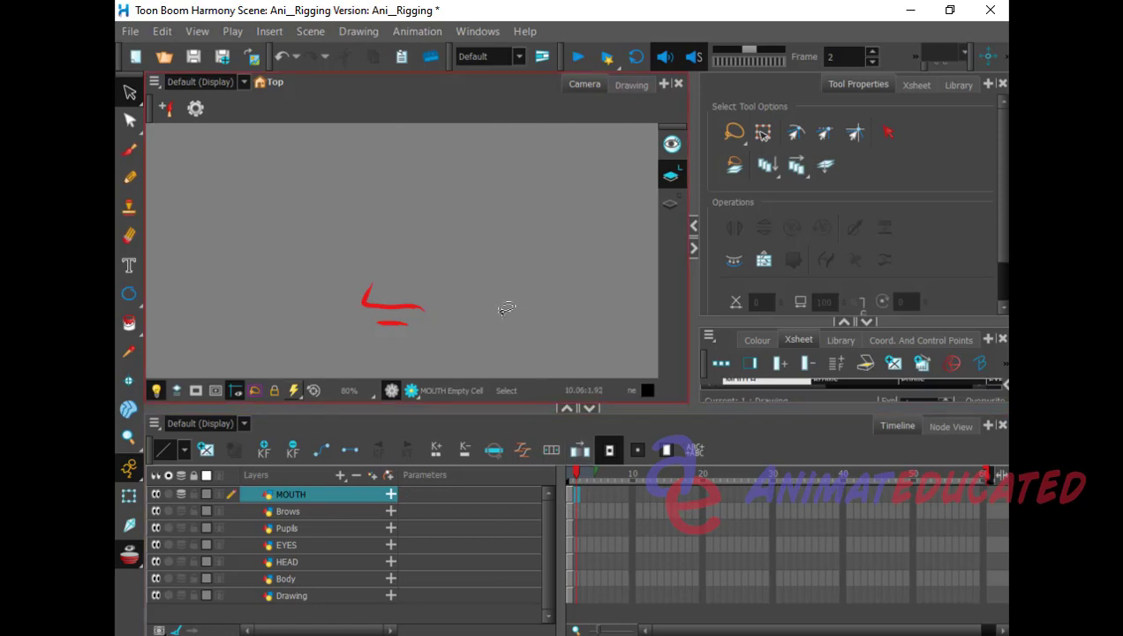
{"action": "key", "text": "ctrl+v"}
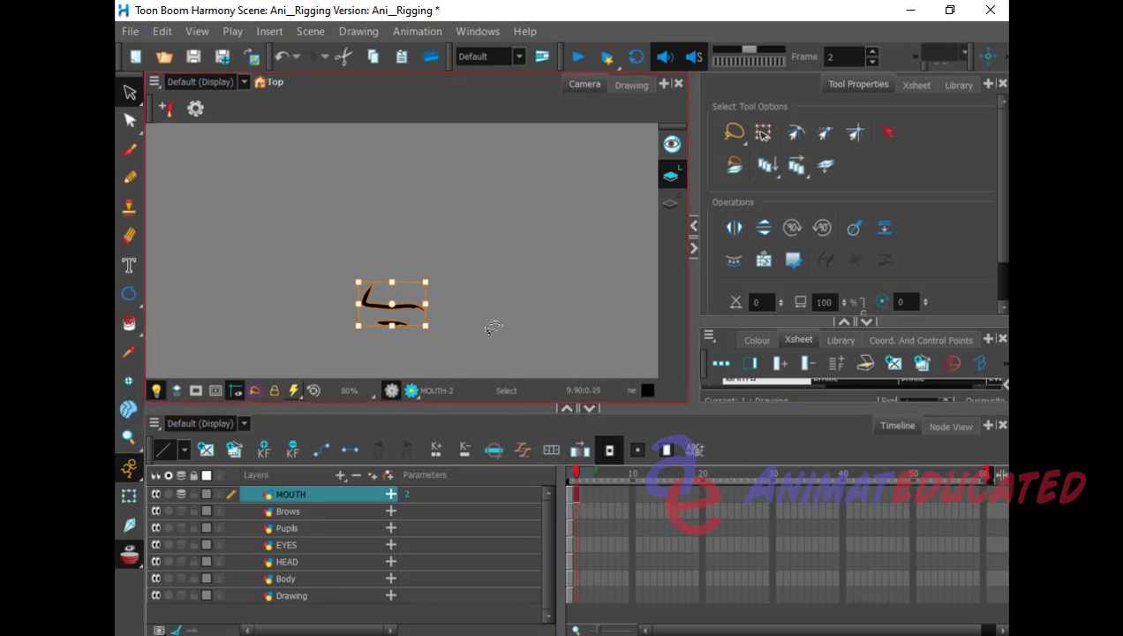
{"action": "left_click", "coordinate": [475, 292]}
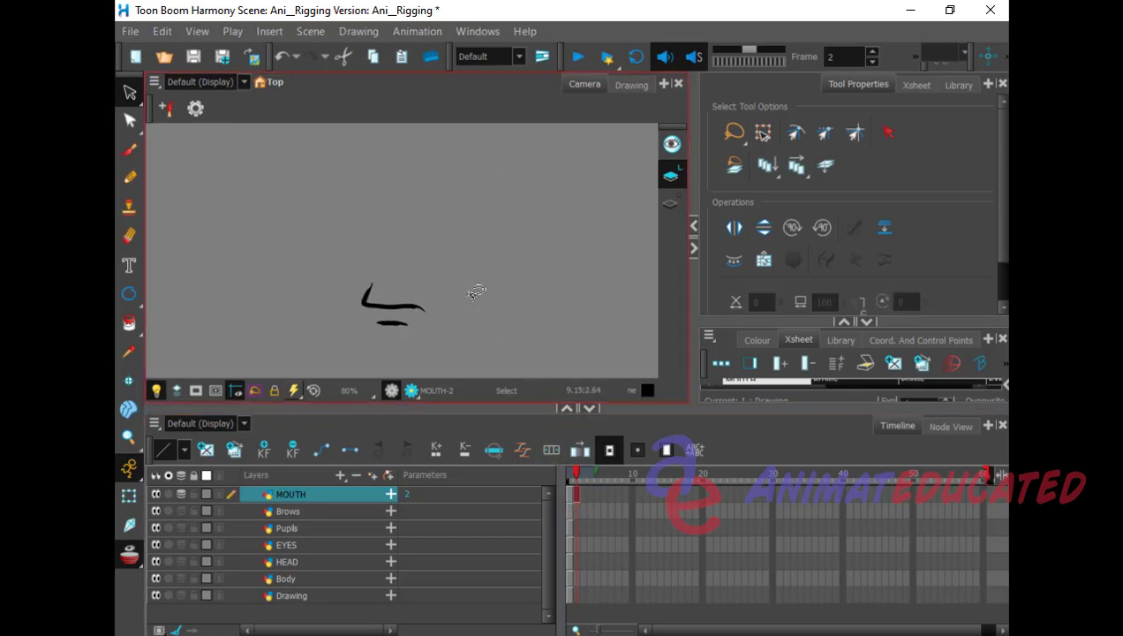
Step: Move the short lower-lip line slightly down in frame 2 of the MOUTH layer
{"action": "left_click", "coordinate": [393, 322]}
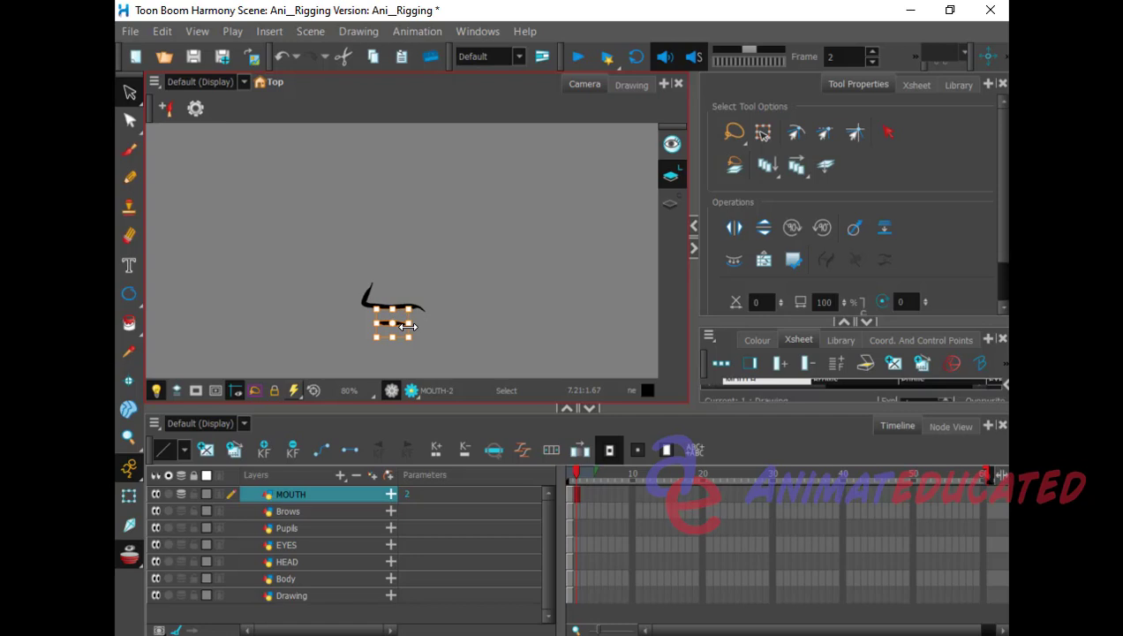
{"action": "key", "text": "Down"}
{"action": "key", "text": "Down"}
{"action": "key", "text": "Down"}
{"action": "key", "text": "Down"}
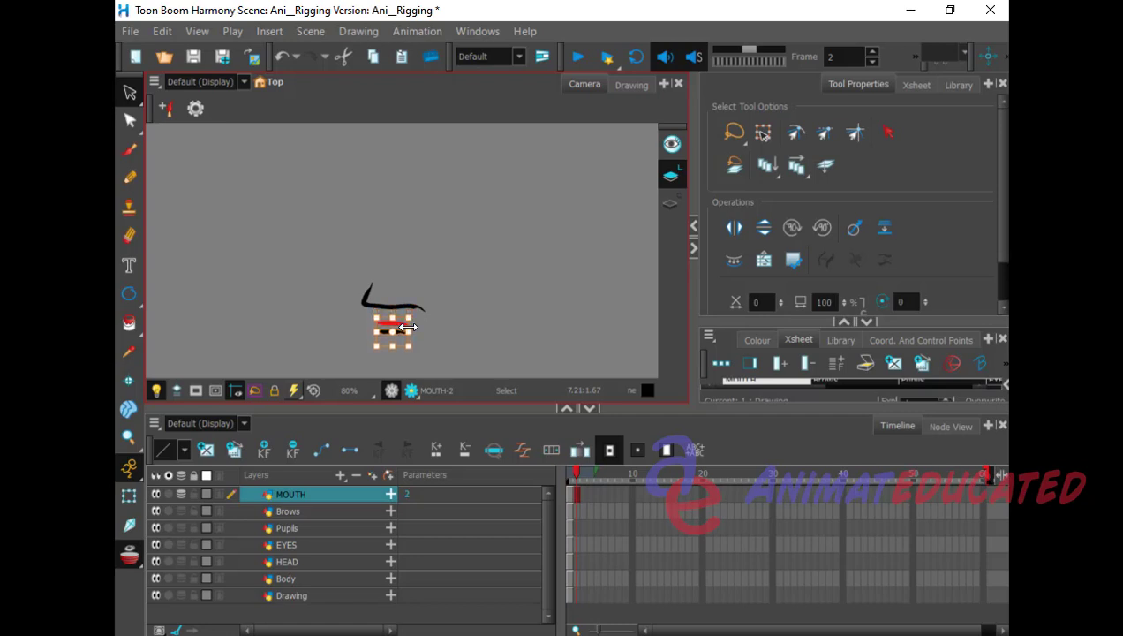
{"action": "key", "text": "Down"}
{"action": "key", "text": "Down"}
Step: Brush the lower line and side strokes of a slightly open mouth in frame 2, and erase the stray dots above it
{"action": "key", "text": "alt+b"}
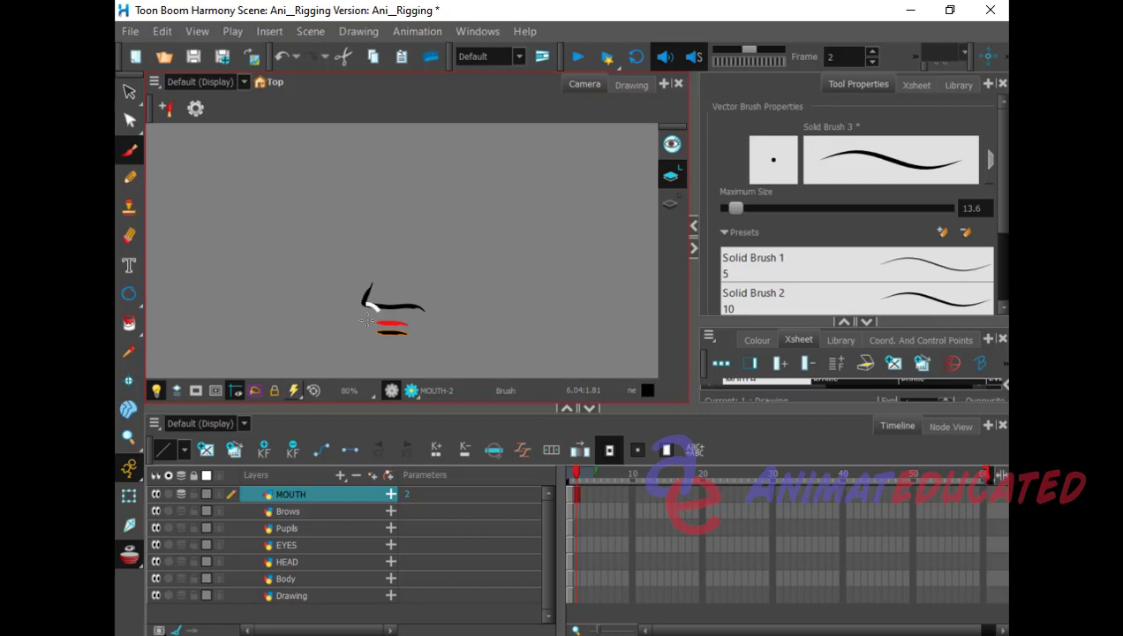
{"action": "mouse_move", "coordinate": [364, 320]}
{"action": "left_mouse_down"}
{"action": "mouse_move", "coordinate": [428, 332]}
{"action": "mouse_move", "coordinate": [408, 296]}
{"action": "mouse_move", "coordinate": [374, 306]}
{"action": "left_mouse_up"}
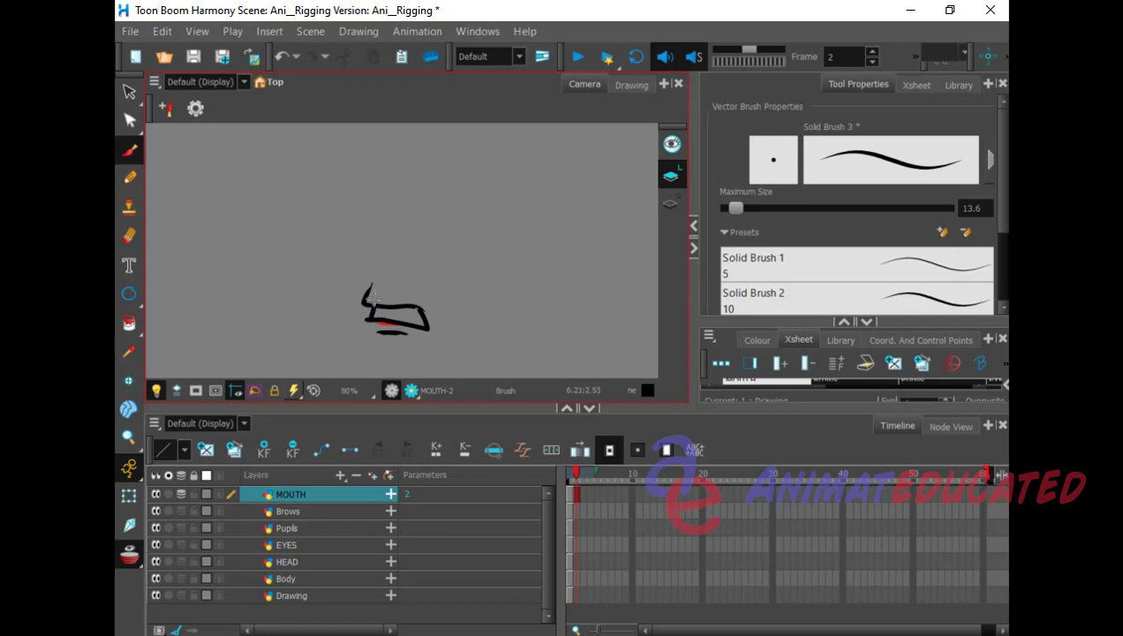
{"action": "right_click", "coordinate": [422, 320]}
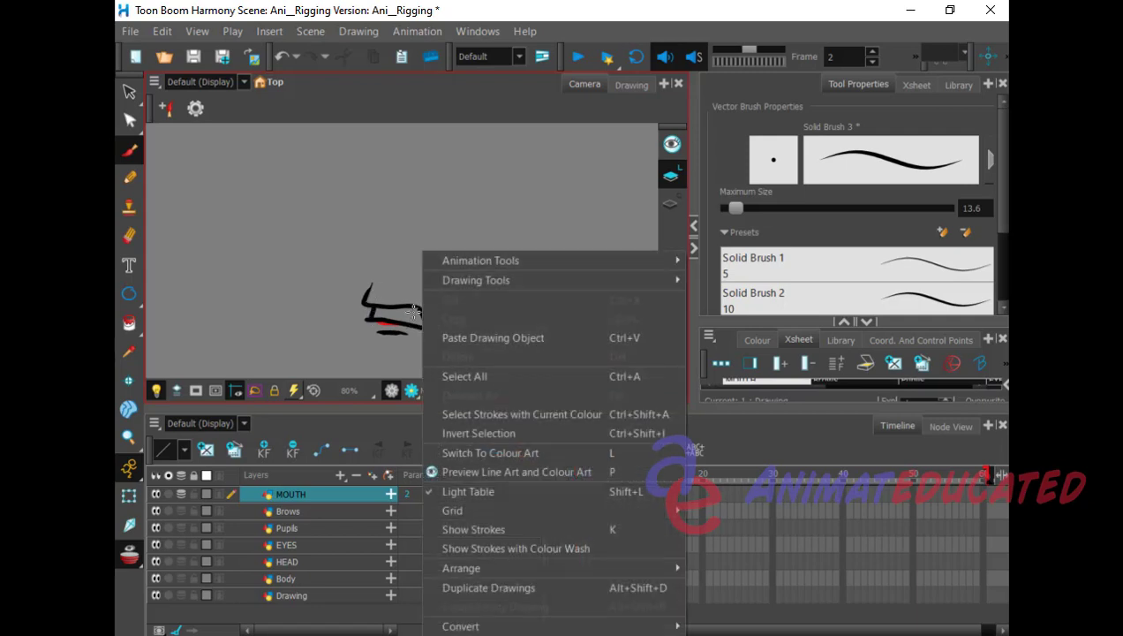
{"action": "left_click", "coordinate": [412, 289]}
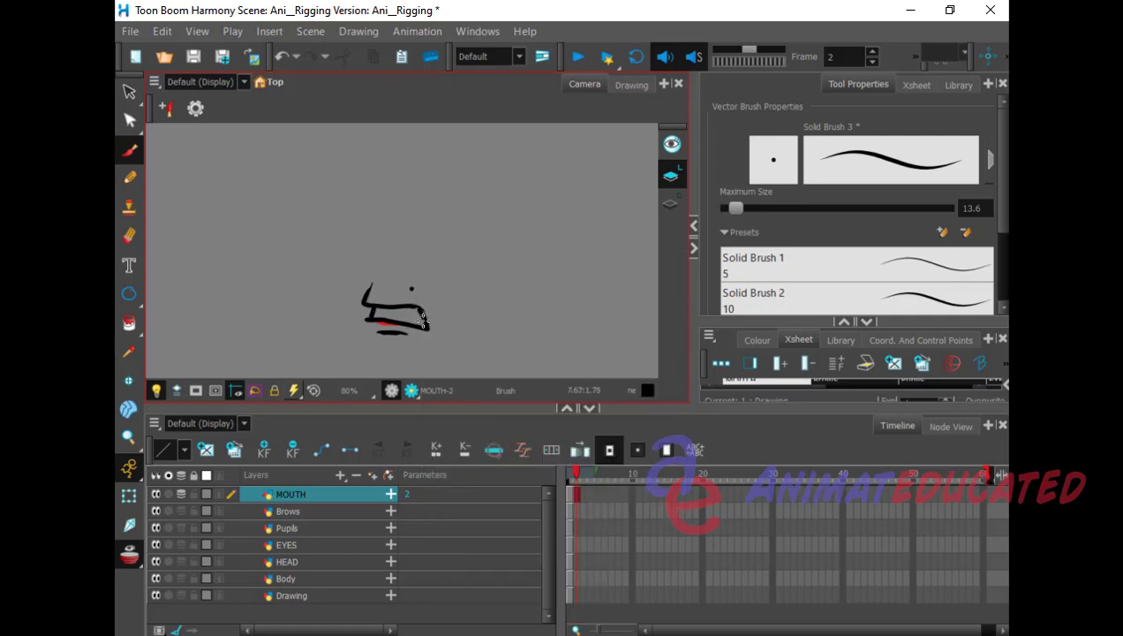
{"action": "right_click", "coordinate": [422, 320]}
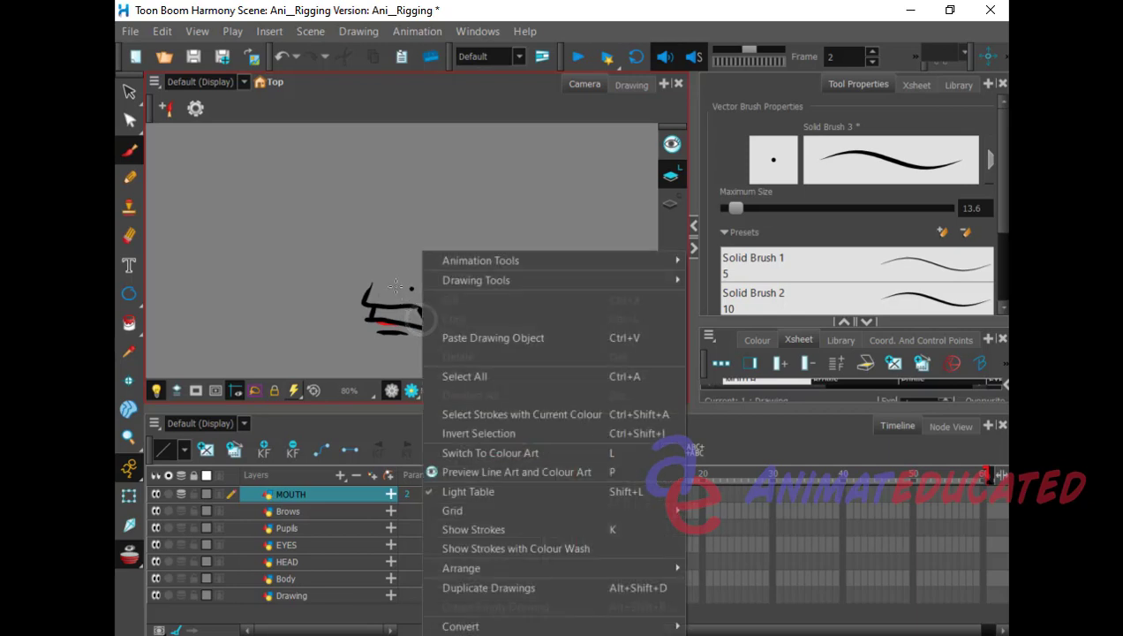
{"action": "left_click", "coordinate": [412, 278]}
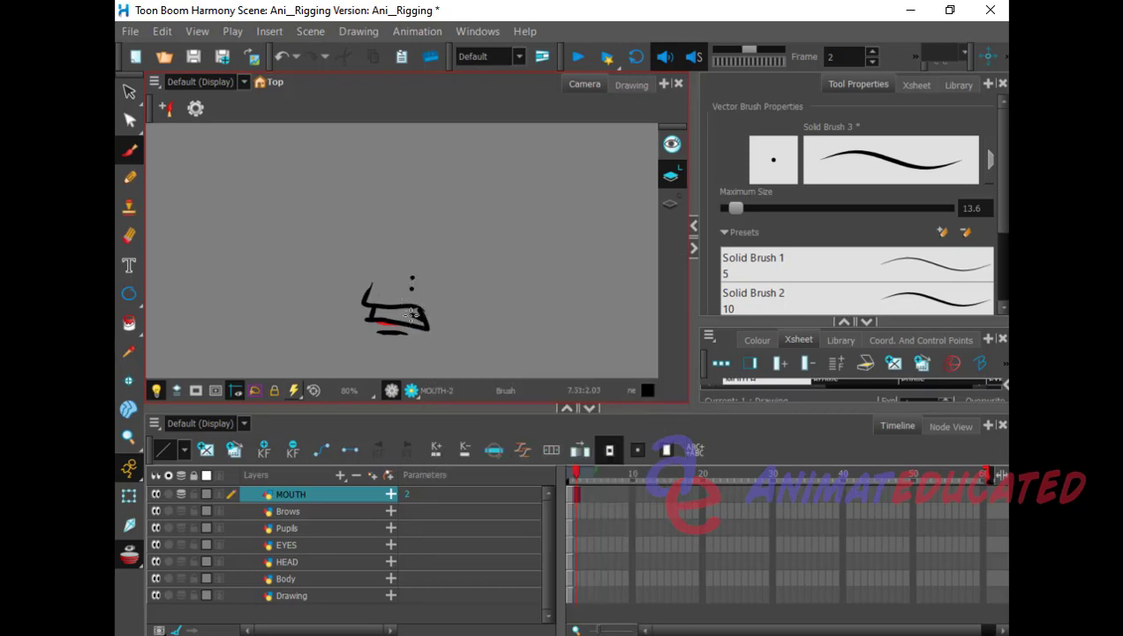
{"action": "left_click", "coordinate": [130, 235]}
{"action": "left_click", "coordinate": [411, 285]}
{"action": "left_click", "coordinate": [411, 276]}
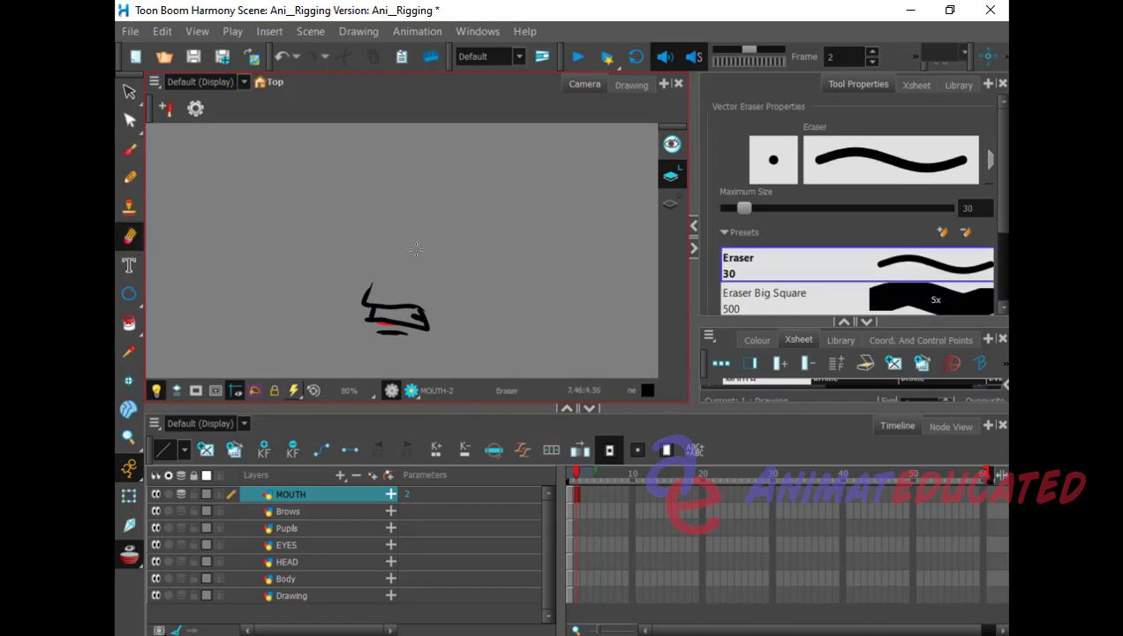
Step: Extend the outer end of the open mouth's lower line with the Brush in frame 2, and compare the drawing with frame 1
{"action": "left_click", "coordinate": [567, 494]}
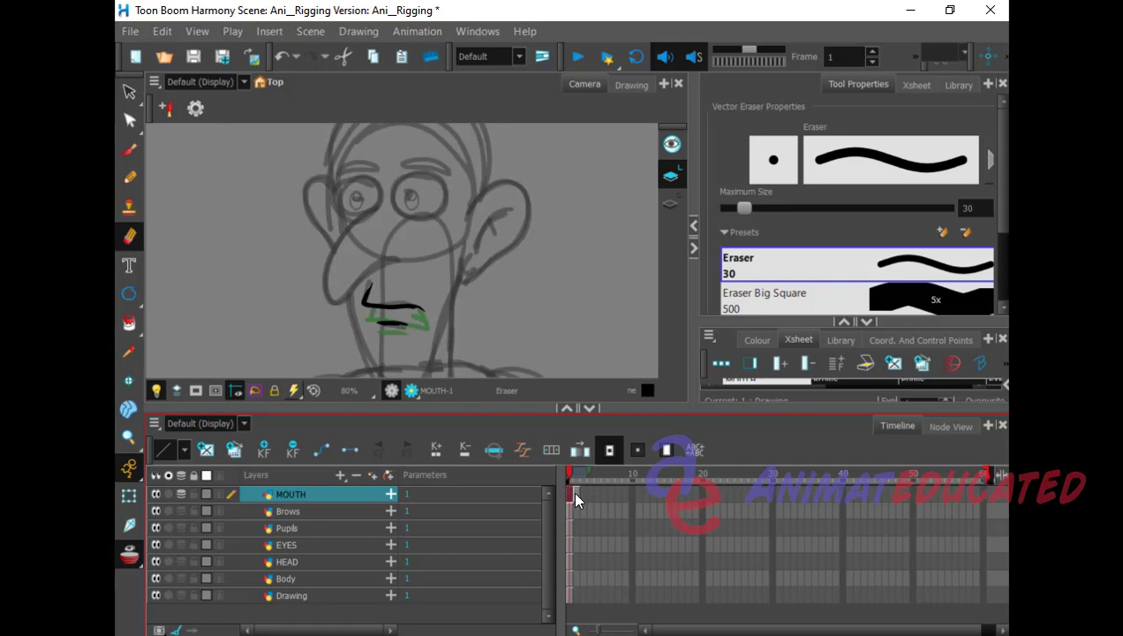
{"action": "left_click", "coordinate": [574, 499]}
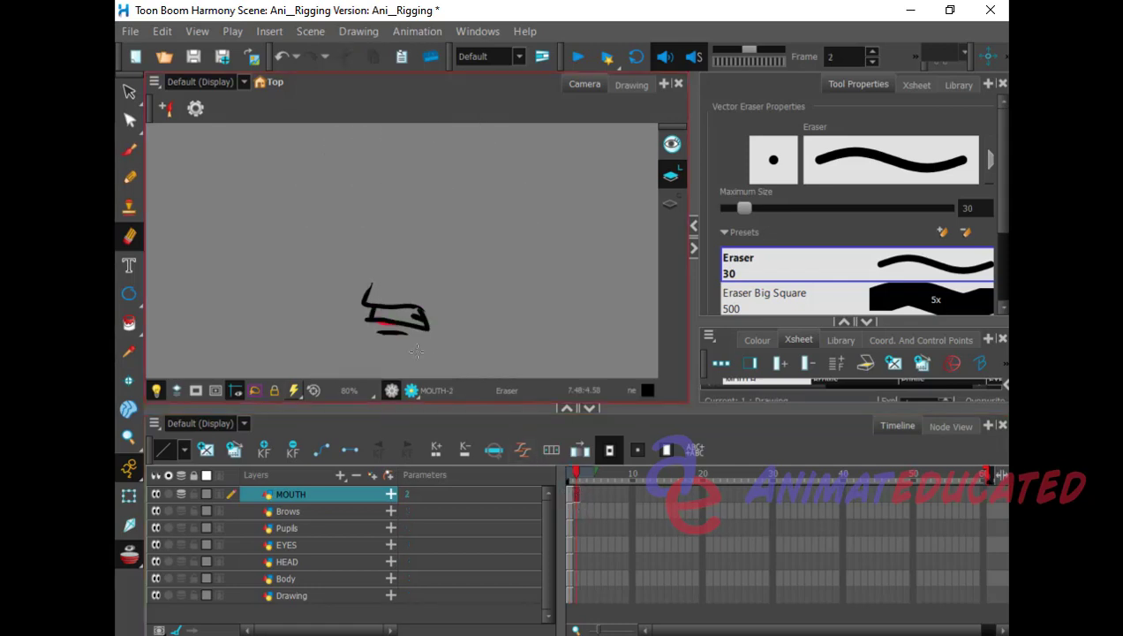
{"action": "left_click", "coordinate": [129, 152]}
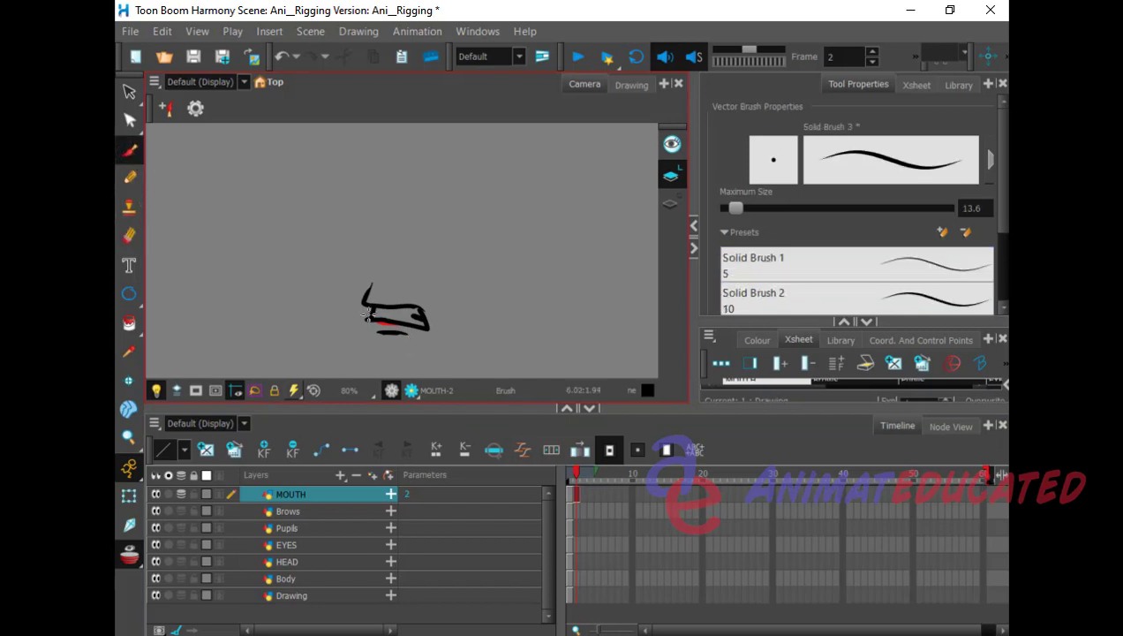
{"action": "left_click_drag", "start_coordinate": [368, 320], "coordinate": [357, 320]}
{"action": "left_click", "coordinate": [129, 235]}
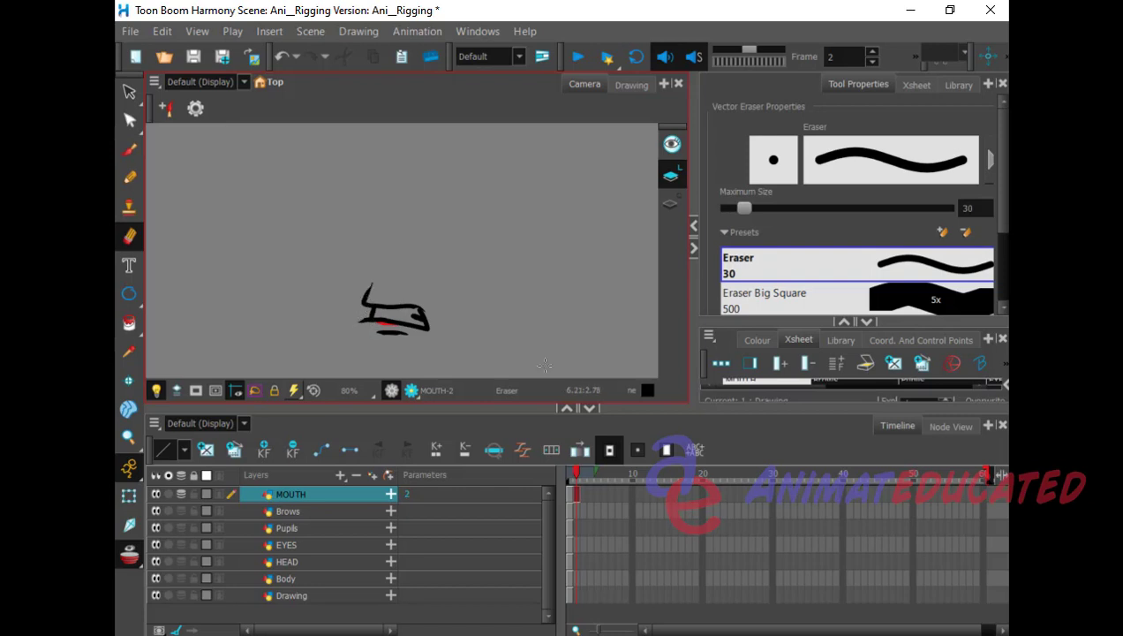
{"action": "left_click", "coordinate": [566, 492]}
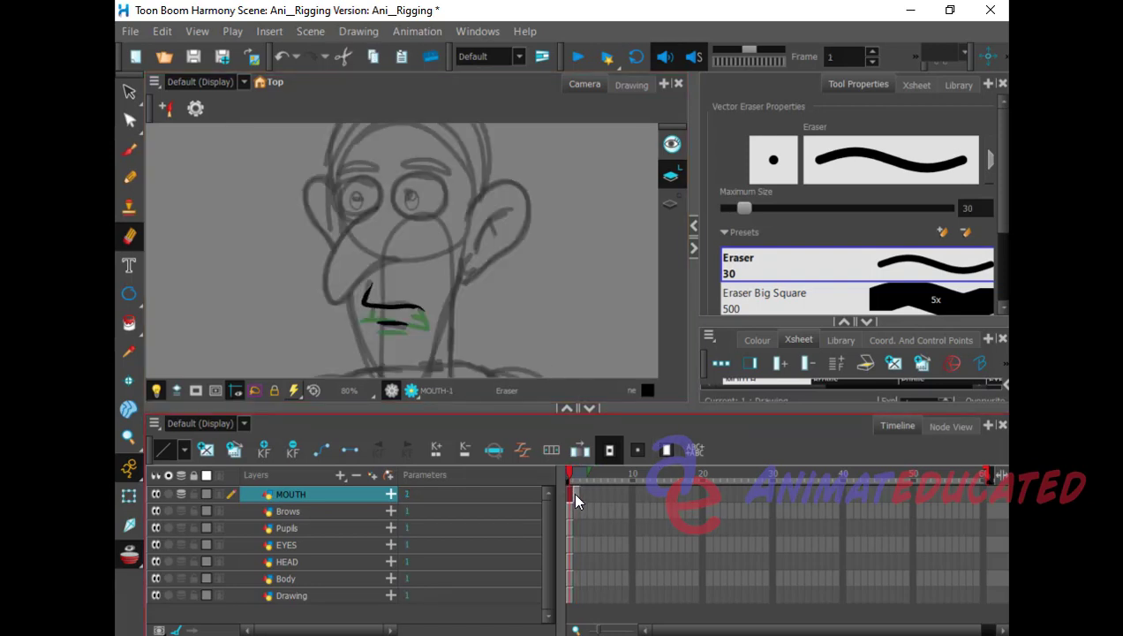
{"action": "left_click", "coordinate": [572, 491]}
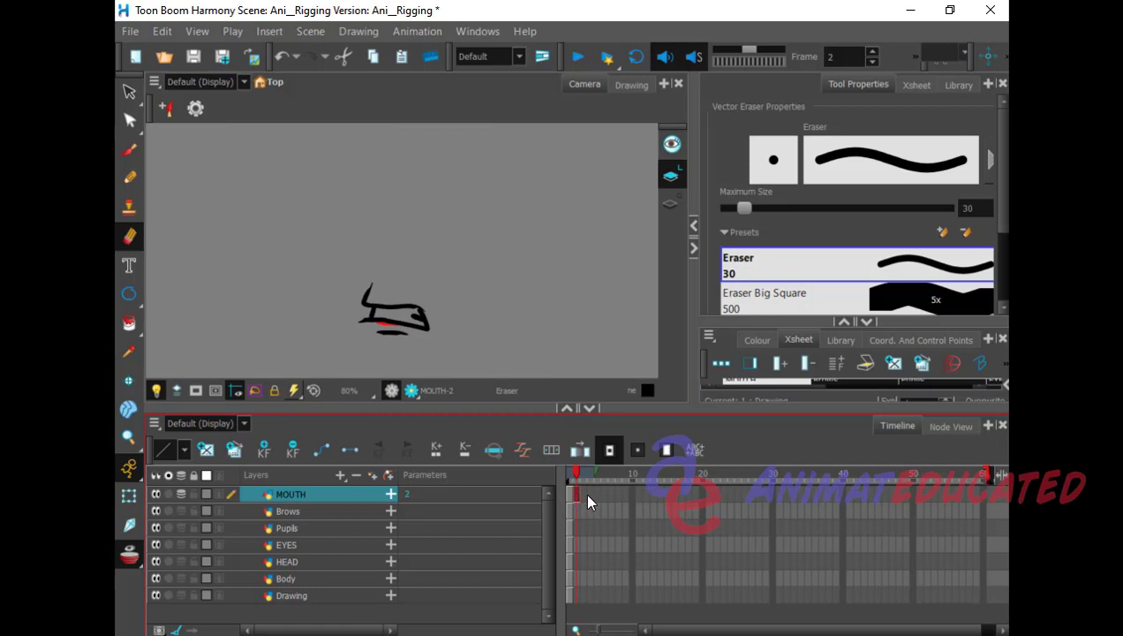
Step: Paste the copied closed-mouth drawing into frame 3 of the MOUTH layer and deselect it
{"action": "left_click", "coordinate": [583, 496]}
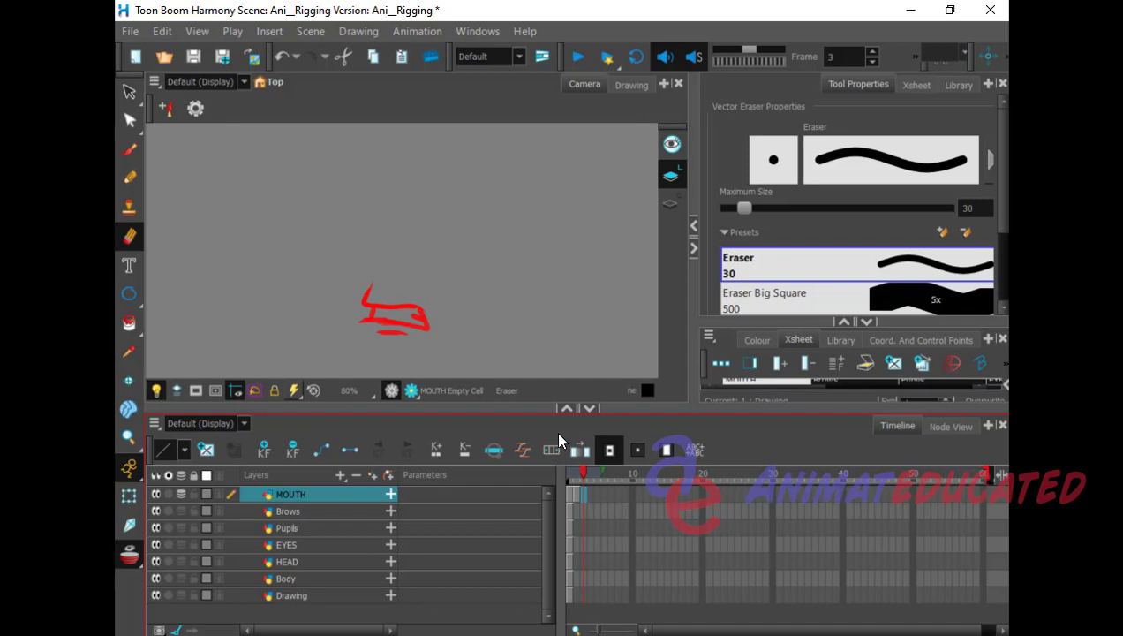
{"action": "key", "text": "ctrl+v"}
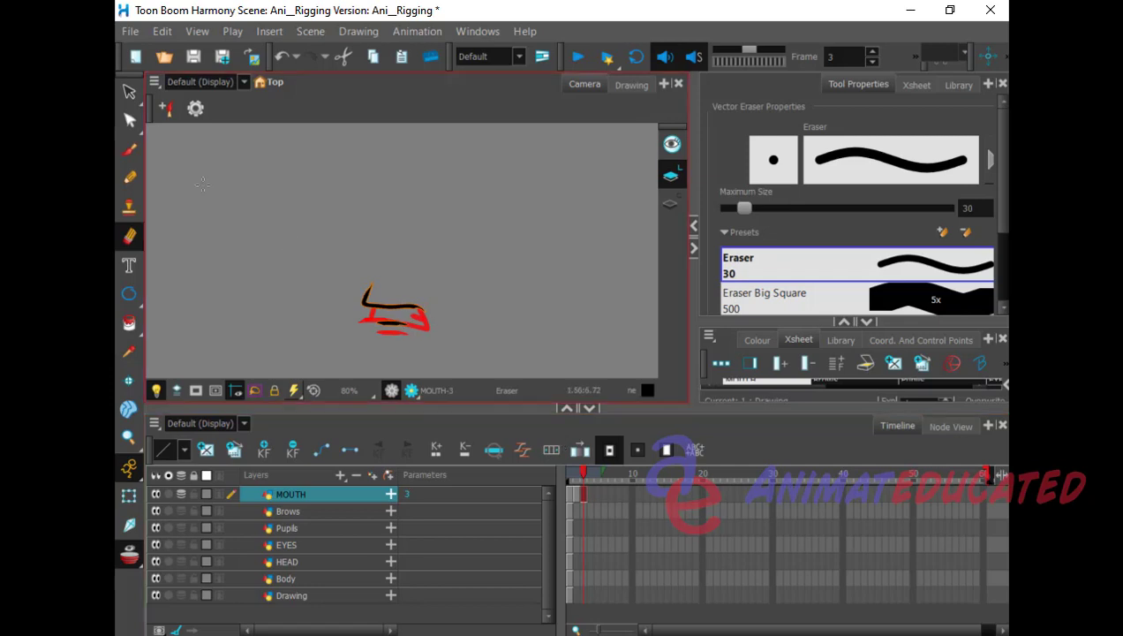
{"action": "left_click", "coordinate": [129, 92]}
{"action": "left_click", "coordinate": [455, 281]}
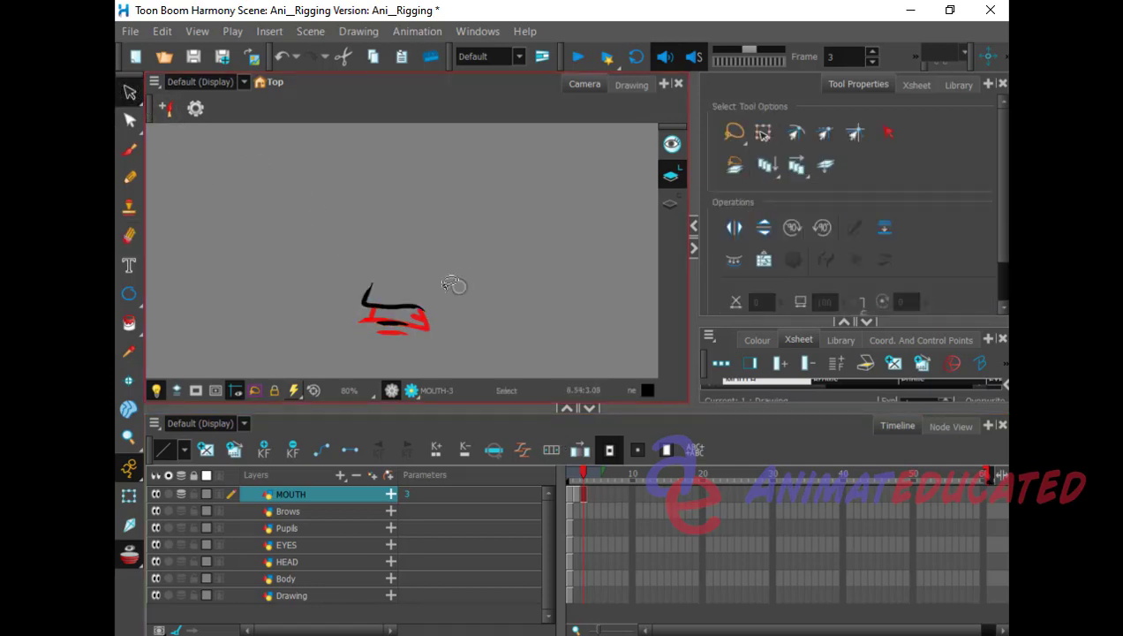
Step: Move the short lower-lip line in frame 3 down below its position in frame 2
{"action": "left_click", "coordinate": [409, 312]}
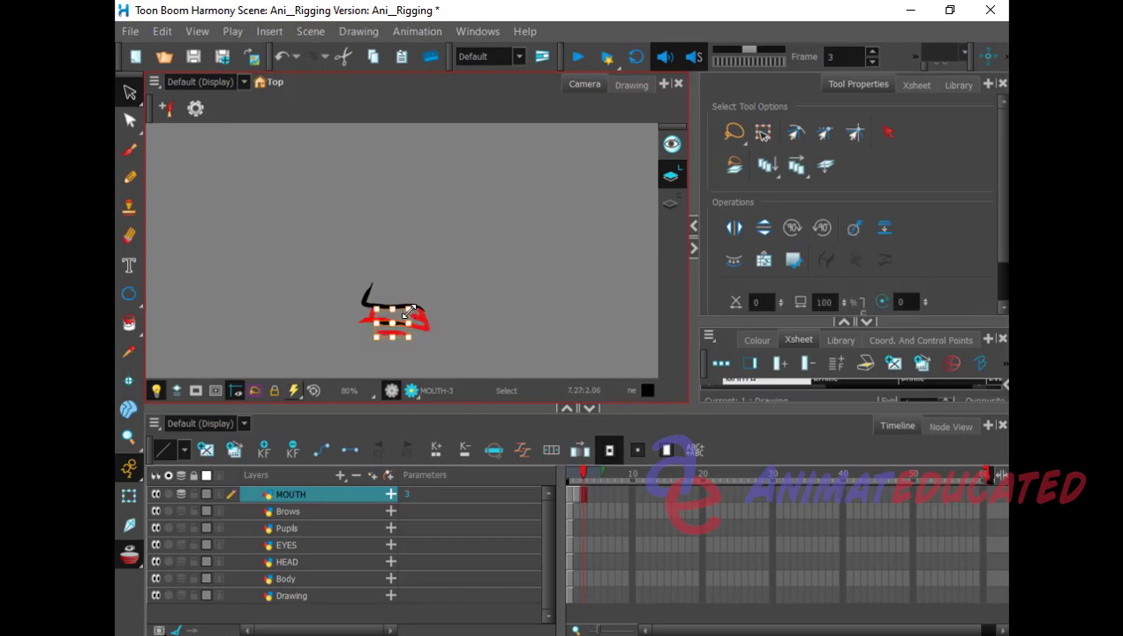
{"action": "key", "text": "Down"}
{"action": "key", "text": "Down"}
{"action": "key", "text": "Down"}
{"action": "key", "text": "Down"}
{"action": "key", "text": "Down"}
{"action": "key", "text": "Down"}
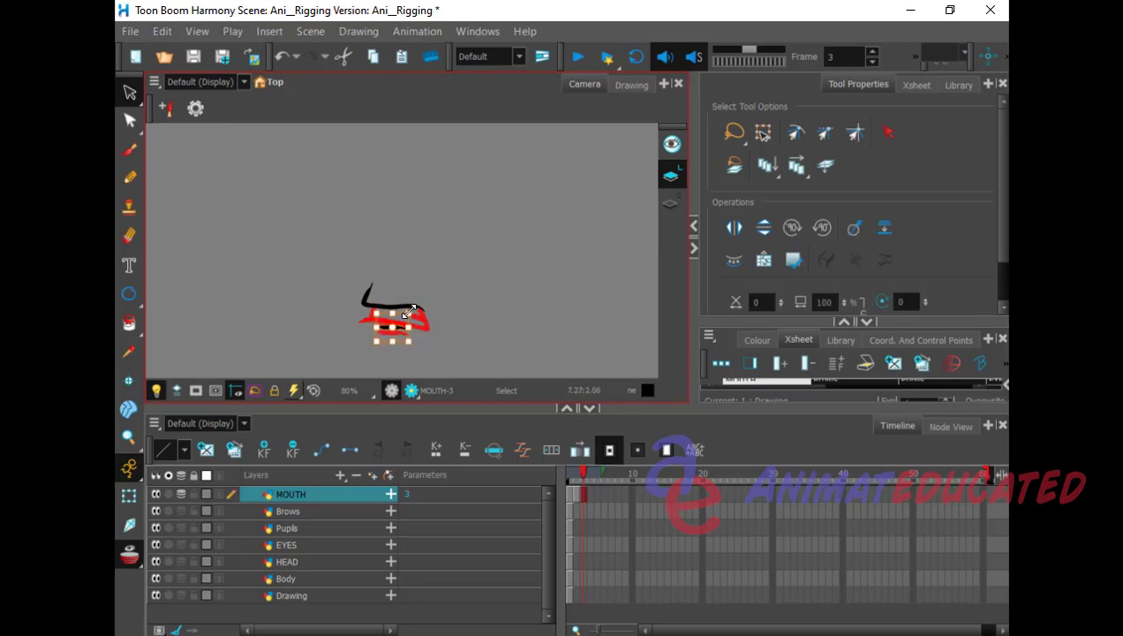
{"action": "key", "text": "Down"}
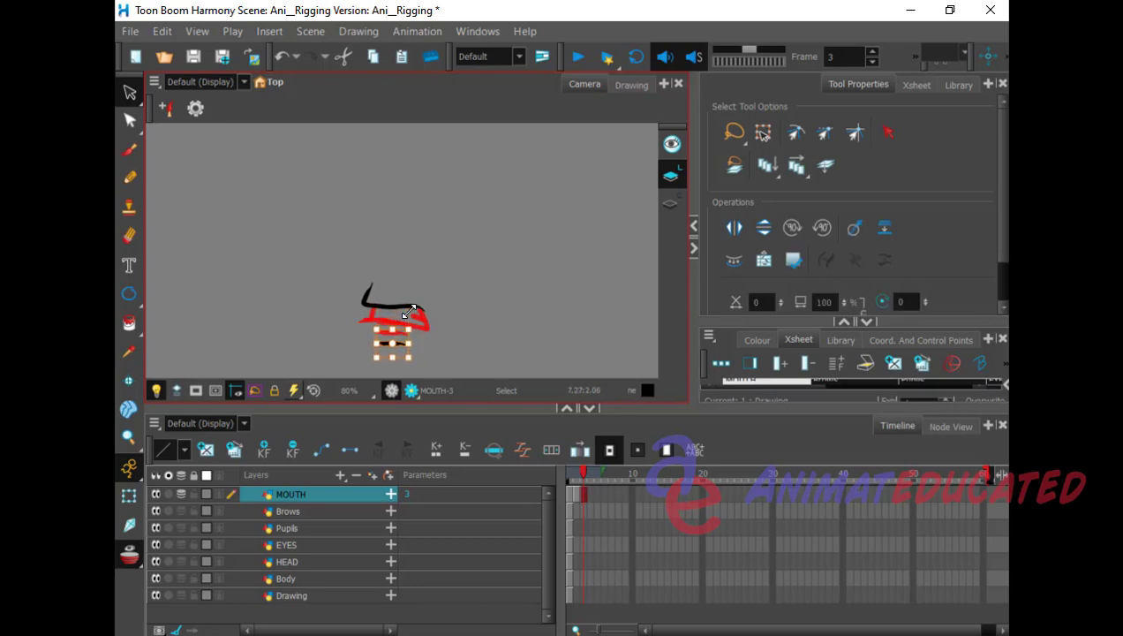
{"action": "key", "text": "Down"}
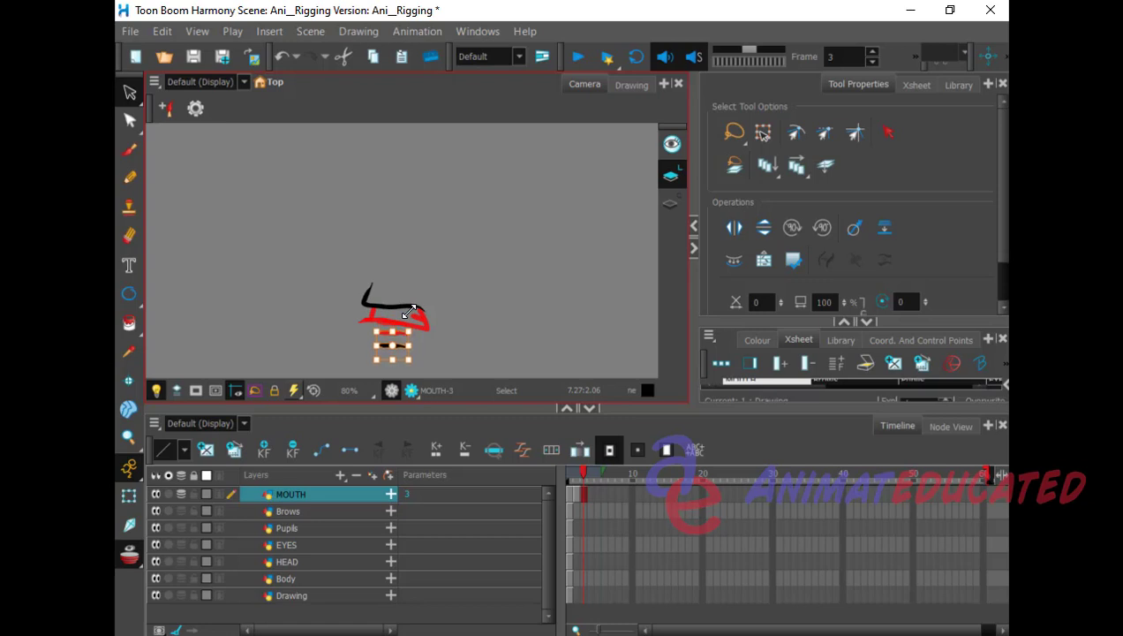
Step: Brush the outline of a wider open mouth in frame 3, between the upper mouth line and the lowered lip line
{"action": "key", "text": "alt+b"}
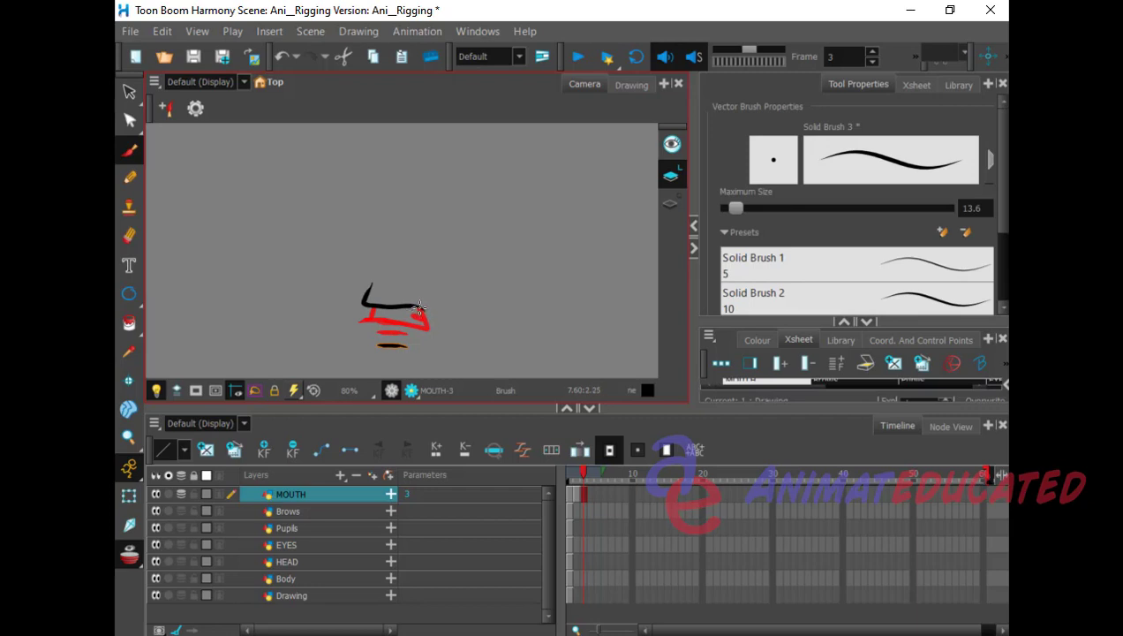
{"action": "mouse_move", "coordinate": [419, 307]}
{"action": "left_mouse_down"}
{"action": "mouse_move", "coordinate": [426, 337]}
{"action": "mouse_move", "coordinate": [355, 334]}
{"action": "left_mouse_up"}
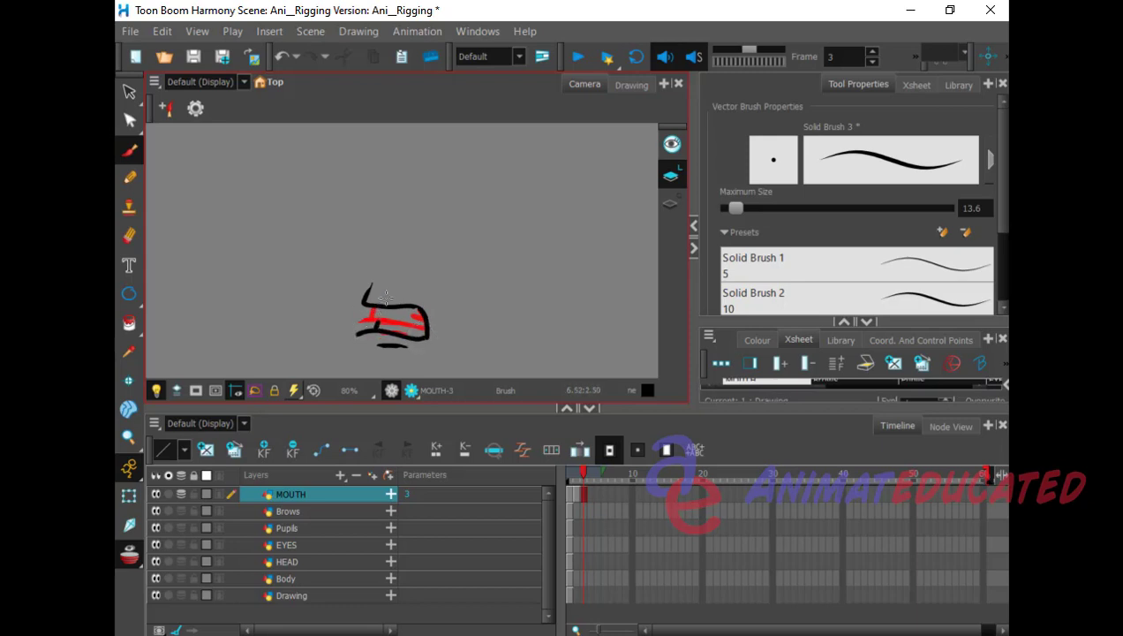
Step: Draw thin teeth and tongue lines inside the frame 3 mouth using Solid Brush 1 at size 5, and compare frames 1 to 3
{"action": "left_click", "coordinate": [938, 271]}
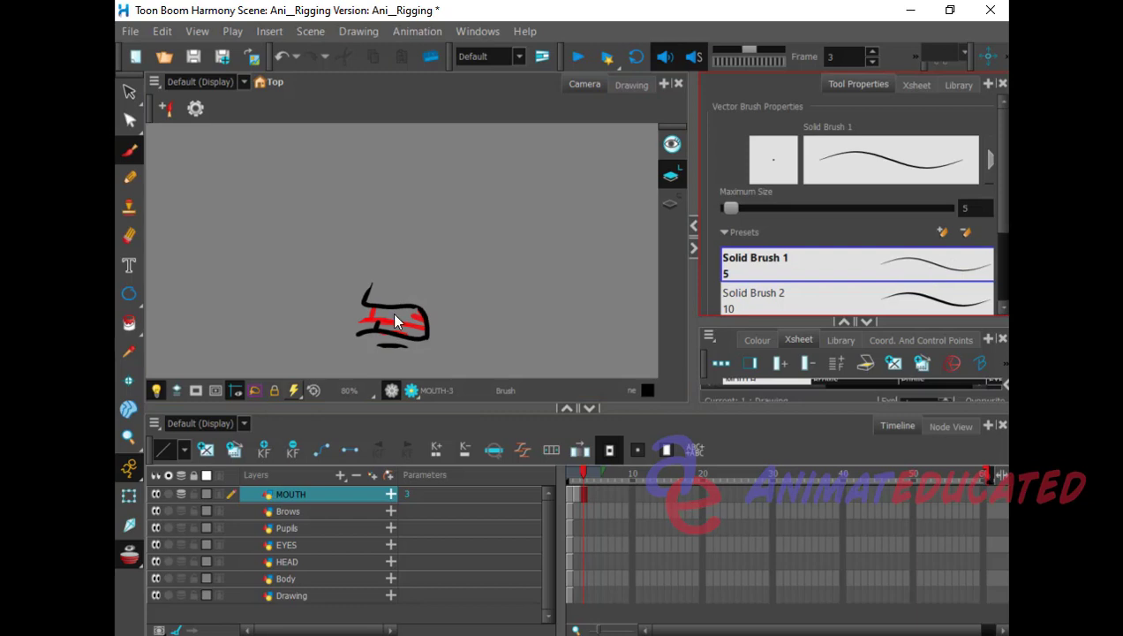
{"action": "left_click_drag", "start_coordinate": [371, 319], "coordinate": [429, 316]}
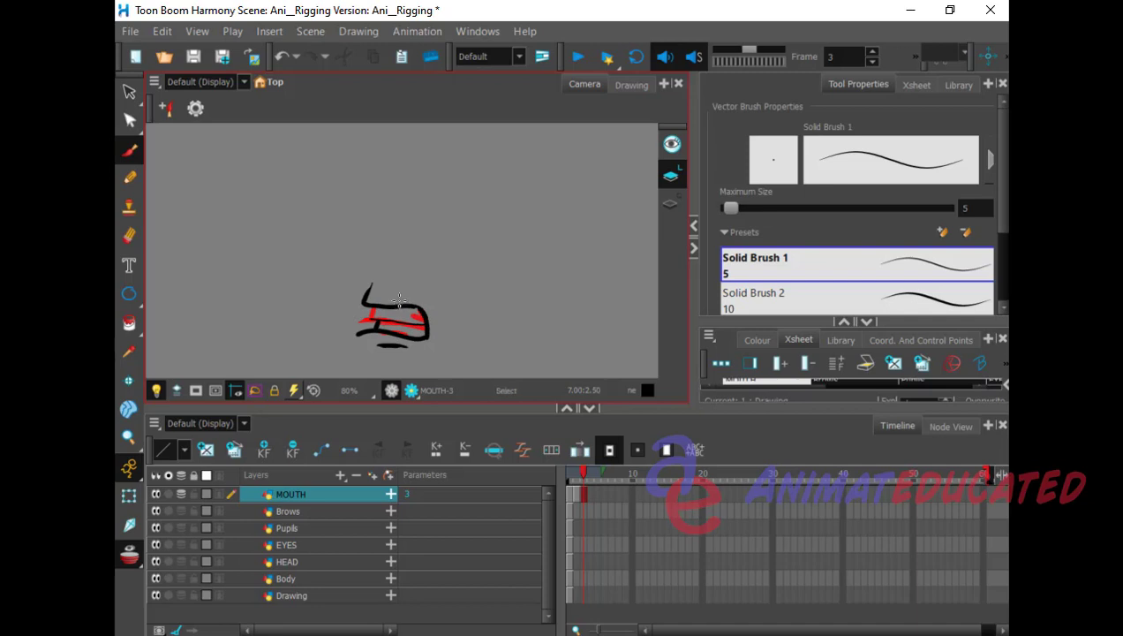
{"action": "key", "text": "ctrl+z"}
{"action": "left_click_drag", "start_coordinate": [354, 320], "coordinate": [425, 311]}
{"action": "left_click", "coordinate": [129, 237]}
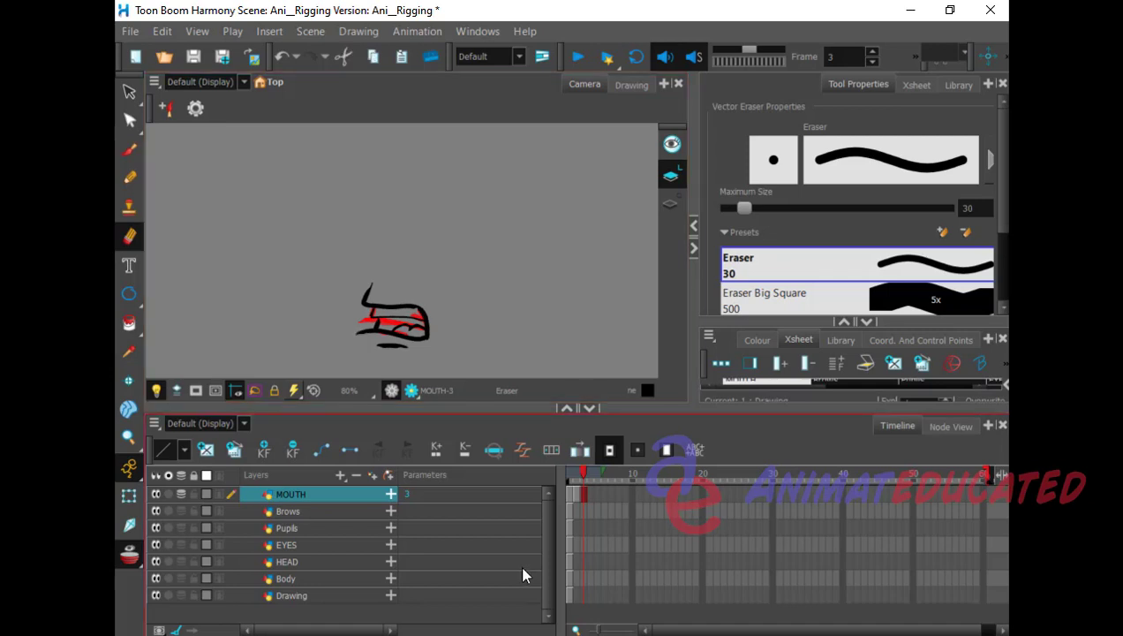
{"action": "left_click", "coordinate": [569, 492]}
{"action": "left_click", "coordinate": [577, 496]}
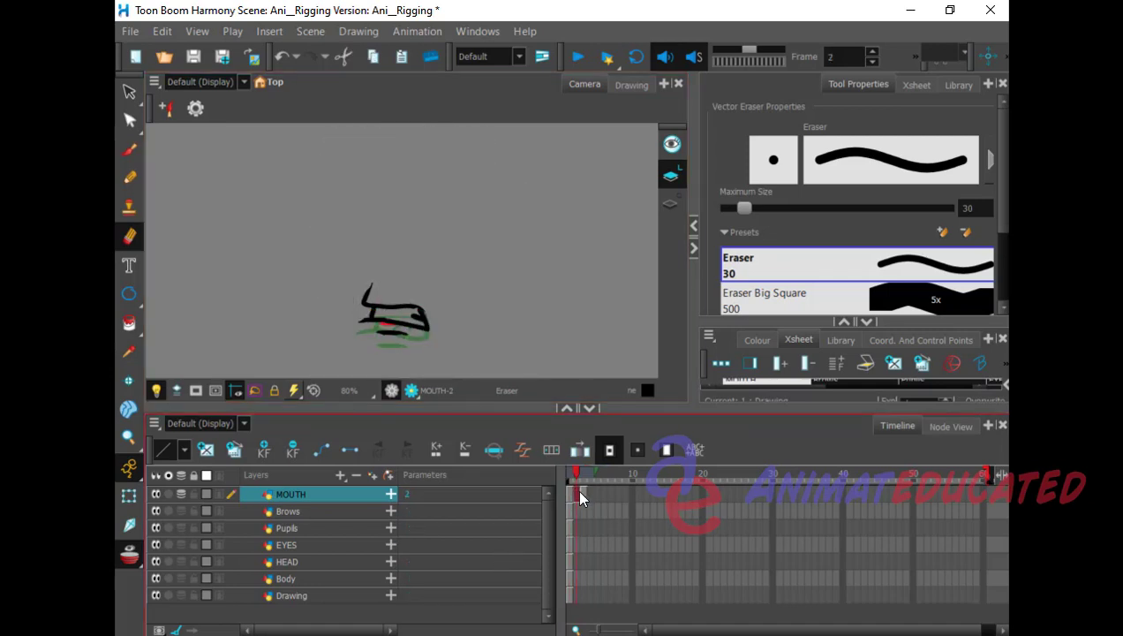
{"action": "left_click", "coordinate": [584, 496]}
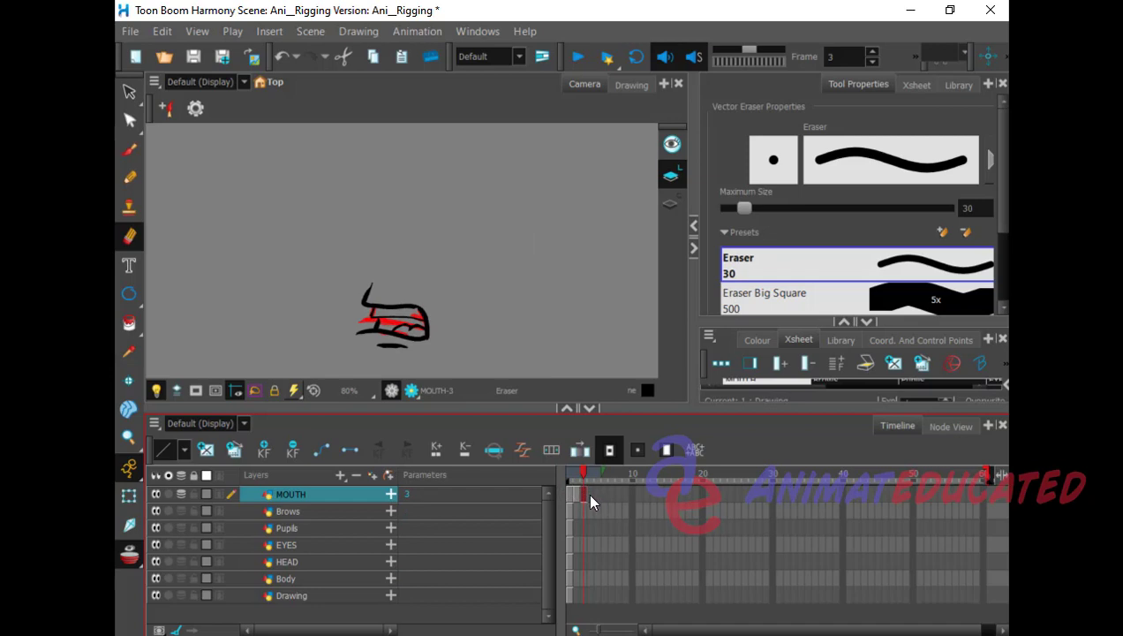
Step: Copy the whole mouth drawing from frame 3 into frame 4 of the MOUTH layer and deselect it
{"action": "left_click", "coordinate": [129, 90]}
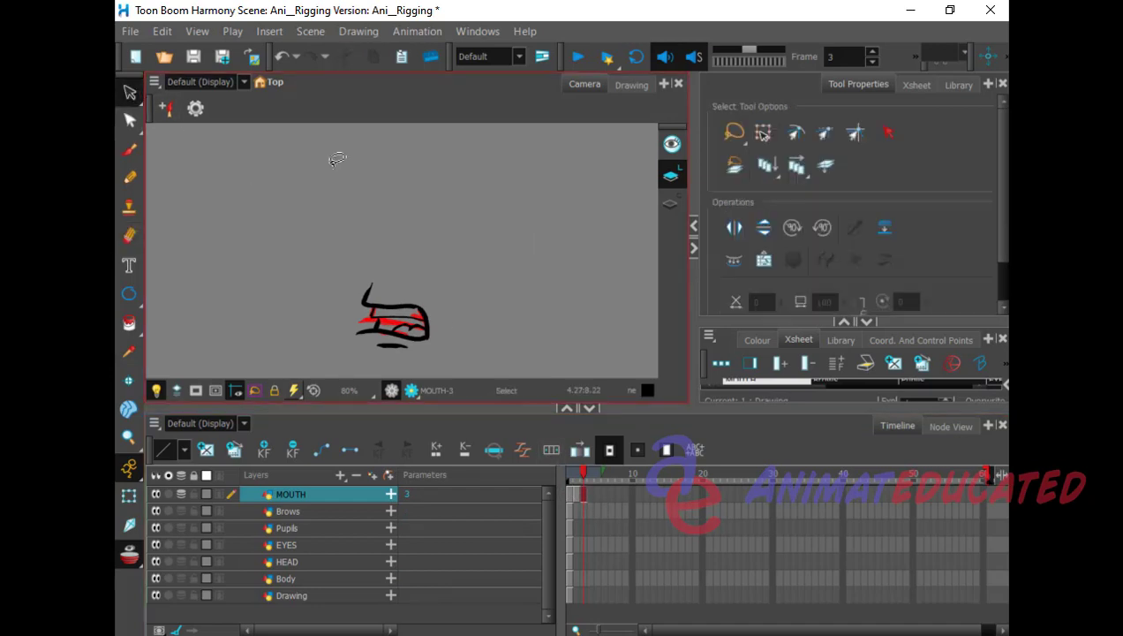
{"action": "mouse_move", "coordinate": [429, 263]}
{"action": "left_mouse_down"}
{"action": "mouse_move", "coordinate": [364, 358]}
{"action": "mouse_move", "coordinate": [439, 269]}
{"action": "left_mouse_up"}
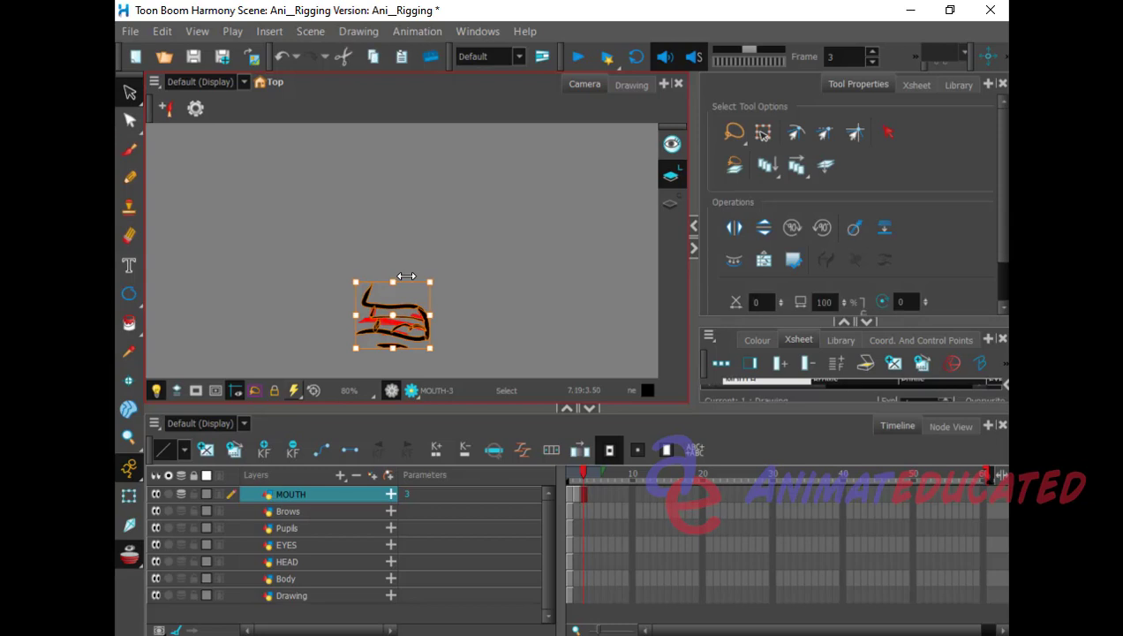
{"action": "left_click", "coordinate": [590, 493]}
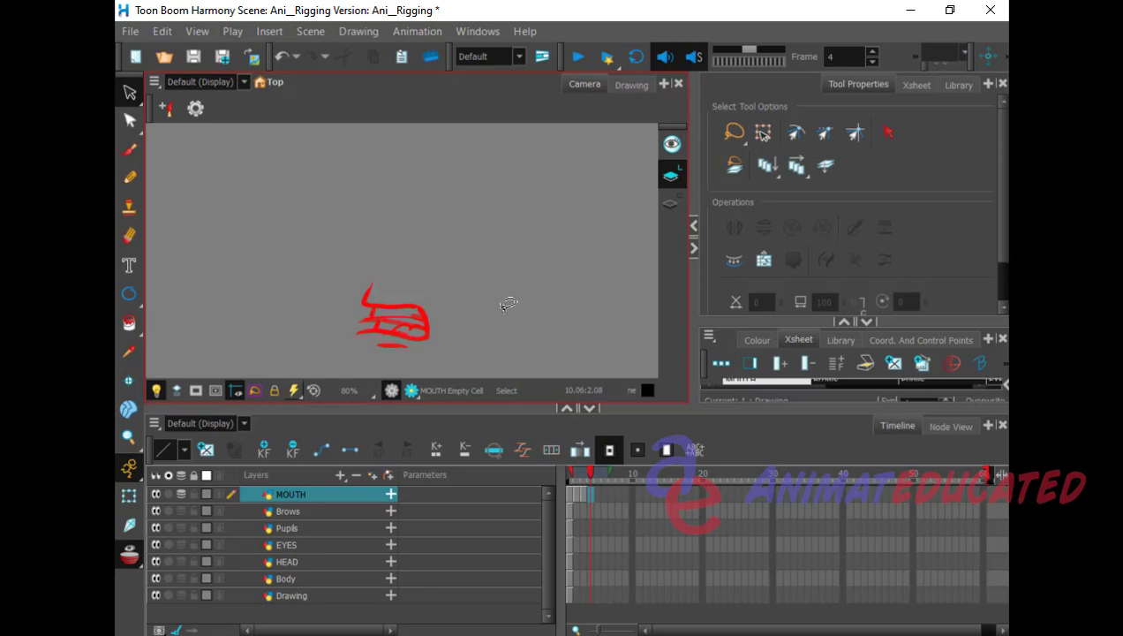
{"action": "key", "text": "ctrl+v"}
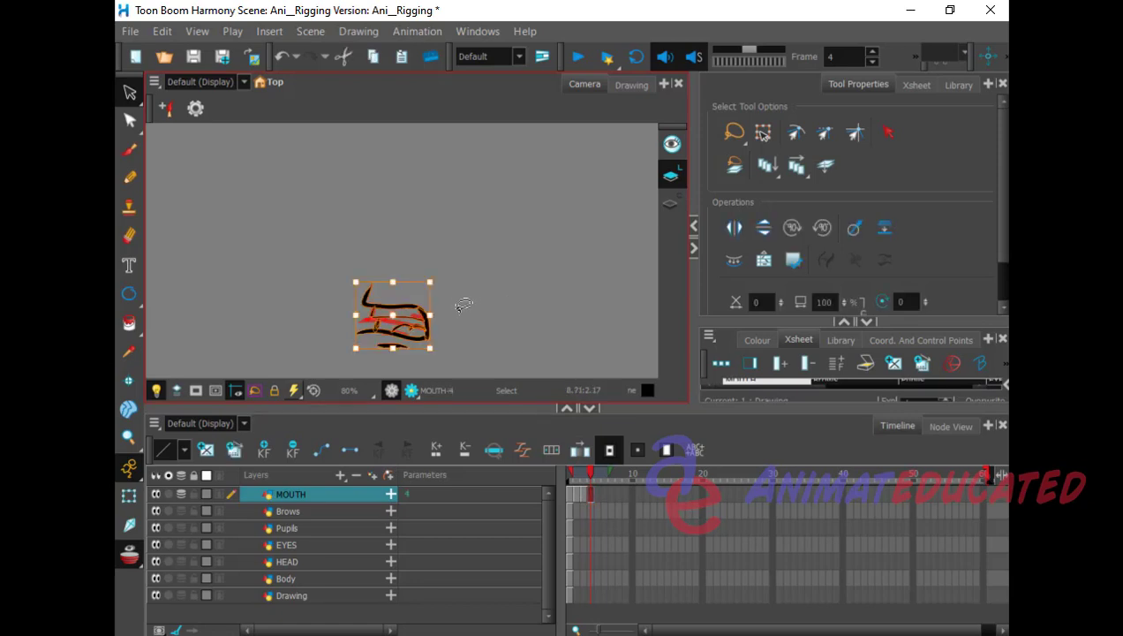
{"action": "left_click", "coordinate": [463, 304]}
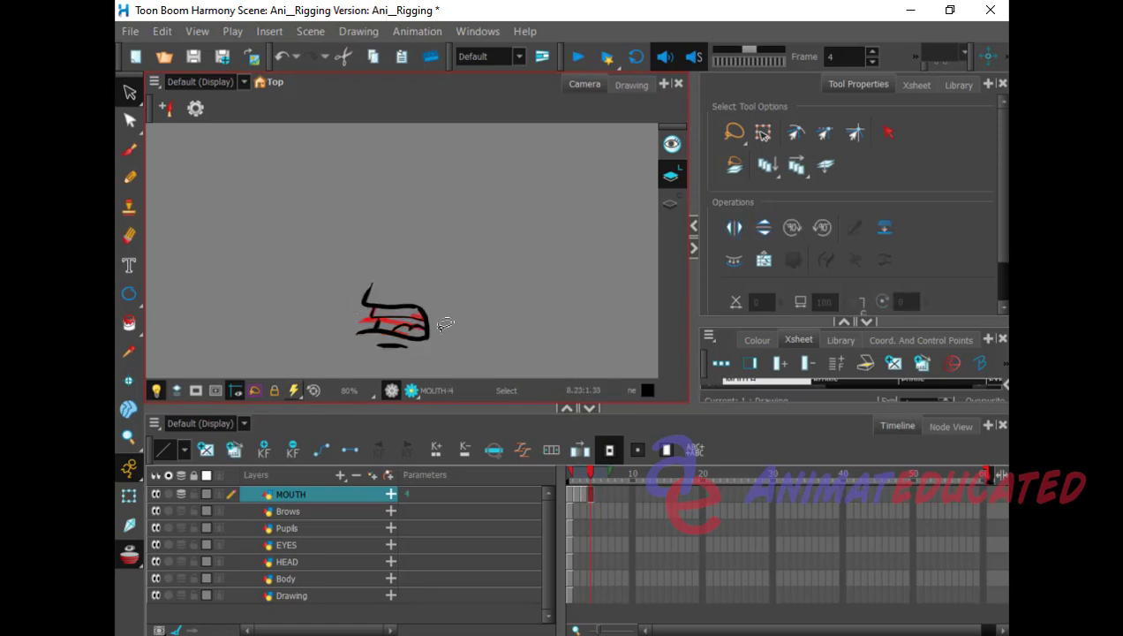
Step: Move the lower mouth edge, tongue lines and lower-lip line in frame 4 down below their position in frame 3
{"action": "mouse_move", "coordinate": [441, 332]}
{"action": "left_mouse_down"}
{"action": "mouse_move", "coordinate": [370, 318]}
{"action": "mouse_move", "coordinate": [404, 347]}
{"action": "mouse_move", "coordinate": [438, 335]}
{"action": "left_mouse_up"}
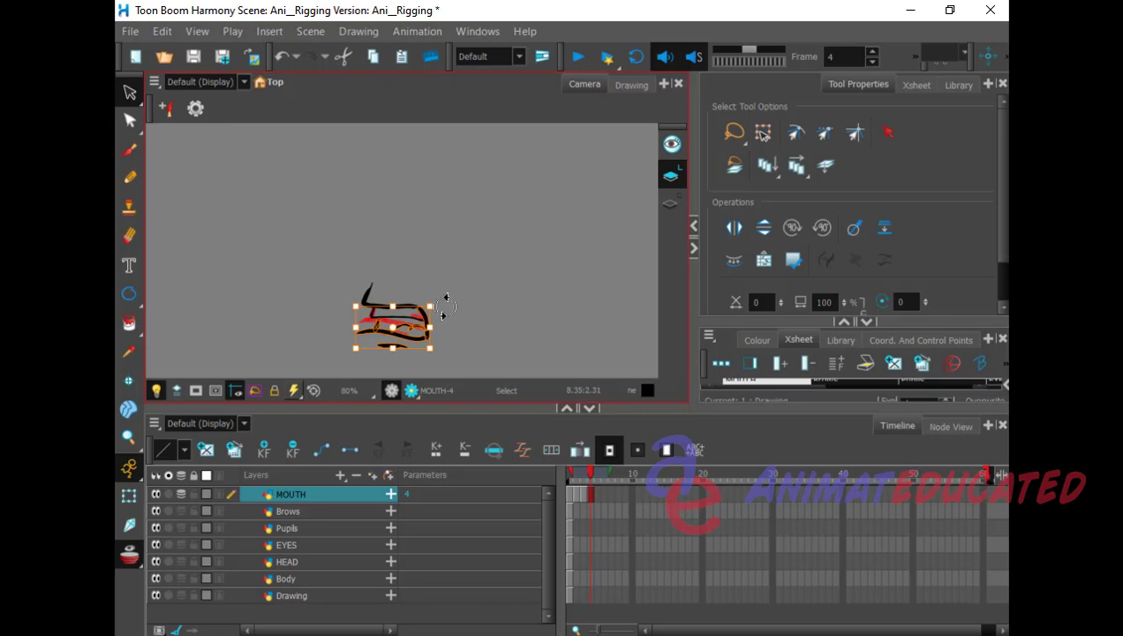
{"action": "key", "text": "Down"}
{"action": "key", "text": "Down"}
{"action": "key", "text": "Down"}
{"action": "key", "text": "Down"}
{"action": "key", "text": "Down"}
{"action": "key", "text": "Down"}
{"action": "key", "text": "Down"}
{"action": "key", "text": "Down"}
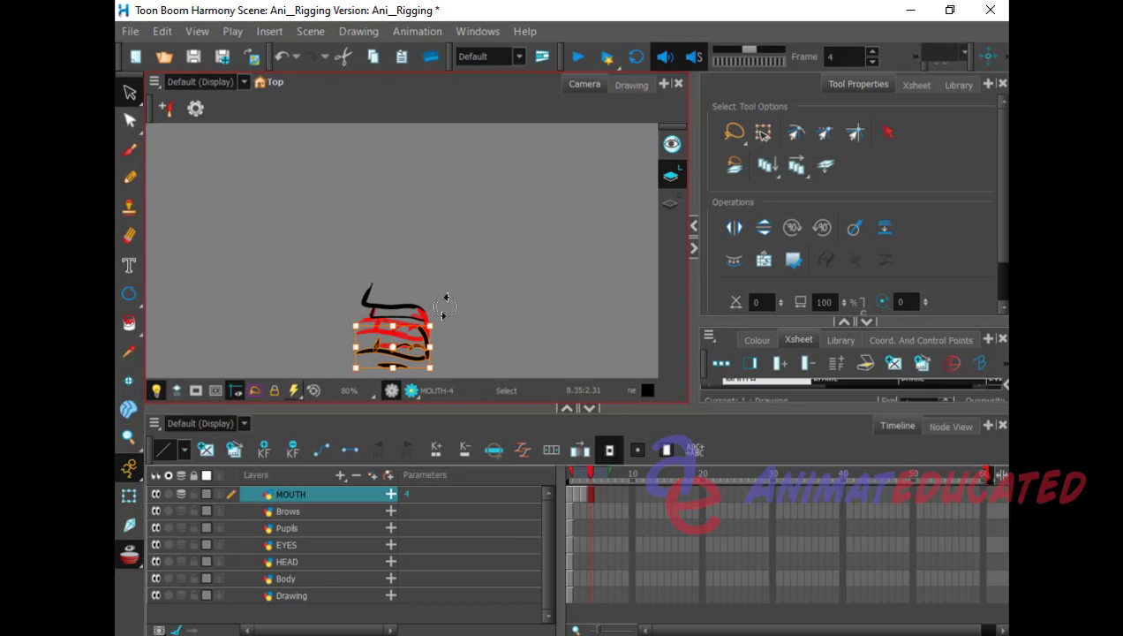
{"action": "left_click", "coordinate": [449, 316]}
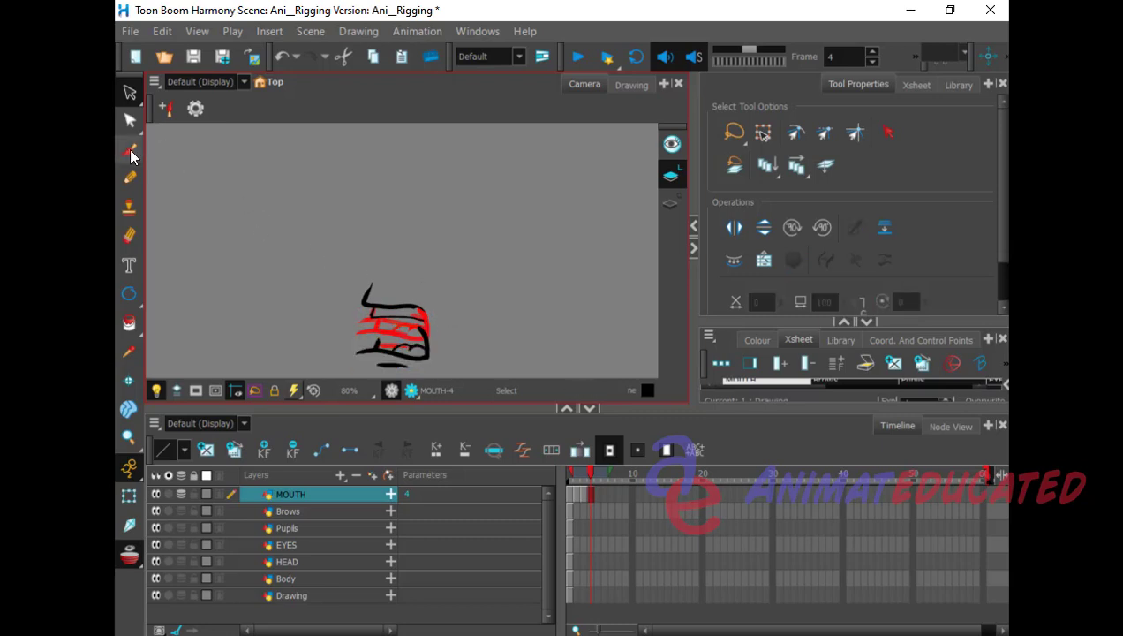
Step: Brush the missing side lines joining the upper and lower parts of the frame 4 mouth, and compare frames 1 to 4
{"action": "left_click", "coordinate": [130, 233]}
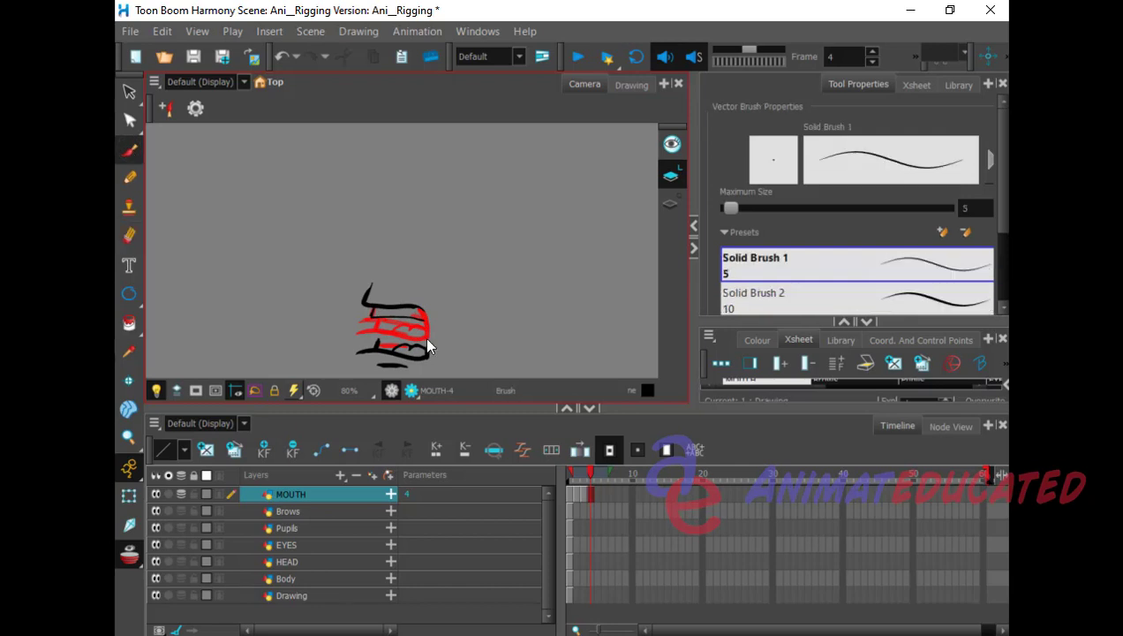
{"action": "key", "text": "alt+b"}
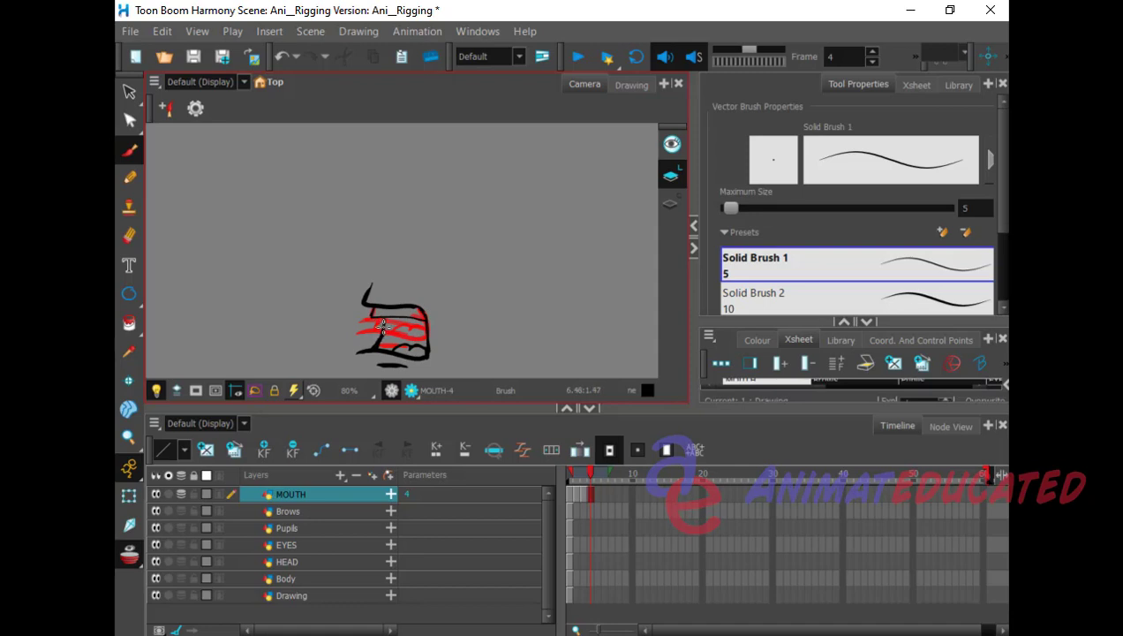
{"action": "left_click", "coordinate": [570, 500]}
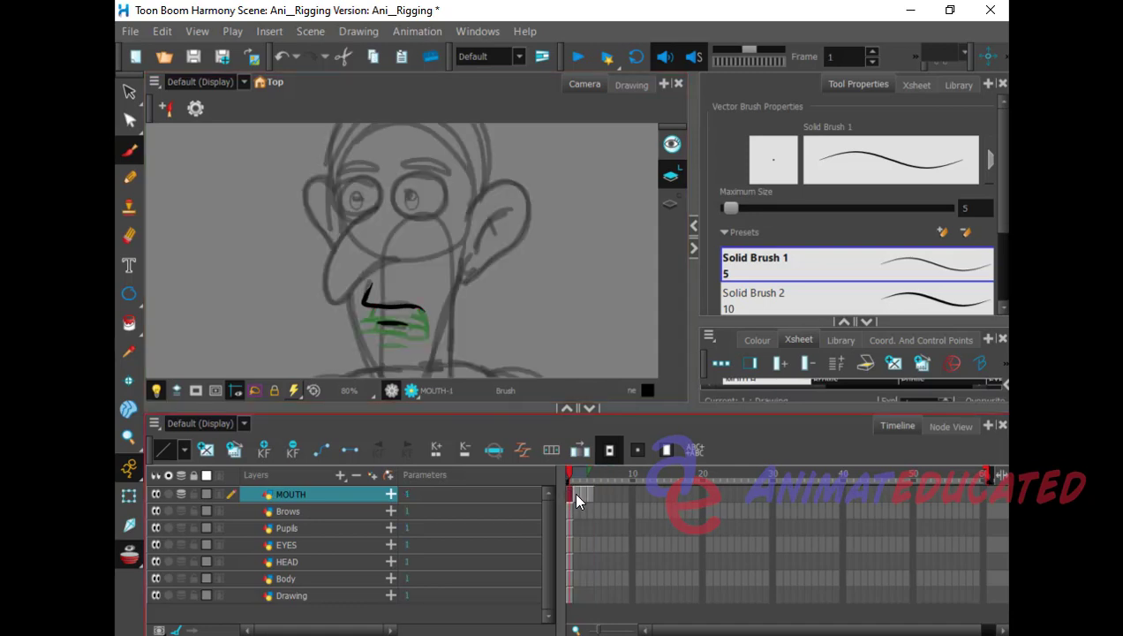
{"action": "left_click", "coordinate": [579, 499]}
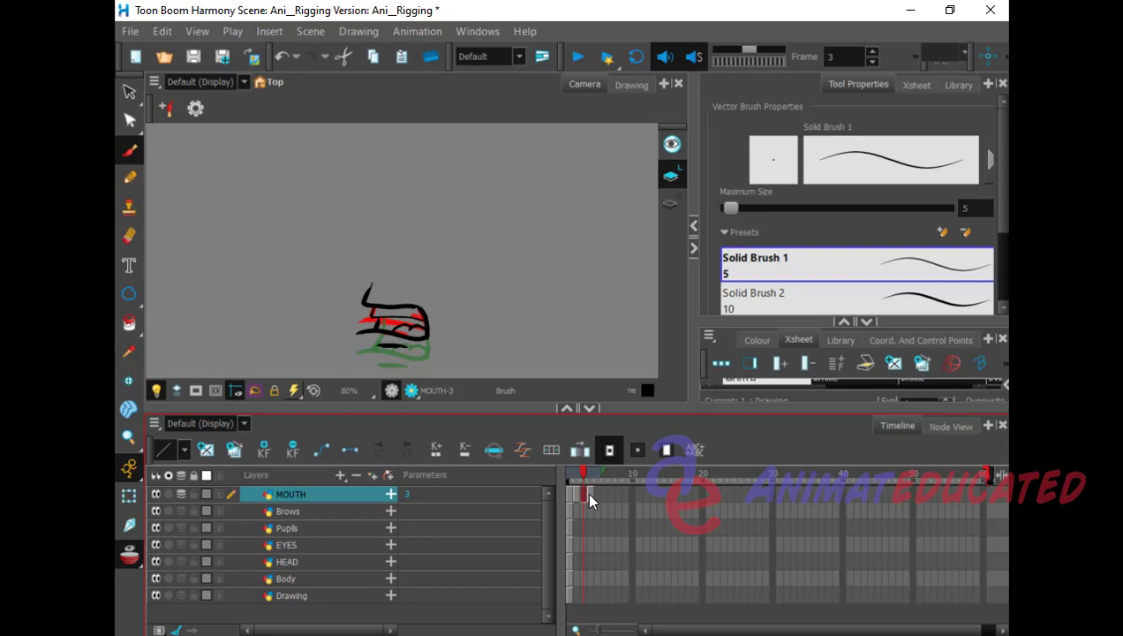
{"action": "left_click", "coordinate": [588, 496]}
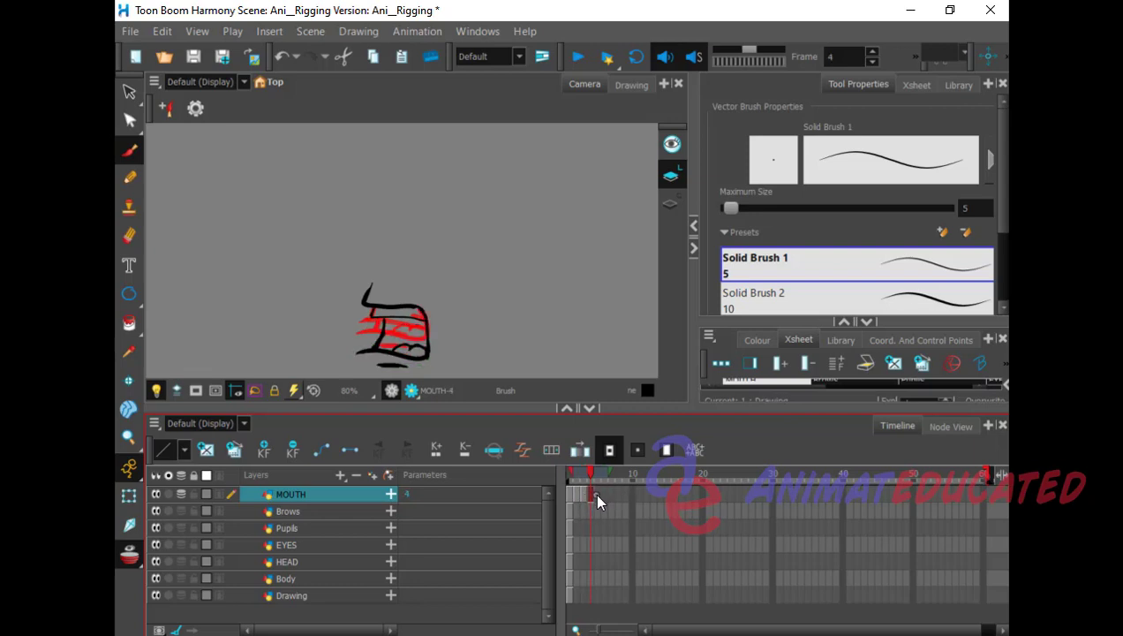
{"action": "left_click", "coordinate": [598, 496]}
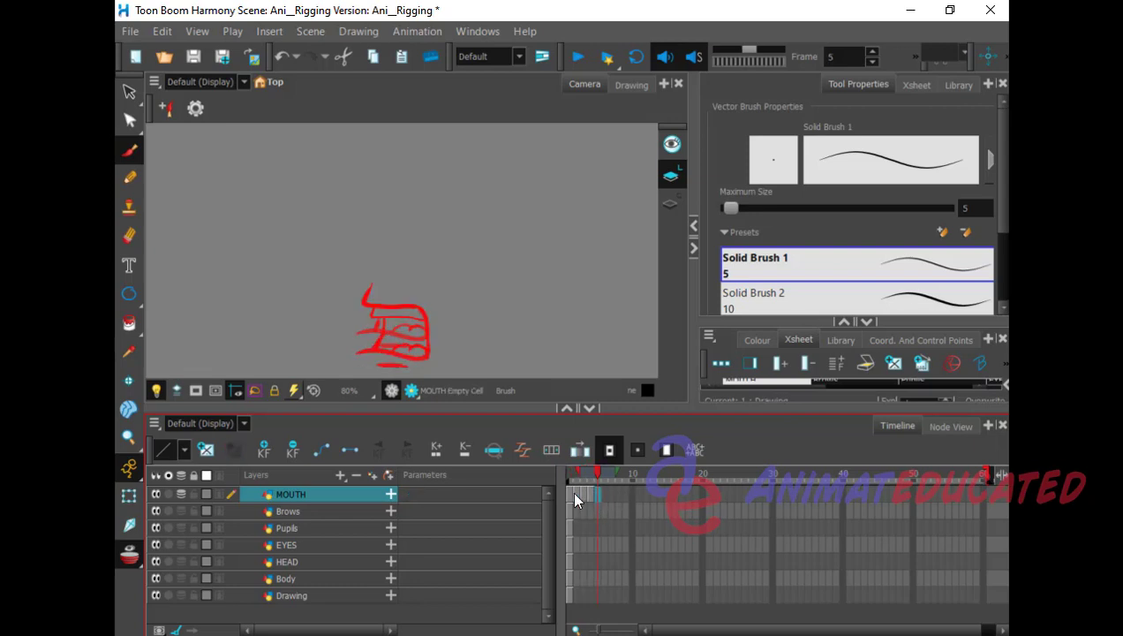
{"action": "left_click_drag", "start_coordinate": [565, 491], "coordinate": [594, 494]}
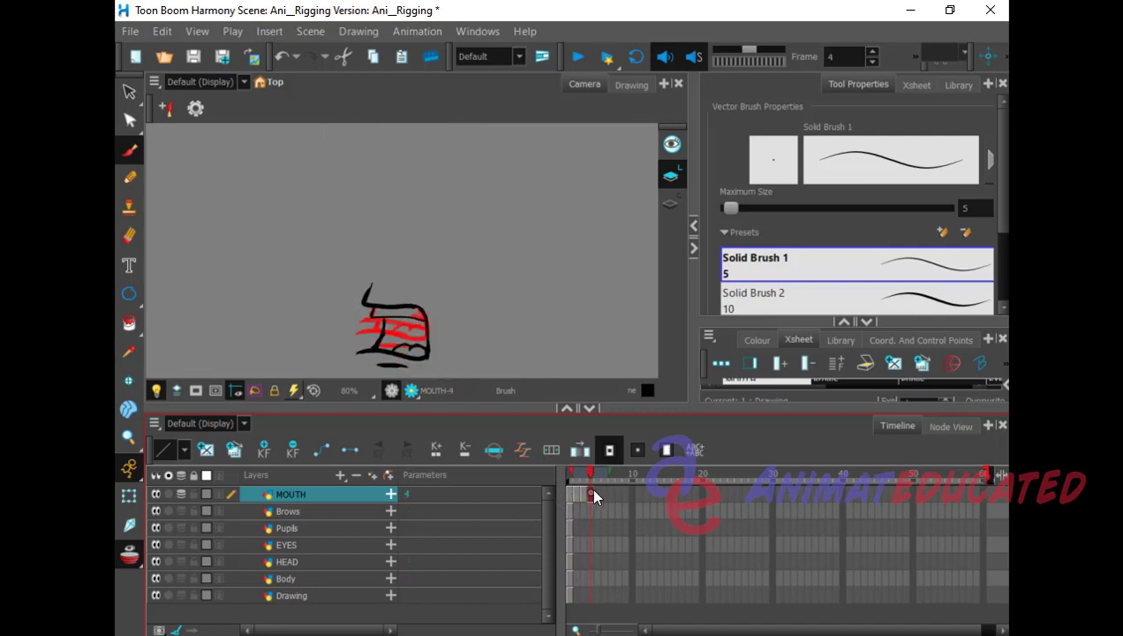
Step: Draw a narrow oval mouth with teeth and tongue lines and a curved lower lip in frame 5, and compare it with frames 3 and 4
{"action": "left_click", "coordinate": [594, 491]}
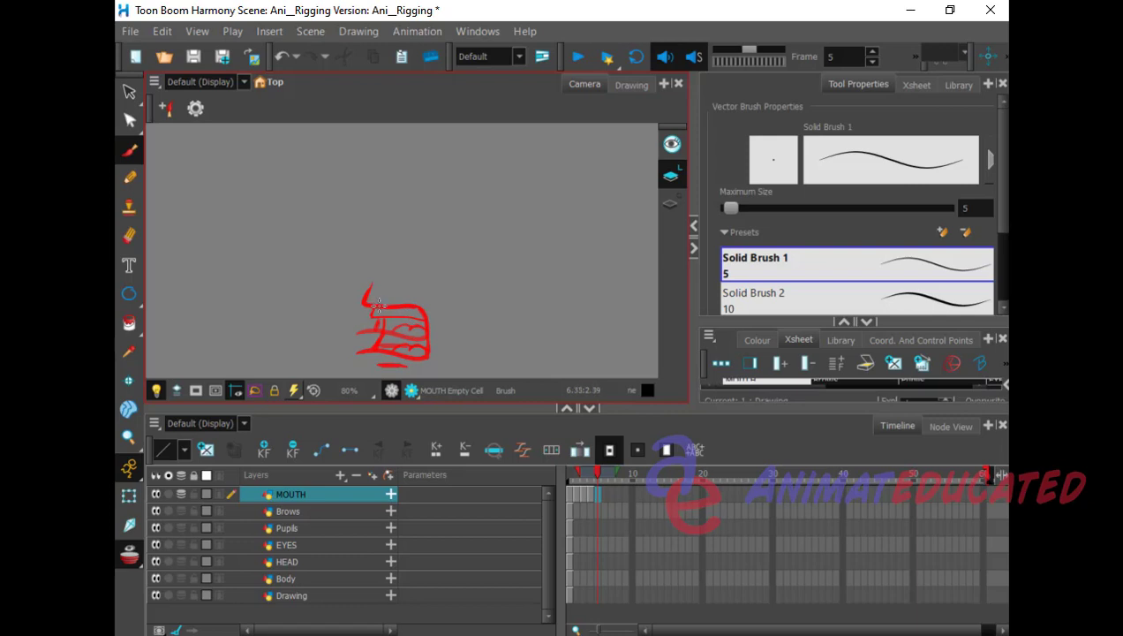
{"action": "mouse_move", "coordinate": [378, 305]}
{"action": "left_mouse_down"}
{"action": "mouse_move", "coordinate": [397, 294]}
{"action": "mouse_move", "coordinate": [409, 318]}
{"action": "mouse_move", "coordinate": [411, 347]}
{"action": "mouse_move", "coordinate": [397, 356]}
{"action": "mouse_move", "coordinate": [376, 335]}
{"action": "mouse_move", "coordinate": [373, 306]}
{"action": "mouse_move", "coordinate": [389, 287]}
{"action": "left_mouse_up"}
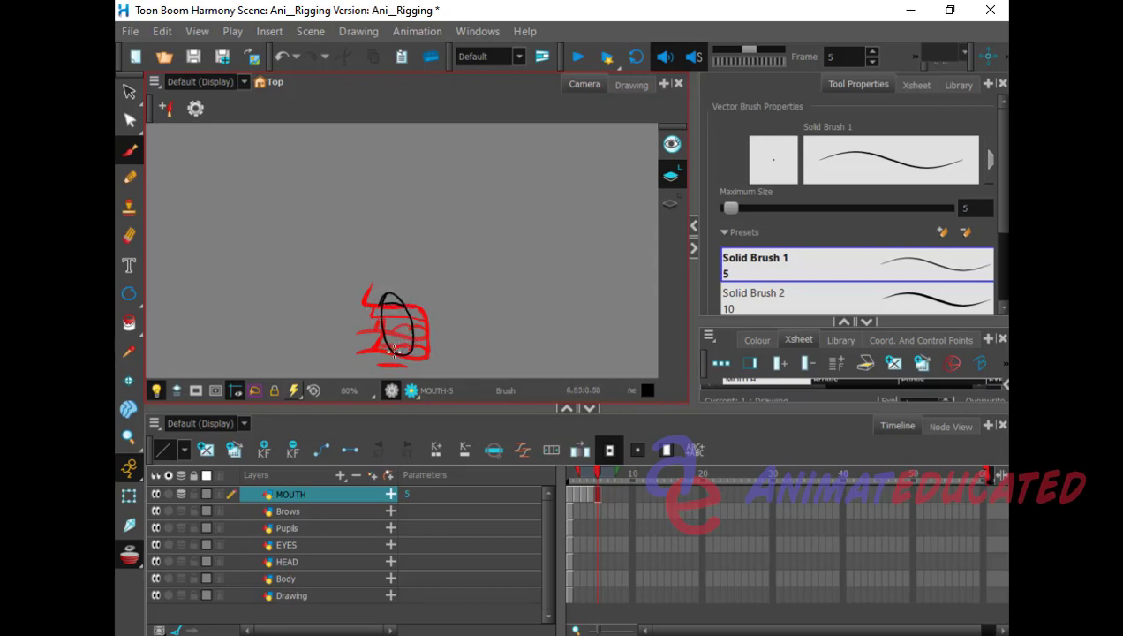
{"action": "mouse_move", "coordinate": [394, 349]}
{"action": "left_mouse_down"}
{"action": "mouse_move", "coordinate": [422, 351]}
{"action": "mouse_move", "coordinate": [386, 363]}
{"action": "mouse_move", "coordinate": [420, 357]}
{"action": "left_mouse_up"}
{"action": "left_click", "coordinate": [128, 234]}
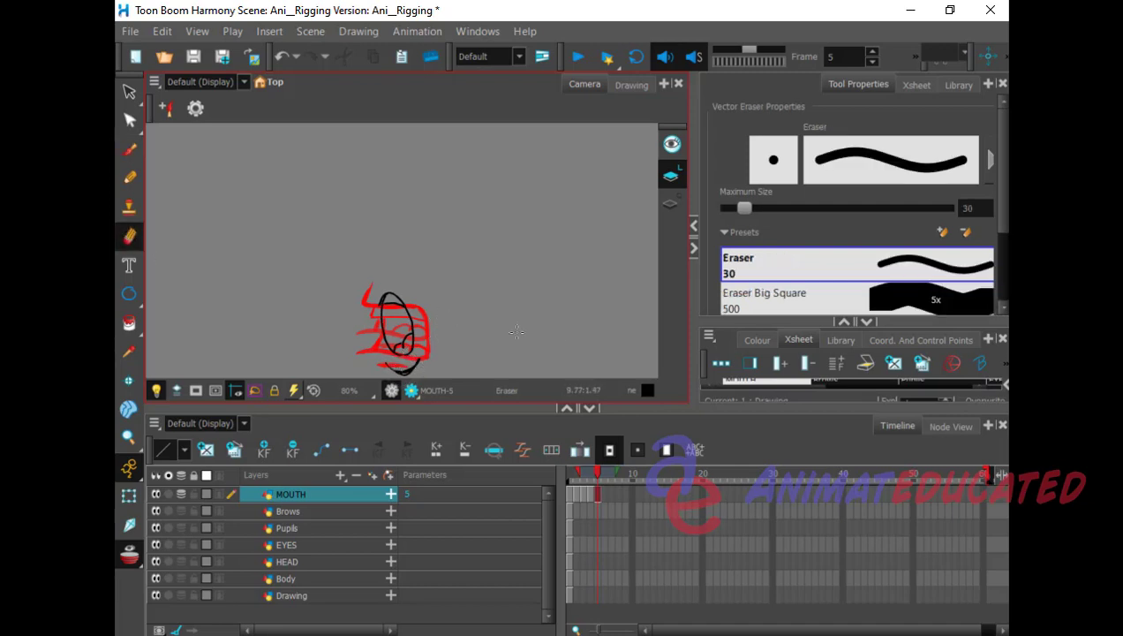
{"action": "left_click", "coordinate": [582, 496]}
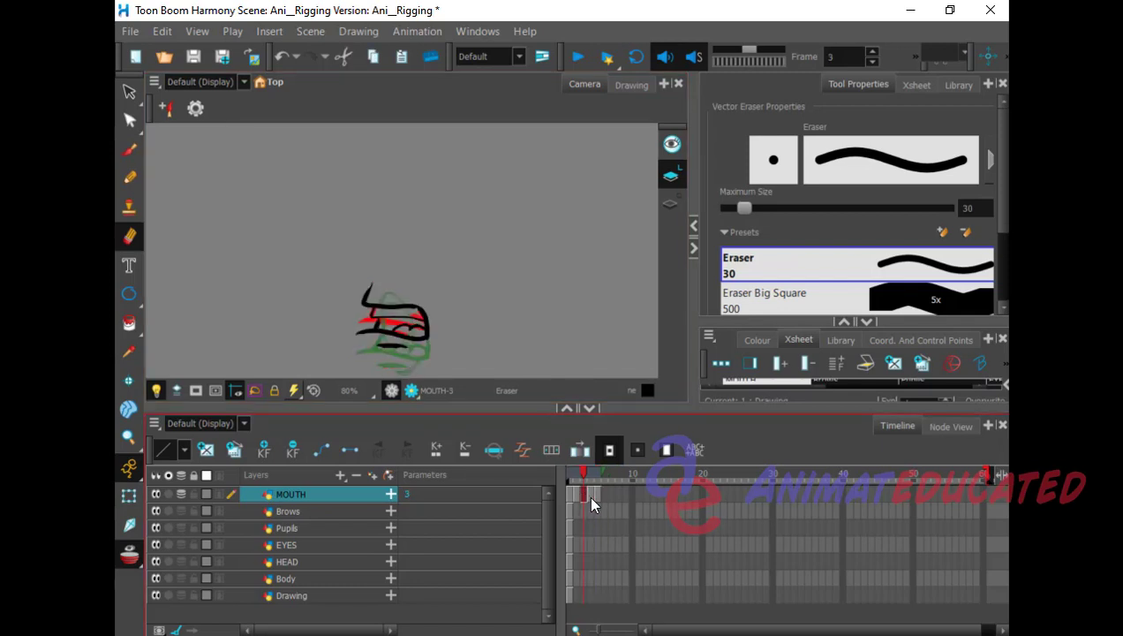
{"action": "left_click", "coordinate": [591, 497]}
{"action": "left_click", "coordinate": [596, 496]}
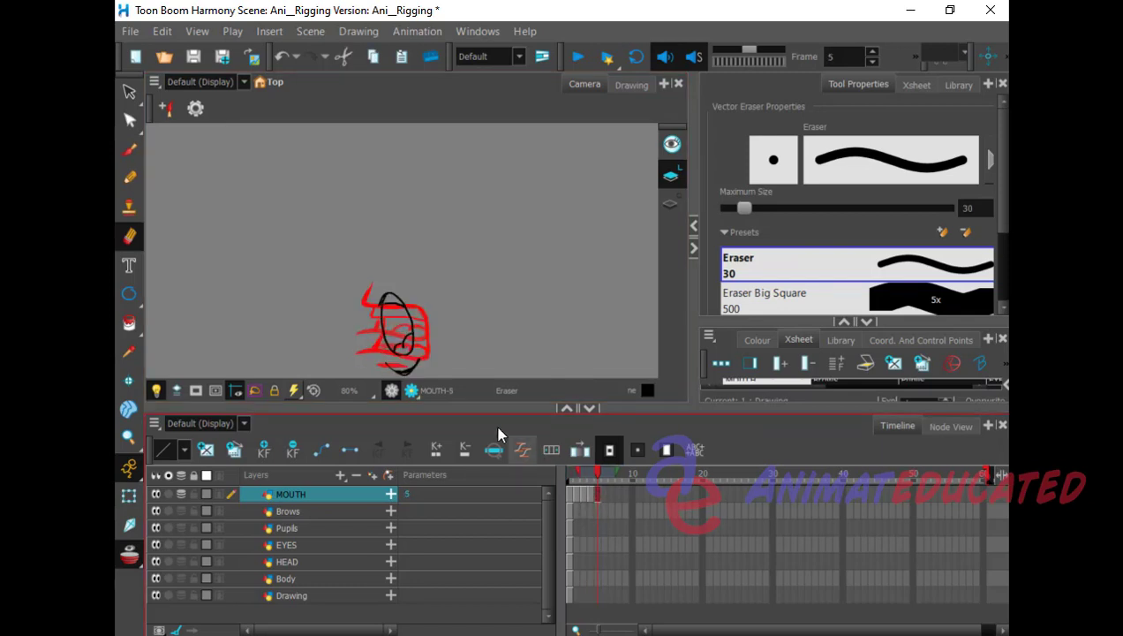
Step: Compare the oval mouth in frame 5 with the wide open mouth in frame 4 of the MOUTH layer
{"action": "left_click", "coordinate": [130, 151]}
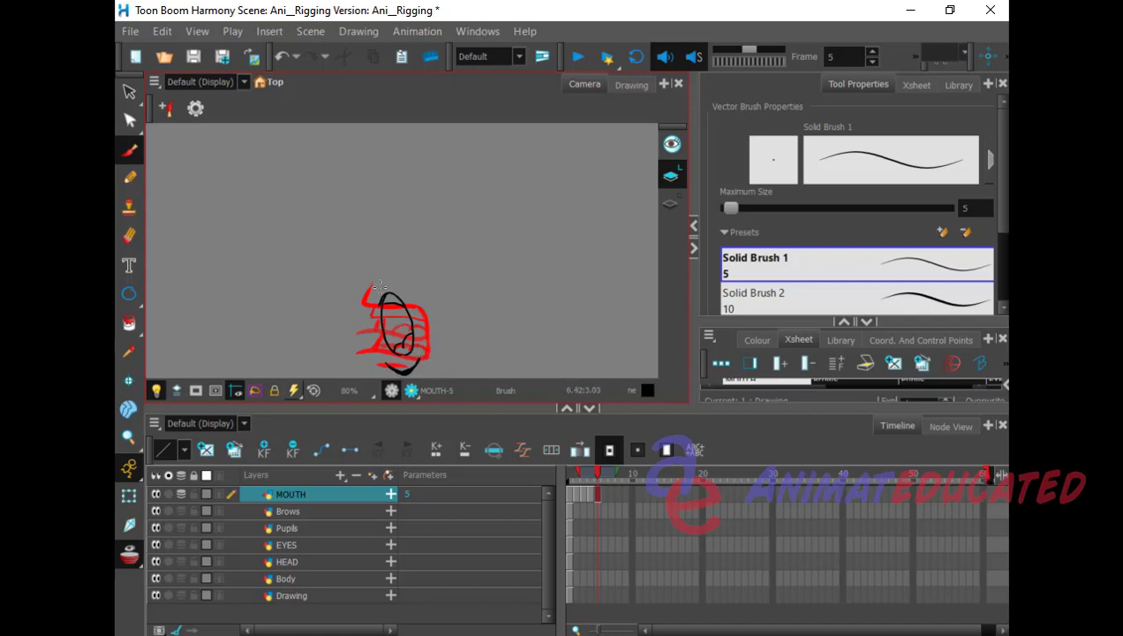
{"action": "left_click", "coordinate": [128, 236]}
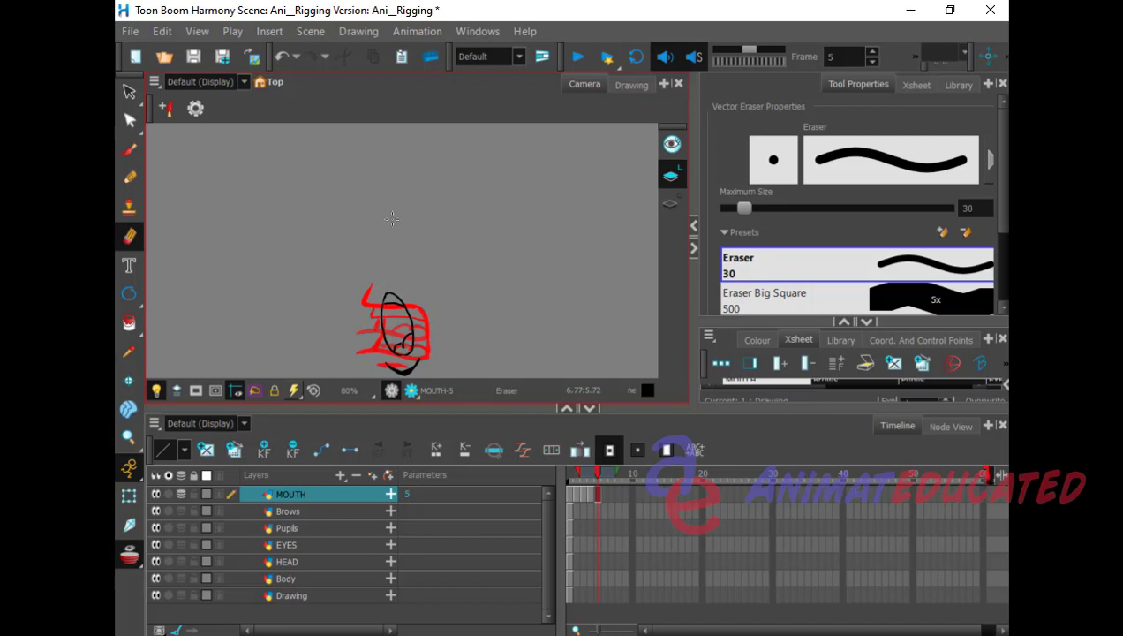
{"action": "left_click", "coordinate": [591, 492]}
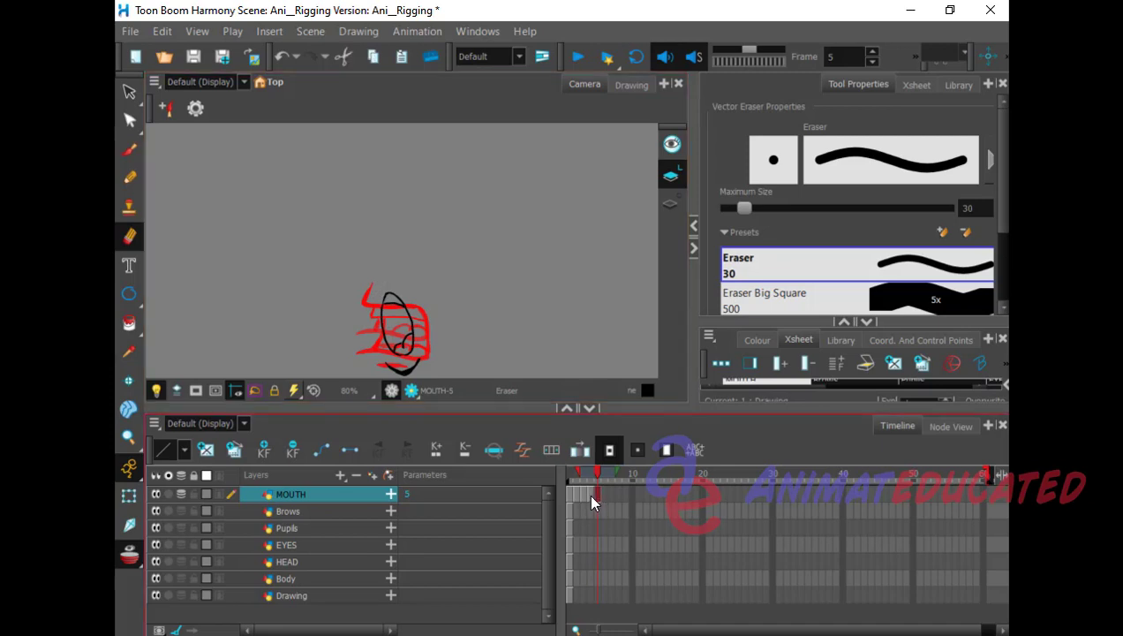
{"action": "left_click", "coordinate": [591, 494]}
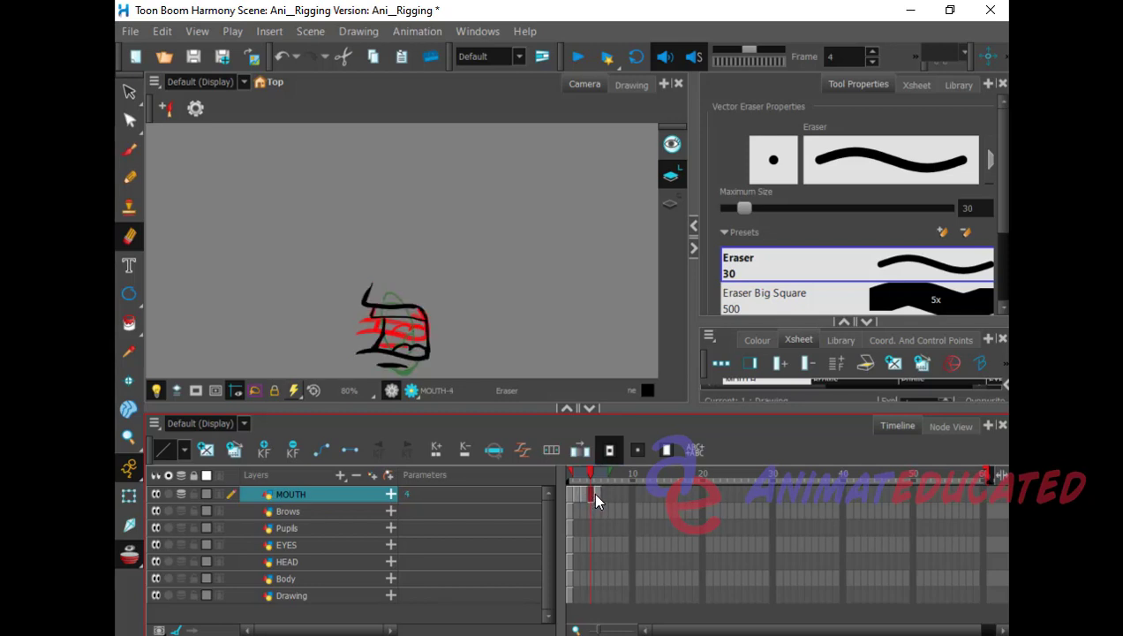
{"action": "left_click", "coordinate": [594, 493]}
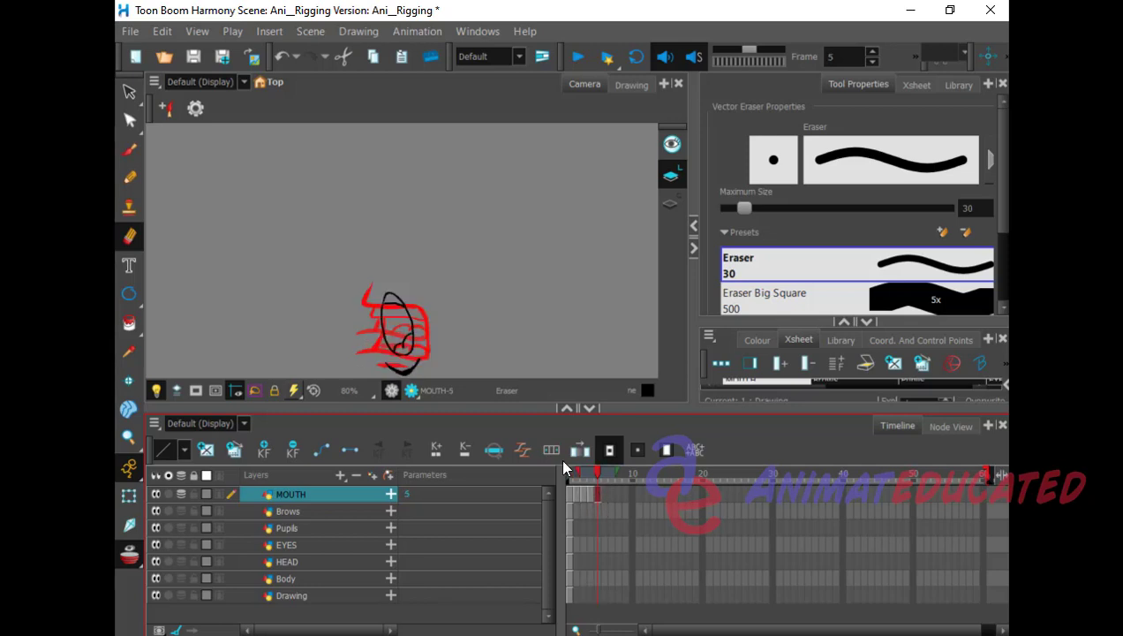
Step: Copy the oval mouth from frame 5 into frame 6 and delete the upper teeth line from the copy
{"action": "left_click", "coordinate": [129, 91]}
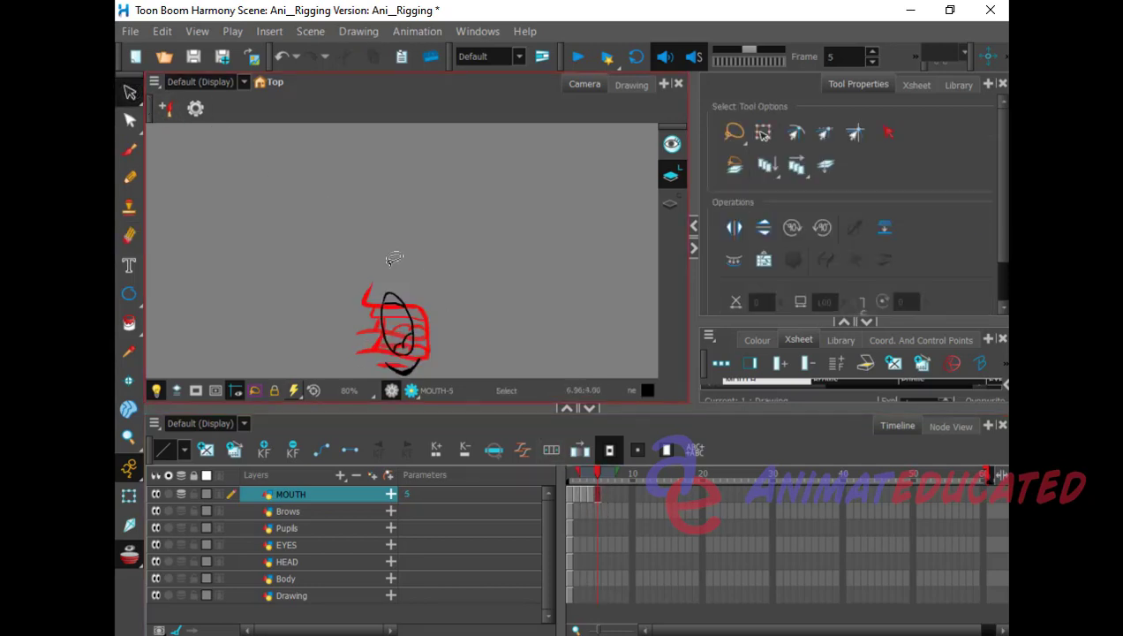
{"action": "mouse_move", "coordinate": [394, 258]}
{"action": "left_mouse_down"}
{"action": "mouse_move", "coordinate": [450, 328]}
{"action": "mouse_move", "coordinate": [407, 252]}
{"action": "left_mouse_up"}
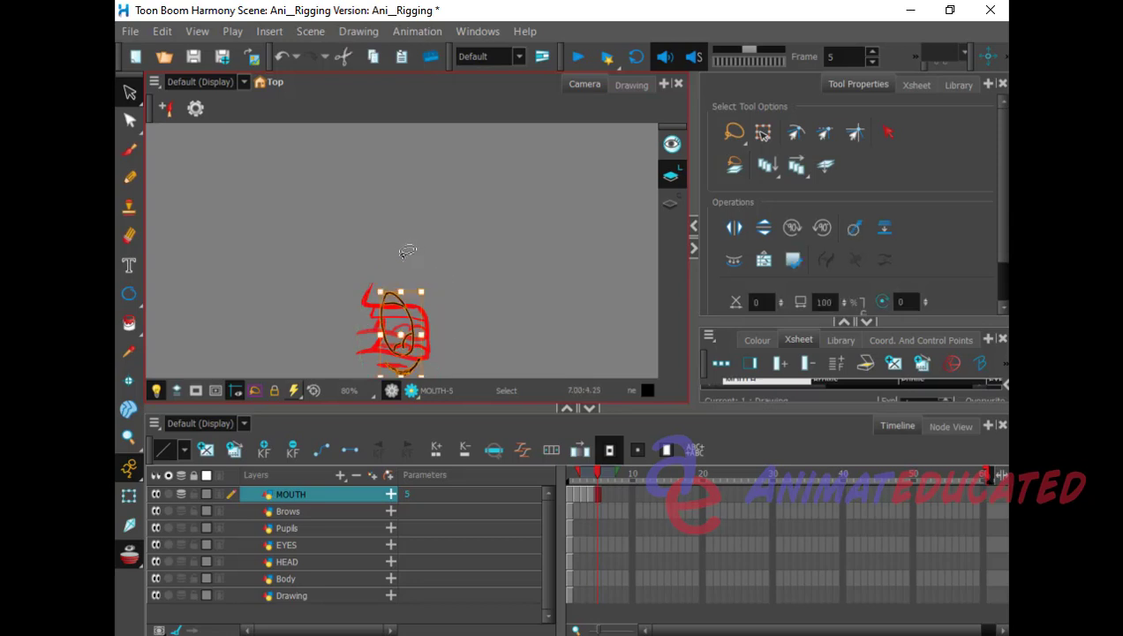
{"action": "left_click", "coordinate": [602, 493]}
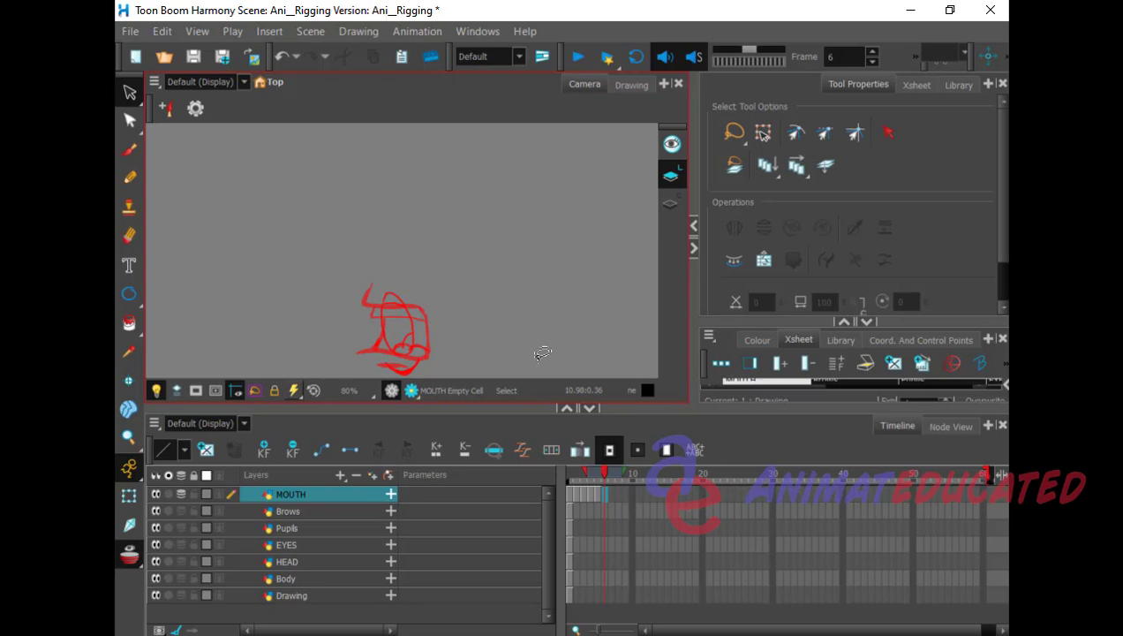
{"action": "key", "text": "ctrl+v"}
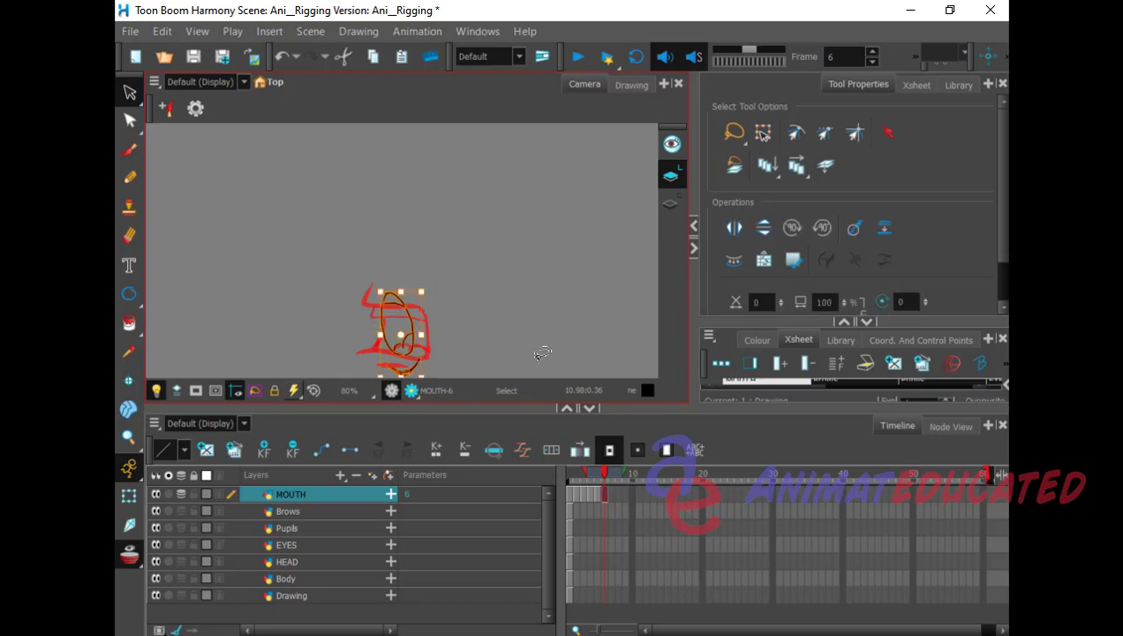
{"action": "left_click", "coordinate": [454, 273]}
{"action": "left_click", "coordinate": [393, 292]}
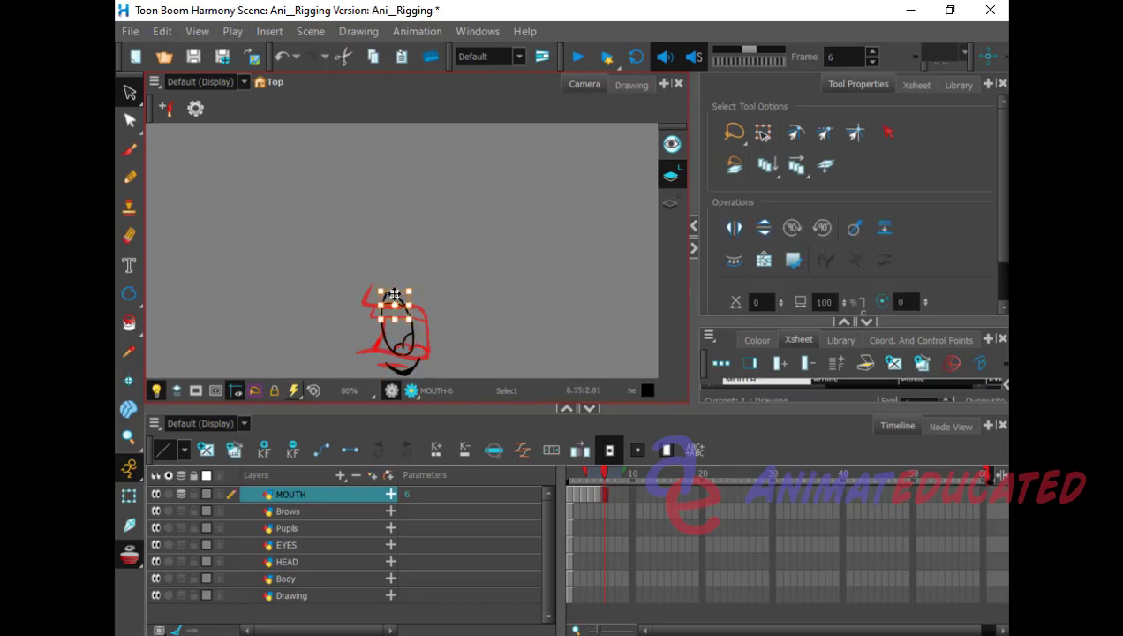
{"action": "key", "text": "Delete"}
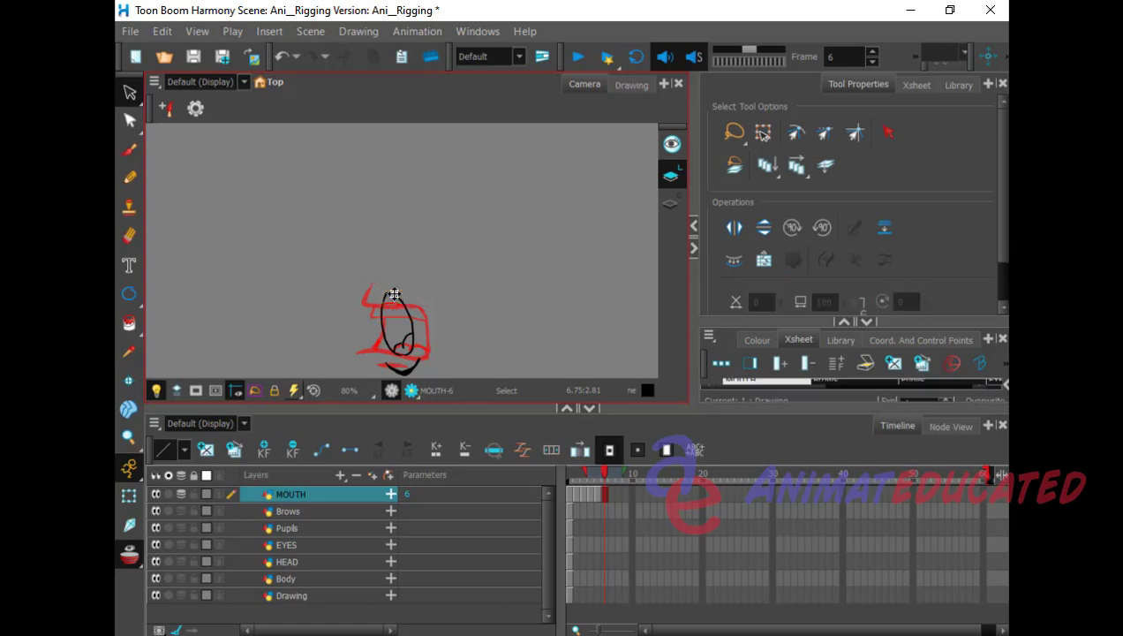
{"action": "left_click", "coordinate": [595, 492]}
Step: Draw a small round mouth with a curved lower-lip line in frame 7 using Solid Brush 1 at size 5, and compare it with frame 6
{"action": "left_click", "coordinate": [609, 496]}
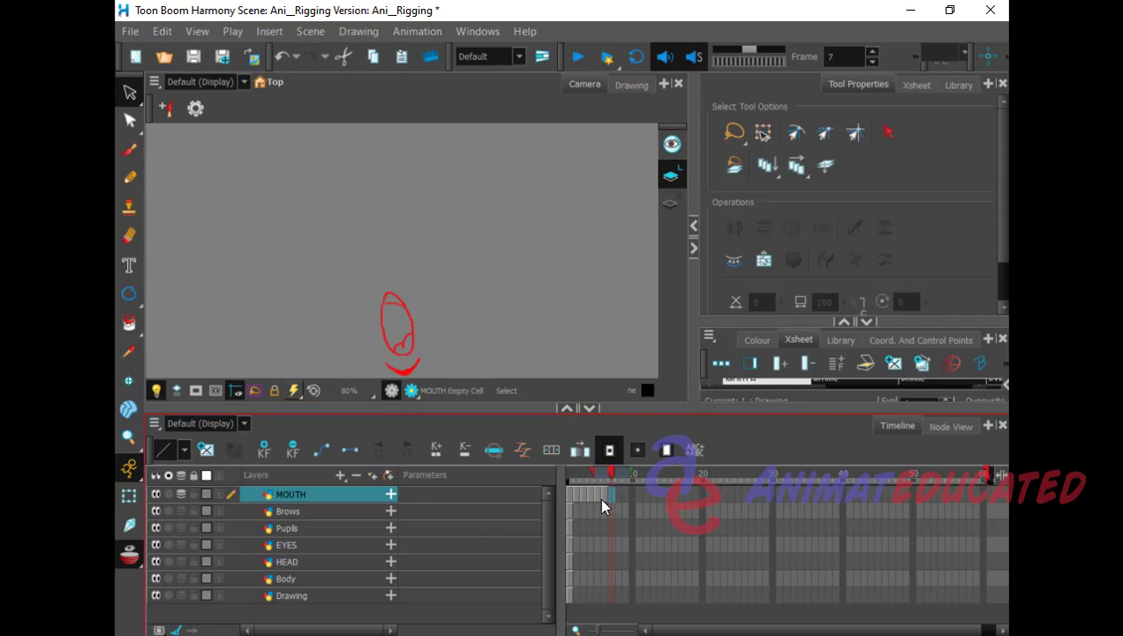
{"action": "left_click", "coordinate": [129, 151]}
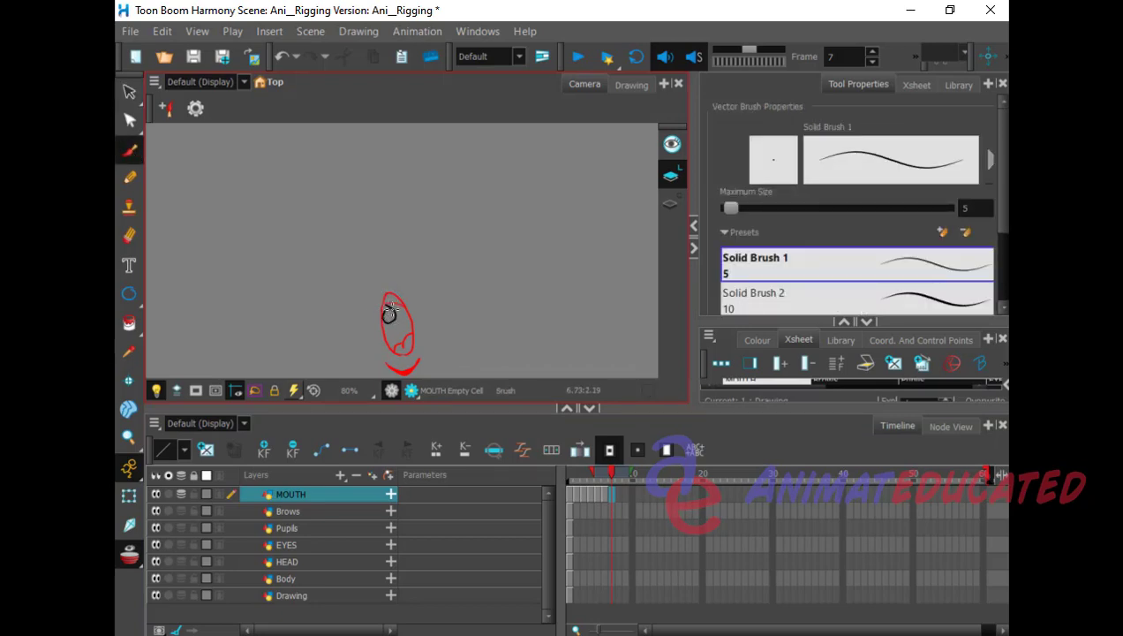
{"action": "mouse_move", "coordinate": [392, 309]}
{"action": "left_mouse_down"}
{"action": "mouse_move", "coordinate": [393, 333]}
{"action": "mouse_move", "coordinate": [400, 323]}
{"action": "mouse_move", "coordinate": [380, 331]}
{"action": "mouse_move", "coordinate": [396, 333]}
{"action": "left_mouse_up"}
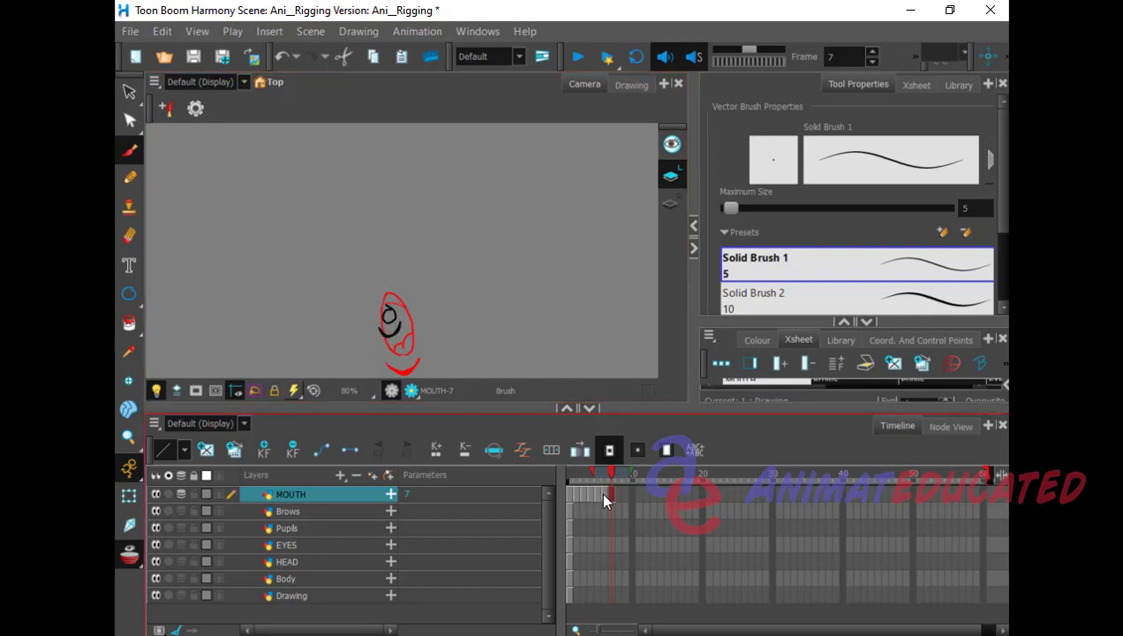
{"action": "left_click", "coordinate": [604, 496]}
{"action": "left_click", "coordinate": [608, 497]}
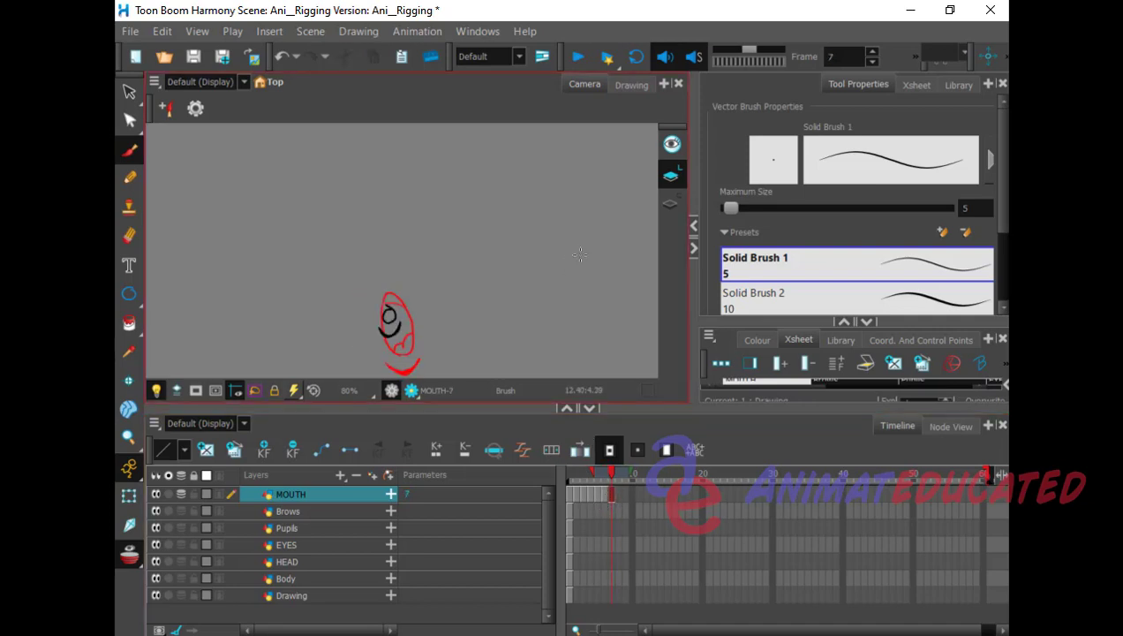
{"action": "mouse_move", "coordinate": [583, 241]}
{"action": "left_mouse_down"}
{"action": "mouse_move", "coordinate": [558, 250]}
{"action": "mouse_move", "coordinate": [565, 272]}
{"action": "mouse_move", "coordinate": [599, 279]}
{"action": "mouse_move", "coordinate": [567, 267]}
{"action": "mouse_move", "coordinate": [569, 250]}
{"action": "mouse_move", "coordinate": [595, 282]}
{"action": "left_mouse_up"}
{"action": "left_click", "coordinate": [130, 91]}
{"action": "left_click_drag", "start_coordinate": [582, 212], "coordinate": [579, 227]}
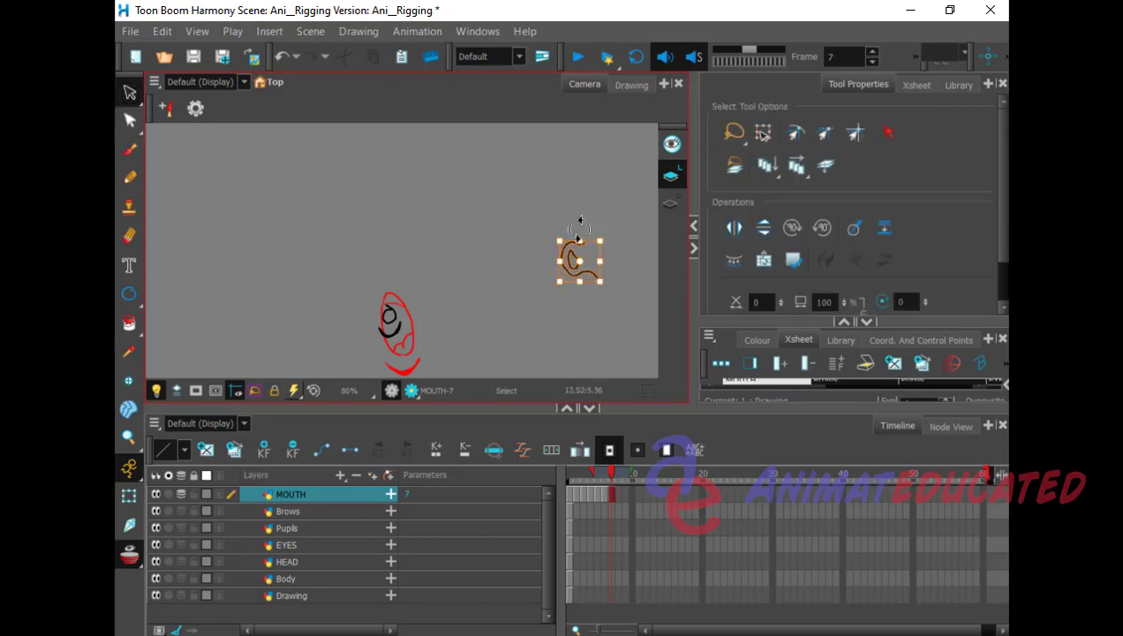
{"action": "key", "text": "Delete"}
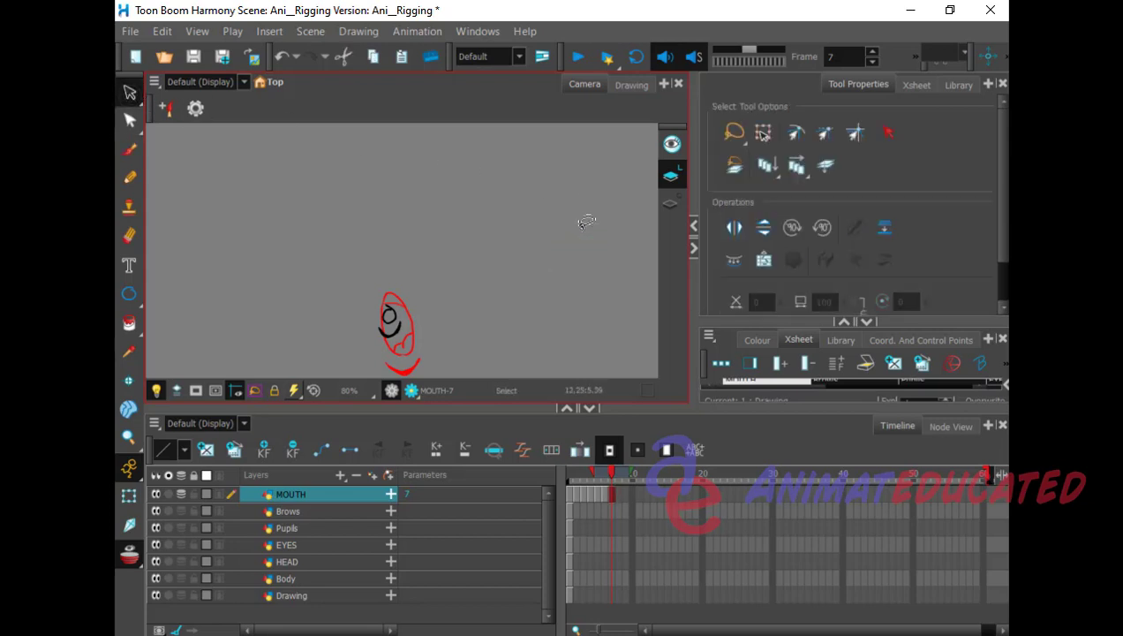
Step: Flip between frames 6 and 7 to check the small round mouth against the oval one
{"action": "left_click", "coordinate": [596, 502]}
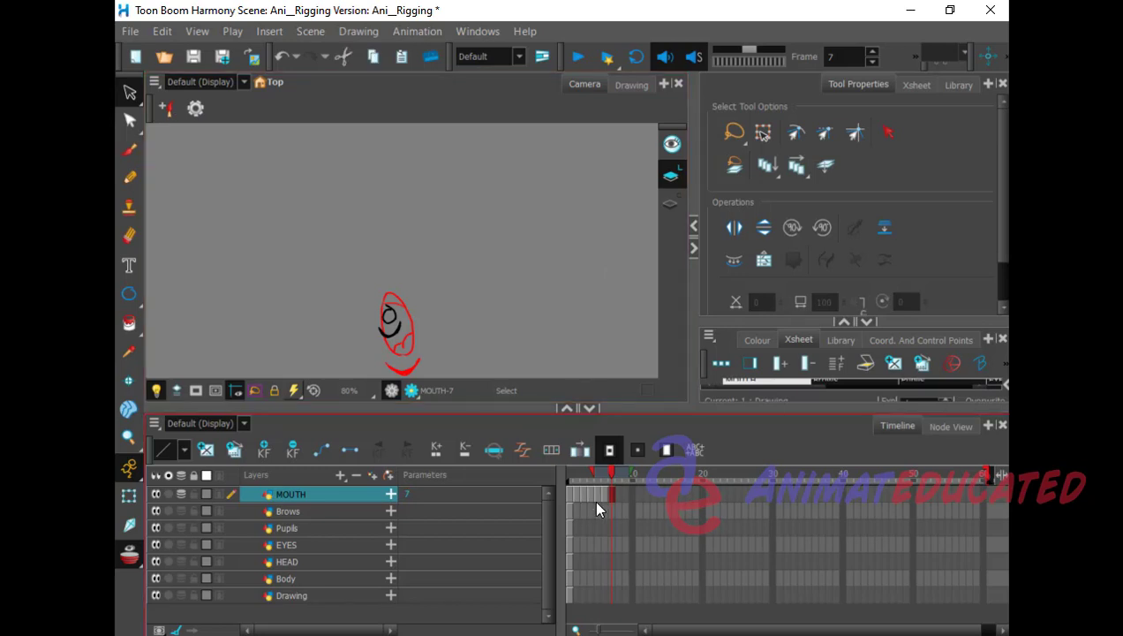
{"action": "left_click", "coordinate": [603, 502]}
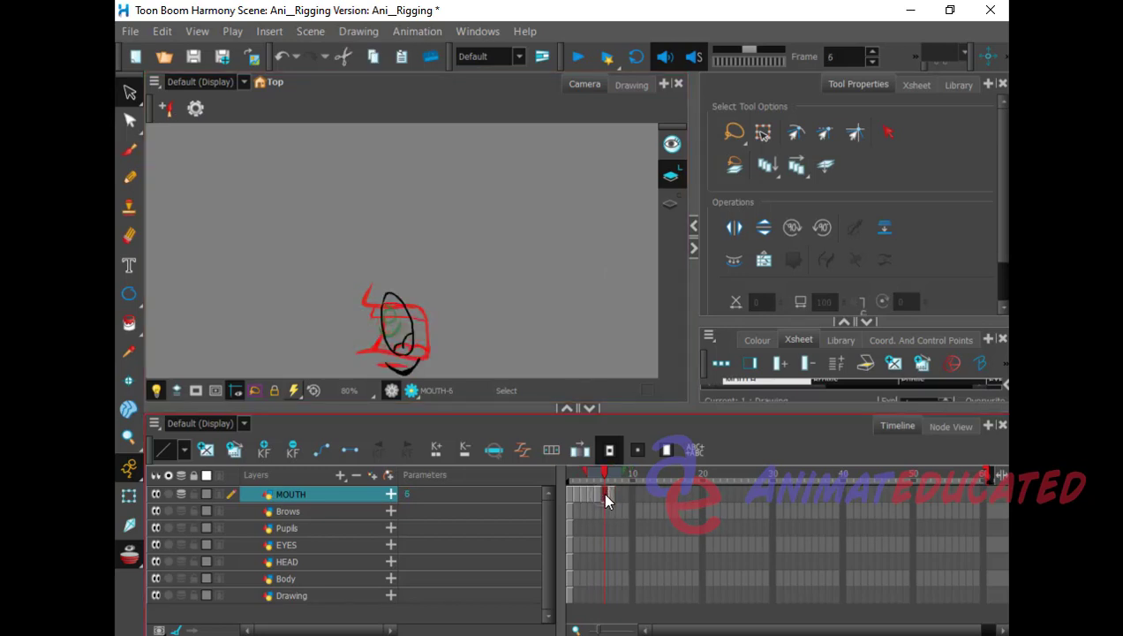
{"action": "left_click", "coordinate": [608, 501]}
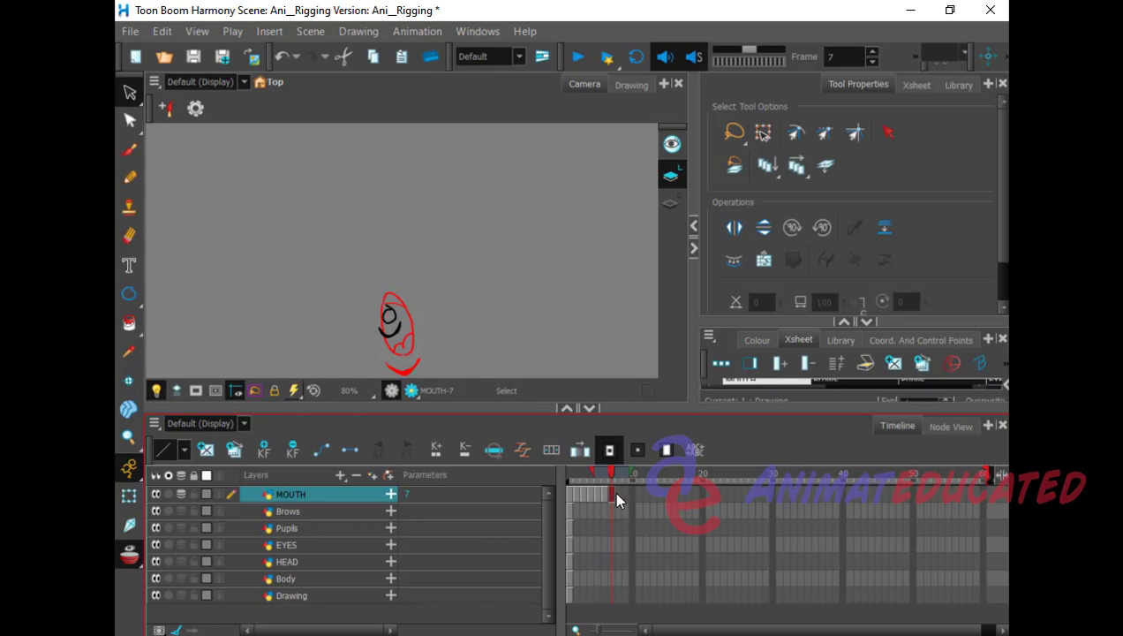
Step: Draw a small puckered mouth with a curved outer line in frame 8 using Solid Brush 1 at size 5, and compare it with frame 7
{"action": "left_click", "coordinate": [616, 494]}
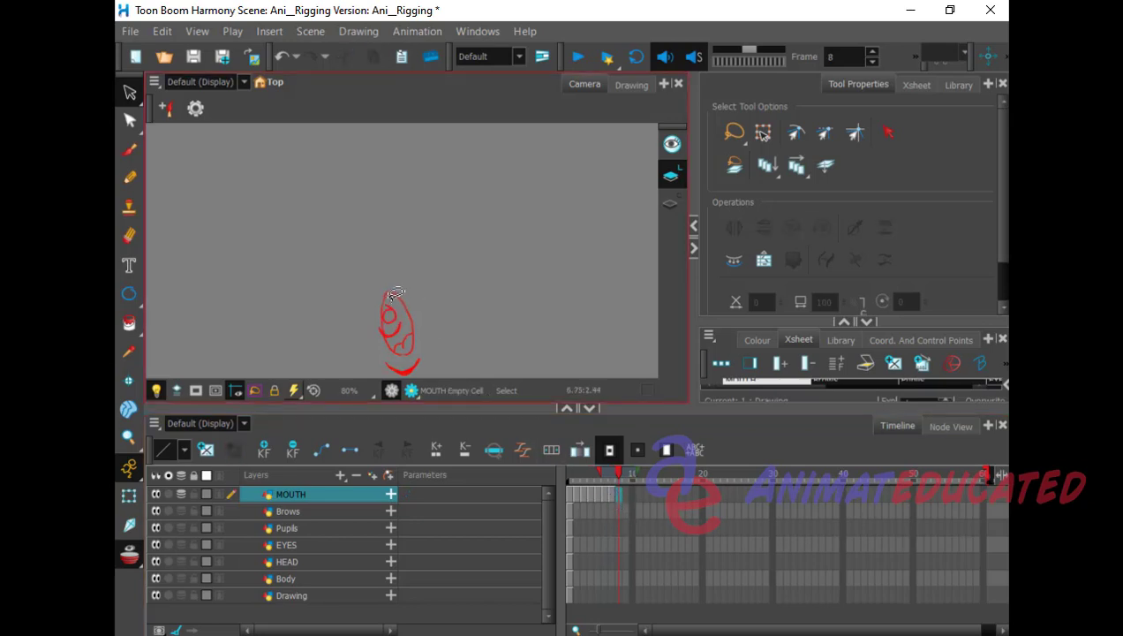
{"action": "left_click", "coordinate": [128, 150]}
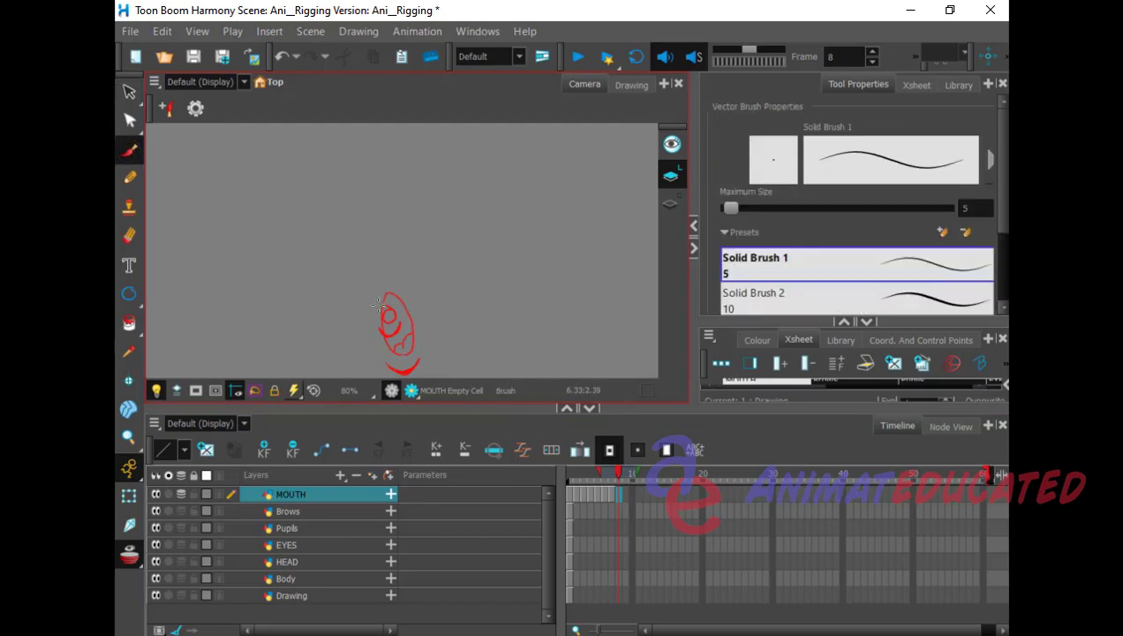
{"action": "mouse_move", "coordinate": [380, 304]}
{"action": "left_mouse_down"}
{"action": "mouse_move", "coordinate": [367, 331]}
{"action": "mouse_move", "coordinate": [386, 335]}
{"action": "mouse_move", "coordinate": [368, 322]}
{"action": "mouse_move", "coordinate": [368, 303]}
{"action": "mouse_move", "coordinate": [387, 285]}
{"action": "left_mouse_up"}
{"action": "left_click", "coordinate": [609, 494]}
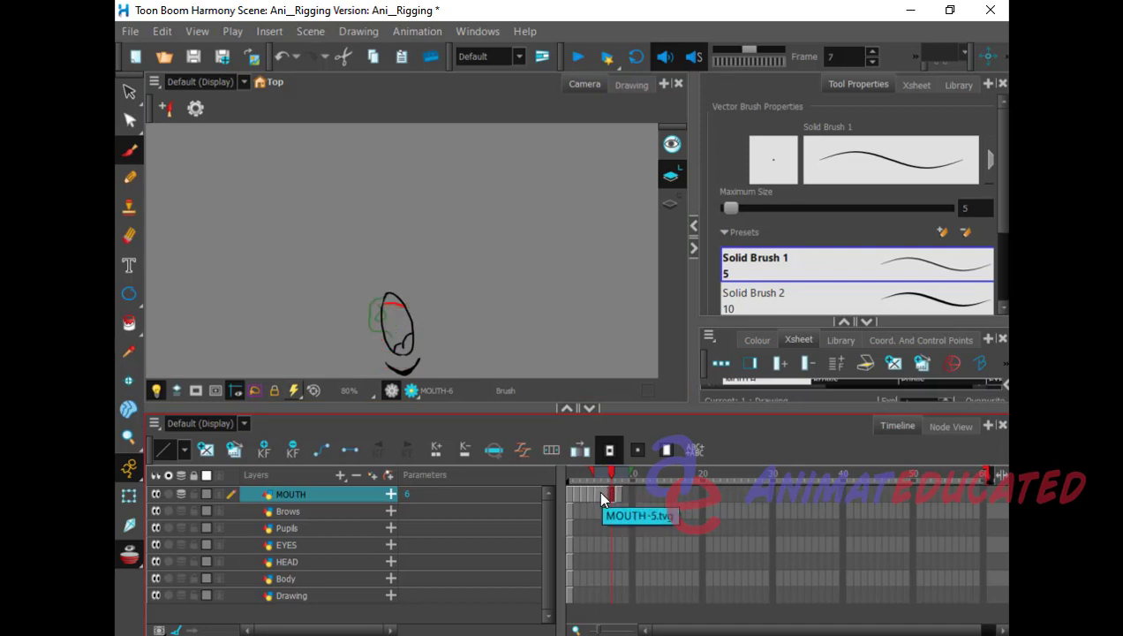
{"action": "key", "text": "ctrl+z"}
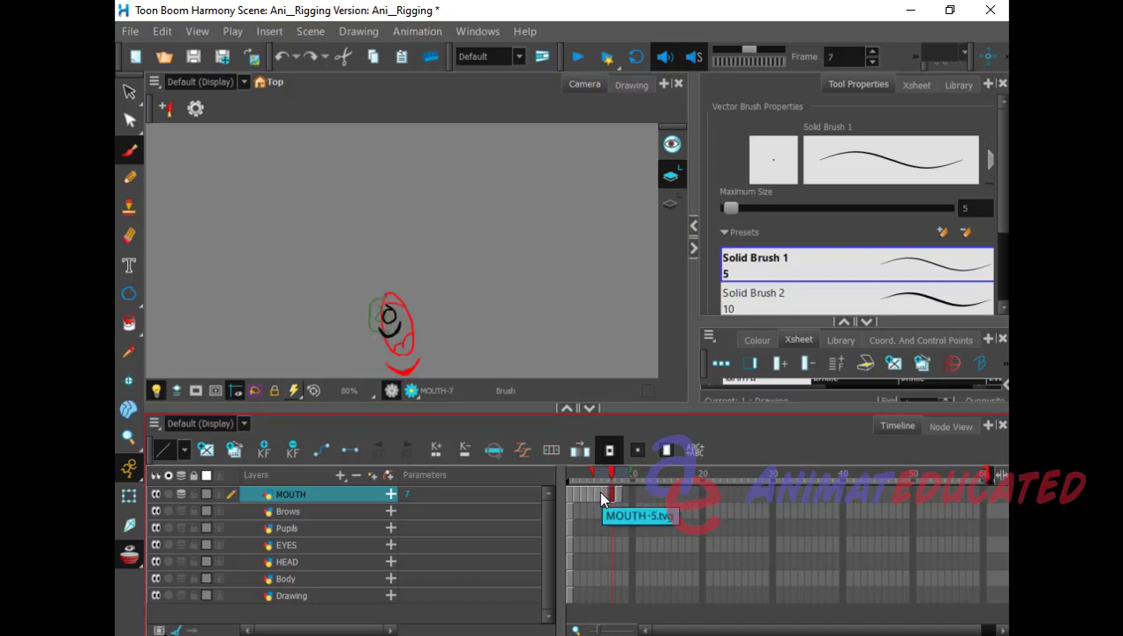
{"action": "left_click", "coordinate": [617, 494]}
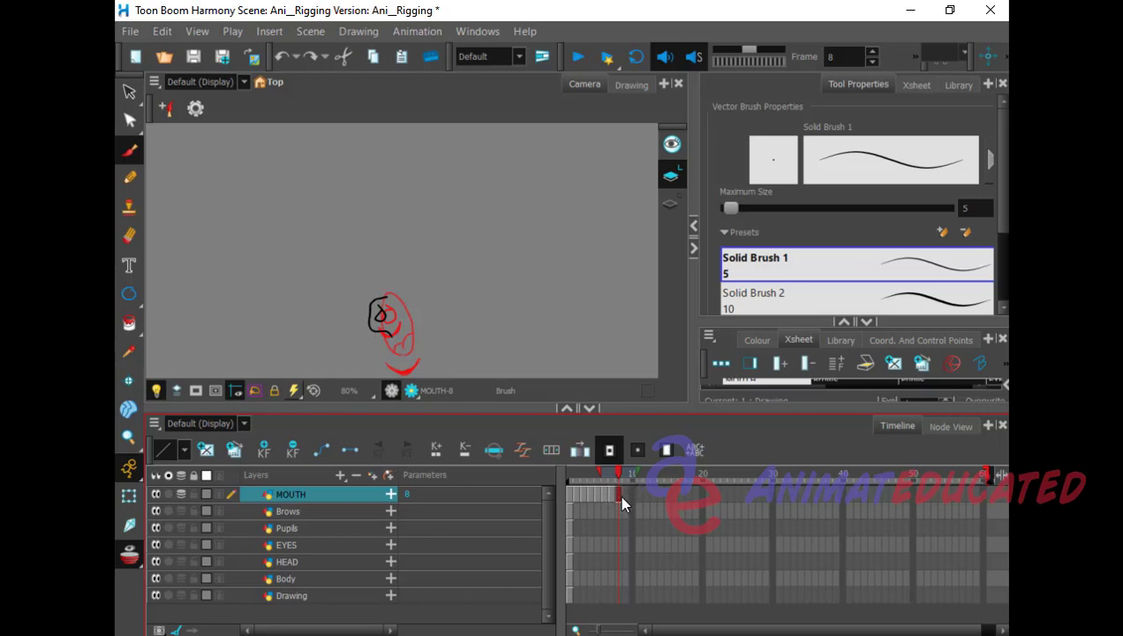
Step: Copy the whole mouth drawing from frame 2 of the MOUTH layer into the empty frame 9
{"action": "left_click", "coordinate": [624, 496]}
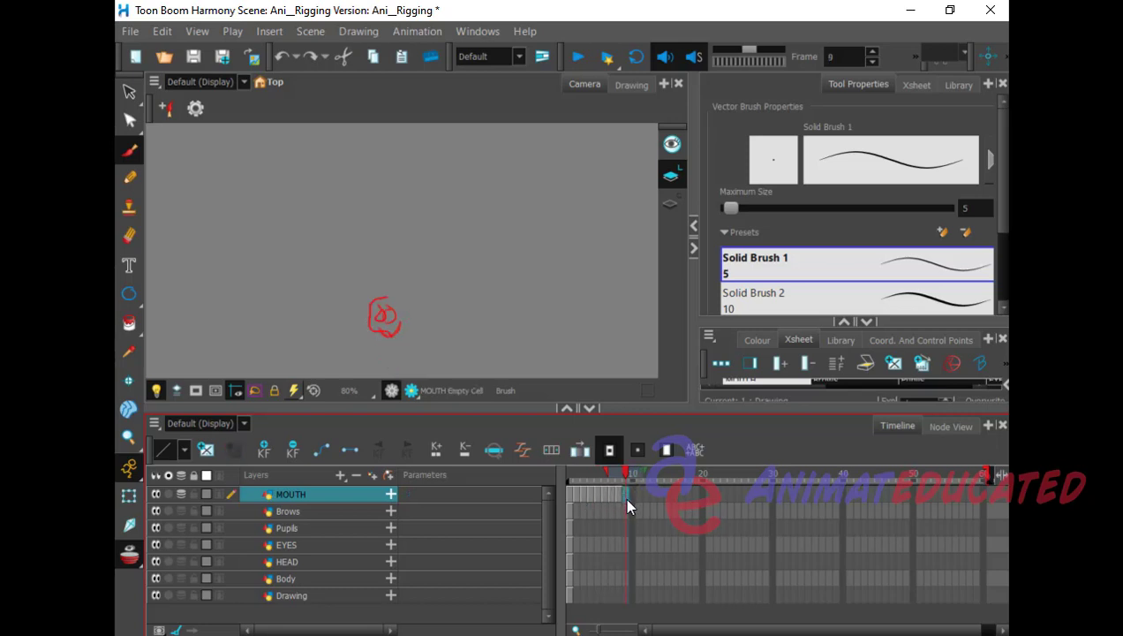
{"action": "left_click", "coordinate": [592, 496]}
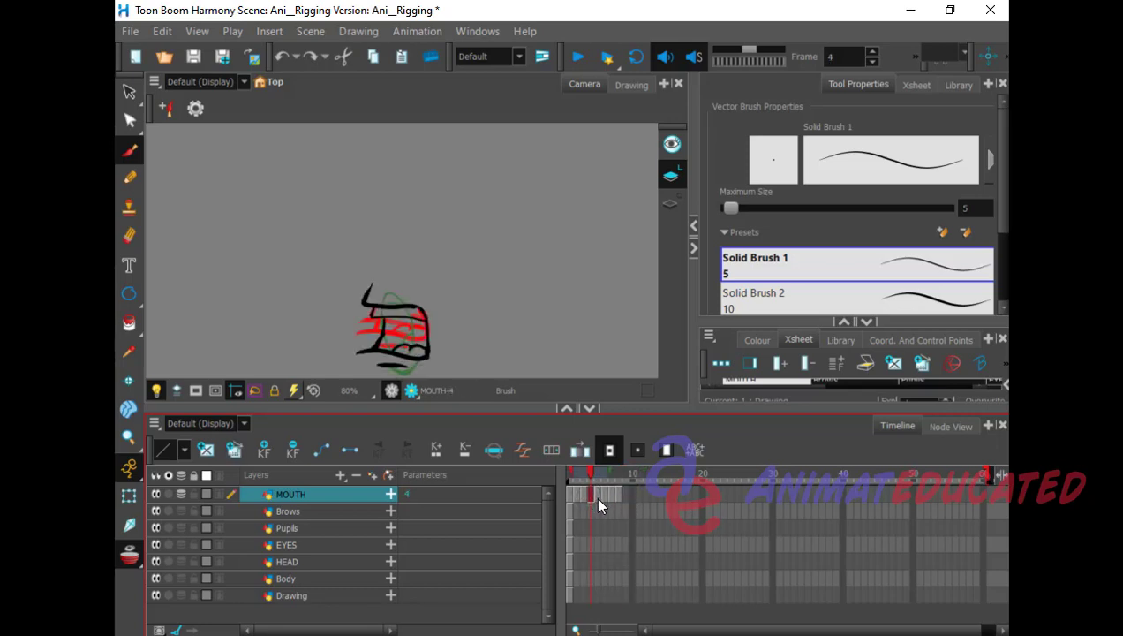
{"action": "left_click", "coordinate": [585, 495]}
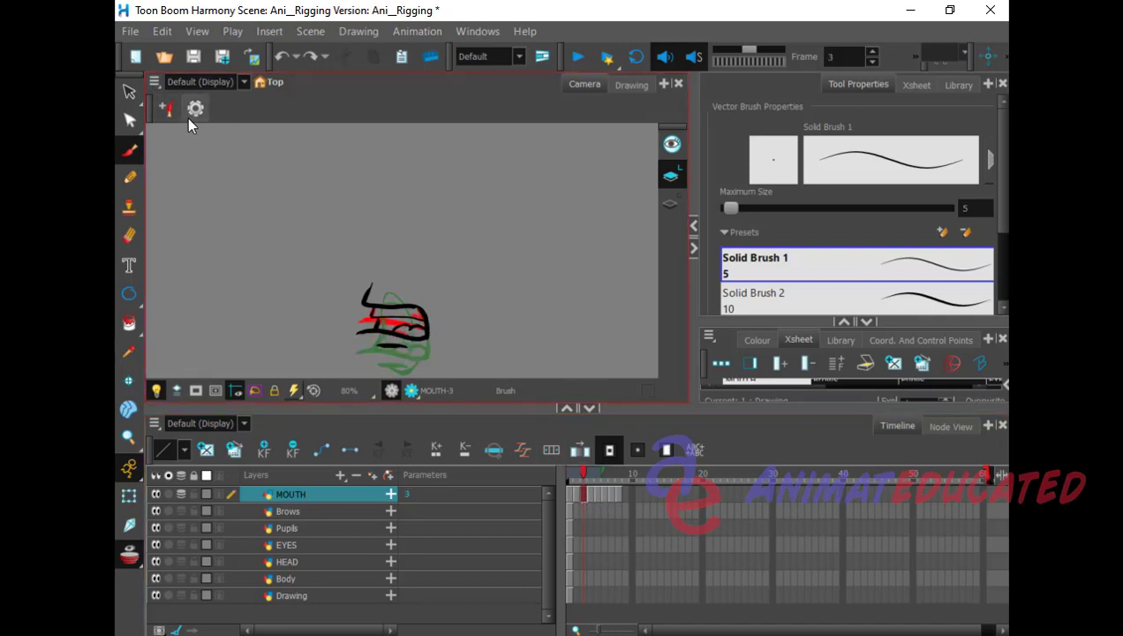
{"action": "left_click", "coordinate": [575, 490]}
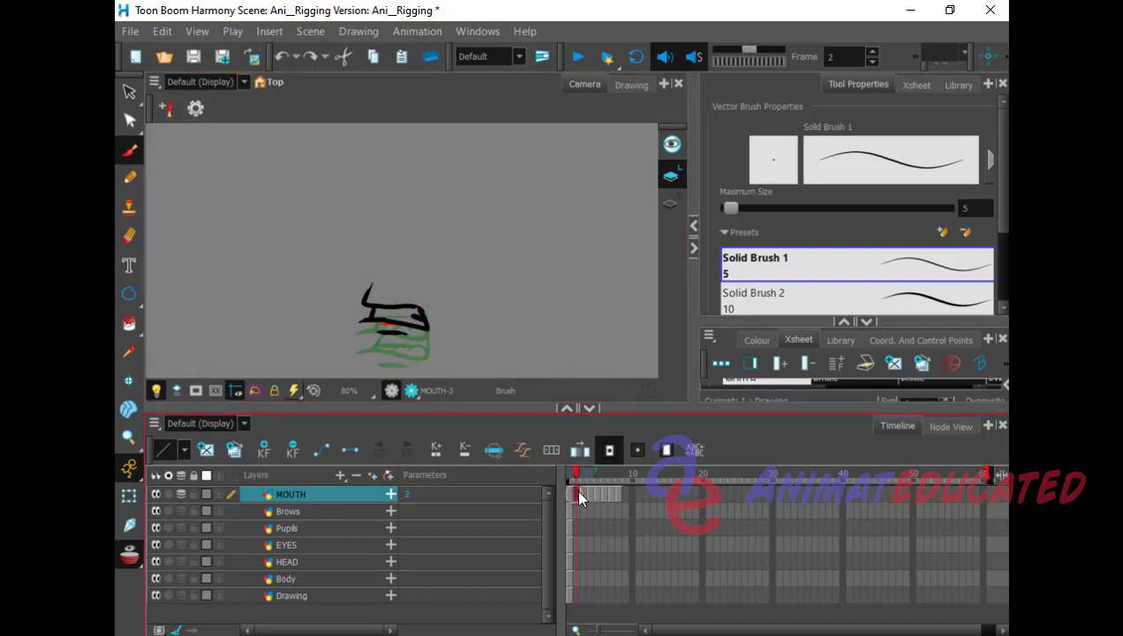
{"action": "left_click", "coordinate": [130, 92]}
{"action": "mouse_move", "coordinate": [333, 246]}
{"action": "left_mouse_down"}
{"action": "mouse_move", "coordinate": [425, 302]}
{"action": "mouse_move", "coordinate": [431, 362]}
{"action": "left_mouse_up"}
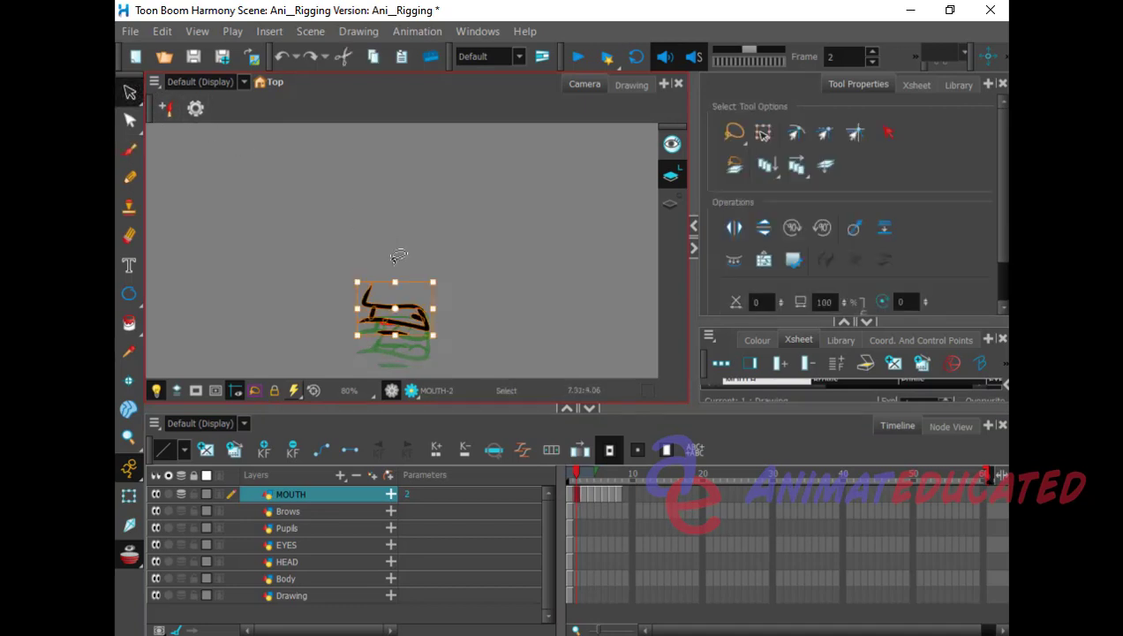
{"action": "left_click", "coordinate": [625, 490]}
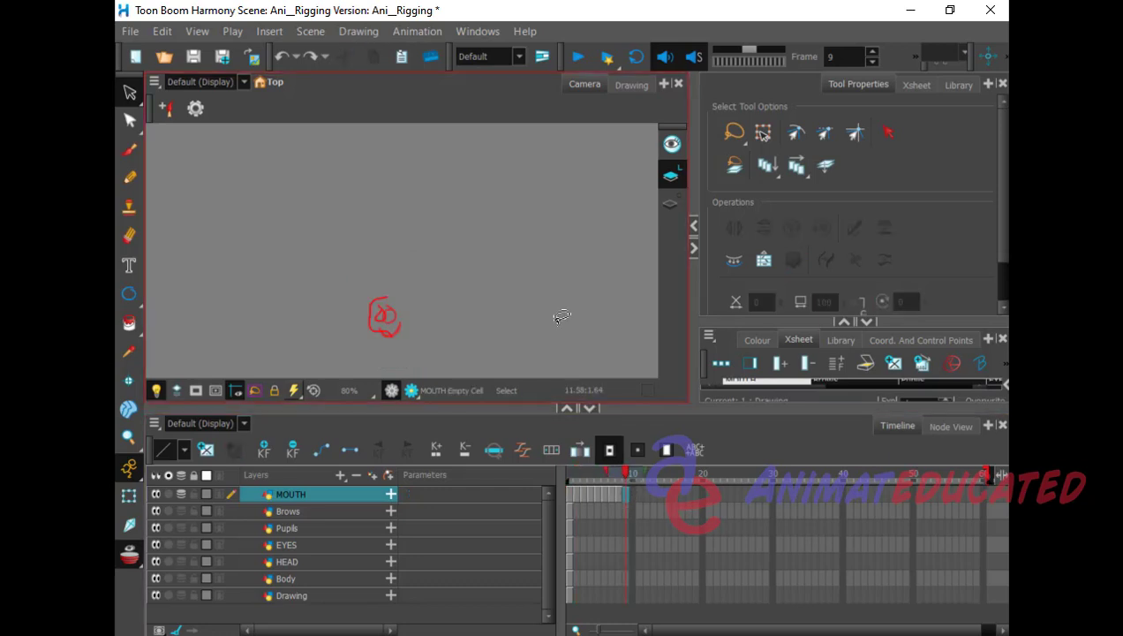
{"action": "key", "text": "ctrl+v"}
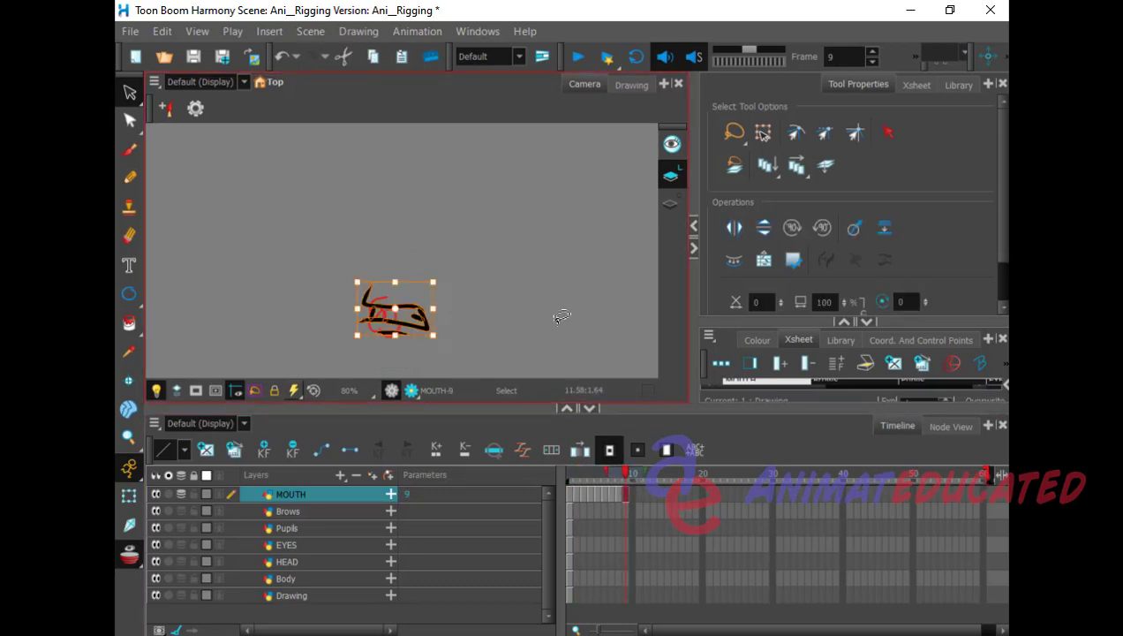
{"action": "left_click", "coordinate": [476, 283]}
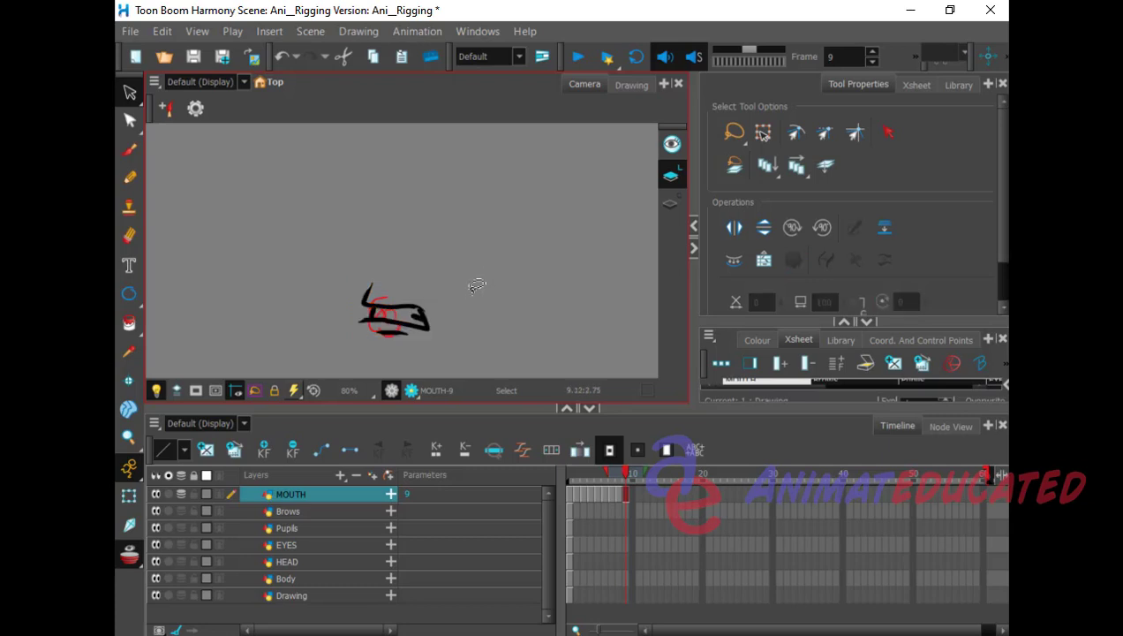
Step: Erase the short lower-lip stroke from the frame 9 mouth, touch up its lower line with Solid Brush 1, and check it against frame 8
{"action": "left_click", "coordinate": [131, 235]}
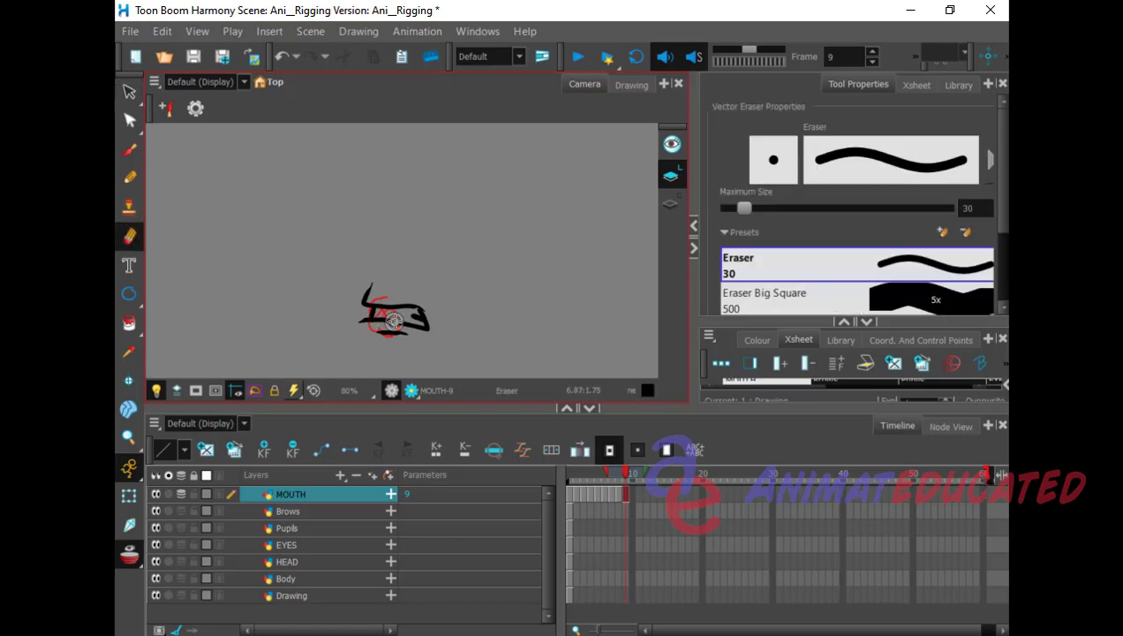
{"action": "left_click_drag", "start_coordinate": [391, 321], "coordinate": [383, 332]}
{"action": "left_click", "coordinate": [129, 150]}
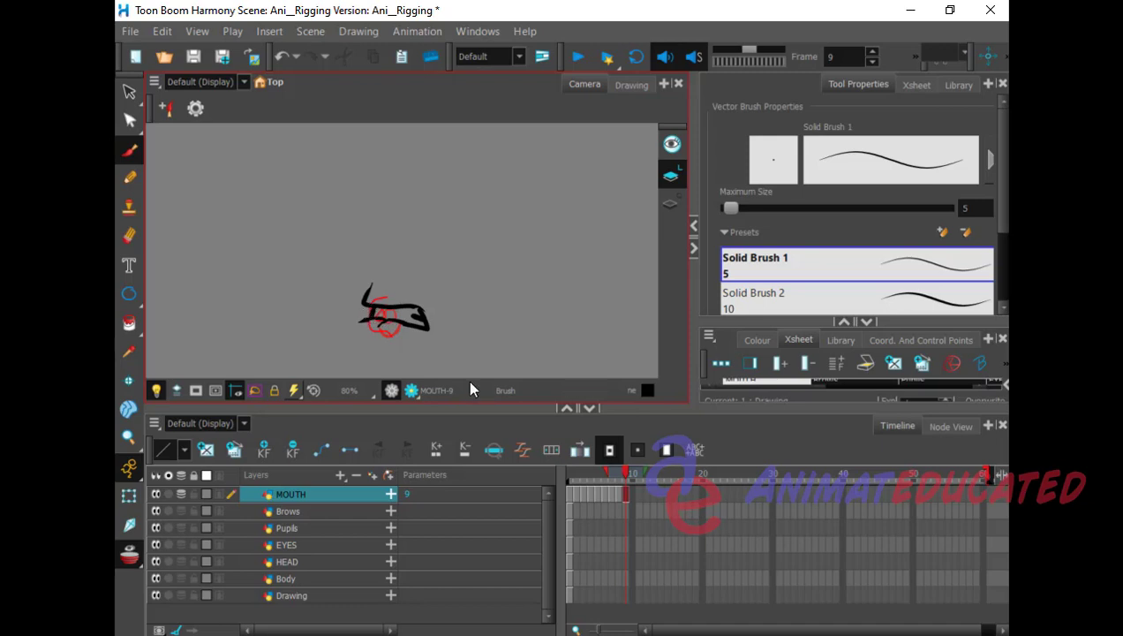
{"action": "left_click", "coordinate": [620, 500]}
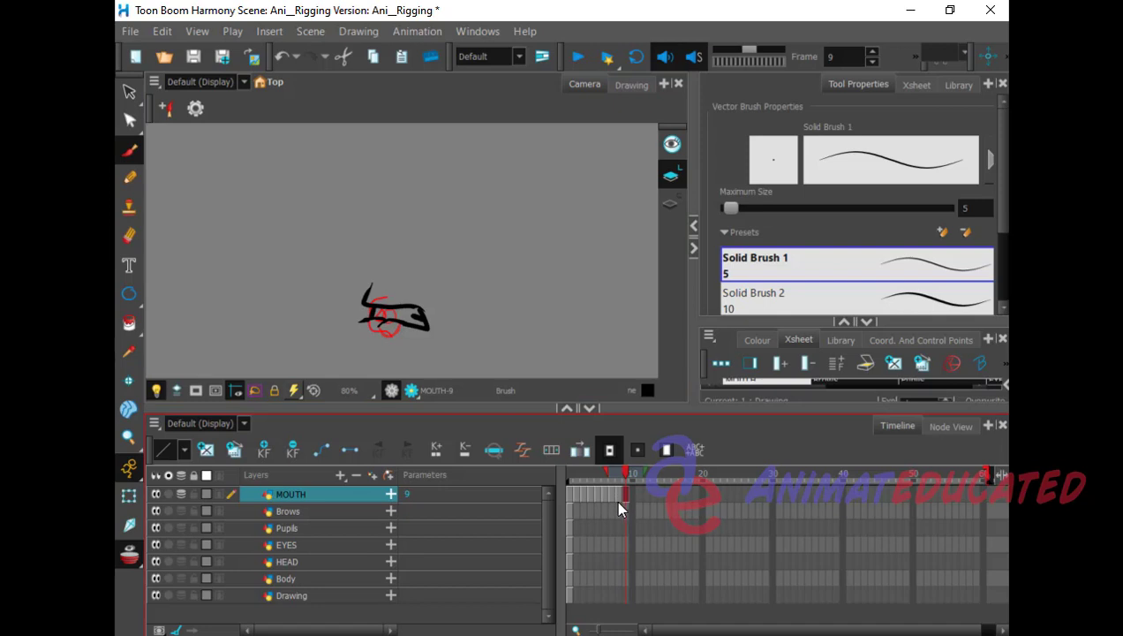
{"action": "left_click", "coordinate": [618, 500]}
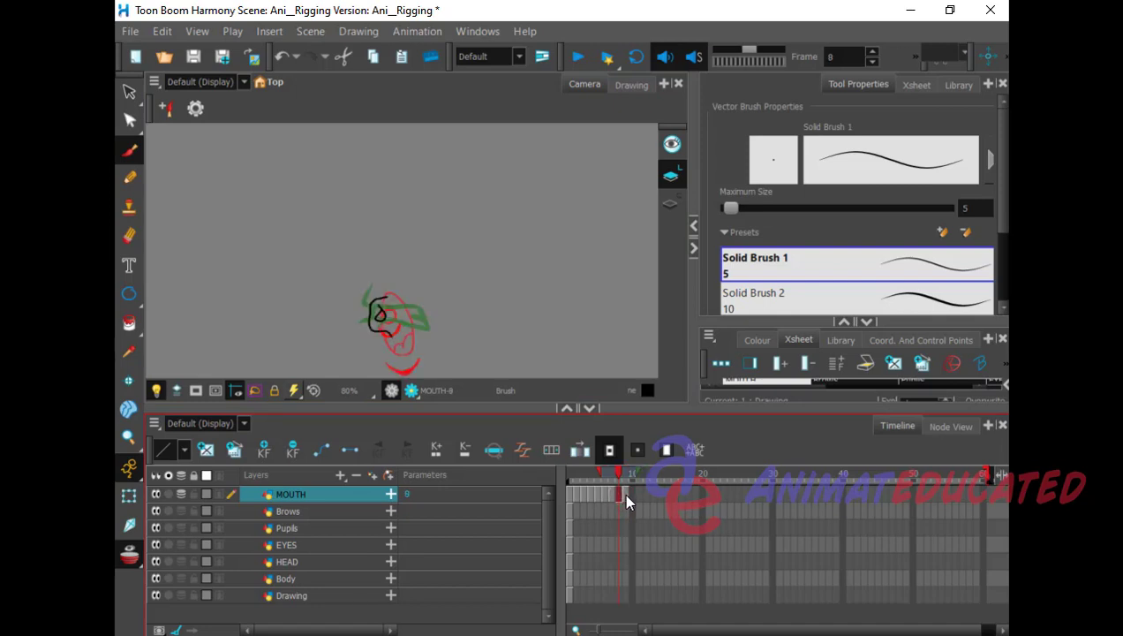
{"action": "left_click", "coordinate": [625, 496]}
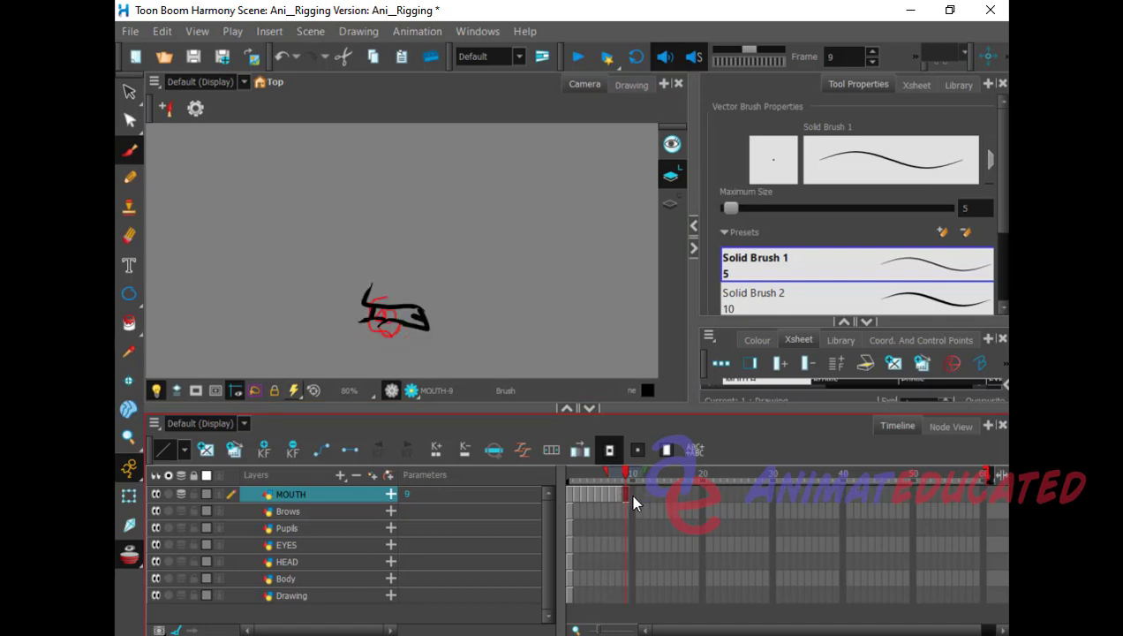
Step: Paste the copied frame 2 mouth into frame 10 of the MOUTH layer
{"action": "left_click", "coordinate": [632, 495]}
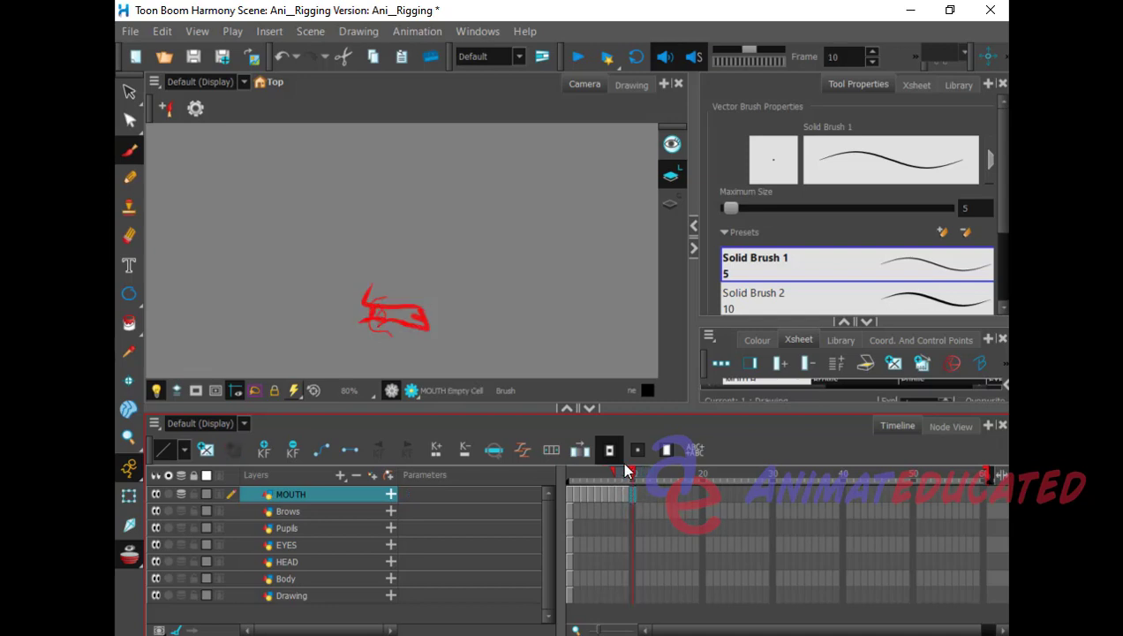
{"action": "key", "text": "alt+s"}
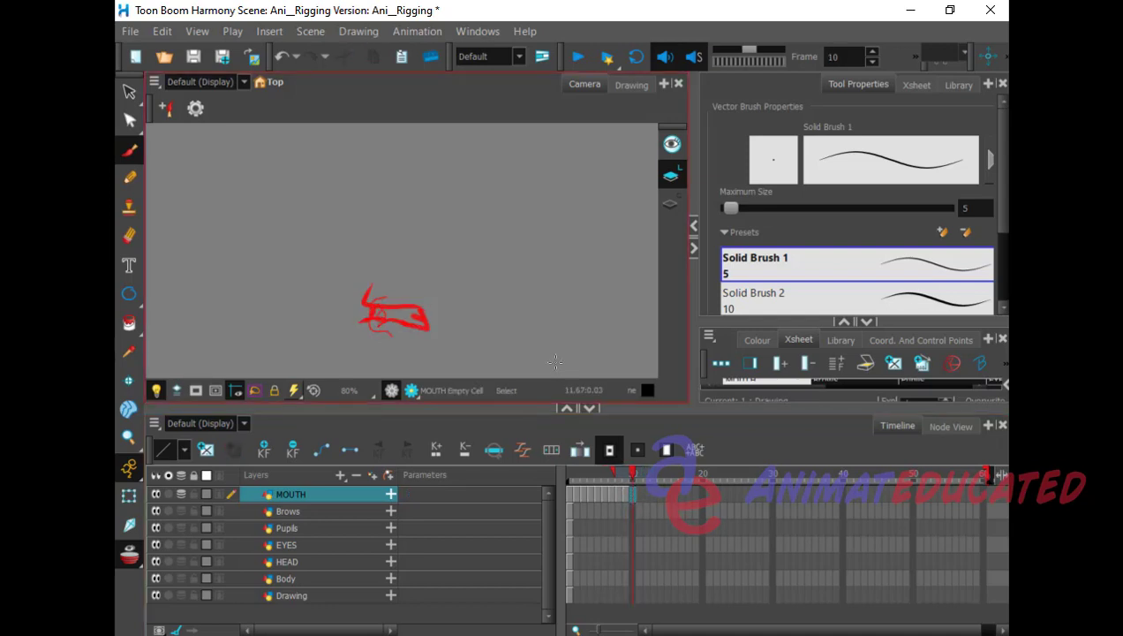
{"action": "key", "text": "ctrl+v"}
{"action": "key", "text": "alt+b"}
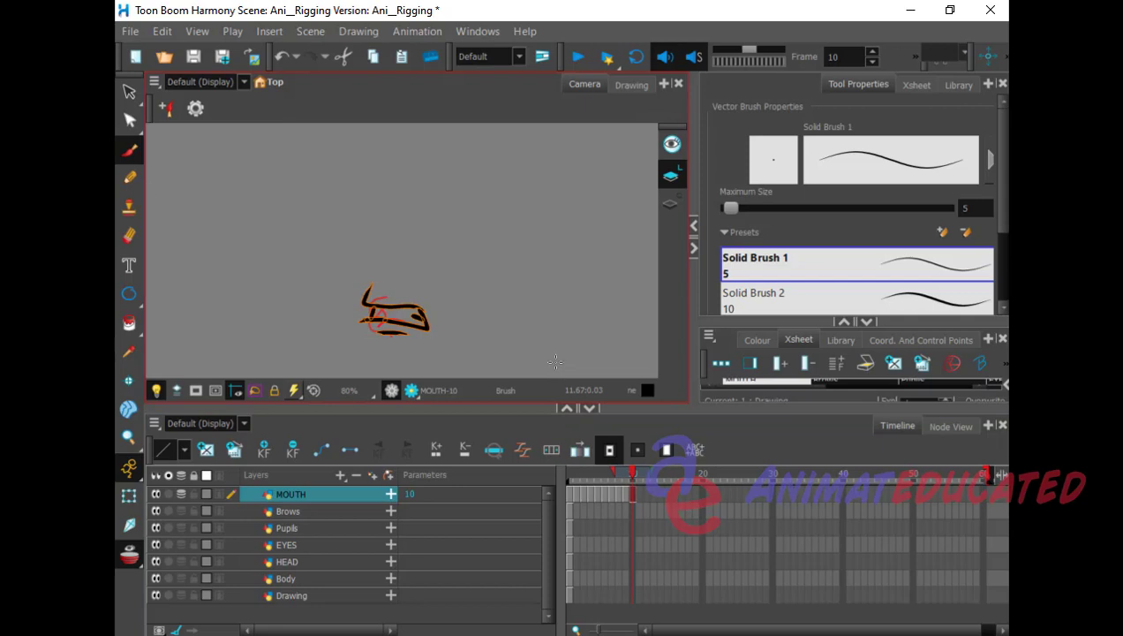
Step: Replace the lower-lip stroke and front lower line of the frame 10 mouth with a rounded tongue sticking out, using Eraser size 30 and Solid Brush 1
{"action": "left_click", "coordinate": [131, 236]}
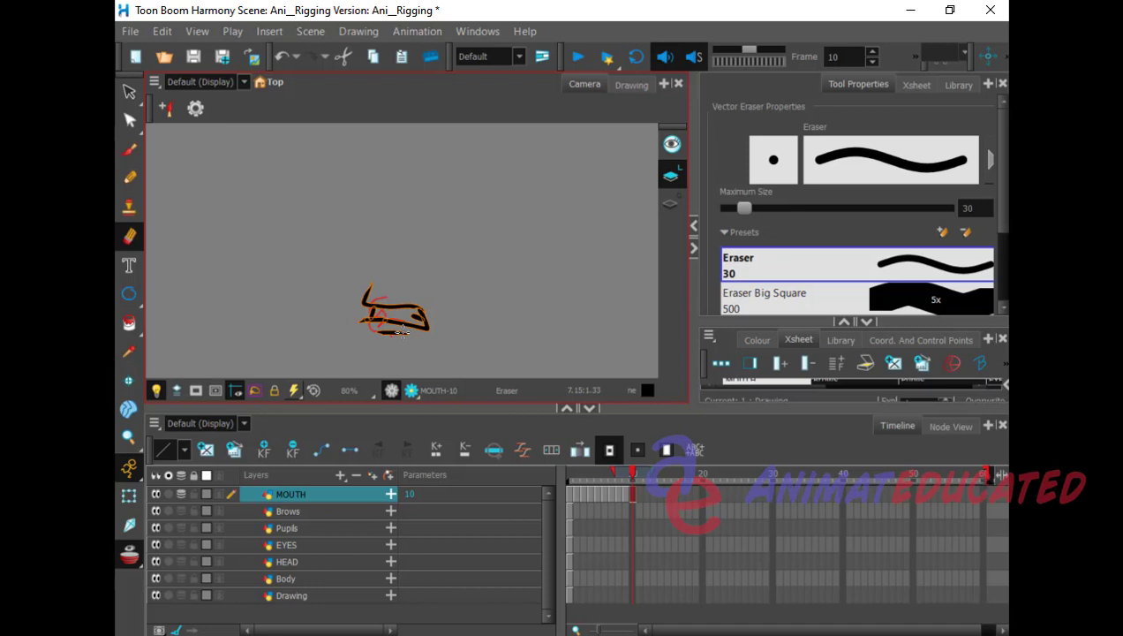
{"action": "mouse_move", "coordinate": [375, 330]}
{"action": "left_mouse_down"}
{"action": "mouse_move", "coordinate": [405, 336]}
{"action": "mouse_move", "coordinate": [363, 322]}
{"action": "mouse_move", "coordinate": [397, 315]}
{"action": "left_mouse_up"}
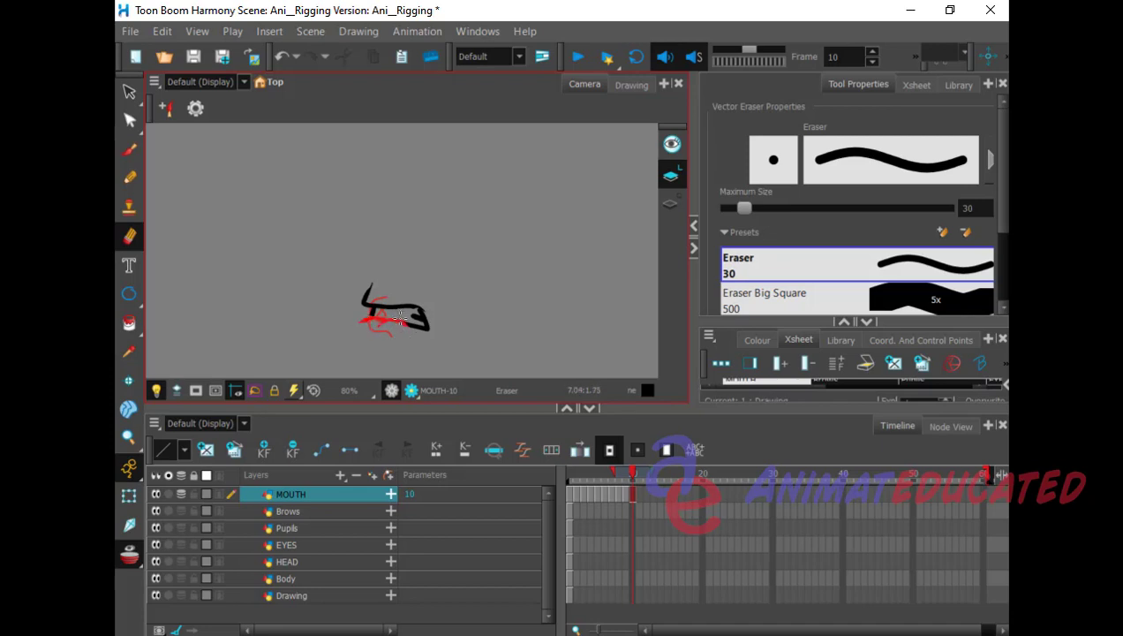
{"action": "left_click", "coordinate": [129, 150]}
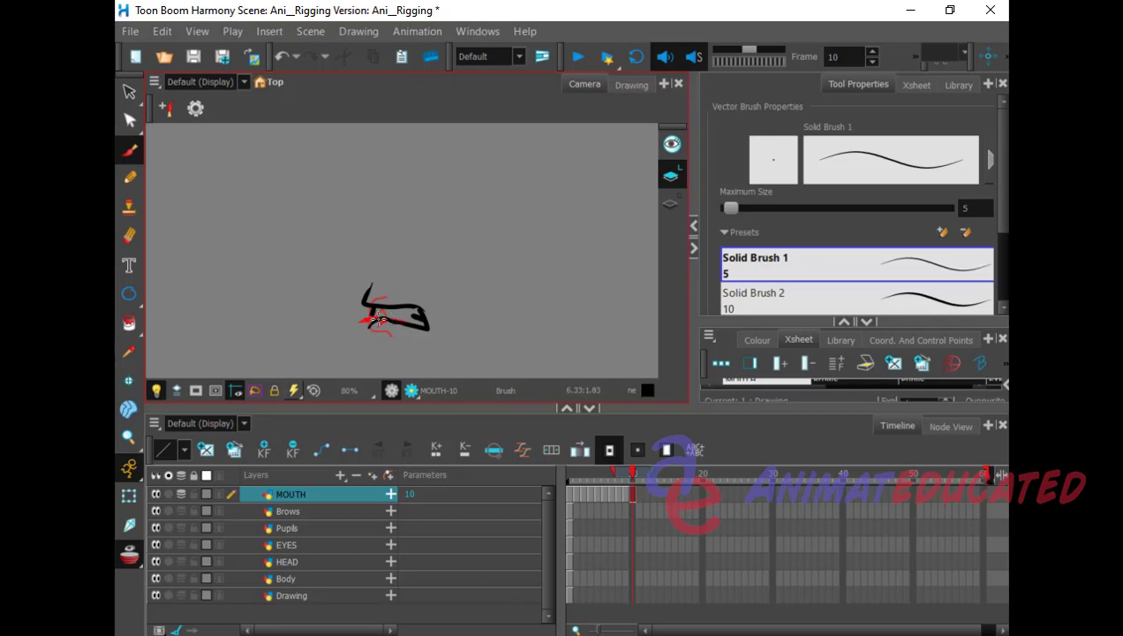
{"action": "mouse_move", "coordinate": [353, 329]}
{"action": "left_mouse_down"}
{"action": "mouse_move", "coordinate": [358, 340]}
{"action": "mouse_move", "coordinate": [398, 323]}
{"action": "mouse_move", "coordinate": [379, 315]}
{"action": "mouse_move", "coordinate": [356, 327]}
{"action": "mouse_move", "coordinate": [360, 341]}
{"action": "mouse_move", "coordinate": [421, 316]}
{"action": "left_mouse_up"}
Step: Flip between frames 8, 9 and 10 of the MOUTH layer to compare the tongue-out mouth with the preceding shapes
{"action": "left_click", "coordinate": [617, 500]}
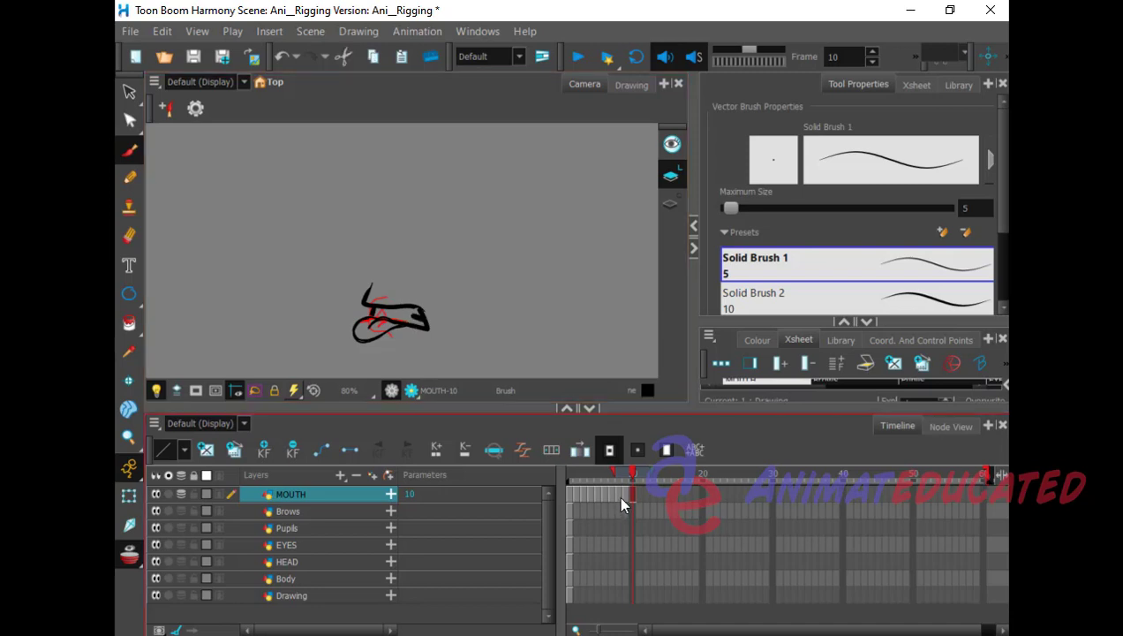
{"action": "left_click", "coordinate": [622, 500]}
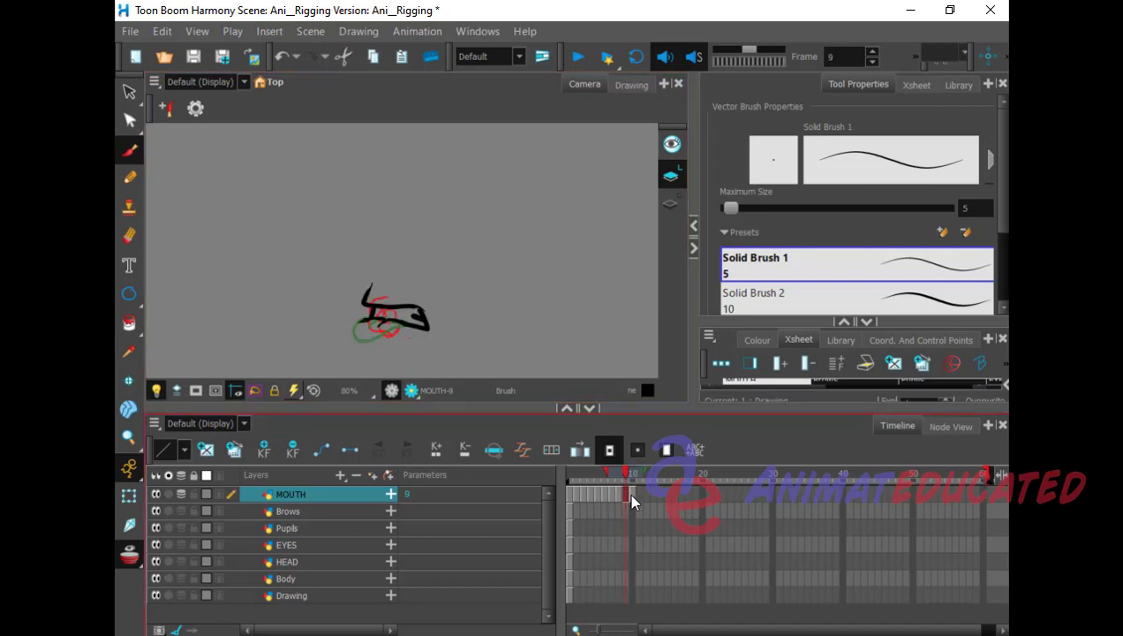
{"action": "left_click", "coordinate": [629, 501]}
{"action": "left_click", "coordinate": [622, 500]}
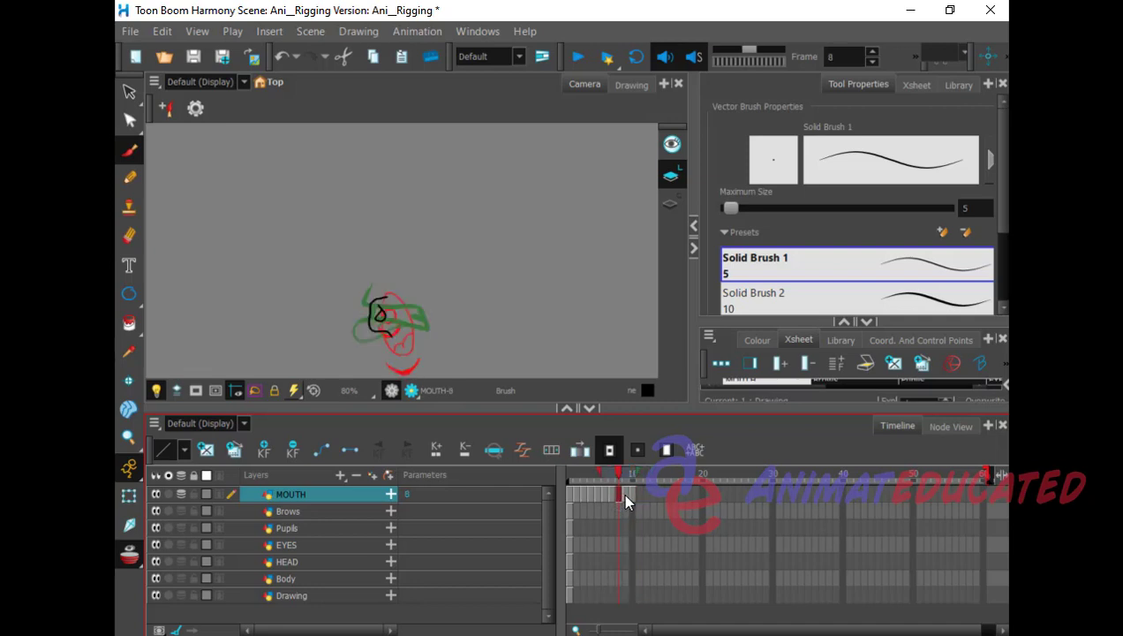
{"action": "left_click", "coordinate": [625, 500]}
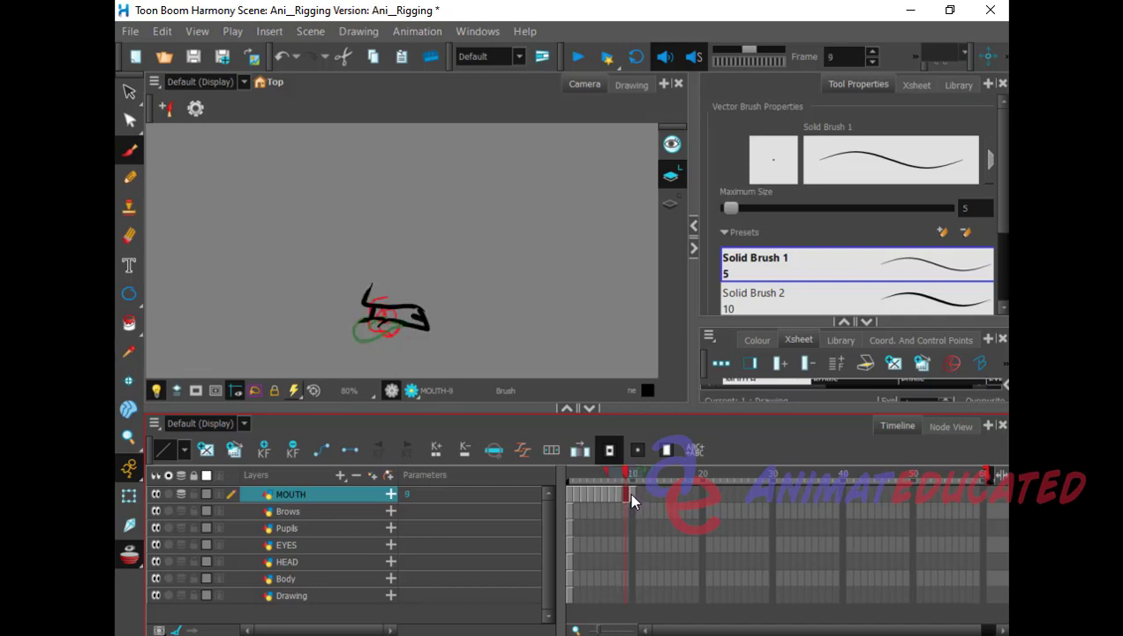
{"action": "left_click", "coordinate": [631, 502]}
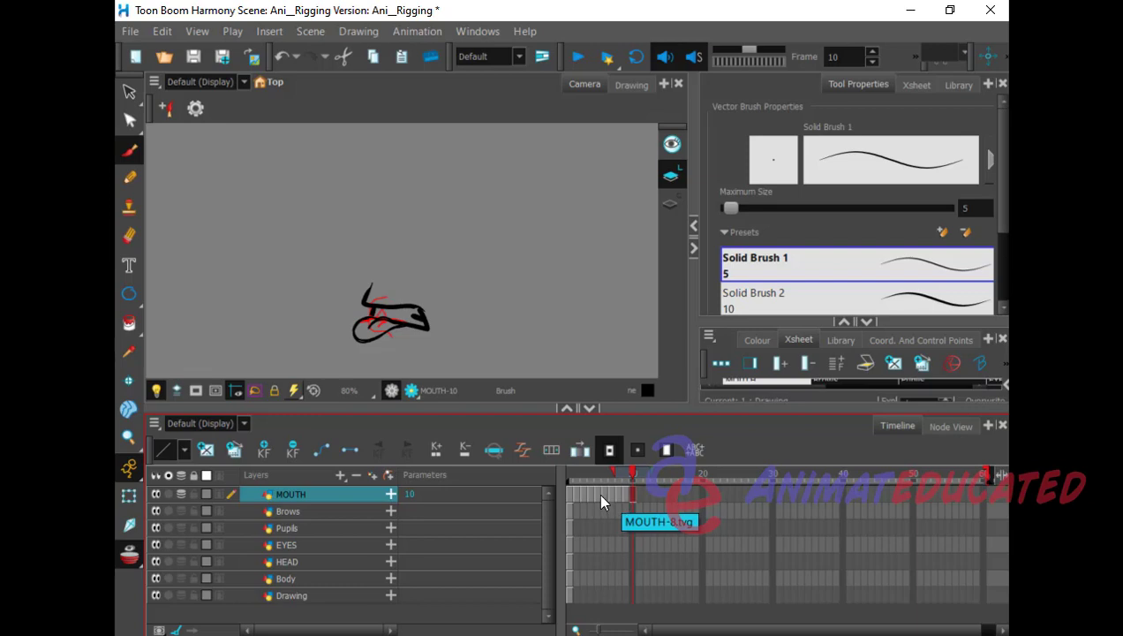
Step: Copy the open mouth with teeth from frame 3 of the MOUTH layer into the empty frame 11
{"action": "left_click", "coordinate": [592, 499]}
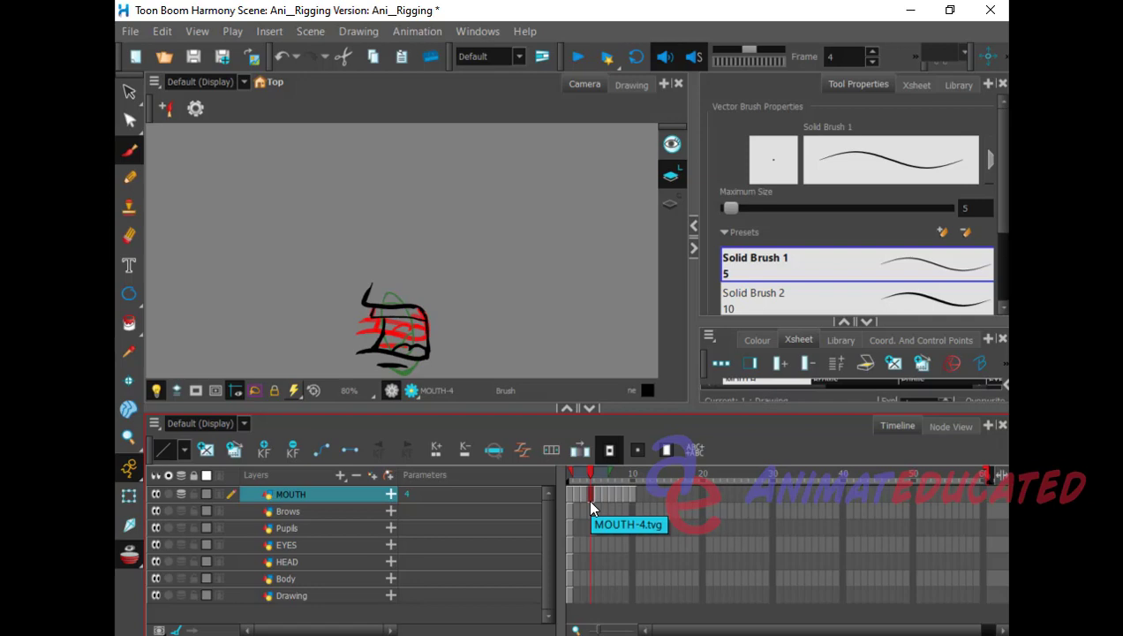
{"action": "left_click", "coordinate": [581, 491]}
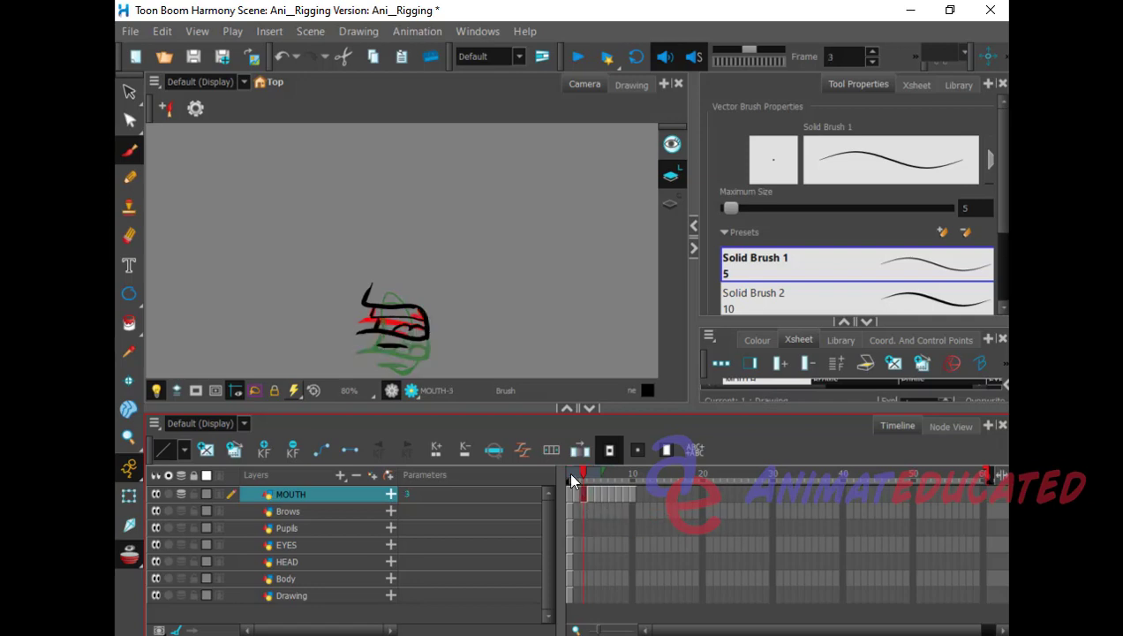
{"action": "left_click", "coordinate": [129, 91]}
{"action": "mouse_move", "coordinate": [428, 263]}
{"action": "left_mouse_down"}
{"action": "mouse_move", "coordinate": [465, 331]}
{"action": "mouse_move", "coordinate": [413, 277]}
{"action": "left_mouse_up"}
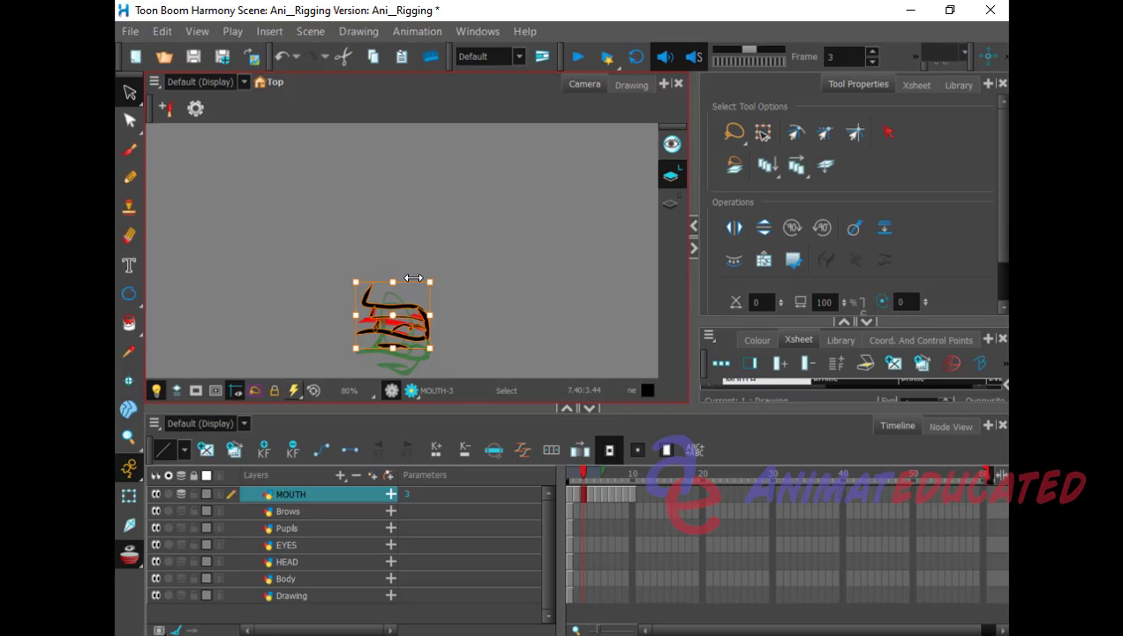
{"action": "left_click", "coordinate": [639, 494]}
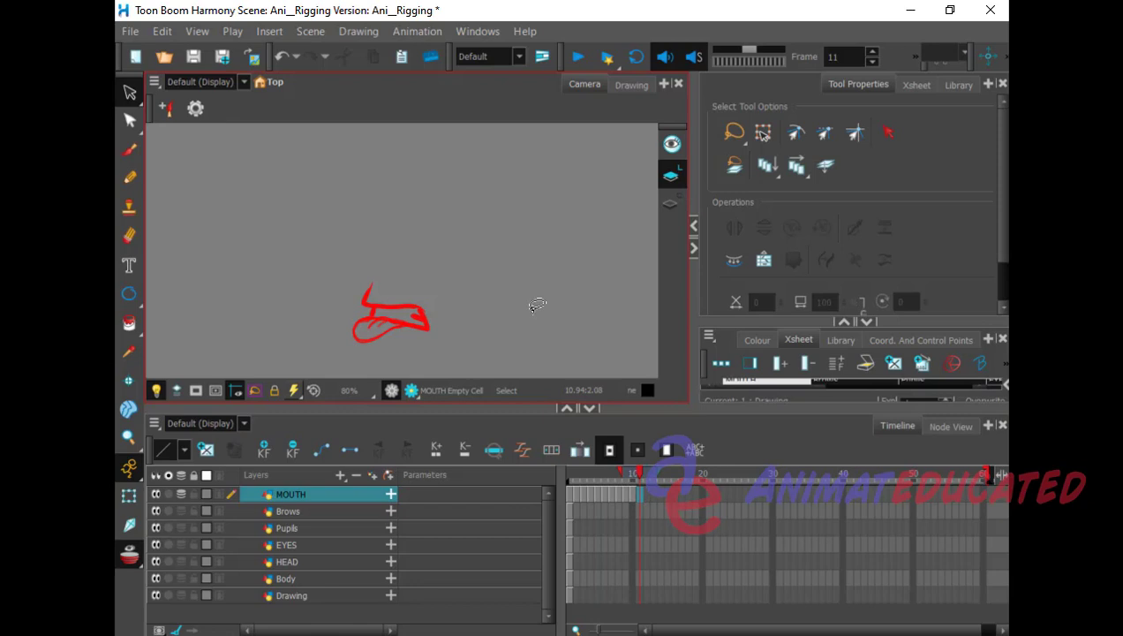
{"action": "key", "text": "ctrl+v"}
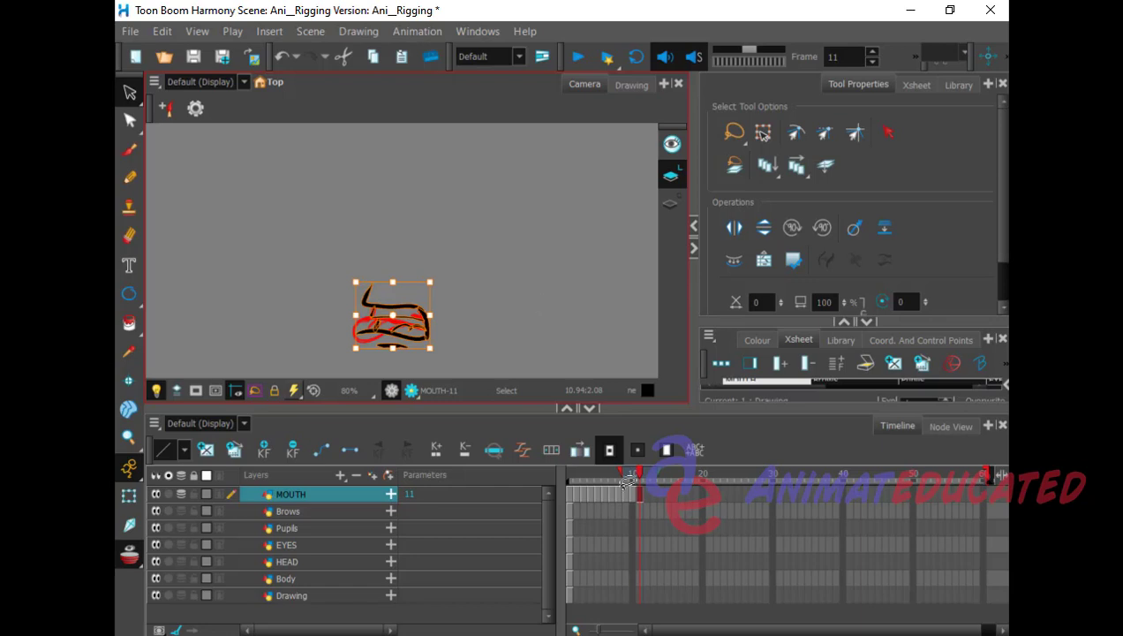
{"action": "left_click", "coordinate": [634, 499]}
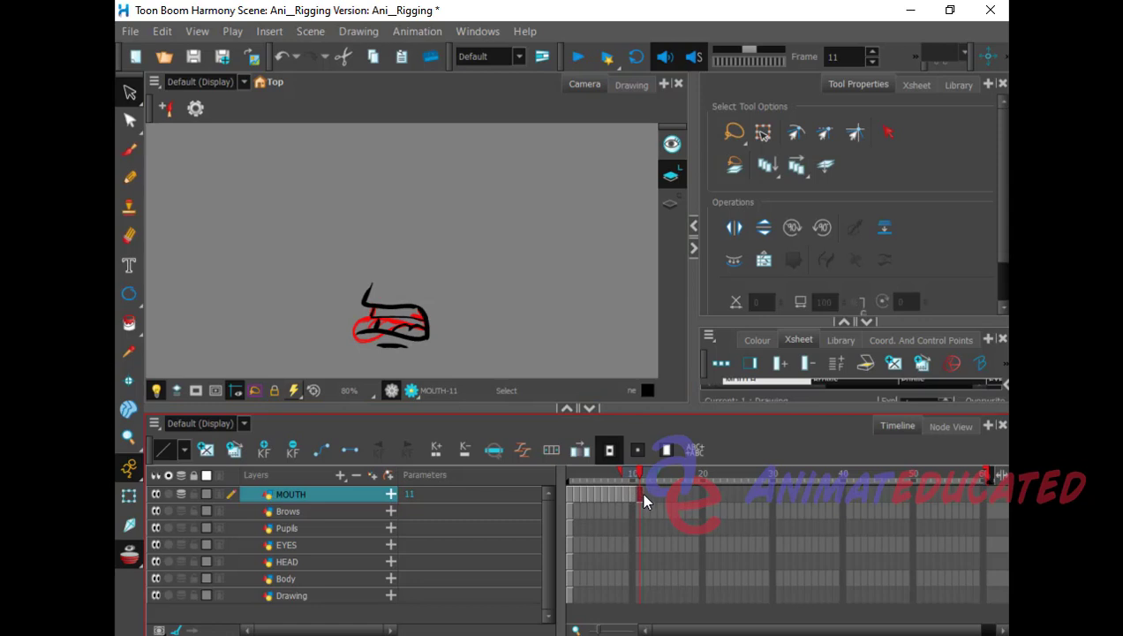
Step: Paste the copied open mouth with teeth into the empty frame 12 of the MOUTH layer
{"action": "left_click", "coordinate": [645, 493]}
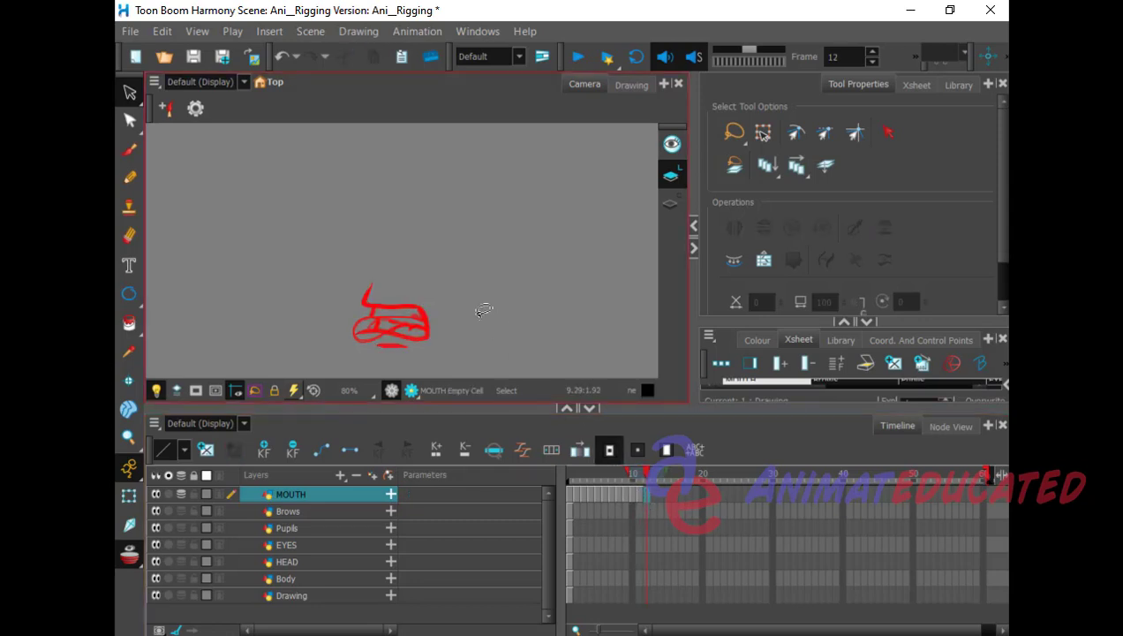
{"action": "key", "text": "ctrl+v"}
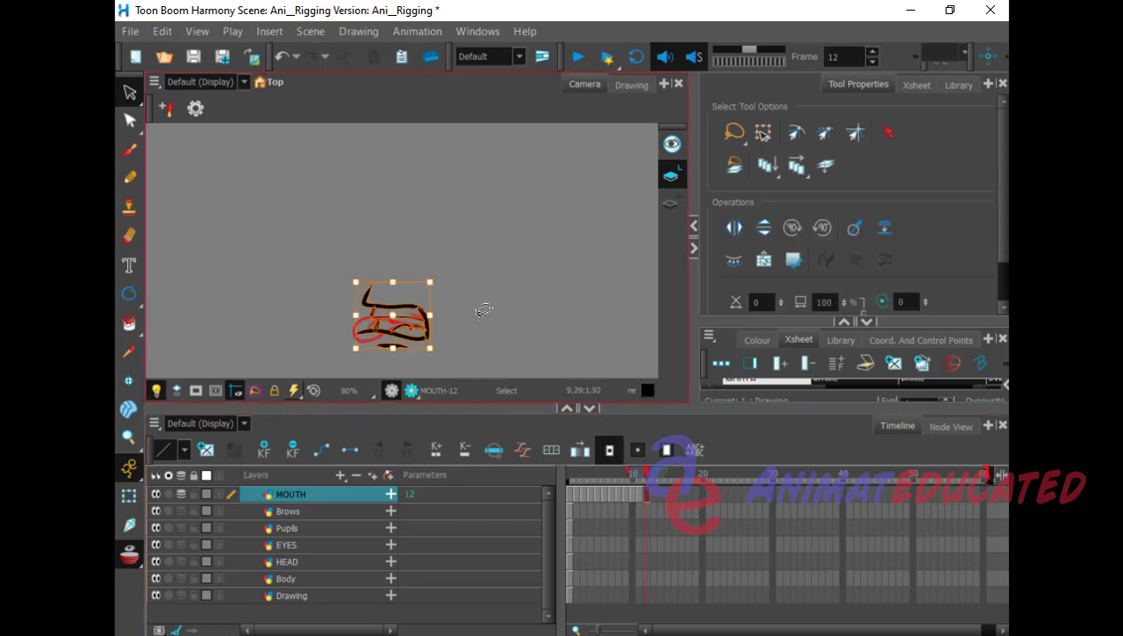
{"action": "left_click", "coordinate": [469, 311]}
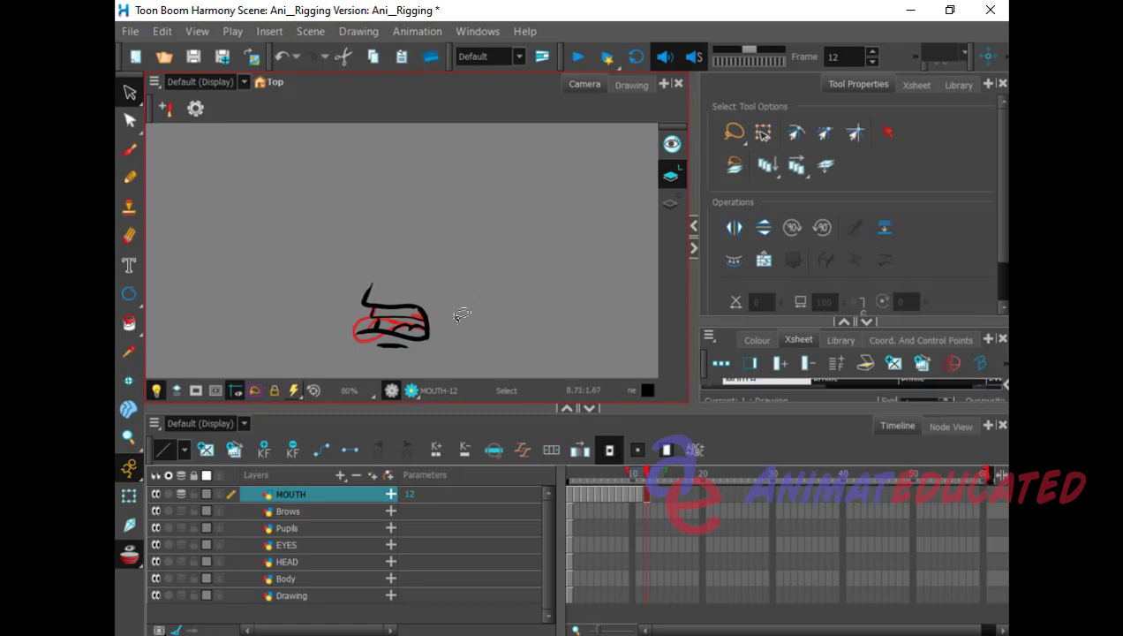
Step: Redraw the tongue inside the frame 12 mouth raised towards the upper teeth, using Eraser size 30 and Solid Brush 1 size 5
{"action": "left_click", "coordinate": [128, 235]}
{"action": "left_click_drag", "start_coordinate": [415, 328], "coordinate": [402, 325]}
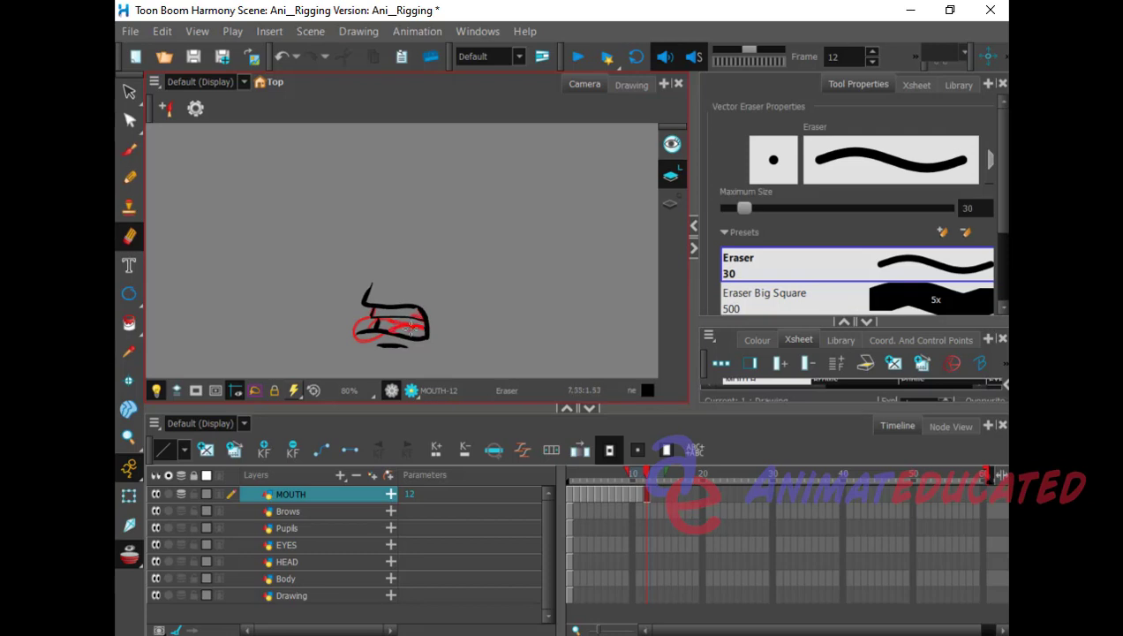
{"action": "mouse_move", "coordinate": [399, 327]}
{"action": "left_mouse_down"}
{"action": "mouse_move", "coordinate": [386, 328]}
{"action": "mouse_move", "coordinate": [398, 329]}
{"action": "left_mouse_up"}
{"action": "left_click", "coordinate": [131, 150]}
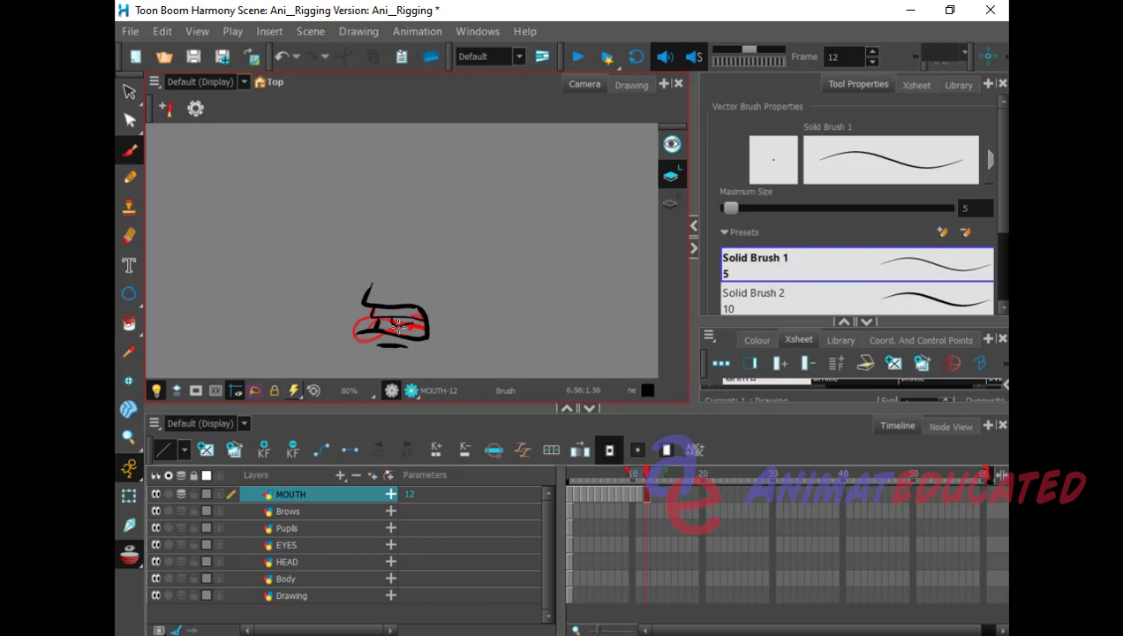
{"action": "left_click_drag", "start_coordinate": [399, 327], "coordinate": [415, 321]}
{"action": "left_click", "coordinate": [129, 235]}
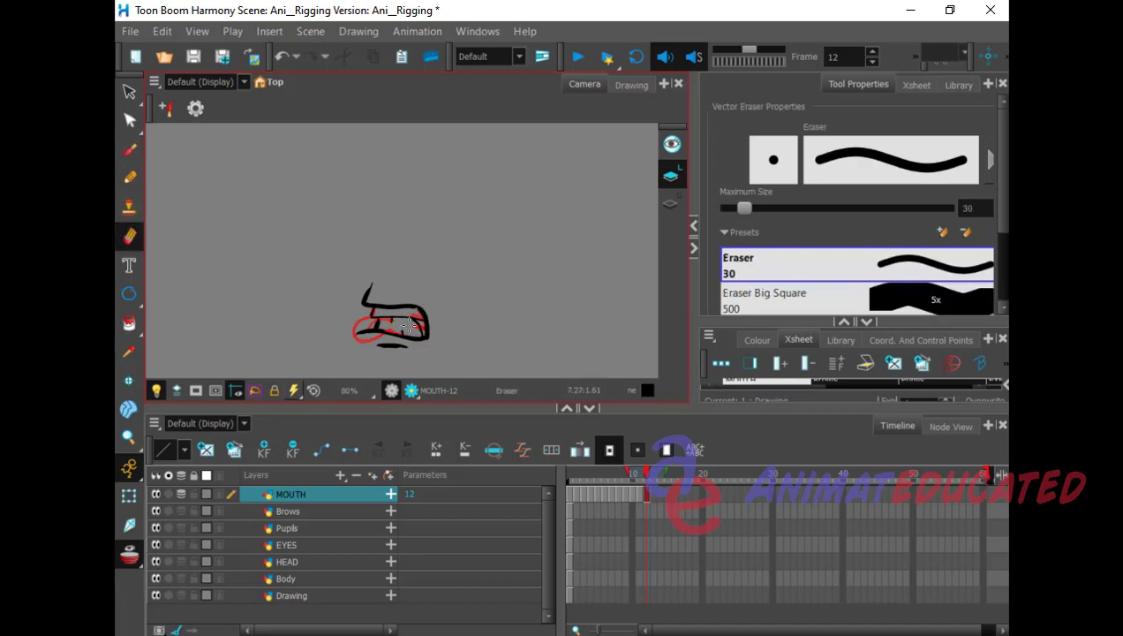
{"action": "left_click_drag", "start_coordinate": [404, 322], "coordinate": [393, 323]}
{"action": "left_click", "coordinate": [130, 151]}
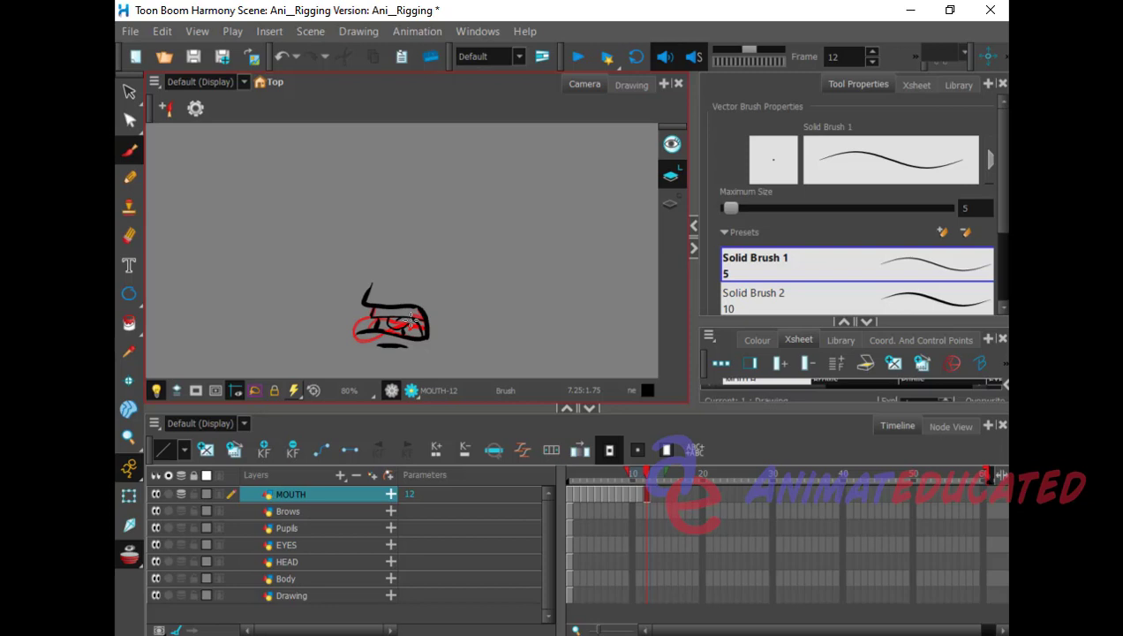
Step: Compare the frame 12 mouth with frames 11 and 10 of the MOUTH layer
{"action": "left_click", "coordinate": [633, 495]}
{"action": "left_click", "coordinate": [644, 495]}
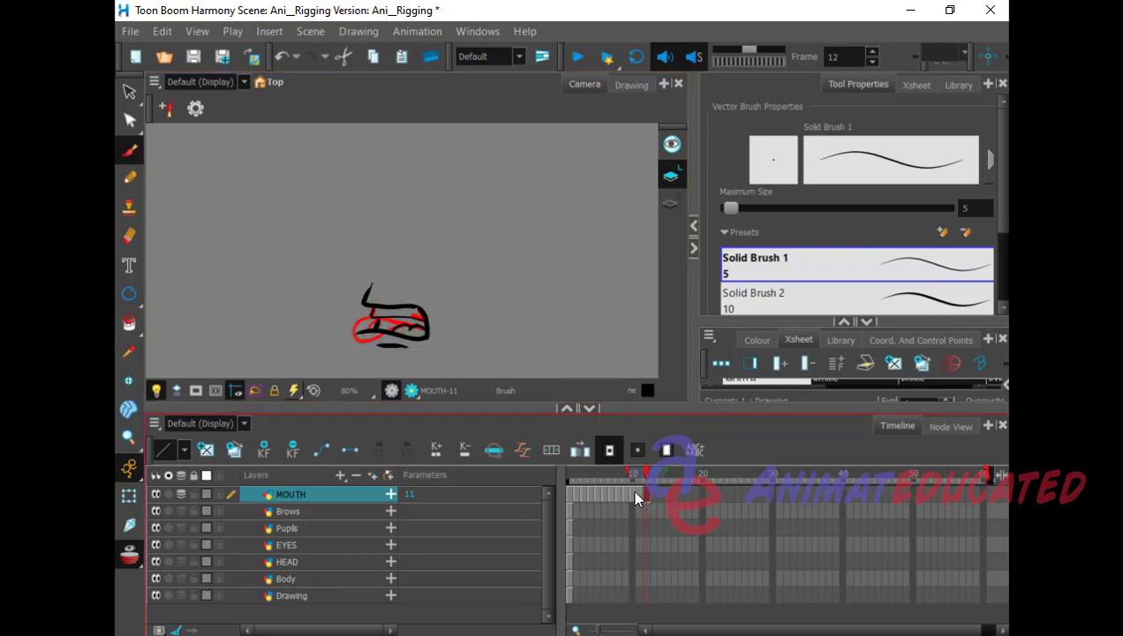
{"action": "key", "text": "ctrl+z"}
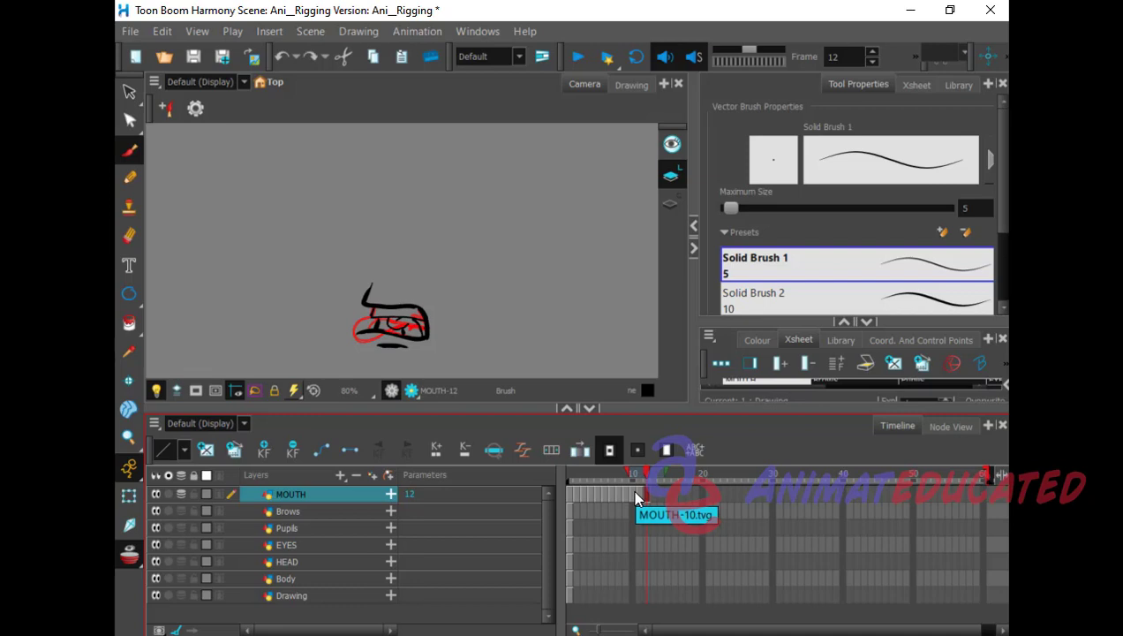
{"action": "mouse_move", "coordinate": [644, 474]}
{"action": "left_mouse_down"}
{"action": "mouse_move", "coordinate": [575, 478]}
{"action": "mouse_move", "coordinate": [658, 474]}
{"action": "mouse_move", "coordinate": [569, 470]}
{"action": "mouse_move", "coordinate": [630, 466]}
{"action": "mouse_move", "coordinate": [576, 482]}
{"action": "mouse_move", "coordinate": [609, 470]}
{"action": "mouse_move", "coordinate": [572, 470]}
{"action": "mouse_move", "coordinate": [647, 476]}
{"action": "mouse_move", "coordinate": [572, 470]}
{"action": "mouse_move", "coordinate": [623, 470]}
{"action": "left_mouse_up"}
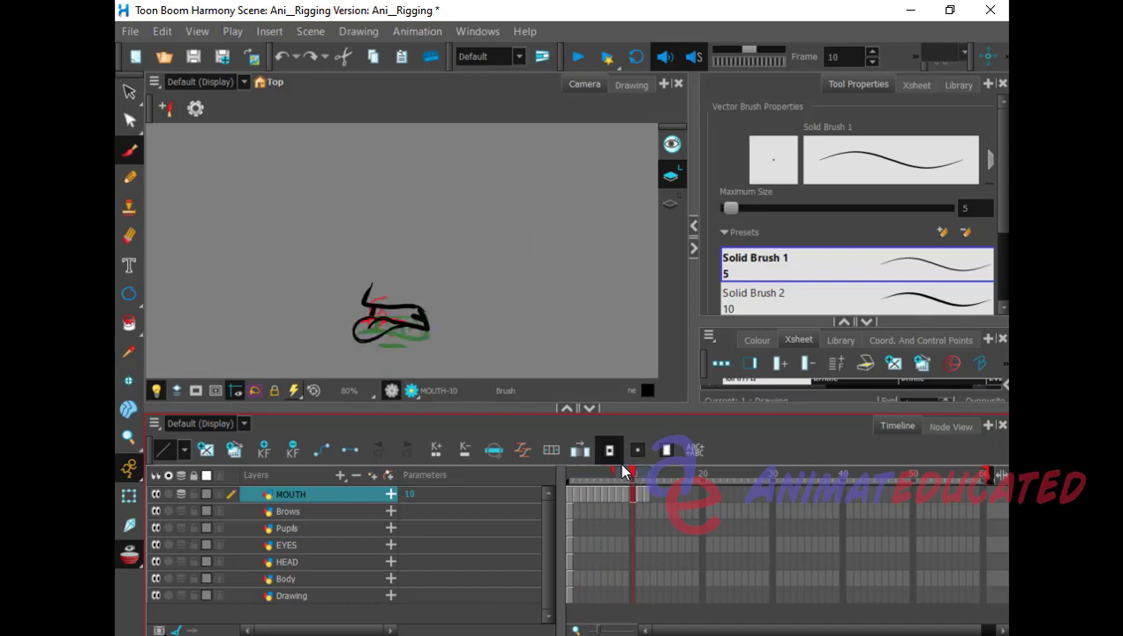
Step: Show the enlarged Drawing Substitution preview in the Library and step through the MOUTH frames to review the mouth shapes
{"action": "left_click", "coordinate": [957, 84]}
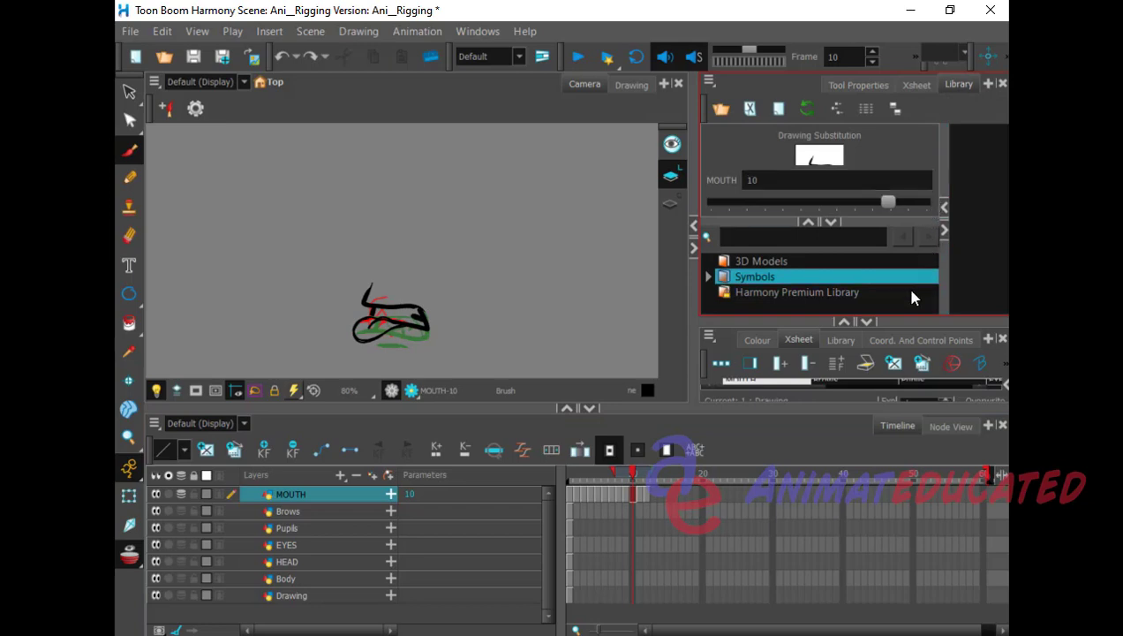
{"action": "left_click_drag", "start_coordinate": [904, 319], "coordinate": [902, 398]}
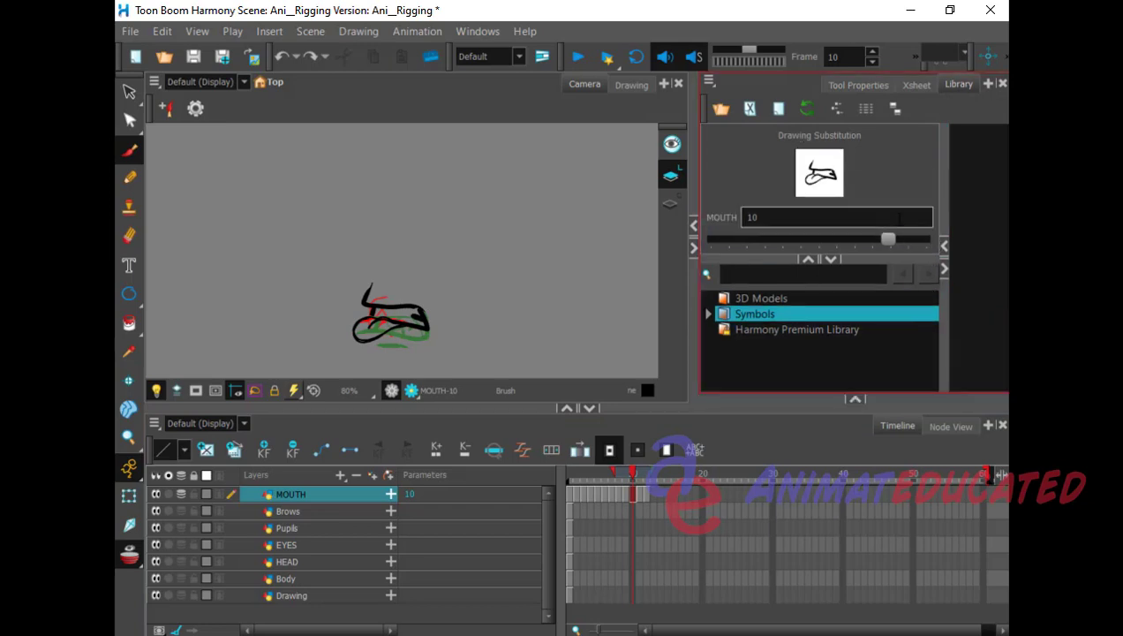
{"action": "left_click", "coordinate": [581, 473]}
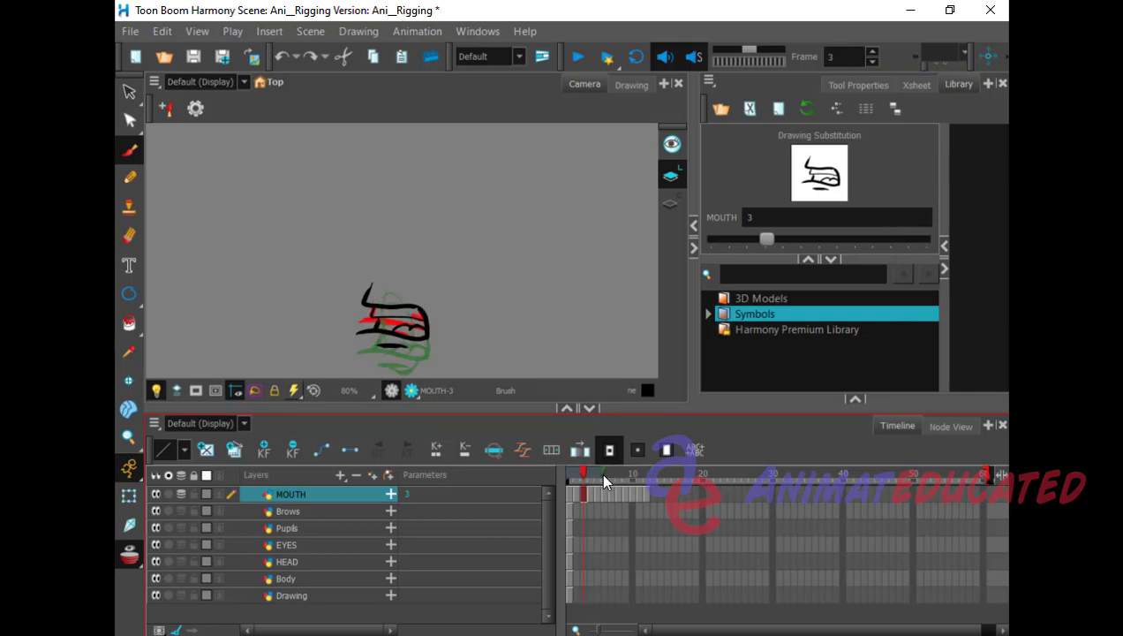
{"action": "left_click", "coordinate": [602, 475]}
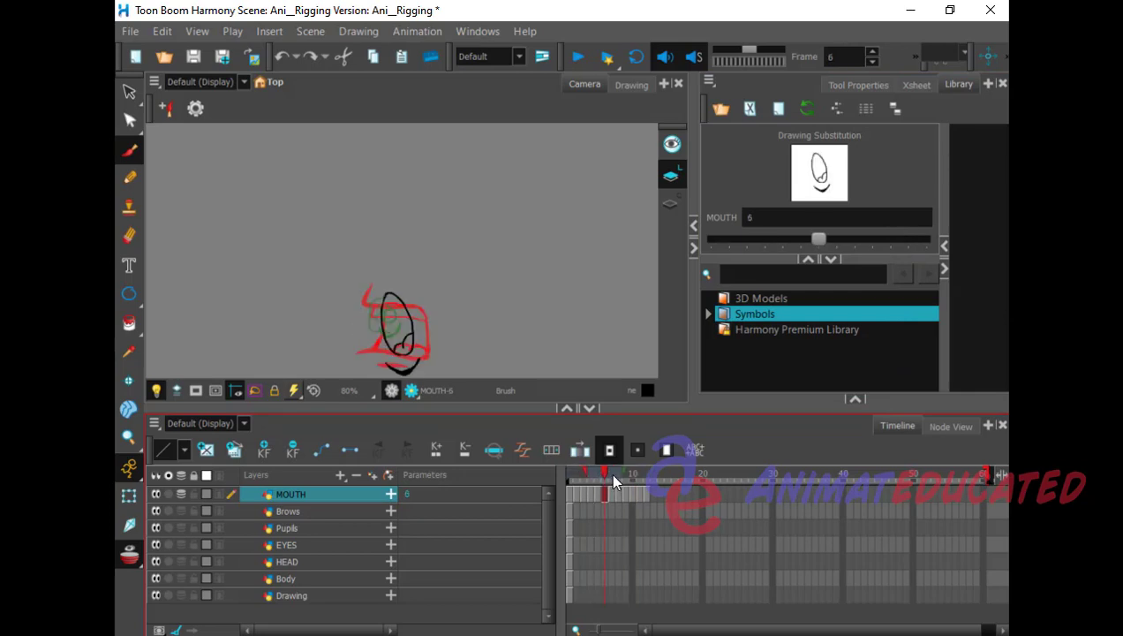
{"action": "left_click", "coordinate": [628, 475]}
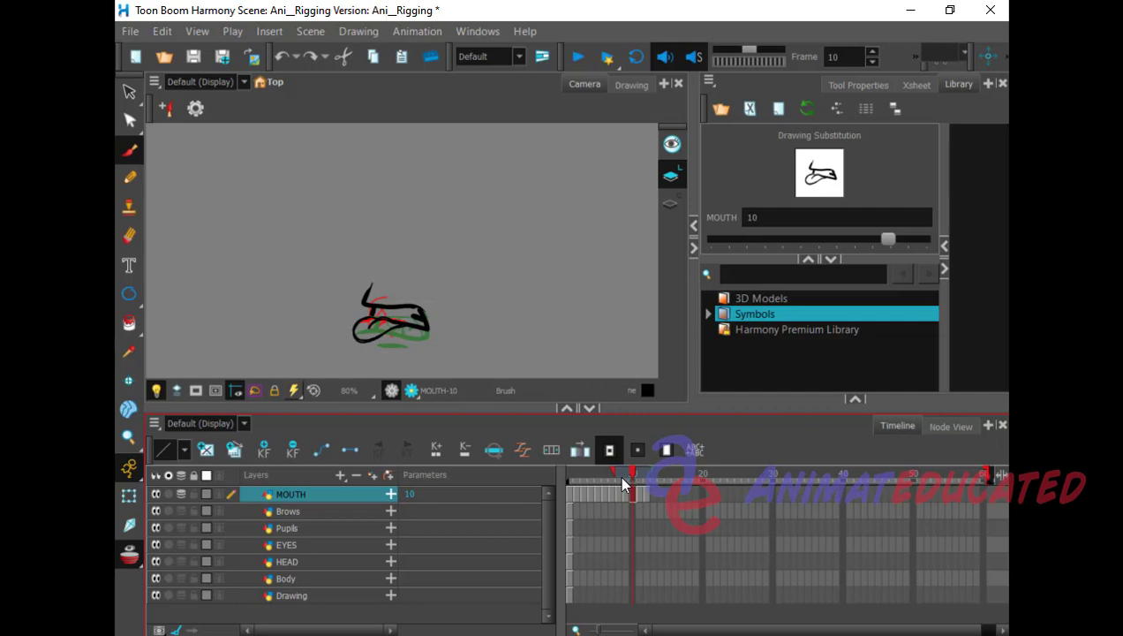
{"action": "left_click", "coordinate": [603, 475]}
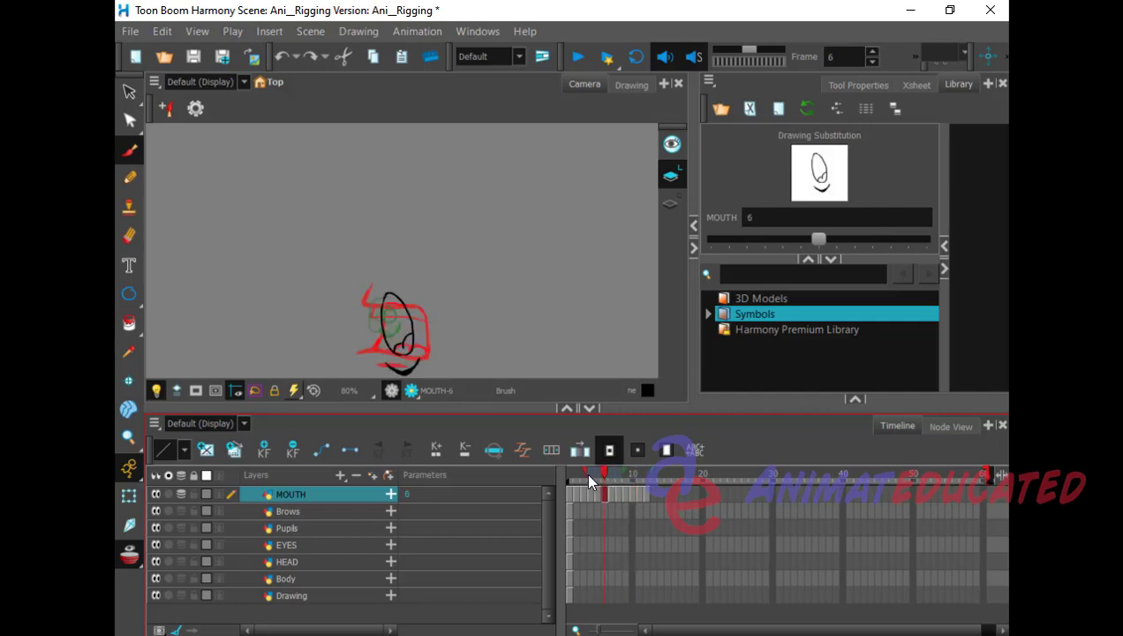
{"action": "left_click", "coordinate": [590, 475]}
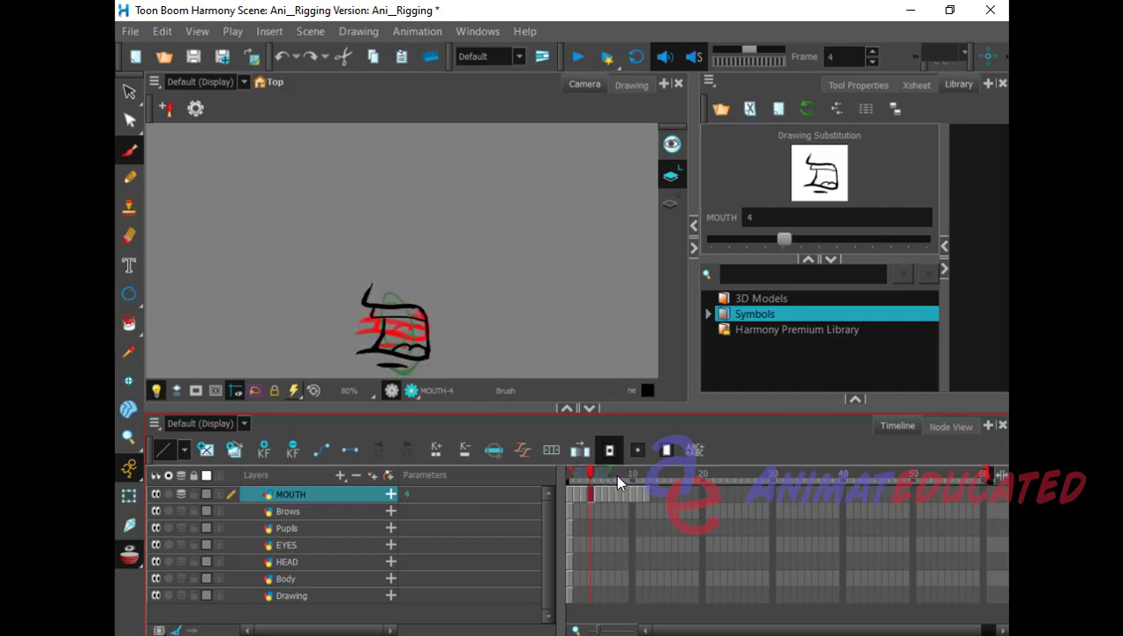
{"action": "left_click", "coordinate": [617, 475]}
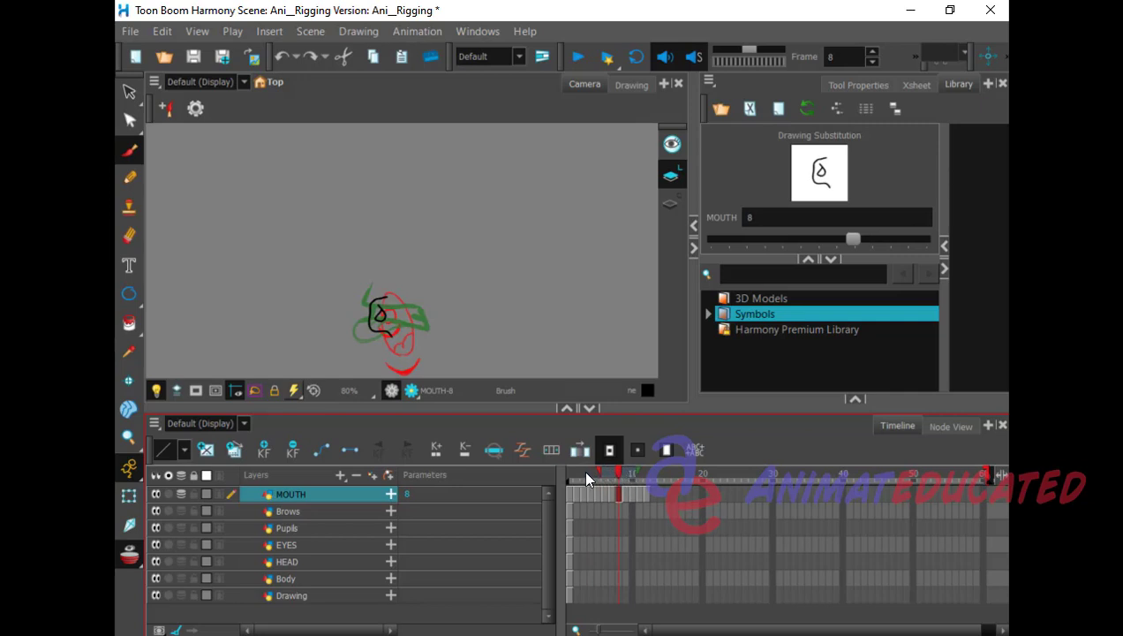
{"action": "left_click", "coordinate": [585, 475]}
{"action": "left_click", "coordinate": [638, 475]}
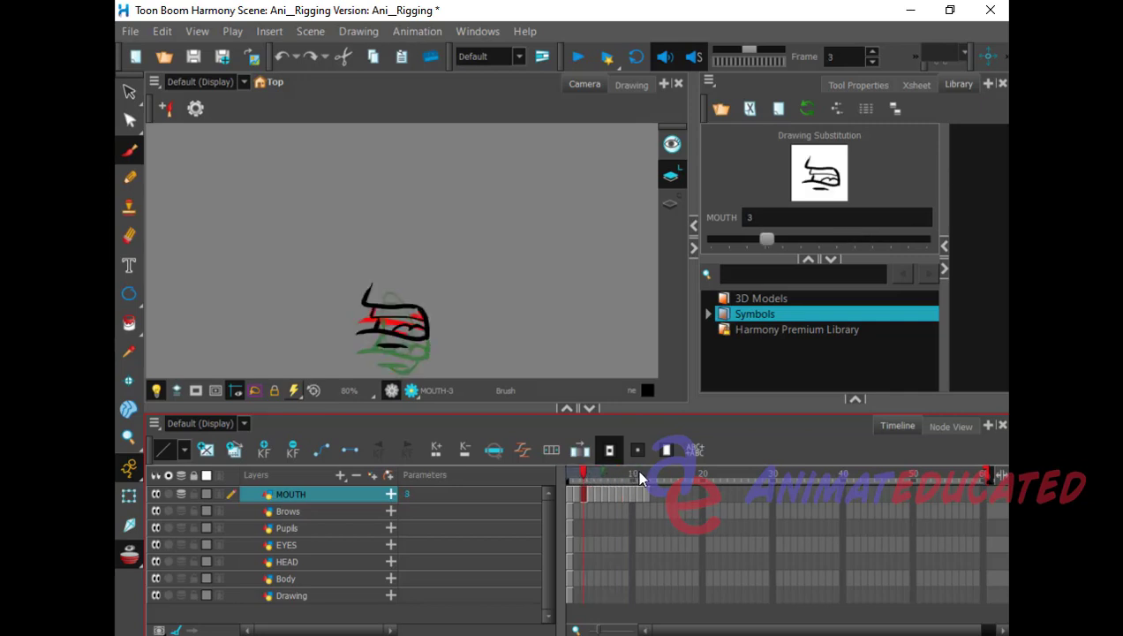
{"action": "left_click", "coordinate": [603, 475]}
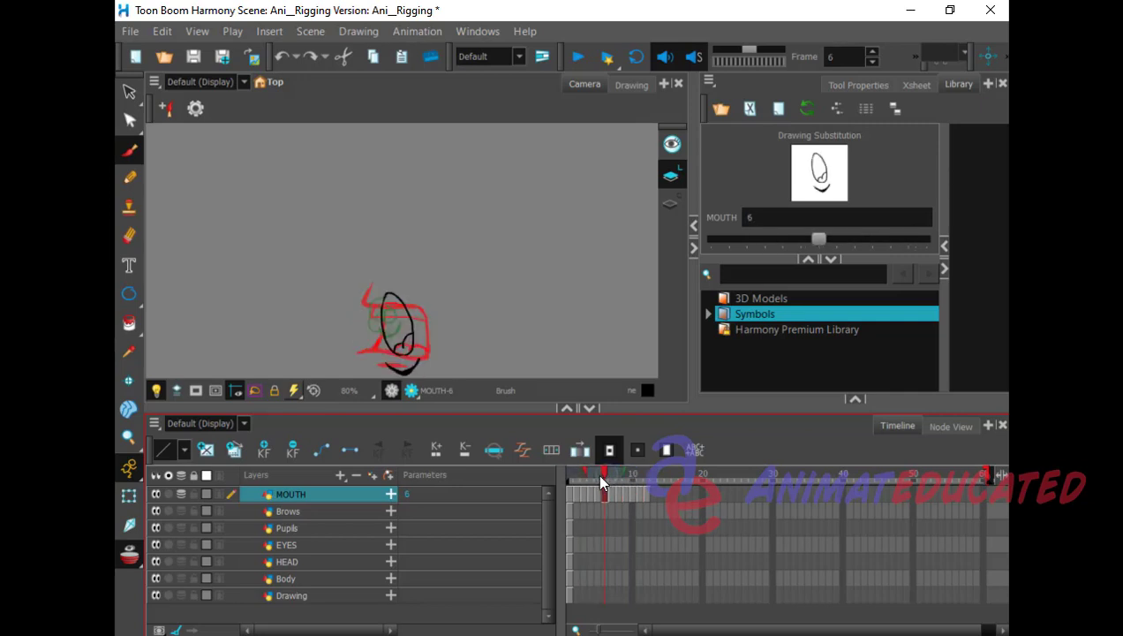
{"action": "left_click", "coordinate": [613, 474]}
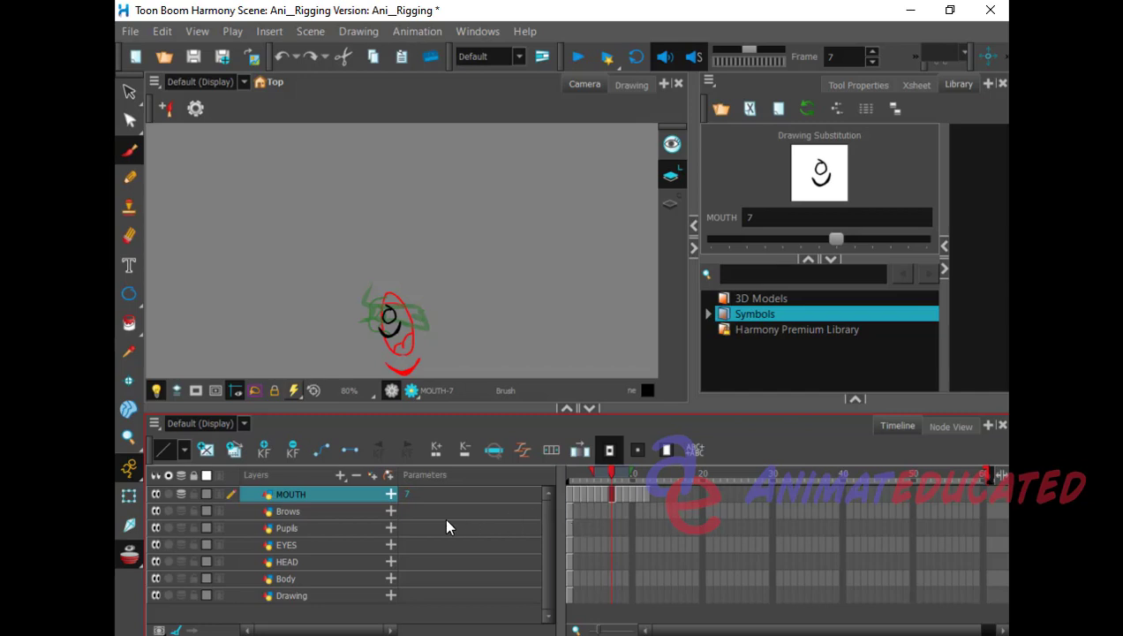
Step: Return to frame 1 with the top of the sketched head in view and activate the Brush tool
{"action": "left_click", "coordinate": [568, 473]}
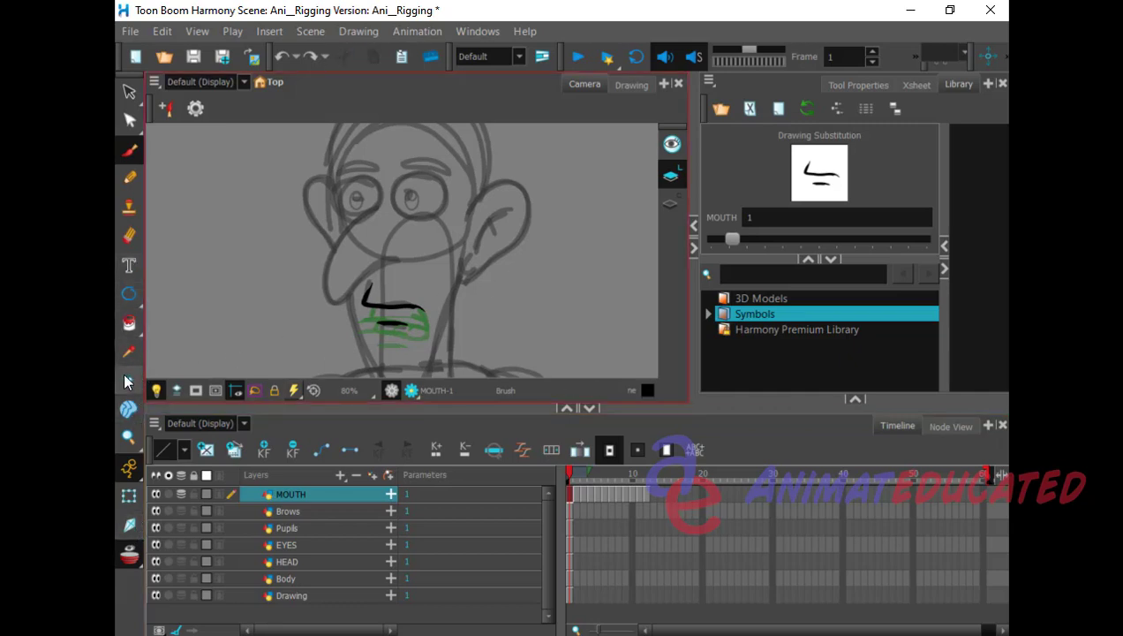
{"action": "left_click", "coordinate": [130, 435]}
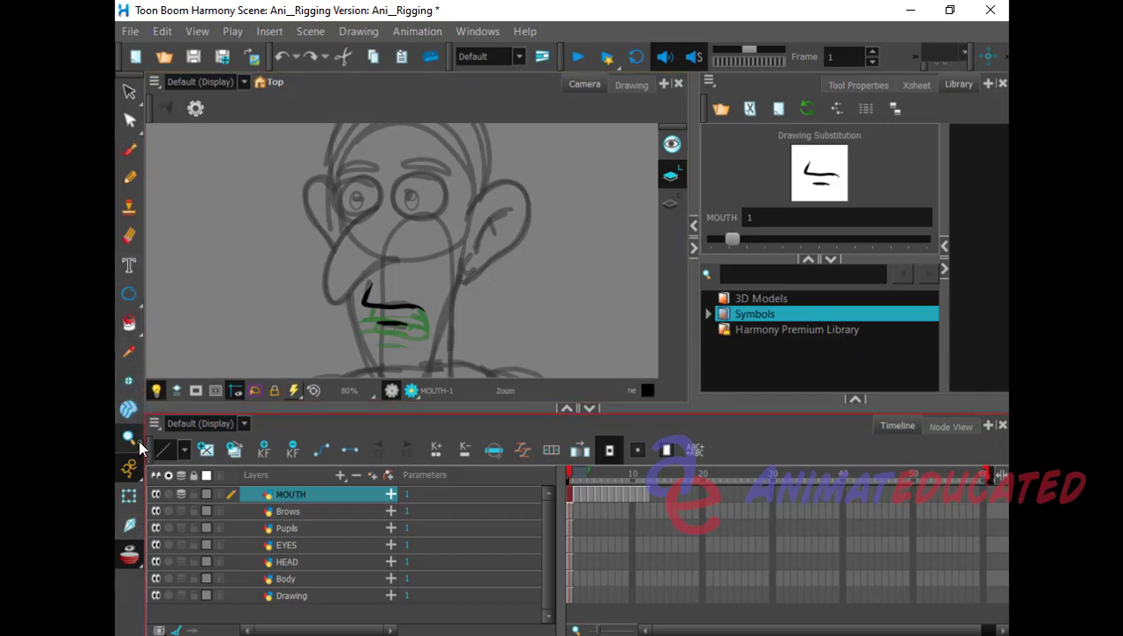
{"action": "left_click_drag", "start_coordinate": [137, 438], "coordinate": [169, 430]}
{"action": "left_click_drag", "start_coordinate": [544, 215], "coordinate": [546, 326]}
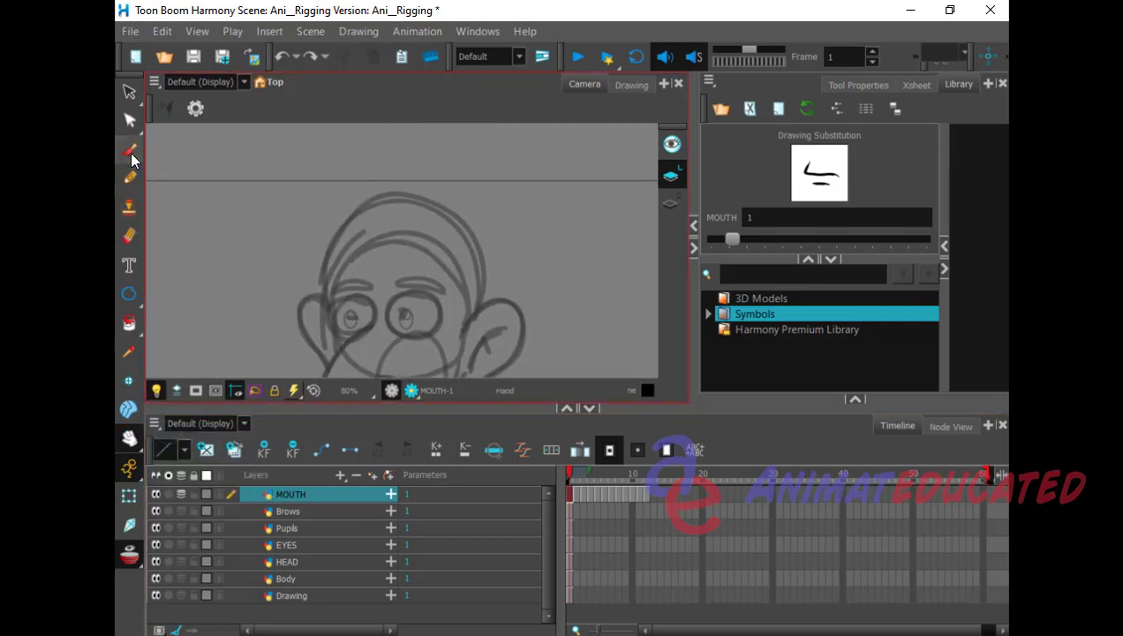
{"action": "left_click", "coordinate": [131, 153]}
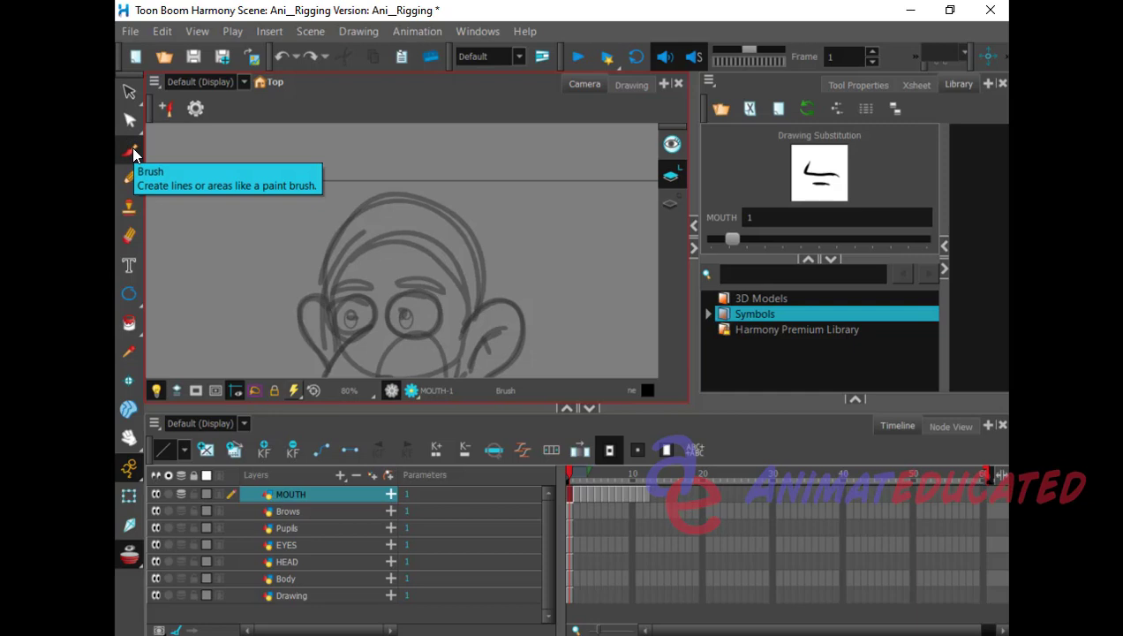
{"action": "left_click", "coordinate": [341, 474]}
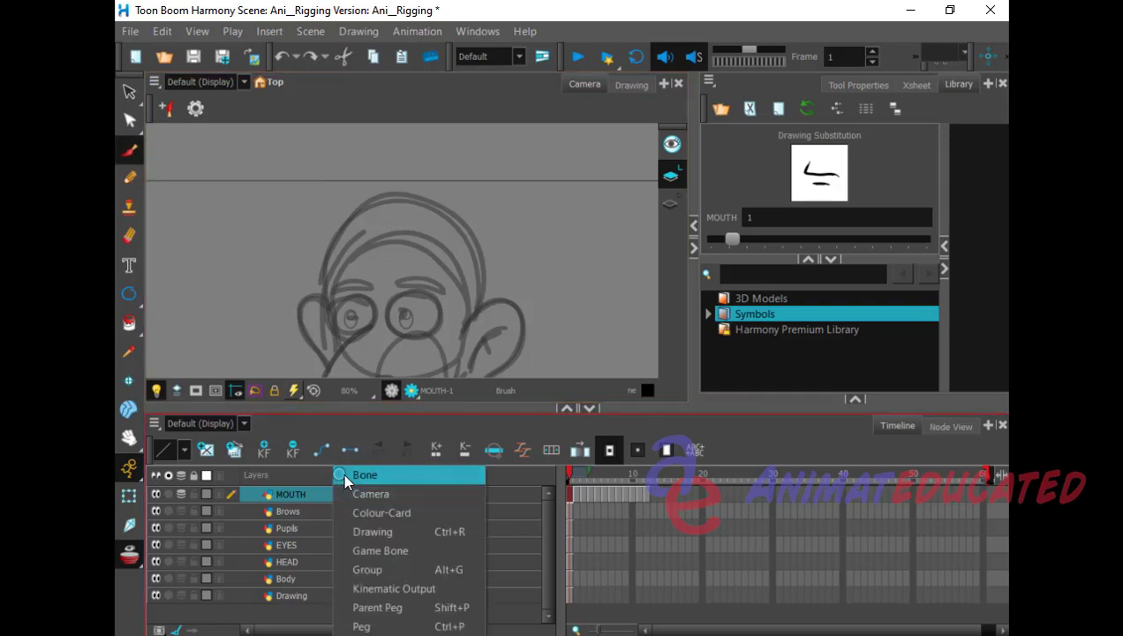
{"action": "left_click", "coordinate": [380, 512]}
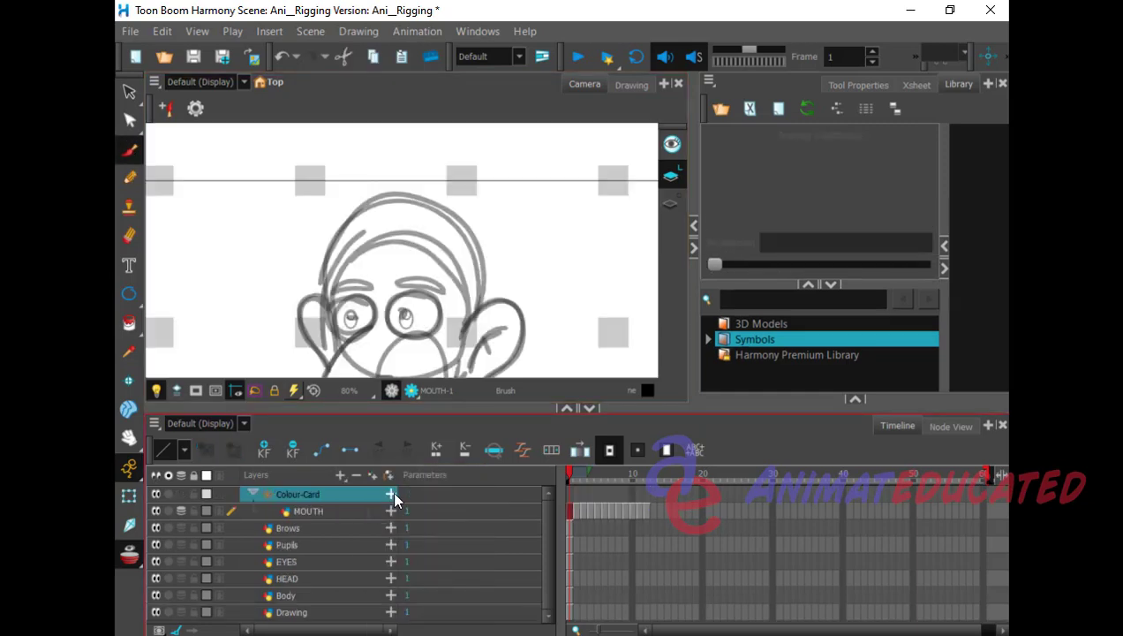
{"action": "key", "text": "ctrl+z"}
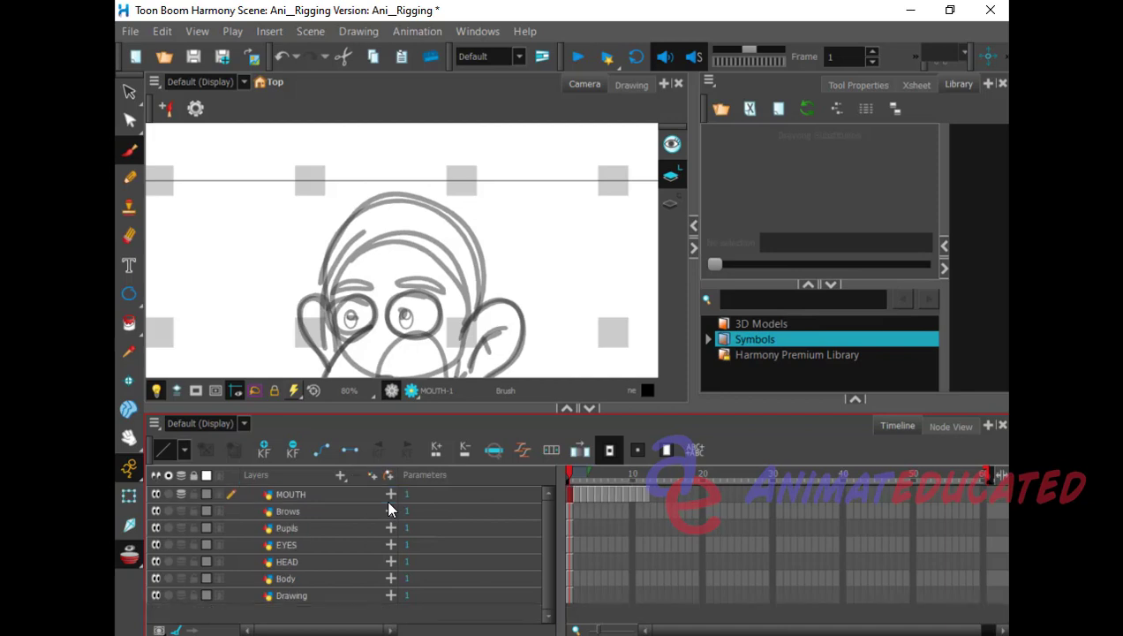
Step: Add a new drawing layer named Hair above the MOUTH layer
{"action": "left_click", "coordinate": [339, 475]}
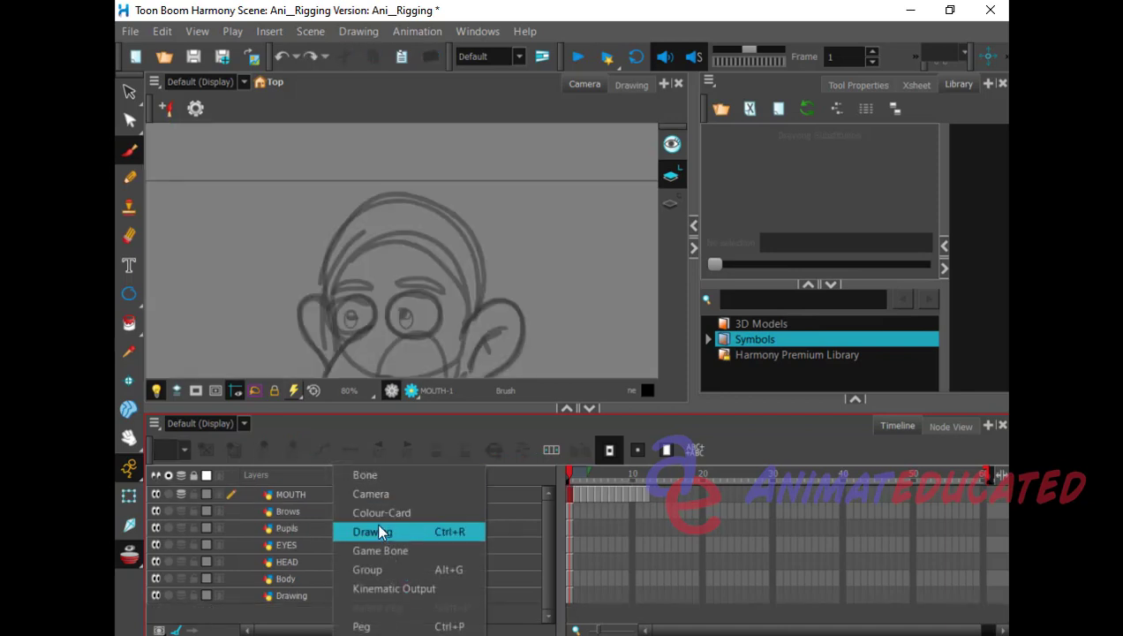
{"action": "left_click", "coordinate": [380, 530]}
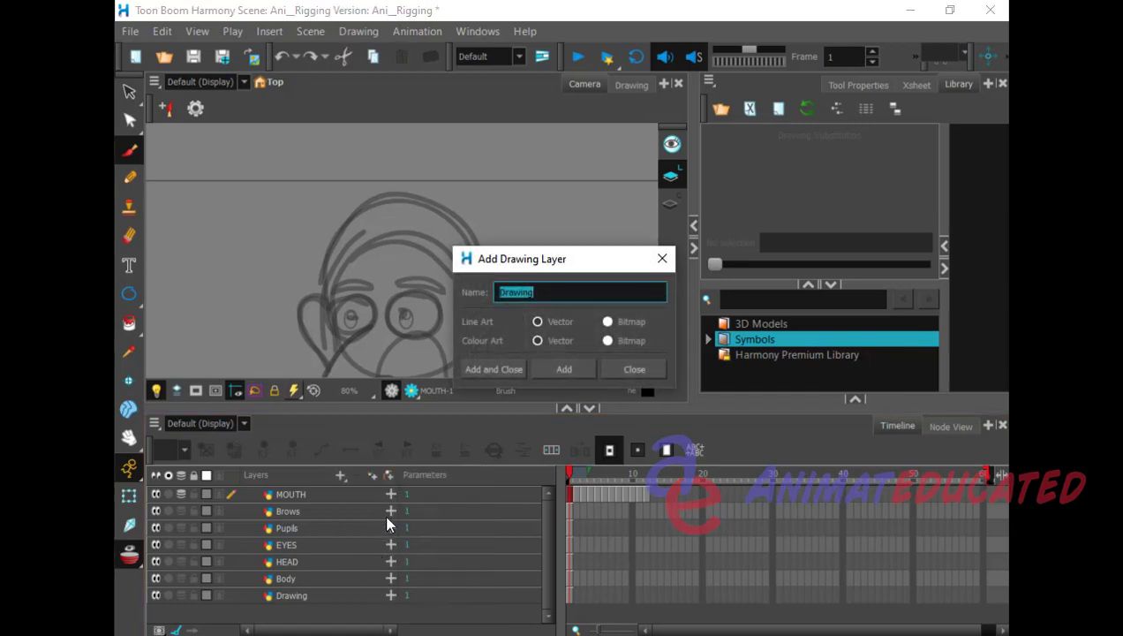
{"action": "type", "text": "Hair"}
{"action": "left_click", "coordinate": [495, 371]}
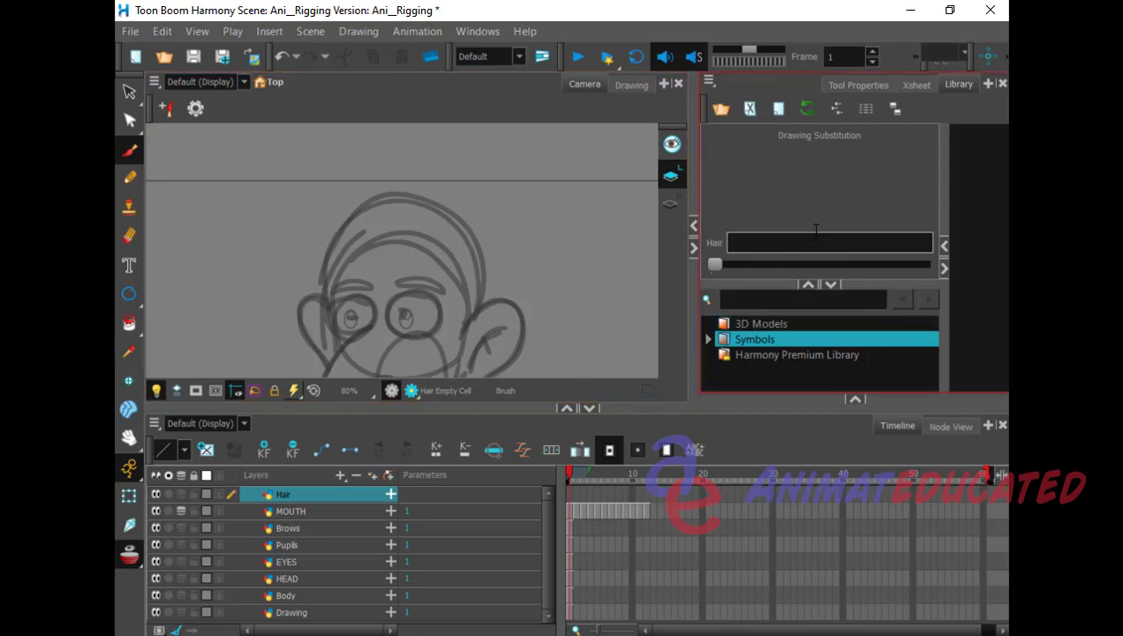
{"action": "left_click", "coordinate": [736, 341]}
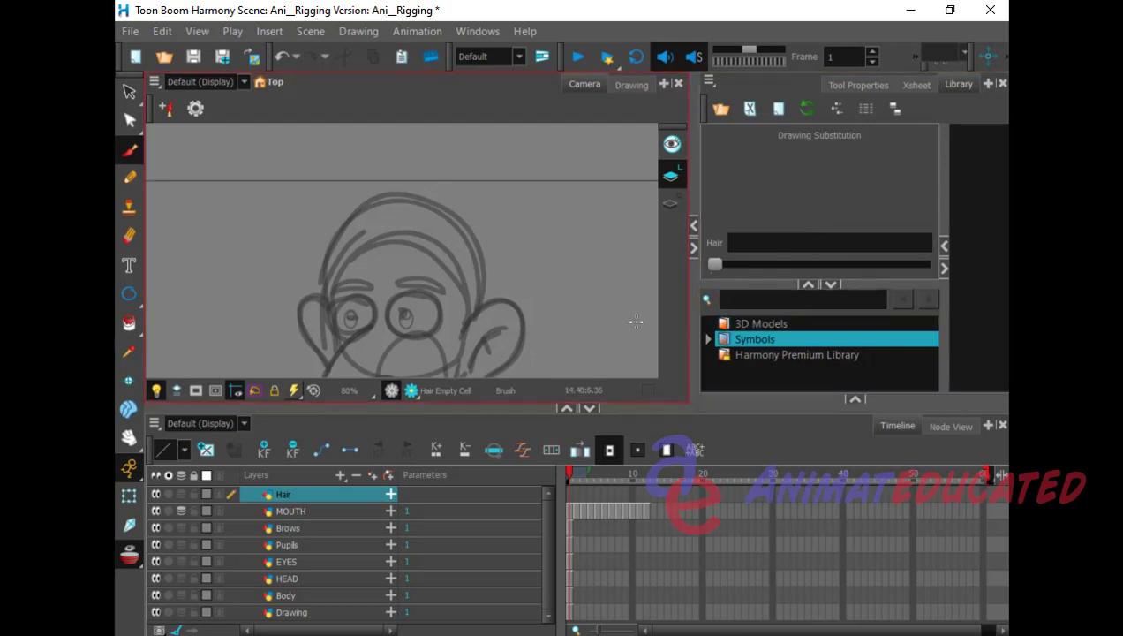
Step: Ink the spiky hair outline and the hairline around the sketched head on the Hair layer with Solid Brush 2, size 10
{"action": "left_click", "coordinate": [859, 85]}
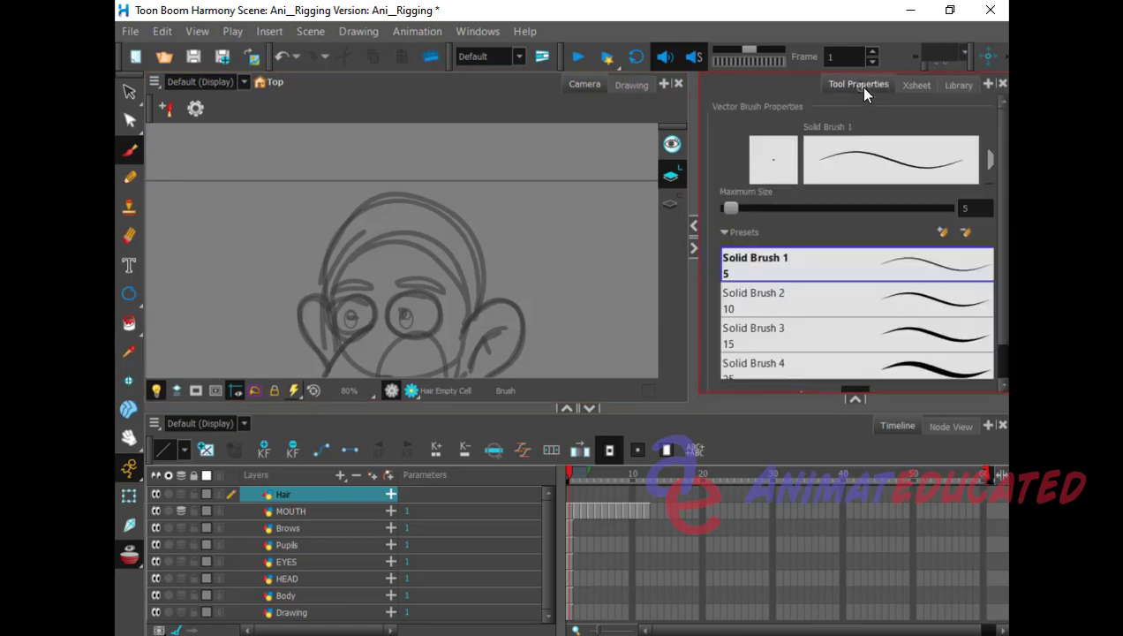
{"action": "left_click", "coordinate": [905, 309]}
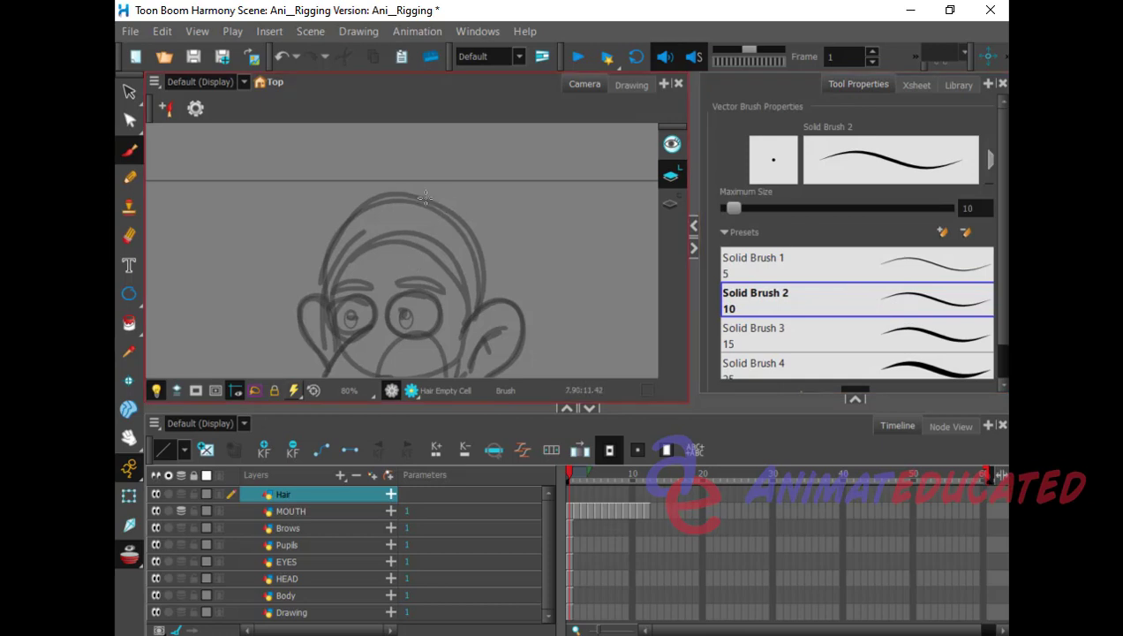
{"action": "mouse_move", "coordinate": [433, 199]}
{"action": "left_mouse_down"}
{"action": "mouse_move", "coordinate": [378, 172]}
{"action": "mouse_move", "coordinate": [308, 181]}
{"action": "mouse_move", "coordinate": [274, 204]}
{"action": "mouse_move", "coordinate": [360, 189]}
{"action": "mouse_move", "coordinate": [273, 261]}
{"action": "mouse_move", "coordinate": [328, 216]}
{"action": "mouse_move", "coordinate": [301, 273]}
{"action": "mouse_move", "coordinate": [329, 238]}
{"action": "mouse_move", "coordinate": [327, 303]}
{"action": "left_mouse_up"}
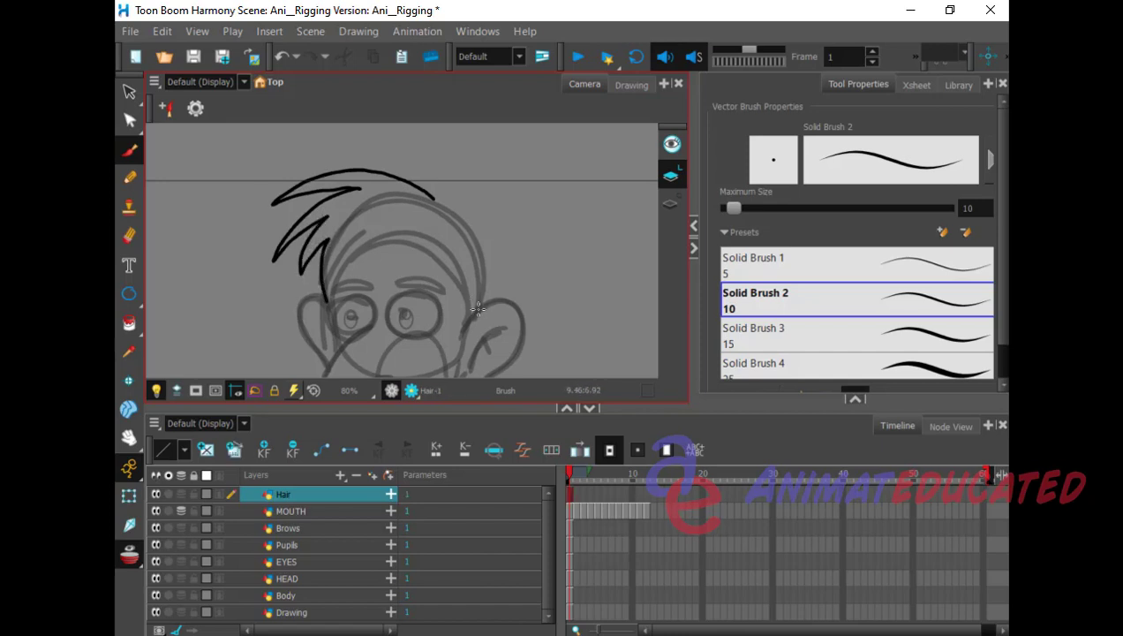
{"action": "mouse_move", "coordinate": [476, 309]}
{"action": "left_mouse_down"}
{"action": "mouse_move", "coordinate": [509, 229]}
{"action": "mouse_move", "coordinate": [504, 191]}
{"action": "mouse_move", "coordinate": [487, 236]}
{"action": "mouse_move", "coordinate": [484, 204]}
{"action": "mouse_move", "coordinate": [473, 223]}
{"action": "mouse_move", "coordinate": [469, 212]}
{"action": "mouse_move", "coordinate": [469, 174]}
{"action": "mouse_move", "coordinate": [454, 208]}
{"action": "mouse_move", "coordinate": [443, 188]}
{"action": "mouse_move", "coordinate": [453, 206]}
{"action": "mouse_move", "coordinate": [414, 176]}
{"action": "mouse_move", "coordinate": [430, 203]}
{"action": "left_mouse_up"}
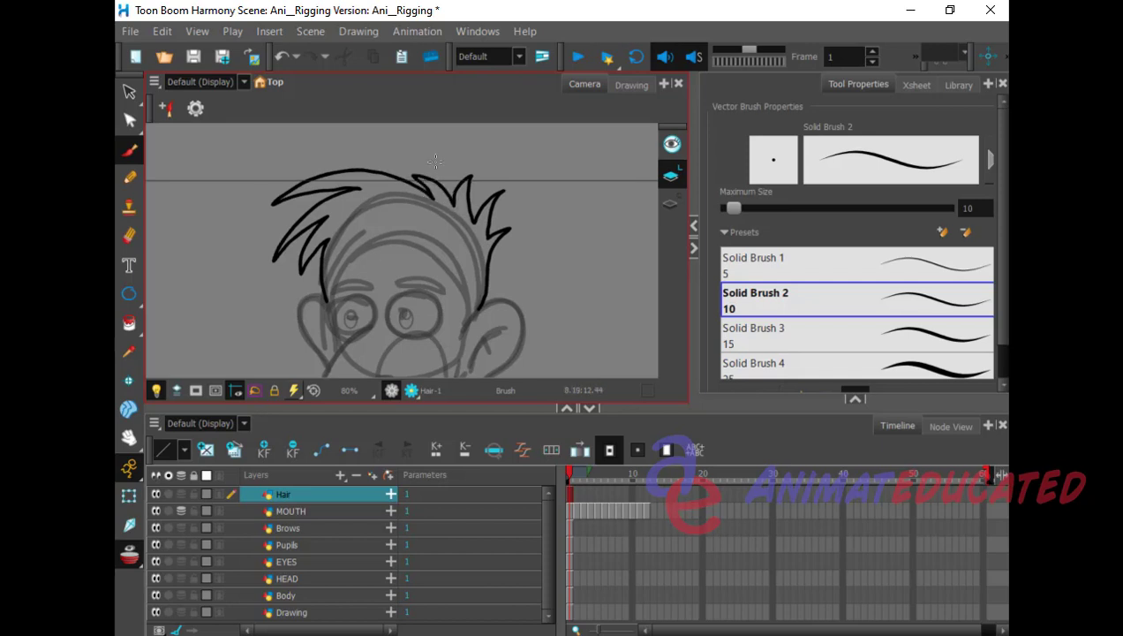
{"action": "mouse_move", "coordinate": [477, 300]}
{"action": "left_mouse_down"}
{"action": "mouse_move", "coordinate": [421, 250]}
{"action": "mouse_move", "coordinate": [379, 220]}
{"action": "mouse_move", "coordinate": [385, 236]}
{"action": "mouse_move", "coordinate": [319, 270]}
{"action": "left_mouse_up"}
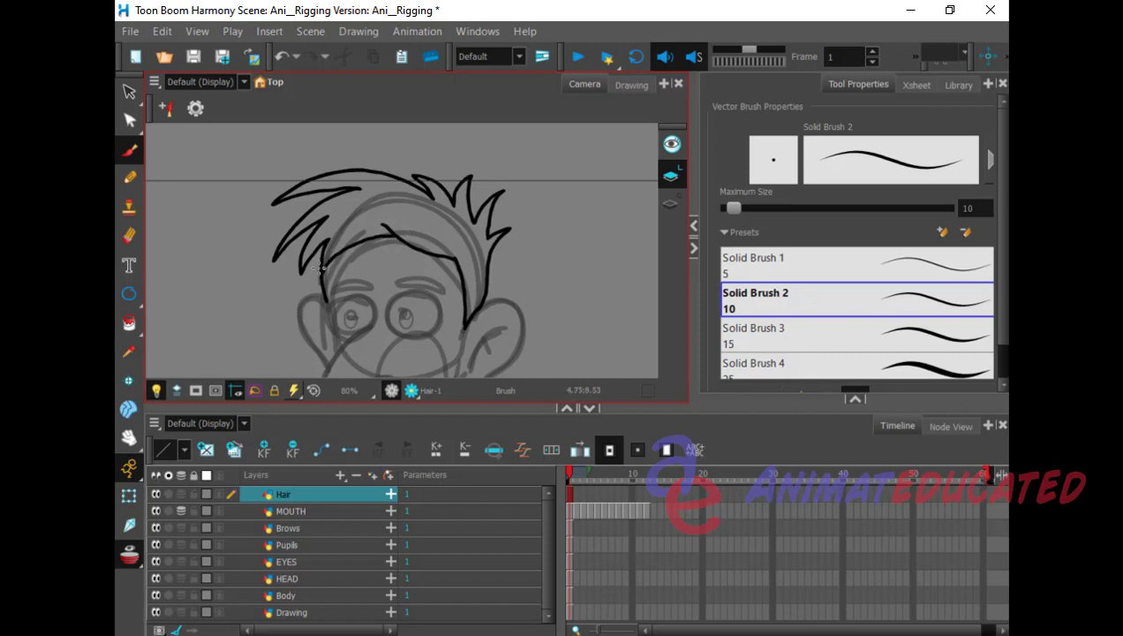
Step: Check frames 1 and 2 of the Hair layer in the timeline and return to frame 1
{"action": "left_click", "coordinate": [574, 495]}
{"action": "left_click", "coordinate": [572, 500]}
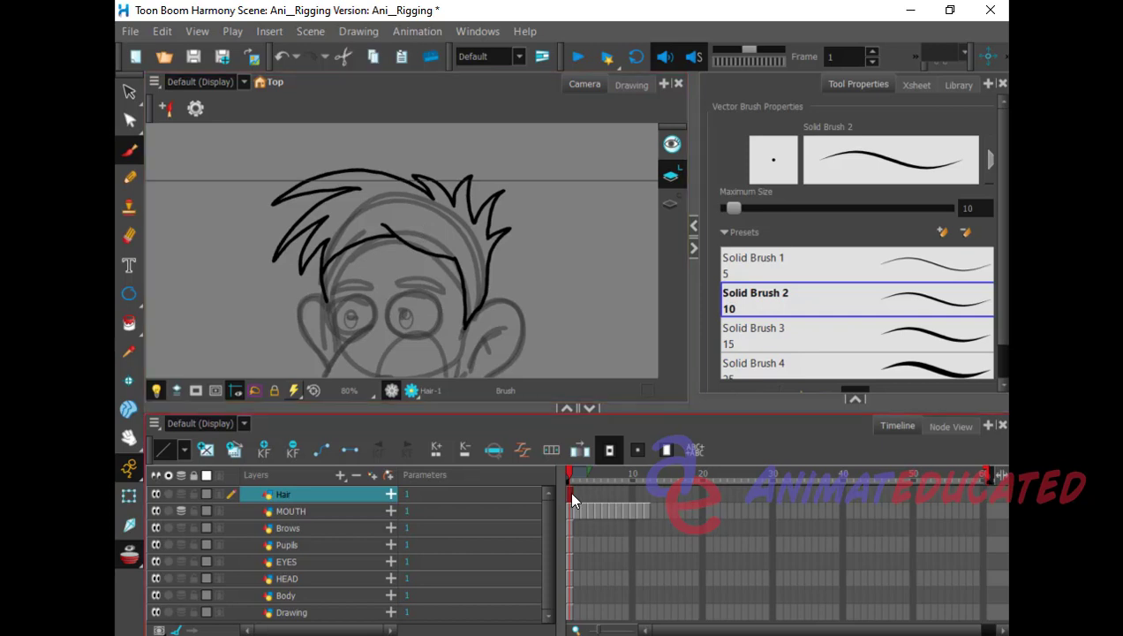
{"action": "left_click", "coordinate": [576, 492]}
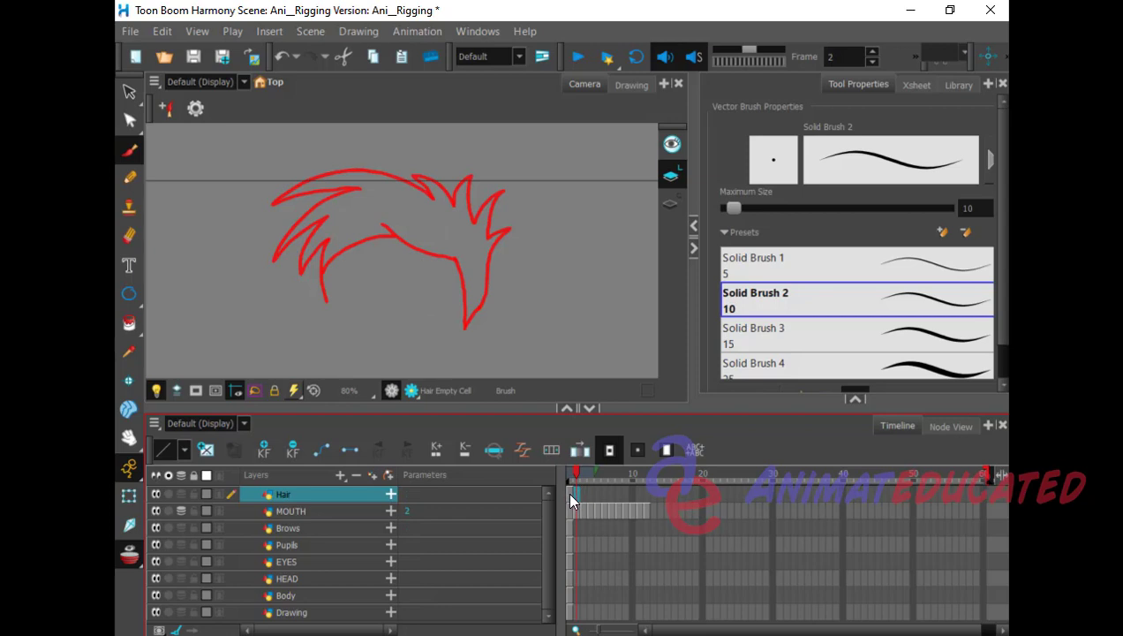
{"action": "left_click", "coordinate": [569, 497]}
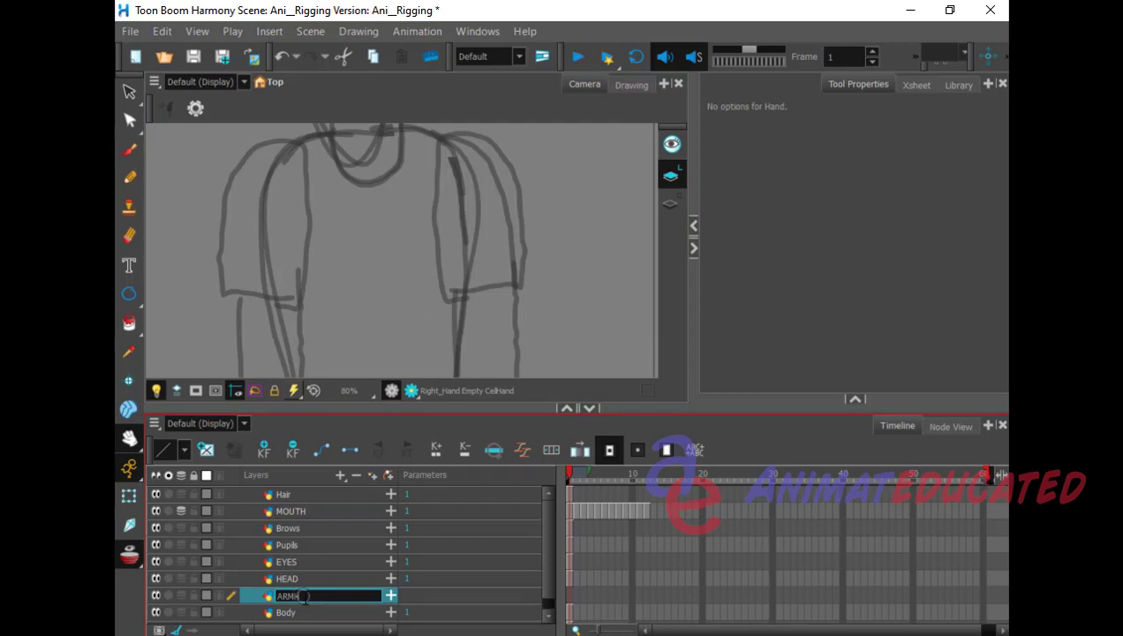
Step: Rename the new drawing layer between HEAD and Body as Front_Arm
{"action": "double_click", "coordinate": [309, 596]}
{"action": "type", "text": "R"}
{"action": "type", "text": "i"}
{"action": "type", "text": "ont"}
{"action": "type", "text": "_"}
{"action": "type", "text": "Ar"}
{"action": "type", "text": "m"}
{"action": "left_click", "coordinate": [513, 288]}
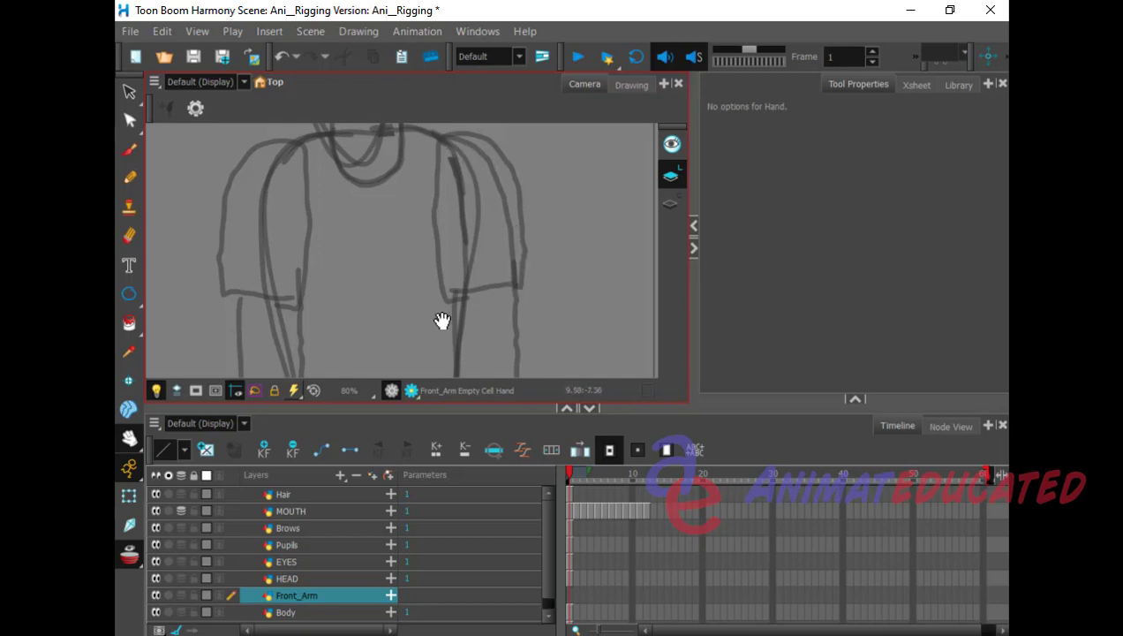
Step: Ink the outline of the front arm's sleeve over the sketch on the Front_Arm layer with Solid Brush 2, size 10
{"action": "left_click", "coordinate": [130, 152]}
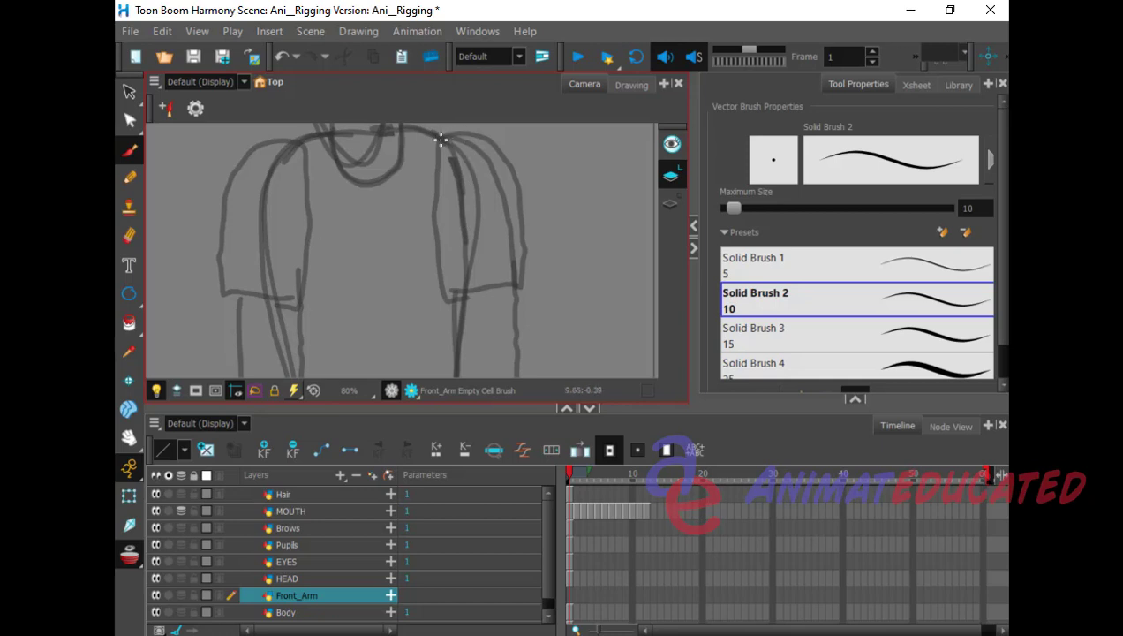
{"action": "mouse_move", "coordinate": [439, 138]}
{"action": "left_mouse_down"}
{"action": "mouse_move", "coordinate": [492, 139]}
{"action": "mouse_move", "coordinate": [516, 183]}
{"action": "mouse_move", "coordinate": [522, 294]}
{"action": "mouse_move", "coordinate": [447, 299]}
{"action": "mouse_move", "coordinate": [436, 143]}
{"action": "left_mouse_up"}
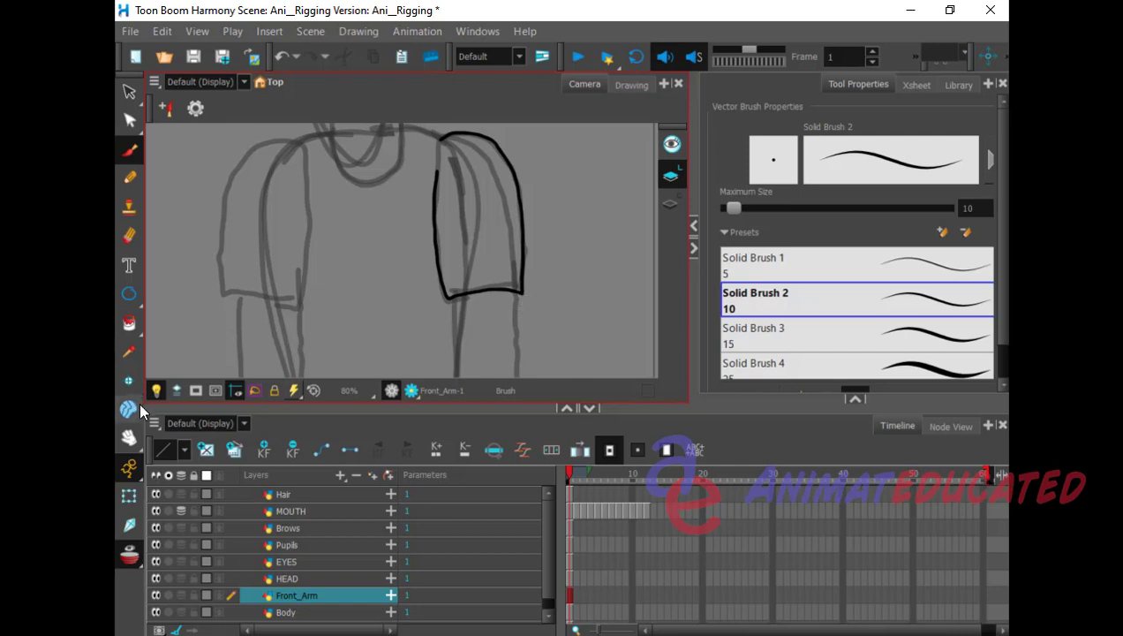
Step: Bring the sketched front forearm below the inked sleeve into view, zoomed out to 50%
{"action": "left_click", "coordinate": [129, 440]}
{"action": "left_click_drag", "start_coordinate": [552, 318], "coordinate": [559, 165]}
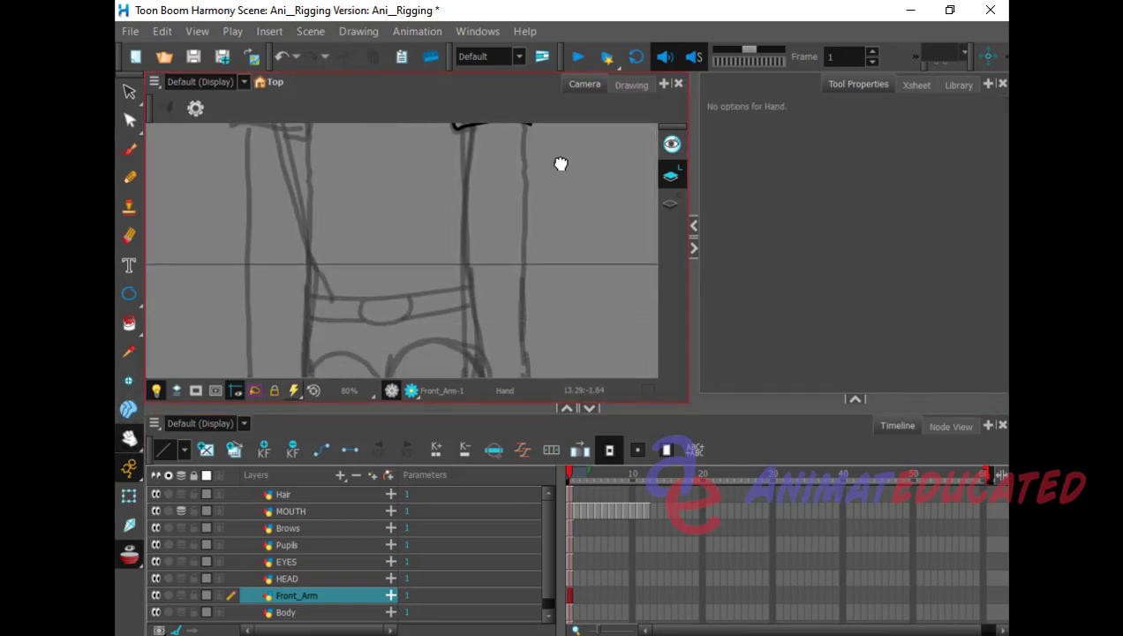
{"action": "left_click_drag", "start_coordinate": [578, 275], "coordinate": [558, 307]}
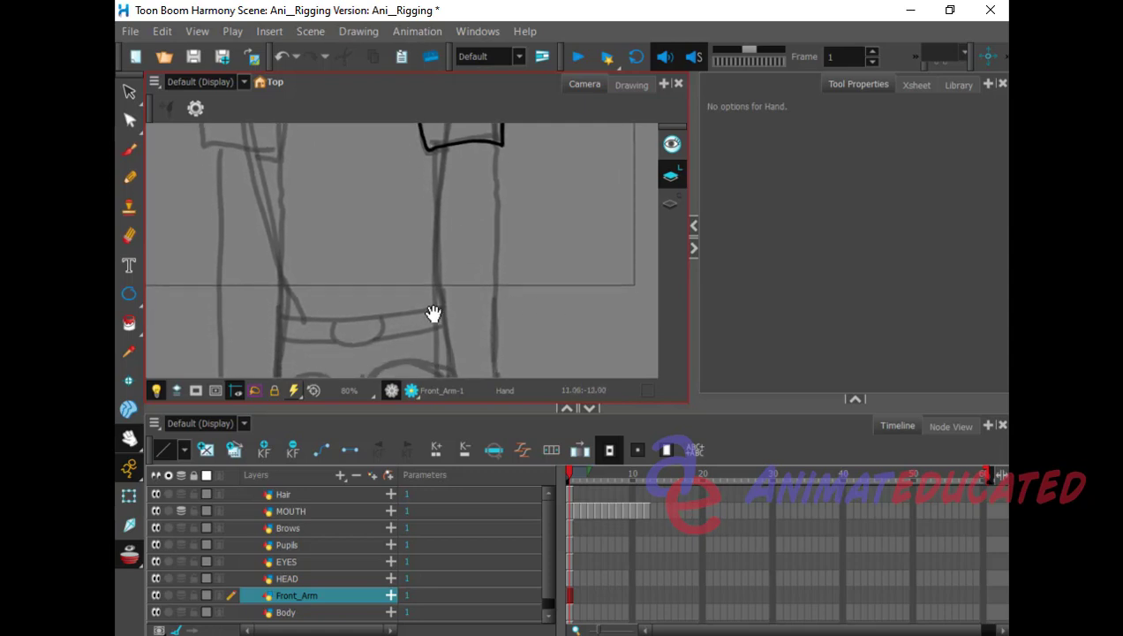
{"action": "left_click", "coordinate": [134, 437]}
{"action": "left_click", "coordinate": [181, 452]}
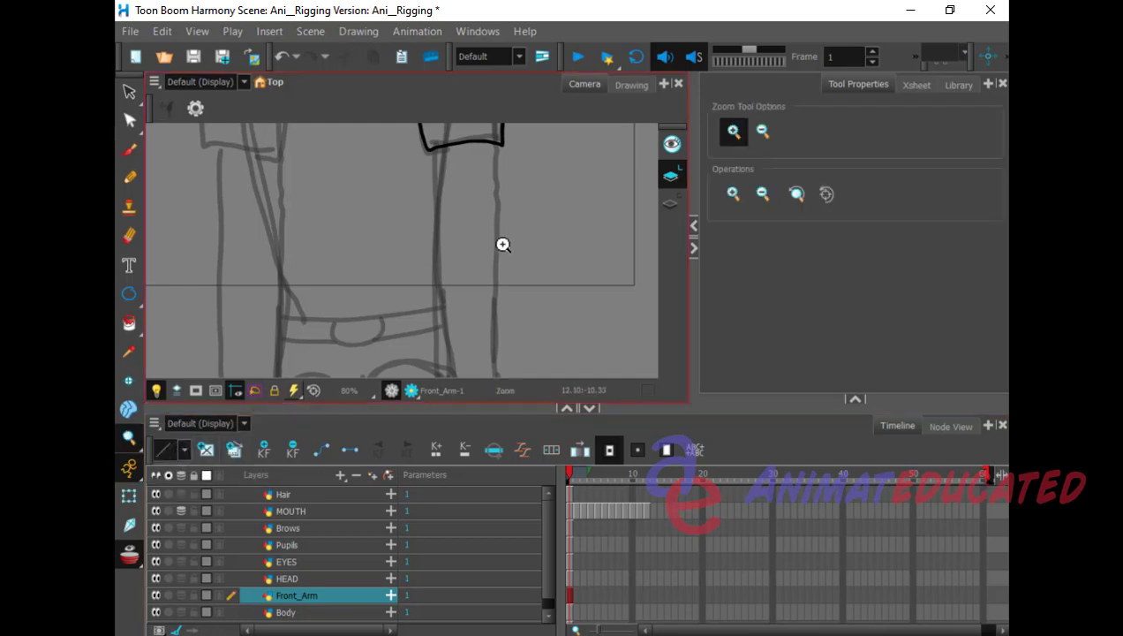
{"action": "left_click", "coordinate": [504, 243], "text": "alt"}
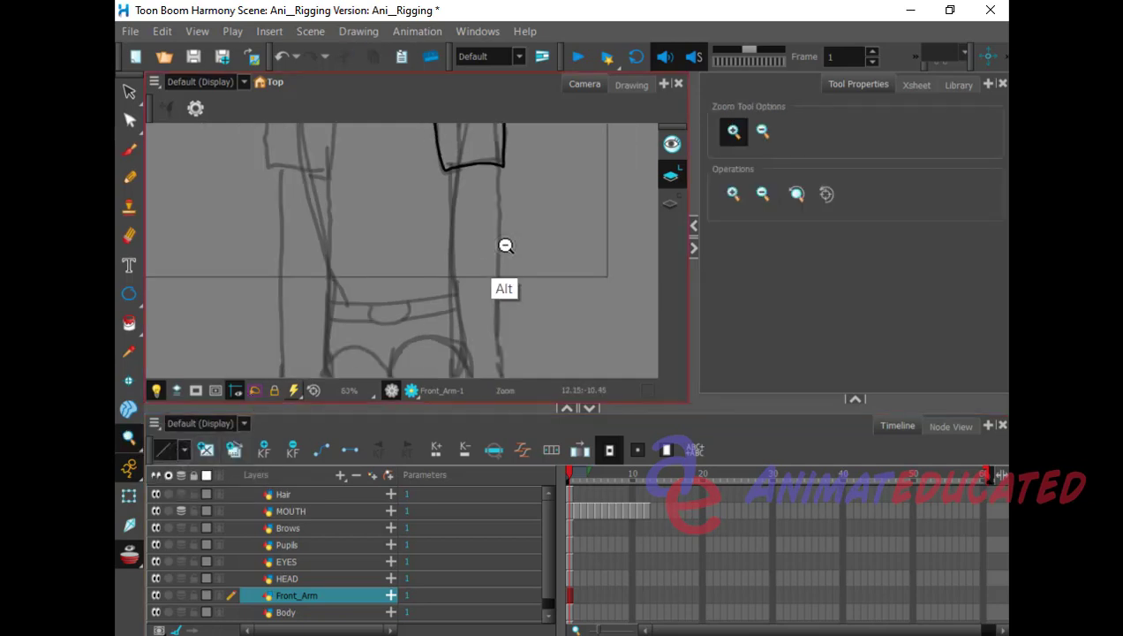
{"action": "left_click", "coordinate": [505, 244], "text": "alt"}
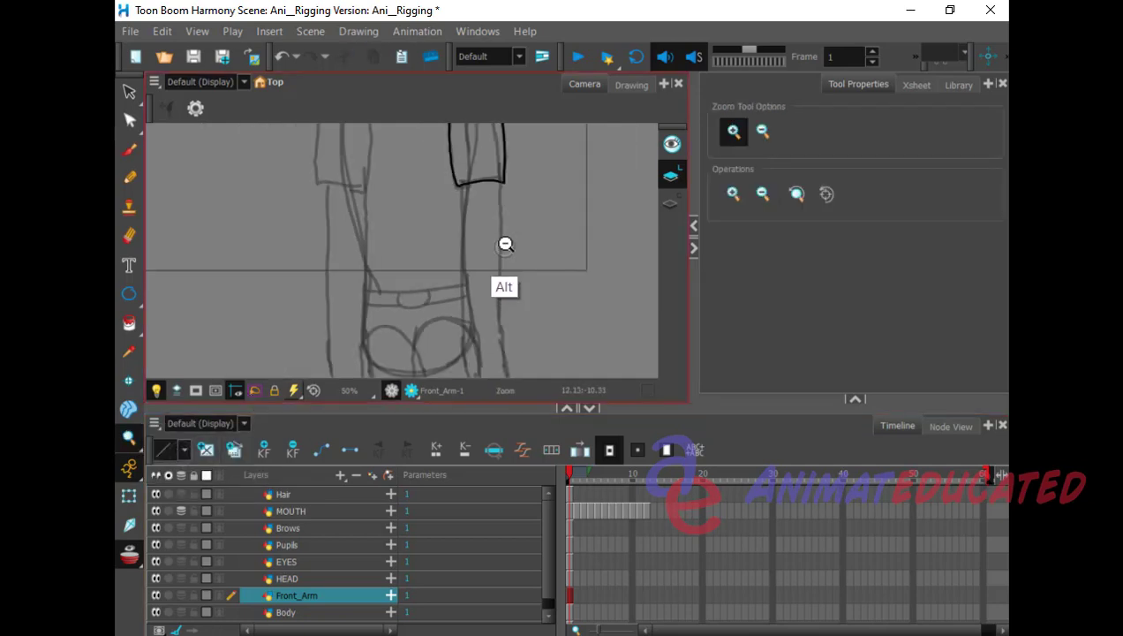
Step: Trace the front forearm with Solid Brush 2 at size 10 on the Front_Arm layer, from the sleeve hem down to a rounded wrist
{"action": "left_click", "coordinate": [133, 433]}
{"action": "left_click", "coordinate": [158, 430]}
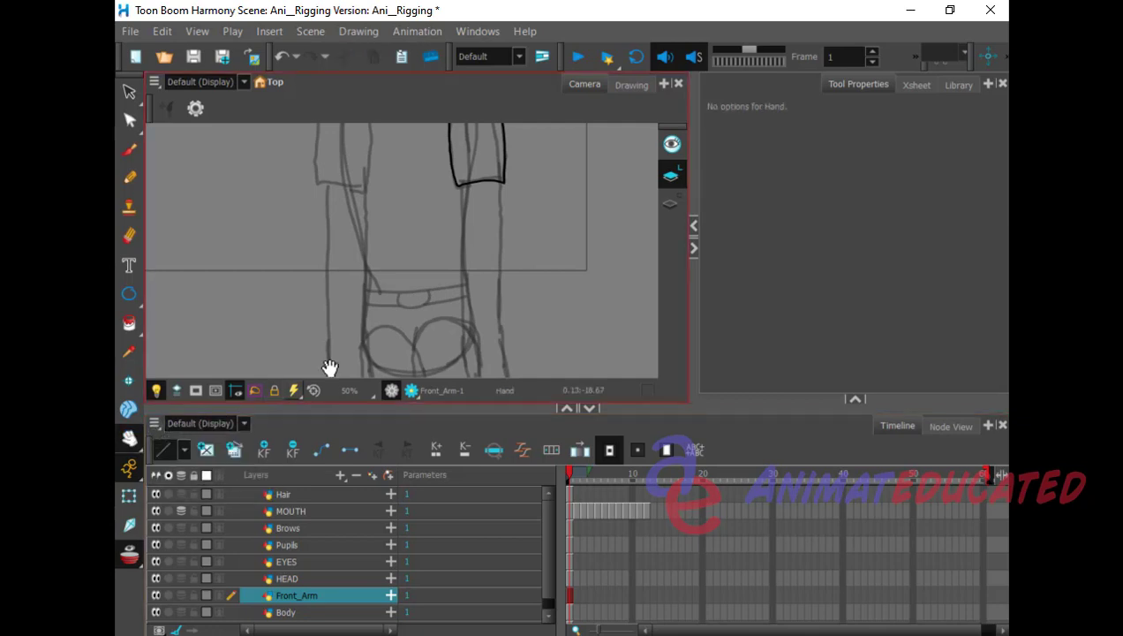
{"action": "left_click_drag", "start_coordinate": [577, 310], "coordinate": [579, 246]}
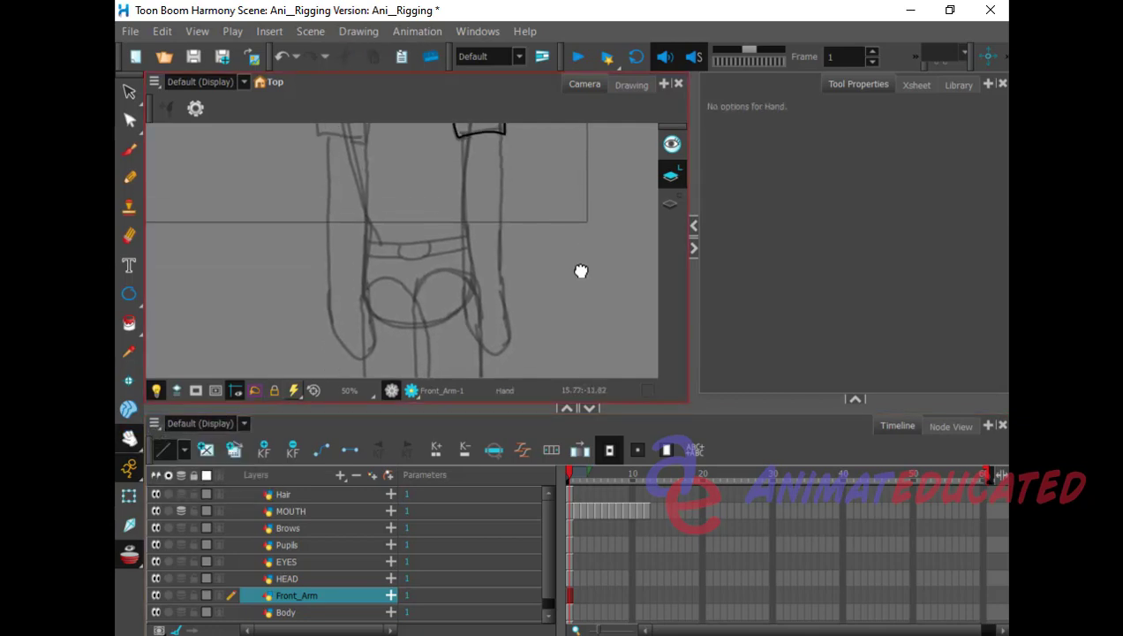
{"action": "left_click", "coordinate": [131, 152]}
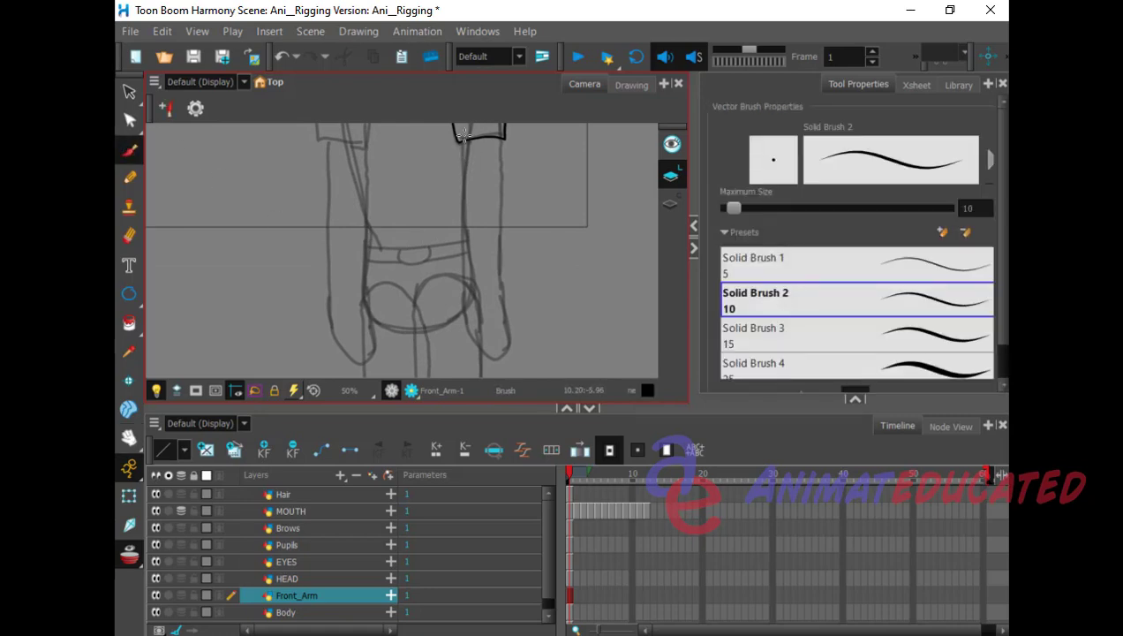
{"action": "left_click_drag", "start_coordinate": [460, 143], "coordinate": [463, 201]}
{"action": "left_click_drag", "start_coordinate": [464, 194], "coordinate": [466, 313]}
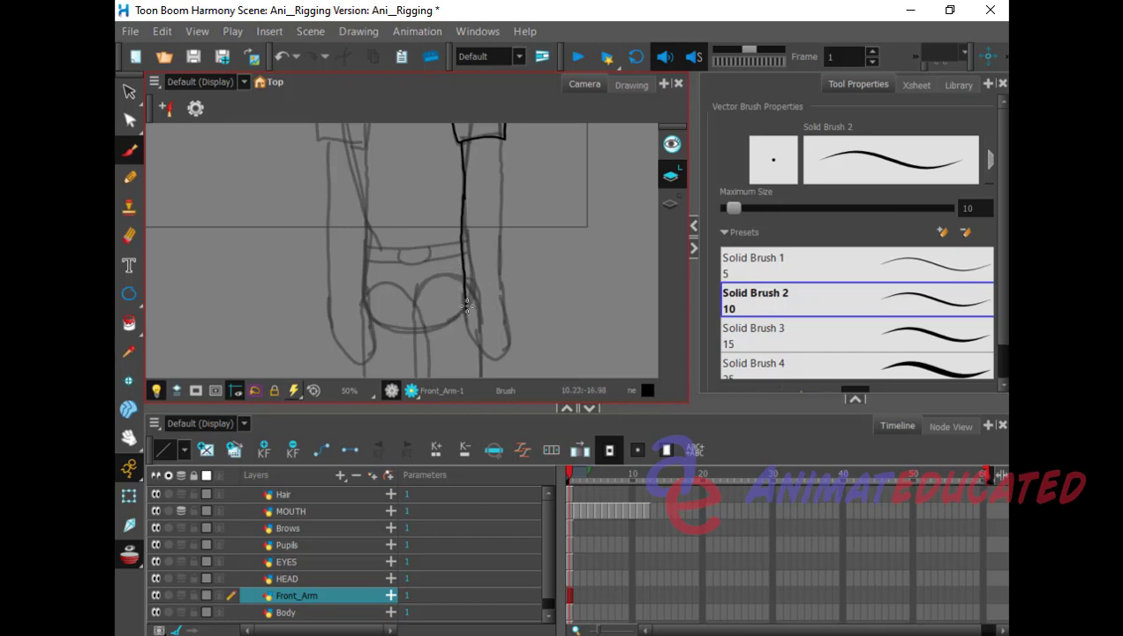
{"action": "mouse_move", "coordinate": [467, 305]}
{"action": "left_mouse_down"}
{"action": "mouse_move", "coordinate": [498, 304]}
{"action": "mouse_move", "coordinate": [490, 249]}
{"action": "mouse_move", "coordinate": [492, 221]}
{"action": "mouse_move", "coordinate": [499, 270]}
{"action": "mouse_move", "coordinate": [502, 138]}
{"action": "left_mouse_up"}
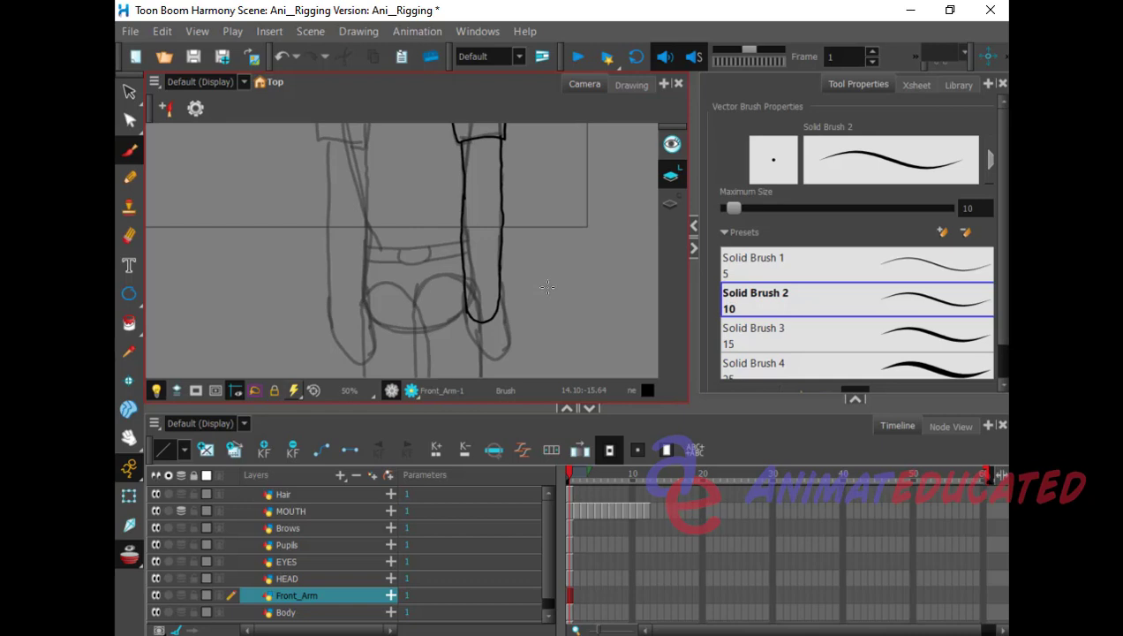
Step: Clean up the front sleeve outline by touching up its lower outer corner and erasing roughness along its inner edge
{"action": "left_click", "coordinate": [129, 438]}
{"action": "left_click_drag", "start_coordinate": [551, 213], "coordinate": [565, 316]}
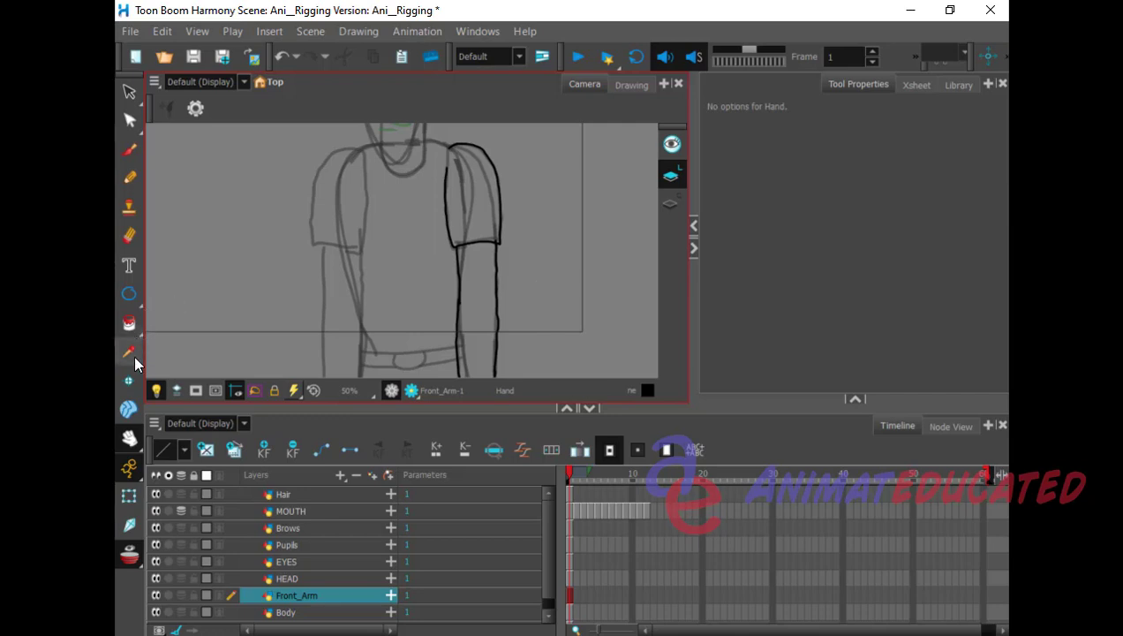
{"action": "left_click", "coordinate": [129, 235]}
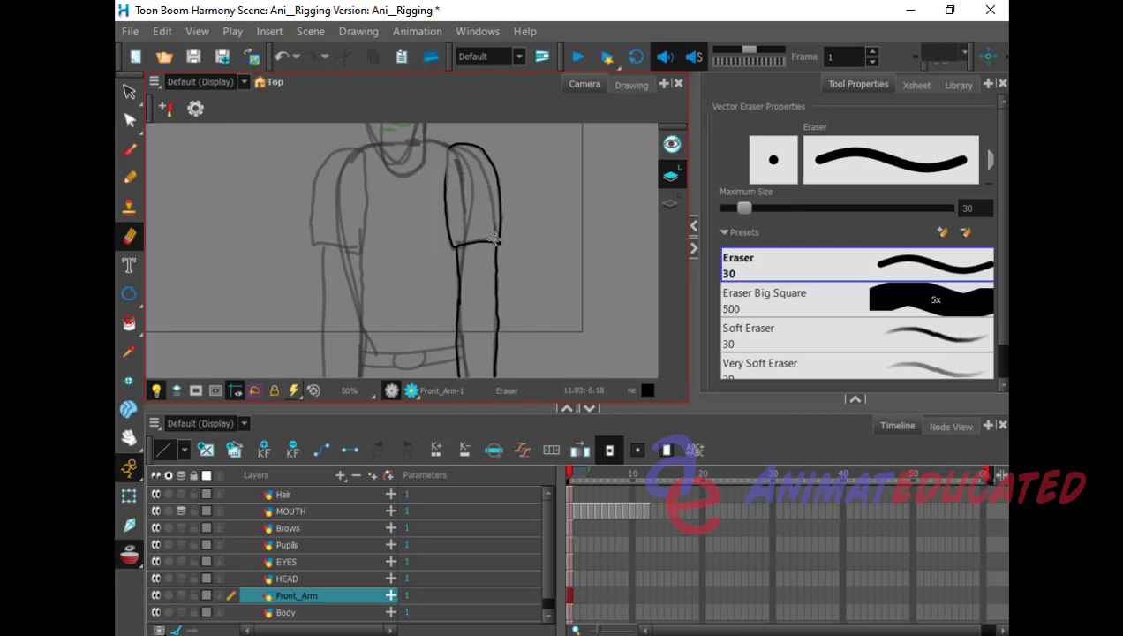
{"action": "left_click", "coordinate": [129, 150]}
{"action": "left_click", "coordinate": [498, 244]}
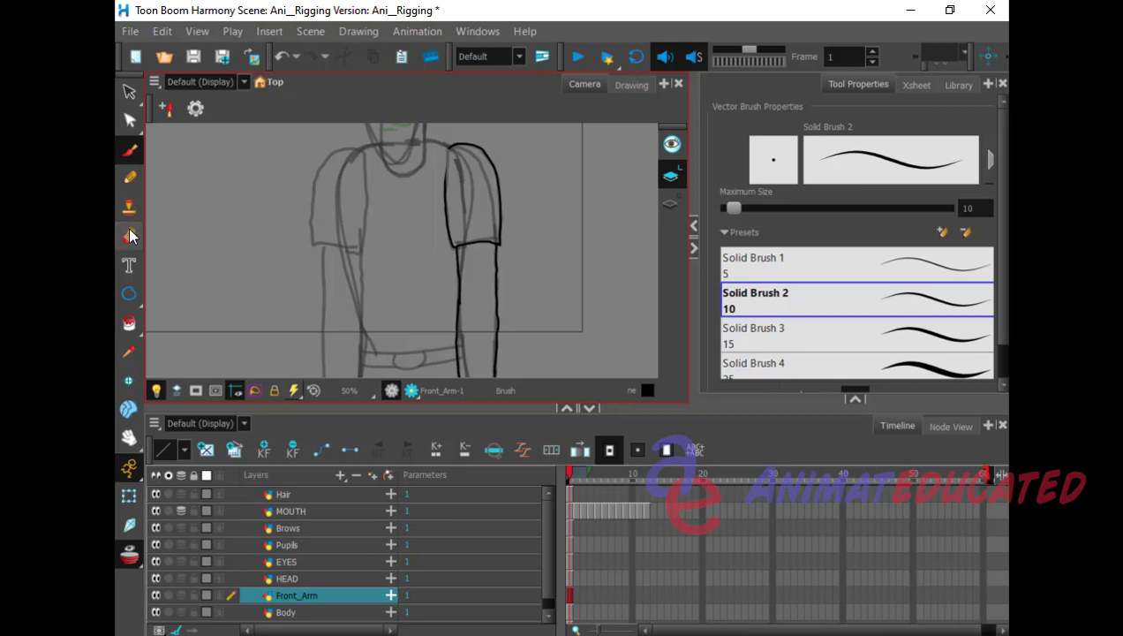
{"action": "left_click", "coordinate": [130, 235]}
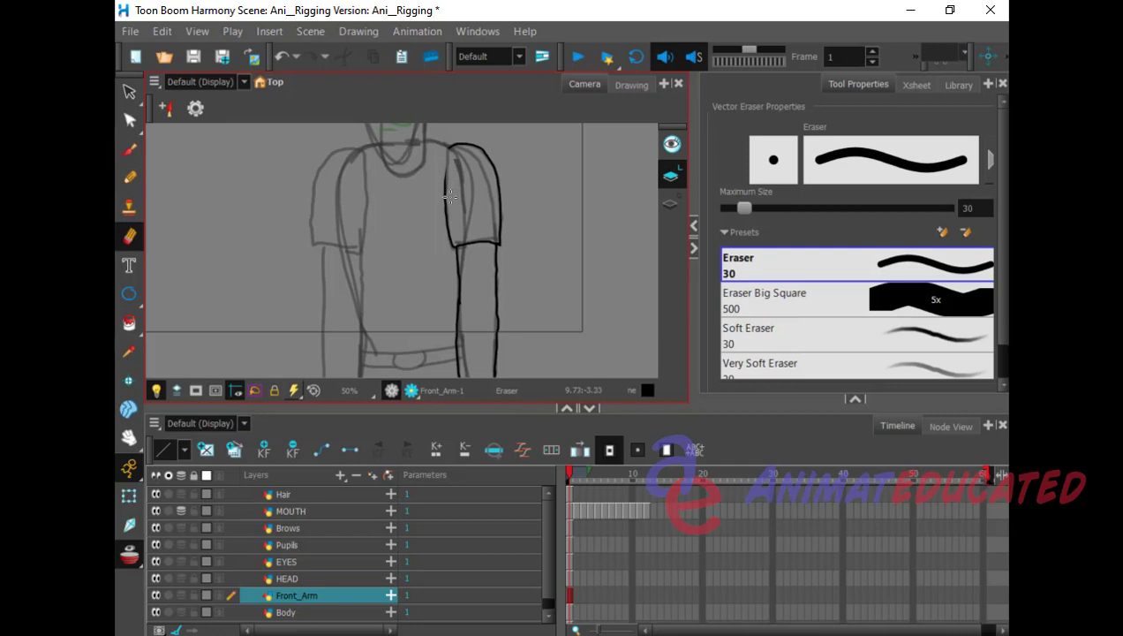
{"action": "left_click_drag", "start_coordinate": [449, 183], "coordinate": [447, 196]}
Step: Add a vector drawing layer named Front_Hand above Front_Arm and make it the active layer for brush drawing
{"action": "left_click", "coordinate": [129, 436]}
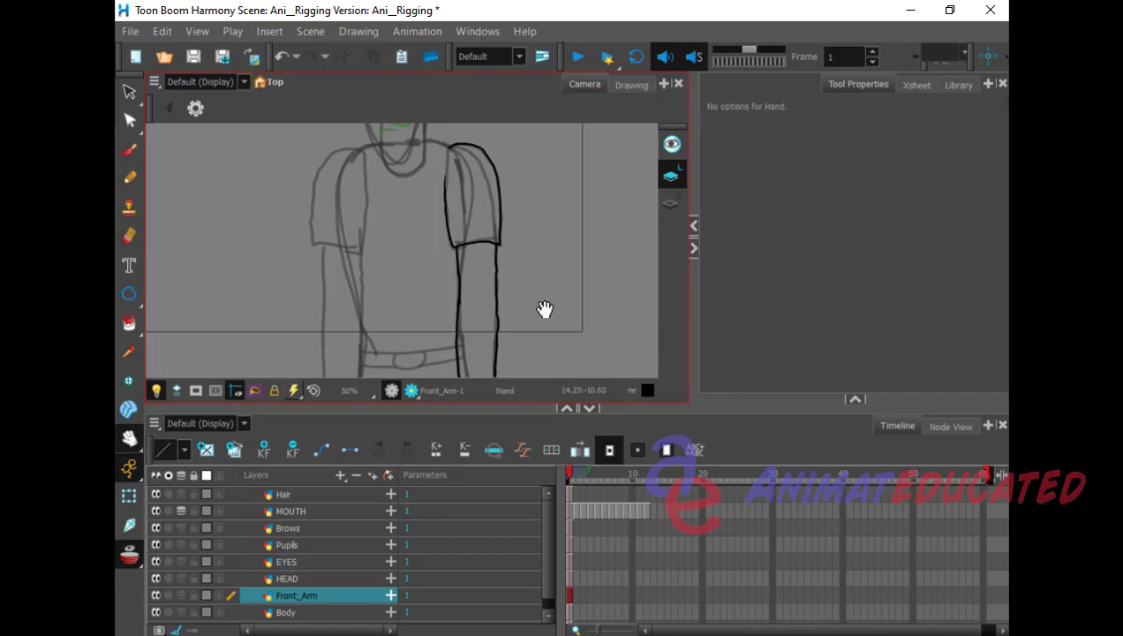
{"action": "mouse_move", "coordinate": [545, 308]}
{"action": "left_mouse_down"}
{"action": "mouse_move", "coordinate": [549, 180]}
{"action": "mouse_move", "coordinate": [554, 306]}
{"action": "mouse_move", "coordinate": [550, 212]}
{"action": "left_mouse_up"}
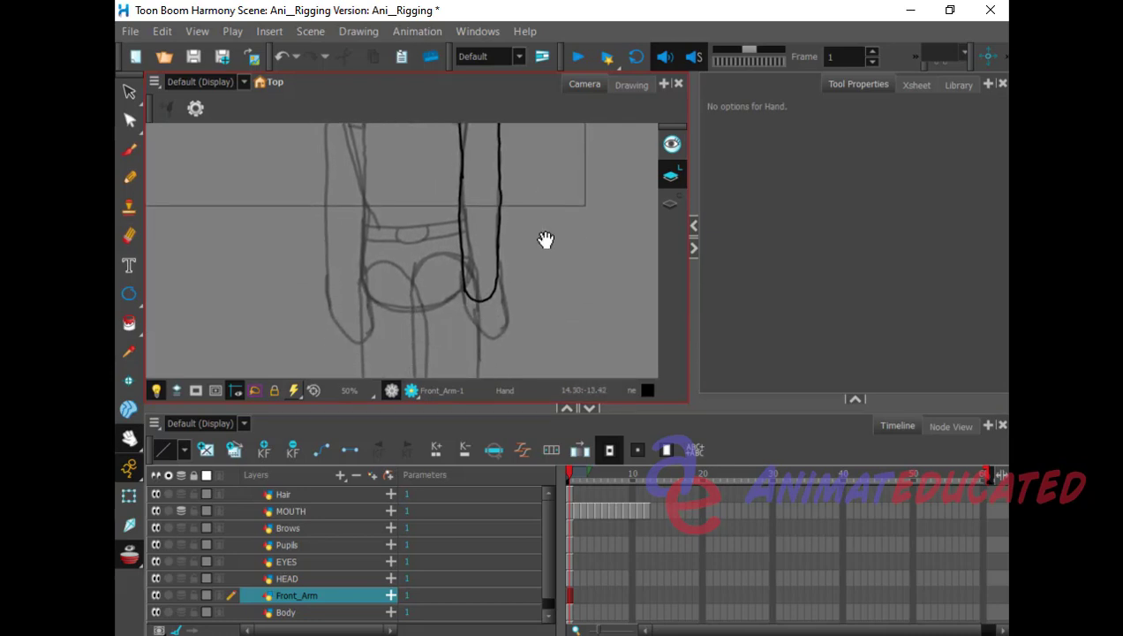
{"action": "left_click", "coordinate": [346, 484]}
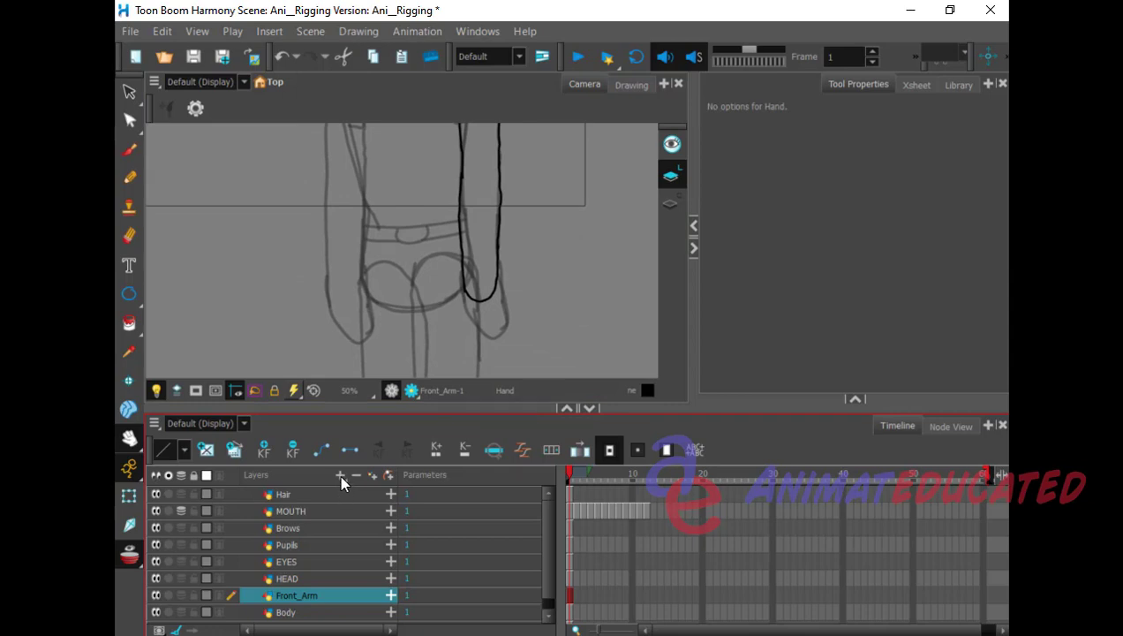
{"action": "left_click", "coordinate": [339, 474]}
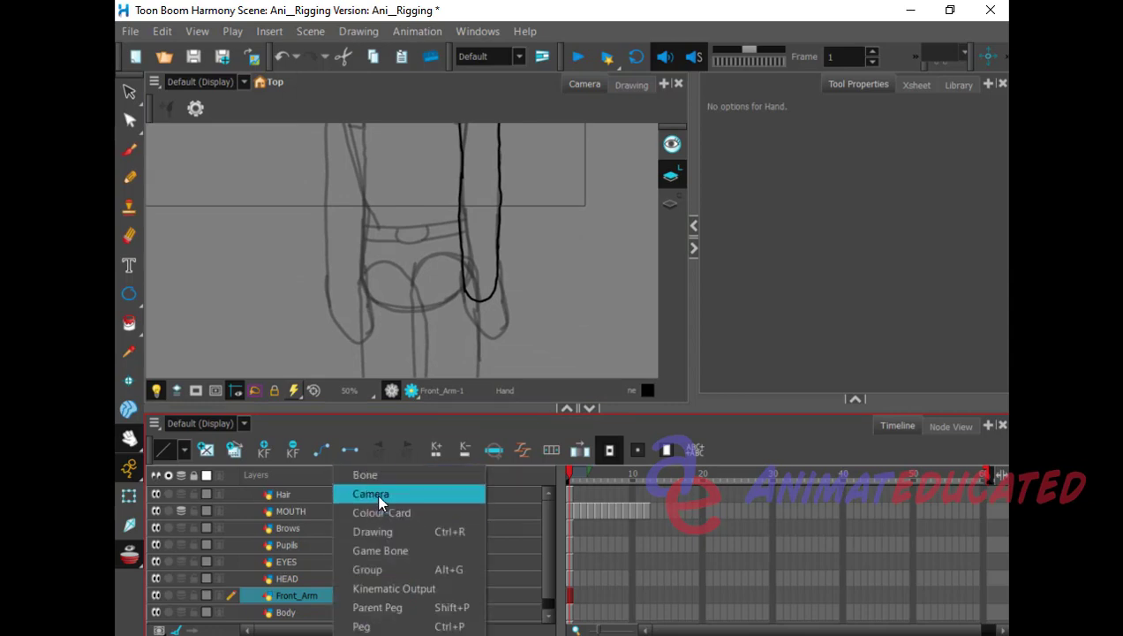
{"action": "left_click", "coordinate": [375, 532]}
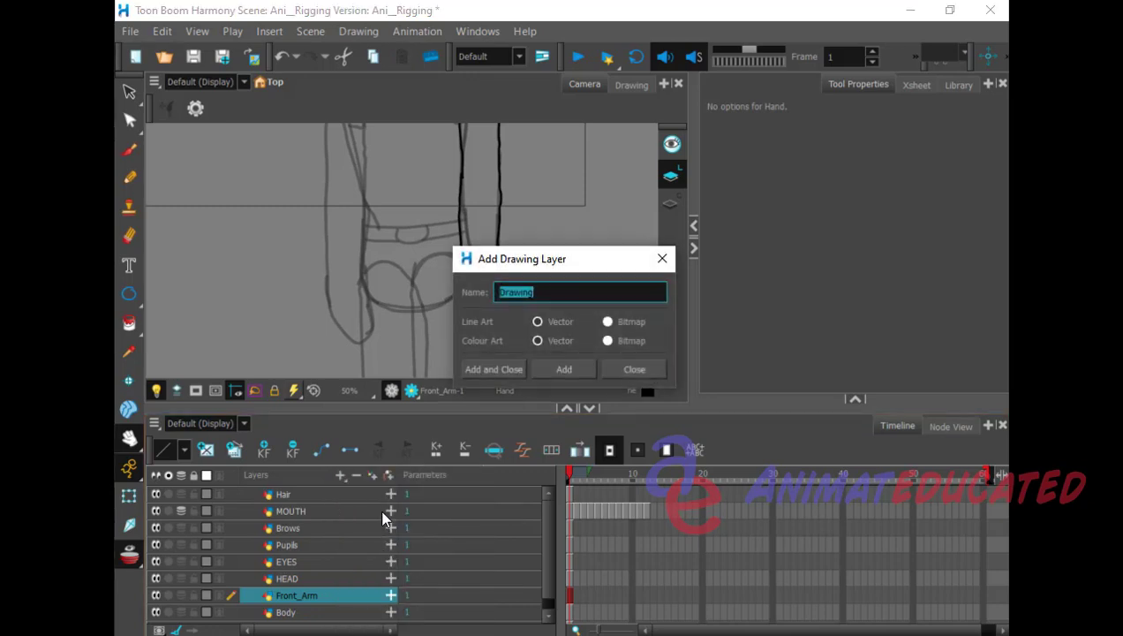
{"action": "type", "text": "Front_Hand"}
{"action": "key", "text": "Return"}
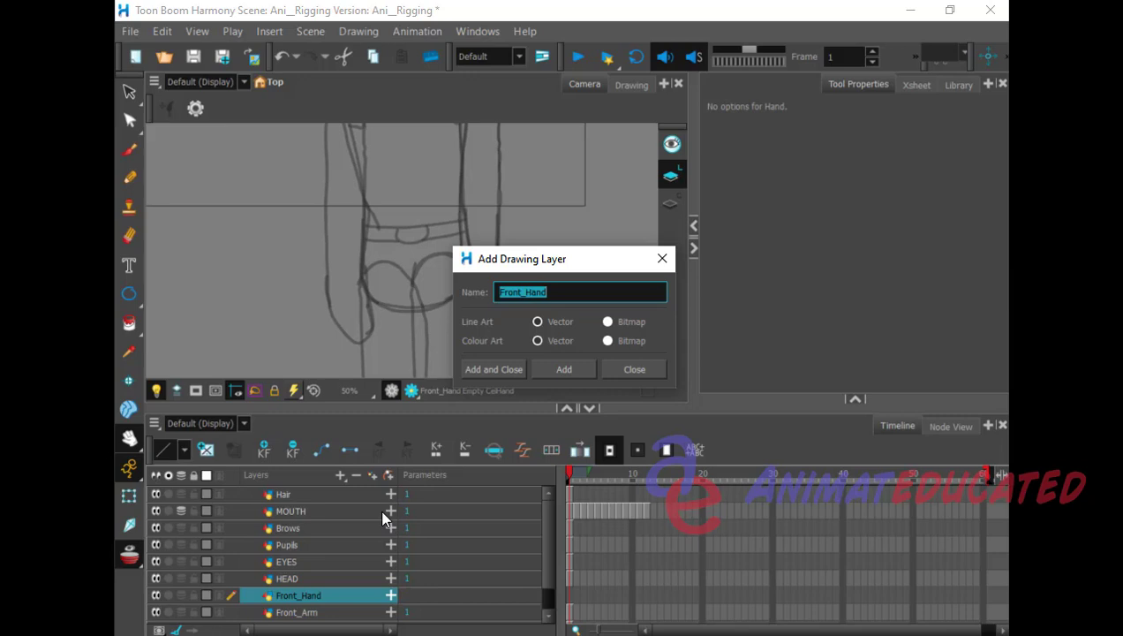
{"action": "left_click", "coordinate": [510, 369]}
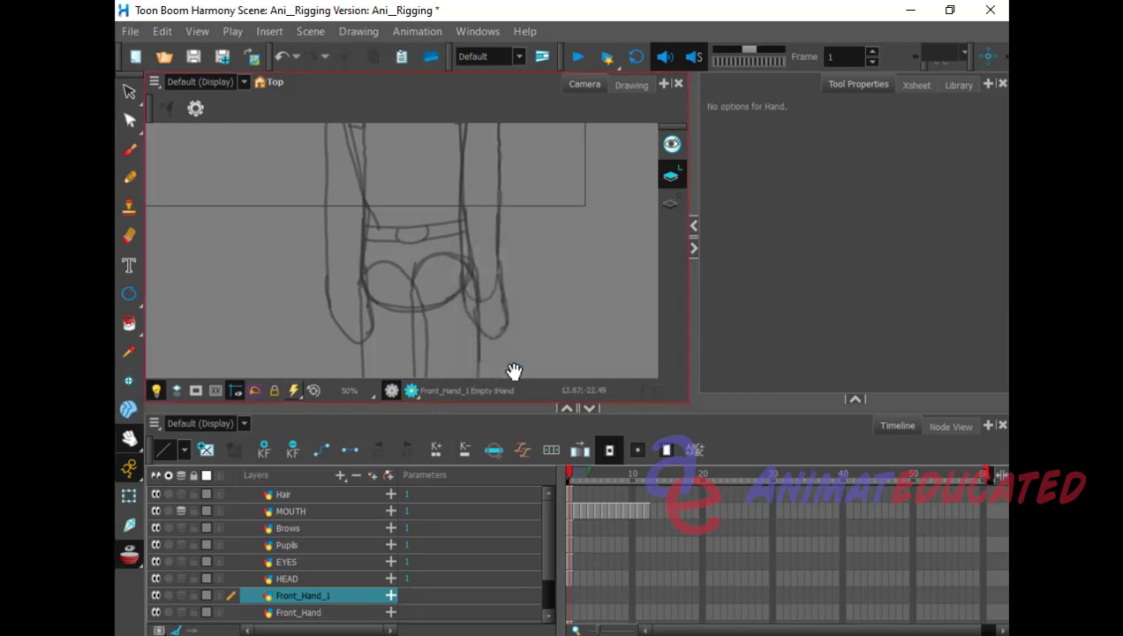
{"action": "left_click", "coordinate": [346, 614]}
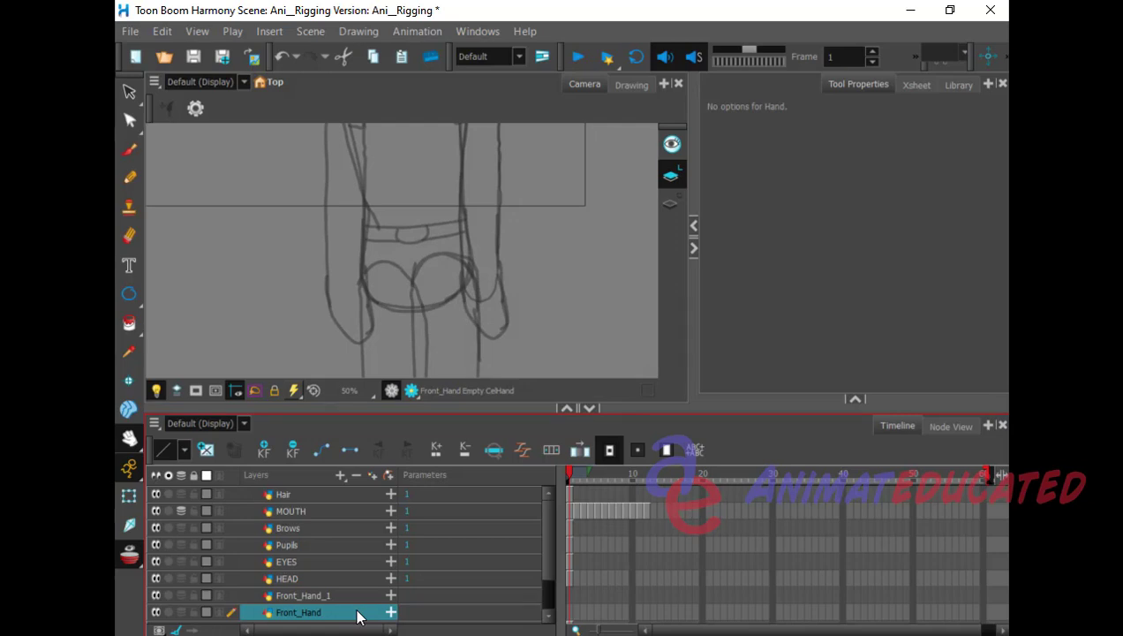
{"action": "left_click", "coordinate": [128, 150]}
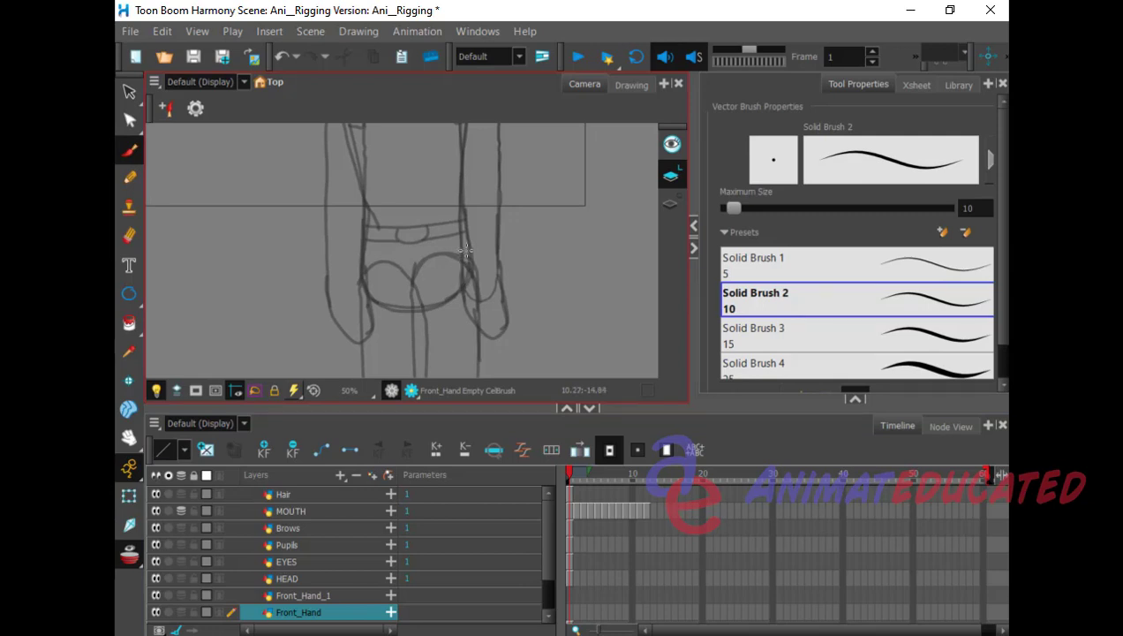
{"action": "mouse_move", "coordinate": [461, 270]}
{"action": "left_mouse_down"}
{"action": "mouse_move", "coordinate": [489, 343]}
{"action": "mouse_move", "coordinate": [483, 306]}
{"action": "mouse_move", "coordinate": [500, 343]}
{"action": "mouse_move", "coordinate": [495, 299]}
{"action": "left_mouse_up"}
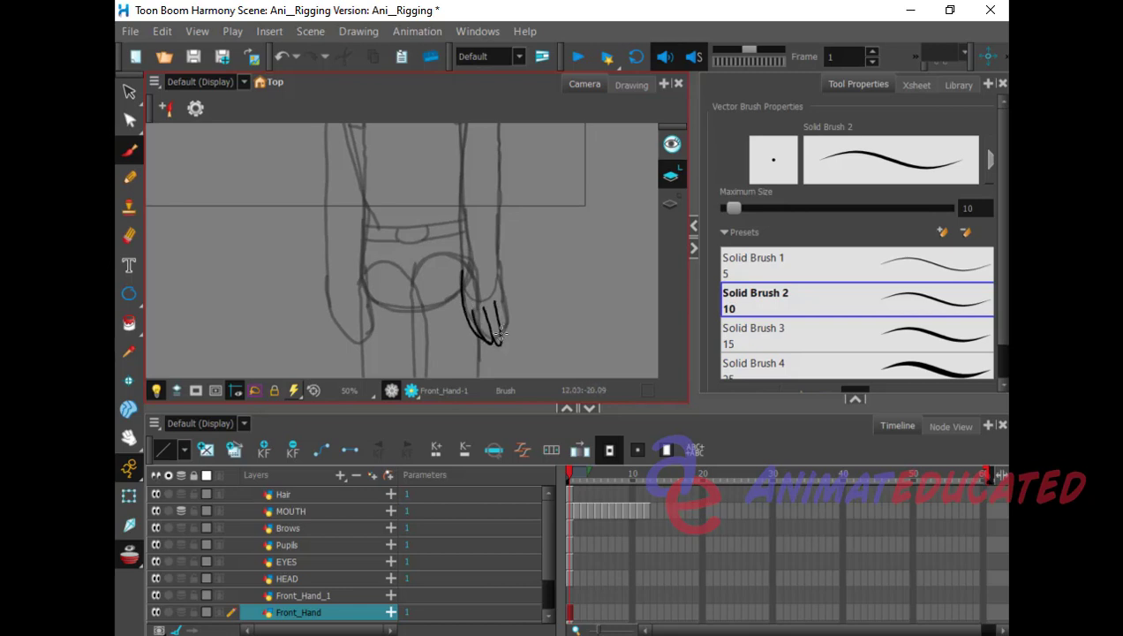
{"action": "left_click_drag", "start_coordinate": [497, 340], "coordinate": [497, 281]}
{"action": "key", "text": "alt+s"}
{"action": "key", "text": "ctrl+z"}
{"action": "key", "text": "ctrl+z"}
{"action": "key", "text": "ctrl+z"}
{"action": "key", "text": "ctrl+z"}
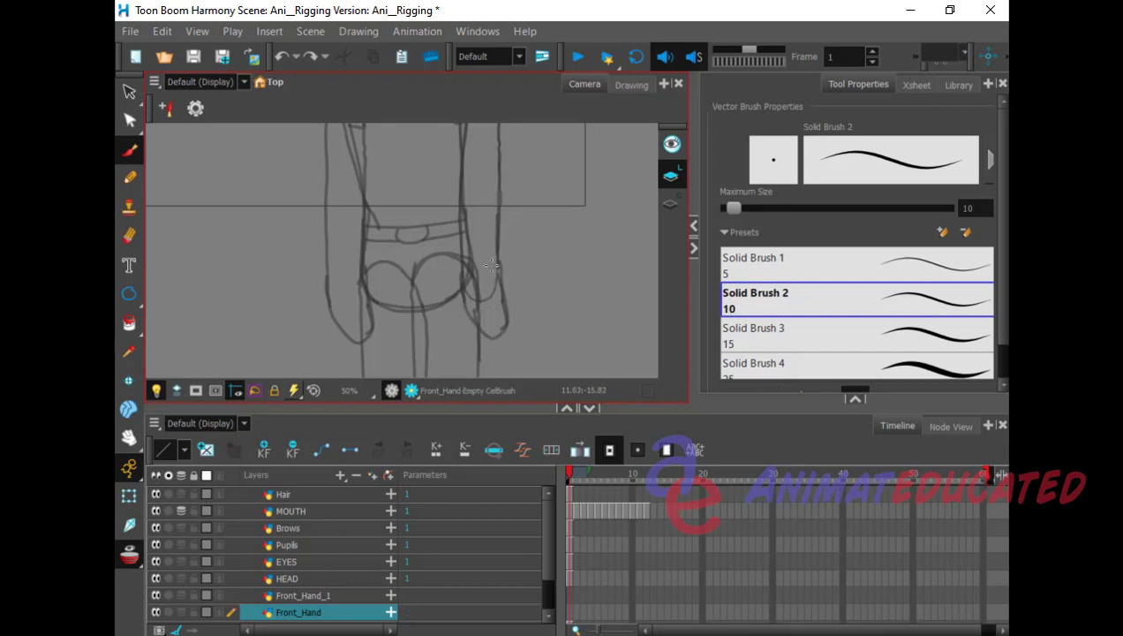
{"action": "mouse_move", "coordinate": [497, 261]}
{"action": "left_mouse_down"}
{"action": "mouse_move", "coordinate": [497, 334]}
{"action": "mouse_move", "coordinate": [492, 307]}
{"action": "mouse_move", "coordinate": [494, 335]}
{"action": "mouse_move", "coordinate": [481, 310]}
{"action": "mouse_move", "coordinate": [477, 326]}
{"action": "mouse_move", "coordinate": [490, 335]}
{"action": "left_mouse_up"}
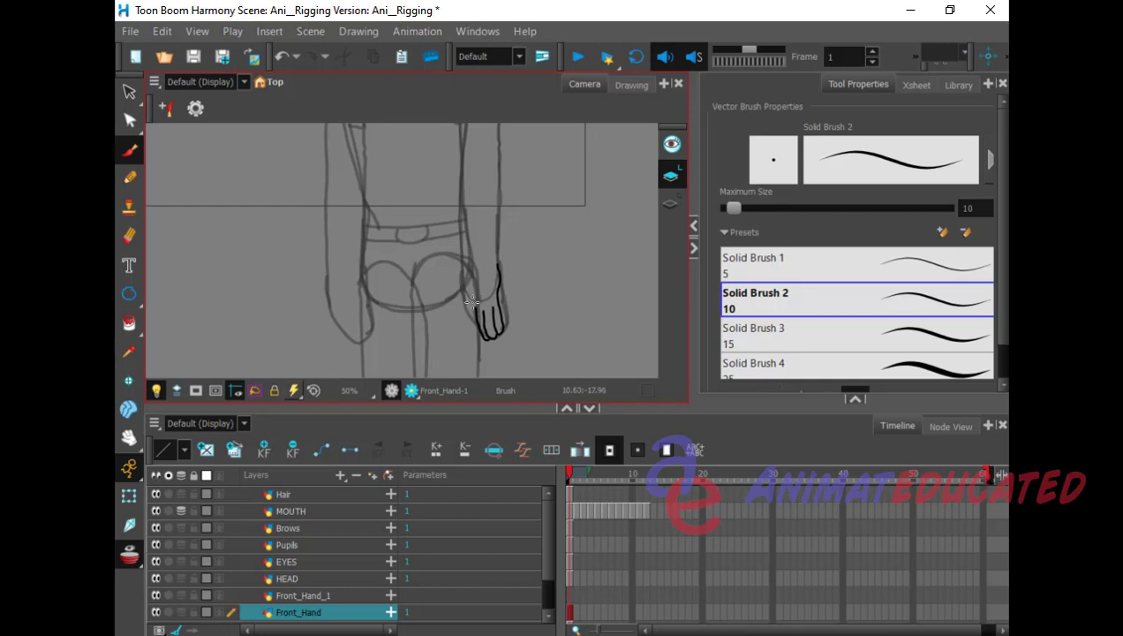
{"action": "mouse_move", "coordinate": [476, 309]}
{"action": "left_mouse_down"}
{"action": "mouse_move", "coordinate": [482, 337]}
{"action": "mouse_move", "coordinate": [463, 280]}
{"action": "left_mouse_up"}
{"action": "key", "text": "ctrl"}
{"action": "key", "text": "ctrl+z"}
{"action": "key", "text": "ctrl+z"}
{"action": "key", "text": "ctrl+z"}
{"action": "key", "text": "ctrl+z"}
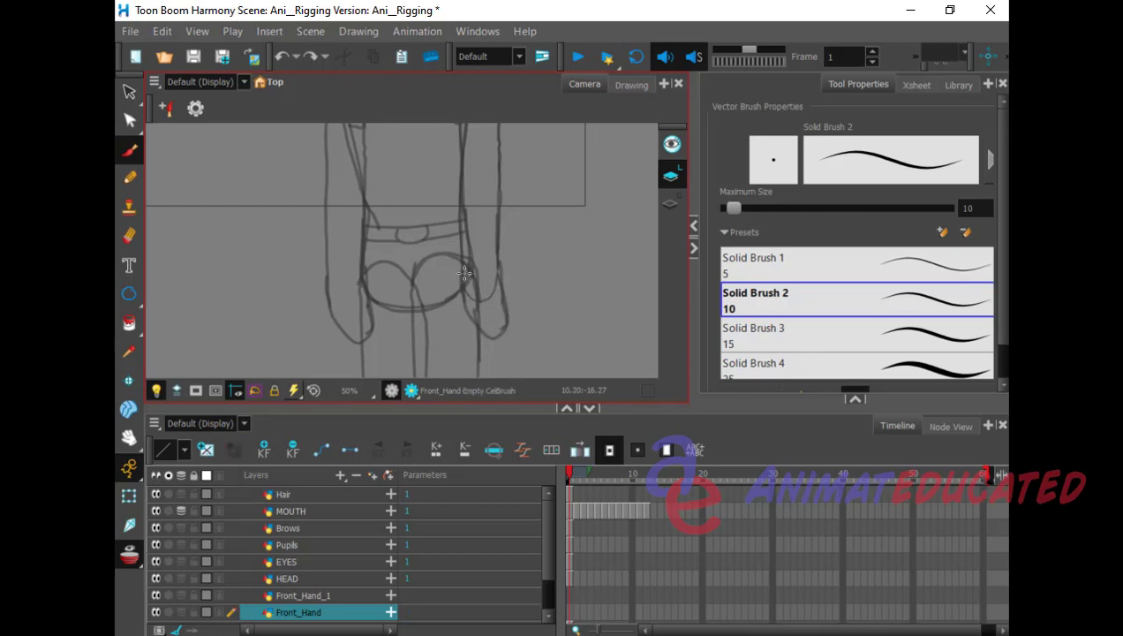
Step: Draw the front hand with its fingers at the end of the front arm on the Front_Hand layer using Solid Brush 2
{"action": "mouse_move", "coordinate": [463, 272]}
{"action": "left_mouse_down"}
{"action": "mouse_move", "coordinate": [488, 342]}
{"action": "mouse_move", "coordinate": [478, 307]}
{"action": "mouse_move", "coordinate": [494, 336]}
{"action": "mouse_move", "coordinate": [496, 266]}
{"action": "left_mouse_up"}
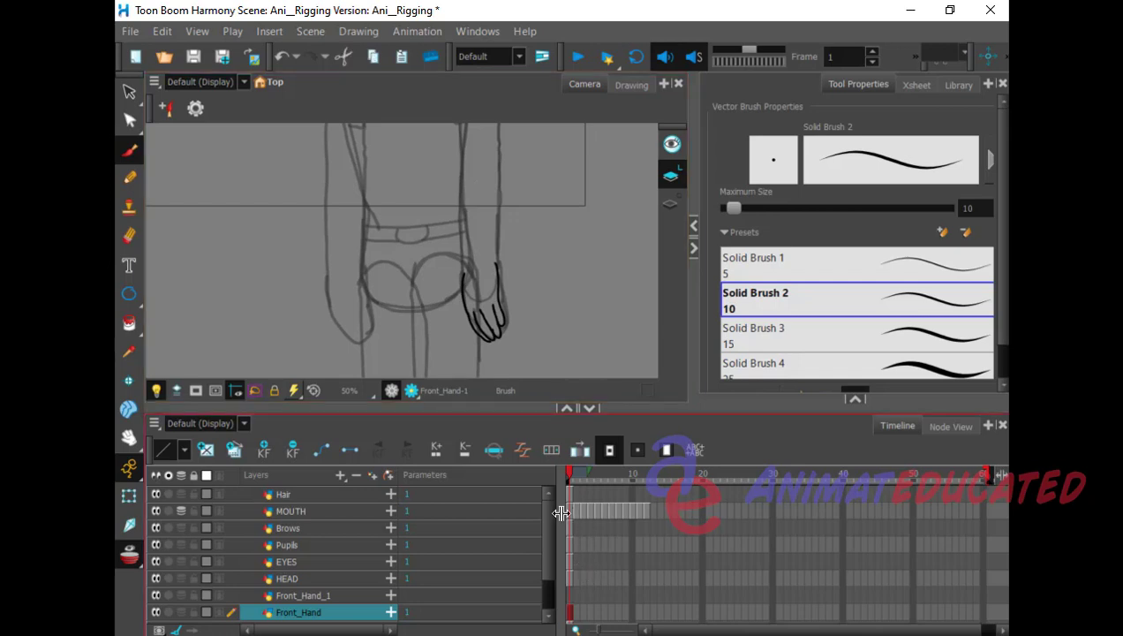
Step: Rename the extra Front_Hand_1 layer as Back_Arm
{"action": "scroll", "coordinate": [545, 577], "scroll_direction": "down", "scroll_amount": 2}
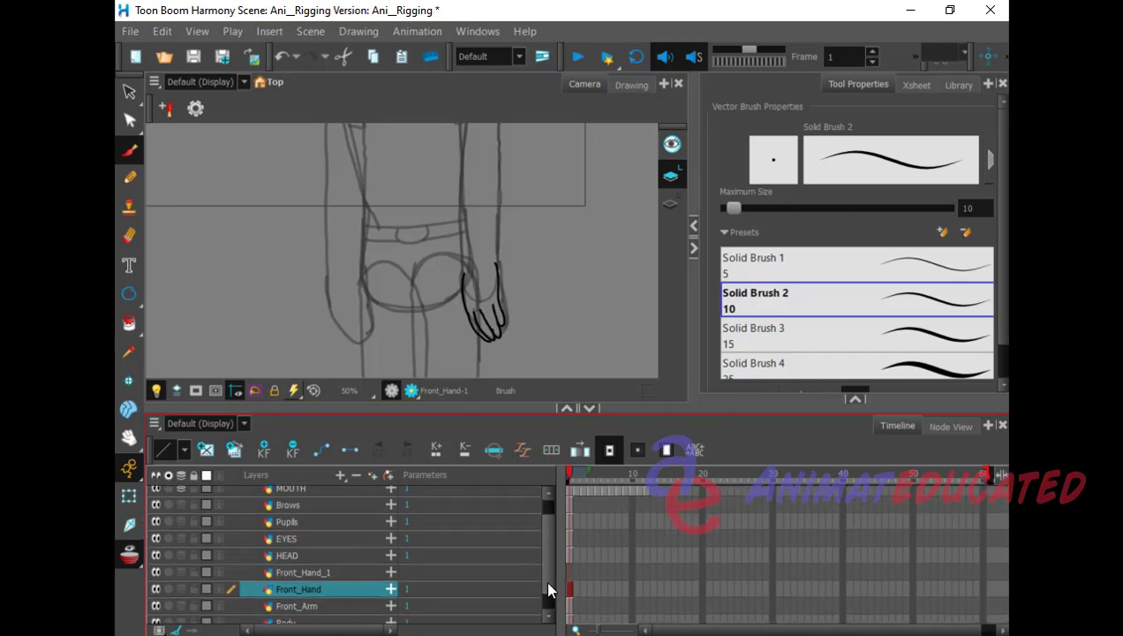
{"action": "left_click", "coordinate": [309, 567]}
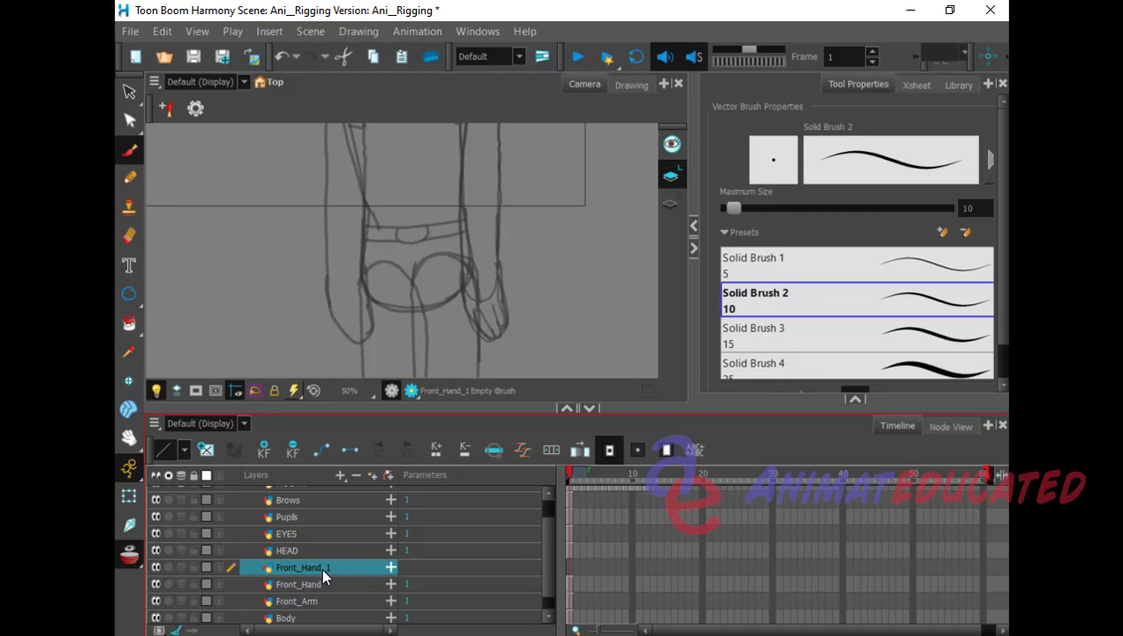
{"action": "double_click", "coordinate": [323, 570]}
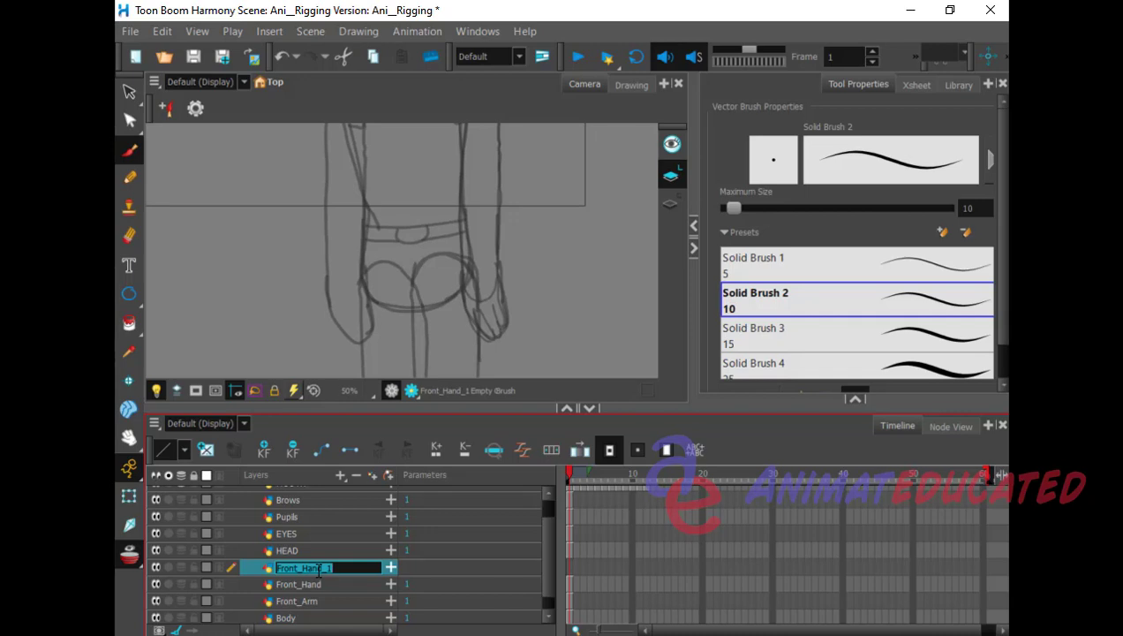
{"action": "type", "text": "B"}
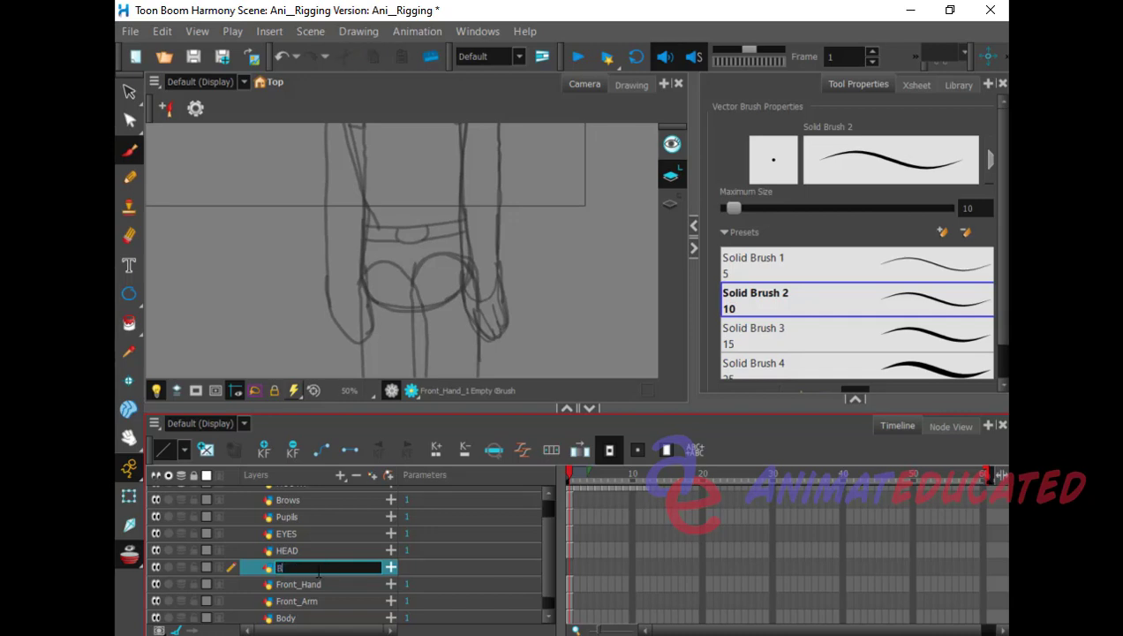
{"action": "type", "text": "ack_Arm"}
{"action": "key", "text": "Return"}
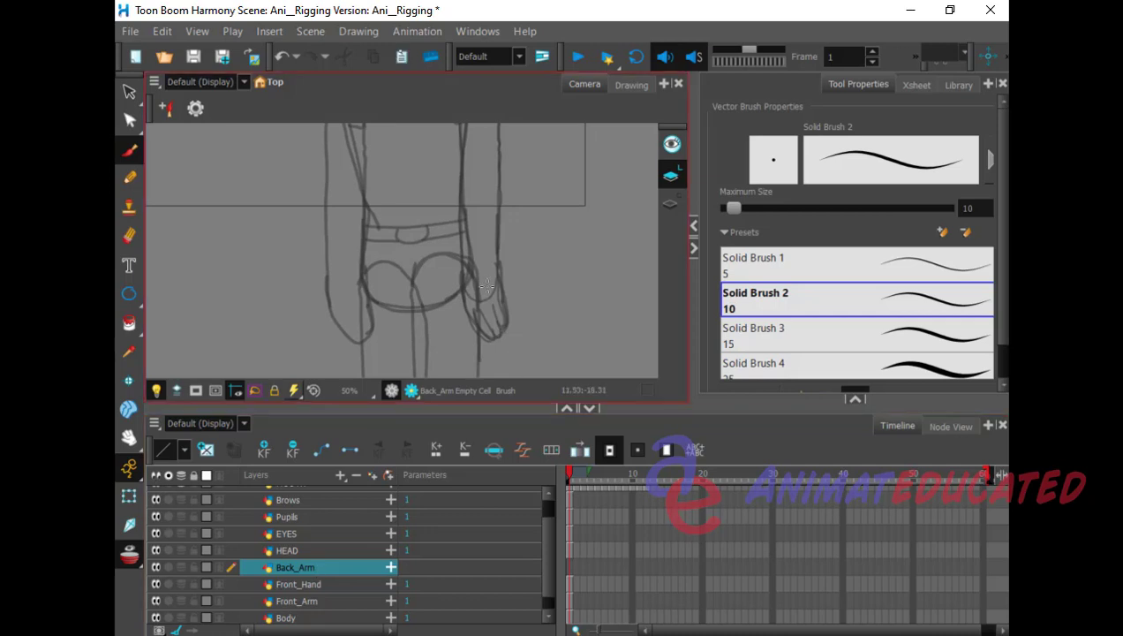
Step: Raise the centerline smoothing of Solid Brush 2 slightly and set its maximum size to 13.6 for drawing the back arm
{"action": "left_click", "coordinate": [128, 436]}
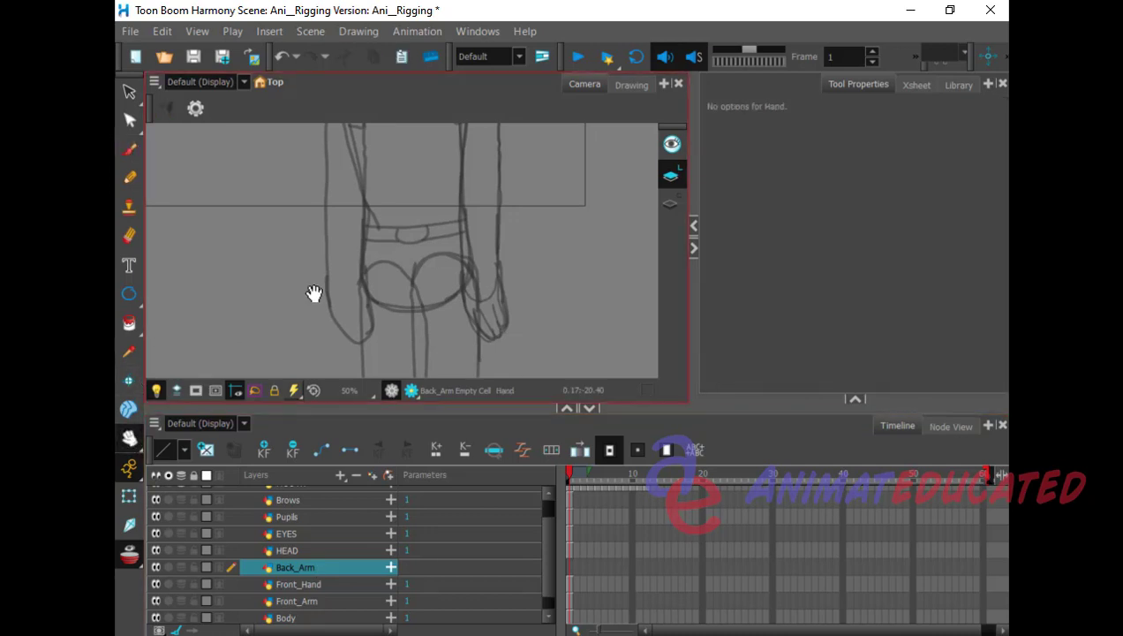
{"action": "left_click_drag", "start_coordinate": [543, 180], "coordinate": [557, 314]}
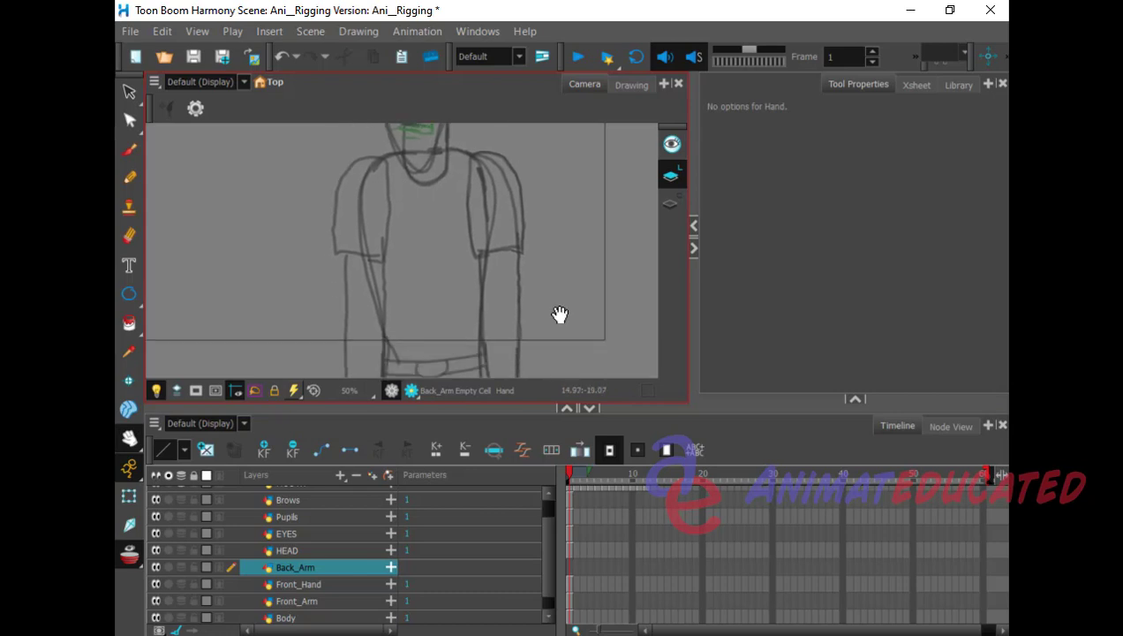
{"action": "left_click", "coordinate": [130, 152]}
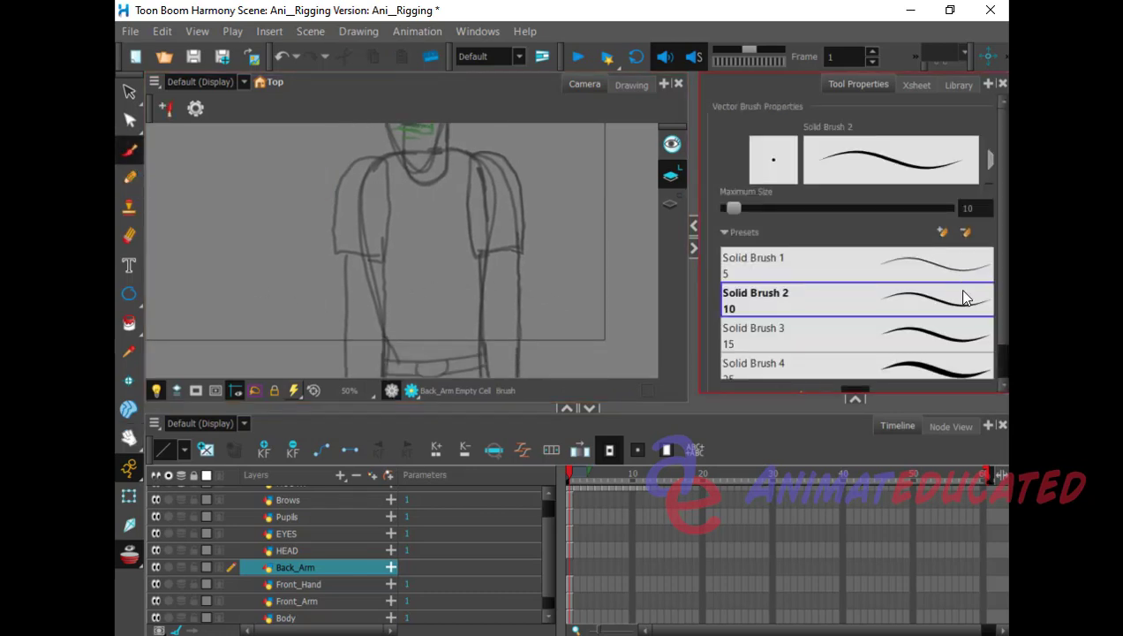
{"action": "left_click", "coordinate": [988, 161]}
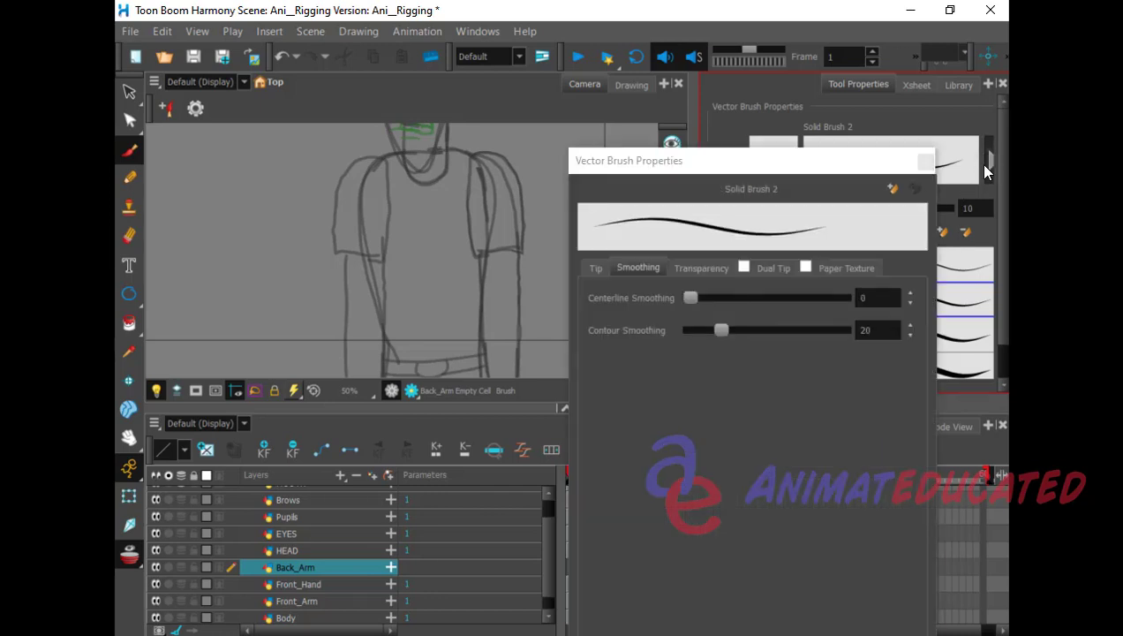
{"action": "left_click", "coordinate": [697, 297]}
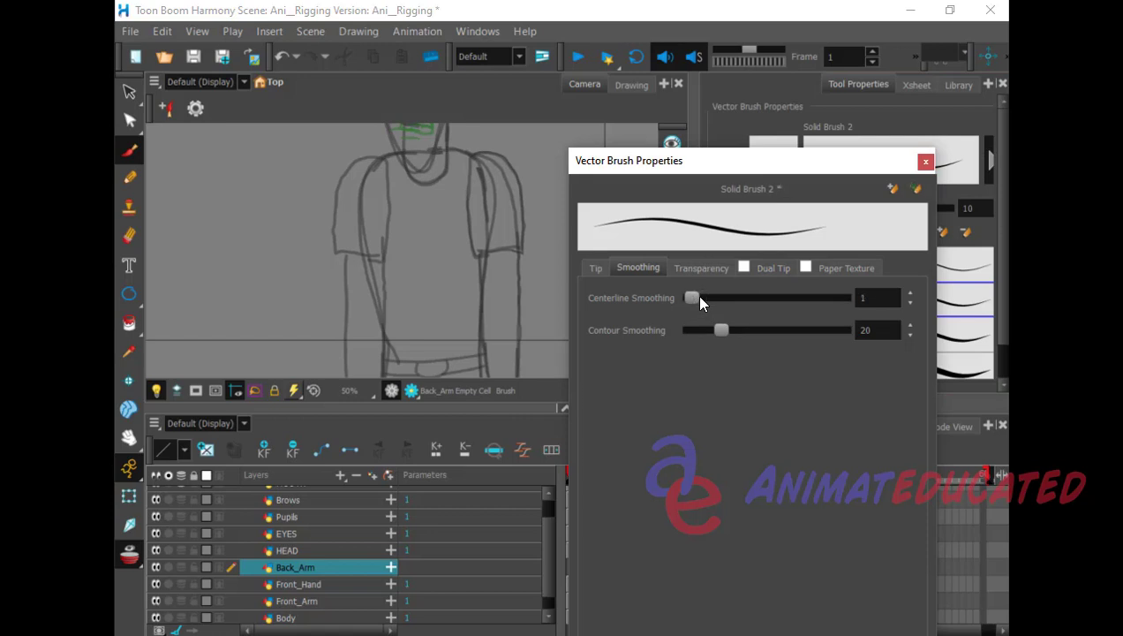
{"action": "left_click_drag", "start_coordinate": [704, 299], "coordinate": [704, 298]}
{"action": "left_click", "coordinate": [925, 162]}
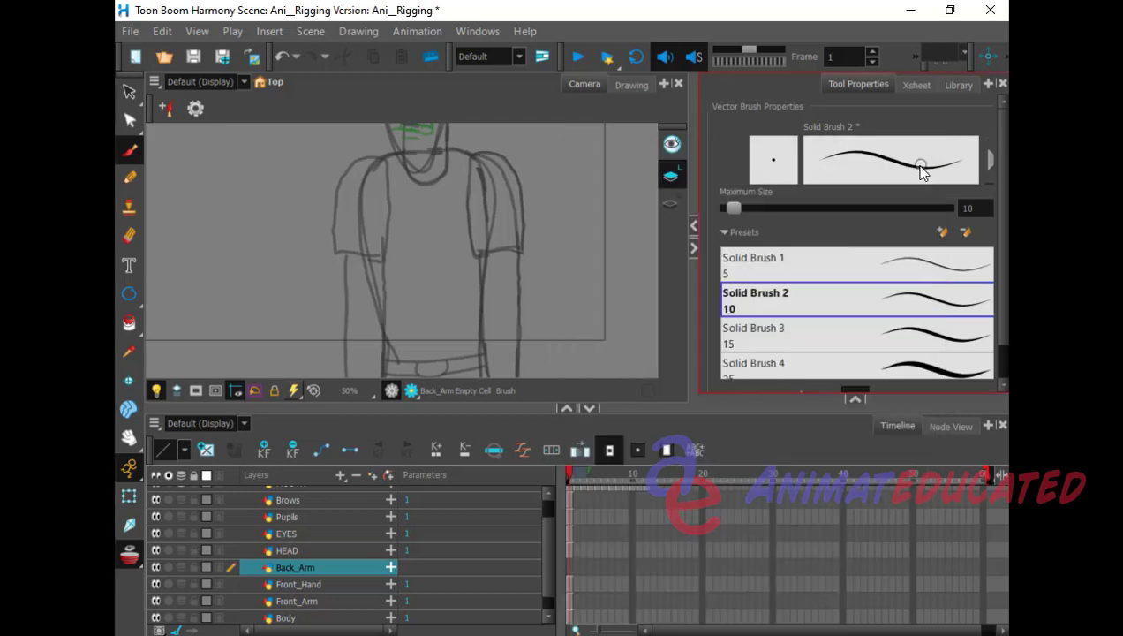
{"action": "scroll", "coordinate": [915, 176], "scroll_direction": "down", "scroll_amount": 1}
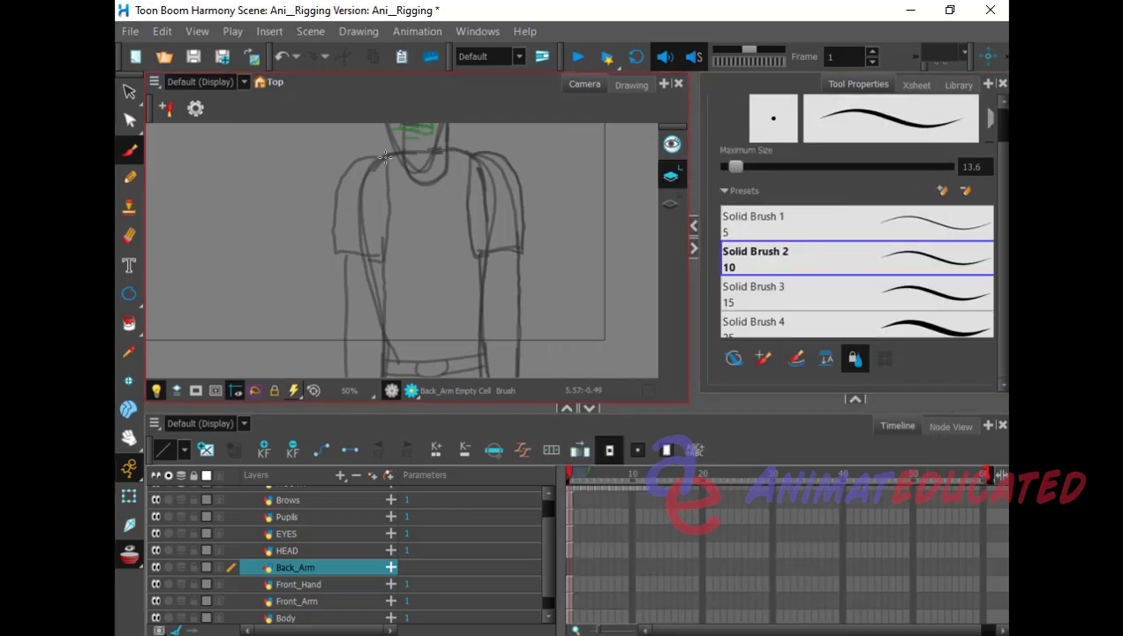
{"action": "mouse_move", "coordinate": [385, 157]}
{"action": "left_mouse_down"}
{"action": "mouse_move", "coordinate": [353, 162]}
{"action": "mouse_move", "coordinate": [337, 193]}
{"action": "mouse_move", "coordinate": [334, 247]}
{"action": "mouse_move", "coordinate": [336, 261]}
{"action": "mouse_move", "coordinate": [383, 258]}
{"action": "left_mouse_up"}
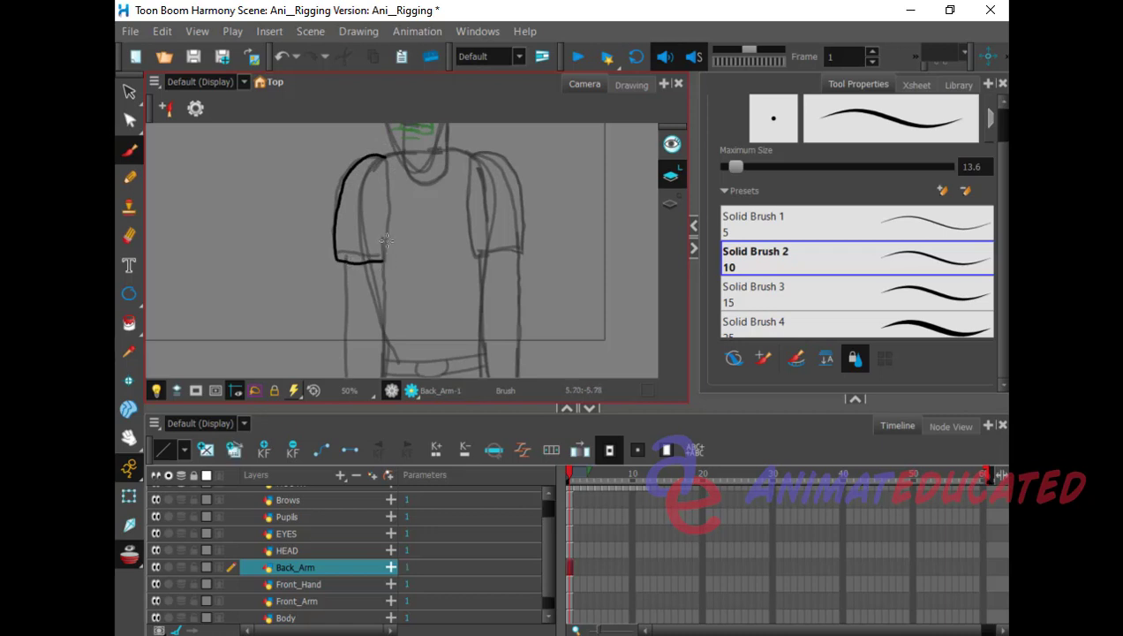
{"action": "key", "text": "alt+s"}
{"action": "key", "text": "ctrl+z"}
{"action": "key", "text": "alt+b"}
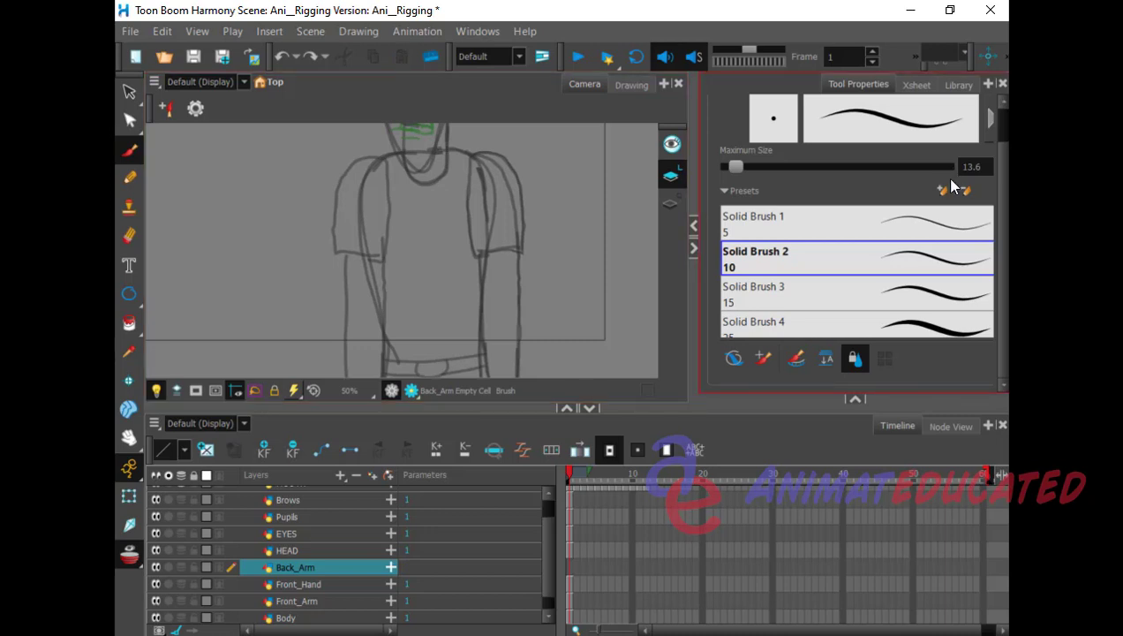
Step: Set the centerline smoothing of Solid Brush 2 to 13.6
{"action": "scroll", "coordinate": [946, 232], "scroll_direction": "down", "scroll_amount": 4}
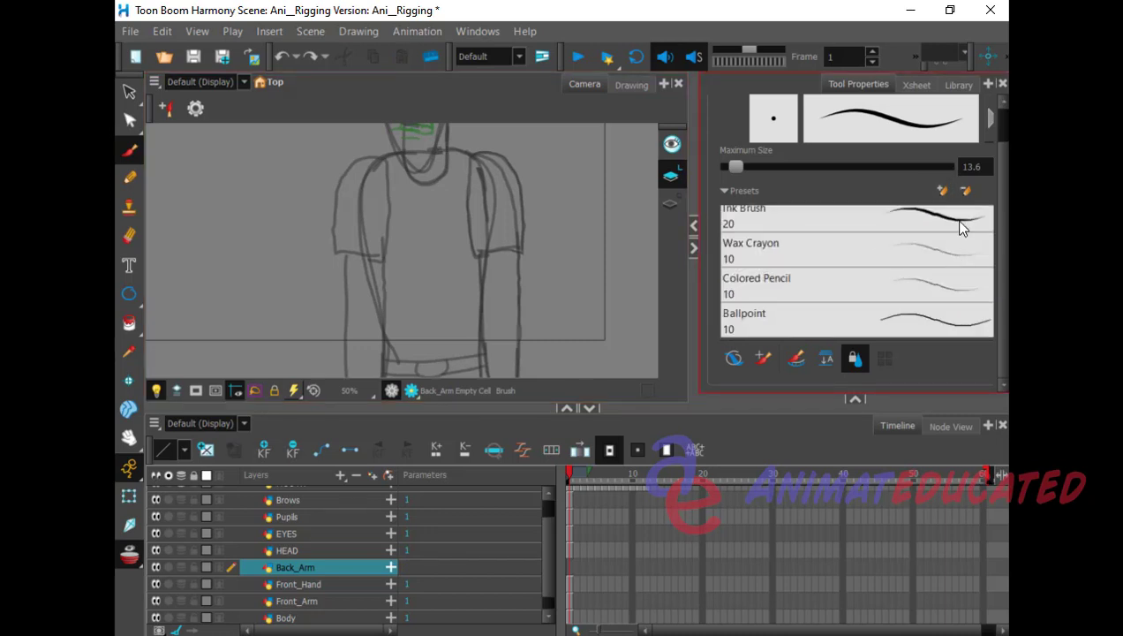
{"action": "scroll", "coordinate": [1003, 263], "scroll_direction": "up", "scroll_amount": 1}
{"action": "scroll", "coordinate": [988, 251], "scroll_direction": "down", "scroll_amount": 1}
{"action": "scroll", "coordinate": [979, 128], "scroll_direction": "up", "scroll_amount": 1}
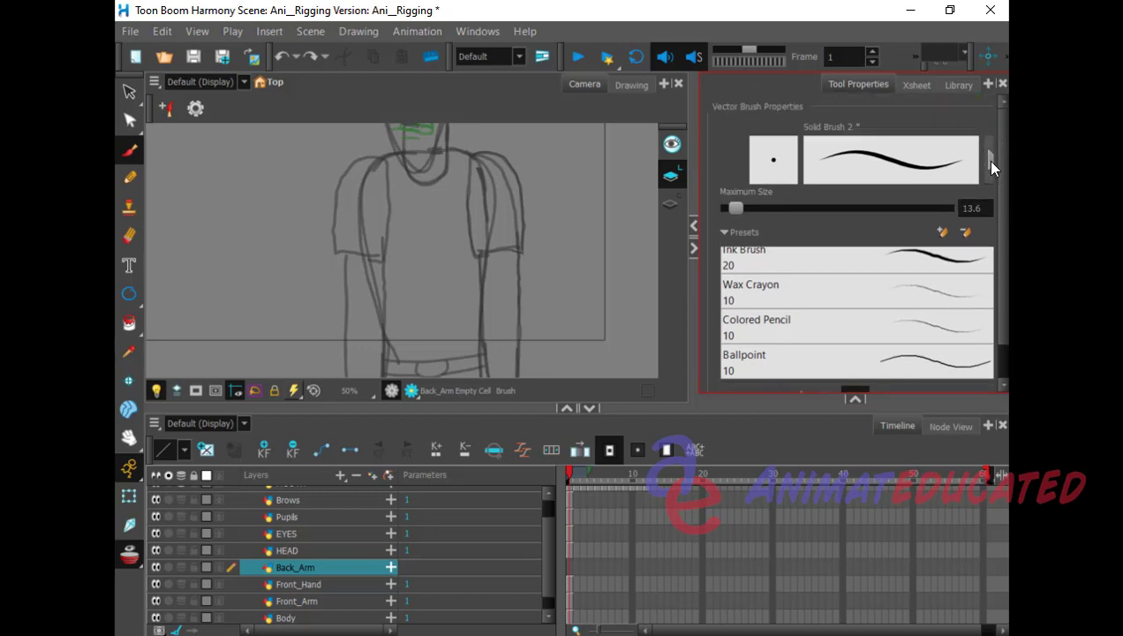
{"action": "left_click", "coordinate": [990, 160]}
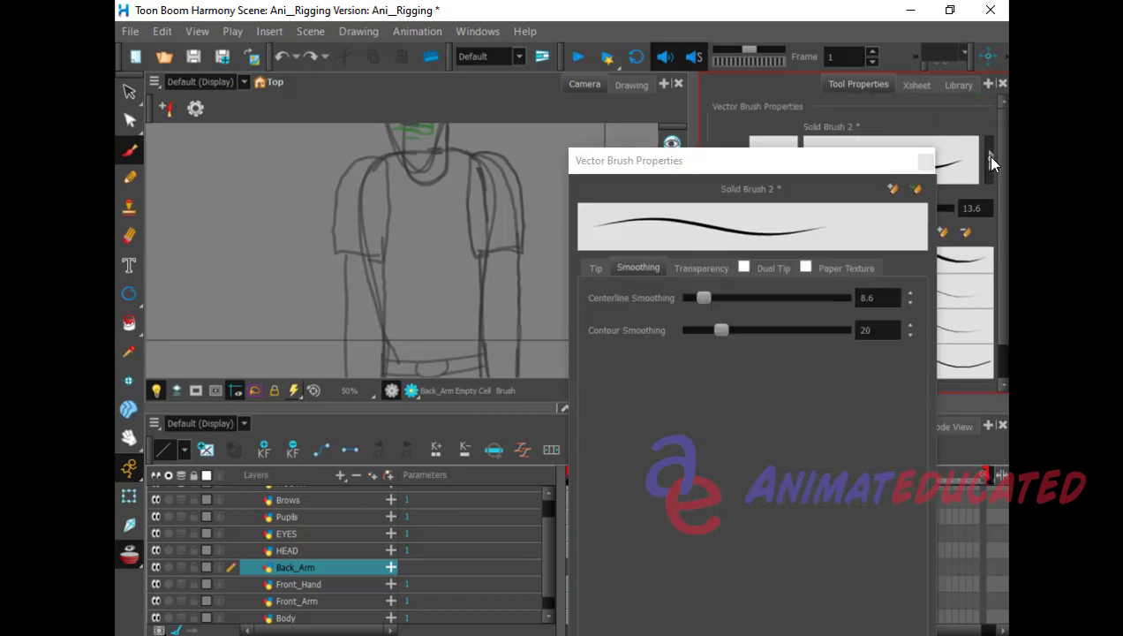
{"action": "left_click", "coordinate": [722, 301]}
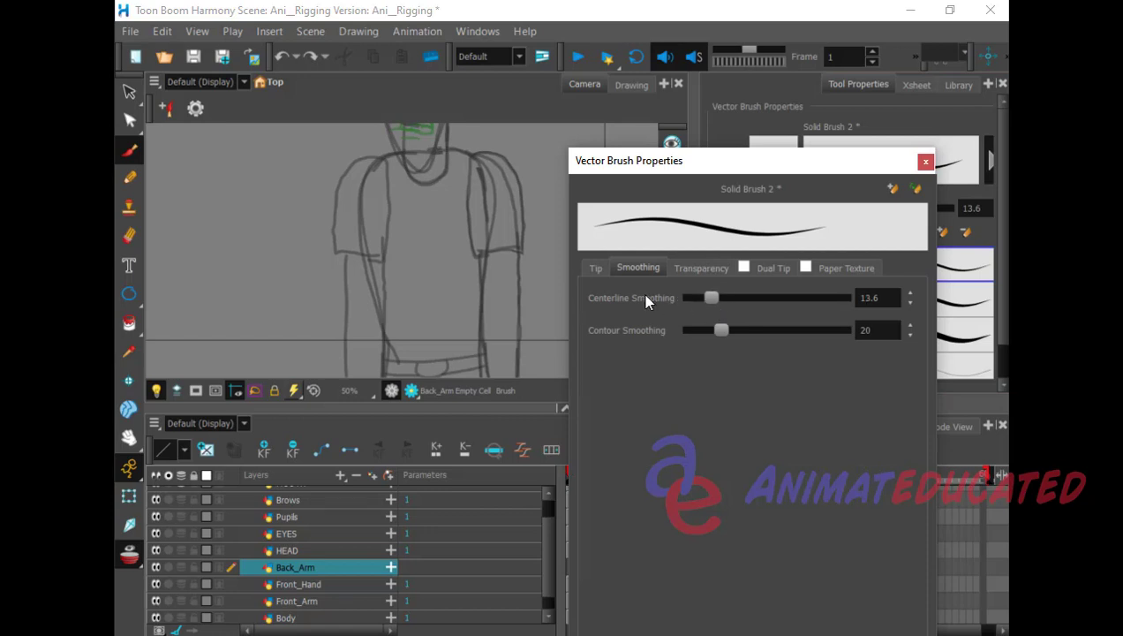
Step: Trace the back arm's sleeve and its forearm down to the wrist on the Back_Arm layer with Solid Brush 2
{"action": "mouse_move", "coordinate": [384, 156]}
{"action": "left_mouse_down"}
{"action": "mouse_move", "coordinate": [356, 161]}
{"action": "mouse_move", "coordinate": [336, 194]}
{"action": "mouse_move", "coordinate": [339, 263]}
{"action": "mouse_move", "coordinate": [385, 261]}
{"action": "mouse_move", "coordinate": [389, 194]}
{"action": "left_mouse_up"}
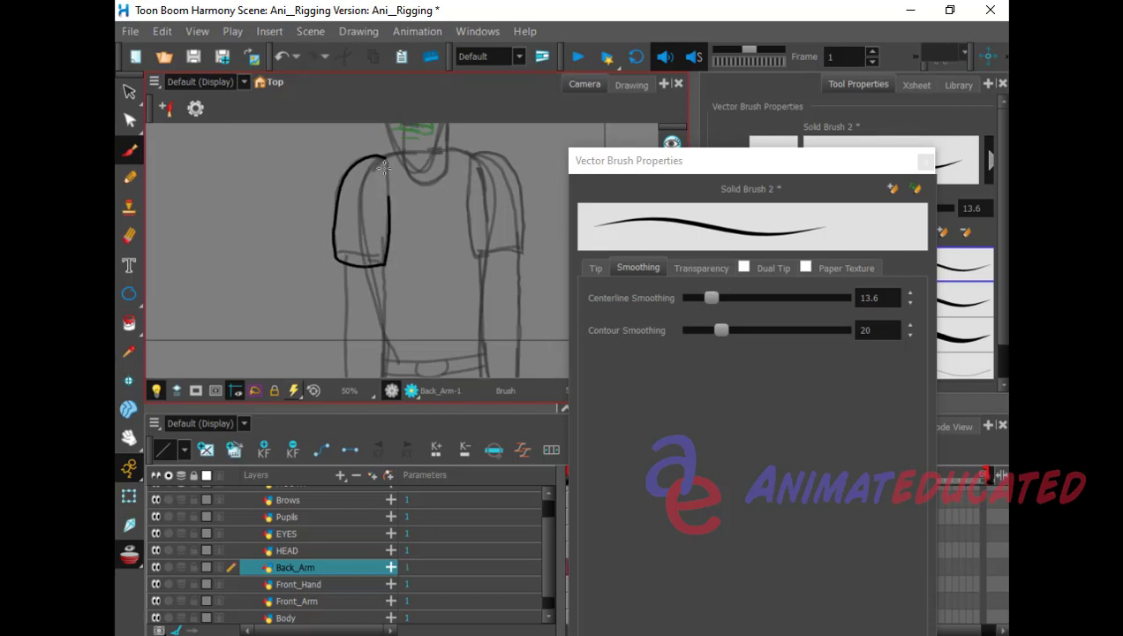
{"action": "left_click", "coordinate": [405, 586]}
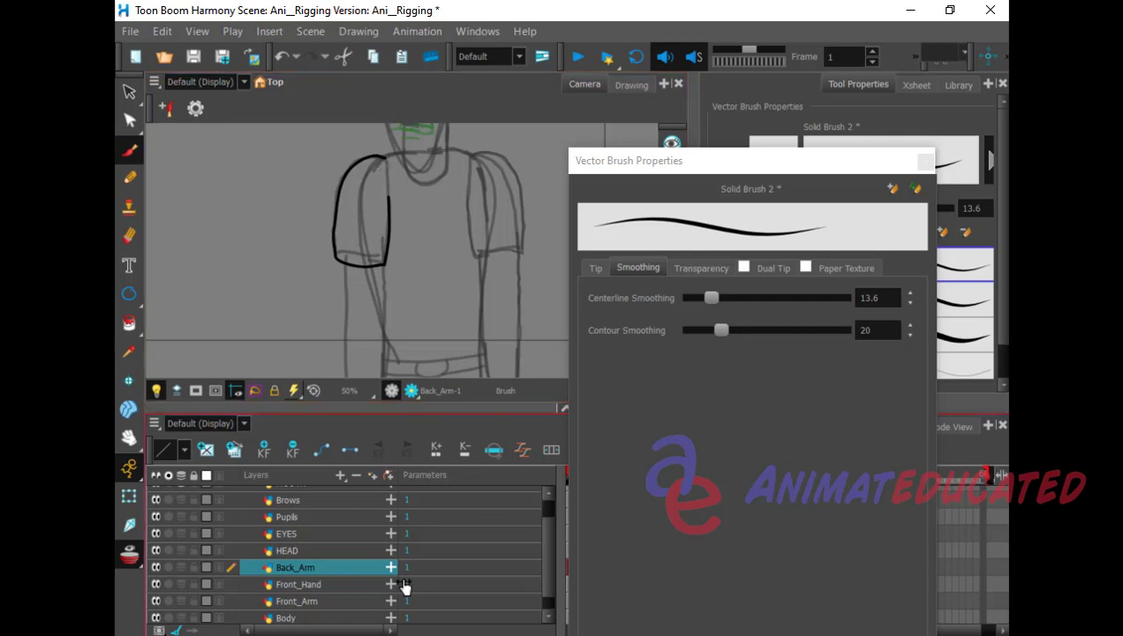
{"action": "left_click", "coordinate": [129, 436]}
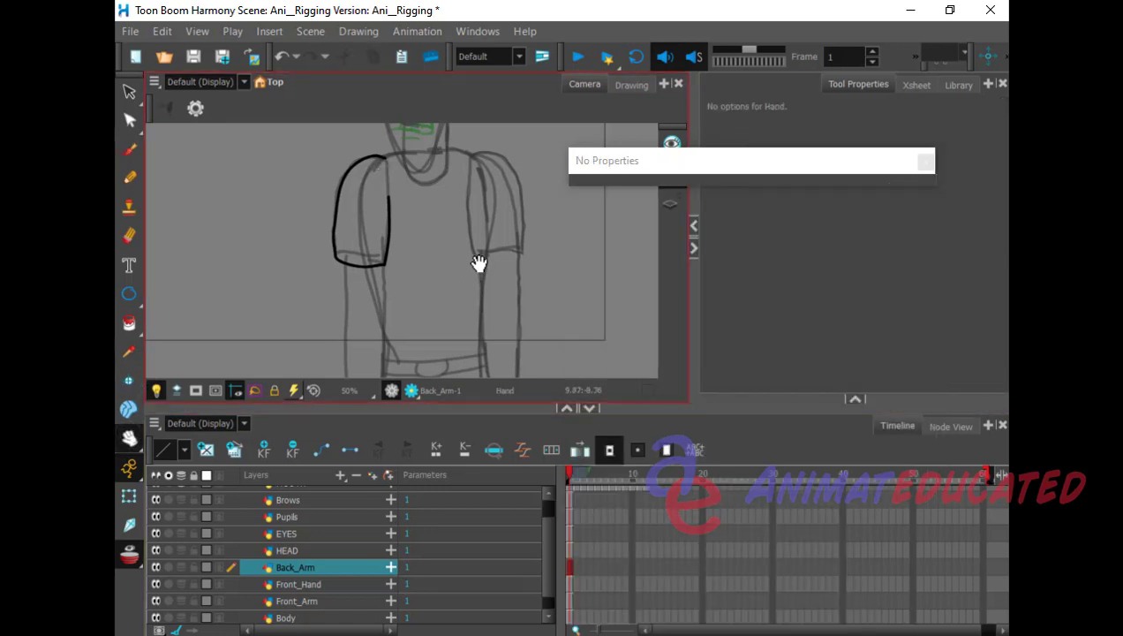
{"action": "left_click_drag", "start_coordinate": [479, 266], "coordinate": [484, 179]}
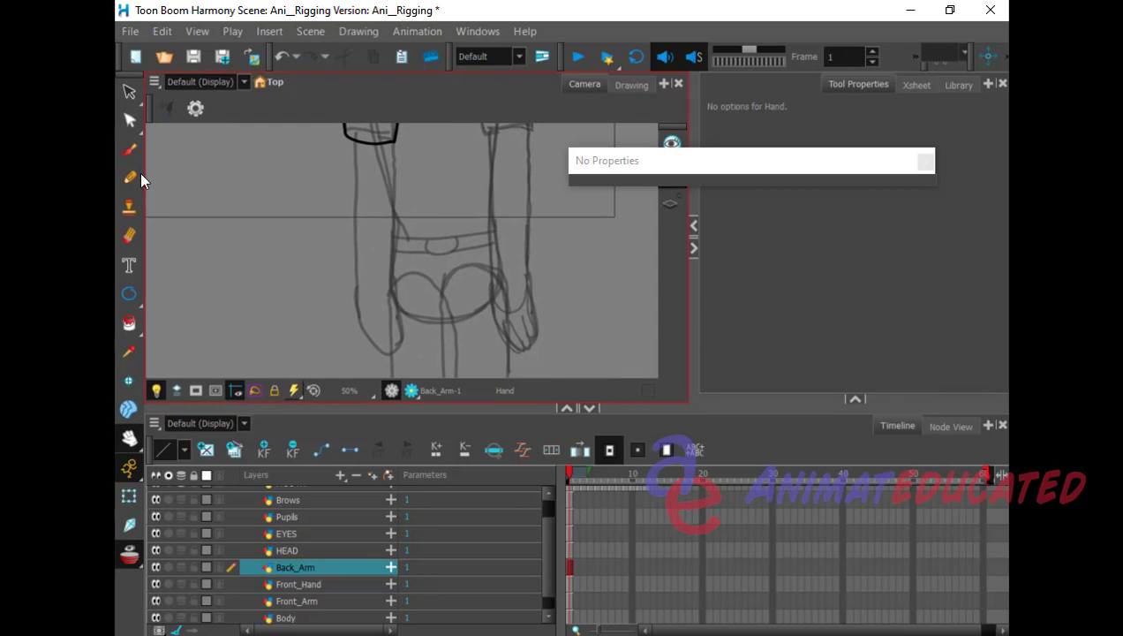
{"action": "left_click", "coordinate": [130, 149]}
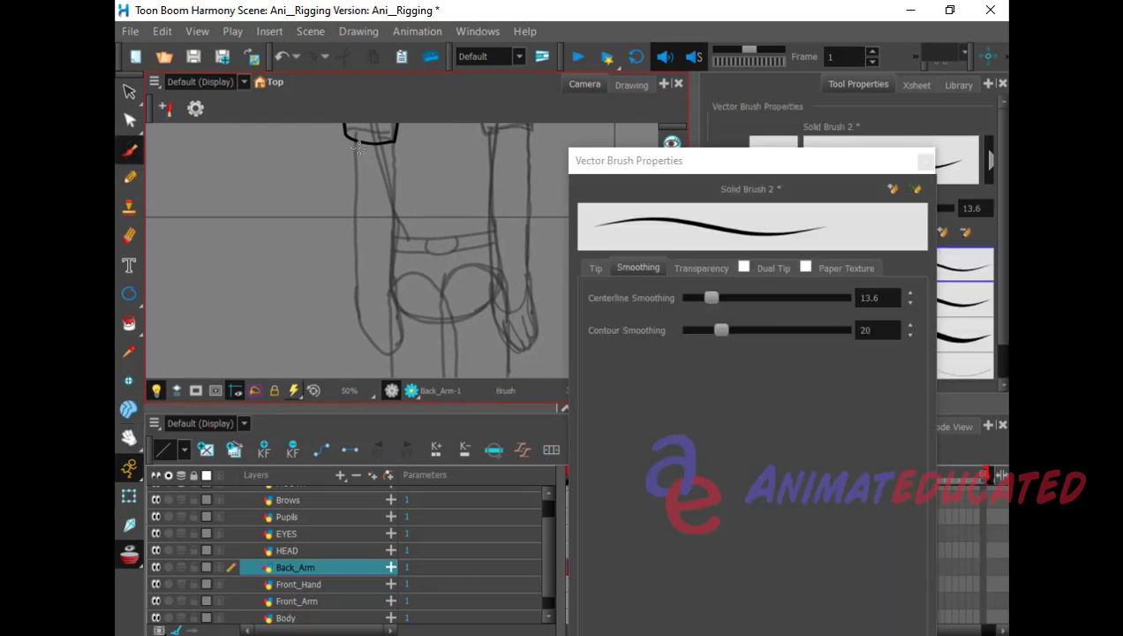
{"action": "mouse_move", "coordinate": [357, 144]}
{"action": "left_mouse_down"}
{"action": "mouse_move", "coordinate": [355, 293]}
{"action": "mouse_move", "coordinate": [371, 316]}
{"action": "mouse_move", "coordinate": [389, 311]}
{"action": "mouse_move", "coordinate": [392, 281]}
{"action": "mouse_move", "coordinate": [387, 135]}
{"action": "left_mouse_up"}
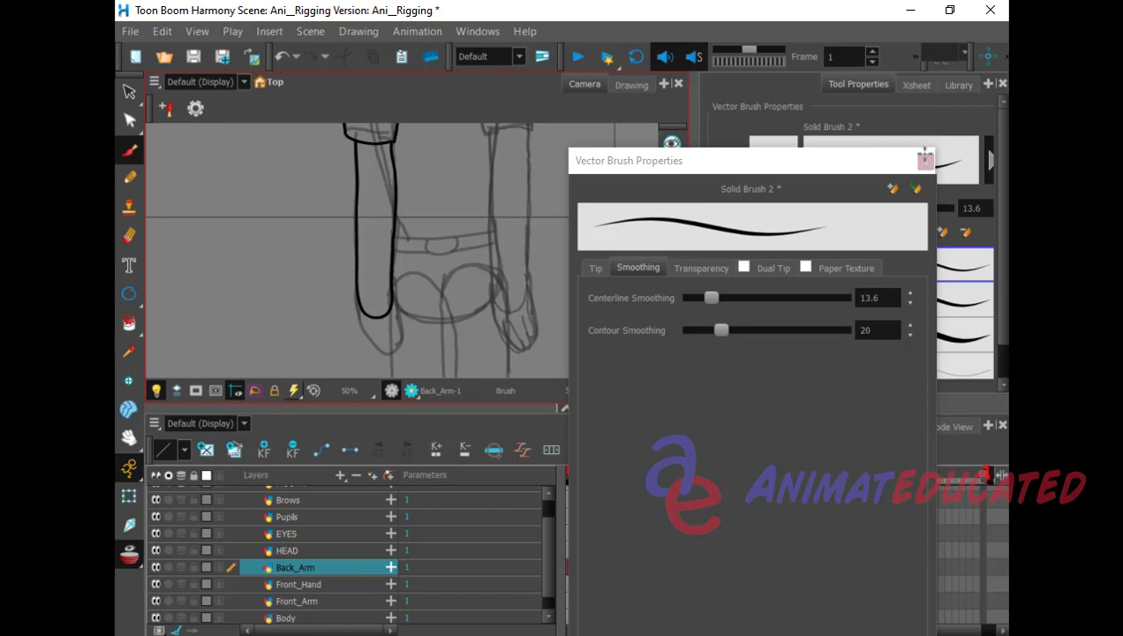
{"action": "left_click", "coordinate": [924, 162]}
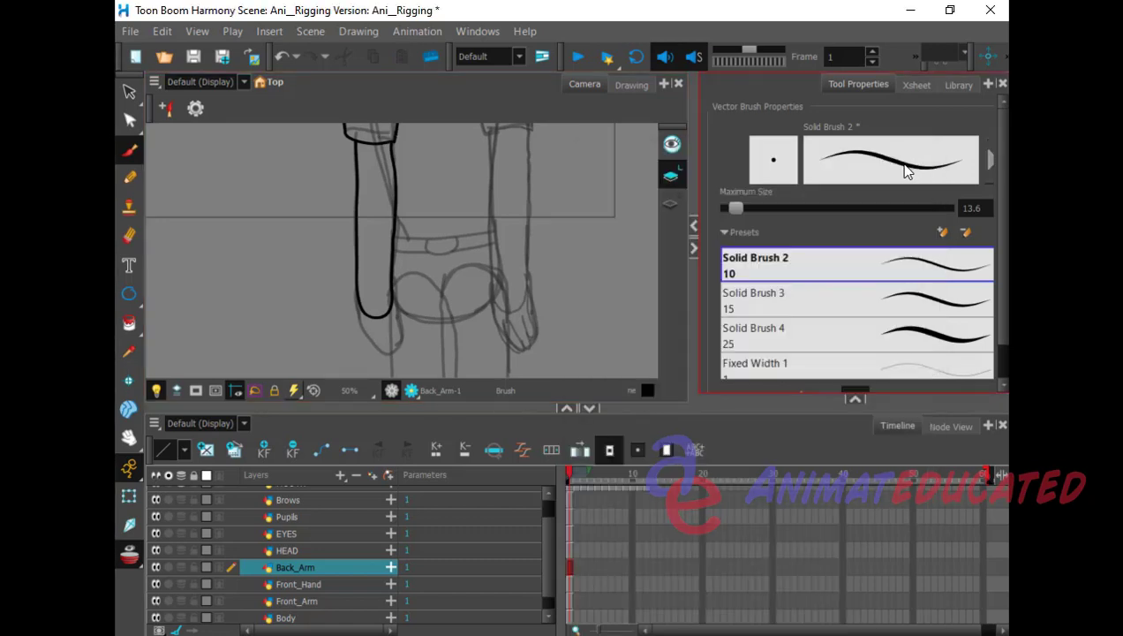
Step: Add a vector drawing layer named Back_Hand above Back_Arm
{"action": "left_click", "coordinate": [311, 572]}
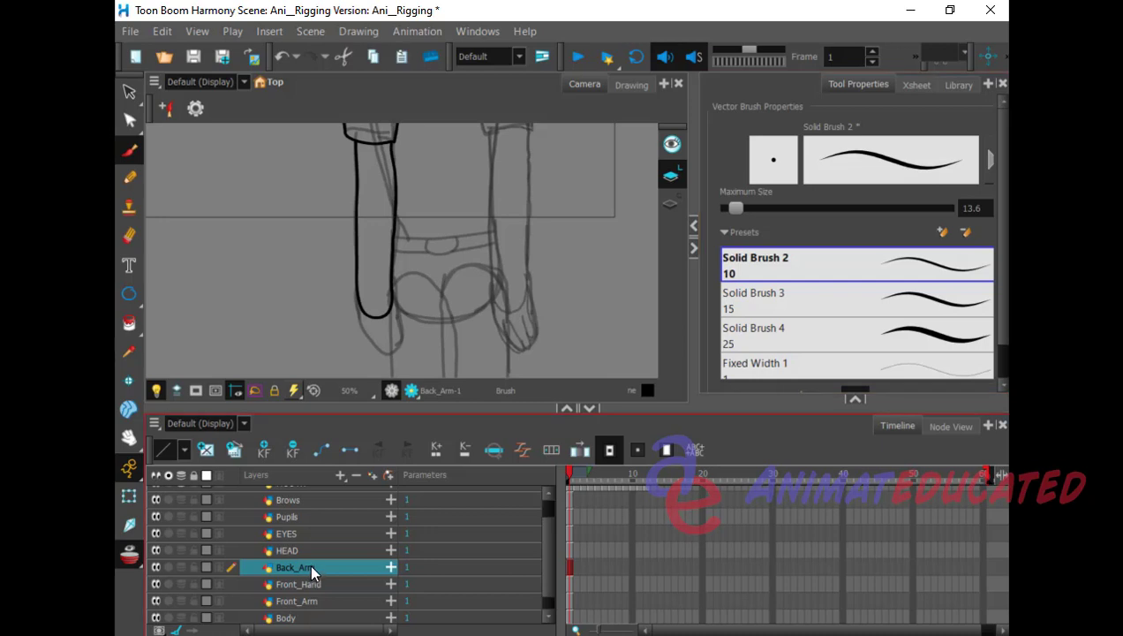
{"action": "left_click", "coordinate": [339, 477]}
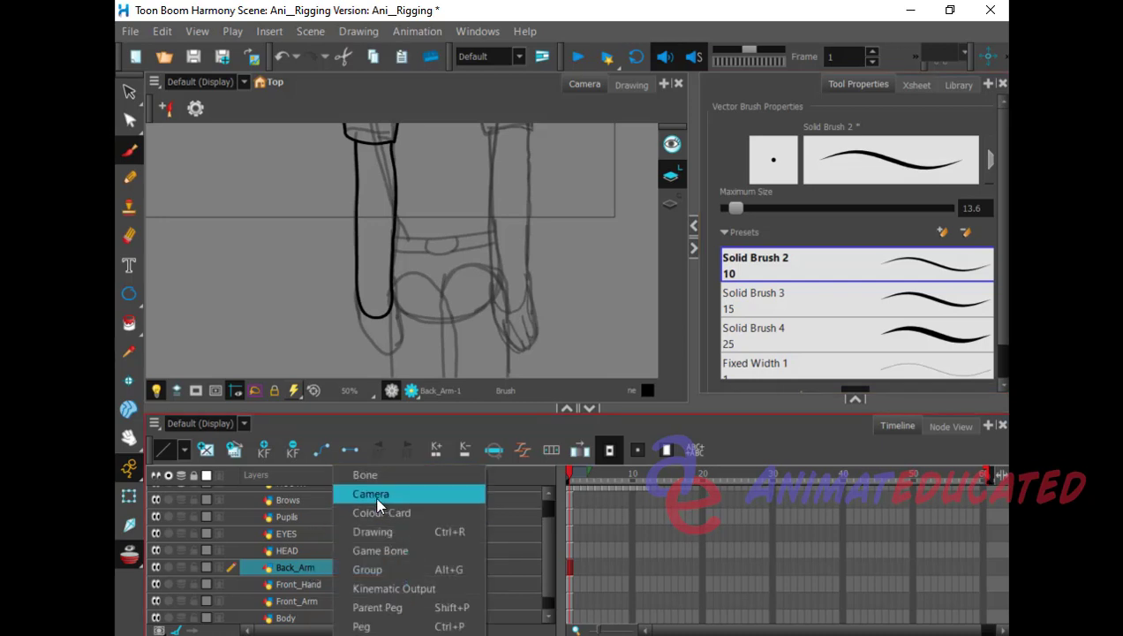
{"action": "left_click", "coordinate": [375, 530]}
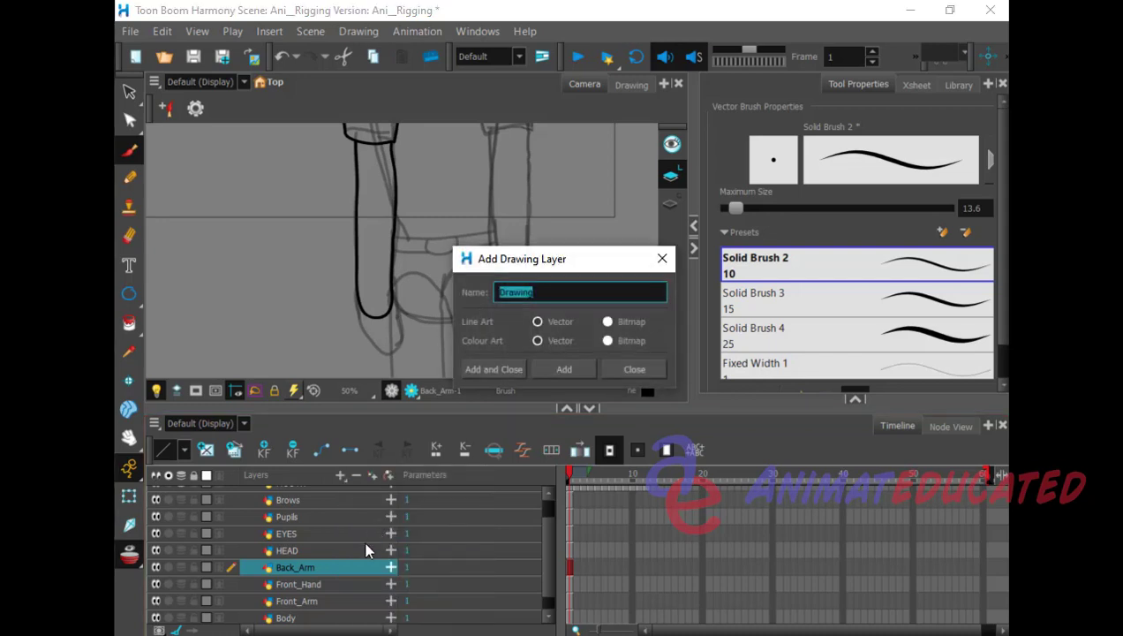
{"action": "type", "text": "Hand_"}
{"action": "key", "text": "BackSpace"}
{"action": "key", "text": "BackSpace"}
{"action": "key", "text": "BackSpace"}
{"action": "key", "text": "BackSpace"}
{"action": "key", "text": "BackSpace"}
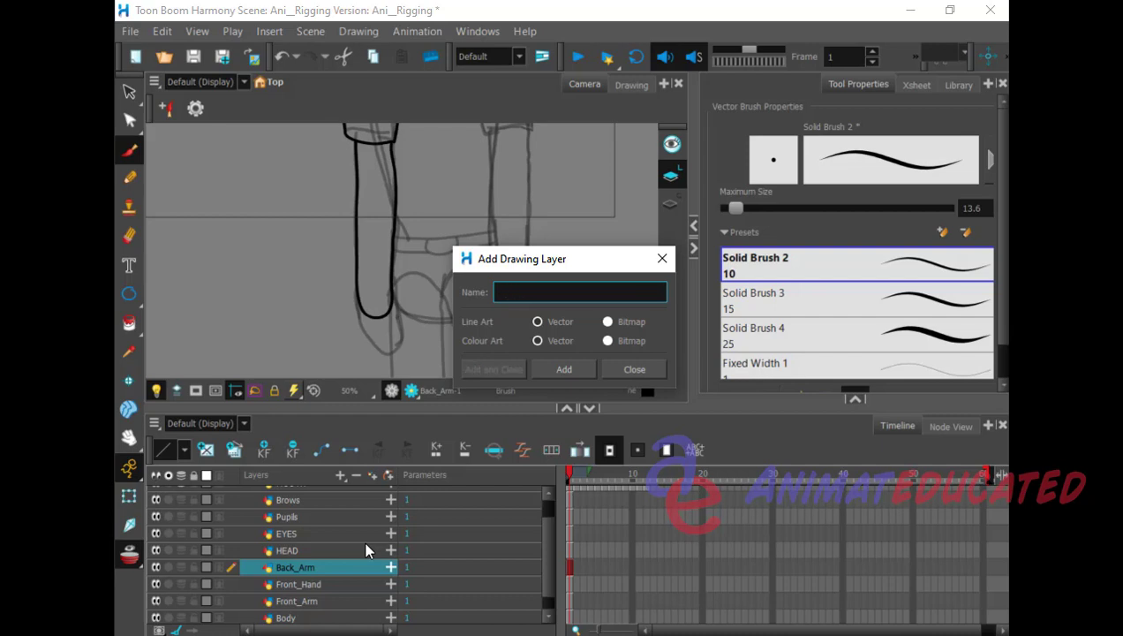
{"action": "type", "text": "Back_Hand"}
{"action": "key", "text": "Return"}
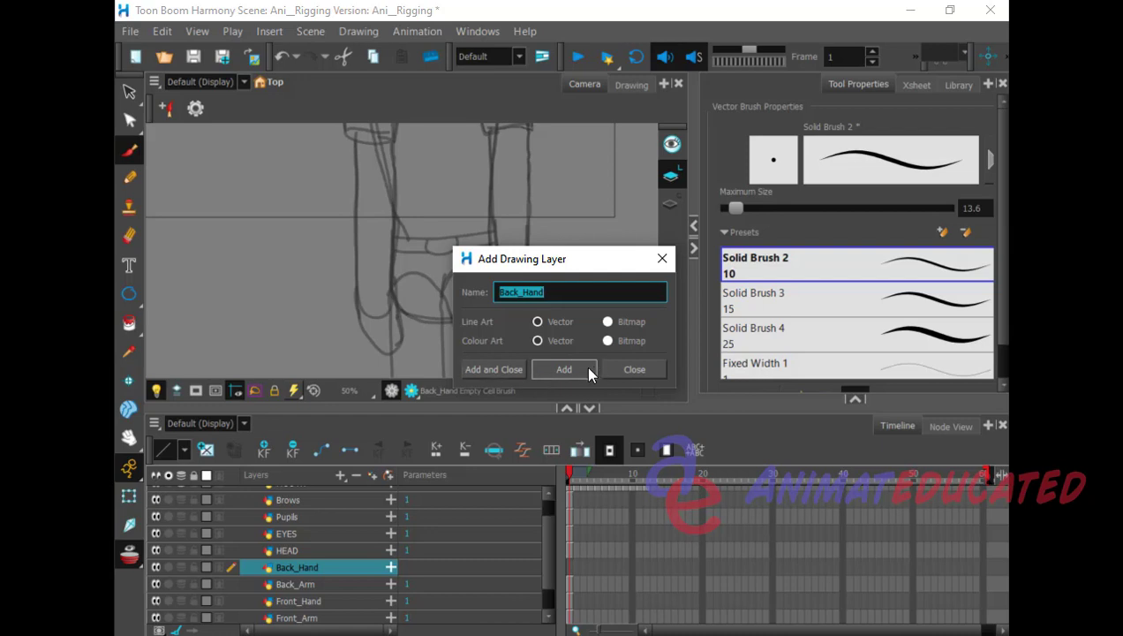
{"action": "left_click", "coordinate": [620, 370]}
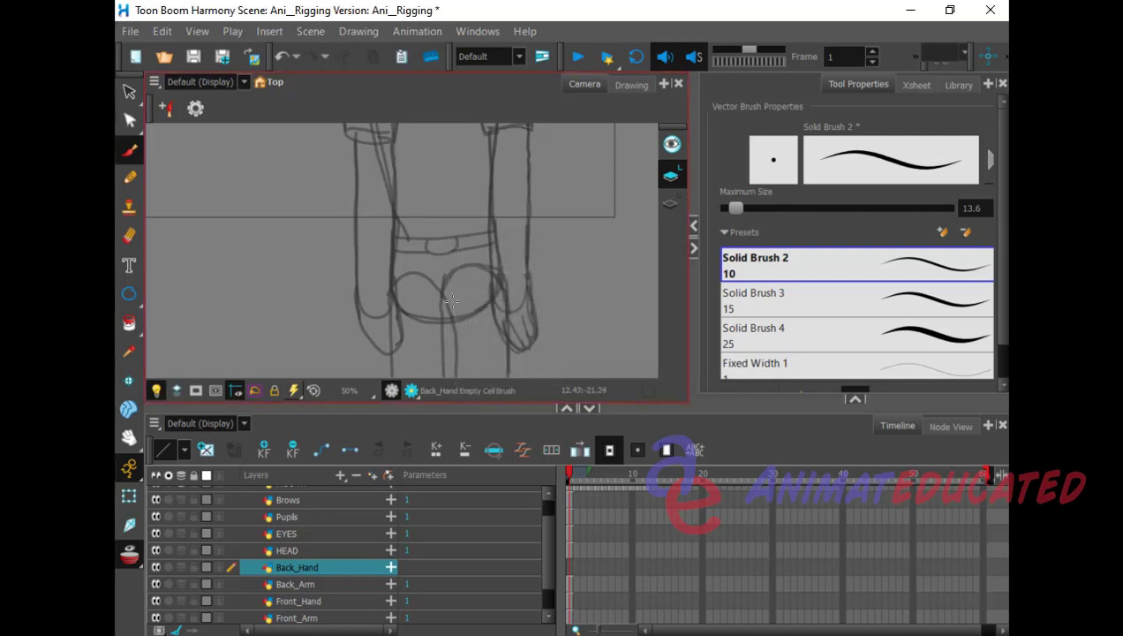
Step: Draw the relaxed back hand with its fingers over the sketch on frame 1 of the Back_Hand layer
{"action": "left_click", "coordinate": [355, 291]}
{"action": "left_click_drag", "start_coordinate": [354, 291], "coordinate": [385, 354]}
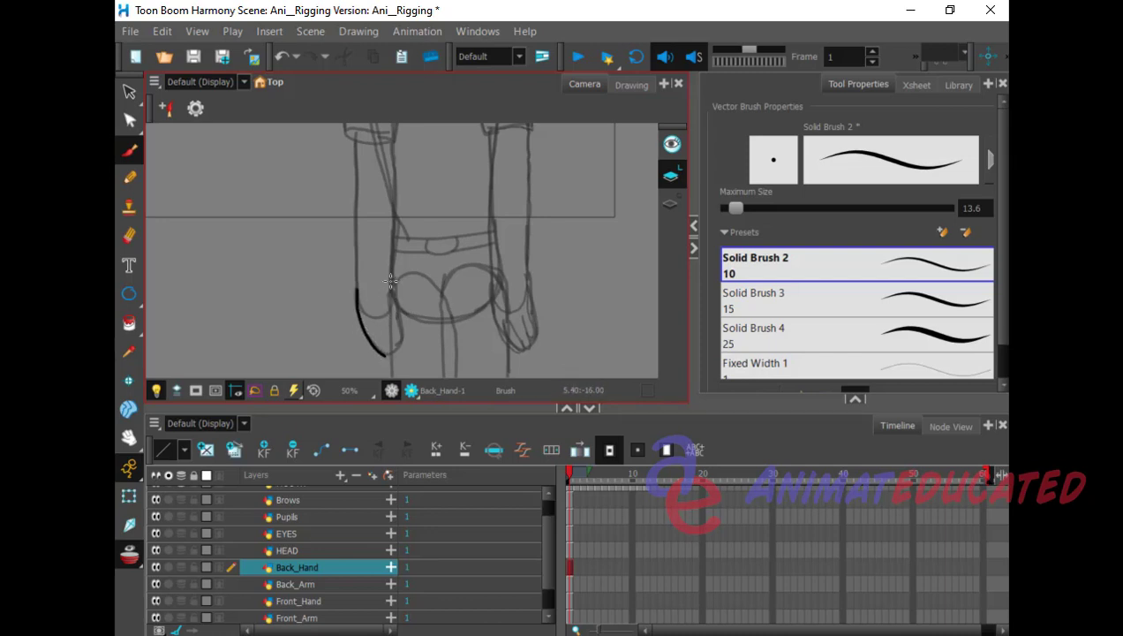
{"action": "mouse_move", "coordinate": [390, 280]}
{"action": "left_mouse_down"}
{"action": "mouse_move", "coordinate": [404, 320]}
{"action": "mouse_move", "coordinate": [393, 328]}
{"action": "mouse_move", "coordinate": [386, 295]}
{"action": "mouse_move", "coordinate": [388, 347]}
{"action": "mouse_move", "coordinate": [380, 310]}
{"action": "left_mouse_up"}
{"action": "left_click_drag", "start_coordinate": [391, 354], "coordinate": [367, 314]}
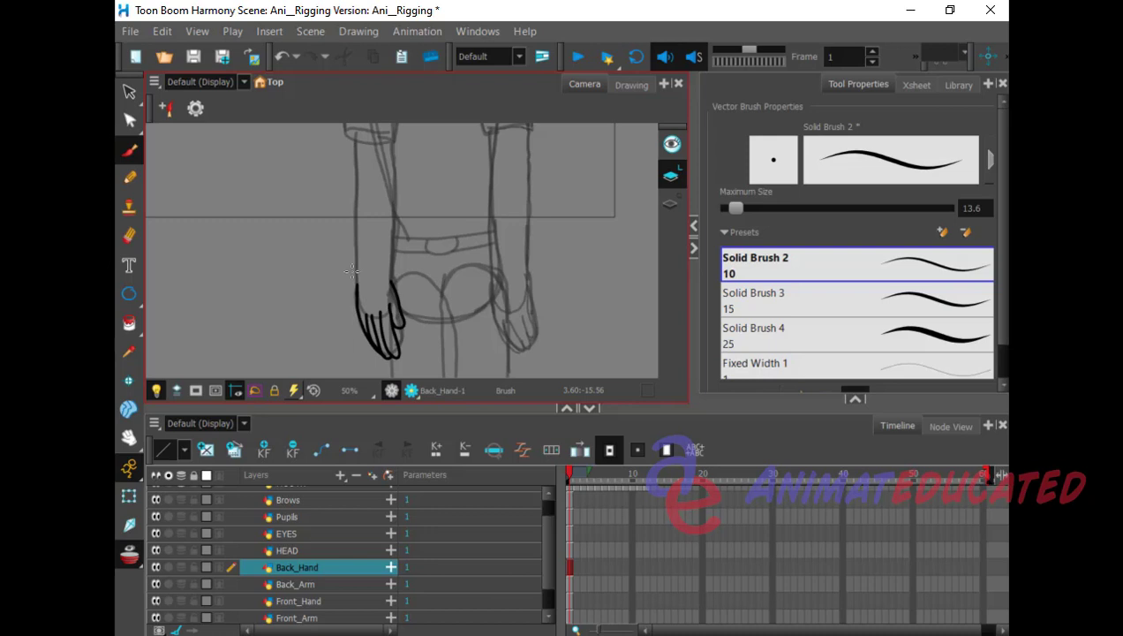
Step: Draw an alternate curled-finger pose of the back hand on frame 2 of Back_Hand, over the onion-skinned relaxed hand
{"action": "left_click", "coordinate": [571, 562]}
{"action": "left_click", "coordinate": [575, 566]}
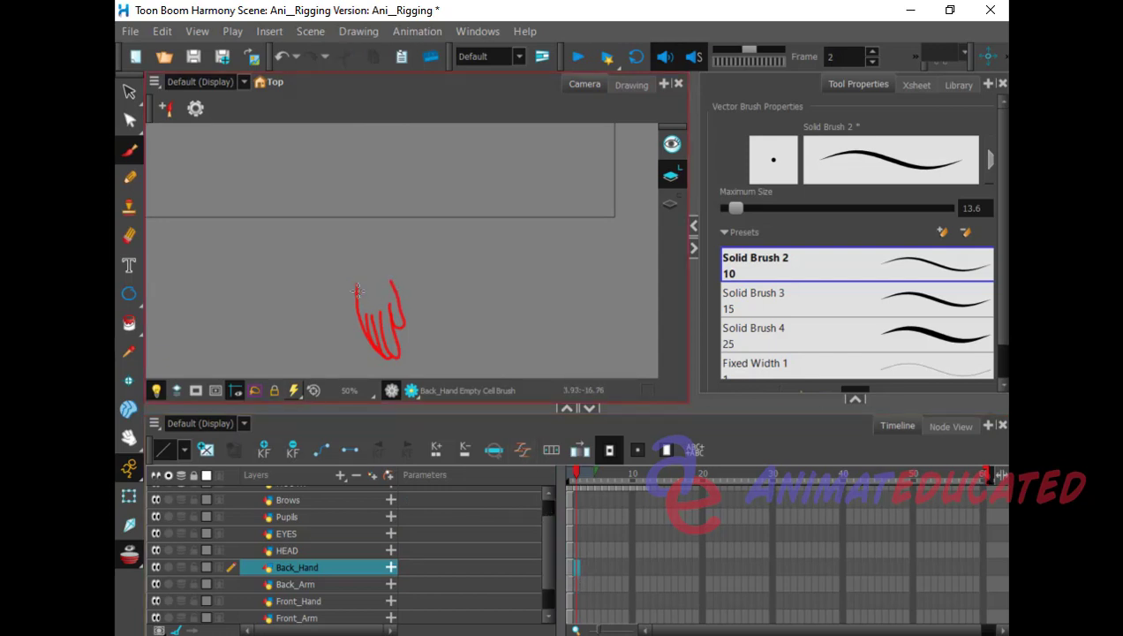
{"action": "mouse_move", "coordinate": [389, 279]}
{"action": "left_mouse_down"}
{"action": "mouse_move", "coordinate": [406, 316]}
{"action": "mouse_move", "coordinate": [391, 311]}
{"action": "mouse_move", "coordinate": [398, 341]}
{"action": "mouse_move", "coordinate": [383, 335]}
{"action": "mouse_move", "coordinate": [377, 312]}
{"action": "mouse_move", "coordinate": [385, 345]}
{"action": "mouse_move", "coordinate": [363, 318]}
{"action": "mouse_move", "coordinate": [374, 343]}
{"action": "mouse_move", "coordinate": [355, 324]}
{"action": "mouse_move", "coordinate": [362, 334]}
{"action": "mouse_move", "coordinate": [351, 333]}
{"action": "mouse_move", "coordinate": [358, 279]}
{"action": "left_mouse_up"}
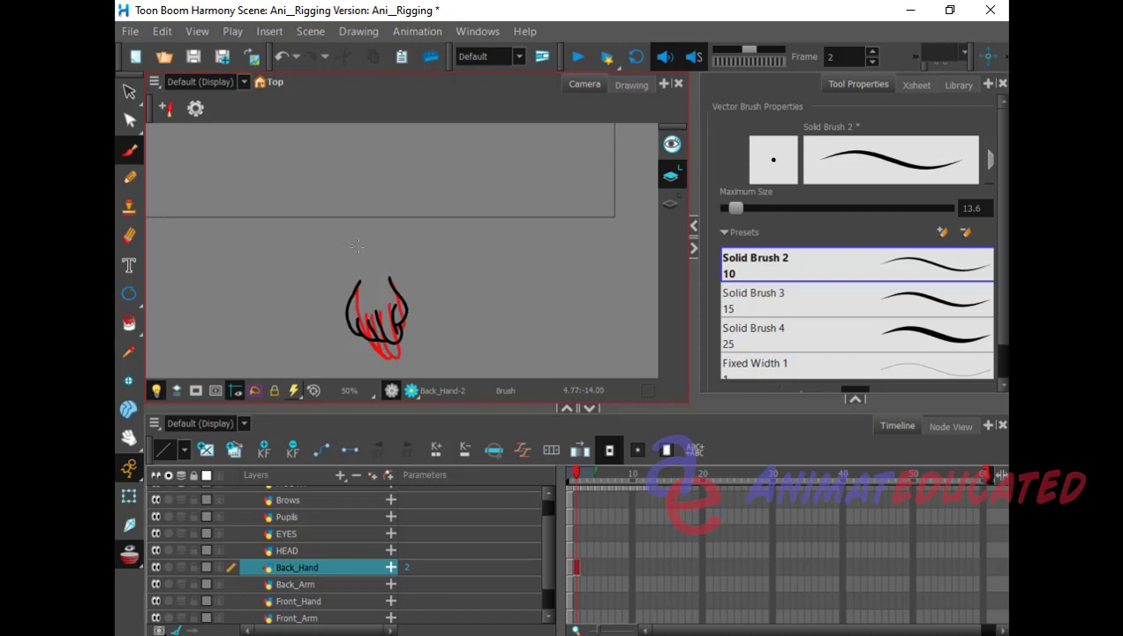
Step: Erase and redraw the finger lines of the curled hand on frame 2, and add a knuckle line across it
{"action": "left_click", "coordinate": [130, 237]}
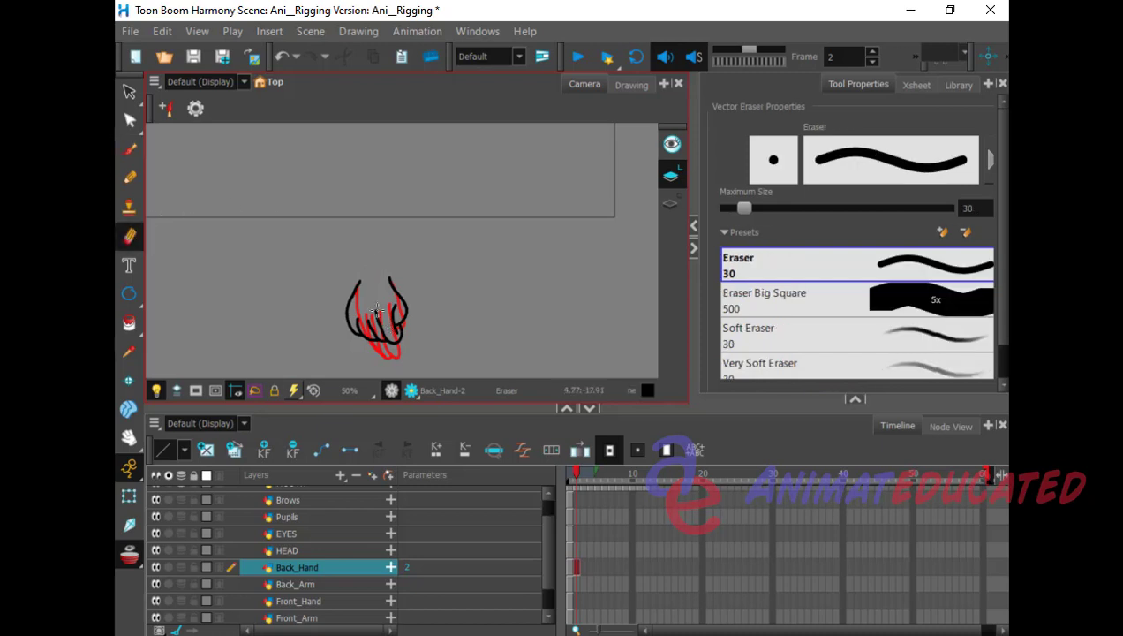
{"action": "mouse_move", "coordinate": [377, 337]}
{"action": "left_mouse_down"}
{"action": "mouse_move", "coordinate": [374, 308]}
{"action": "mouse_move", "coordinate": [396, 330]}
{"action": "left_mouse_up"}
{"action": "left_click", "coordinate": [130, 150]}
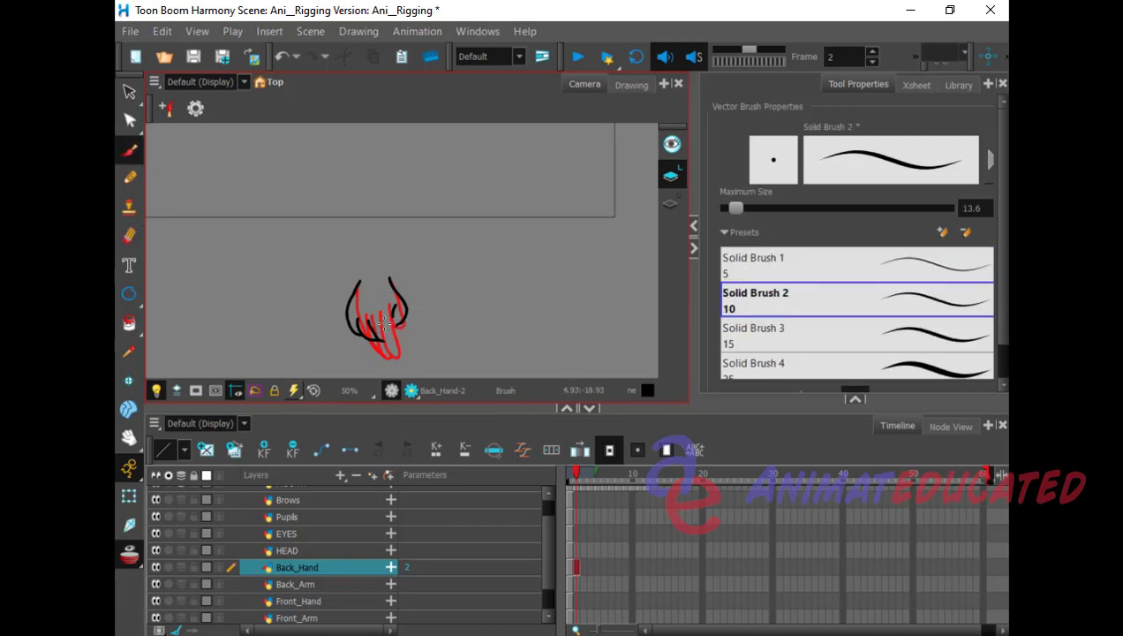
{"action": "mouse_move", "coordinate": [391, 325]}
{"action": "left_mouse_down"}
{"action": "mouse_move", "coordinate": [394, 338]}
{"action": "mouse_move", "coordinate": [380, 341]}
{"action": "mouse_move", "coordinate": [374, 312]}
{"action": "left_mouse_up"}
{"action": "left_click", "coordinate": [130, 235]}
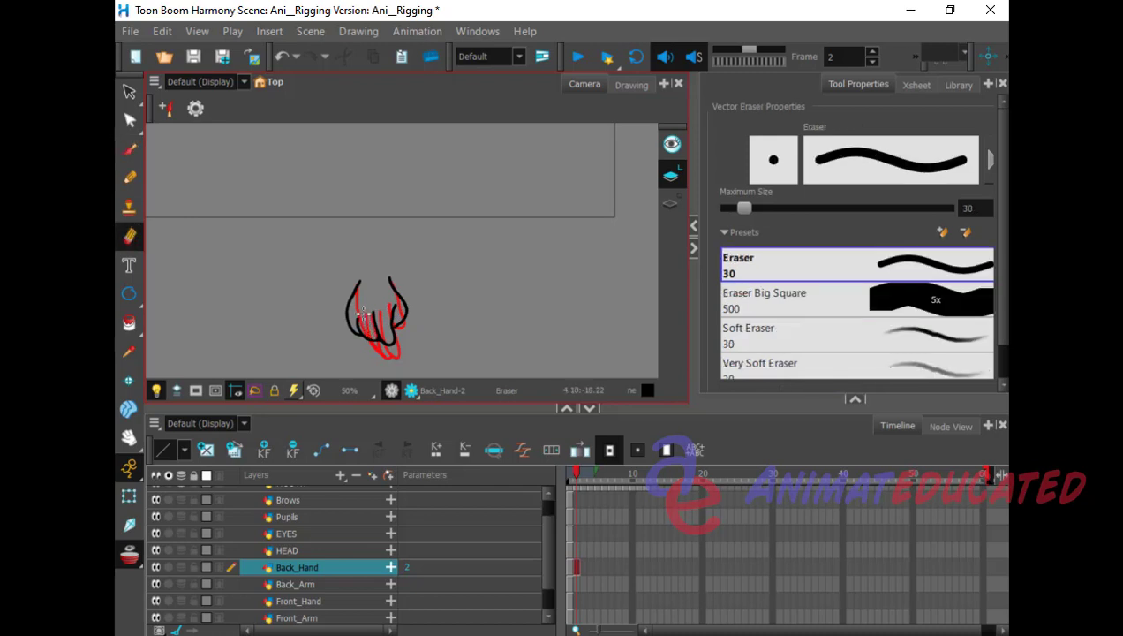
{"action": "left_click", "coordinate": [129, 150]}
{"action": "left_click_drag", "start_coordinate": [377, 339], "coordinate": [364, 319]}
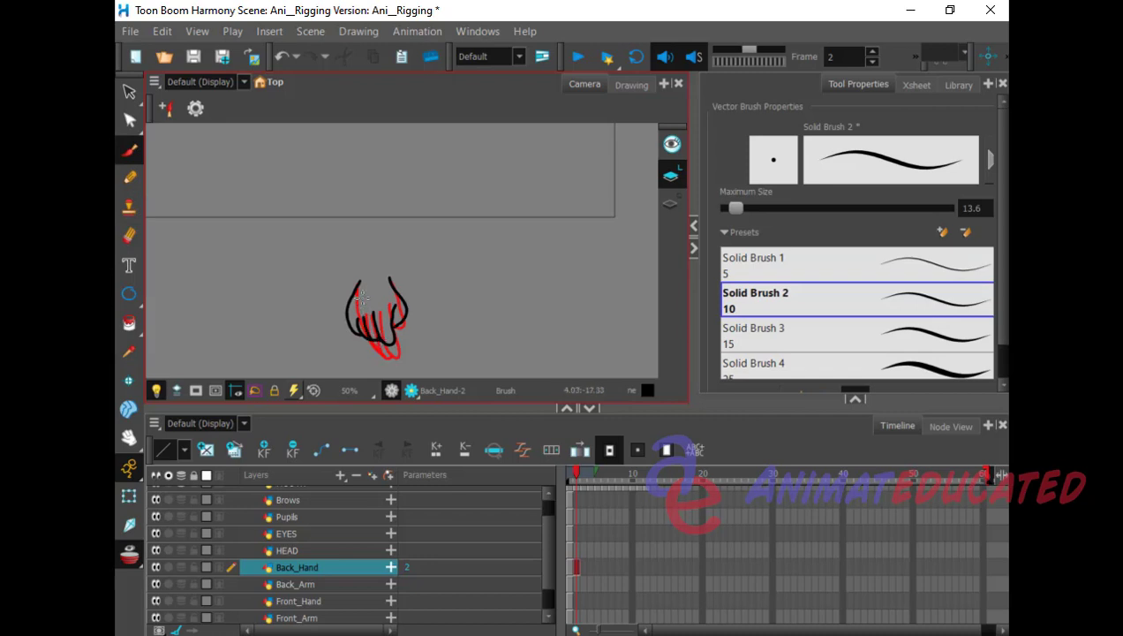
{"action": "left_click", "coordinate": [130, 235]}
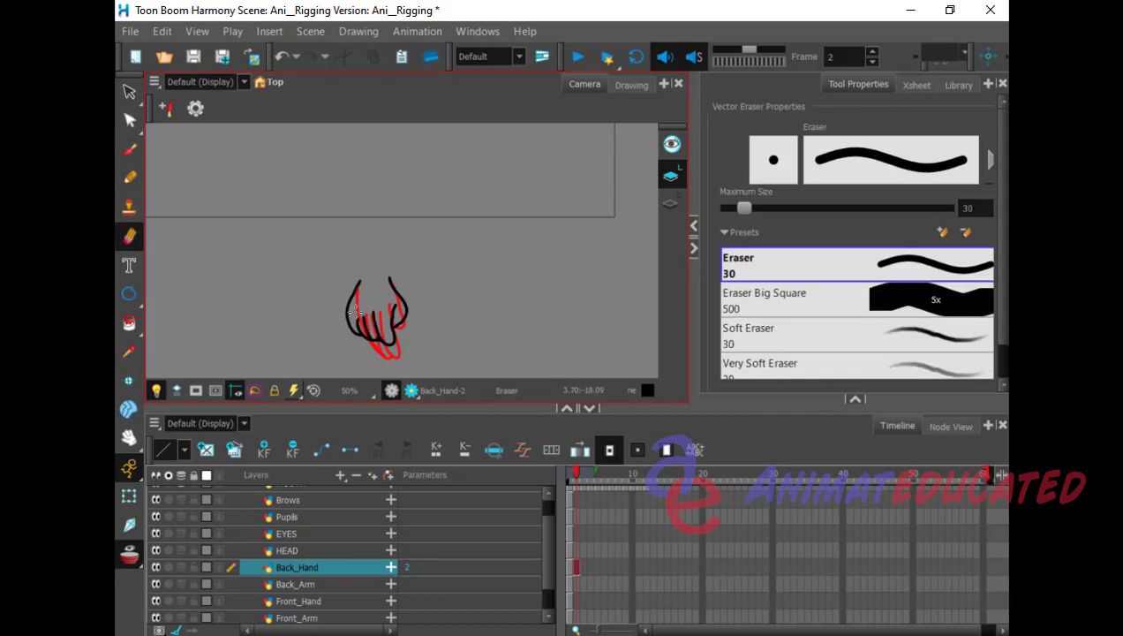
{"action": "left_click", "coordinate": [133, 154]}
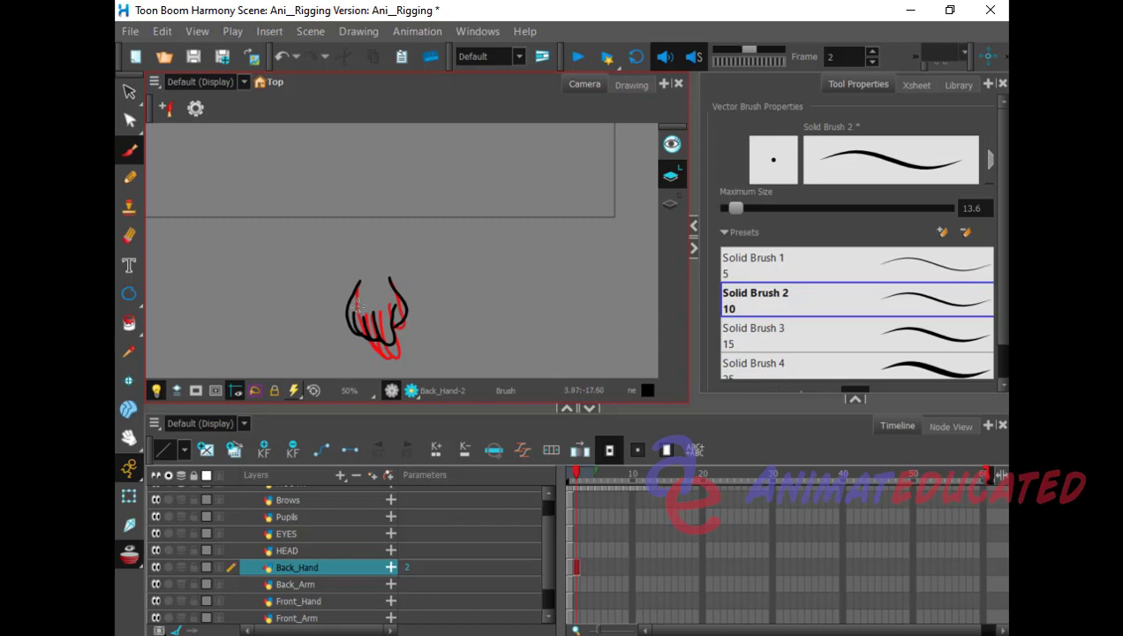
{"action": "left_click_drag", "start_coordinate": [353, 303], "coordinate": [382, 305]}
Step: Sketch a larger open hand beside the curled hand, built from a box-shaped palm with a wrist, thumb and fingers
{"action": "left_click_drag", "start_coordinate": [525, 292], "coordinate": [564, 260]}
{"action": "left_click_drag", "start_coordinate": [525, 292], "coordinate": [558, 300]}
{"action": "mouse_move", "coordinate": [541, 322]}
{"action": "left_mouse_down"}
{"action": "mouse_move", "coordinate": [578, 331]}
{"action": "mouse_move", "coordinate": [577, 310]}
{"action": "mouse_move", "coordinate": [562, 301]}
{"action": "mouse_move", "coordinate": [612, 277]}
{"action": "mouse_move", "coordinate": [634, 213]}
{"action": "mouse_move", "coordinate": [615, 283]}
{"action": "left_mouse_up"}
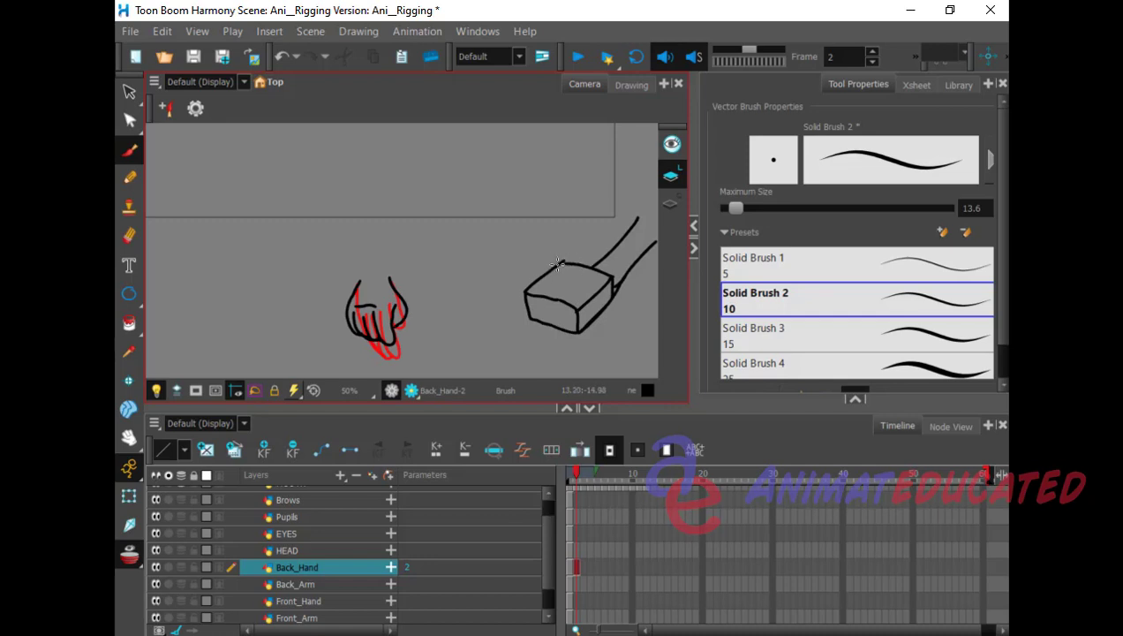
{"action": "mouse_move", "coordinate": [563, 261]}
{"action": "left_mouse_down"}
{"action": "mouse_move", "coordinate": [499, 268]}
{"action": "mouse_move", "coordinate": [510, 288]}
{"action": "mouse_move", "coordinate": [528, 288]}
{"action": "mouse_move", "coordinate": [488, 328]}
{"action": "mouse_move", "coordinate": [506, 341]}
{"action": "mouse_move", "coordinate": [542, 307]}
{"action": "mouse_move", "coordinate": [491, 350]}
{"action": "mouse_move", "coordinate": [532, 345]}
{"action": "mouse_move", "coordinate": [553, 317]}
{"action": "mouse_move", "coordinate": [526, 348]}
{"action": "mouse_move", "coordinate": [531, 361]}
{"action": "mouse_move", "coordinate": [579, 308]}
{"action": "mouse_move", "coordinate": [564, 283]}
{"action": "mouse_move", "coordinate": [574, 279]}
{"action": "left_mouse_up"}
{"action": "key", "text": "ctrl+z"}
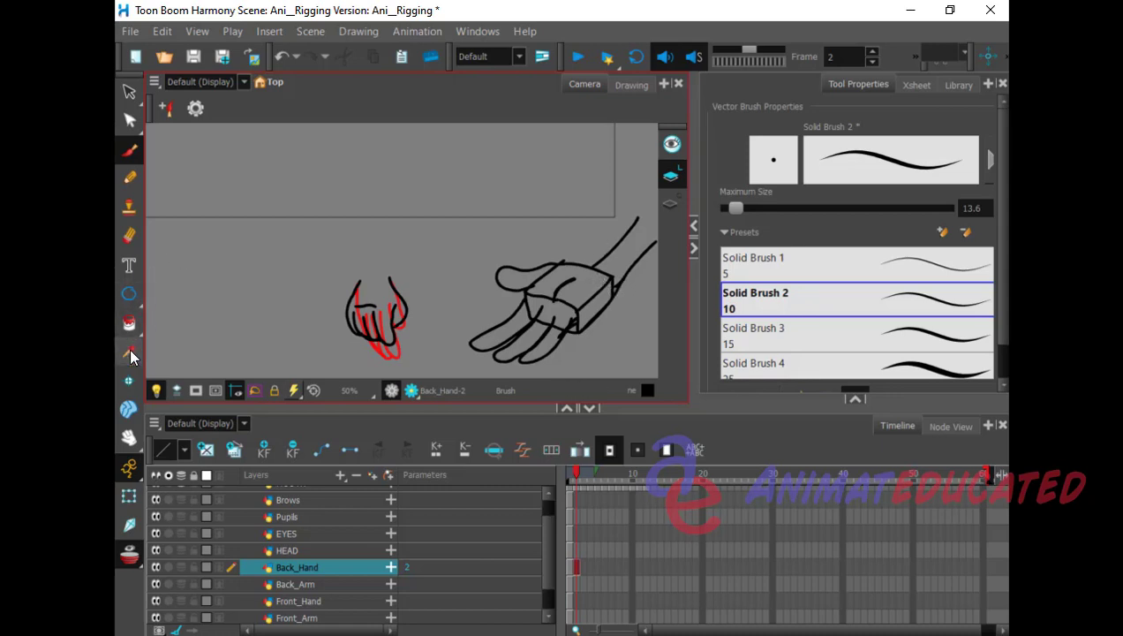
Step: Delete the large open-hand sketch from frame 2 of Back_Hand, keeping the curled hand
{"action": "left_click", "coordinate": [131, 433]}
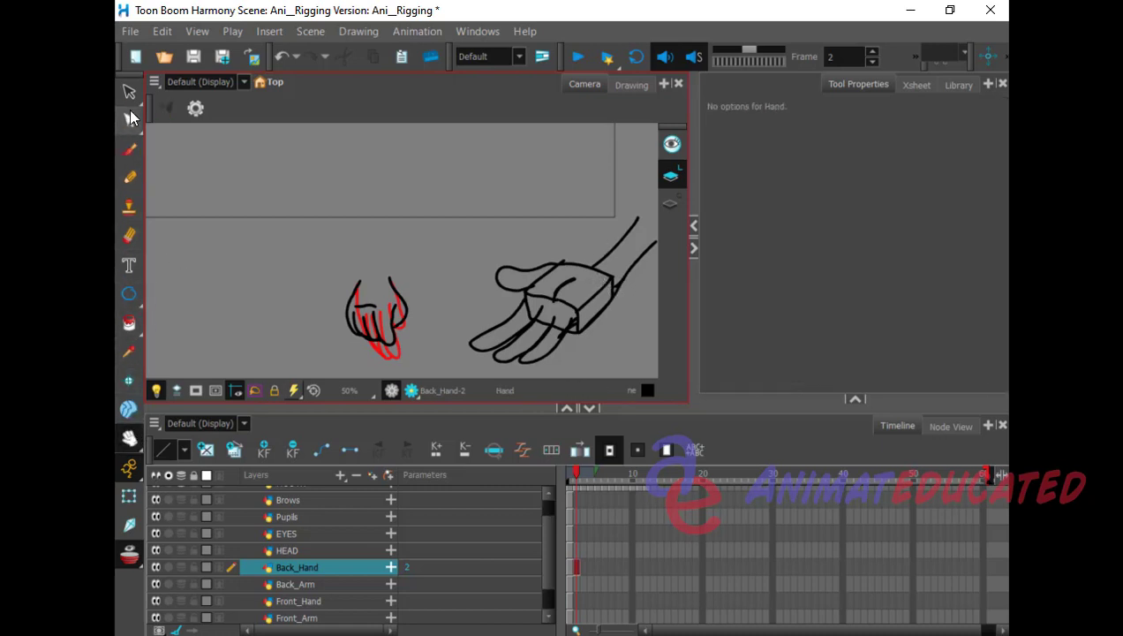
{"action": "left_click", "coordinate": [130, 92]}
{"action": "mouse_move", "coordinate": [628, 215]}
{"action": "left_mouse_down"}
{"action": "mouse_move", "coordinate": [565, 353]}
{"action": "mouse_move", "coordinate": [472, 292]}
{"action": "left_mouse_up"}
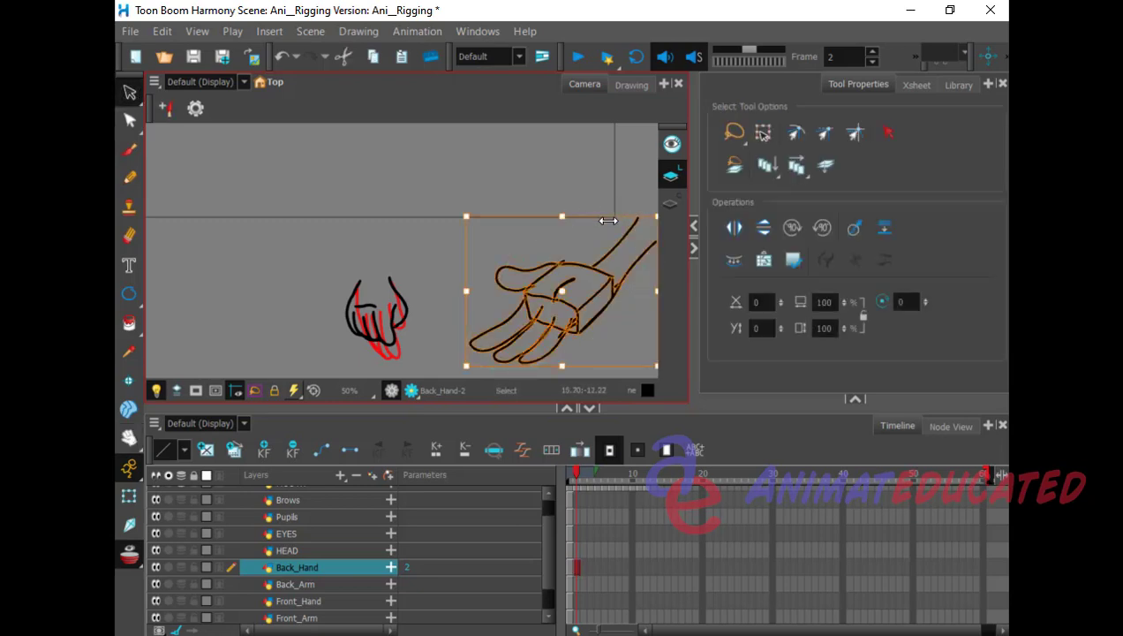
{"action": "key", "text": "Delete"}
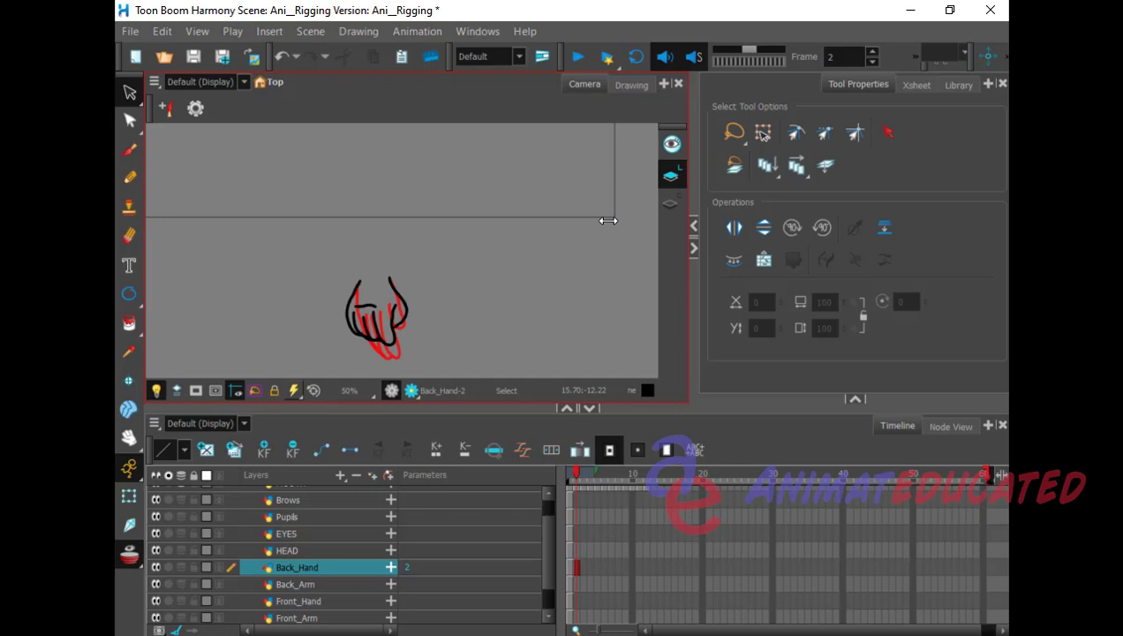
{"action": "left_click", "coordinate": [578, 566]}
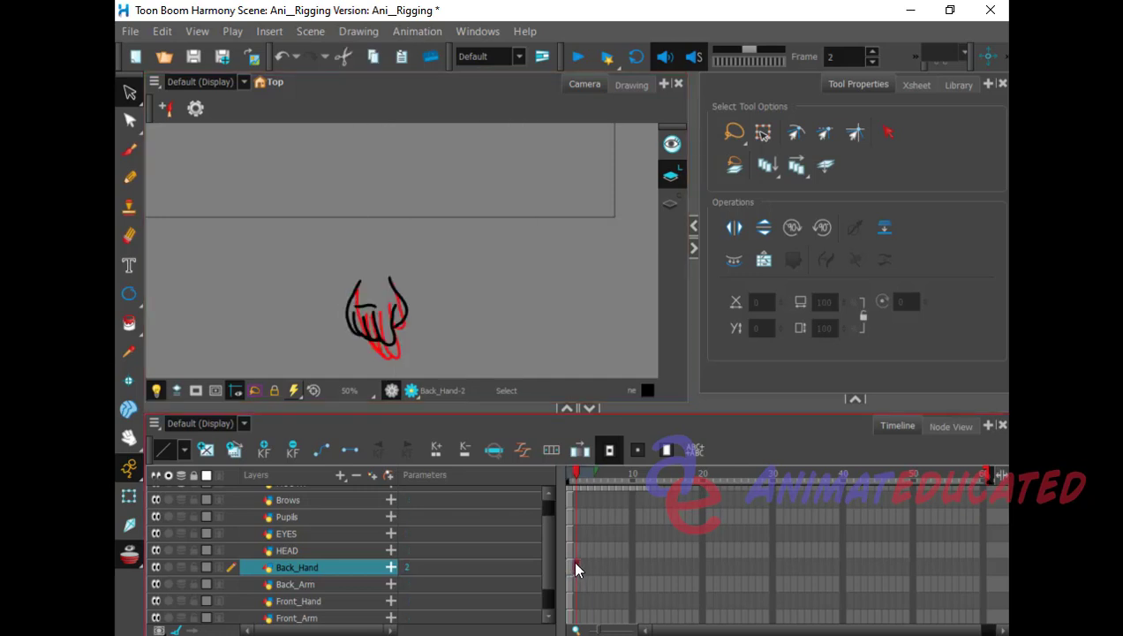
Step: Draw a pointing back hand on frame 3 of Back_Hand, with the index finger extended downward and the other fingers curled
{"action": "left_click", "coordinate": [584, 569]}
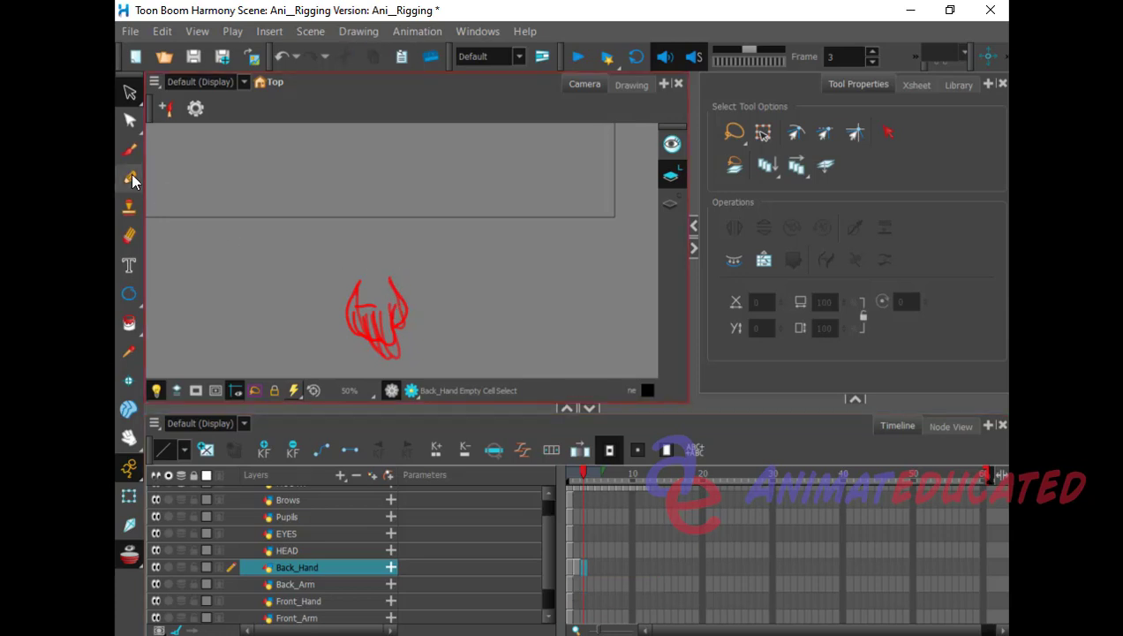
{"action": "left_click", "coordinate": [129, 150]}
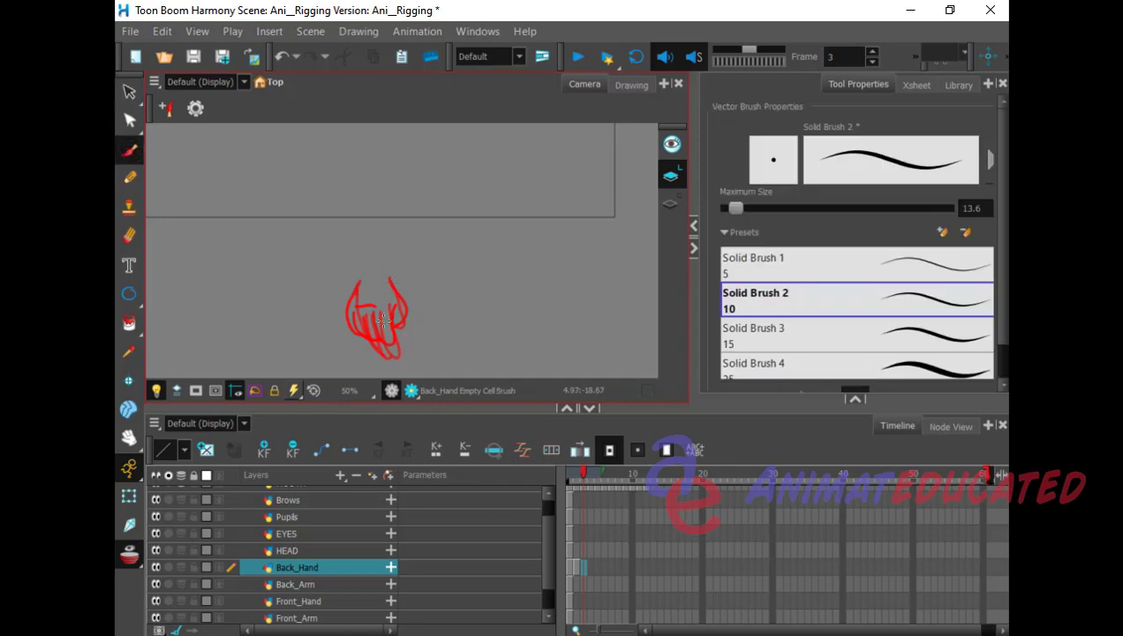
{"action": "mouse_move", "coordinate": [377, 309]}
{"action": "left_mouse_down"}
{"action": "mouse_move", "coordinate": [388, 372]}
{"action": "mouse_move", "coordinate": [389, 306]}
{"action": "mouse_move", "coordinate": [390, 333]}
{"action": "mouse_move", "coordinate": [410, 322]}
{"action": "mouse_move", "coordinate": [385, 292]}
{"action": "left_mouse_up"}
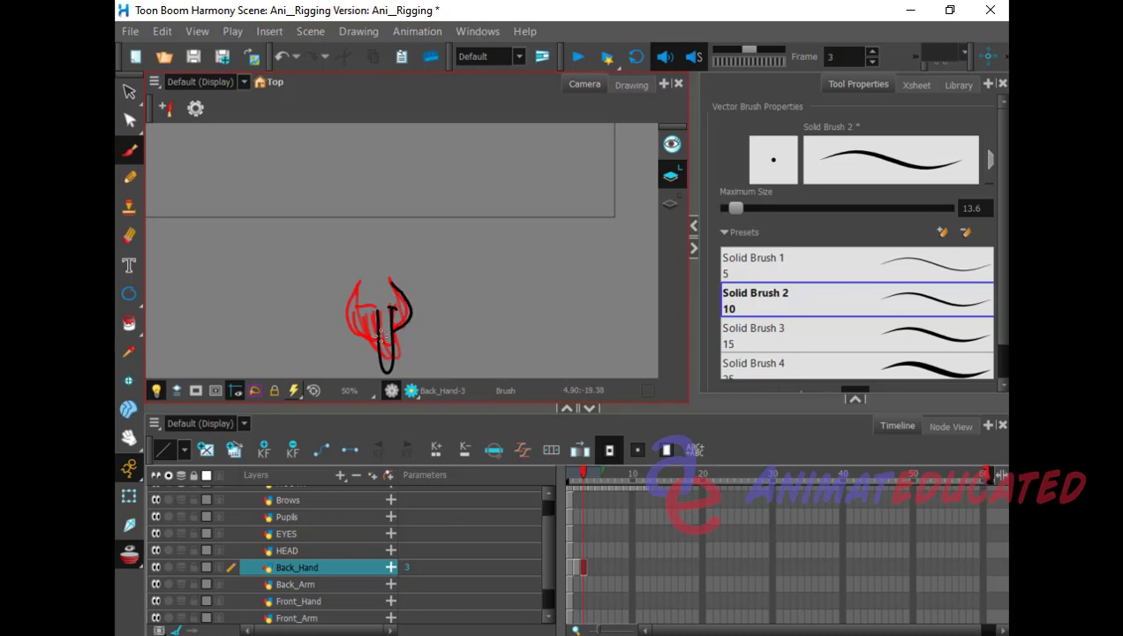
{"action": "mouse_move", "coordinate": [379, 334]}
{"action": "left_mouse_down"}
{"action": "mouse_move", "coordinate": [369, 337]}
{"action": "mouse_move", "coordinate": [366, 304]}
{"action": "mouse_move", "coordinate": [359, 332]}
{"action": "mouse_move", "coordinate": [356, 313]}
{"action": "mouse_move", "coordinate": [346, 327]}
{"action": "mouse_move", "coordinate": [360, 274]}
{"action": "left_mouse_up"}
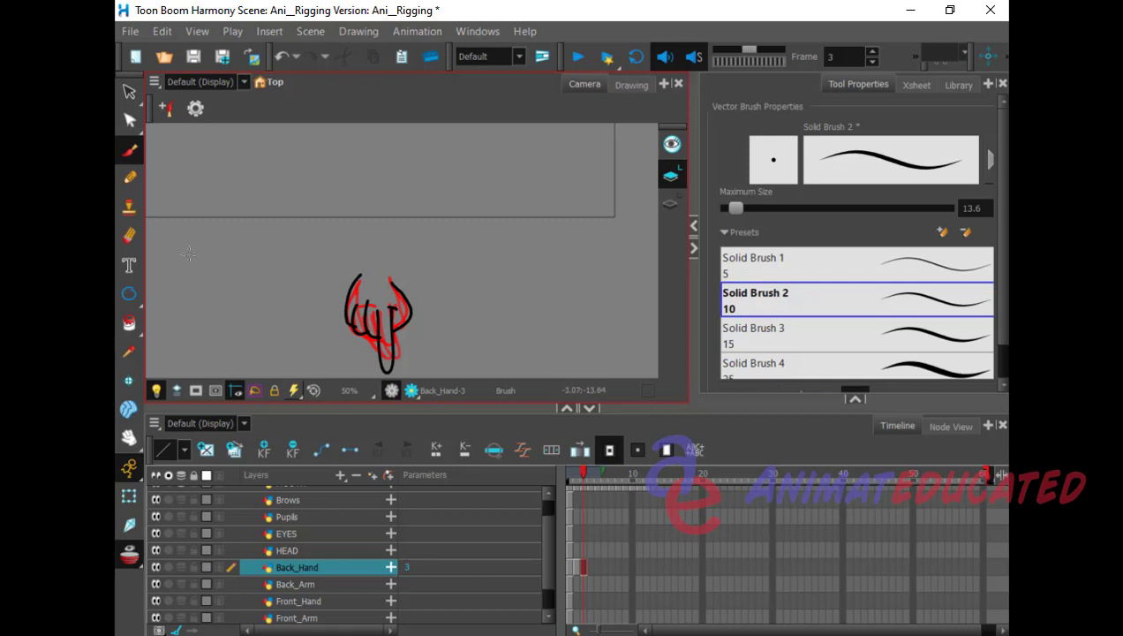
Step: Add a short knuckle line across the pointing hand on frame 3, trim it with the Eraser, and compare the hand poses
{"action": "left_click", "coordinate": [129, 235]}
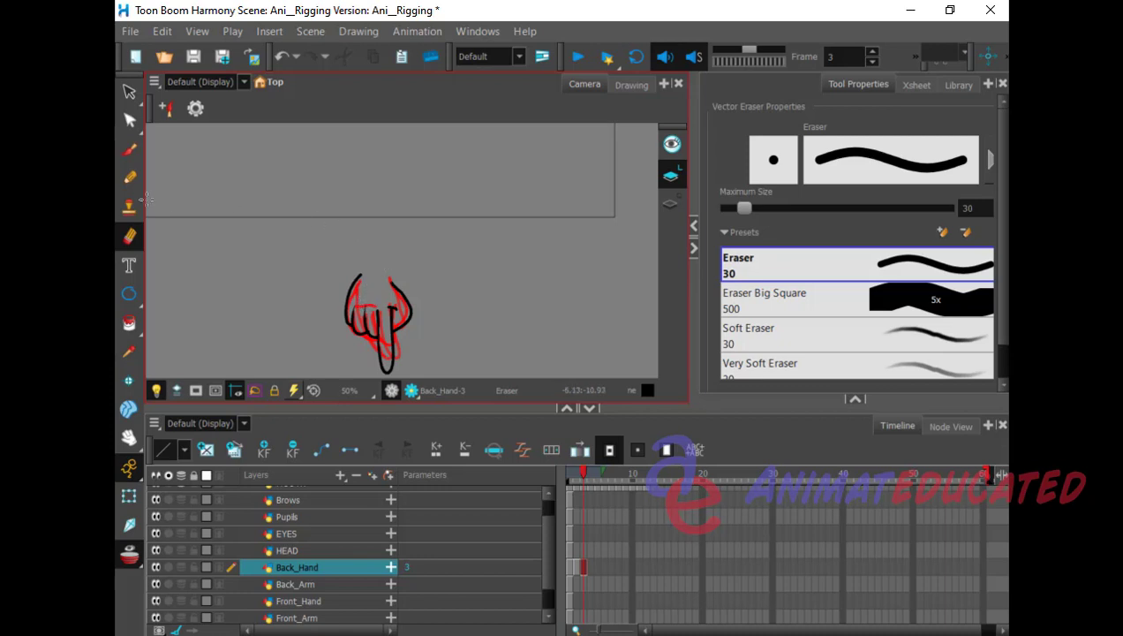
{"action": "left_click", "coordinate": [129, 149]}
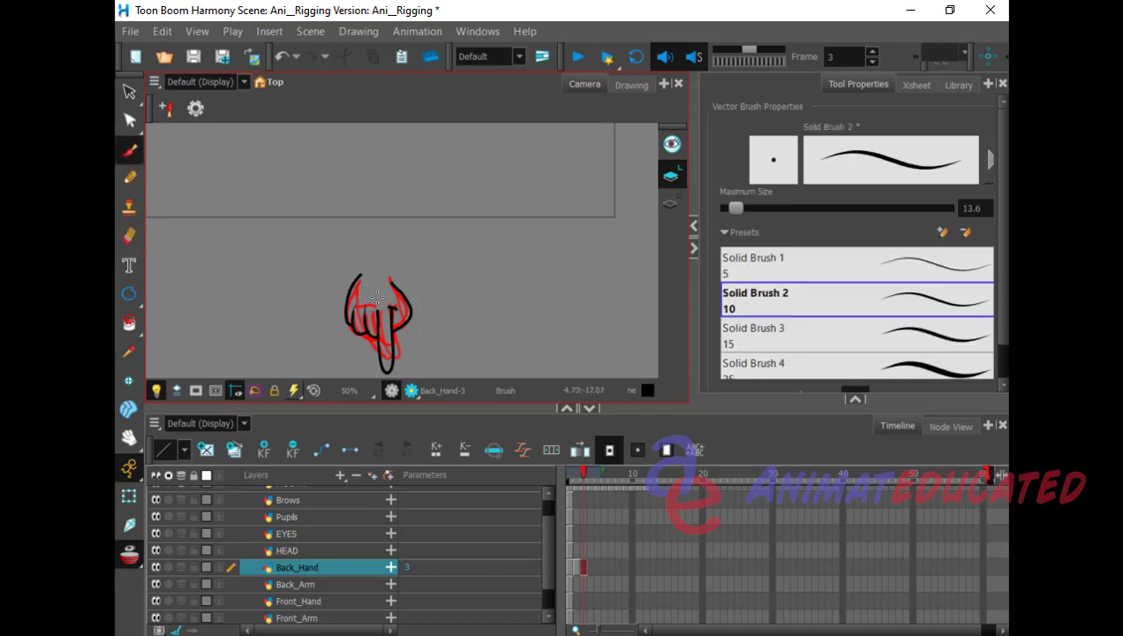
{"action": "left_click_drag", "start_coordinate": [377, 297], "coordinate": [360, 288]}
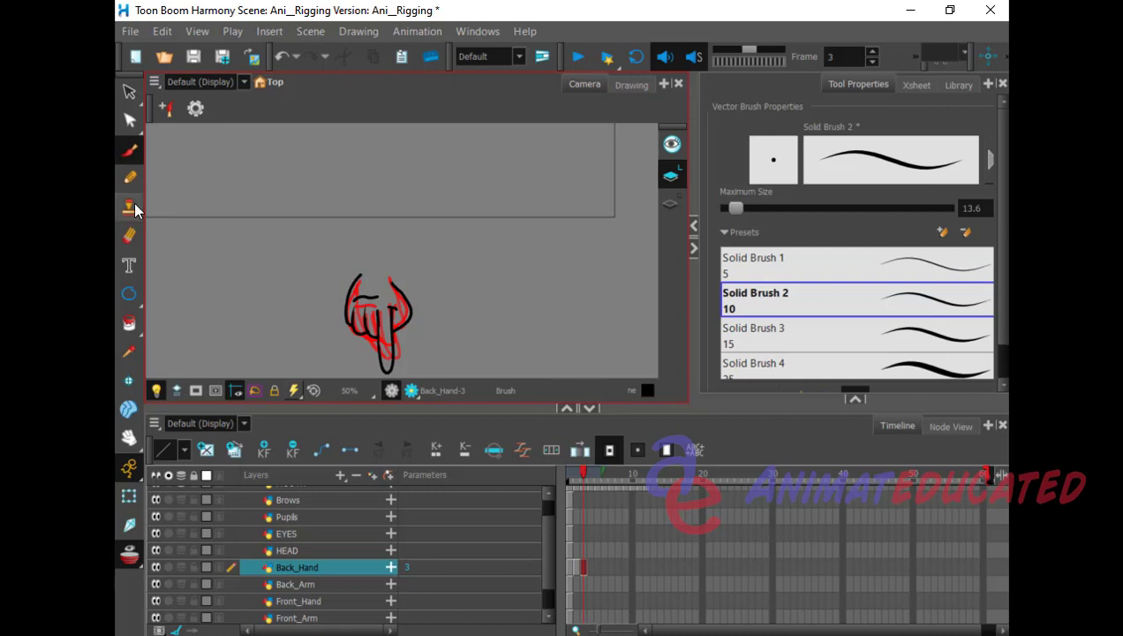
{"action": "left_click", "coordinate": [130, 241]}
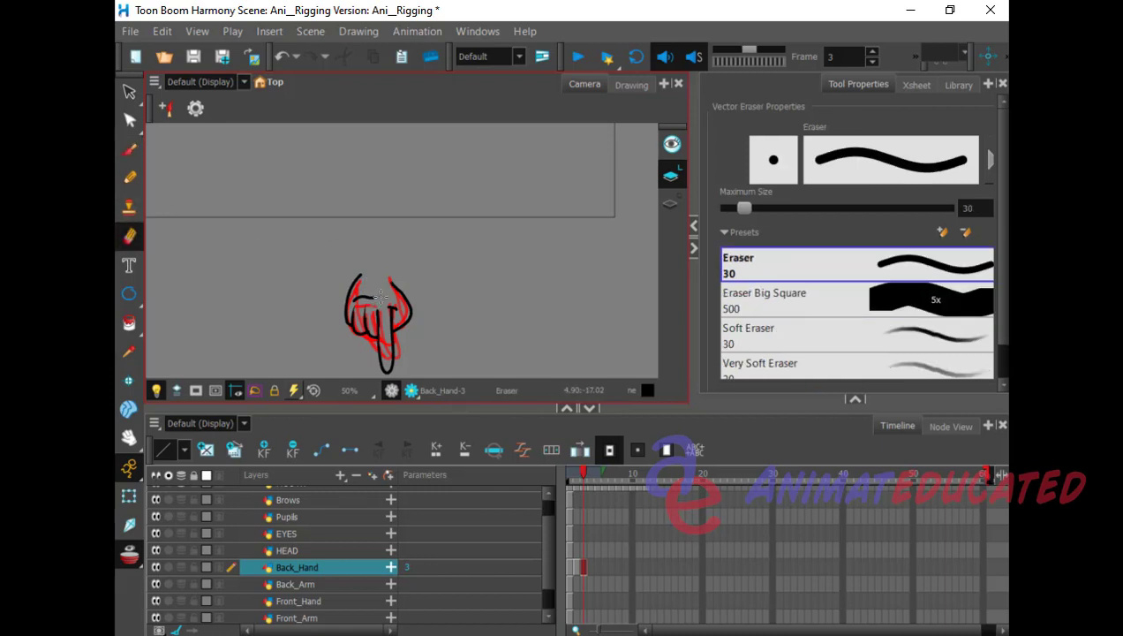
{"action": "left_click_drag", "start_coordinate": [354, 300], "coordinate": [358, 301]}
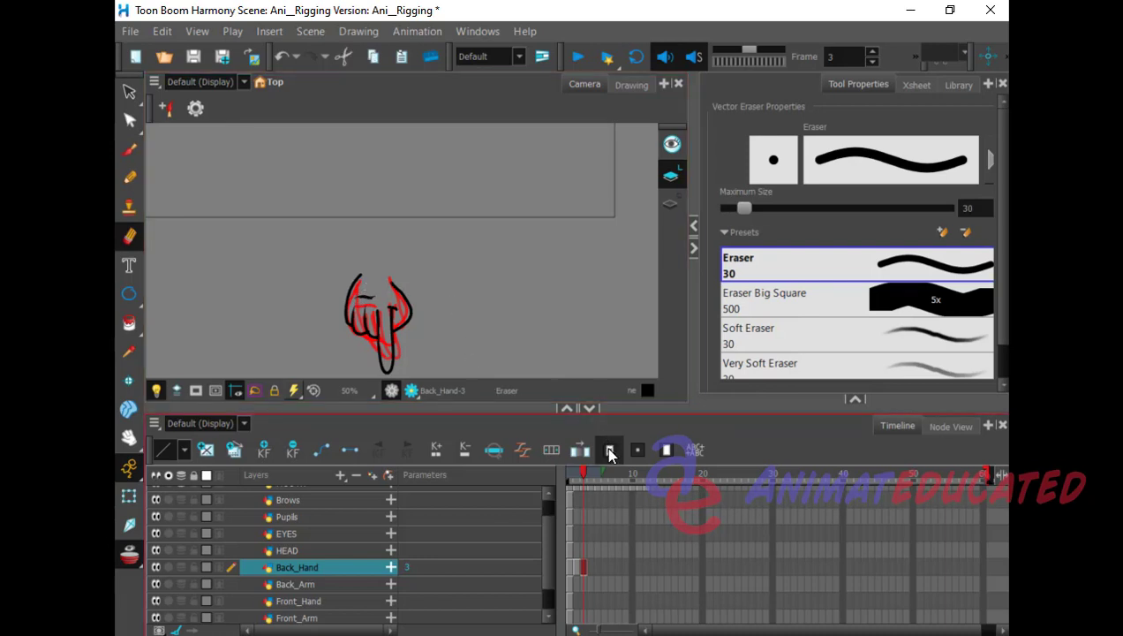
{"action": "mouse_move", "coordinate": [578, 469]}
{"action": "left_mouse_down"}
{"action": "mouse_move", "coordinate": [566, 472]}
{"action": "mouse_move", "coordinate": [590, 469]}
{"action": "mouse_move", "coordinate": [571, 471]}
{"action": "mouse_move", "coordinate": [587, 479]}
{"action": "left_mouse_up"}
{"action": "left_click", "coordinate": [575, 566]}
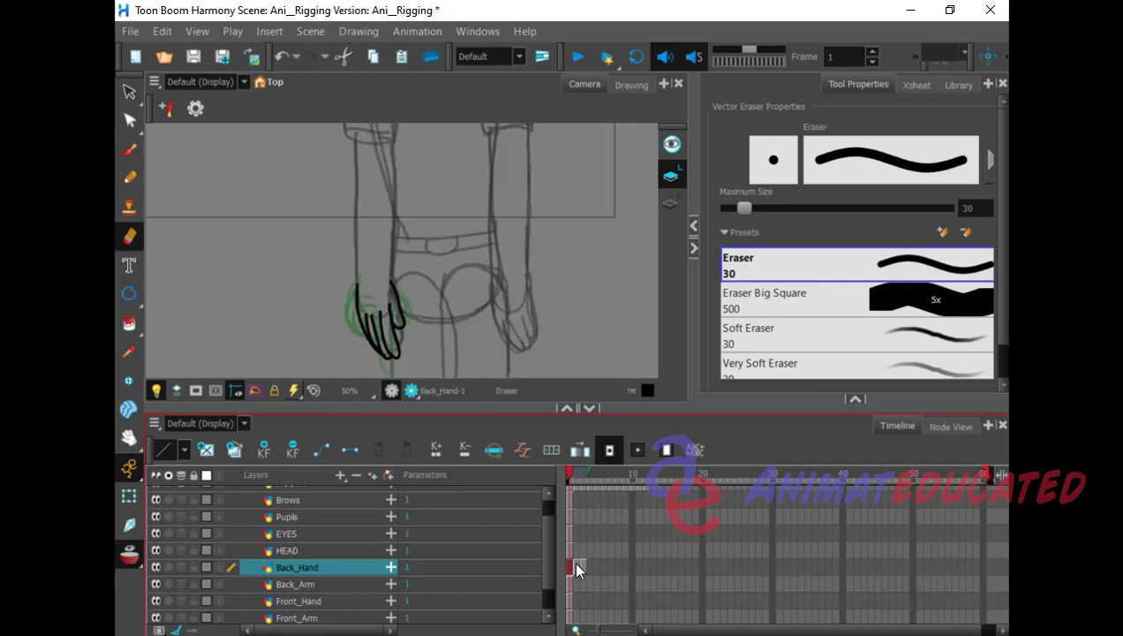
{"action": "left_click", "coordinate": [580, 565]}
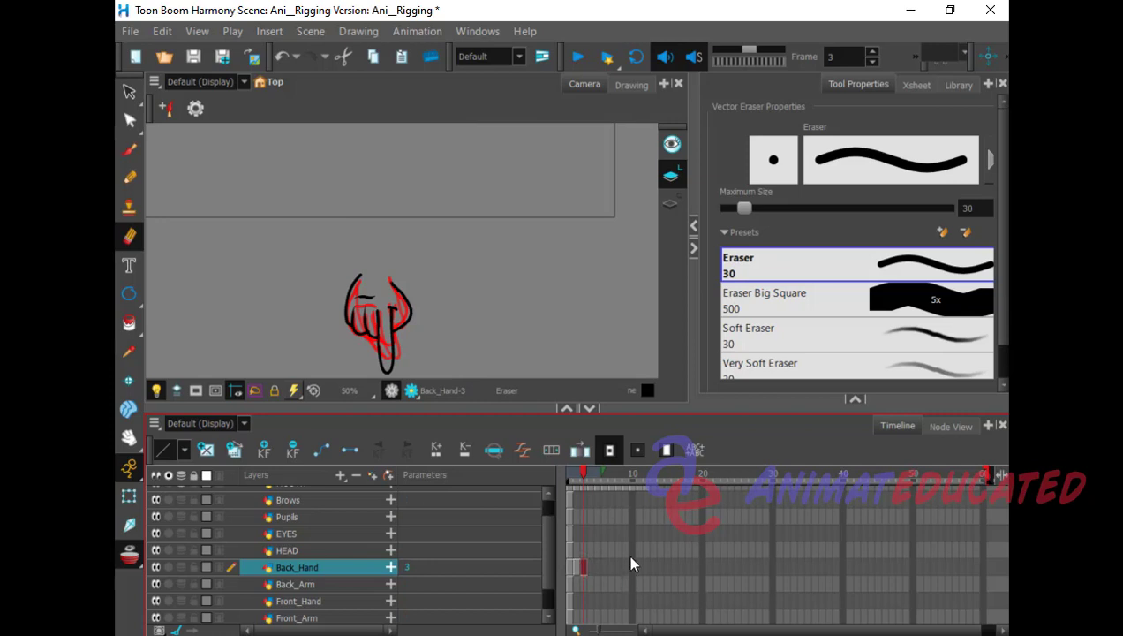
Step: Try an outward-pointing thumb outline on frame 4 of Back_Hand, over the onion-skinned pointing hand, and delete it
{"action": "left_click", "coordinate": [587, 566]}
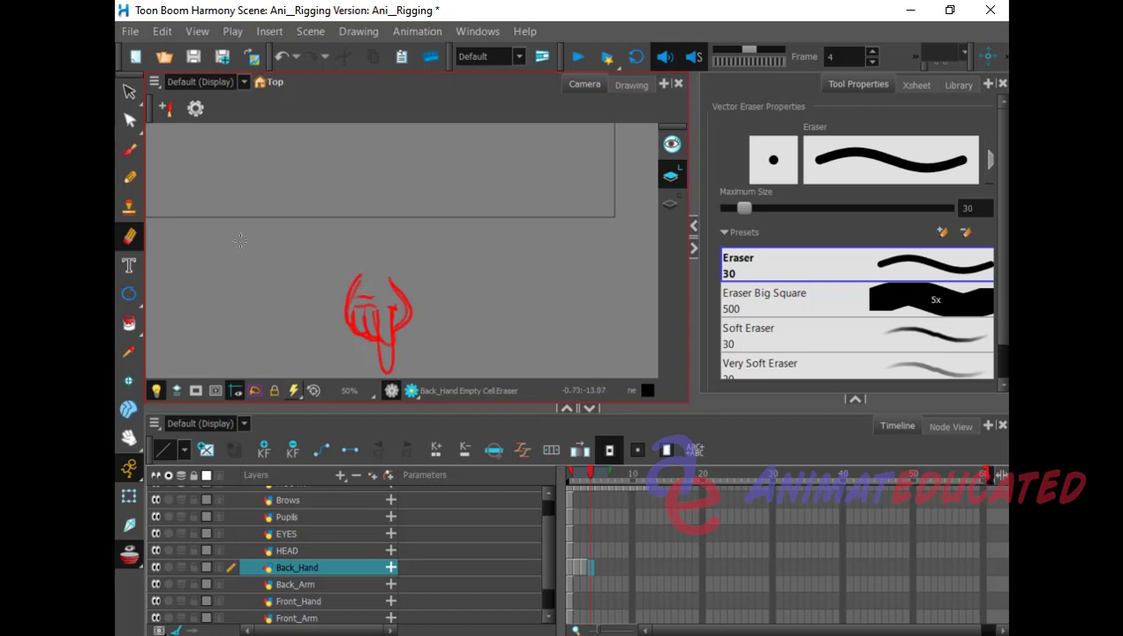
{"action": "key", "text": "alt+b"}
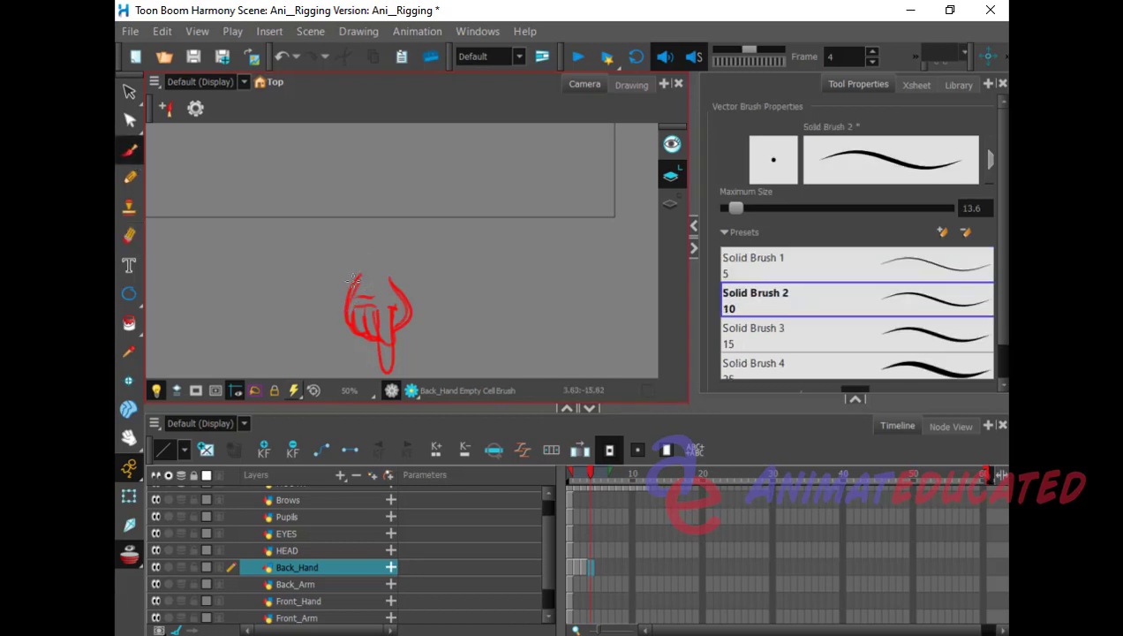
{"action": "mouse_move", "coordinate": [357, 274]}
{"action": "left_mouse_down"}
{"action": "mouse_move", "coordinate": [344, 316]}
{"action": "mouse_move", "coordinate": [324, 320]}
{"action": "mouse_move", "coordinate": [326, 334]}
{"action": "mouse_move", "coordinate": [350, 321]}
{"action": "mouse_move", "coordinate": [351, 291]}
{"action": "left_mouse_up"}
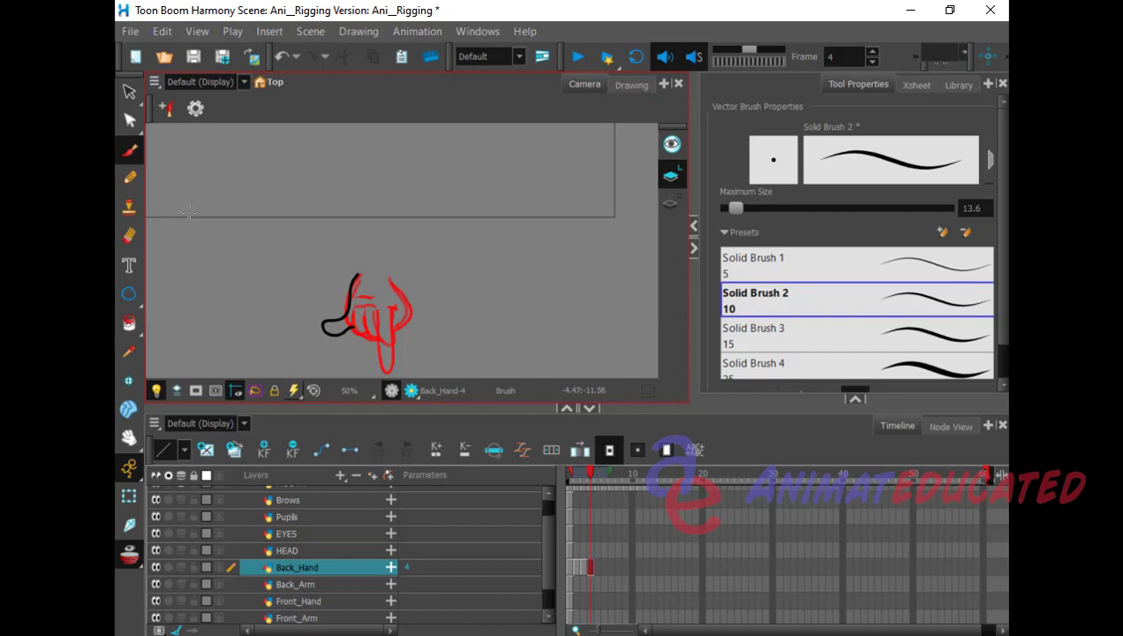
{"action": "key", "text": "ctrl"}
{"action": "left_click", "coordinate": [128, 90]}
{"action": "left_click", "coordinate": [339, 334]}
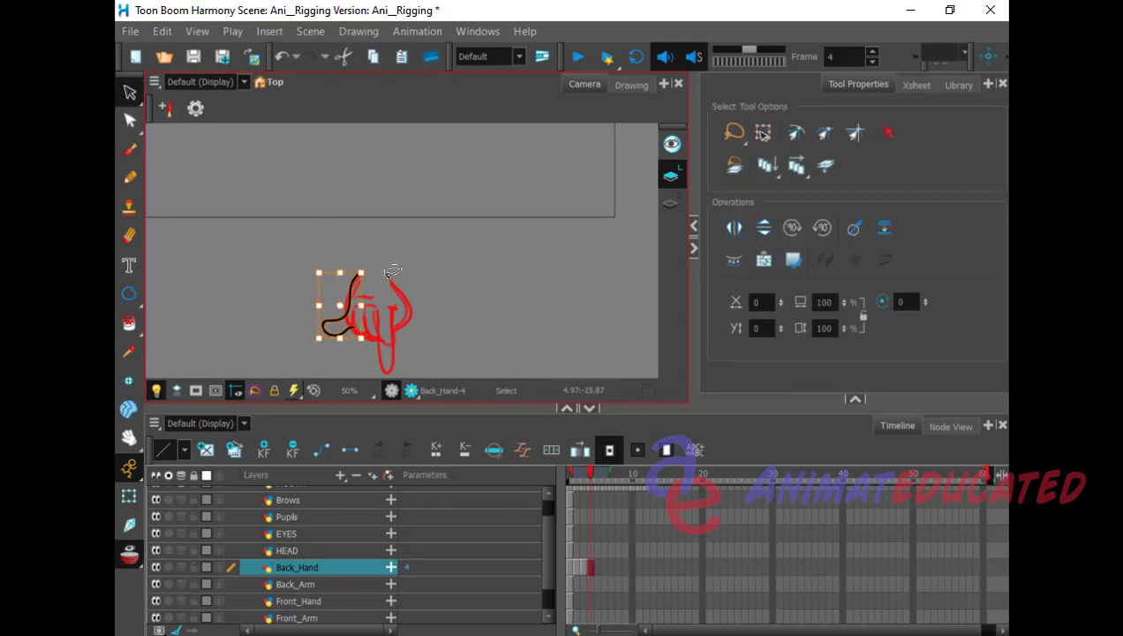
{"action": "key", "text": "Delete"}
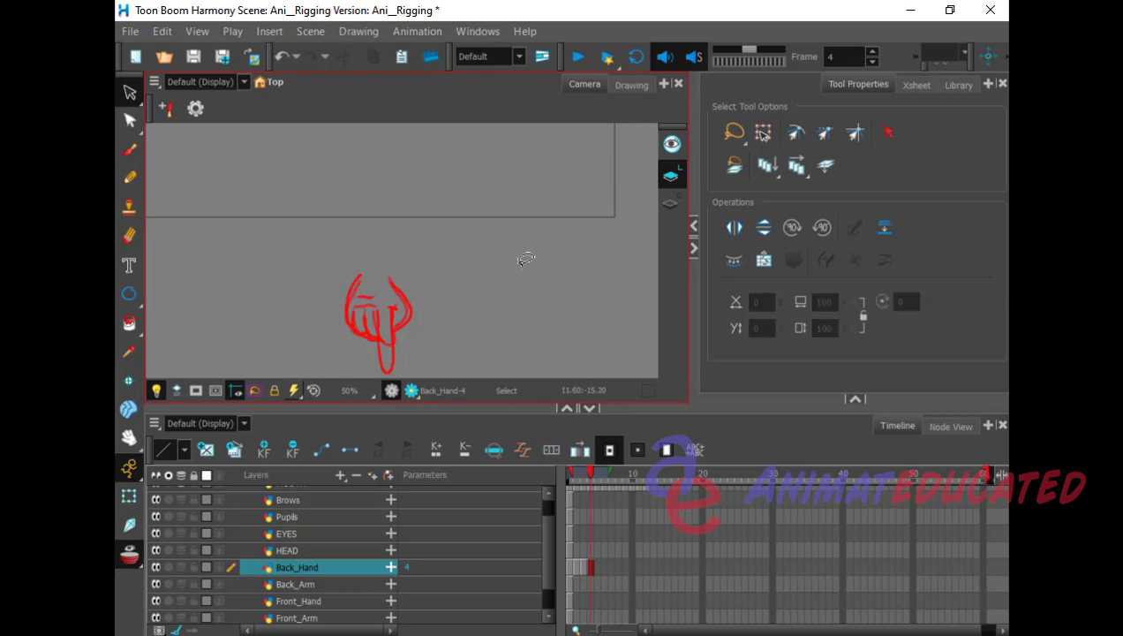
Step: Sketch three example hands beside the onion-skinned hand on frame 4, with thumbs on differing sides and fingers pointing down
{"action": "left_click", "coordinate": [130, 151]}
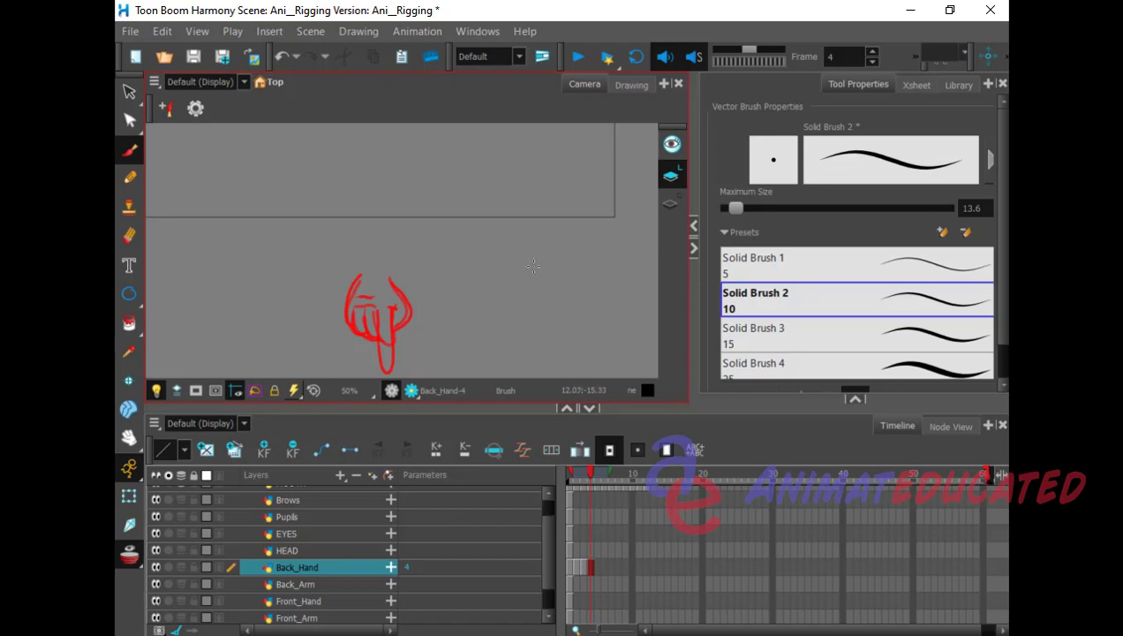
{"action": "mouse_move", "coordinate": [531, 260]}
{"action": "left_mouse_down"}
{"action": "mouse_move", "coordinate": [528, 307]}
{"action": "mouse_move", "coordinate": [538, 319]}
{"action": "mouse_move", "coordinate": [537, 292]}
{"action": "mouse_move", "coordinate": [548, 297]}
{"action": "mouse_move", "coordinate": [549, 331]}
{"action": "mouse_move", "coordinate": [558, 297]}
{"action": "mouse_move", "coordinate": [579, 288]}
{"action": "mouse_move", "coordinate": [557, 254]}
{"action": "mouse_move", "coordinate": [560, 280]}
{"action": "left_mouse_up"}
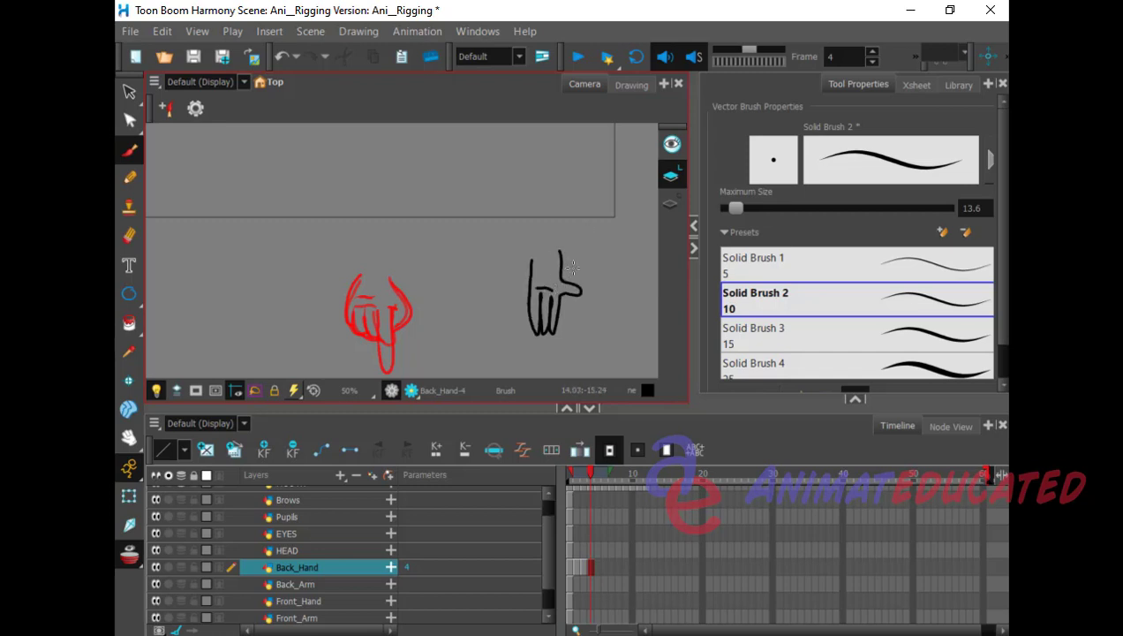
{"action": "mouse_move", "coordinate": [450, 292]}
{"action": "left_mouse_down"}
{"action": "mouse_move", "coordinate": [471, 285]}
{"action": "mouse_move", "coordinate": [490, 345]}
{"action": "mouse_move", "coordinate": [503, 281]}
{"action": "left_mouse_up"}
{"action": "mouse_move", "coordinate": [485, 342]}
{"action": "left_mouse_down"}
{"action": "mouse_move", "coordinate": [488, 306]}
{"action": "mouse_move", "coordinate": [494, 339]}
{"action": "left_mouse_up"}
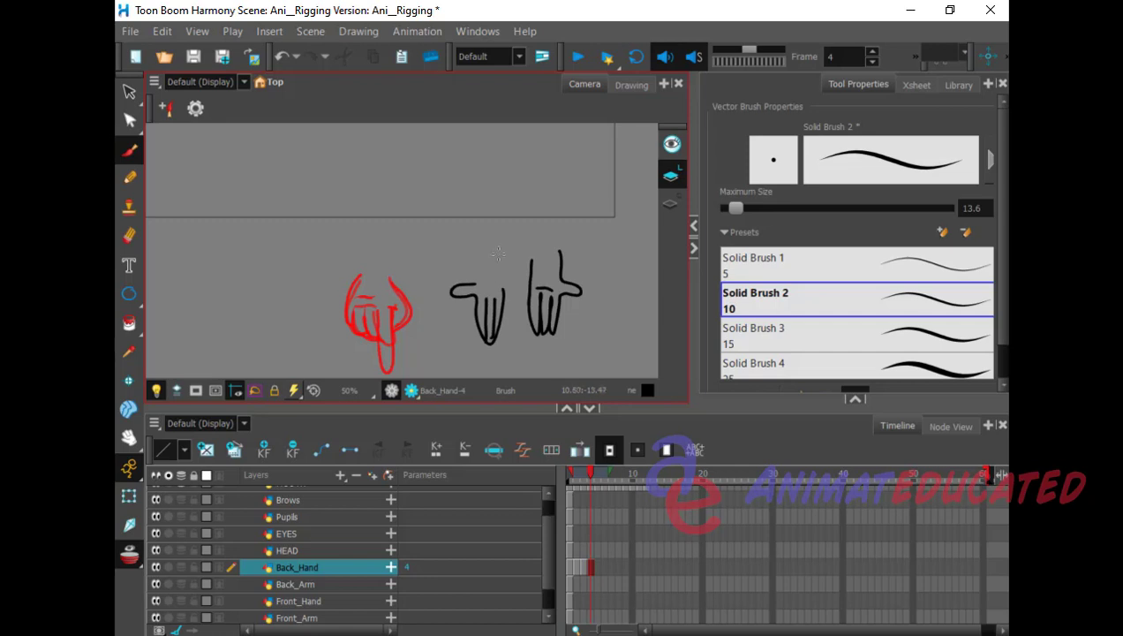
{"action": "mouse_move", "coordinate": [488, 288]}
{"action": "left_mouse_down"}
{"action": "mouse_move", "coordinate": [483, 257]}
{"action": "mouse_move", "coordinate": [499, 264]}
{"action": "left_mouse_up"}
{"action": "left_click_drag", "start_coordinate": [611, 260], "coordinate": [610, 277]}
{"action": "mouse_move", "coordinate": [609, 278]}
{"action": "left_mouse_down"}
{"action": "mouse_move", "coordinate": [599, 307]}
{"action": "mouse_move", "coordinate": [612, 295]}
{"action": "mouse_move", "coordinate": [605, 324]}
{"action": "mouse_move", "coordinate": [620, 343]}
{"action": "mouse_move", "coordinate": [620, 312]}
{"action": "mouse_move", "coordinate": [624, 342]}
{"action": "mouse_move", "coordinate": [625, 305]}
{"action": "mouse_move", "coordinate": [628, 335]}
{"action": "mouse_move", "coordinate": [636, 328]}
{"action": "mouse_move", "coordinate": [630, 291]}
{"action": "mouse_move", "coordinate": [617, 301]}
{"action": "mouse_move", "coordinate": [632, 261]}
{"action": "left_mouse_up"}
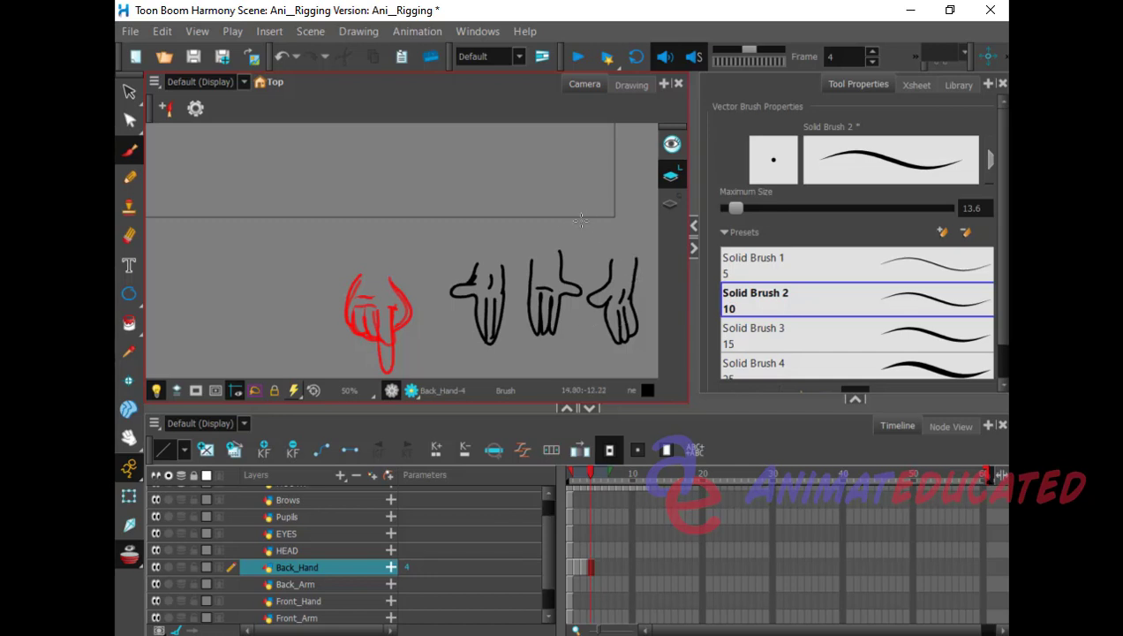
Step: Sketch a curved two-headed rotation arrow and two more example hands above the three on frame 4
{"action": "mouse_move", "coordinate": [581, 220]}
{"action": "left_mouse_down"}
{"action": "mouse_move", "coordinate": [583, 238]}
{"action": "mouse_move", "coordinate": [616, 232]}
{"action": "mouse_move", "coordinate": [602, 223]}
{"action": "left_mouse_up"}
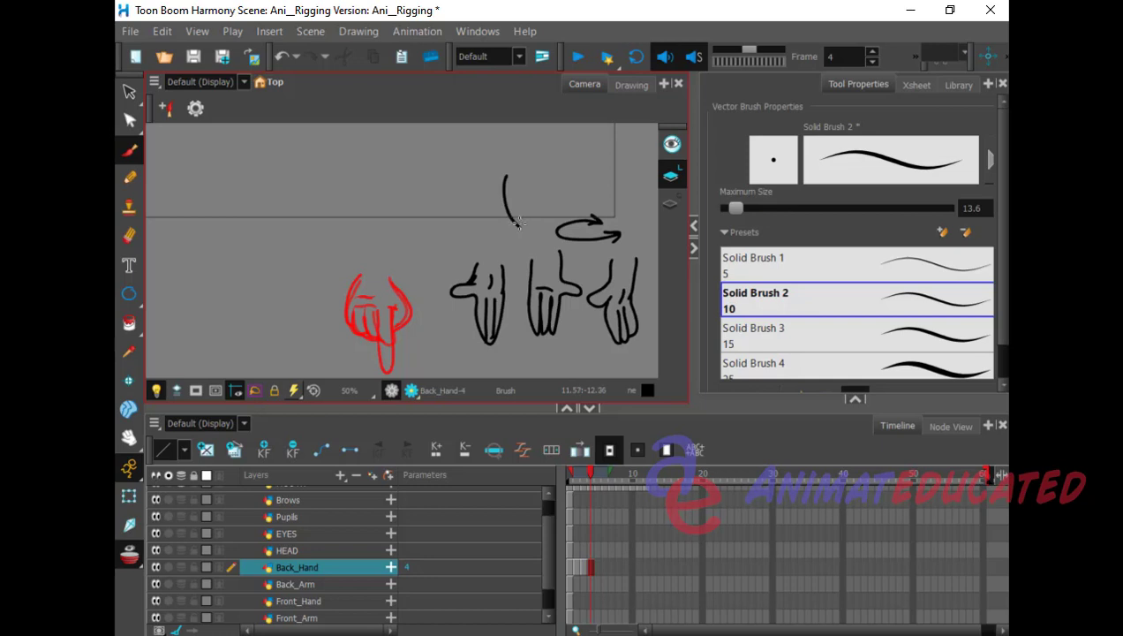
{"action": "mouse_move", "coordinate": [512, 189]}
{"action": "left_mouse_down"}
{"action": "mouse_move", "coordinate": [528, 235]}
{"action": "mouse_move", "coordinate": [539, 184]}
{"action": "mouse_move", "coordinate": [520, 163]}
{"action": "mouse_move", "coordinate": [524, 232]}
{"action": "left_mouse_up"}
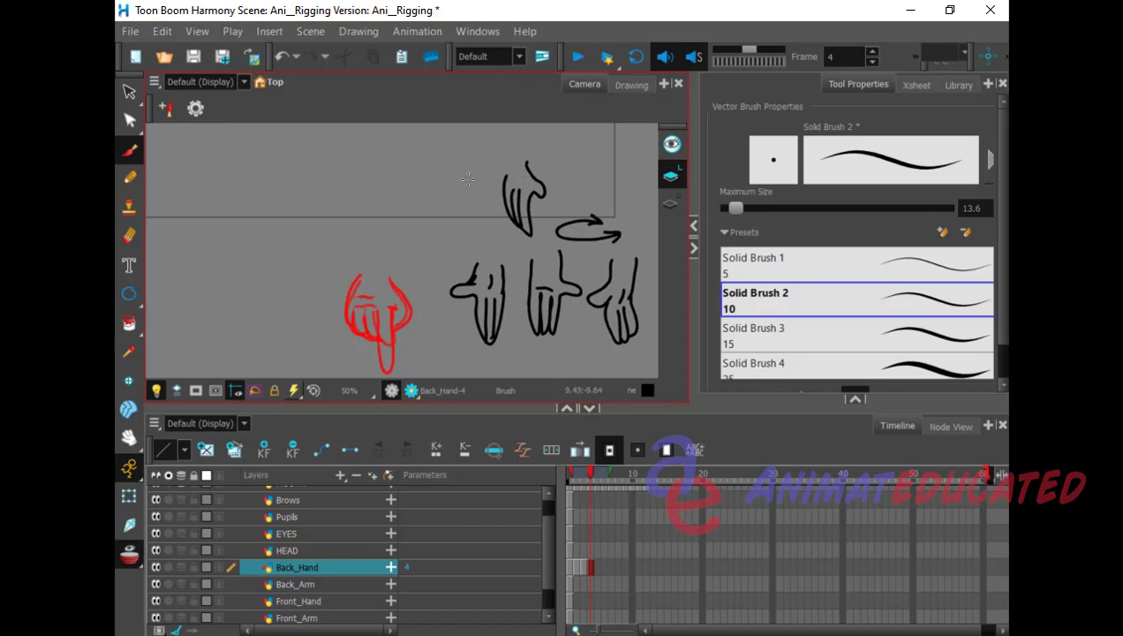
{"action": "mouse_move", "coordinate": [461, 165]}
{"action": "left_mouse_down"}
{"action": "mouse_move", "coordinate": [454, 195]}
{"action": "mouse_move", "coordinate": [459, 181]}
{"action": "mouse_move", "coordinate": [434, 199]}
{"action": "mouse_move", "coordinate": [449, 210]}
{"action": "mouse_move", "coordinate": [455, 202]}
{"action": "mouse_move", "coordinate": [468, 254]}
{"action": "left_mouse_up"}
{"action": "mouse_move", "coordinate": [462, 204]}
{"action": "left_mouse_down"}
{"action": "mouse_move", "coordinate": [469, 250]}
{"action": "mouse_move", "coordinate": [476, 205]}
{"action": "left_mouse_up"}
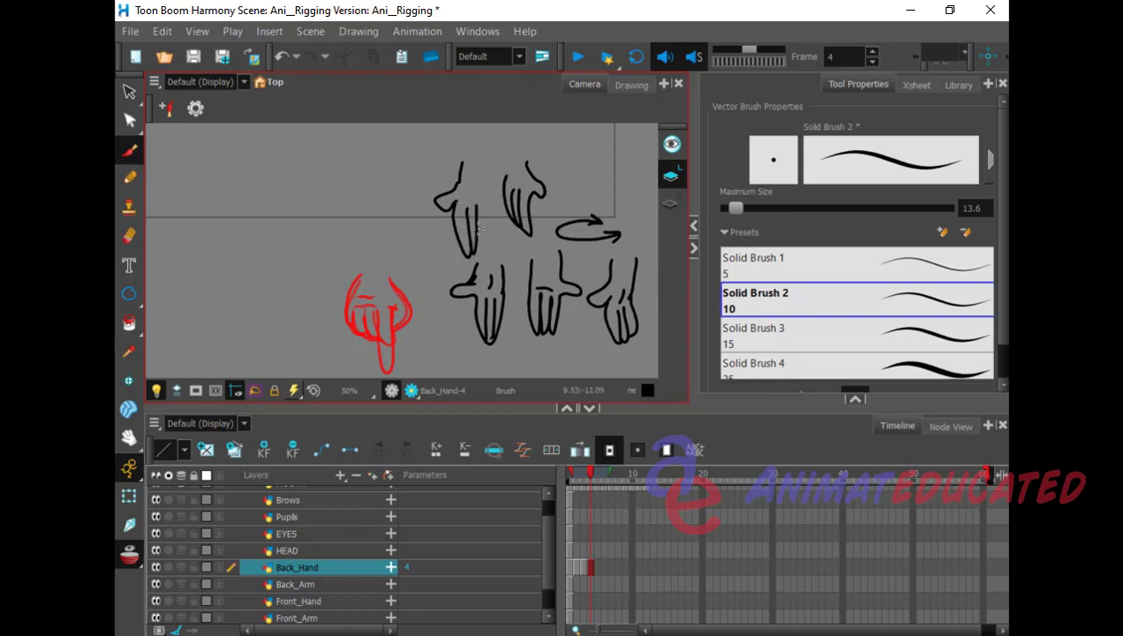
{"action": "mouse_move", "coordinate": [482, 244]}
{"action": "left_mouse_down"}
{"action": "mouse_move", "coordinate": [490, 203]}
{"action": "mouse_move", "coordinate": [469, 201]}
{"action": "left_mouse_up"}
{"action": "mouse_move", "coordinate": [488, 163]}
{"action": "left_mouse_down"}
{"action": "mouse_move", "coordinate": [485, 214]}
{"action": "mouse_move", "coordinate": [476, 207]}
{"action": "left_mouse_up"}
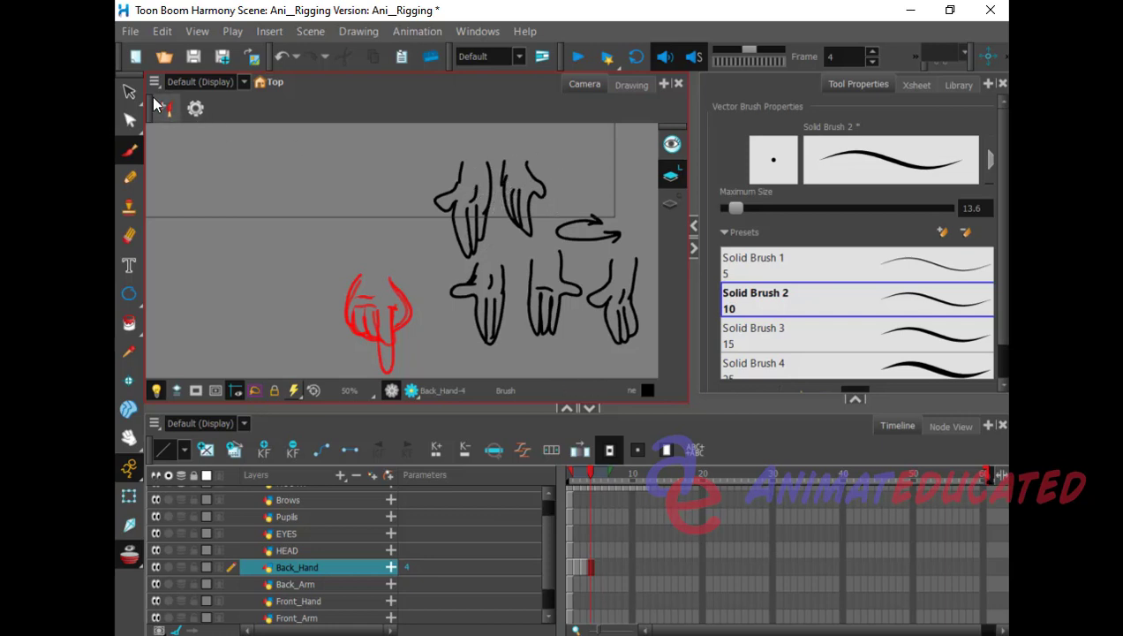
Step: Delete all the example hands and the rotation arrow from frame 4 of Back_Hand
{"action": "key", "text": "alt+s"}
{"action": "mouse_move", "coordinate": [603, 184]}
{"action": "left_mouse_down"}
{"action": "mouse_move", "coordinate": [458, 161]}
{"action": "mouse_move", "coordinate": [446, 303]}
{"action": "mouse_move", "coordinate": [615, 336]}
{"action": "mouse_move", "coordinate": [631, 248]}
{"action": "left_mouse_up"}
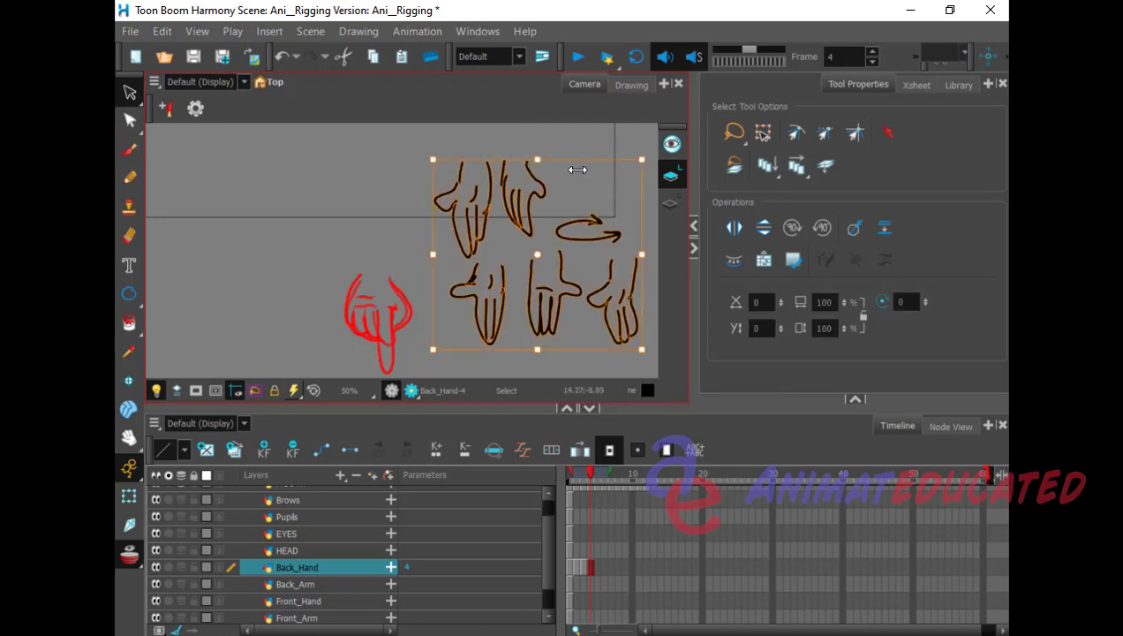
{"action": "key", "text": "Delete"}
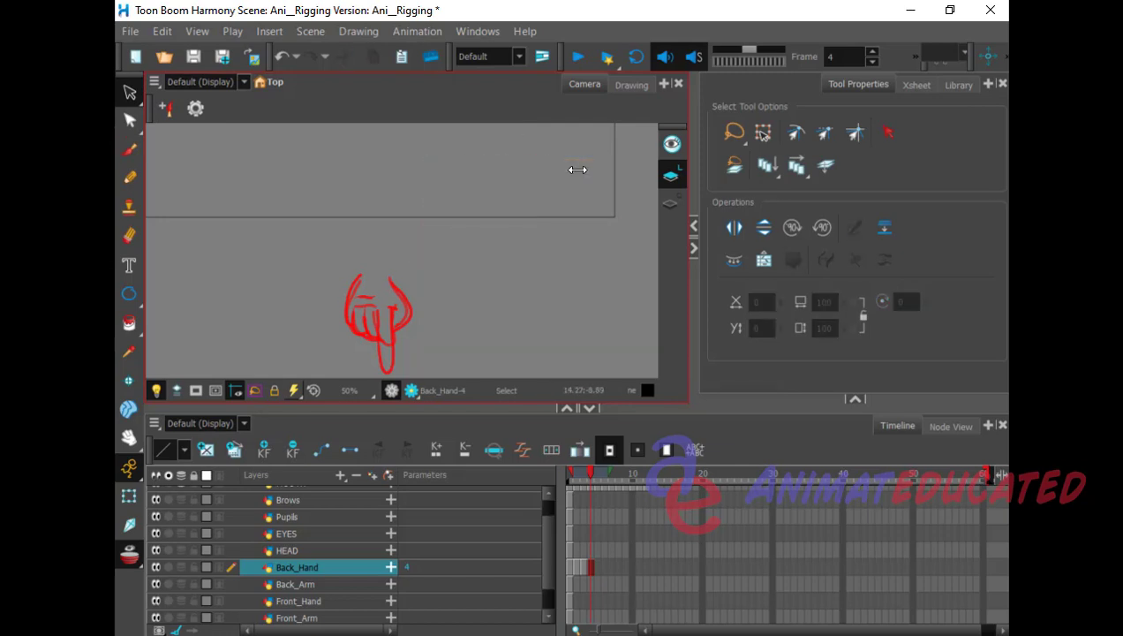
Step: Draw an open hand with spread fingers and thumb on frame 4 of Back_Hand, and compare it with the earlier poses
{"action": "left_click", "coordinate": [130, 152]}
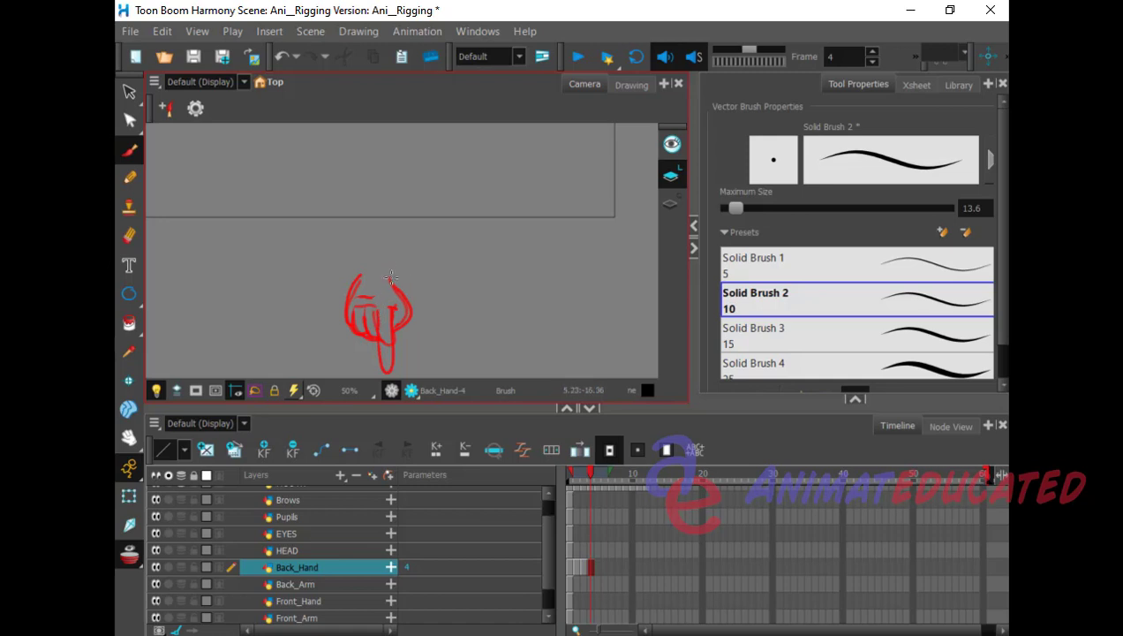
{"action": "mouse_move", "coordinate": [389, 278]}
{"action": "left_mouse_down"}
{"action": "mouse_move", "coordinate": [432, 320]}
{"action": "mouse_move", "coordinate": [404, 323]}
{"action": "mouse_move", "coordinate": [375, 357]}
{"action": "mouse_move", "coordinate": [389, 367]}
{"action": "mouse_move", "coordinate": [394, 305]}
{"action": "mouse_move", "coordinate": [355, 366]}
{"action": "mouse_move", "coordinate": [376, 316]}
{"action": "mouse_move", "coordinate": [332, 353]}
{"action": "mouse_move", "coordinate": [364, 324]}
{"action": "mouse_move", "coordinate": [318, 334]}
{"action": "mouse_move", "coordinate": [346, 311]}
{"action": "mouse_move", "coordinate": [358, 272]}
{"action": "left_mouse_up"}
{"action": "left_click", "coordinate": [567, 562]}
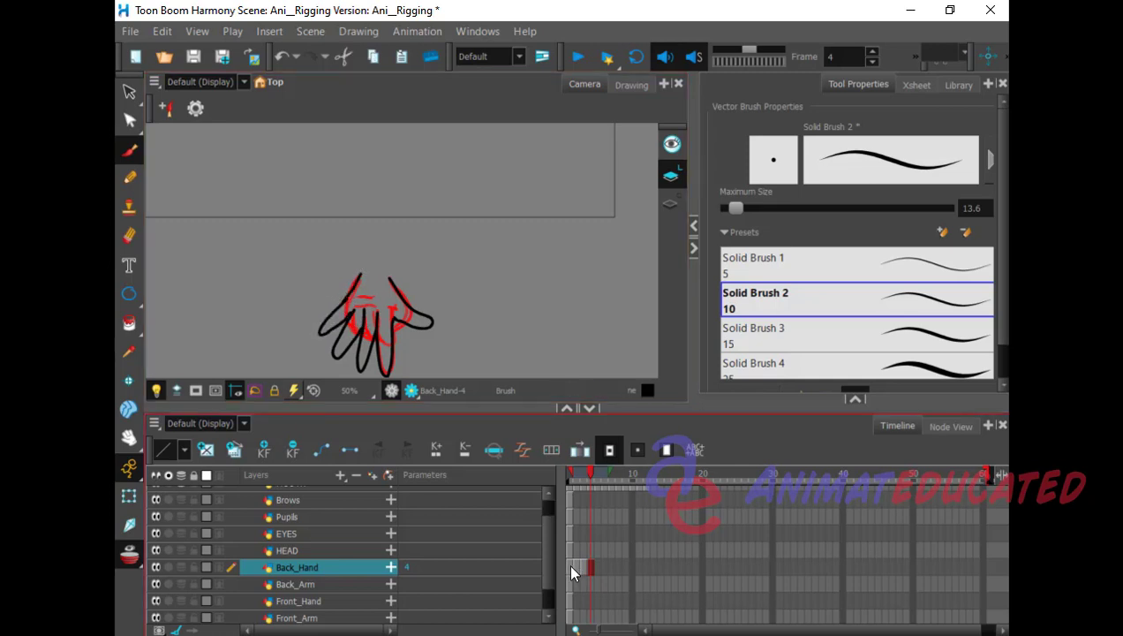
{"action": "left_click", "coordinate": [575, 563]}
{"action": "left_click", "coordinate": [584, 563]}
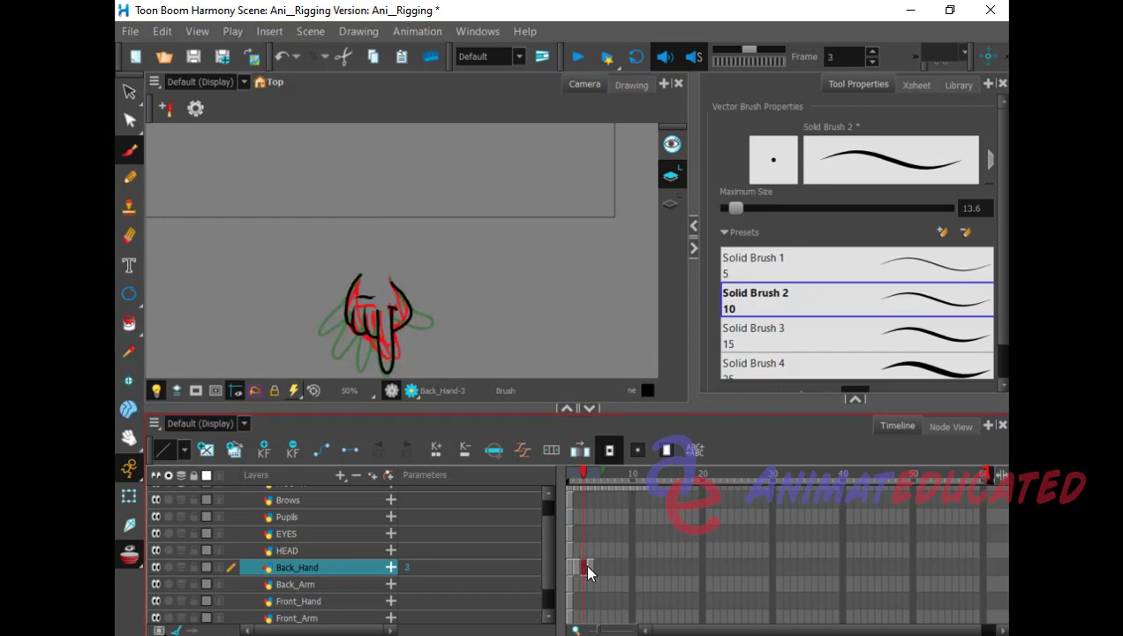
{"action": "left_click", "coordinate": [588, 562]}
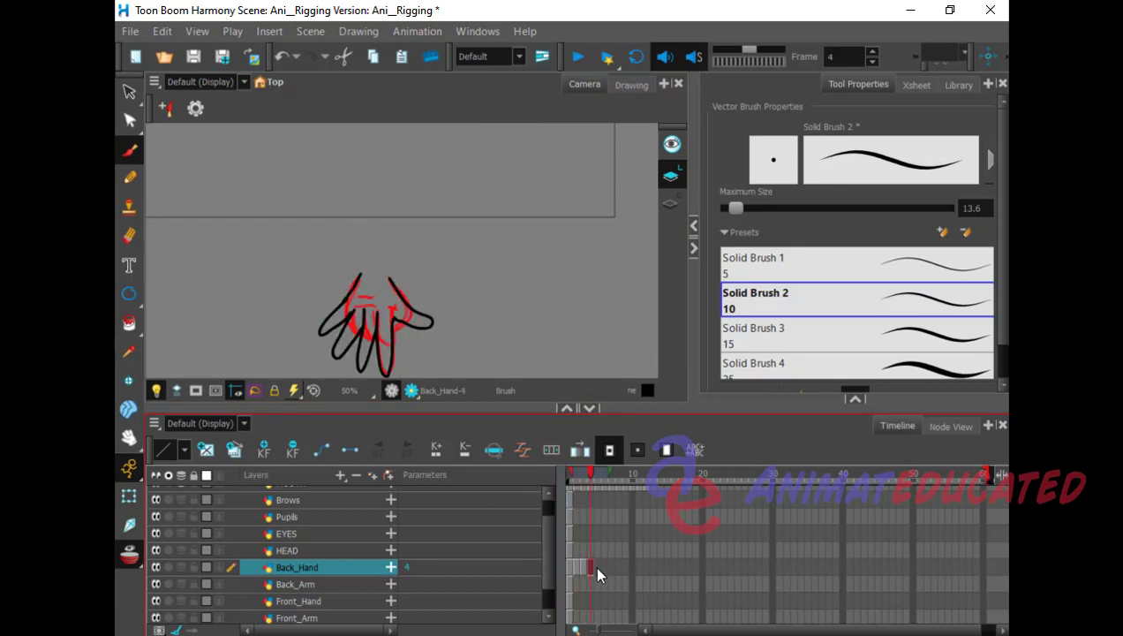
Step: Draw a palm-side version of the spread open hand on frame 5 of Back_Hand, adding short palm lines, and compare it with frame 4
{"action": "left_click", "coordinate": [596, 567]}
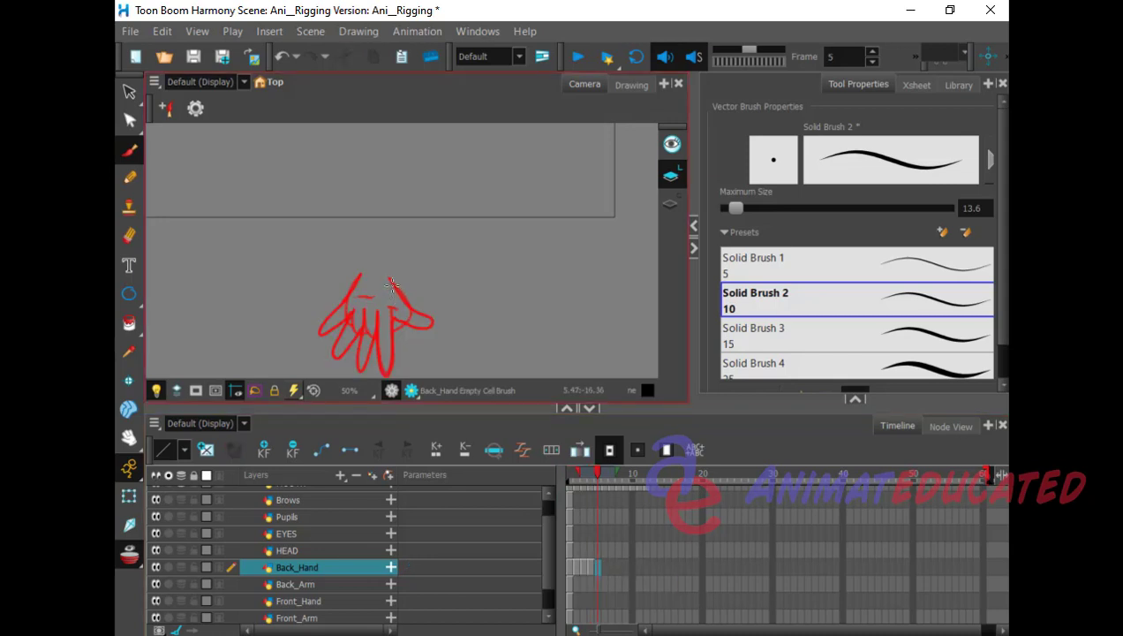
{"action": "mouse_move", "coordinate": [389, 280]}
{"action": "left_mouse_down"}
{"action": "mouse_move", "coordinate": [430, 324]}
{"action": "mouse_move", "coordinate": [389, 317]}
{"action": "mouse_move", "coordinate": [388, 284]}
{"action": "mouse_move", "coordinate": [379, 363]}
{"action": "mouse_move", "coordinate": [390, 372]}
{"action": "mouse_move", "coordinate": [393, 321]}
{"action": "mouse_move", "coordinate": [384, 316]}
{"action": "mouse_move", "coordinate": [360, 369]}
{"action": "mouse_move", "coordinate": [373, 321]}
{"action": "mouse_move", "coordinate": [350, 324]}
{"action": "mouse_move", "coordinate": [353, 313]}
{"action": "mouse_move", "coordinate": [332, 354]}
{"action": "mouse_move", "coordinate": [364, 321]}
{"action": "mouse_move", "coordinate": [347, 300]}
{"action": "mouse_move", "coordinate": [316, 331]}
{"action": "mouse_move", "coordinate": [345, 319]}
{"action": "mouse_move", "coordinate": [358, 268]}
{"action": "left_mouse_up"}
{"action": "left_click", "coordinate": [592, 567]}
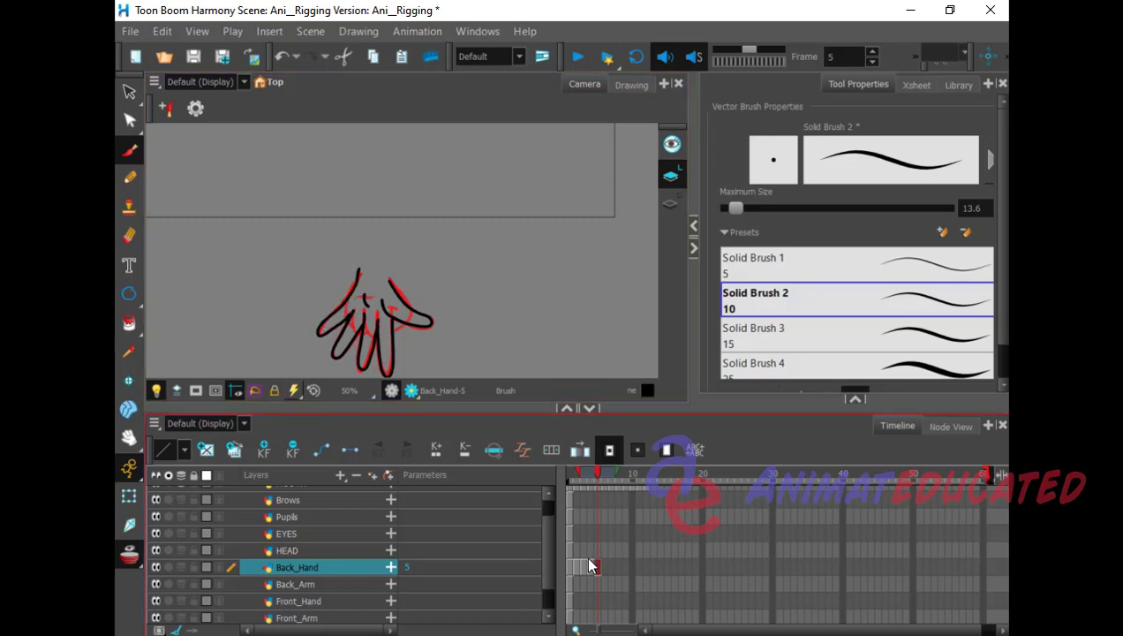
{"action": "left_click", "coordinate": [584, 567]}
{"action": "left_click", "coordinate": [590, 566]}
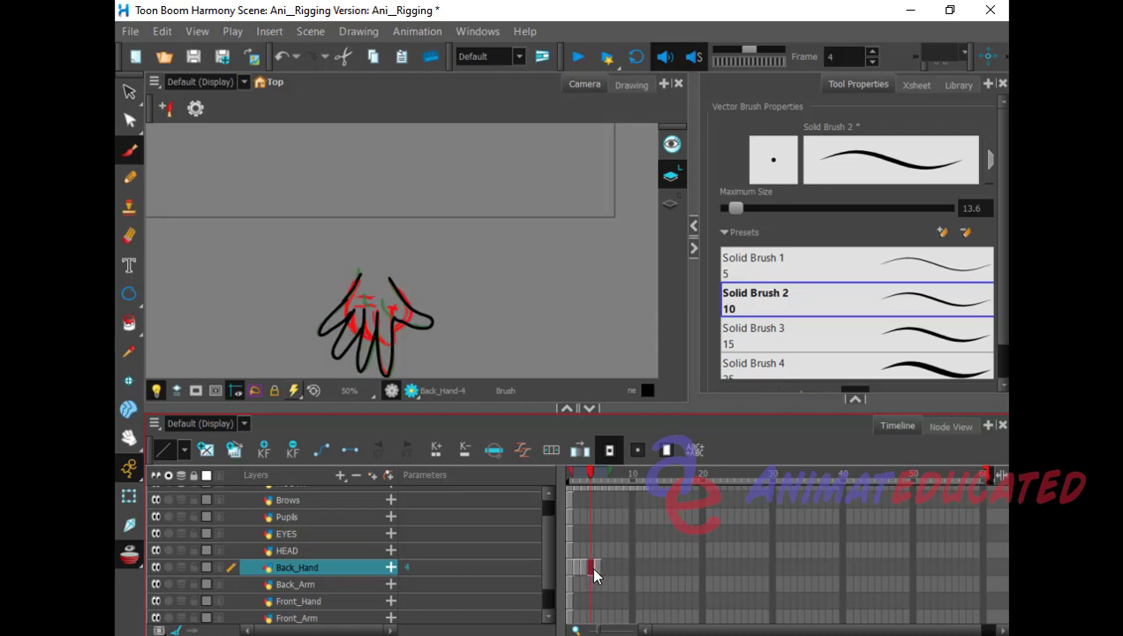
{"action": "left_click", "coordinate": [593, 566]}
{"action": "left_click", "coordinate": [585, 566]}
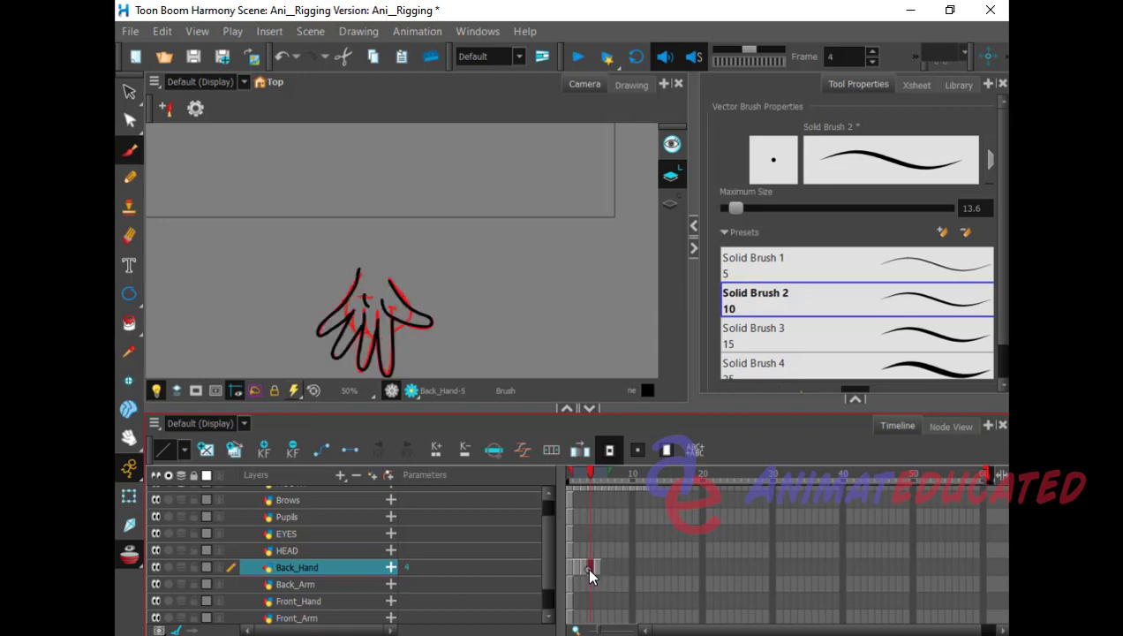
Step: Draw a palm-side hand with curled fingers and the thumb pointing outward on frame 6 of Back_Hand, and compare it with frame 5
{"action": "left_click", "coordinate": [604, 567]}
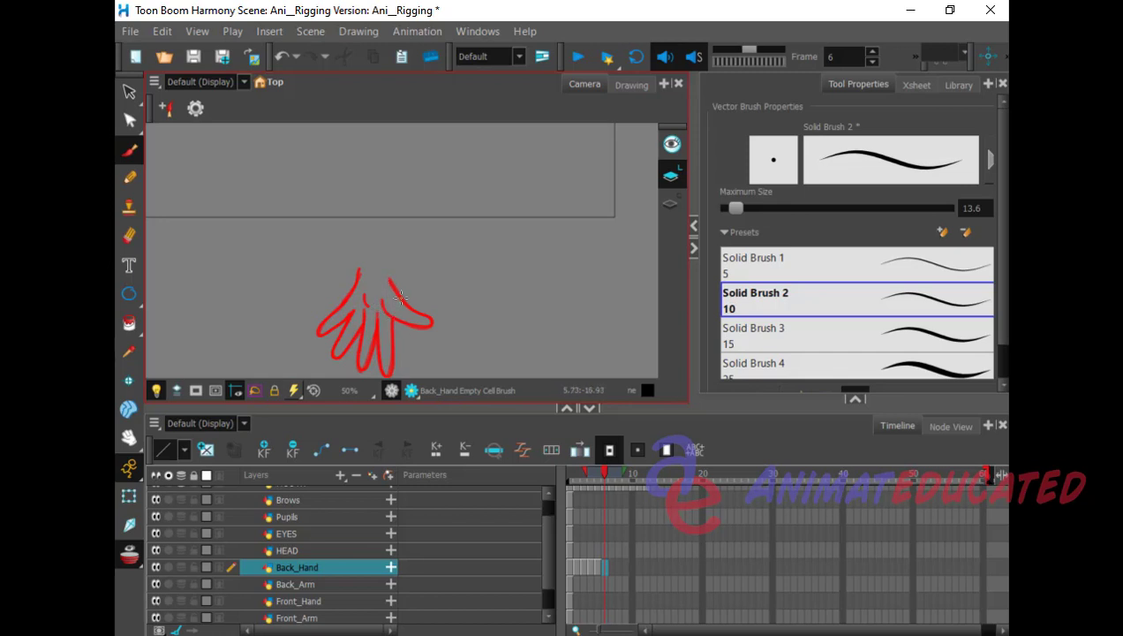
{"action": "mouse_move", "coordinate": [390, 279]}
{"action": "left_mouse_down"}
{"action": "mouse_move", "coordinate": [426, 309]}
{"action": "mouse_move", "coordinate": [405, 324]}
{"action": "mouse_move", "coordinate": [383, 315]}
{"action": "mouse_move", "coordinate": [380, 289]}
{"action": "left_mouse_up"}
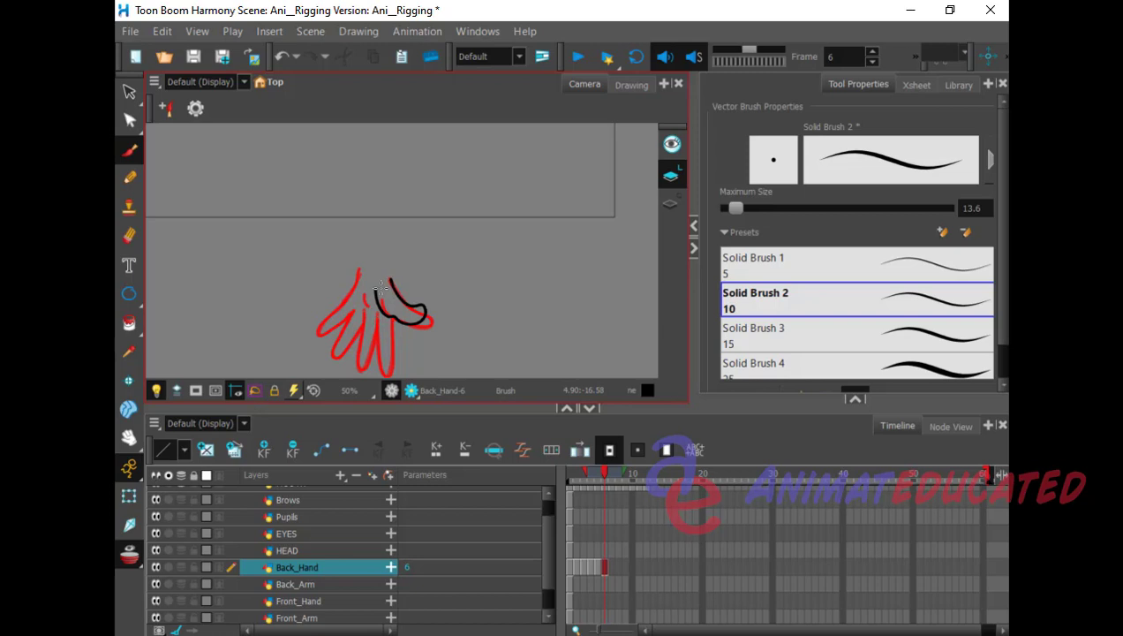
{"action": "key", "text": "ctrl"}
{"action": "key", "text": "ctrl+z"}
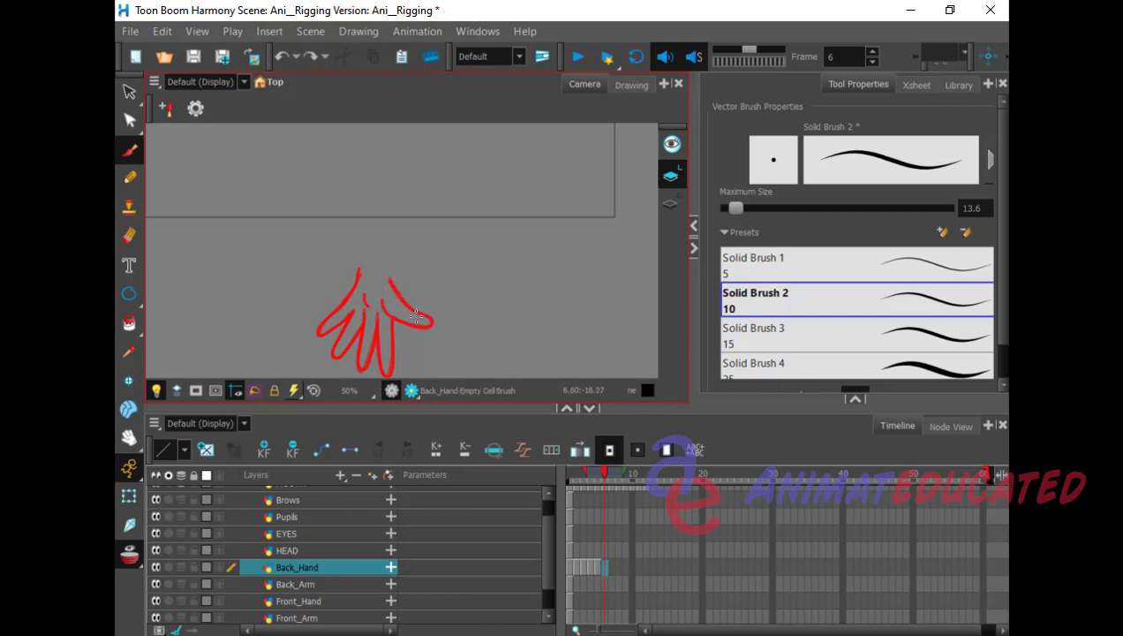
{"action": "left_click_drag", "start_coordinate": [406, 308], "coordinate": [389, 270]}
{"action": "mouse_move", "coordinate": [394, 320]}
{"action": "left_mouse_down"}
{"action": "mouse_move", "coordinate": [424, 327]}
{"action": "mouse_move", "coordinate": [396, 291]}
{"action": "mouse_move", "coordinate": [392, 331]}
{"action": "mouse_move", "coordinate": [377, 336]}
{"action": "mouse_move", "coordinate": [380, 300]}
{"action": "mouse_move", "coordinate": [390, 300]}
{"action": "mouse_move", "coordinate": [378, 333]}
{"action": "mouse_move", "coordinate": [358, 341]}
{"action": "mouse_move", "coordinate": [378, 301]}
{"action": "mouse_move", "coordinate": [355, 342]}
{"action": "mouse_move", "coordinate": [346, 302]}
{"action": "mouse_move", "coordinate": [362, 295]}
{"action": "mouse_move", "coordinate": [350, 316]}
{"action": "mouse_move", "coordinate": [338, 300]}
{"action": "mouse_move", "coordinate": [359, 283]}
{"action": "mouse_move", "coordinate": [370, 305]}
{"action": "mouse_move", "coordinate": [372, 277]}
{"action": "mouse_move", "coordinate": [357, 264]}
{"action": "left_mouse_up"}
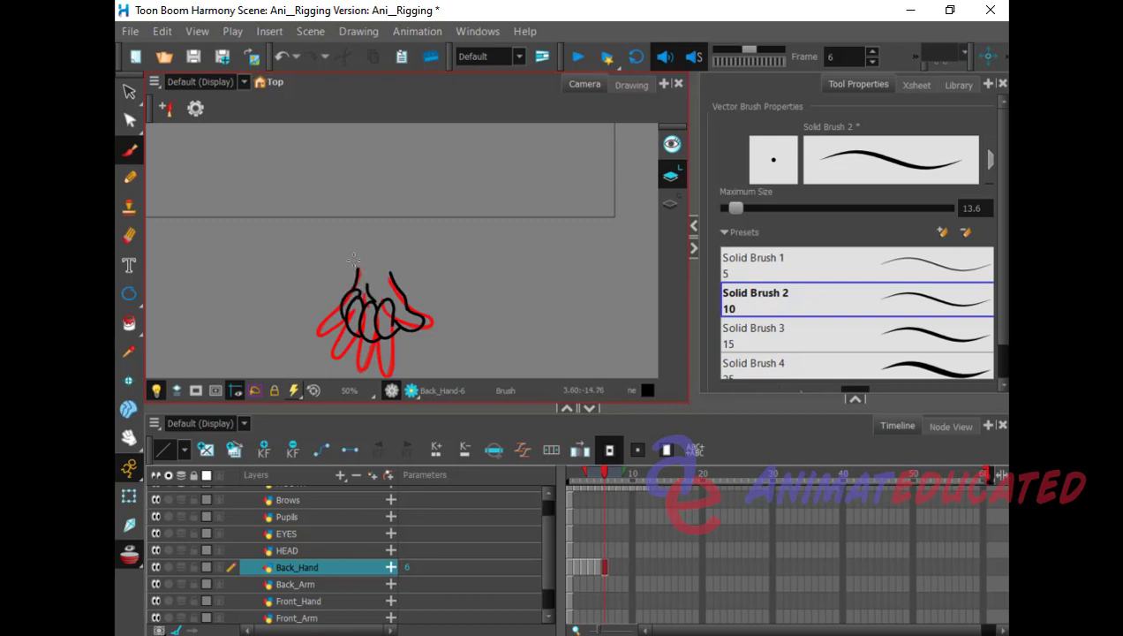
{"action": "left_click", "coordinate": [597, 566]}
{"action": "left_click", "coordinate": [603, 568]}
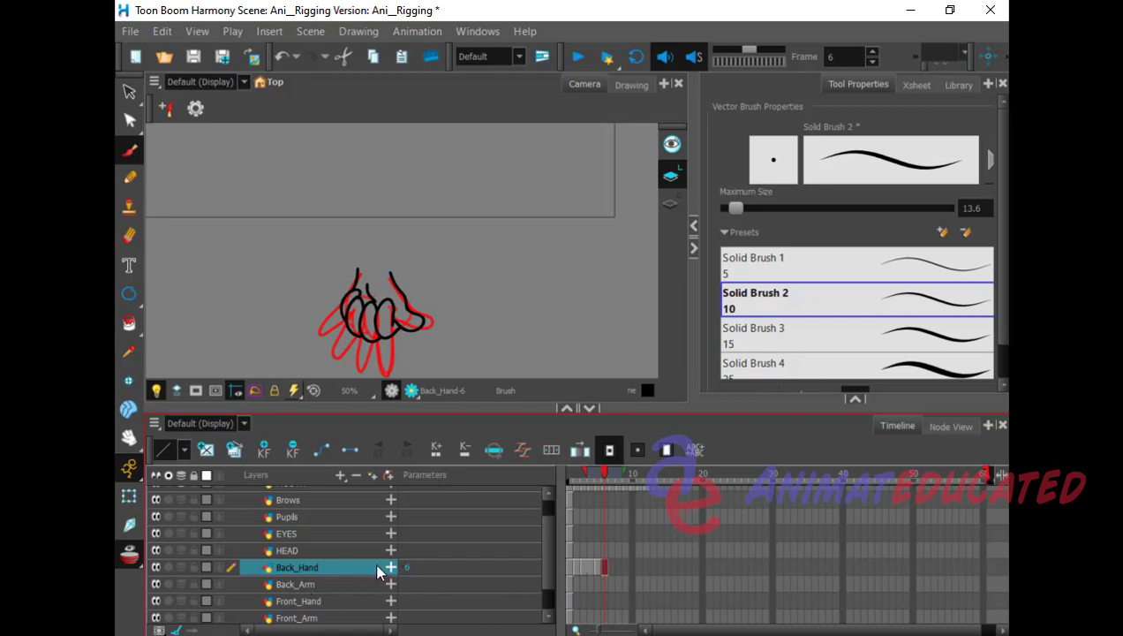
Step: Return to frame 1 and add two drawing layers above Back_Hand, entering Front_Leg as the name for both
{"action": "left_click", "coordinate": [570, 566]}
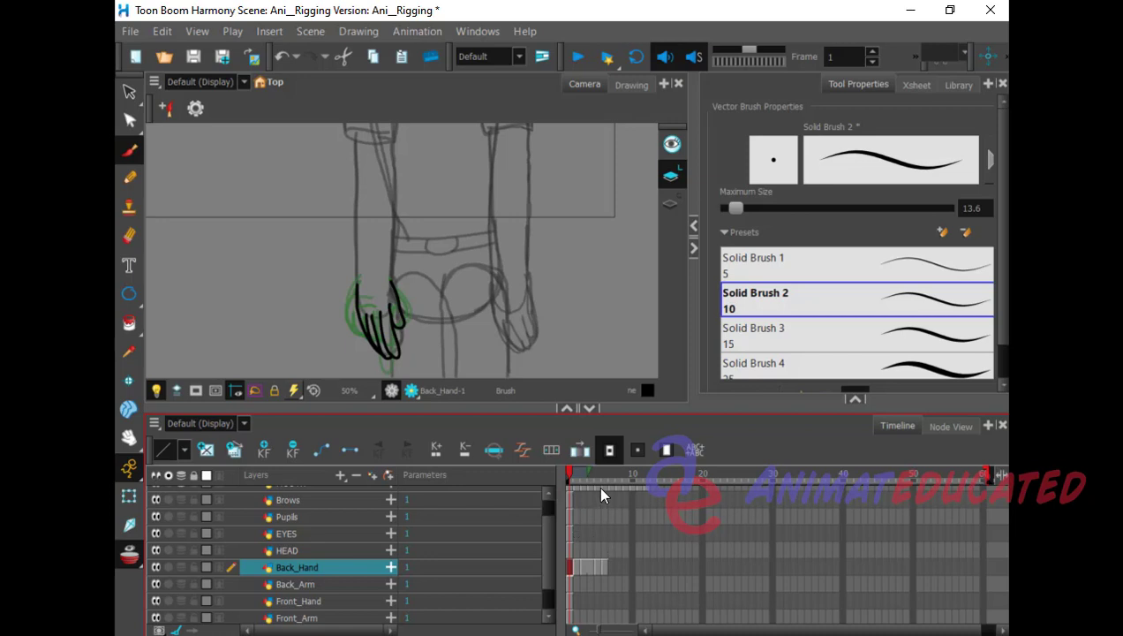
{"action": "left_click", "coordinate": [130, 435]}
{"action": "left_click_drag", "start_coordinate": [582, 304], "coordinate": [578, 148]}
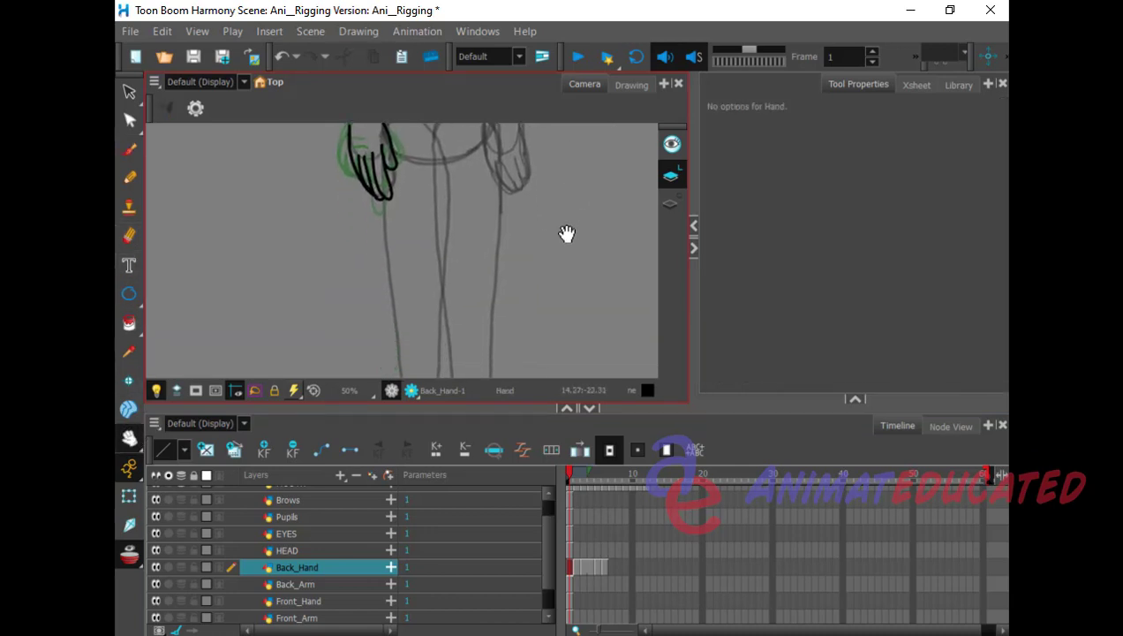
{"action": "left_click_drag", "start_coordinate": [568, 273], "coordinate": [583, 170]}
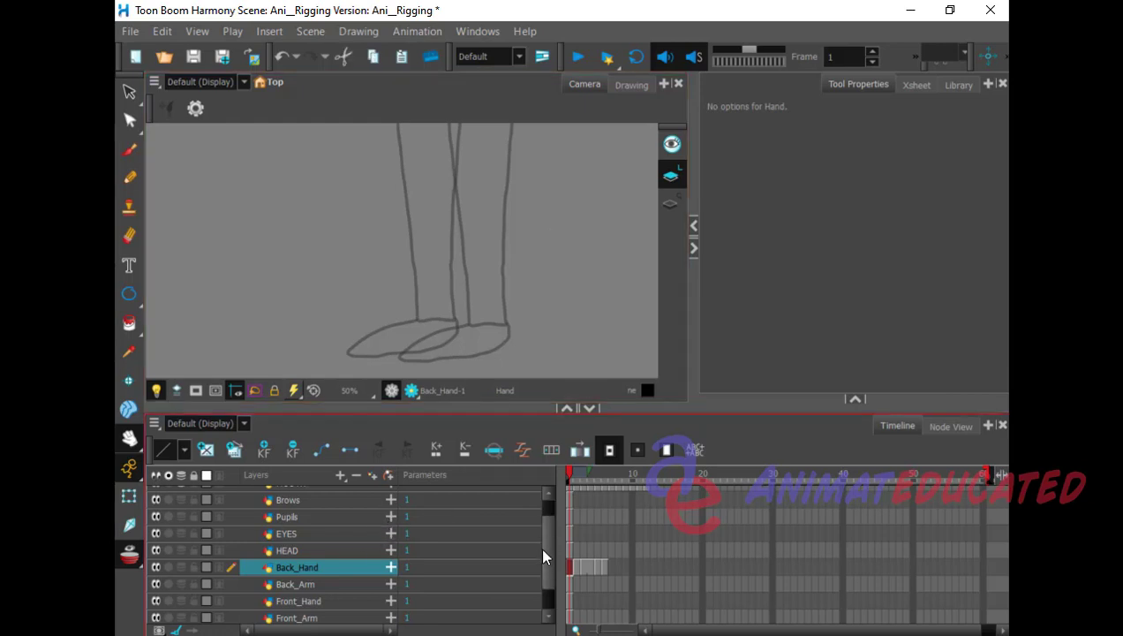
{"action": "left_click_drag", "start_coordinate": [544, 554], "coordinate": [547, 534]}
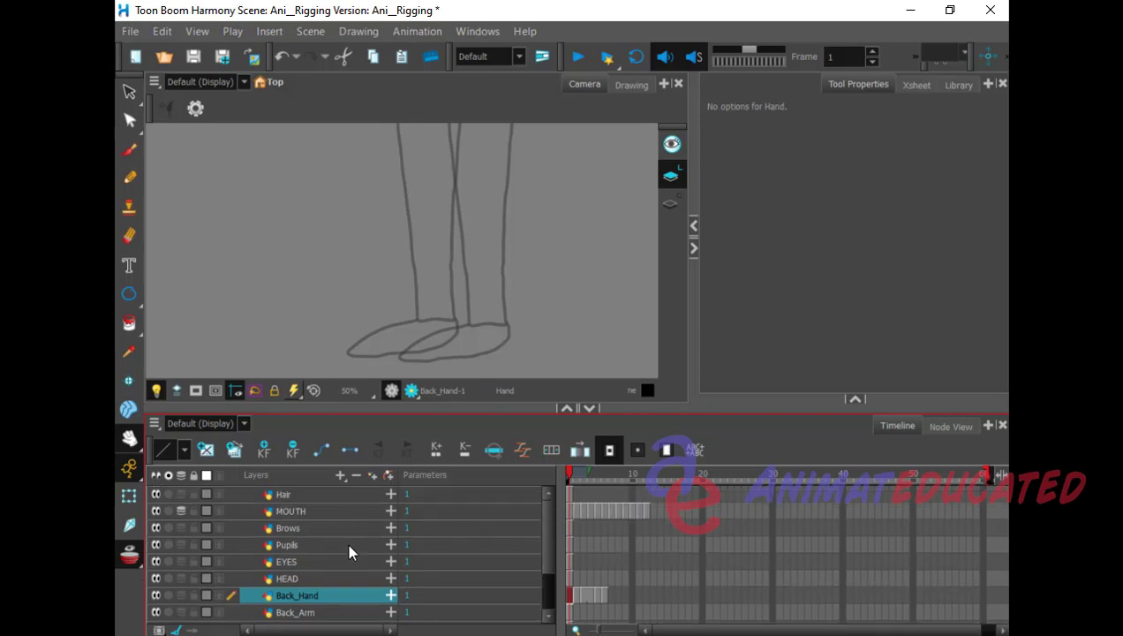
{"action": "left_click", "coordinate": [339, 474]}
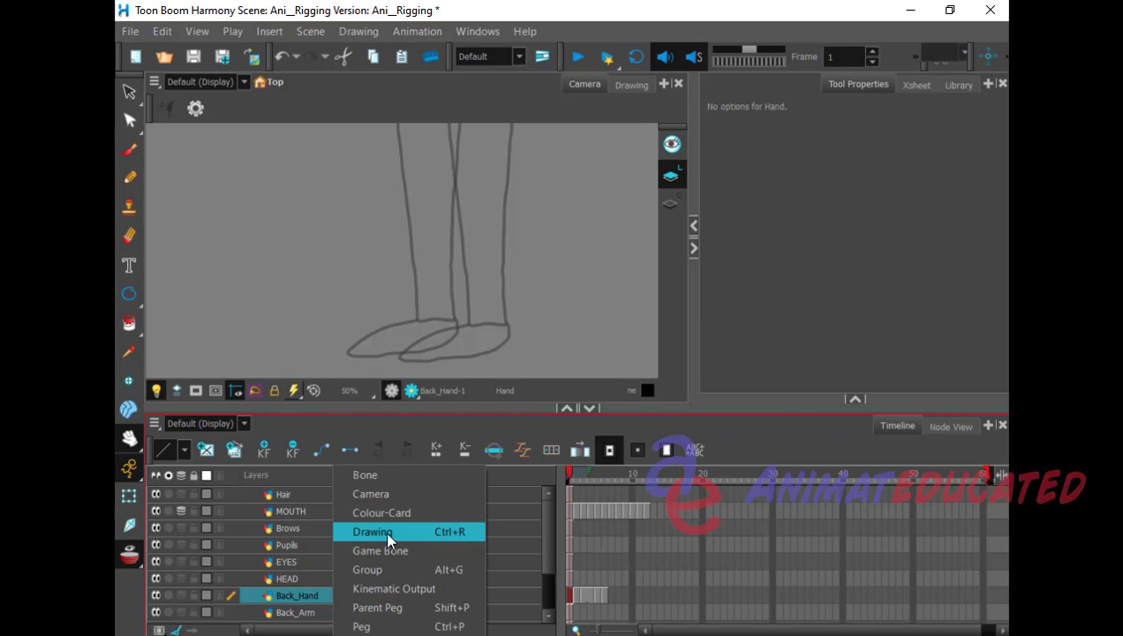
{"action": "left_click", "coordinate": [386, 534]}
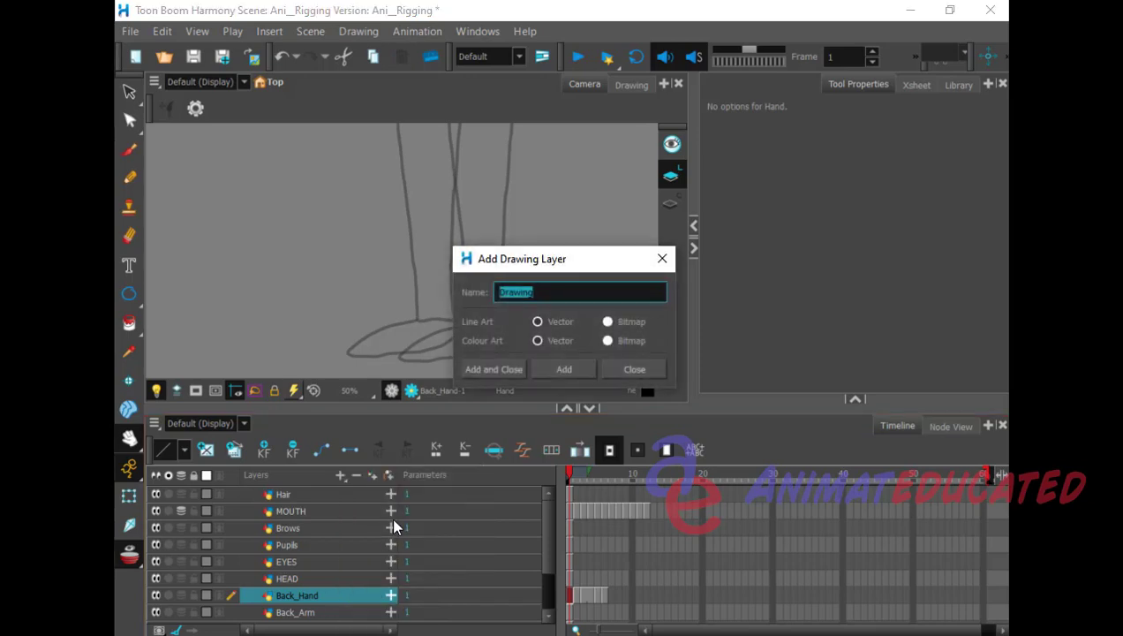
{"action": "type", "text": "Front_Leg"}
{"action": "key", "text": "Return"}
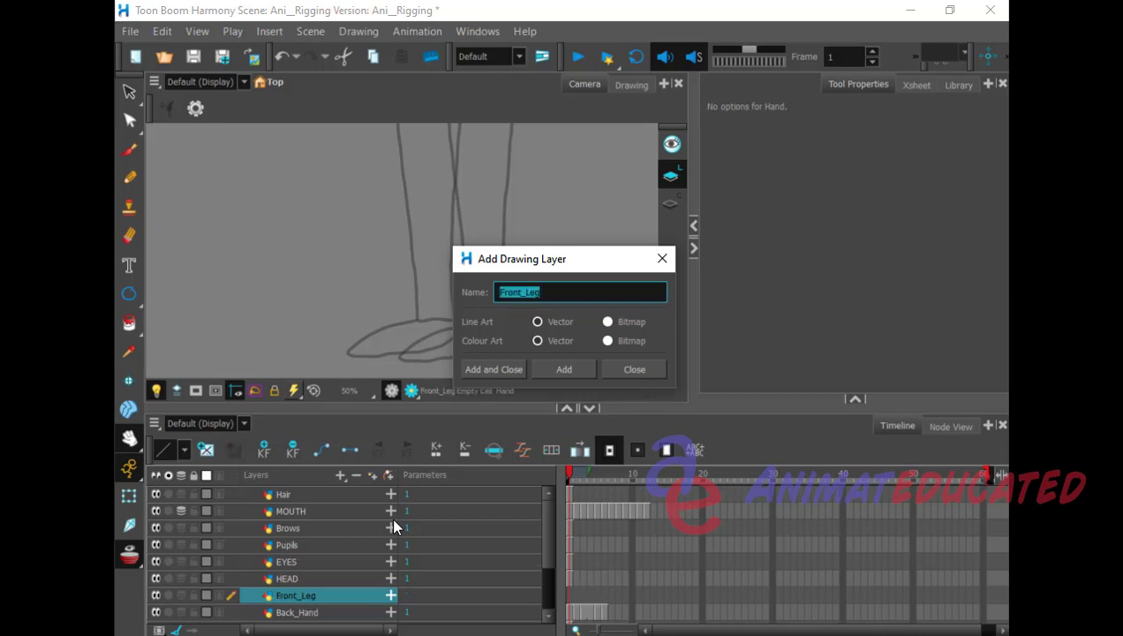
{"action": "left_click", "coordinate": [561, 370]}
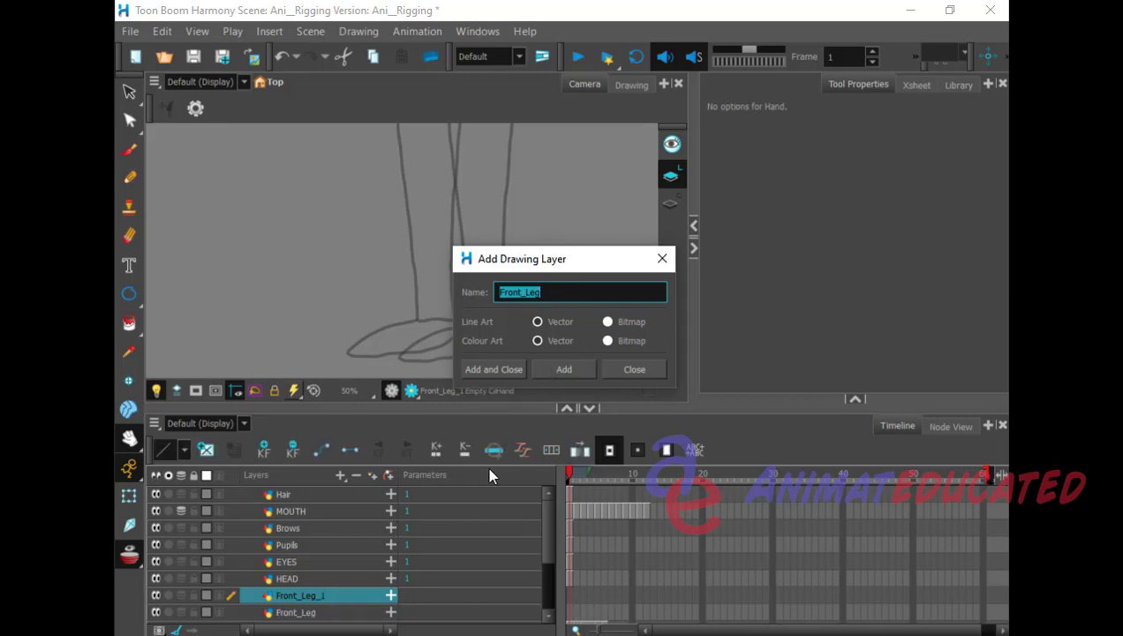
{"action": "left_click", "coordinate": [634, 369]}
Step: Trace the outline of the front foot with the Brush on the Front_Leg layer
{"action": "left_click", "coordinate": [334, 611]}
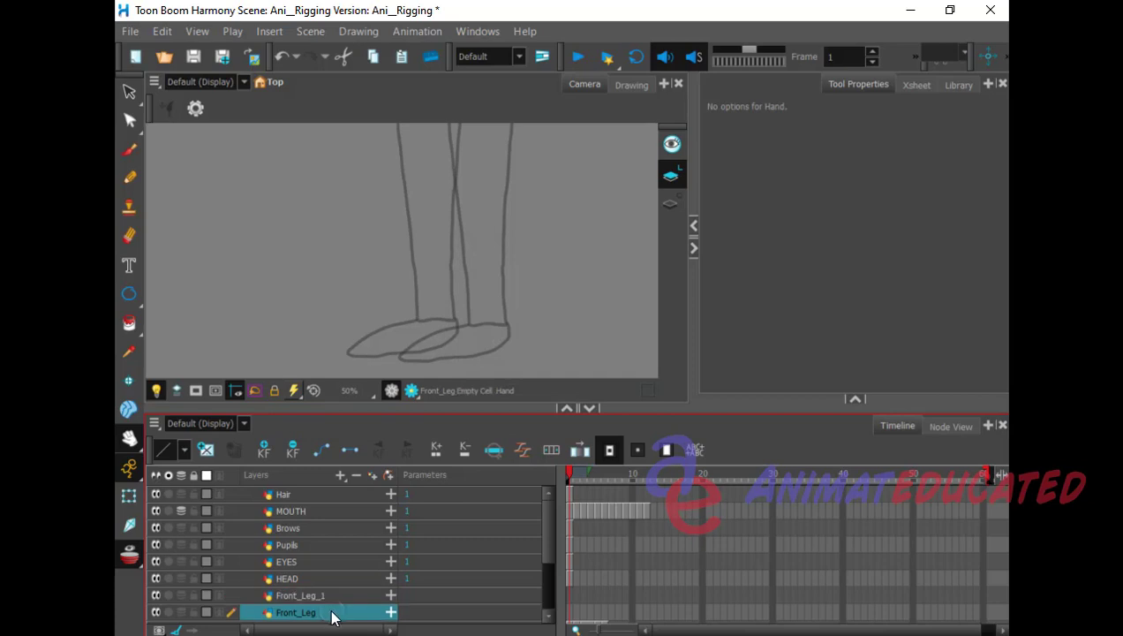
{"action": "left_click", "coordinate": [130, 151]}
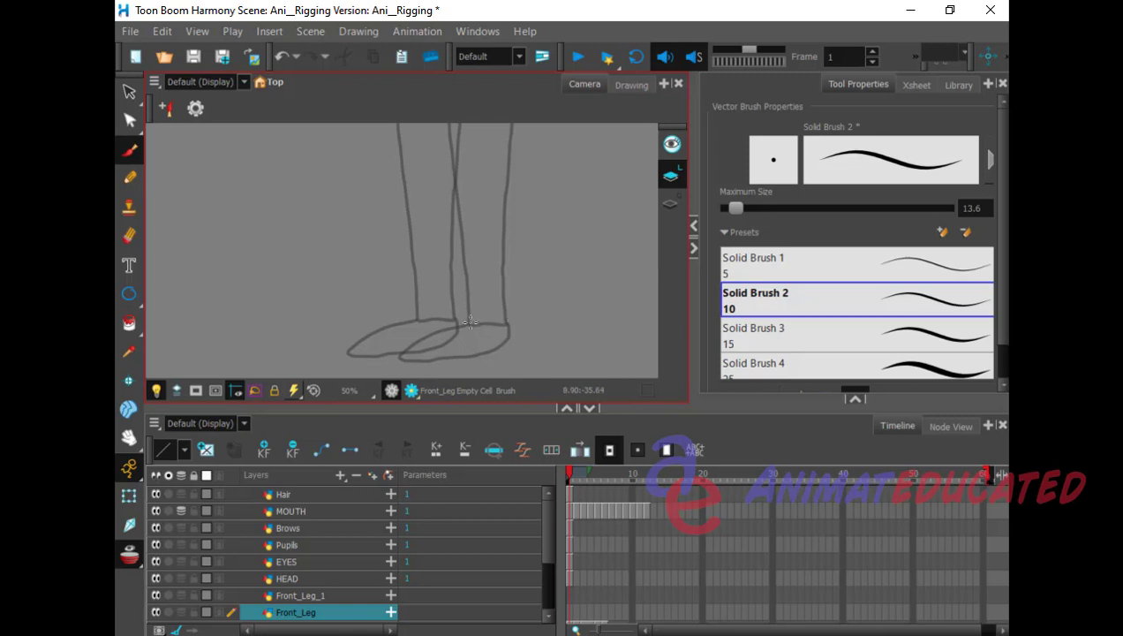
{"action": "mouse_move", "coordinate": [468, 322]}
{"action": "left_mouse_down"}
{"action": "mouse_move", "coordinate": [509, 323]}
{"action": "mouse_move", "coordinate": [449, 326]}
{"action": "mouse_move", "coordinate": [406, 349]}
{"action": "mouse_move", "coordinate": [411, 360]}
{"action": "mouse_move", "coordinate": [466, 353]}
{"action": "mouse_move", "coordinate": [503, 337]}
{"action": "mouse_move", "coordinate": [510, 320]}
{"action": "left_mouse_up"}
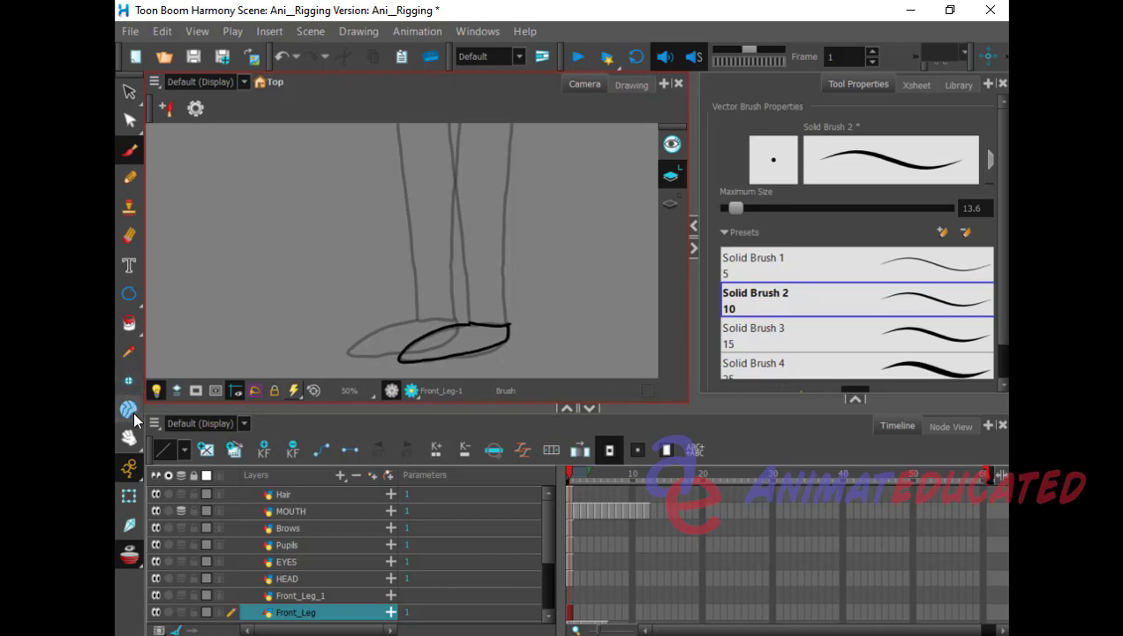
Step: Trace the rounded hip curve at the top of the front leg on Front_Leg
{"action": "left_click", "coordinate": [131, 434]}
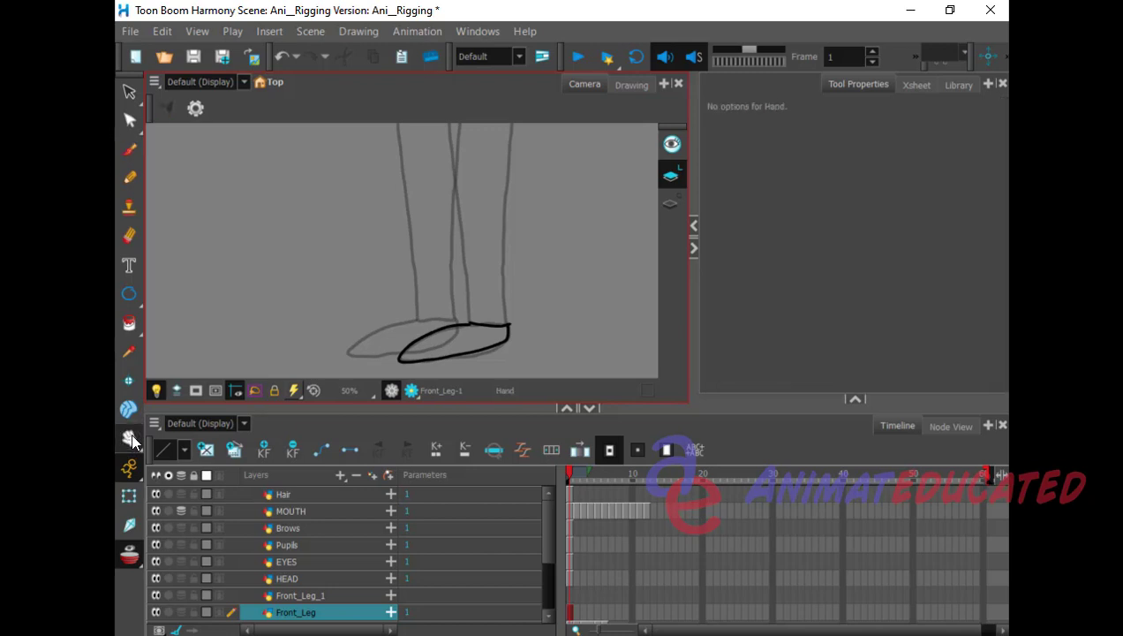
{"action": "left_click_drag", "start_coordinate": [564, 216], "coordinate": [546, 310]}
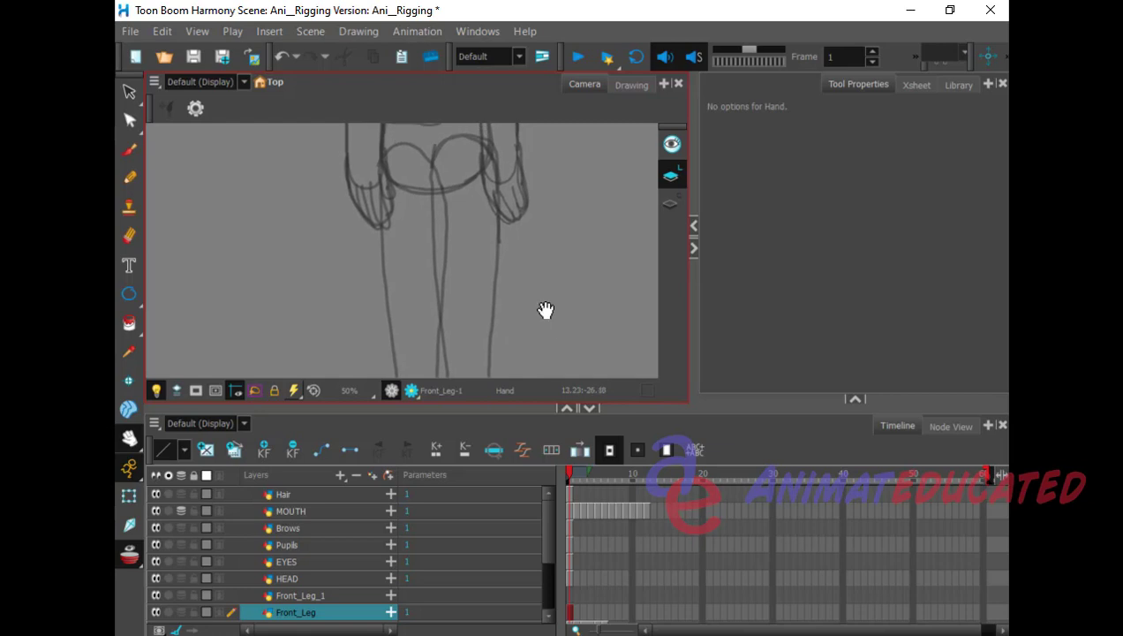
{"action": "left_click", "coordinate": [131, 152]}
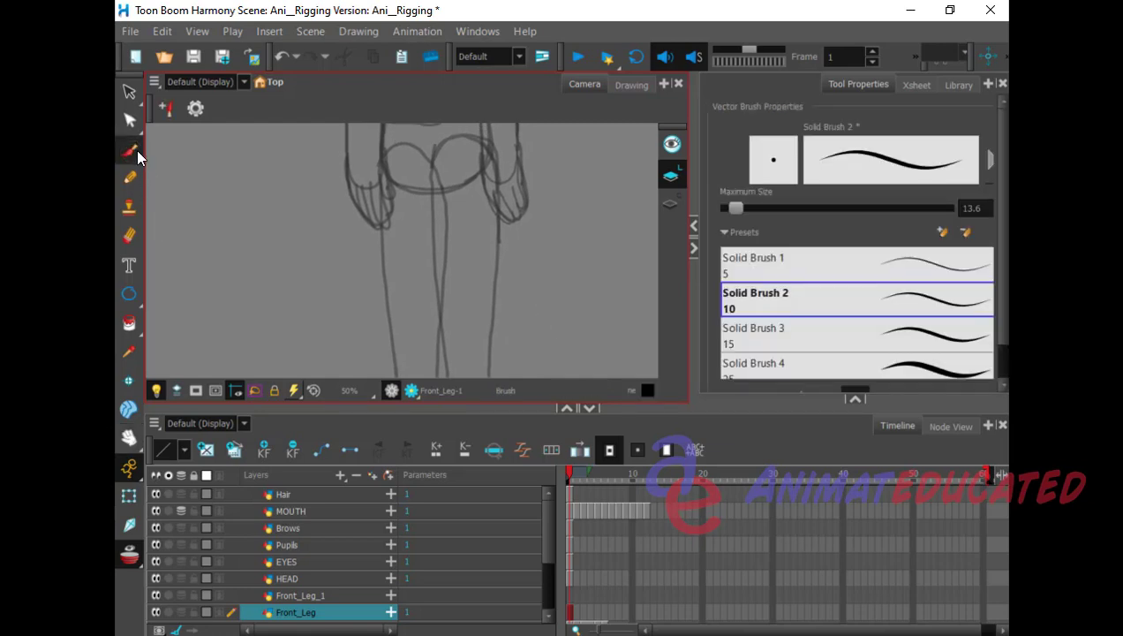
{"action": "mouse_move", "coordinate": [497, 169]}
{"action": "left_mouse_down"}
{"action": "mouse_move", "coordinate": [480, 133]}
{"action": "mouse_move", "coordinate": [455, 136]}
{"action": "mouse_move", "coordinate": [427, 198]}
{"action": "left_mouse_up"}
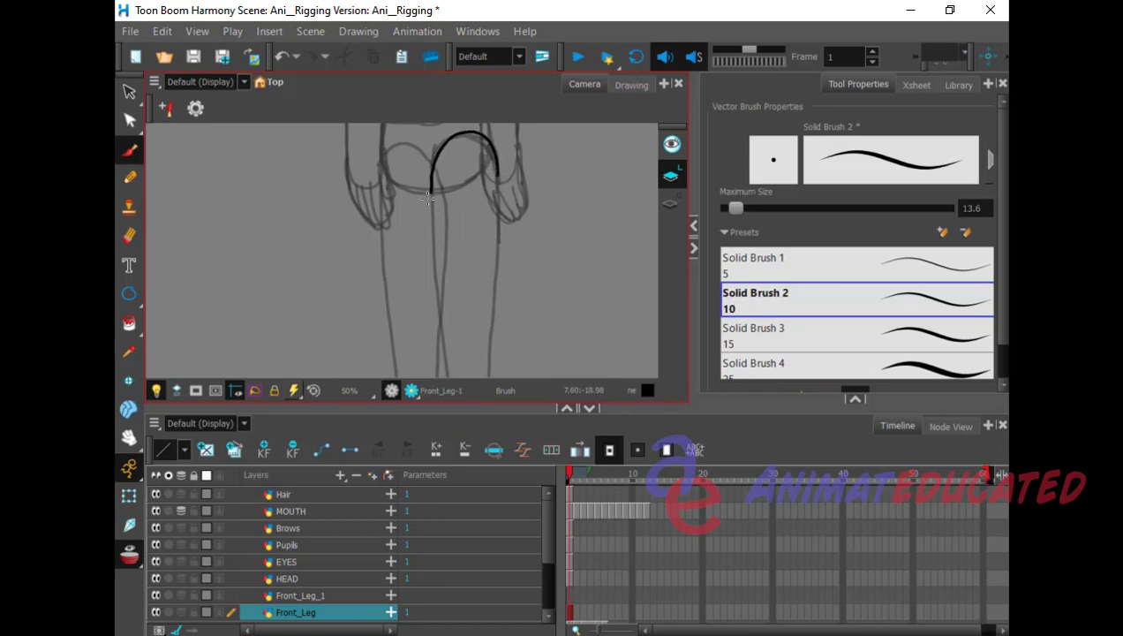
Step: Trace the outer edge of the front leg from the hip curve down to the heel on Front_Leg
{"action": "left_click", "coordinate": [131, 436]}
{"action": "mouse_move", "coordinate": [539, 293]}
{"action": "left_mouse_down"}
{"action": "mouse_move", "coordinate": [535, 234]}
{"action": "mouse_move", "coordinate": [514, 203]}
{"action": "left_mouse_up"}
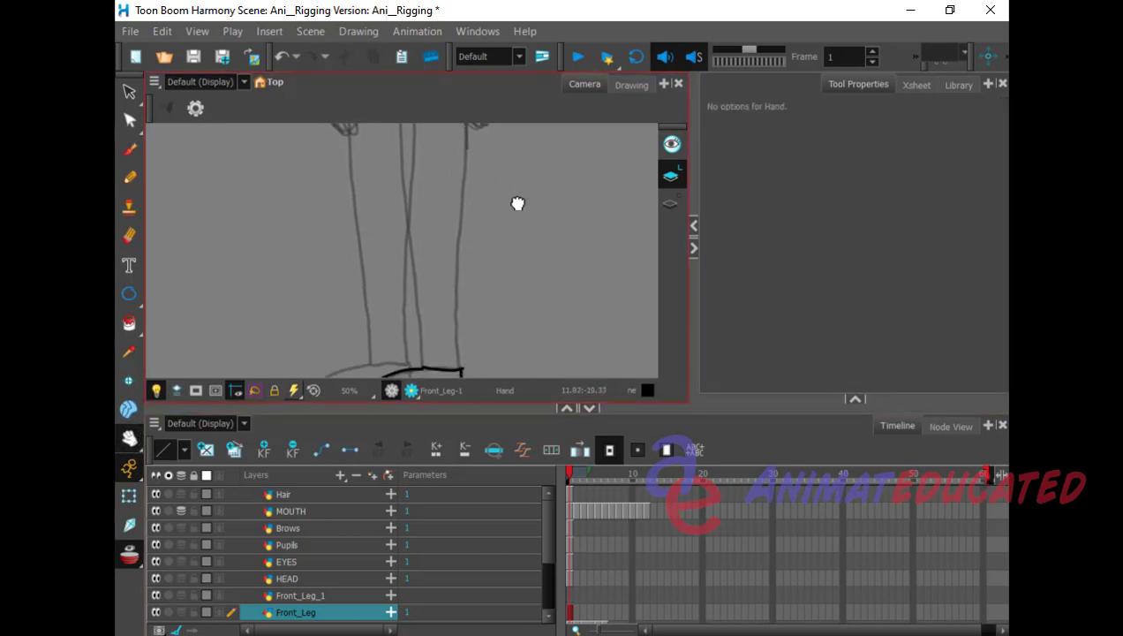
{"action": "left_click", "coordinate": [131, 436]}
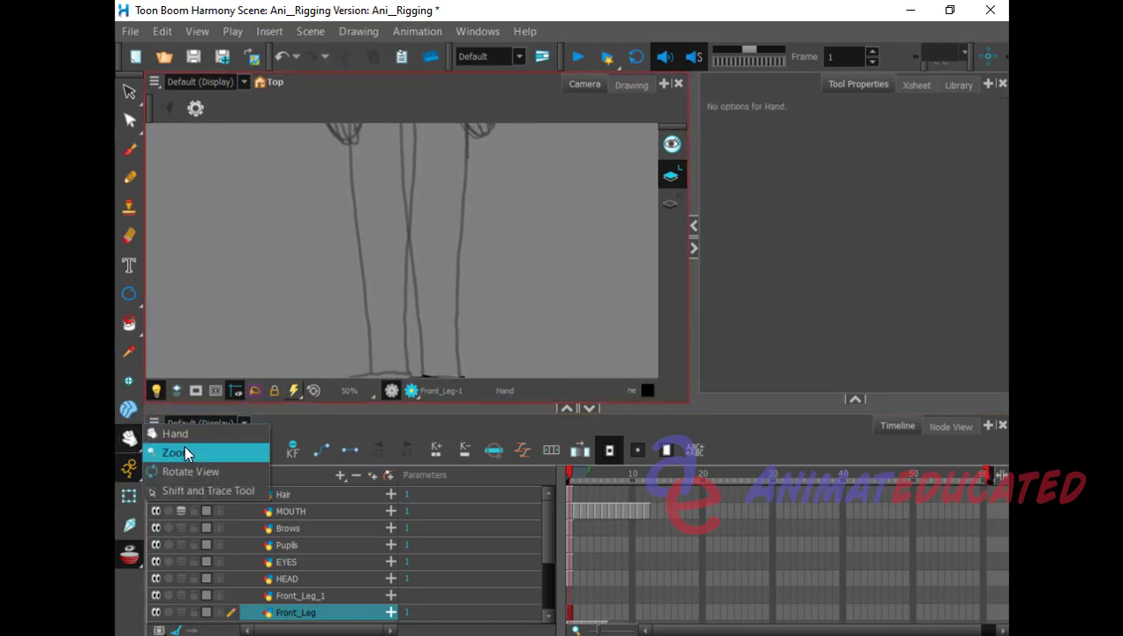
{"action": "left_click", "coordinate": [184, 450]}
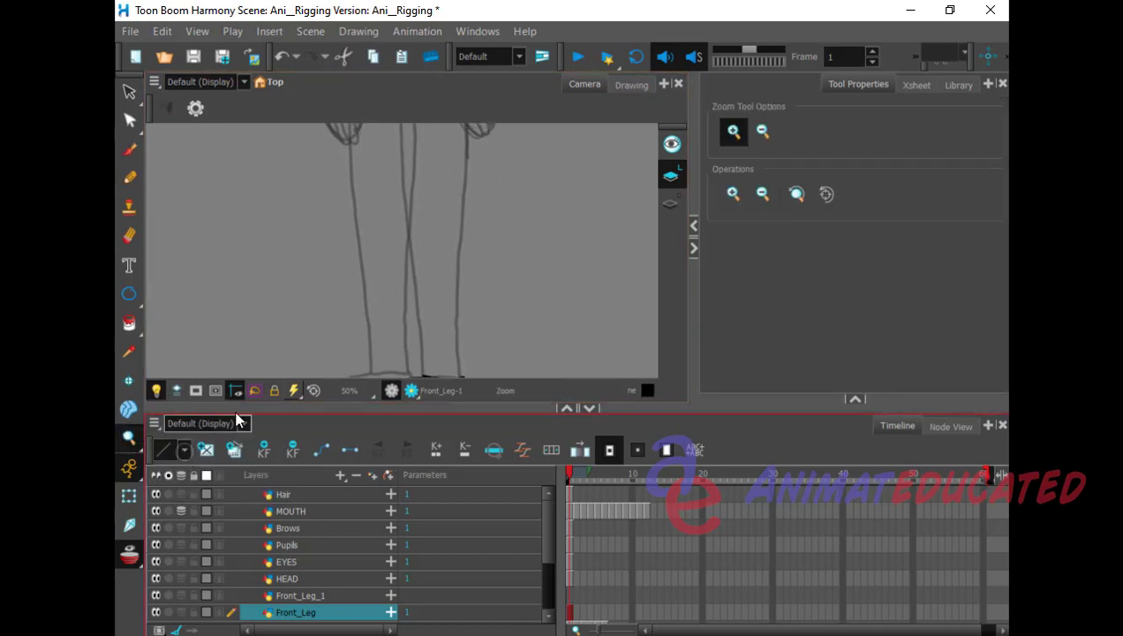
{"action": "left_click", "coordinate": [514, 227], "text": "alt"}
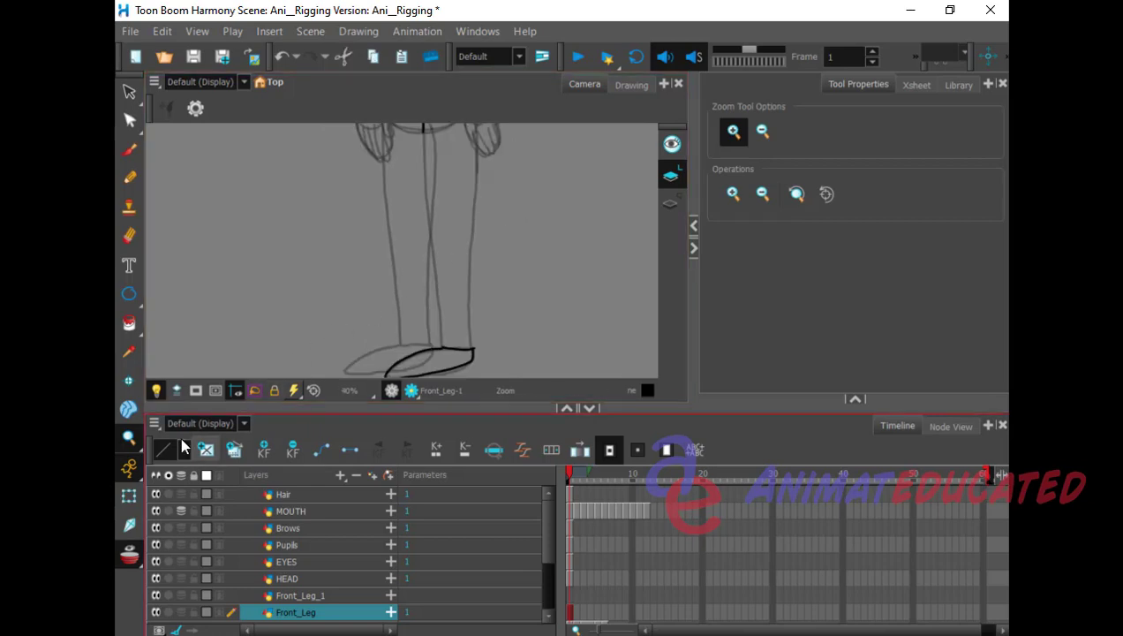
{"action": "left_click", "coordinate": [130, 436]}
{"action": "left_click", "coordinate": [175, 433]}
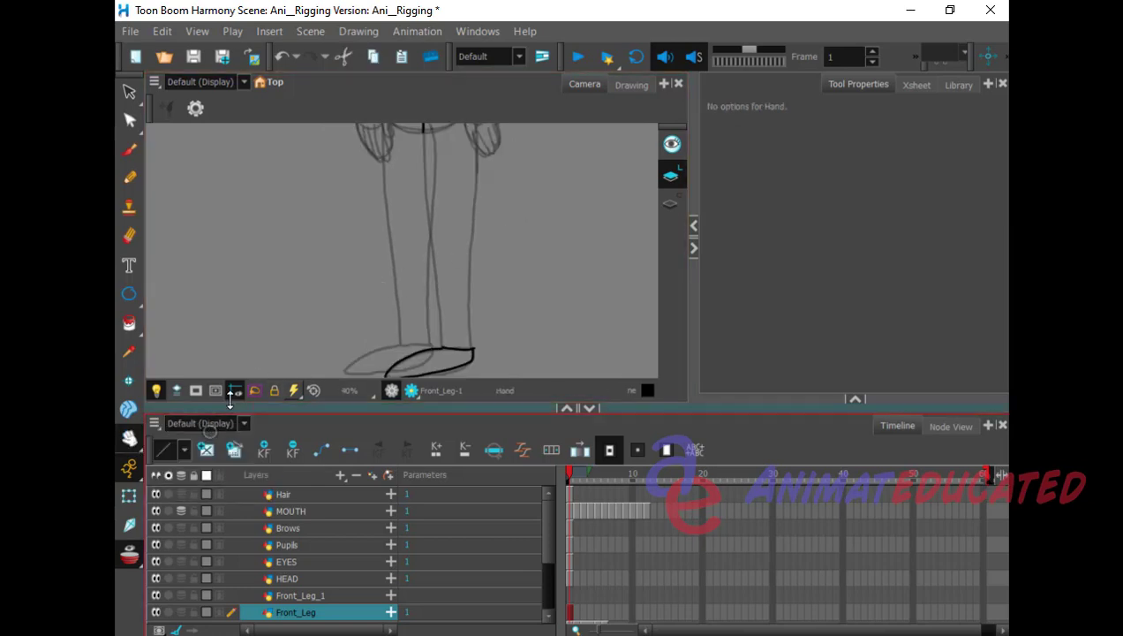
{"action": "mouse_move", "coordinate": [541, 175]}
{"action": "left_mouse_down"}
{"action": "mouse_move", "coordinate": [528, 266]}
{"action": "mouse_move", "coordinate": [527, 208]}
{"action": "mouse_move", "coordinate": [513, 203]}
{"action": "left_mouse_up"}
{"action": "left_click", "coordinate": [130, 150]}
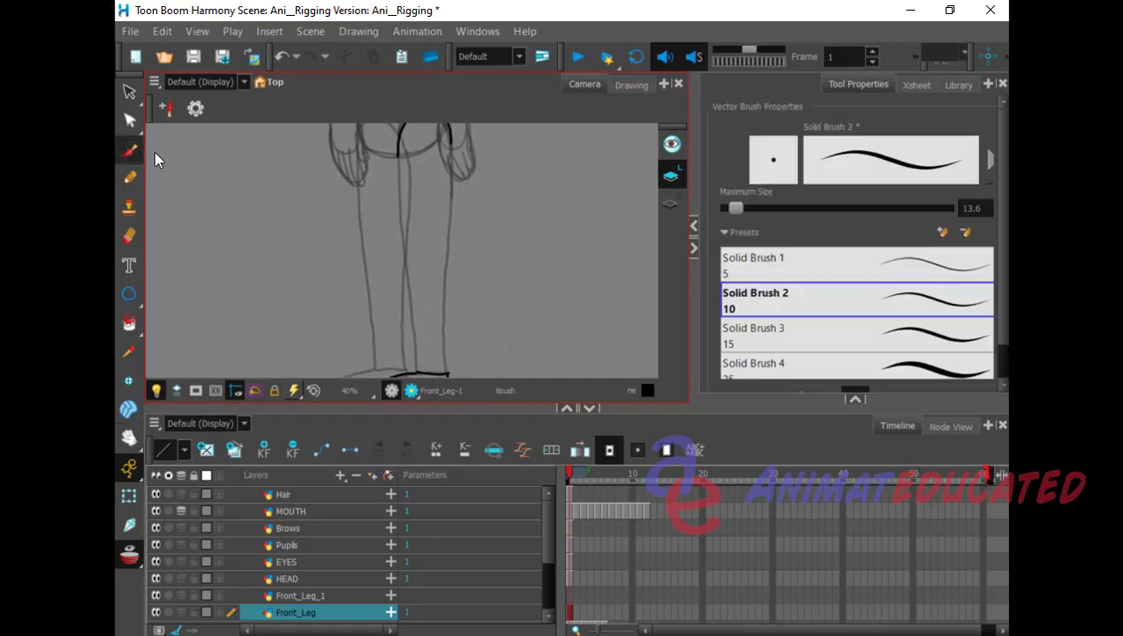
{"action": "left_click_drag", "start_coordinate": [447, 138], "coordinate": [450, 374]}
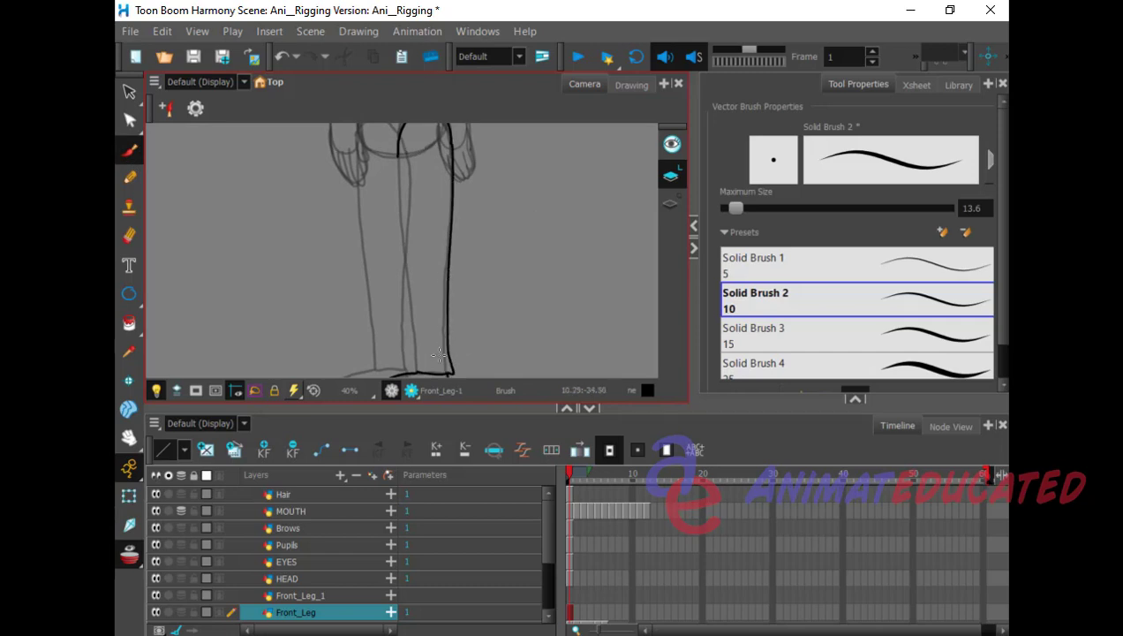
Step: Trace the inner edge of the front leg from the hip curve to the ankle, redrawing the stroke once for a smoother line
{"action": "left_click_drag", "start_coordinate": [397, 159], "coordinate": [415, 372]}
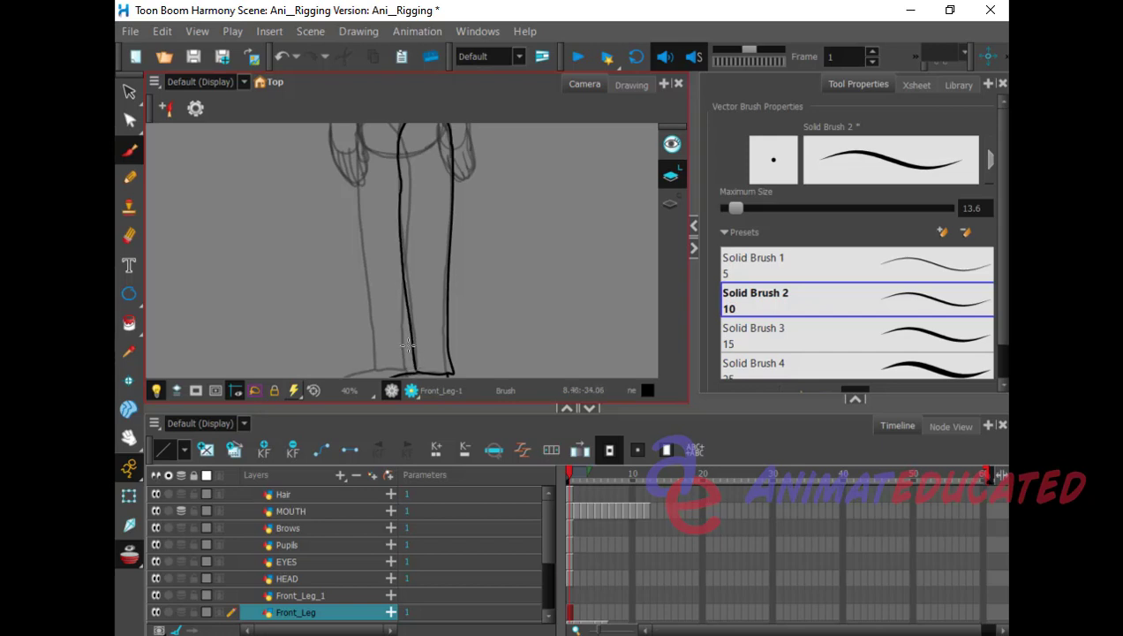
{"action": "key", "text": "ctrl+z"}
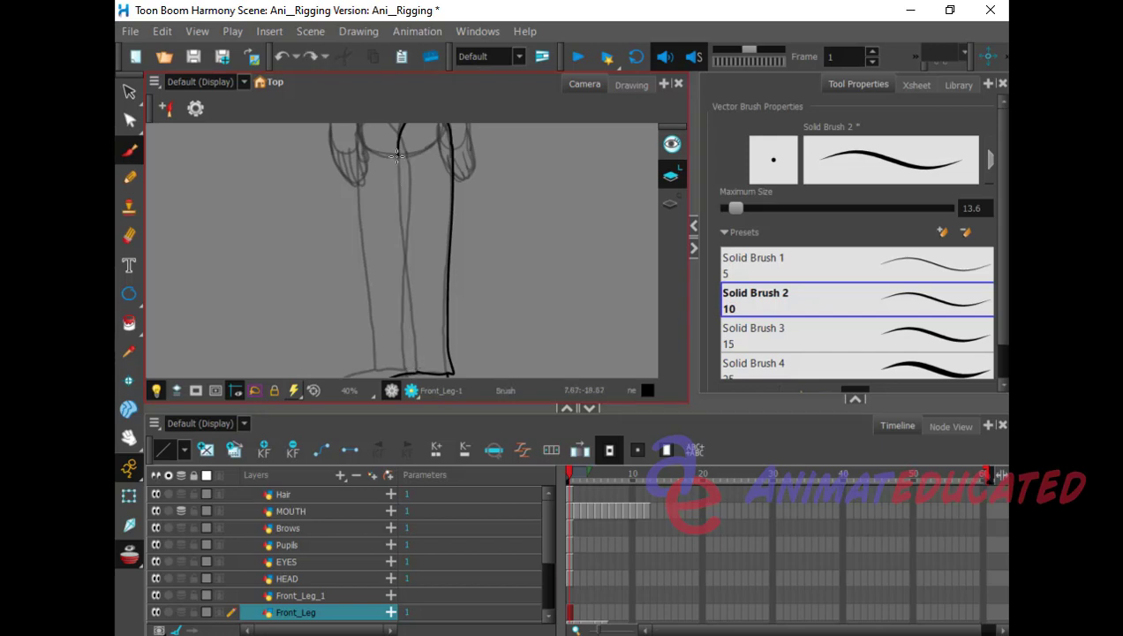
{"action": "left_click_drag", "start_coordinate": [399, 154], "coordinate": [412, 374]}
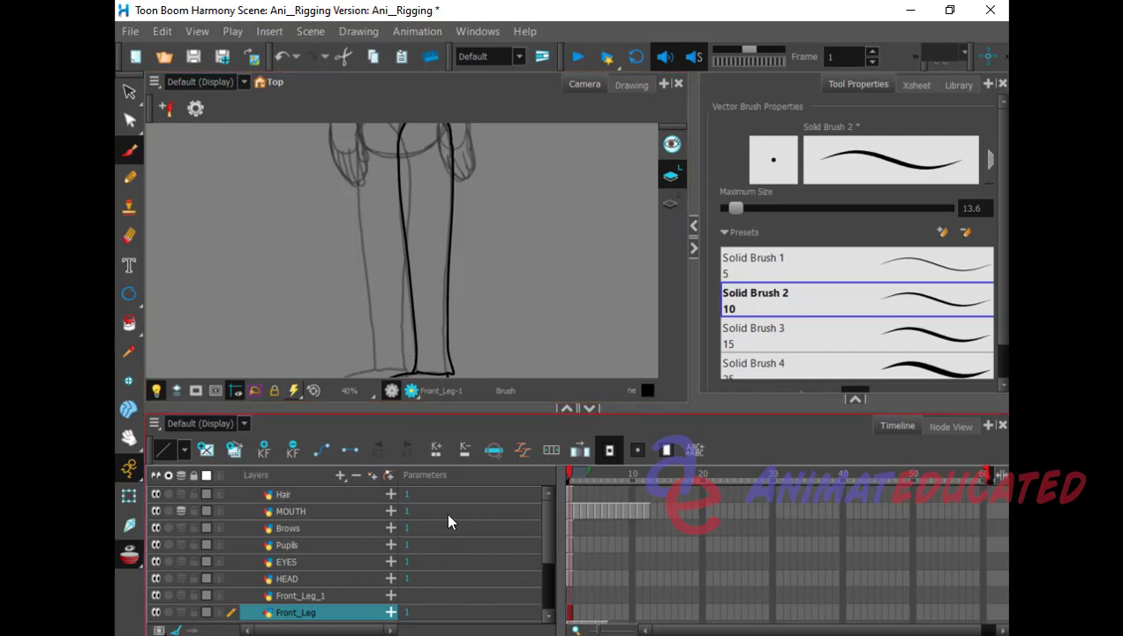
Step: Select the complete front leg drawing on the Front_Leg layer and copy it
{"action": "left_click", "coordinate": [130, 432]}
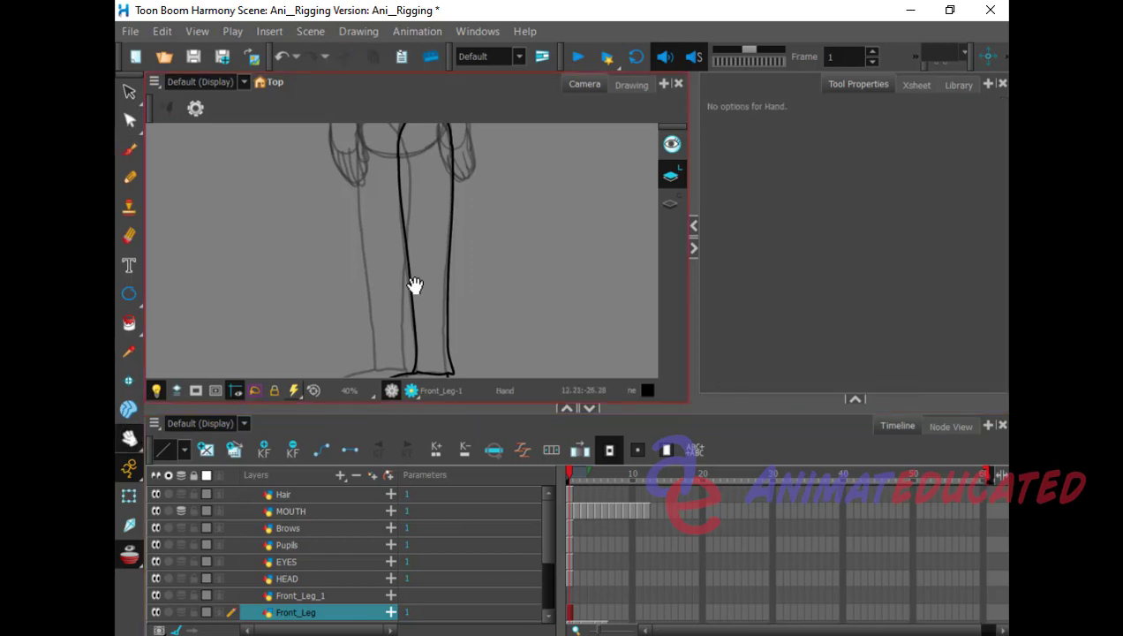
{"action": "left_click", "coordinate": [133, 436]}
{"action": "left_click", "coordinate": [170, 451]}
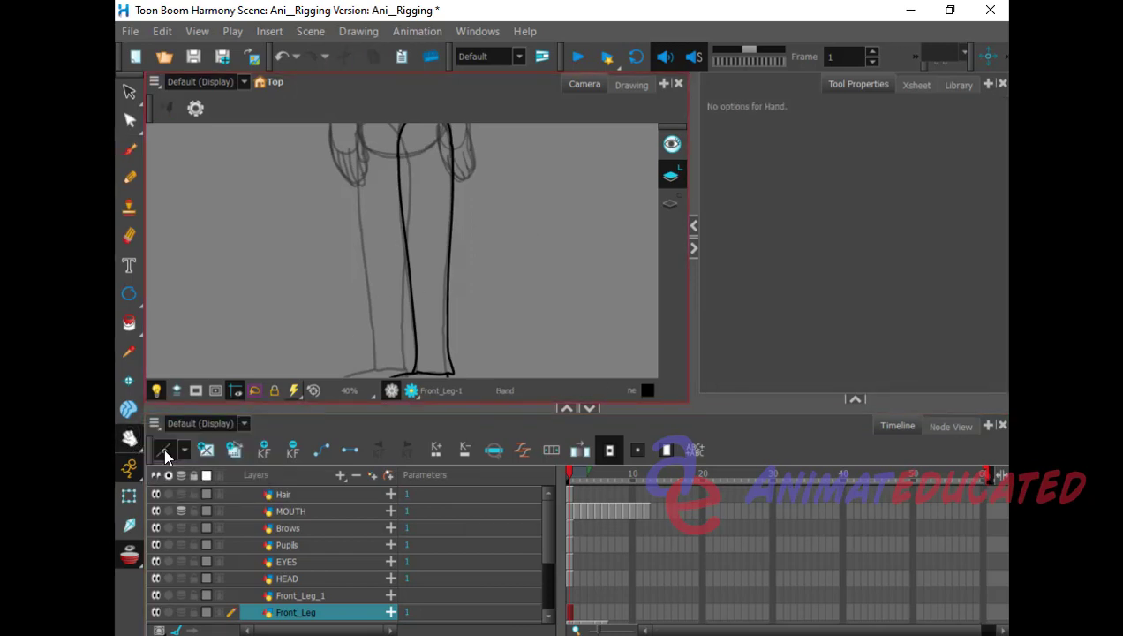
{"action": "left_click", "coordinate": [532, 235], "text": "alt"}
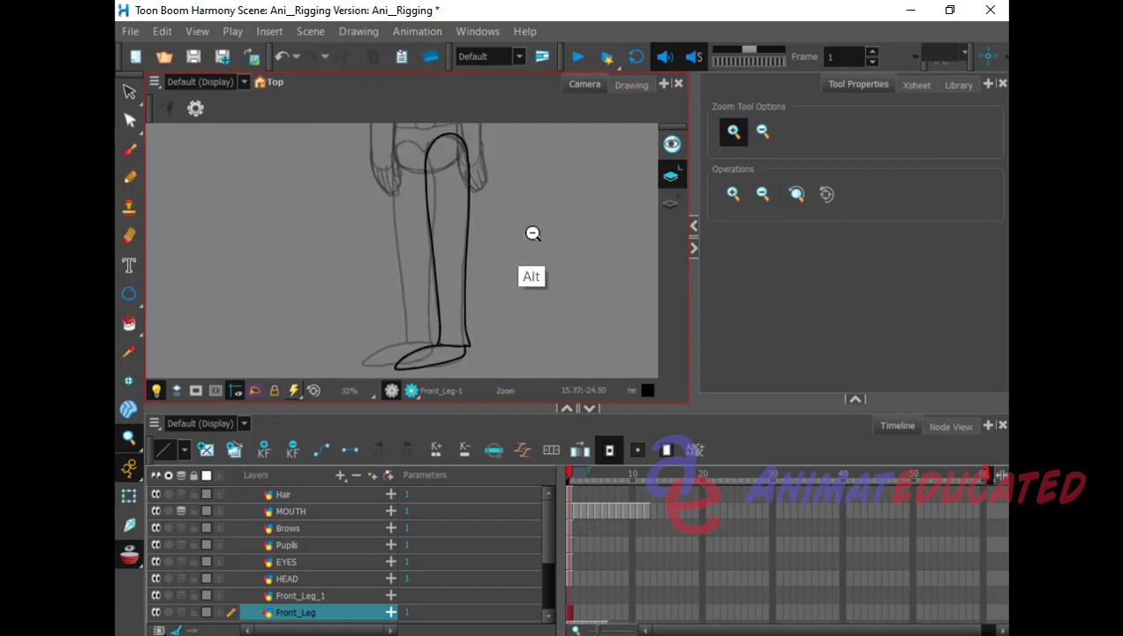
{"action": "left_click", "coordinate": [532, 229], "text": "alt"}
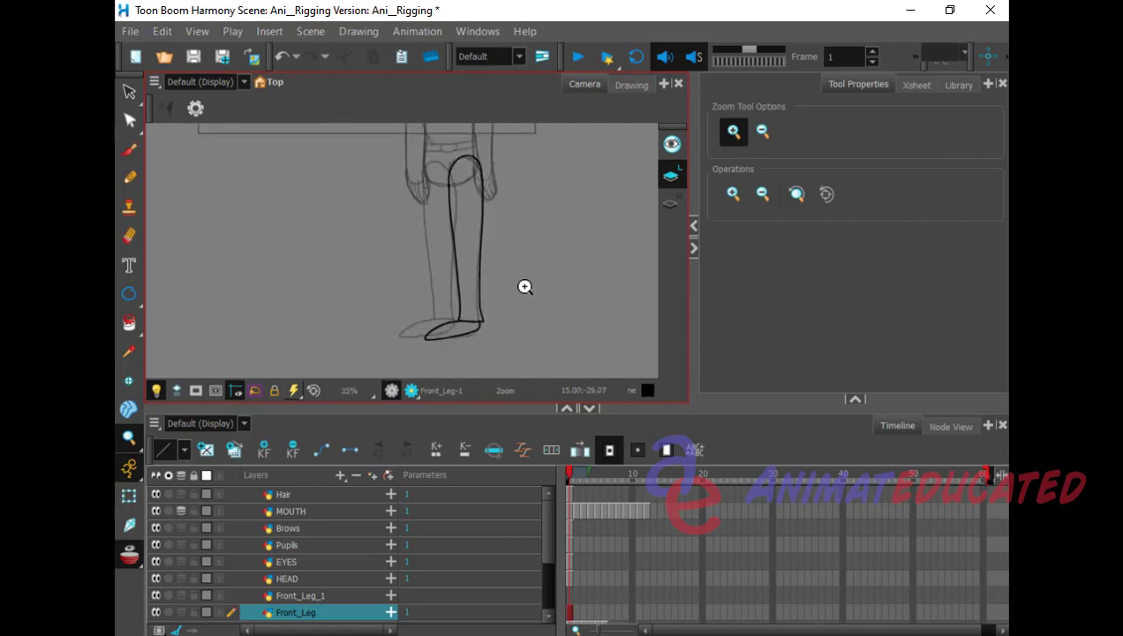
{"action": "key", "text": "alt+s"}
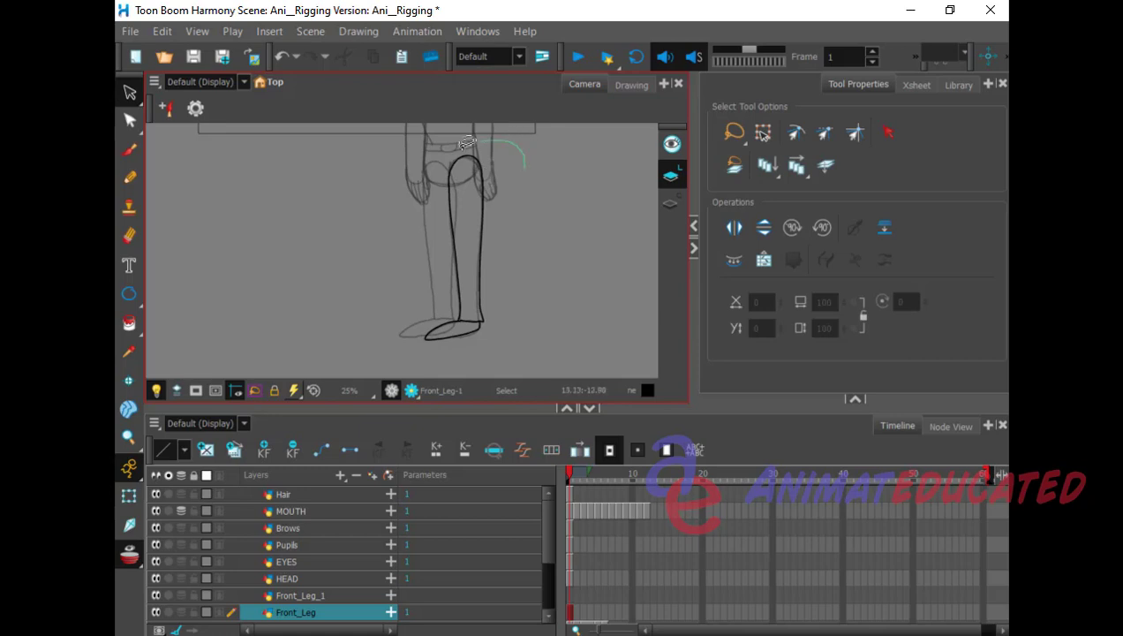
{"action": "mouse_move", "coordinate": [467, 142]}
{"action": "left_mouse_down"}
{"action": "mouse_move", "coordinate": [389, 302]}
{"action": "mouse_move", "coordinate": [537, 322]}
{"action": "mouse_move", "coordinate": [497, 166]}
{"action": "left_mouse_up"}
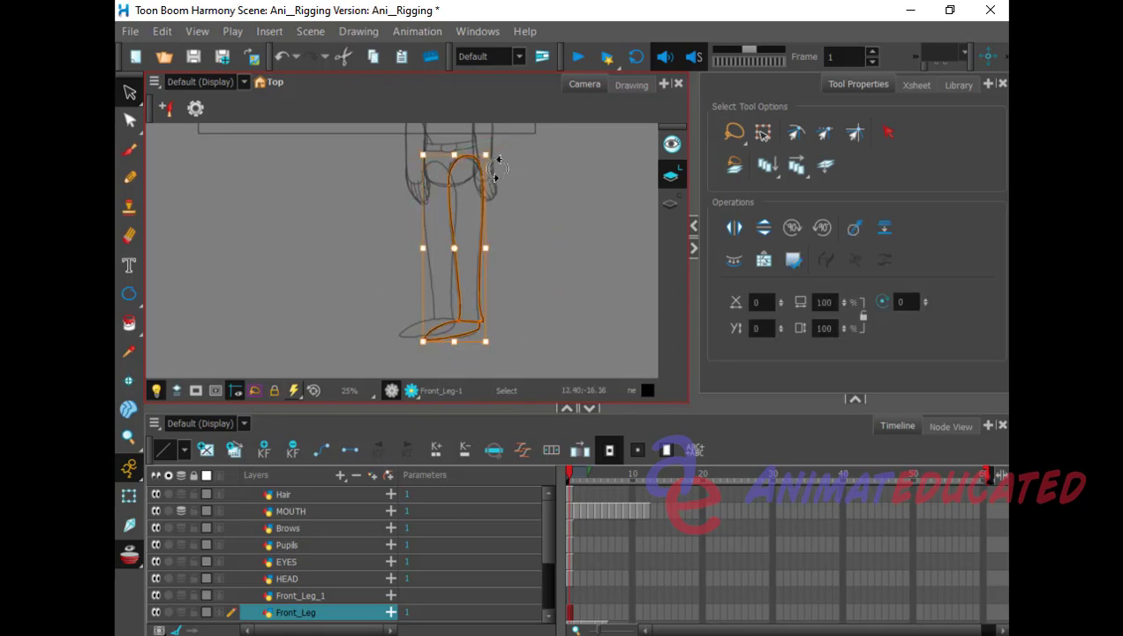
Step: Rename the Front_Leg_1 layer as Back_Leg
{"action": "left_click", "coordinate": [320, 595]}
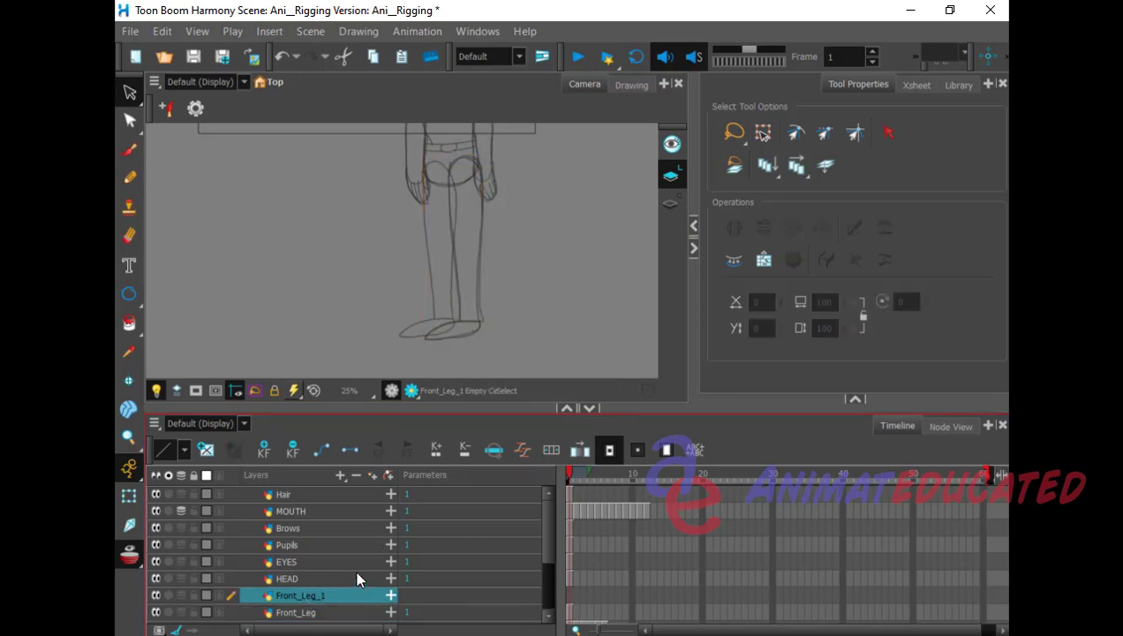
{"action": "double_click", "coordinate": [299, 596]}
{"action": "left_click", "coordinate": [297, 595]}
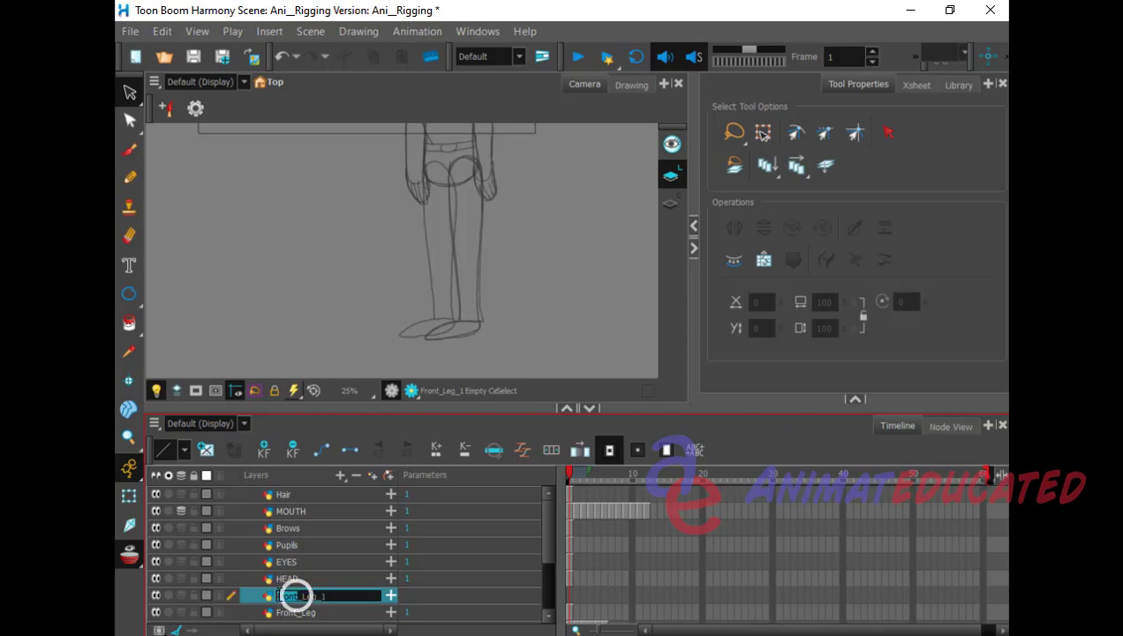
{"action": "left_click", "coordinate": [297, 596]}
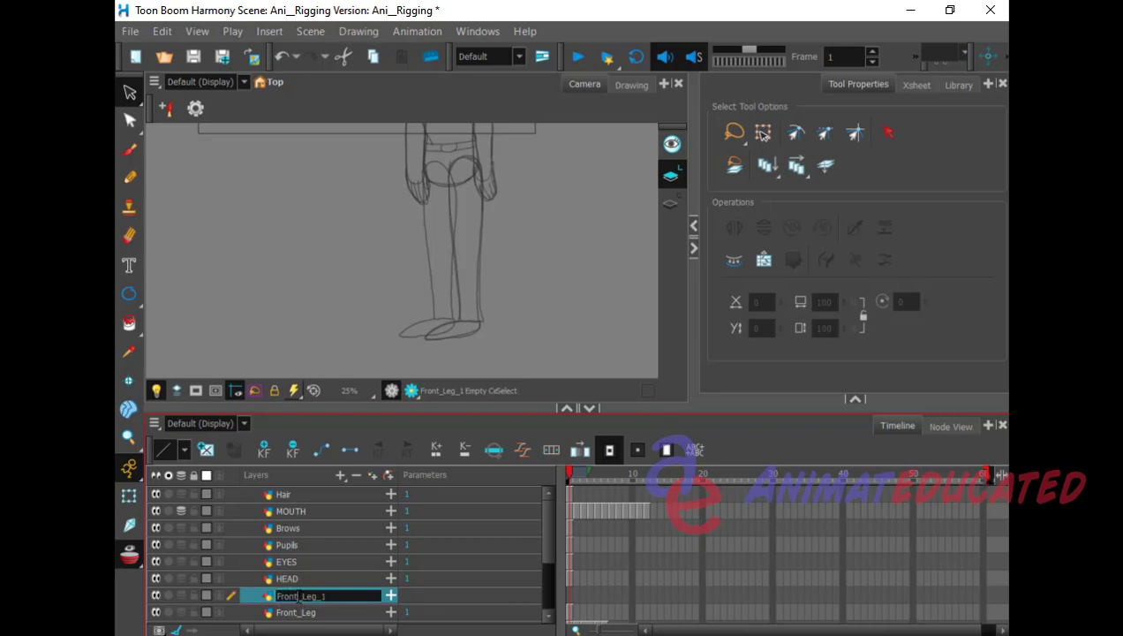
{"action": "left_click_drag", "start_coordinate": [298, 596], "coordinate": [277, 595]}
{"action": "type", "text": "Back"}
{"action": "left_click_drag", "start_coordinate": [328, 596], "coordinate": [316, 593]}
{"action": "key", "text": "BackSpace"}
{"action": "key", "text": "Return"}
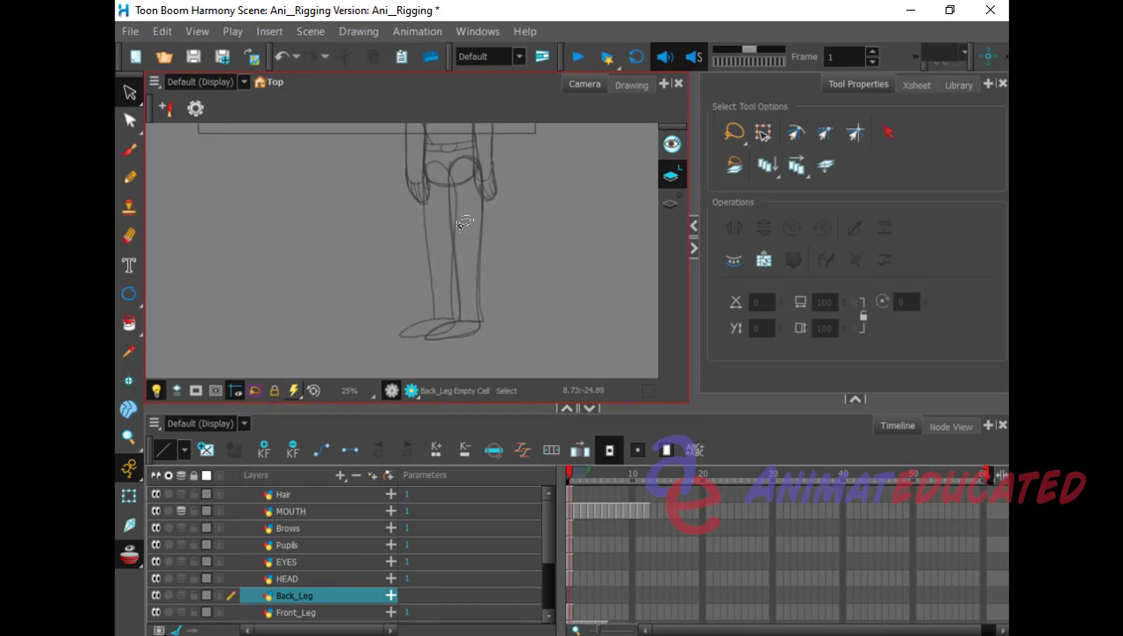
Step: Paste the copied leg onto the Back_Leg layer and nudge it sideways over the sketched back leg
{"action": "key", "text": "ctrl+v"}
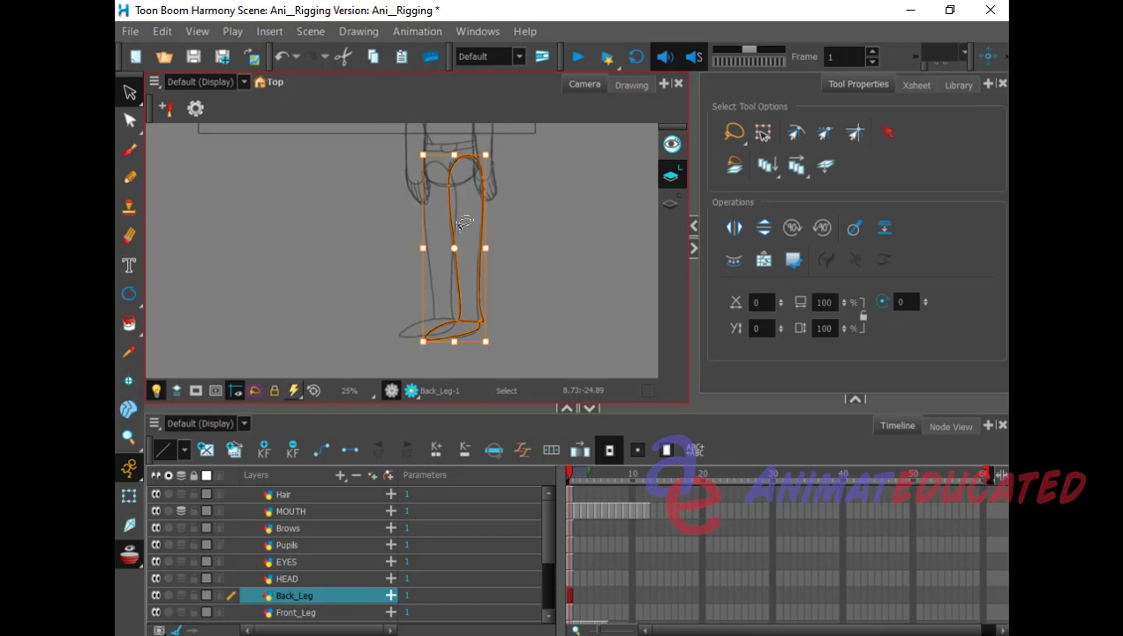
{"action": "key", "text": "Left"}
{"action": "key", "text": "Left"}
{"action": "key", "text": "Left"}
{"action": "key", "text": "Left"}
{"action": "key", "text": "Left"}
{"action": "key", "text": "Left"}
{"action": "key", "text": "Left"}
{"action": "key", "text": "Left"}
{"action": "key", "text": "Left"}
{"action": "key", "text": "Left"}
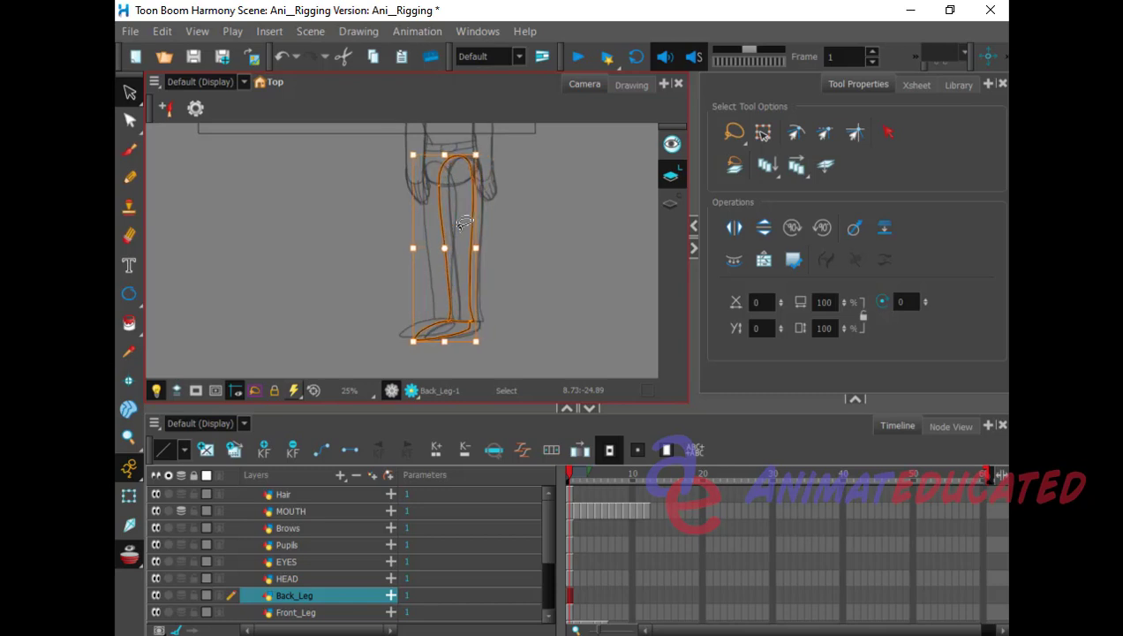
{"action": "key", "text": "Left"}
{"action": "key", "text": "Left"}
{"action": "key", "text": "Left"}
{"action": "key", "text": "Left"}
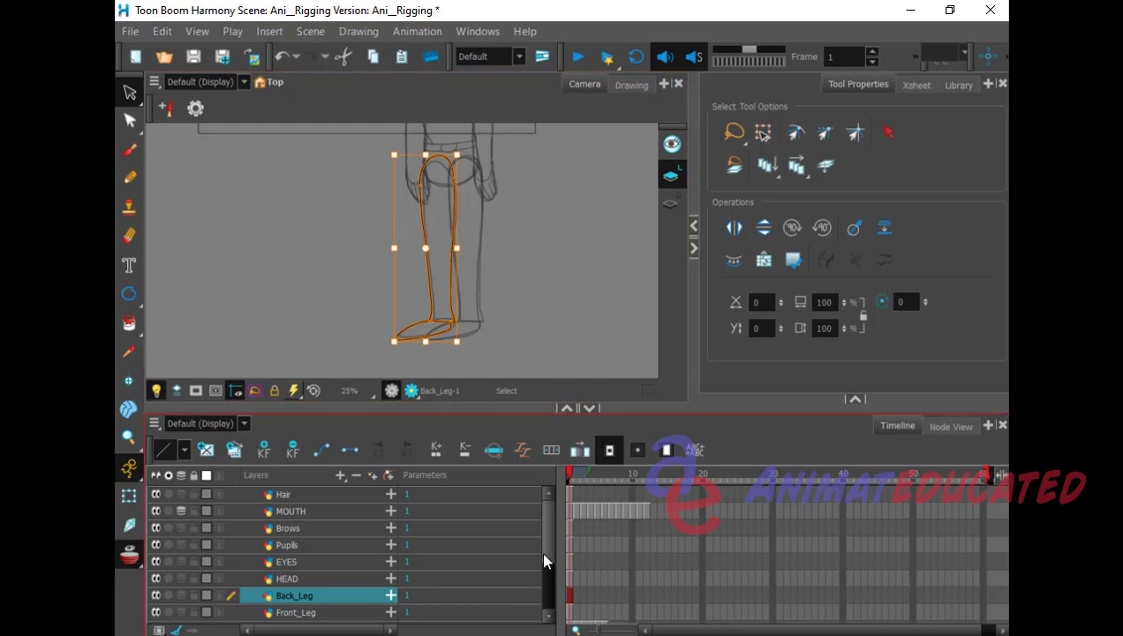
Step: Hide the rough sketch layer named Drawing and deselect the back leg to inspect the whole traced character
{"action": "left_click_drag", "start_coordinate": [543, 560], "coordinate": [540, 601]}
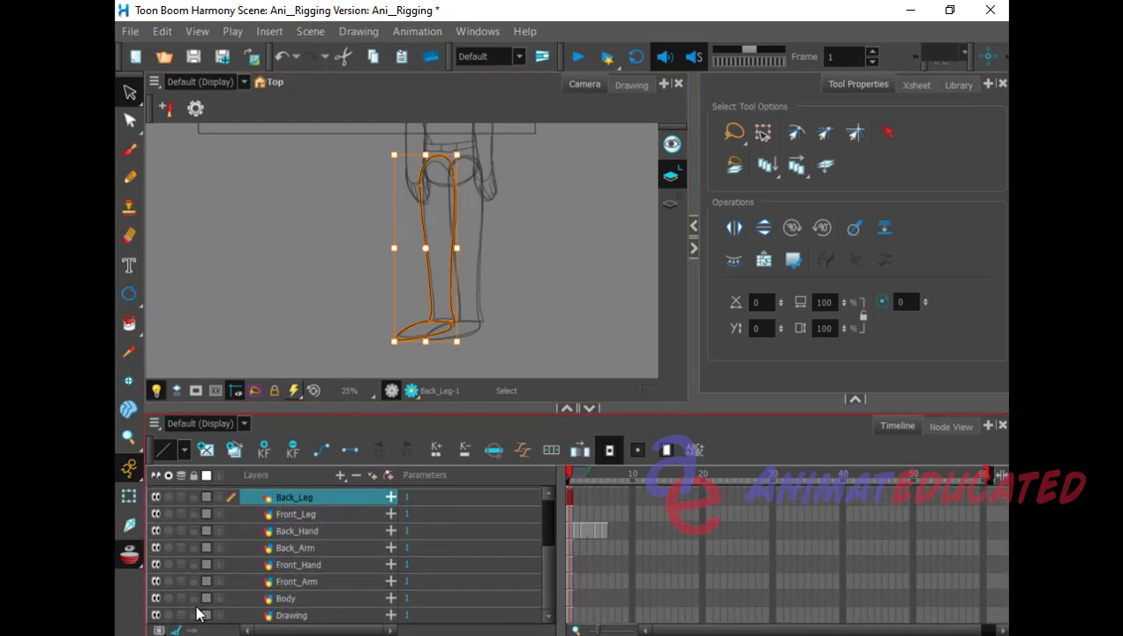
{"action": "left_click", "coordinate": [158, 616]}
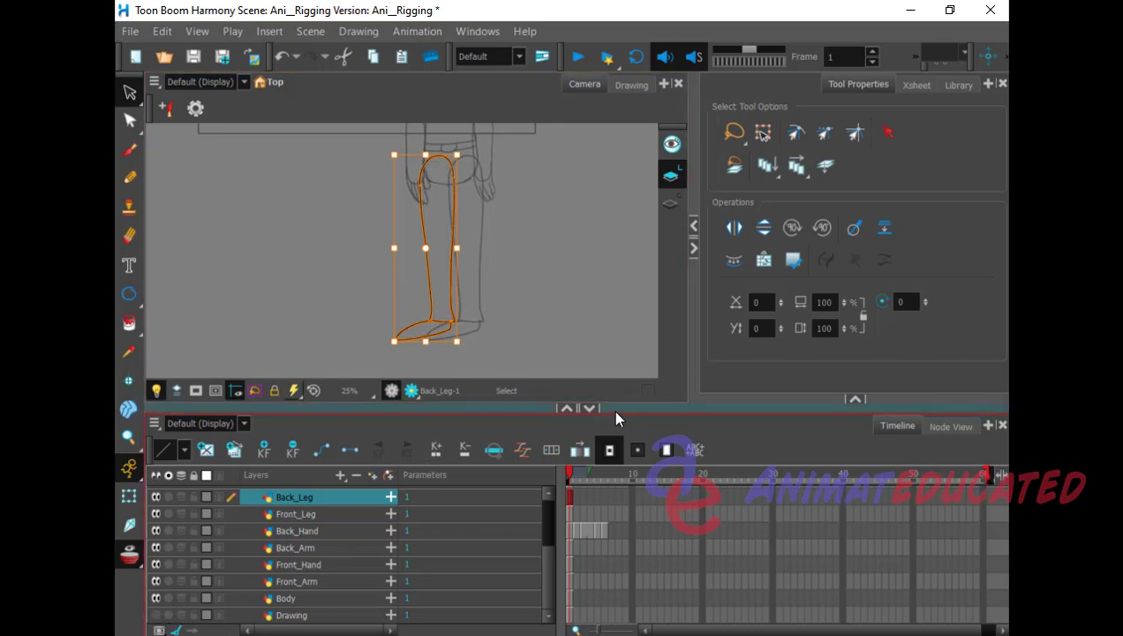
{"action": "left_click_drag", "start_coordinate": [614, 522], "coordinate": [601, 558]}
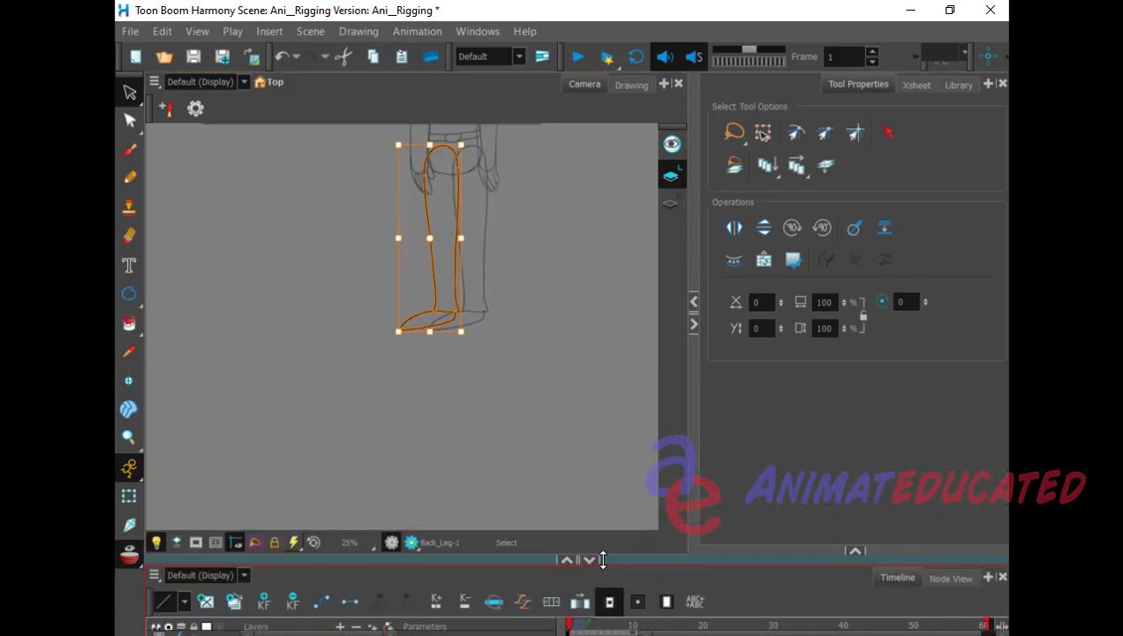
{"action": "left_click", "coordinate": [129, 436]}
{"action": "left_click_drag", "start_coordinate": [133, 436], "coordinate": [163, 432]}
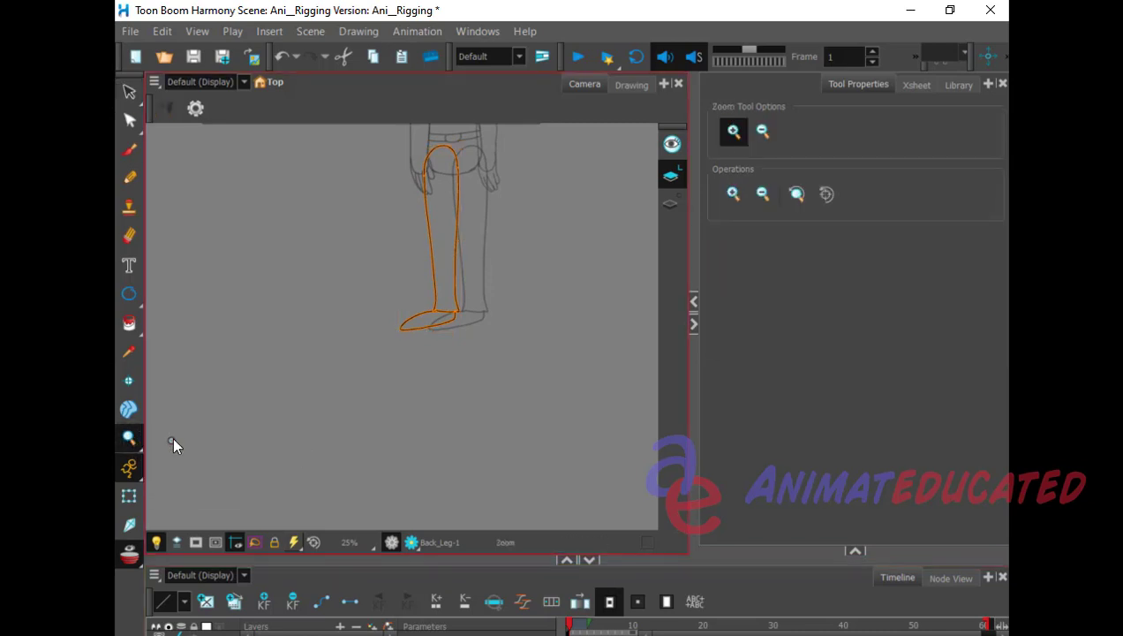
{"action": "left_click_drag", "start_coordinate": [594, 221], "coordinate": [574, 415]}
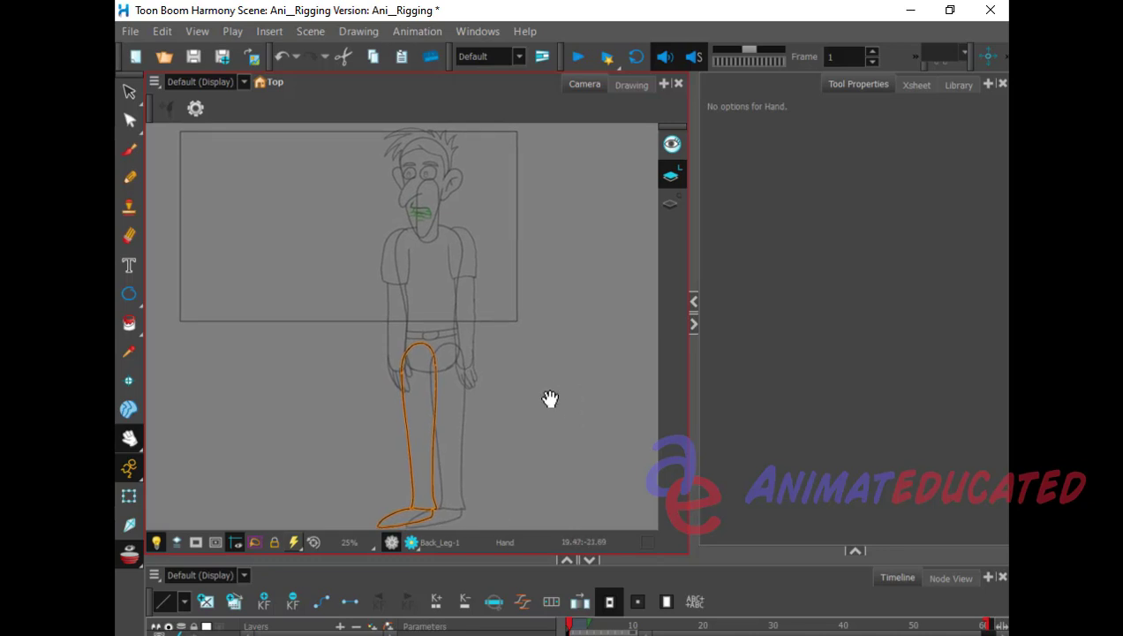
{"action": "left_click", "coordinate": [131, 121]}
{"action": "left_click", "coordinate": [282, 229]}
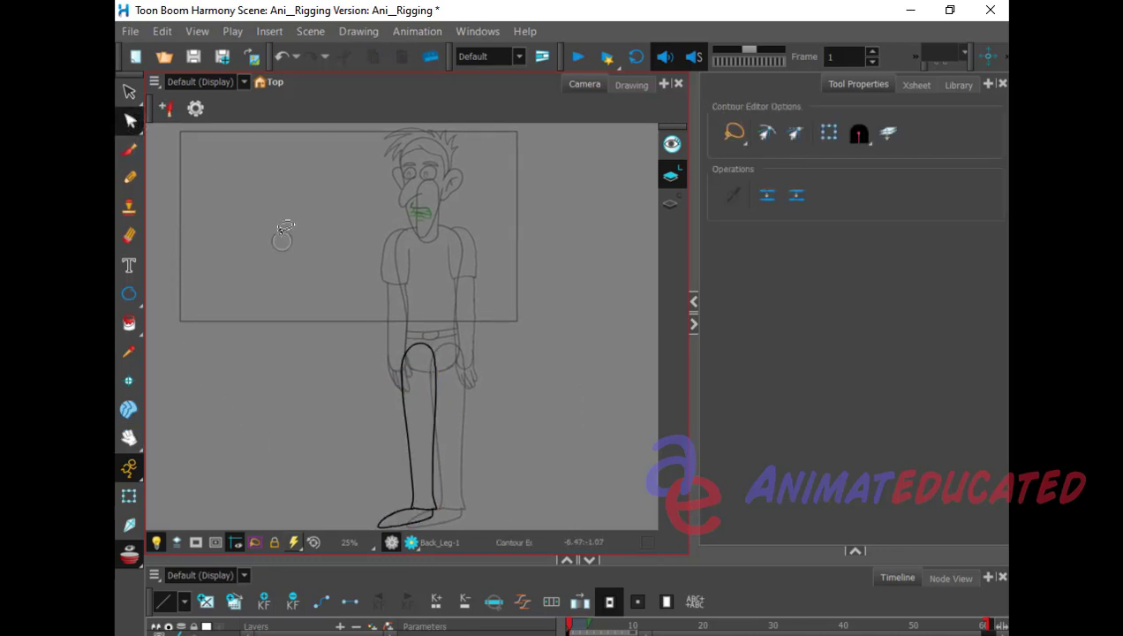
Step: Check the first-frame drawings on the Hair and Brows layers and compare frame 2 with frame 1 on Brows
{"action": "left_click", "coordinate": [608, 599]}
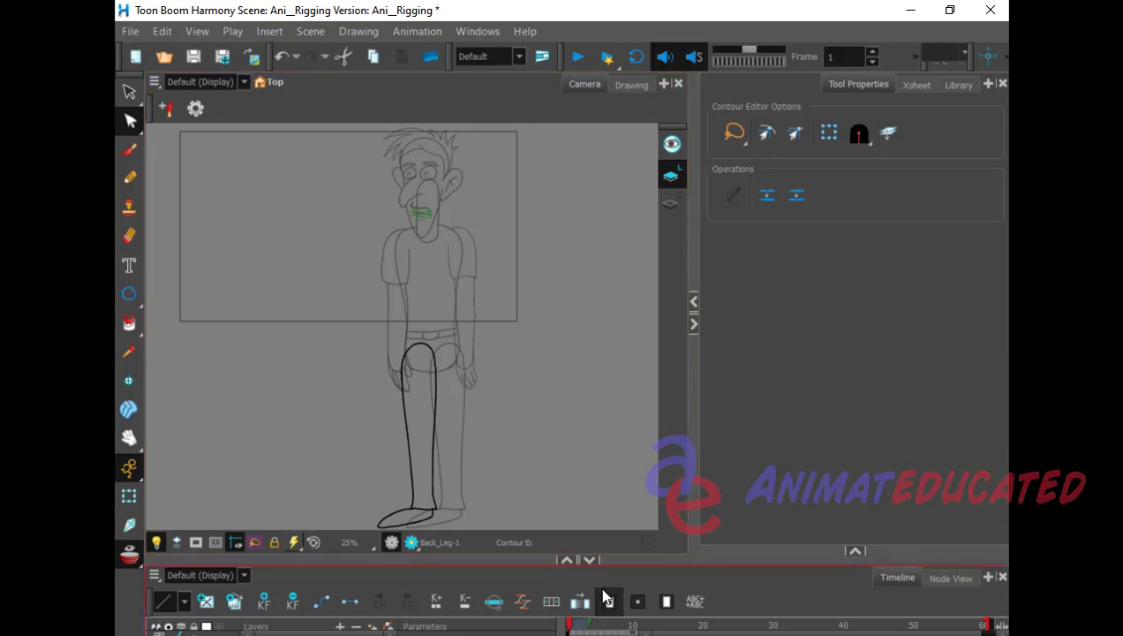
{"action": "left_click", "coordinate": [608, 600]}
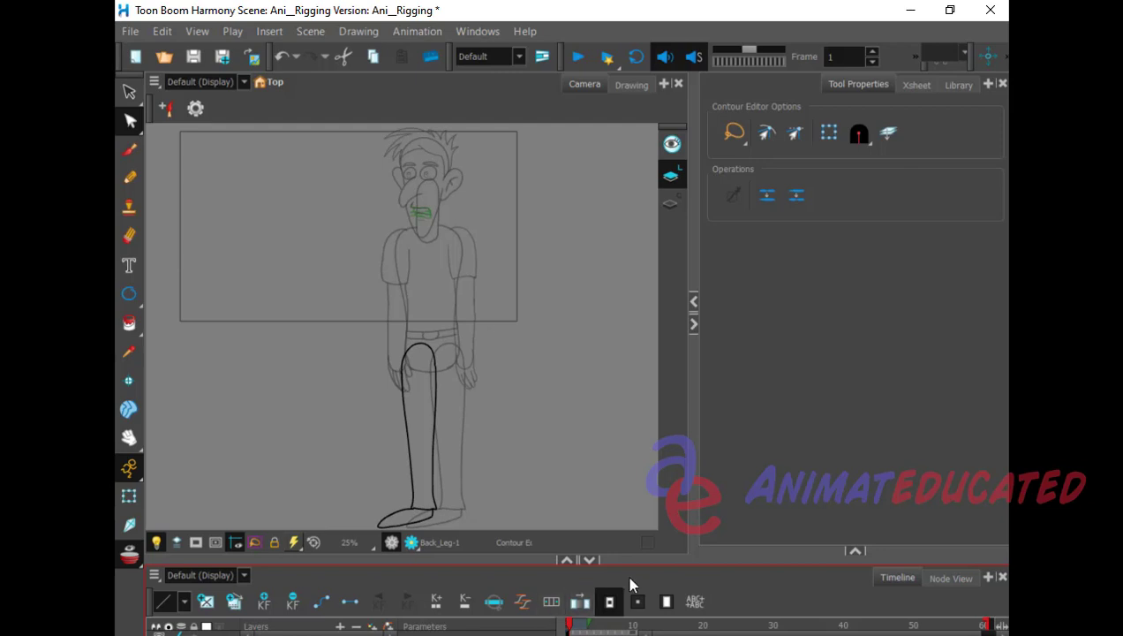
{"action": "left_click_drag", "start_coordinate": [678, 559], "coordinate": [676, 429]}
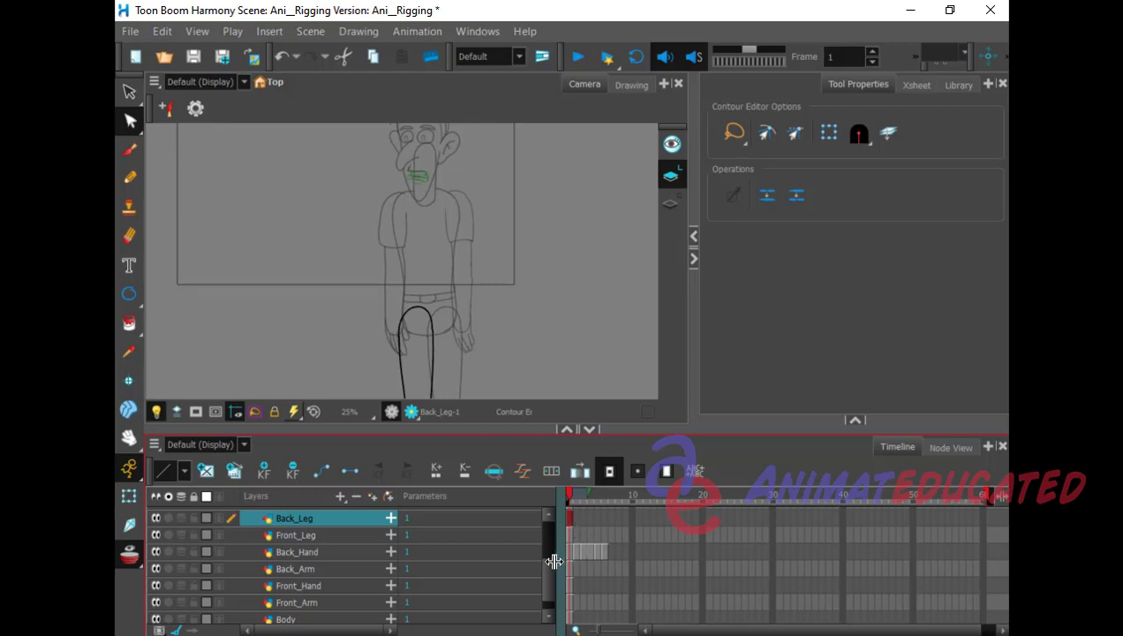
{"action": "scroll", "coordinate": [548, 551], "scroll_direction": "up", "scroll_amount": 2}
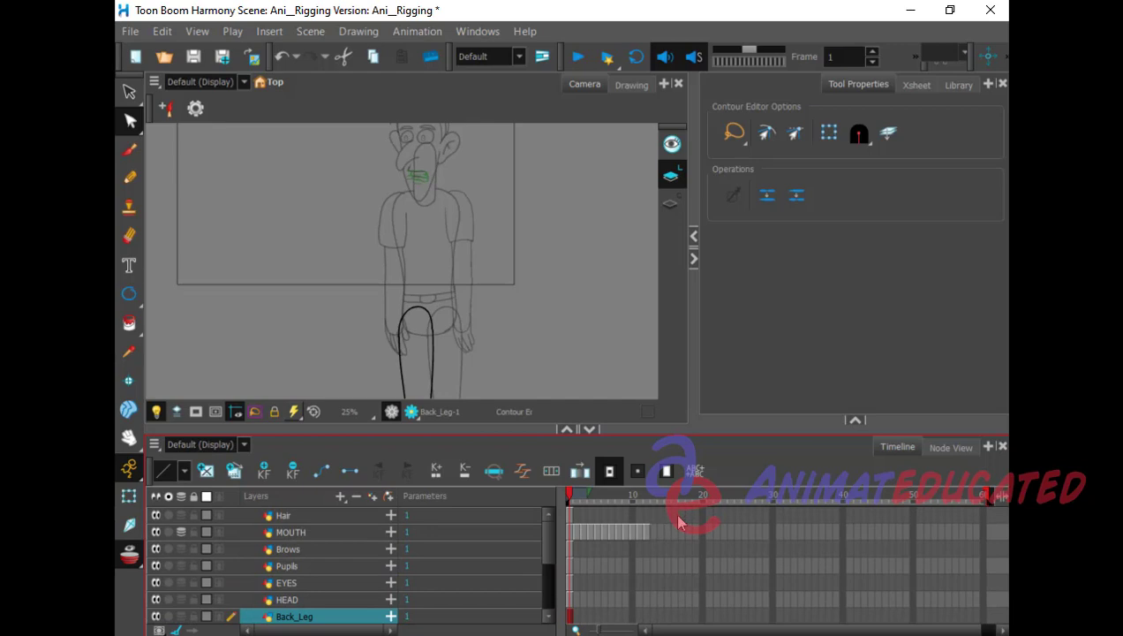
{"action": "left_click", "coordinate": [570, 516]}
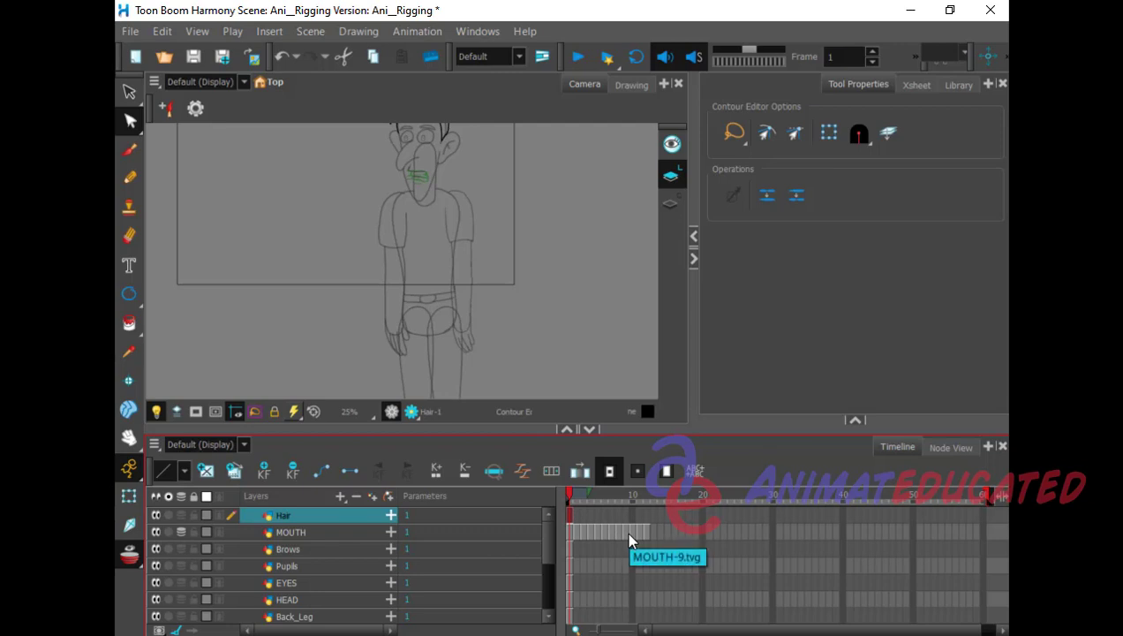
{"action": "left_click", "coordinate": [569, 547]}
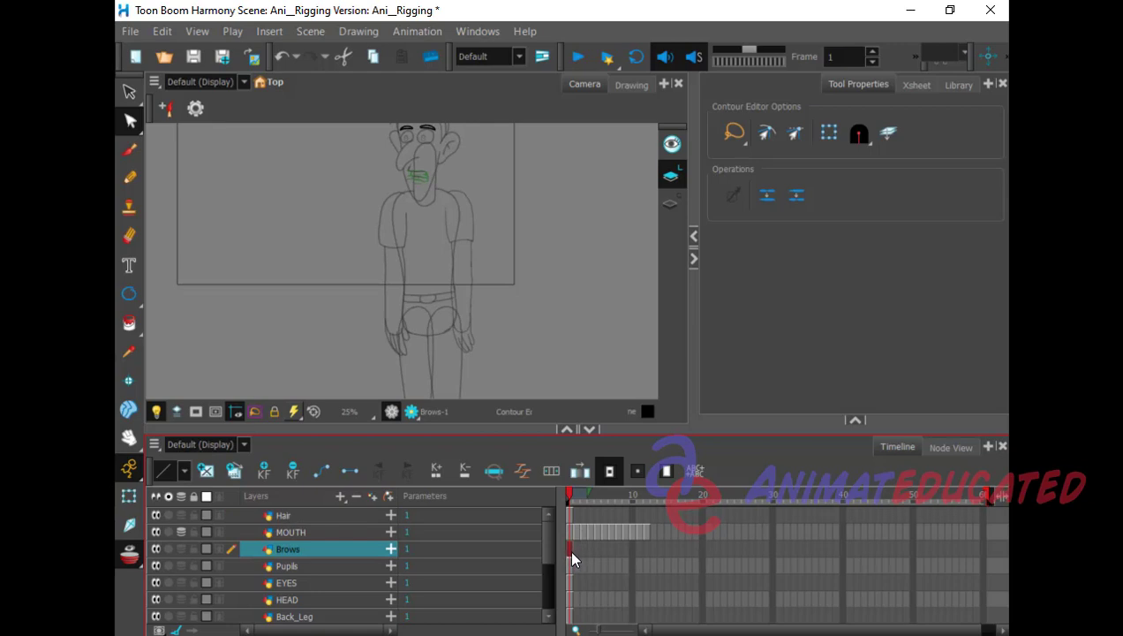
{"action": "left_click", "coordinate": [574, 549]}
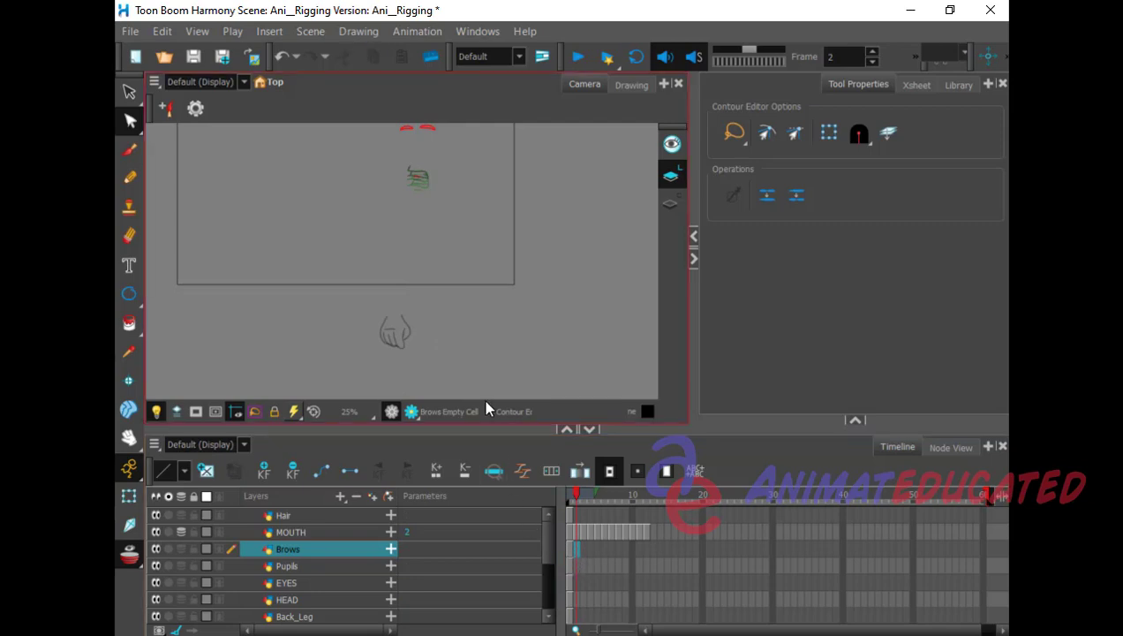
{"action": "left_click", "coordinate": [129, 437]}
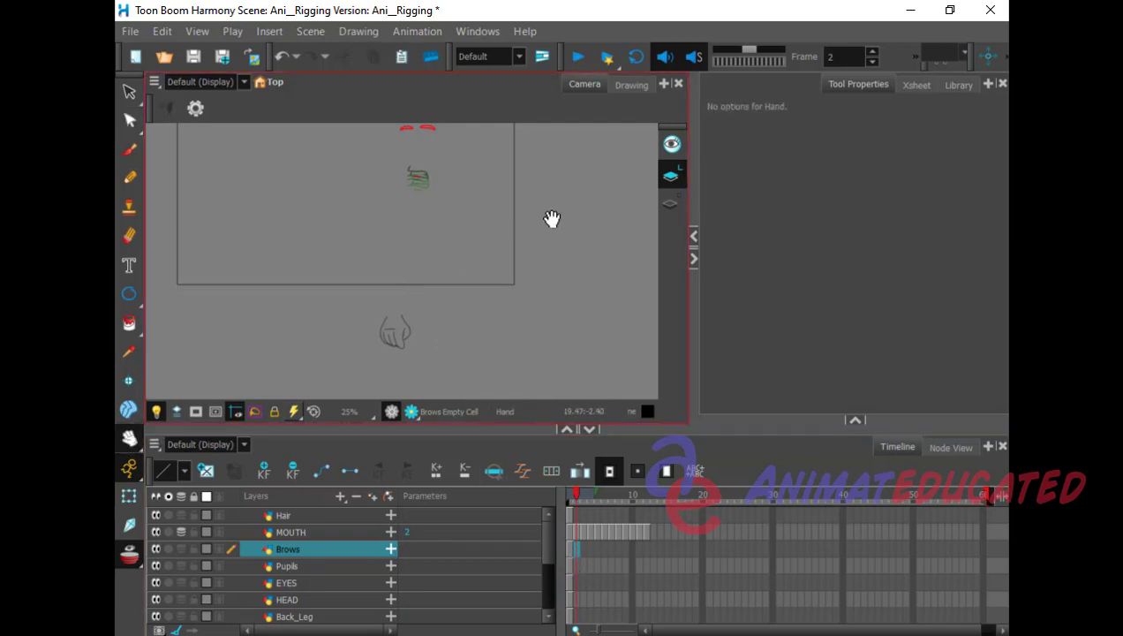
{"action": "left_click_drag", "start_coordinate": [552, 219], "coordinate": [592, 368]}
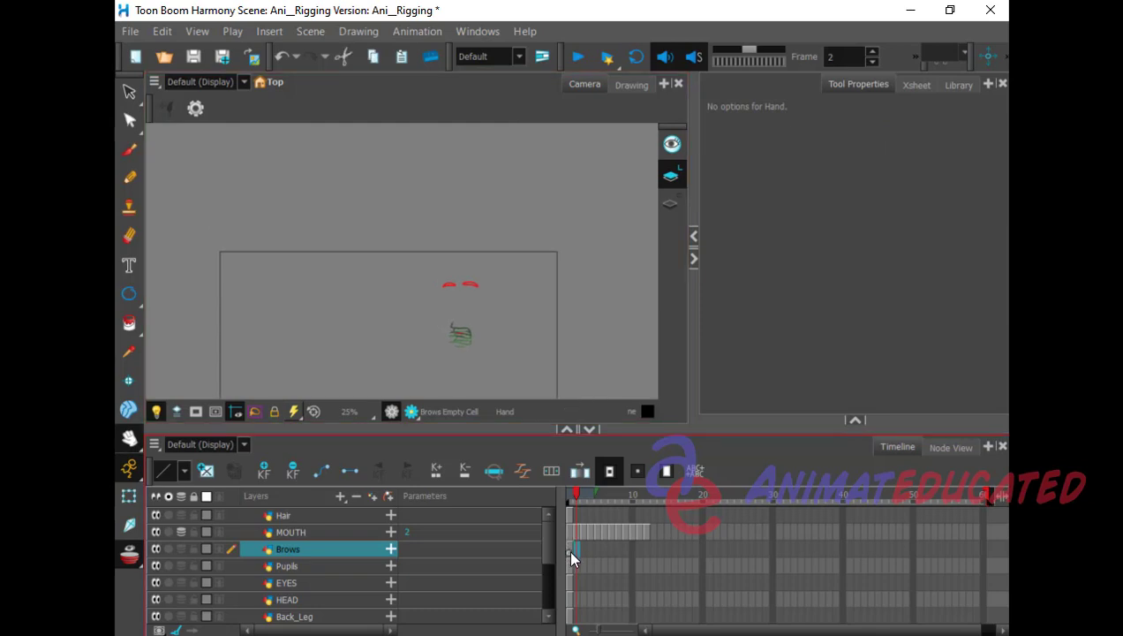
{"action": "left_click", "coordinate": [569, 549]}
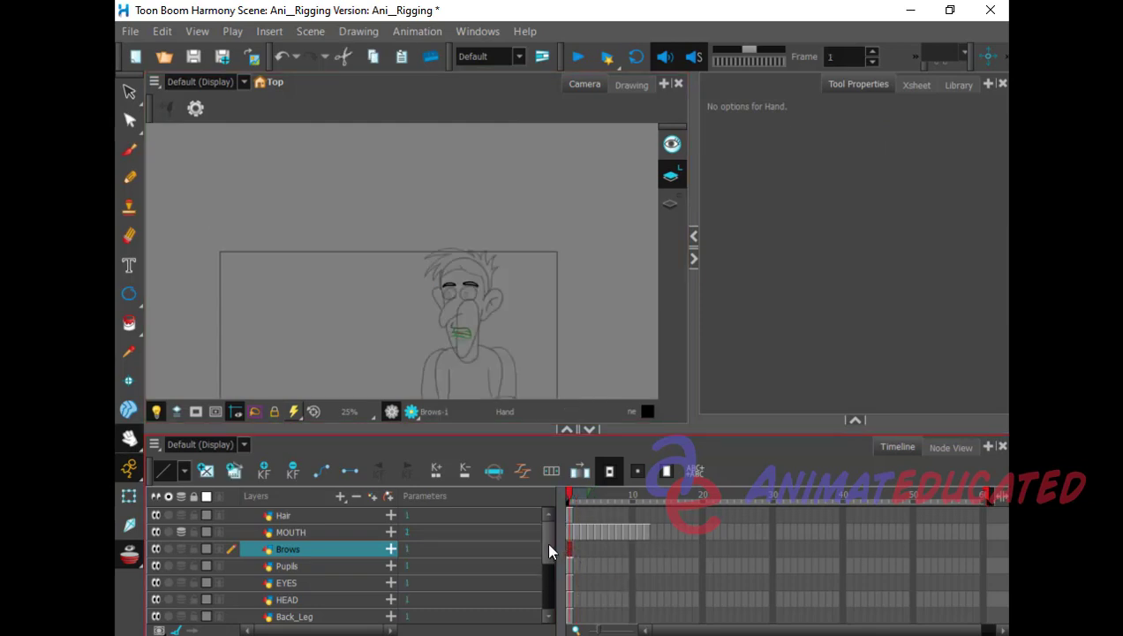
Step: Extend the exposure of the HEAD drawing from frame 1 through frame 10
{"action": "mouse_move", "coordinate": [545, 540]}
{"action": "left_mouse_down"}
{"action": "mouse_move", "coordinate": [548, 598]}
{"action": "mouse_move", "coordinate": [543, 564]}
{"action": "mouse_move", "coordinate": [557, 544]}
{"action": "left_mouse_up"}
{"action": "left_click", "coordinate": [570, 560]}
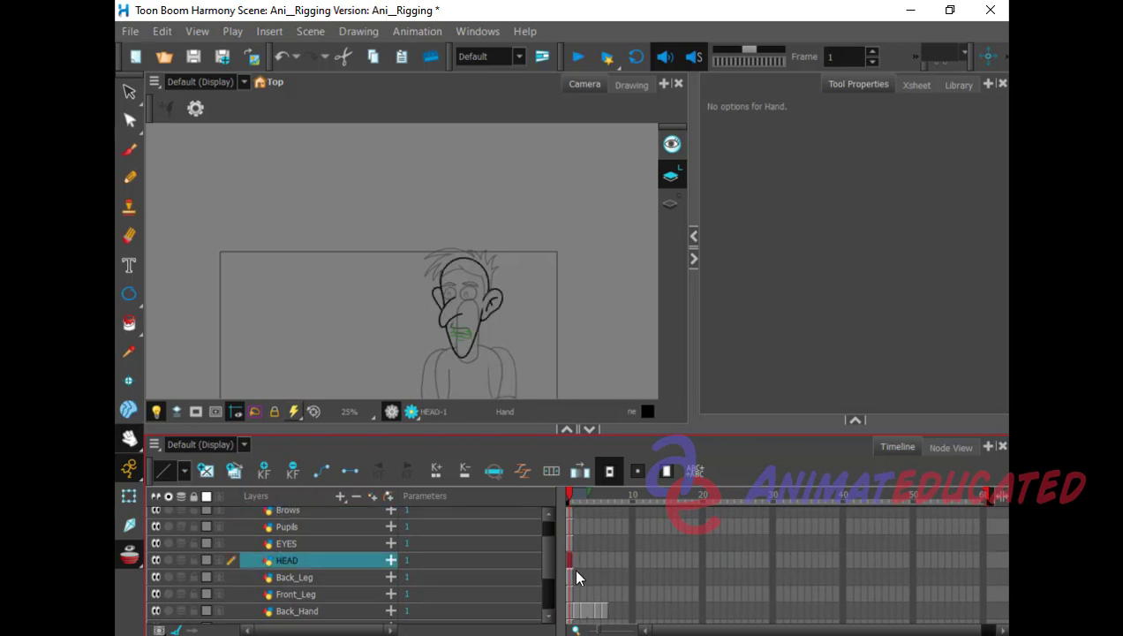
{"action": "key", "text": "plus"}
{"action": "key", "text": "plus"}
{"action": "key", "text": "plus"}
{"action": "key", "text": "plus"}
{"action": "key", "text": "plus"}
{"action": "right_click", "coordinate": [545, 565]}
Step: Examine frame 2 of the EYES and Brows layers and the first-frame drawings of Pupils and EYES
{"action": "left_click", "coordinate": [579, 537]}
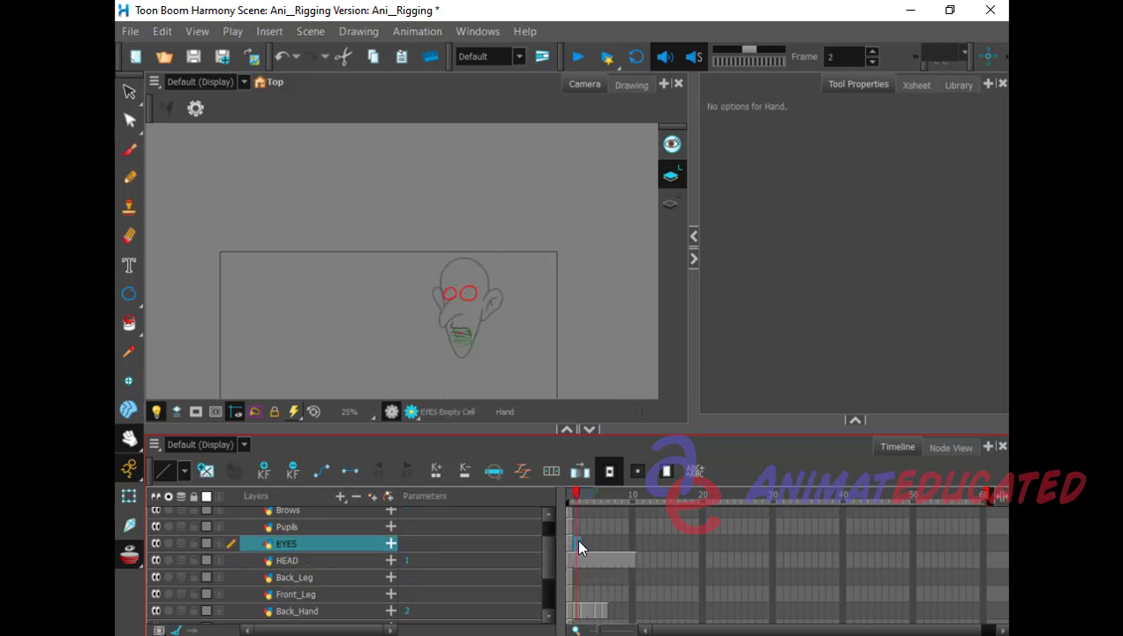
{"action": "scroll", "coordinate": [542, 543], "scroll_direction": "up", "scroll_amount": 2}
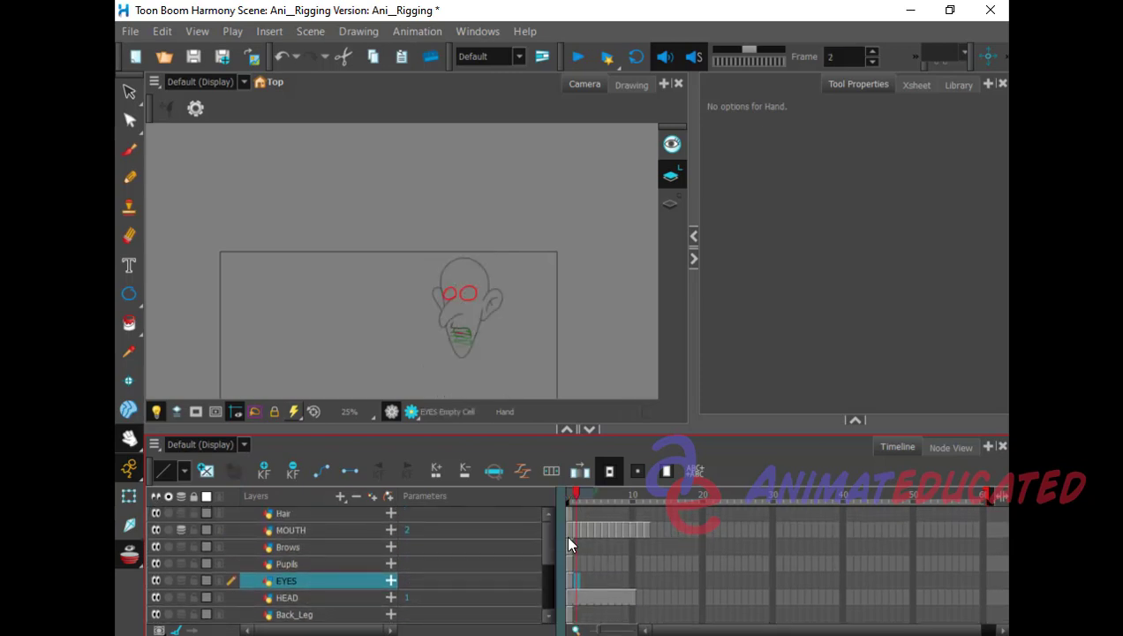
{"action": "left_click", "coordinate": [574, 546]}
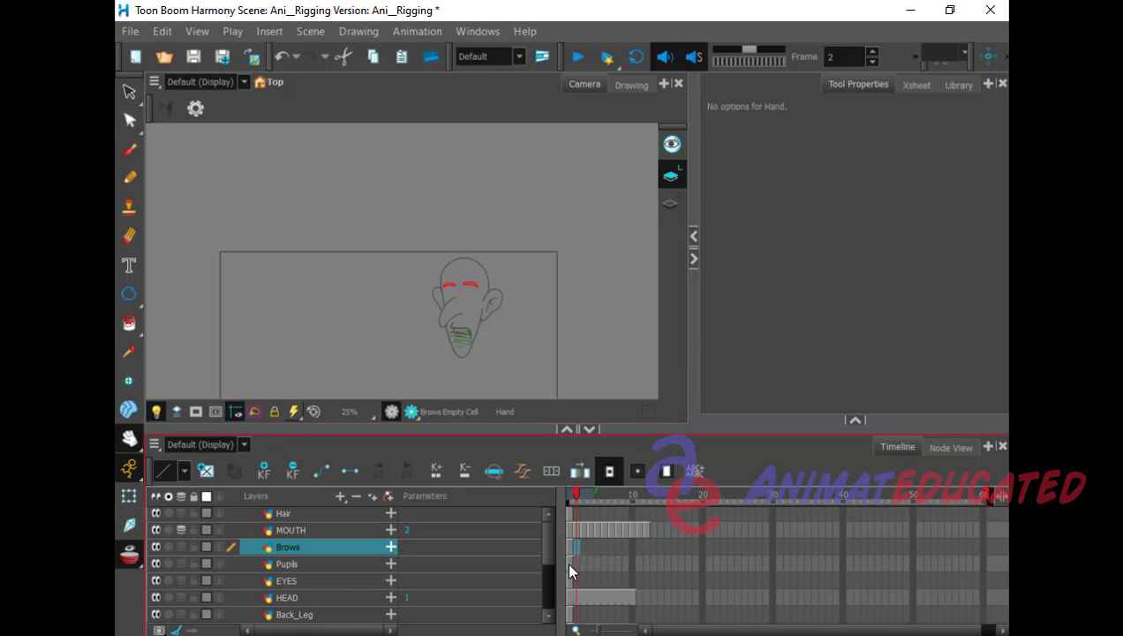
{"action": "left_click", "coordinate": [569, 565]}
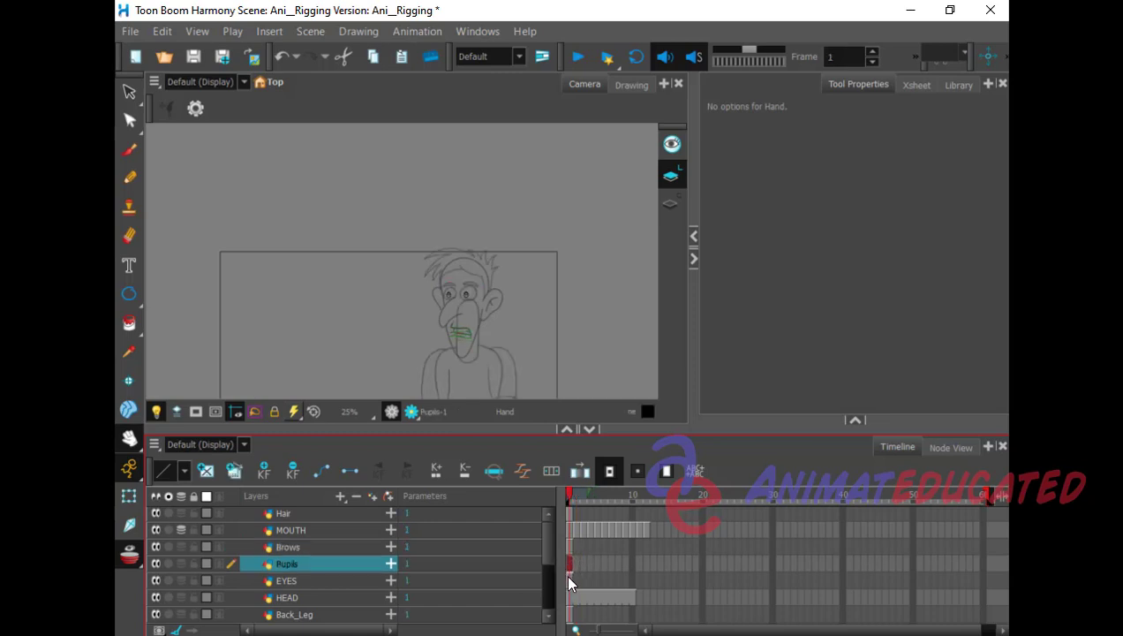
{"action": "left_click", "coordinate": [569, 581]}
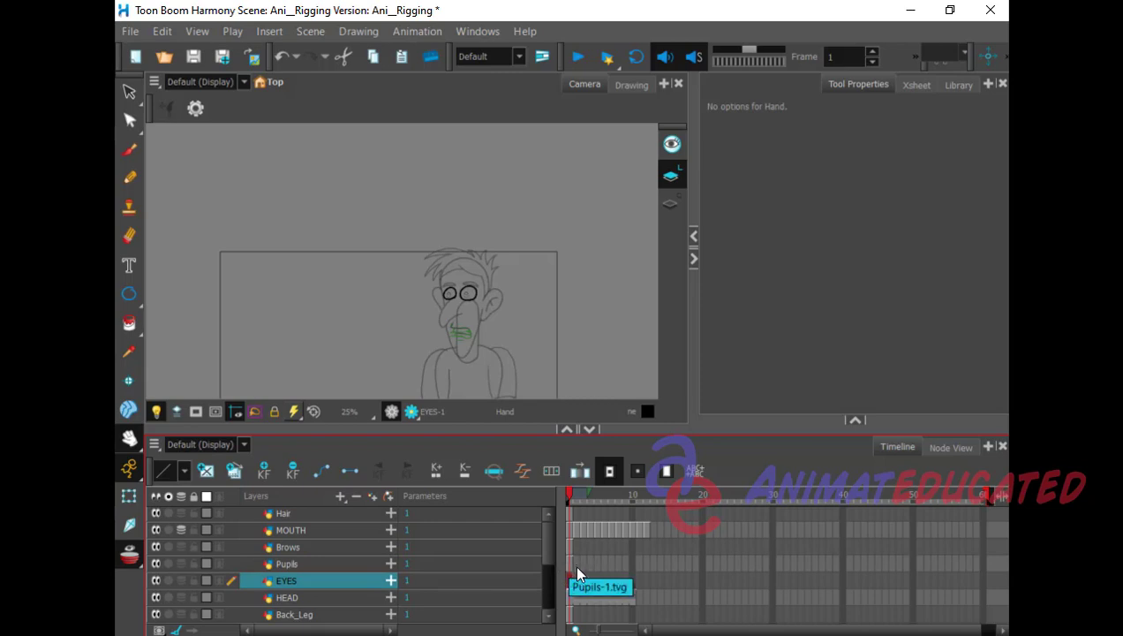
Step: Examine the face close up, comparing frames 1 and 2 of the Pupils and EYES layers
{"action": "left_click", "coordinate": [574, 564]}
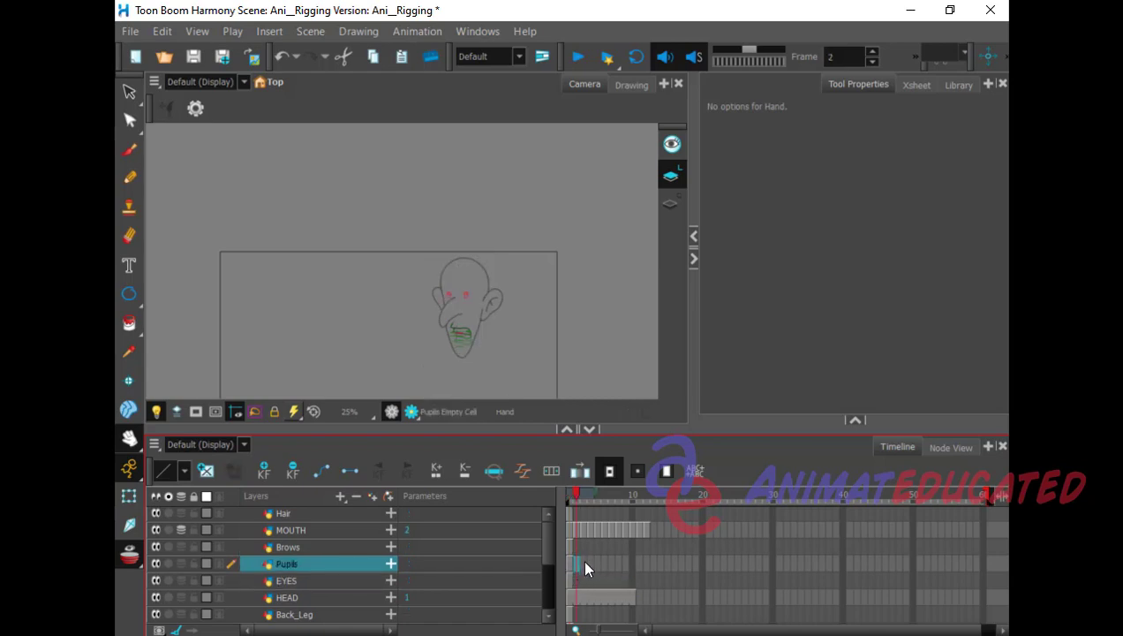
{"action": "left_click", "coordinate": [131, 439]}
{"action": "mouse_move", "coordinate": [481, 316]}
{"action": "left_mouse_down"}
{"action": "mouse_move", "coordinate": [502, 338]}
{"action": "mouse_move", "coordinate": [500, 326]}
{"action": "left_mouse_up"}
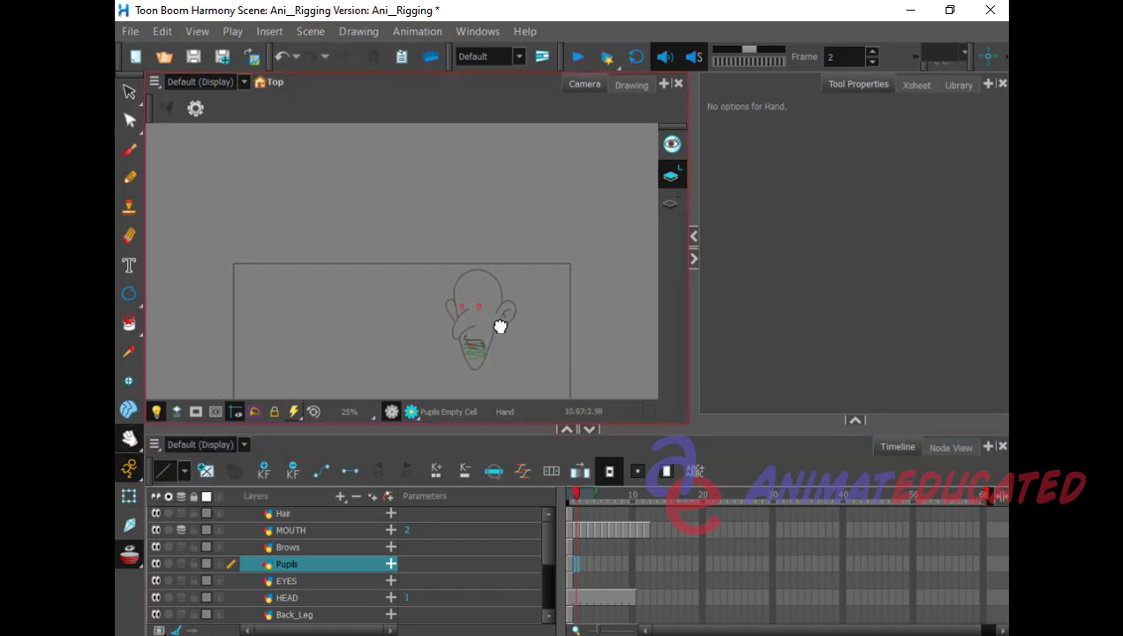
{"action": "left_click_drag", "start_coordinate": [129, 438], "coordinate": [240, 426]}
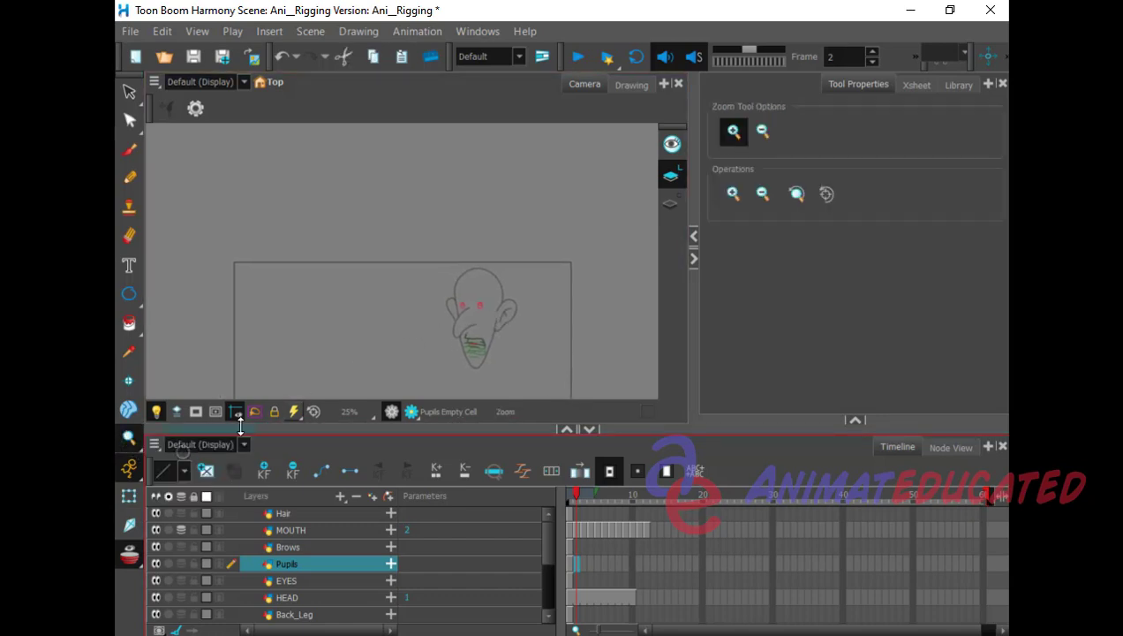
{"action": "left_click", "coordinate": [507, 312]}
{"action": "left_click", "coordinate": [507, 312]}
{"action": "left_click", "coordinate": [507, 312]}
{"action": "left_click", "coordinate": [508, 313]}
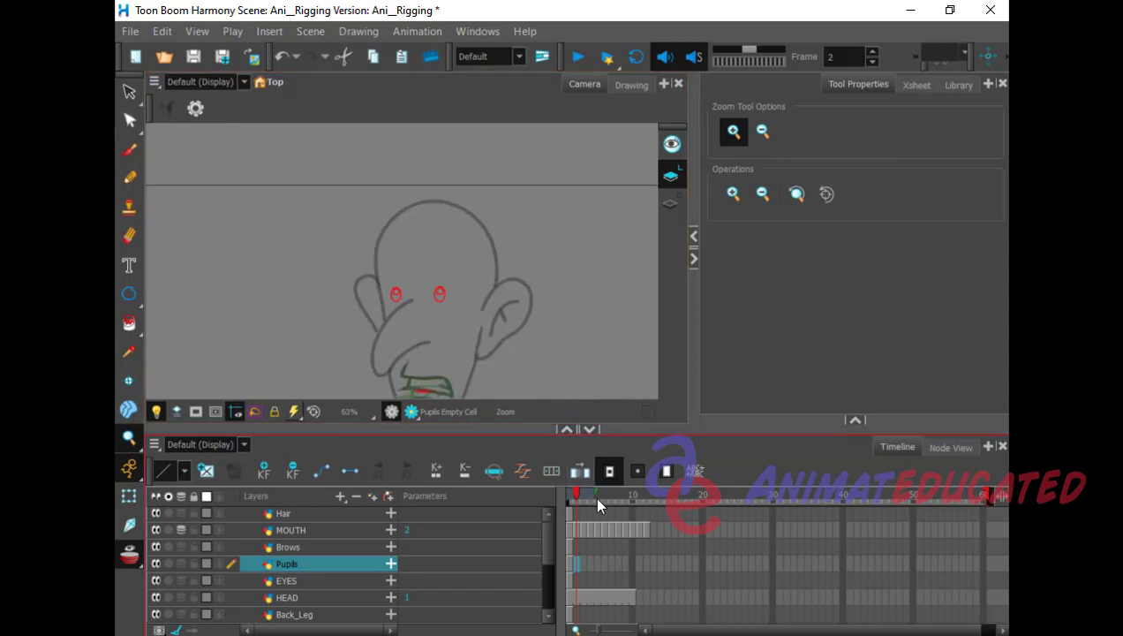
{"action": "left_click", "coordinate": [570, 565]}
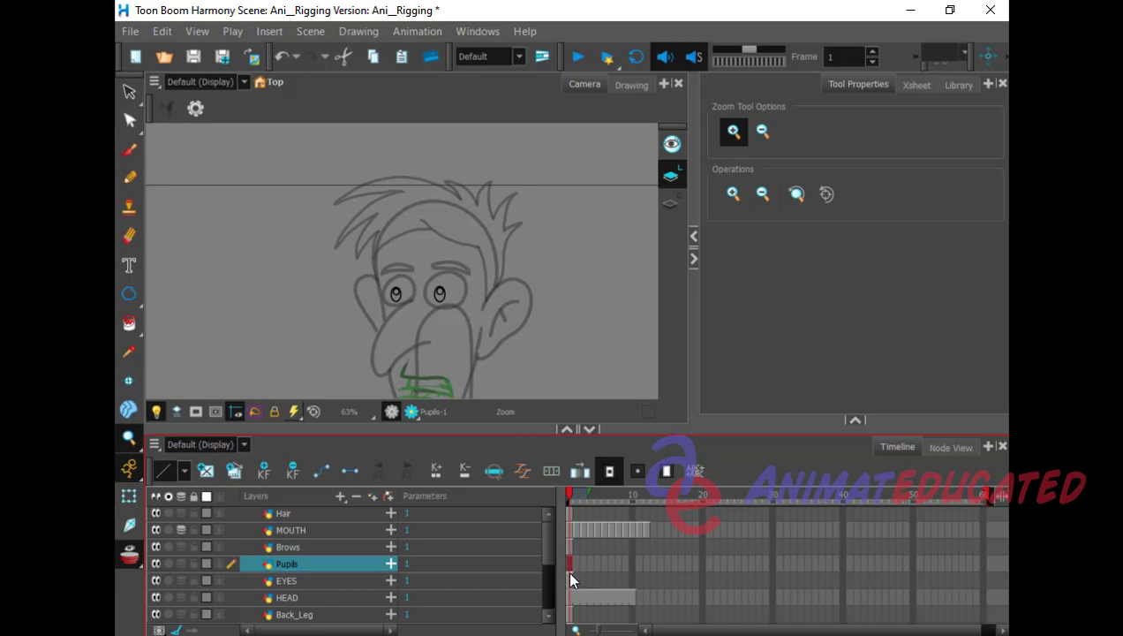
{"action": "left_click", "coordinate": [569, 581]}
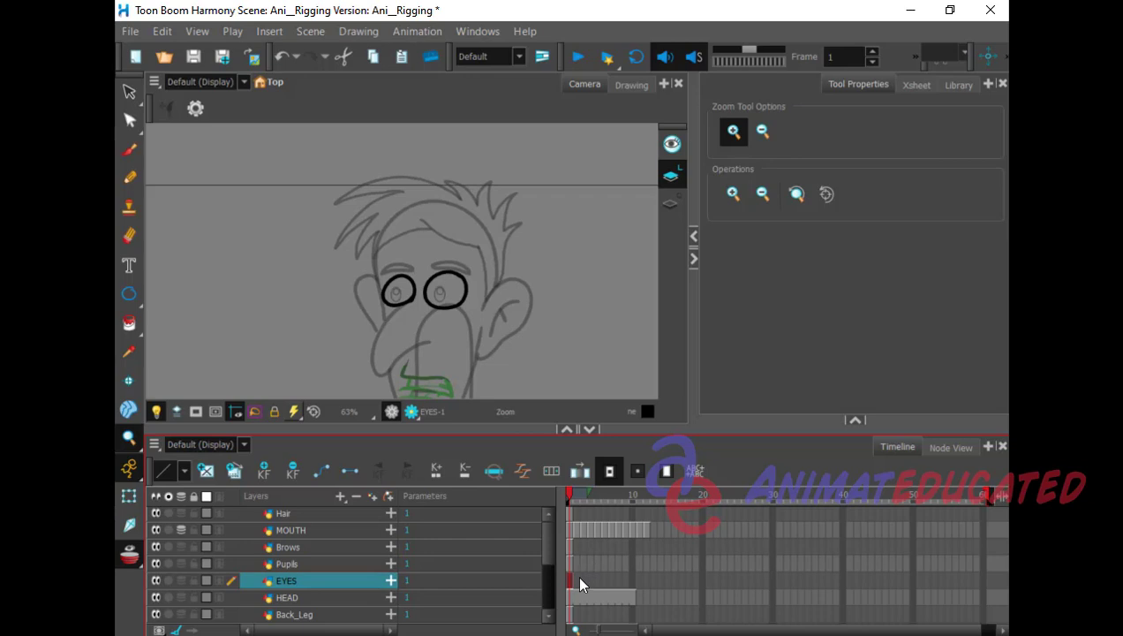
{"action": "left_click", "coordinate": [577, 581]}
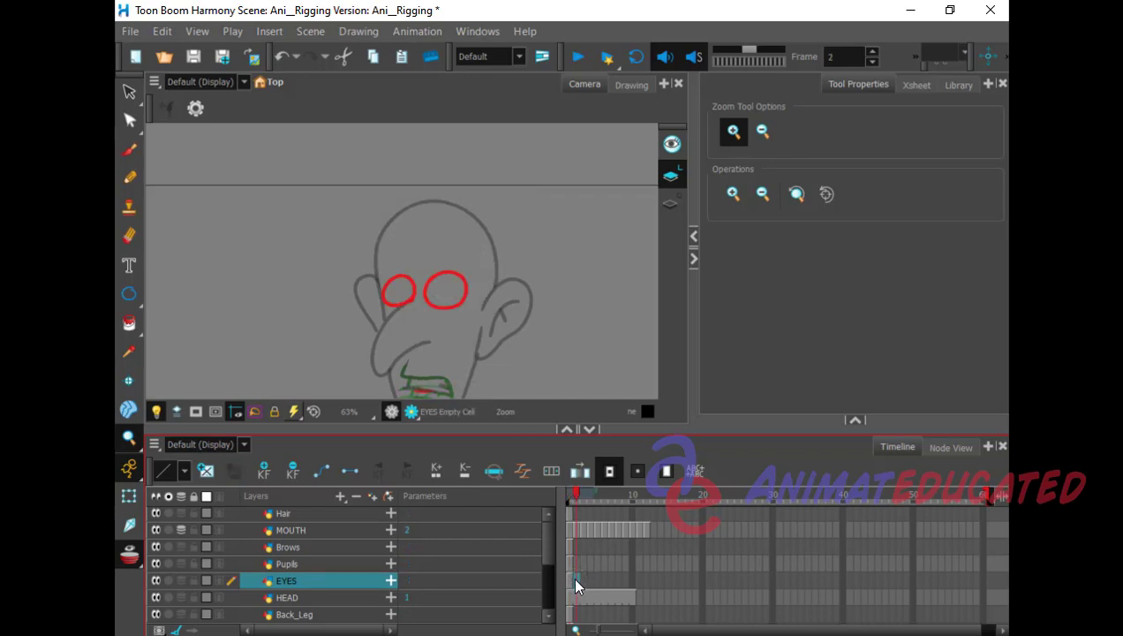
Step: Copy both eye outlines from frame 1 of the EYES layer into frame 2 and compare the two frames
{"action": "left_click", "coordinate": [569, 583]}
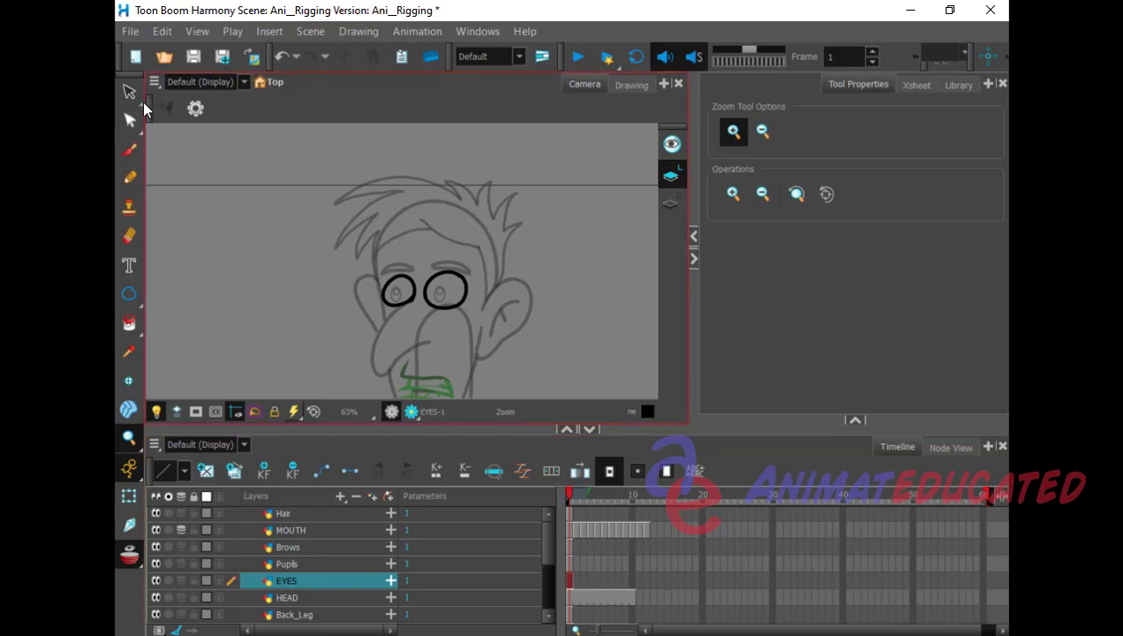
{"action": "left_click", "coordinate": [129, 91]}
{"action": "mouse_move", "coordinate": [457, 234]}
{"action": "left_mouse_down"}
{"action": "mouse_move", "coordinate": [504, 257]}
{"action": "mouse_move", "coordinate": [439, 228]}
{"action": "left_mouse_up"}
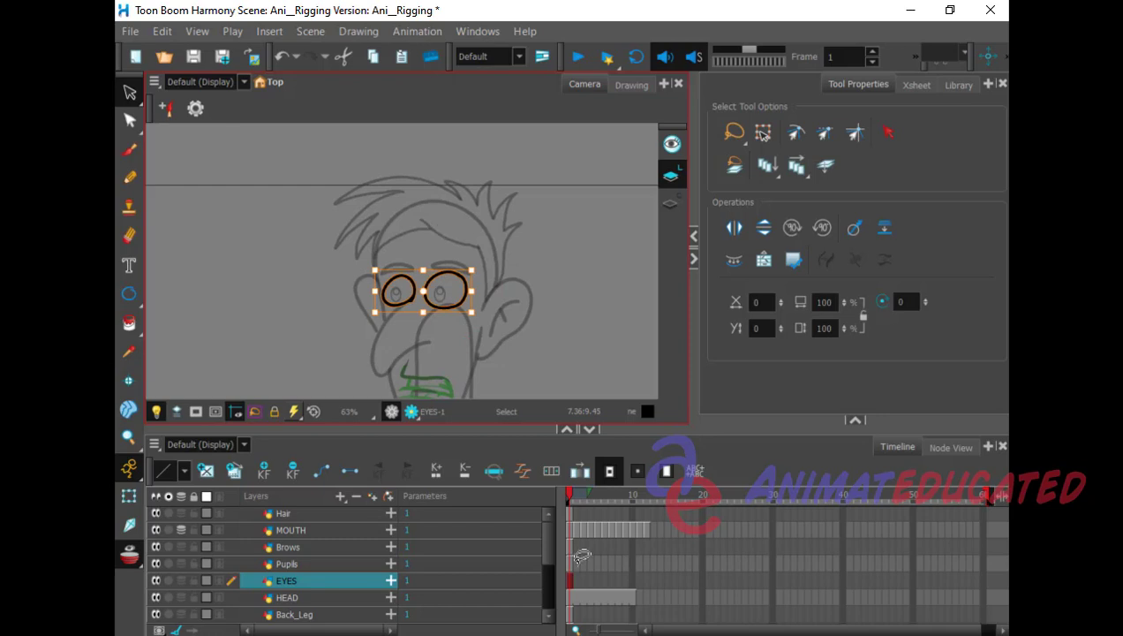
{"action": "left_click", "coordinate": [576, 580]}
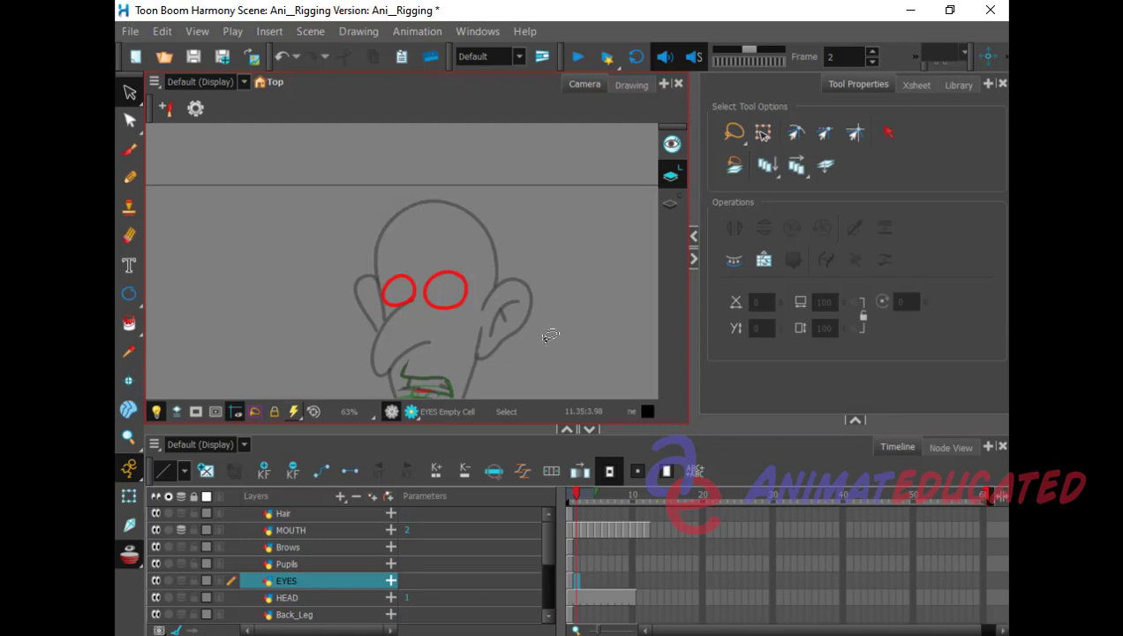
{"action": "key", "text": "ctrl+v"}
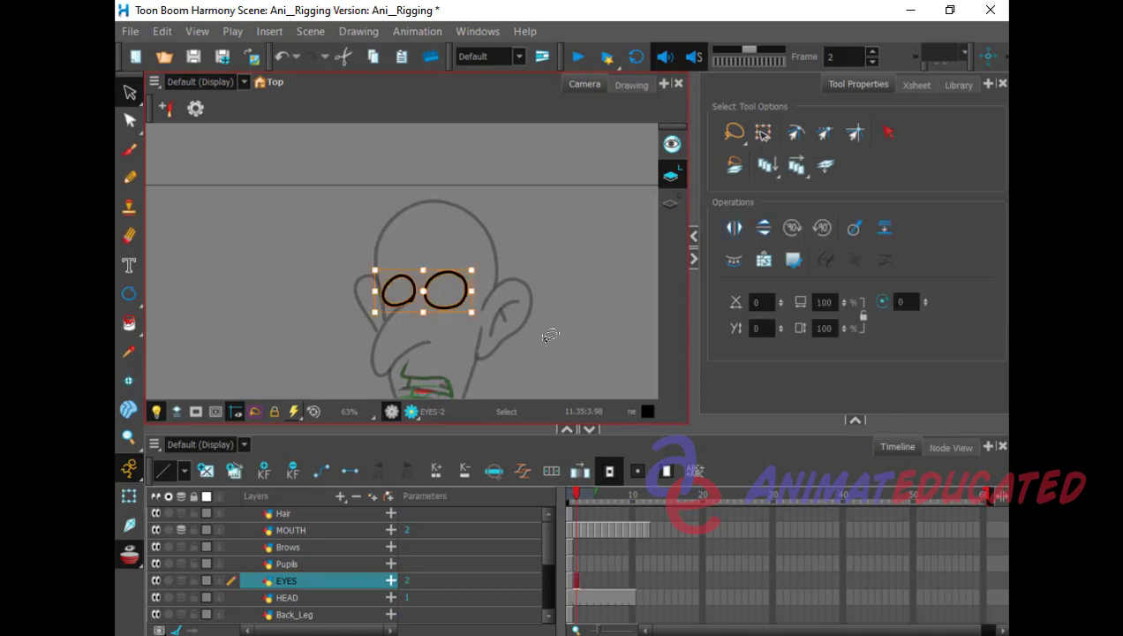
{"action": "left_click", "coordinate": [575, 581]}
{"action": "left_click", "coordinate": [570, 582]}
{"action": "left_click", "coordinate": [575, 582]}
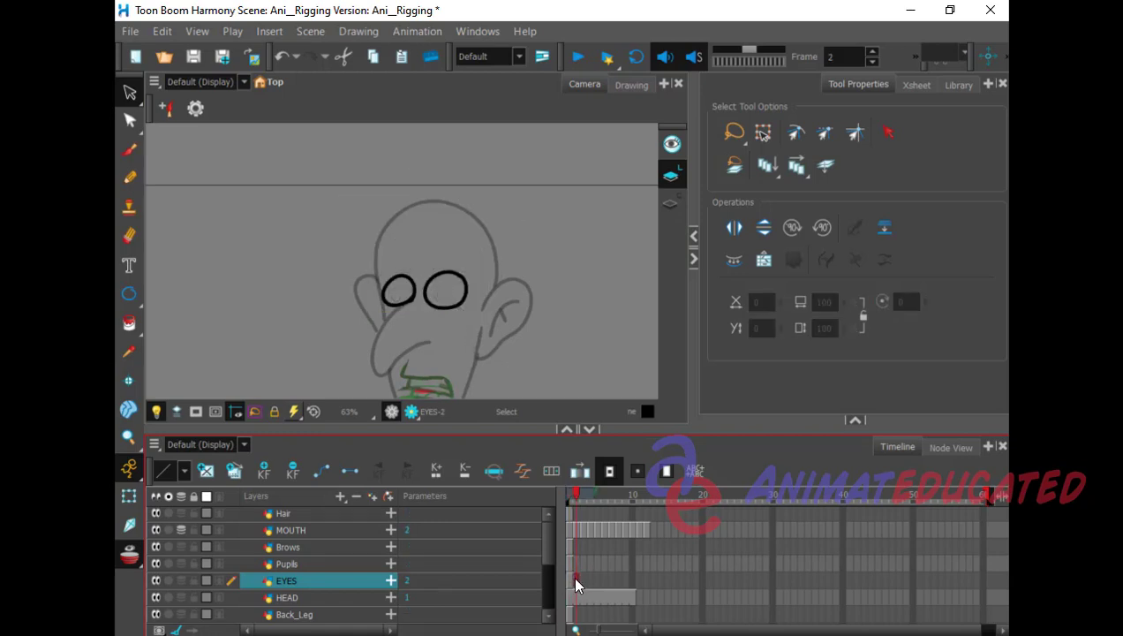
{"action": "left_click", "coordinate": [569, 585]}
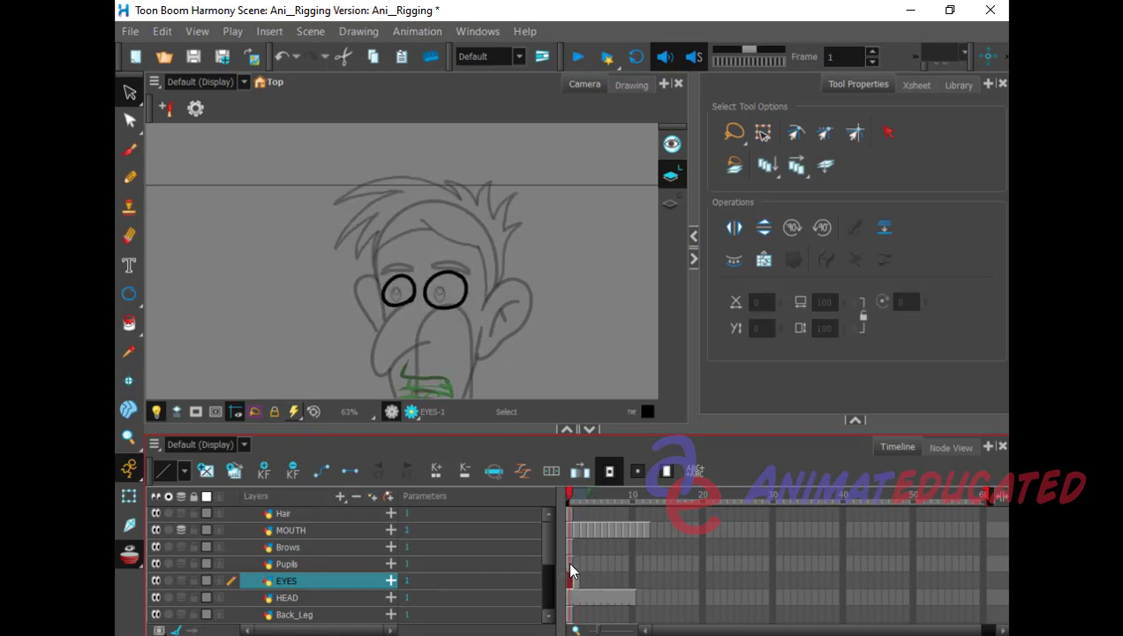
Step: Extend the exposure of the Pupils drawing from frame 1 through frame 10
{"action": "left_click", "coordinate": [570, 564]}
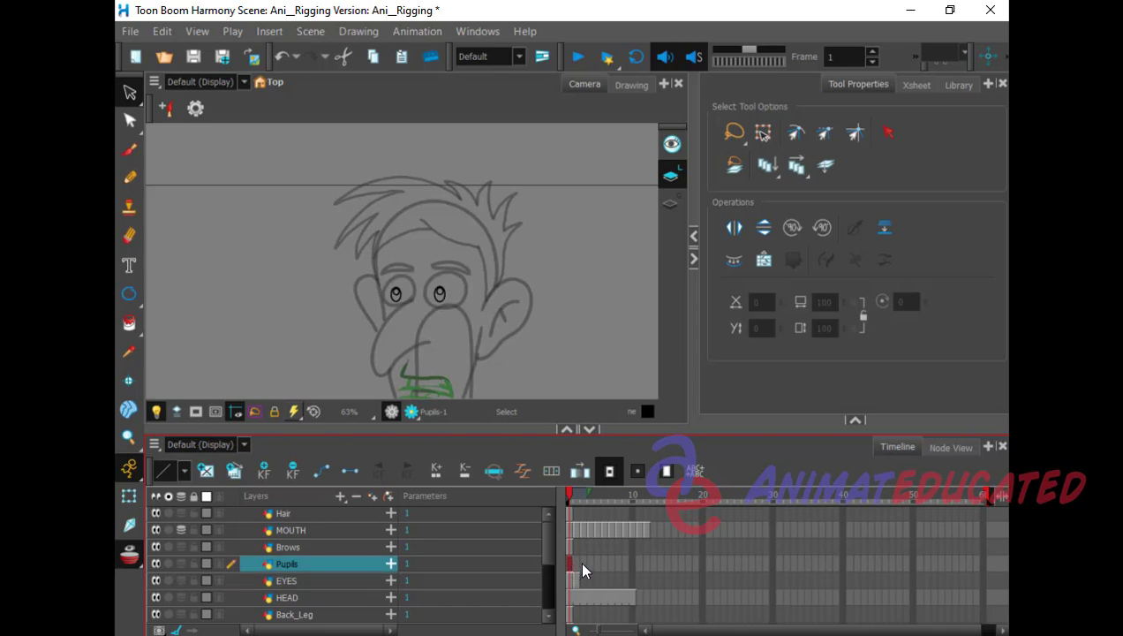
{"action": "key", "text": "plus"}
{"action": "key", "text": "plus"}
{"action": "key", "text": "plus"}
{"action": "key", "text": "plus"}
{"action": "key", "text": "plus"}
{"action": "key", "text": "plus"}
{"action": "key", "text": "plus"}
{"action": "key", "text": "plus"}
{"action": "key", "text": "plus"}
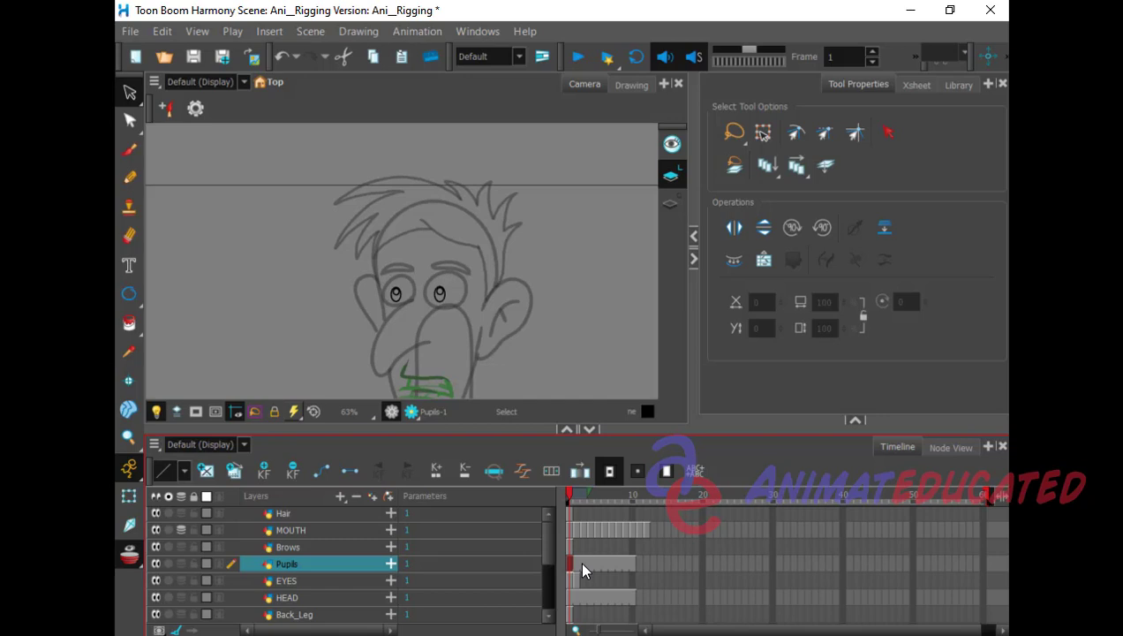
Step: Brush a curved upper eyelid line across both eyes on frame 2 of the EYES layer and compare it with frame 1
{"action": "left_click", "coordinate": [571, 580]}
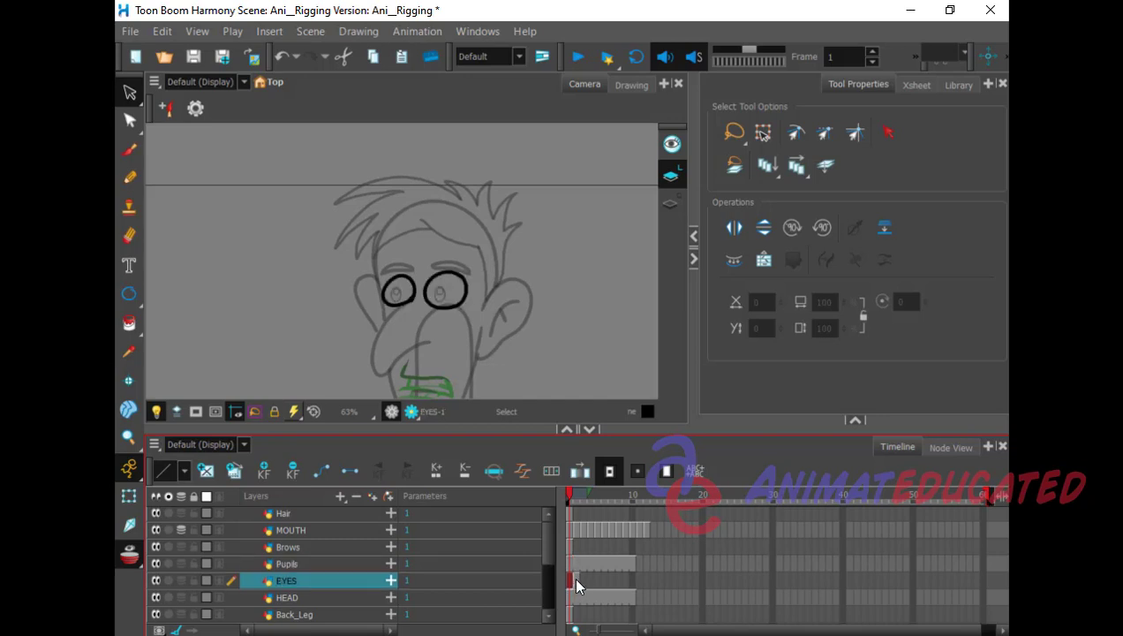
{"action": "left_click", "coordinate": [579, 580]}
{"action": "left_click", "coordinate": [572, 583]}
{"action": "left_click", "coordinate": [582, 583]}
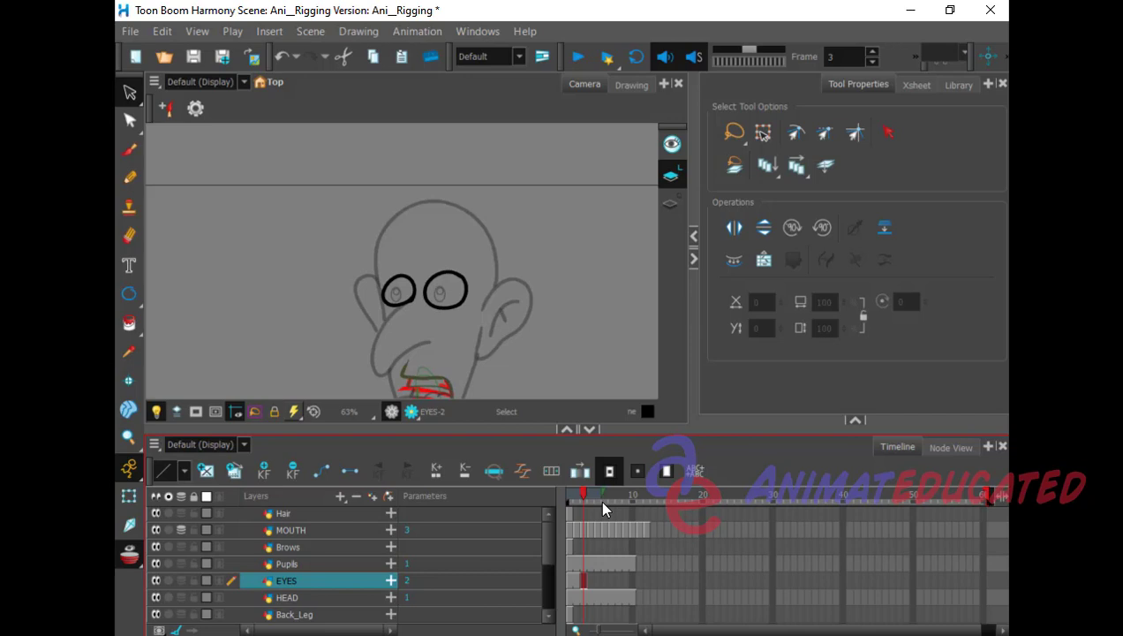
{"action": "left_click", "coordinate": [570, 583]}
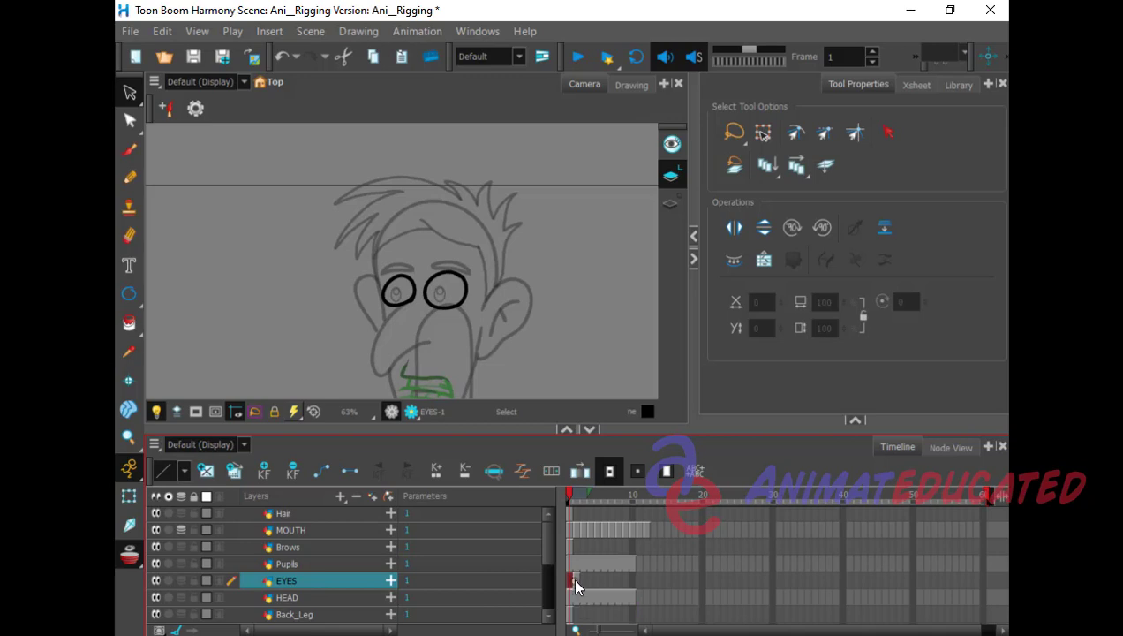
{"action": "left_click", "coordinate": [579, 583]}
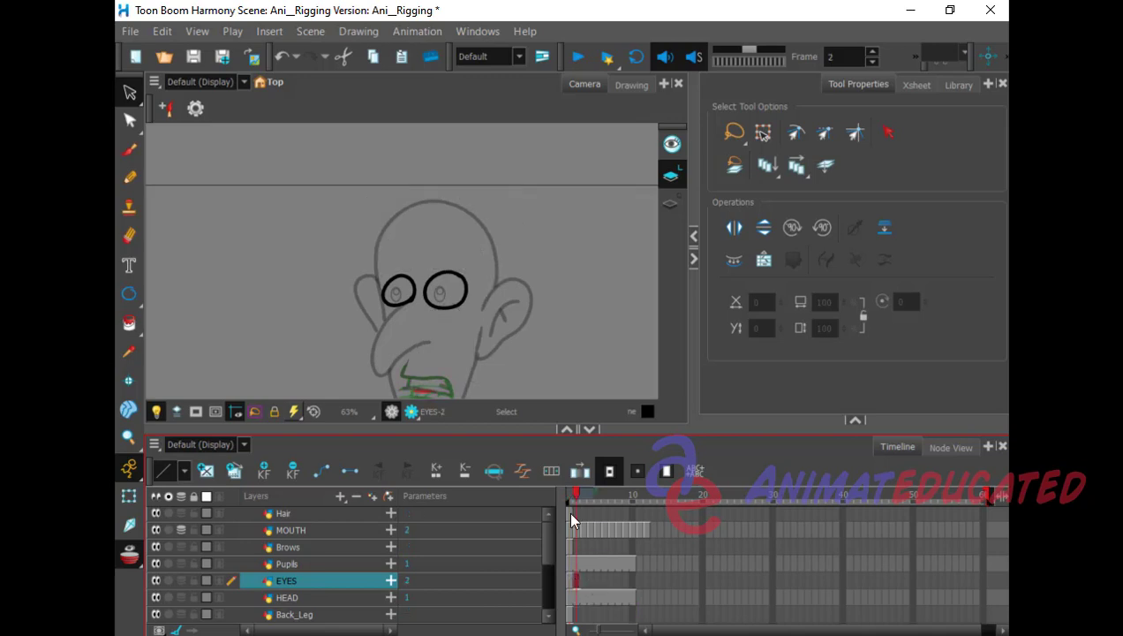
{"action": "left_click", "coordinate": [129, 150]}
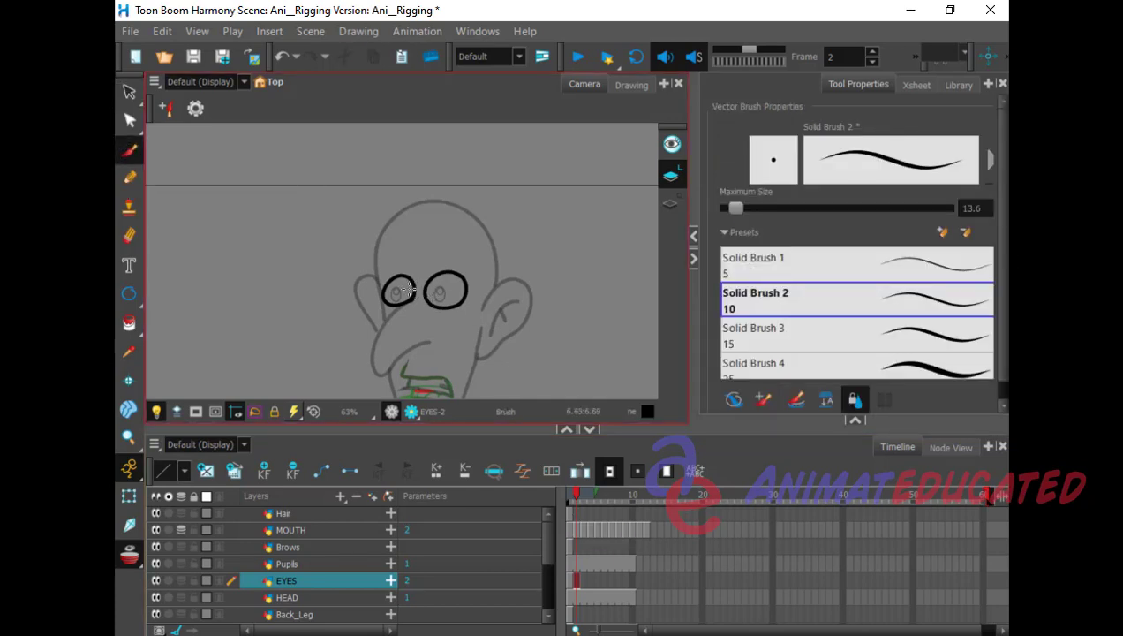
{"action": "mouse_move", "coordinate": [412, 290]}
{"action": "left_mouse_down"}
{"action": "mouse_move", "coordinate": [381, 297]}
{"action": "mouse_move", "coordinate": [469, 283]}
{"action": "left_mouse_up"}
{"action": "left_click", "coordinate": [569, 581]}
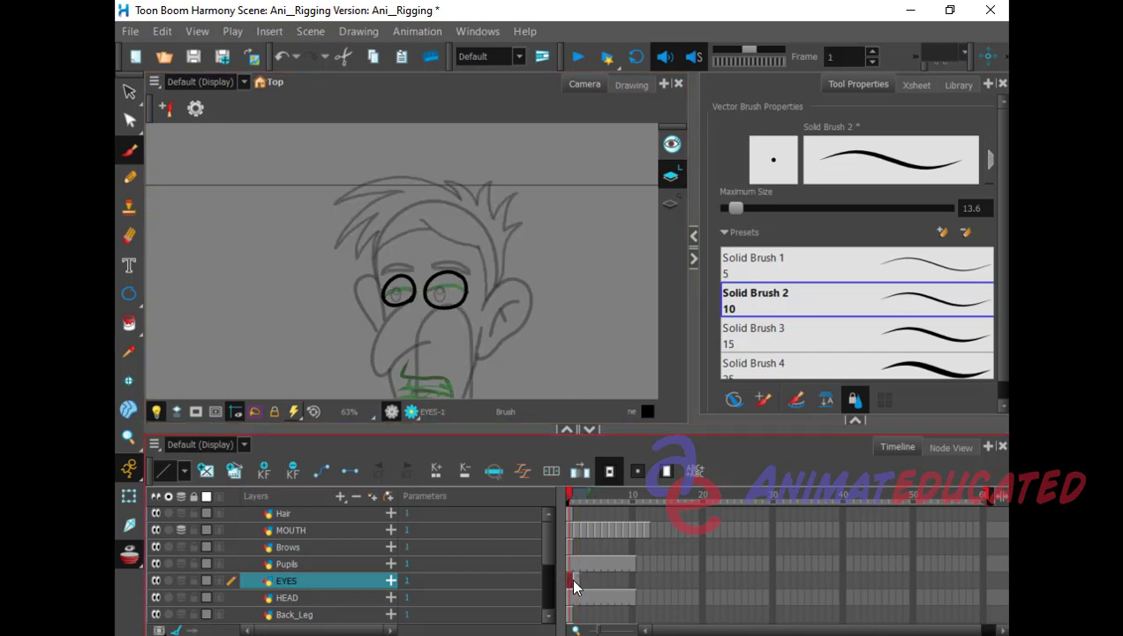
{"action": "left_click", "coordinate": [575, 580]}
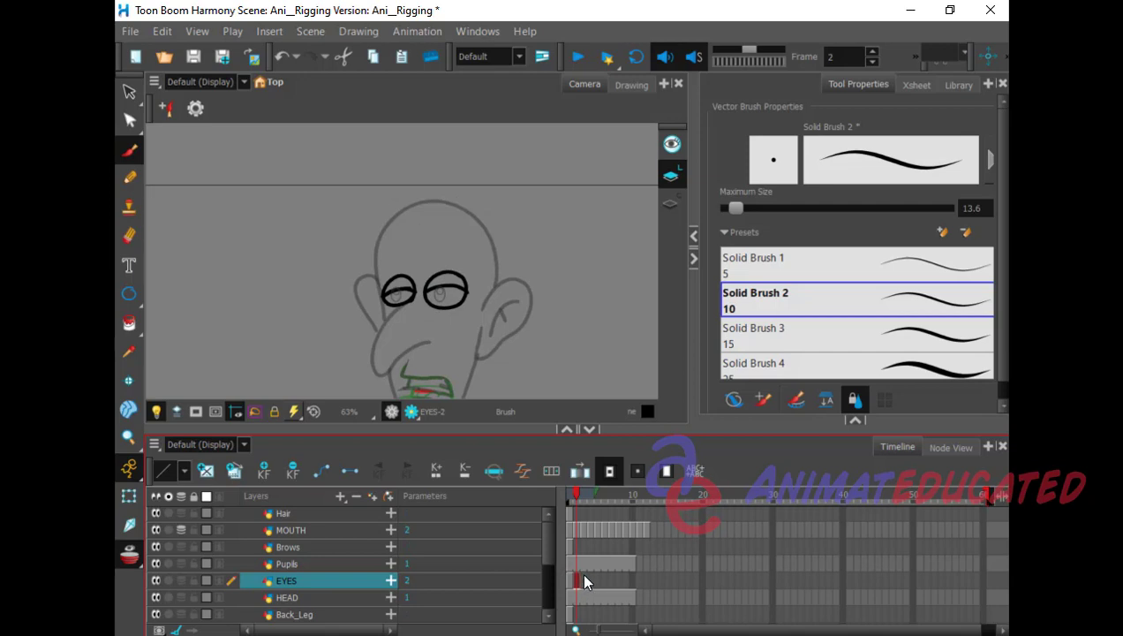
{"action": "left_click", "coordinate": [571, 585]}
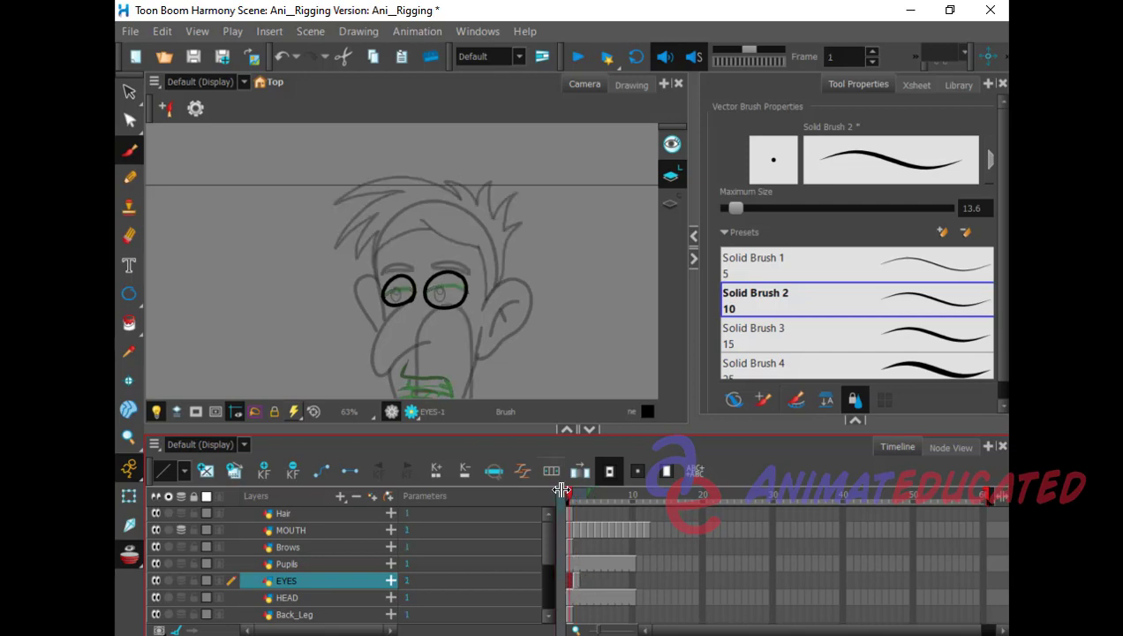
Step: Paste the eye outlines into frame 3 of the EYES layer and brush a low eyelid line across the larger eye
{"action": "left_click", "coordinate": [583, 587]}
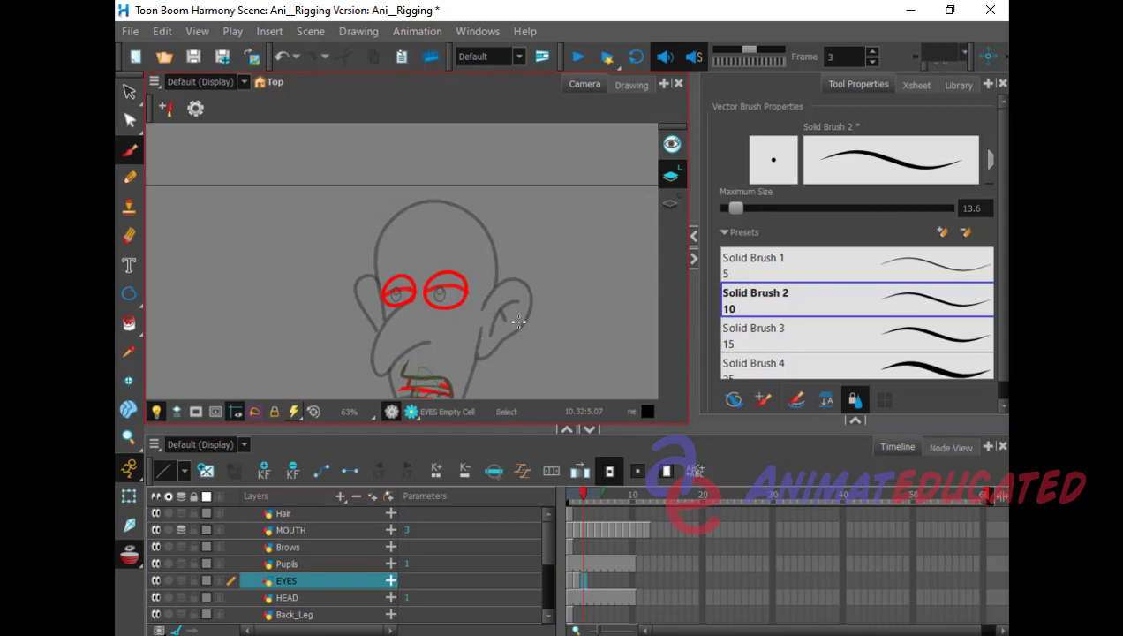
{"action": "key", "text": "ctrl+v"}
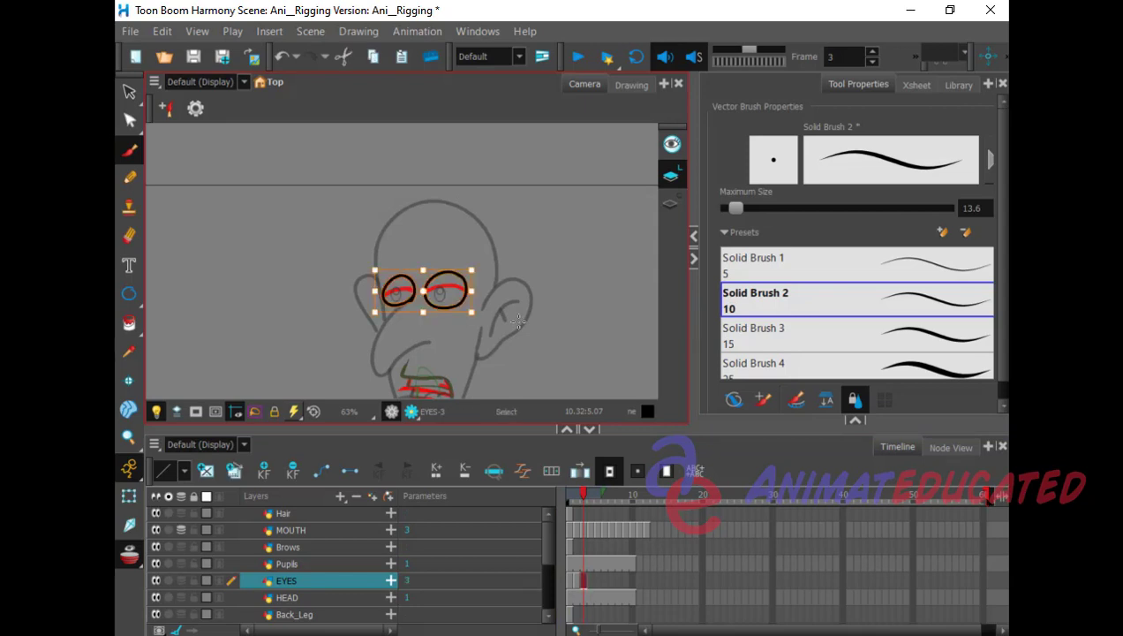
{"action": "left_click", "coordinate": [533, 303]}
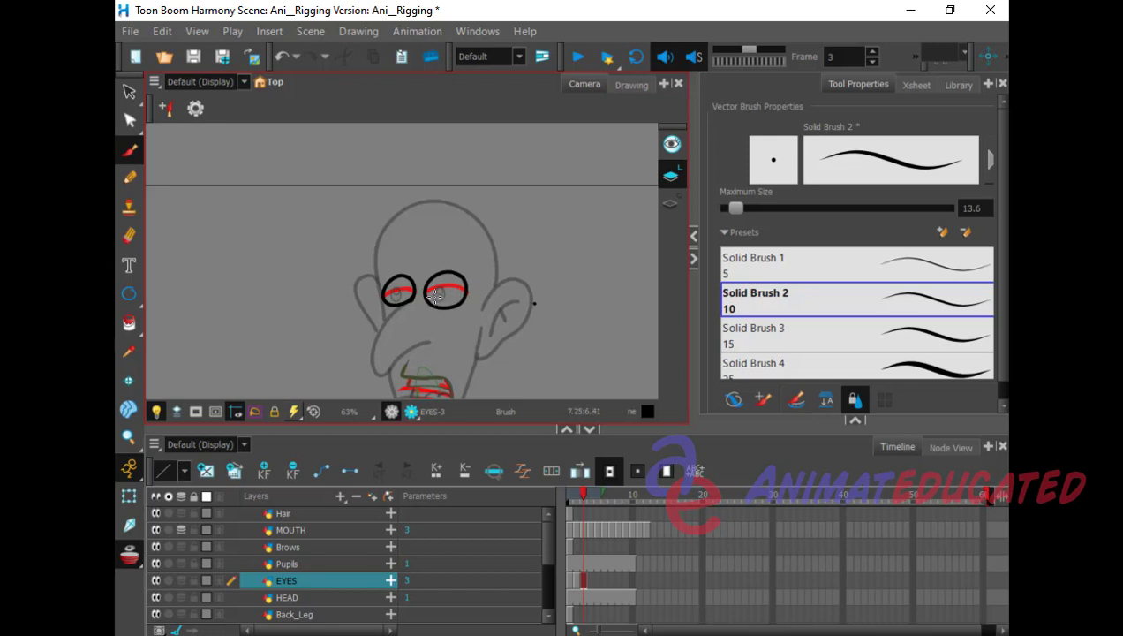
{"action": "left_click_drag", "start_coordinate": [424, 301], "coordinate": [467, 299]}
Step: Sketch two example eyes beside the head, numbered 1 and 2: one half-open with a pupil, one closed with a low lid line
{"action": "mouse_move", "coordinate": [577, 267]}
{"action": "left_mouse_down"}
{"action": "mouse_move", "coordinate": [561, 303]}
{"action": "mouse_move", "coordinate": [605, 297]}
{"action": "mouse_move", "coordinate": [566, 272]}
{"action": "left_mouse_up"}
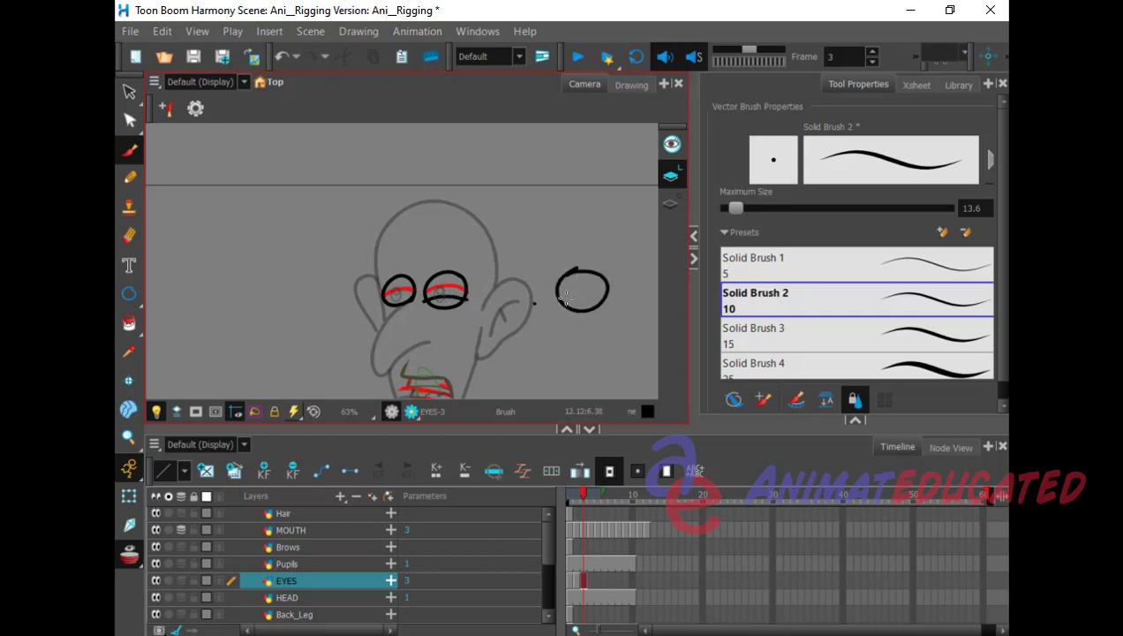
{"action": "mouse_move", "coordinate": [556, 298]}
{"action": "left_mouse_down"}
{"action": "mouse_move", "coordinate": [609, 292]}
{"action": "mouse_move", "coordinate": [583, 303]}
{"action": "mouse_move", "coordinate": [548, 294]}
{"action": "mouse_move", "coordinate": [609, 287]}
{"action": "left_mouse_up"}
{"action": "mouse_move", "coordinate": [578, 214]}
{"action": "left_mouse_down"}
{"action": "mouse_move", "coordinate": [621, 239]}
{"action": "mouse_move", "coordinate": [569, 216]}
{"action": "mouse_move", "coordinate": [588, 235]}
{"action": "mouse_move", "coordinate": [621, 238]}
{"action": "mouse_move", "coordinate": [554, 239]}
{"action": "left_mouse_up"}
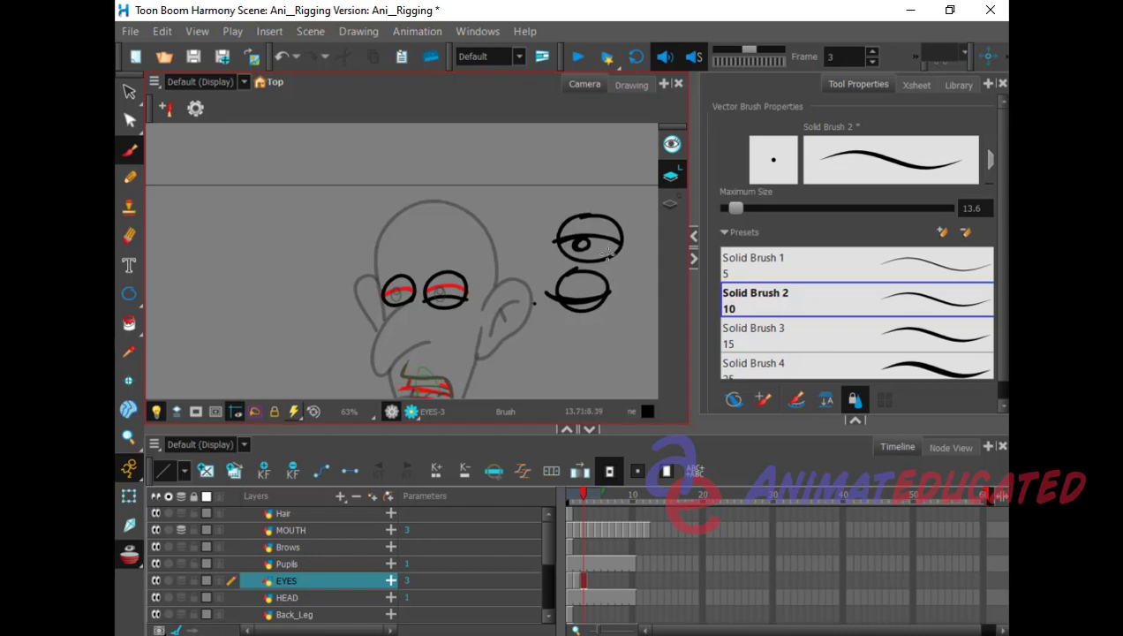
{"action": "mouse_move", "coordinate": [542, 214]}
{"action": "left_mouse_down"}
{"action": "mouse_move", "coordinate": [536, 276]}
{"action": "mouse_move", "coordinate": [545, 280]}
{"action": "left_mouse_up"}
{"action": "left_click_drag", "start_coordinate": [563, 251], "coordinate": [620, 249]}
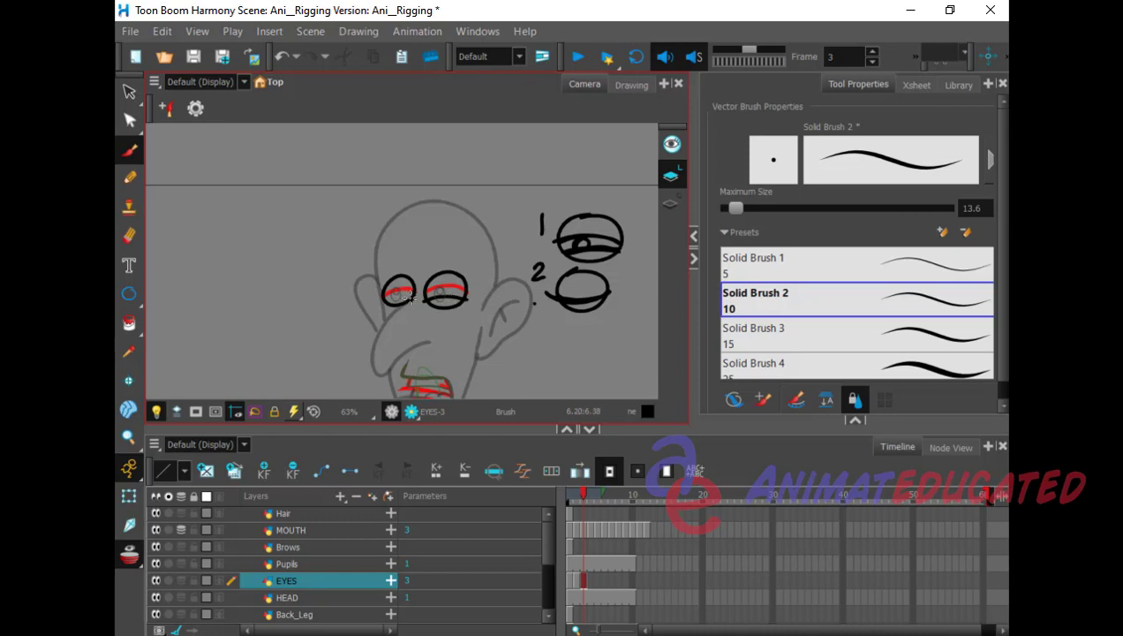
Step: Brush the low eyelid line across the smaller eye on frame 3 and compare frames 1 to 3 of the EYES layer
{"action": "left_click_drag", "start_coordinate": [413, 298], "coordinate": [385, 298]}
{"action": "left_click", "coordinate": [579, 582]}
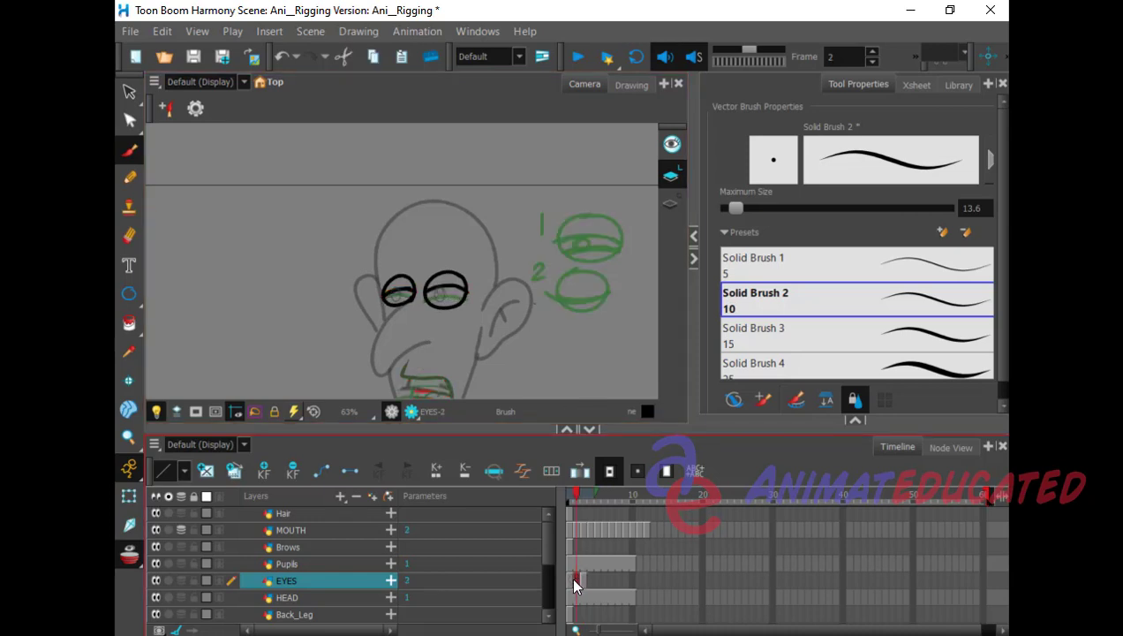
{"action": "left_click", "coordinate": [572, 583]}
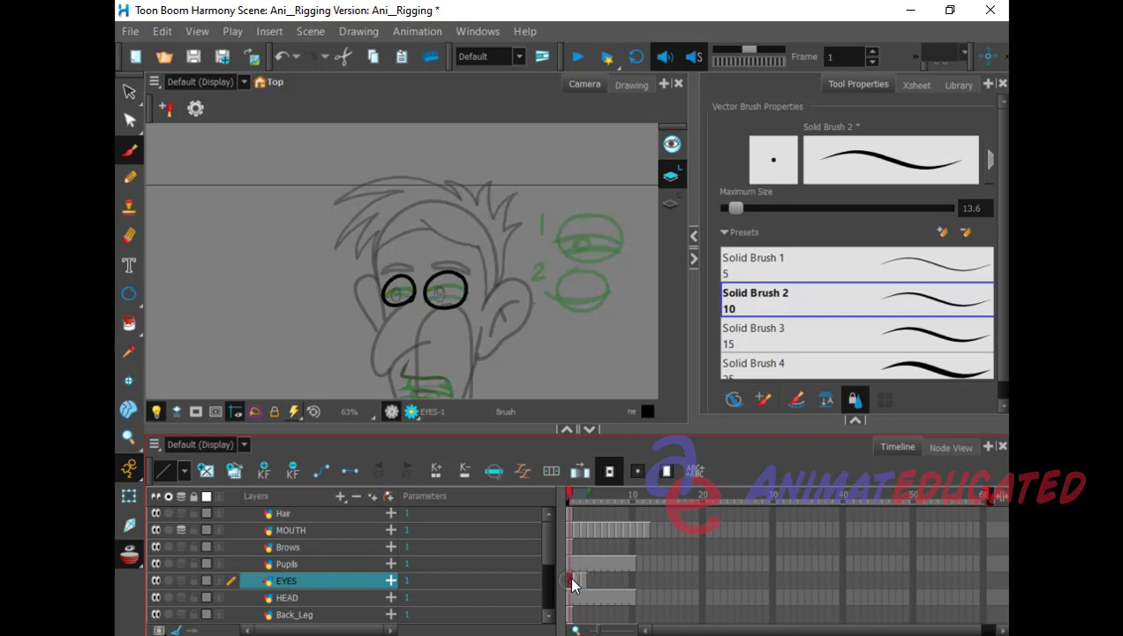
{"action": "left_click", "coordinate": [577, 583]}
{"action": "left_click", "coordinate": [582, 583]}
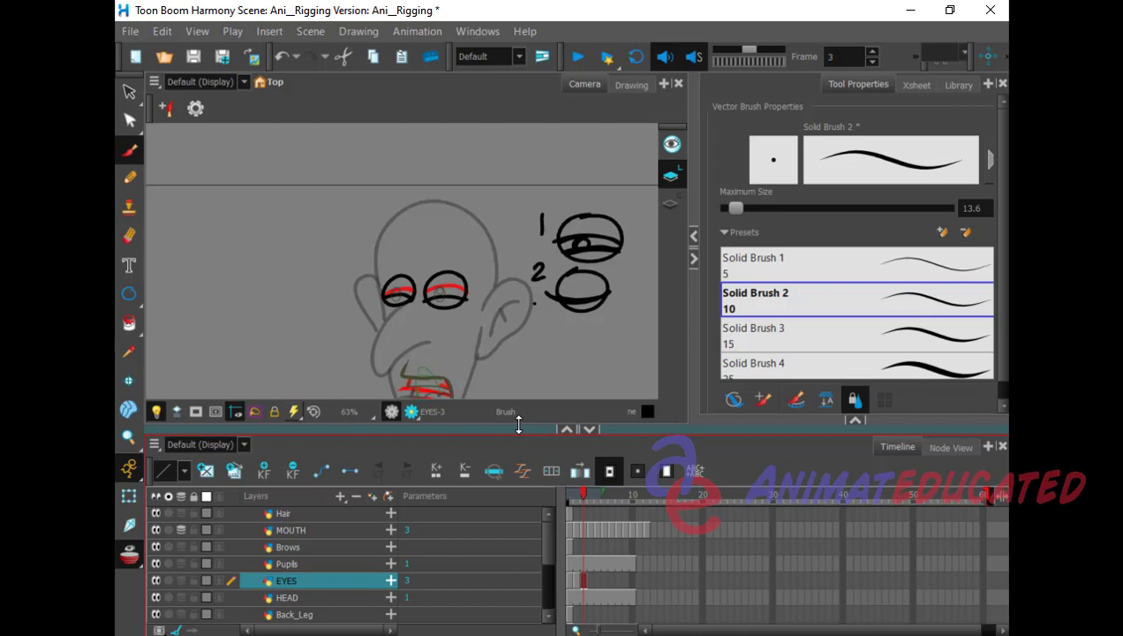
Step: Delete the pupils from frame 3 of the Pupils layer and check frame 2 of the EYES layer
{"action": "left_click", "coordinate": [583, 566]}
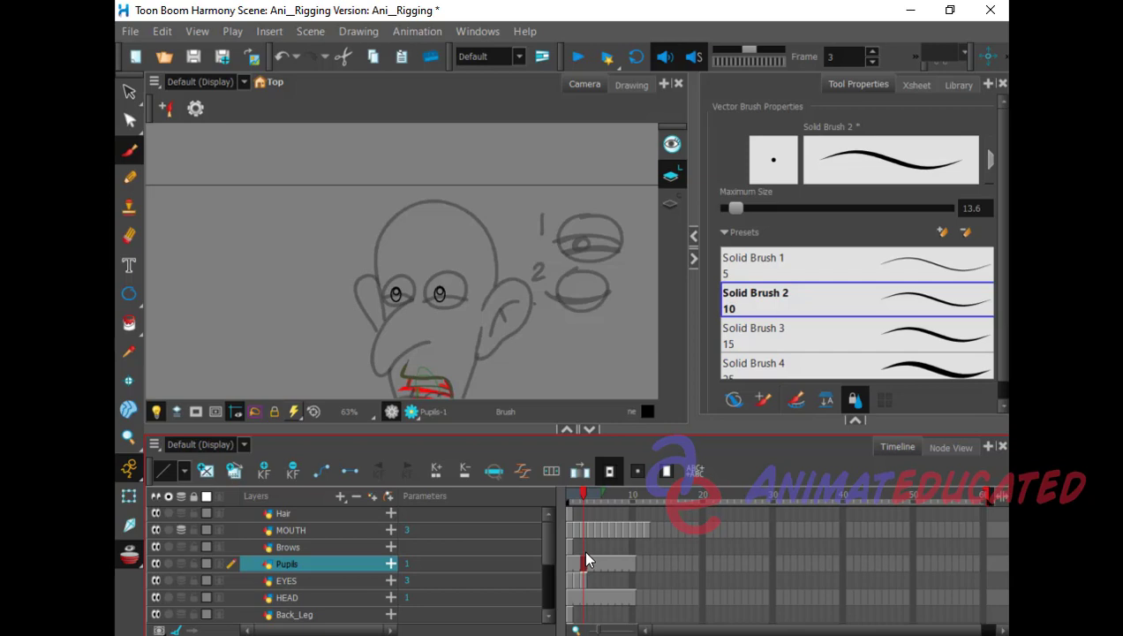
{"action": "key", "text": "Delete"}
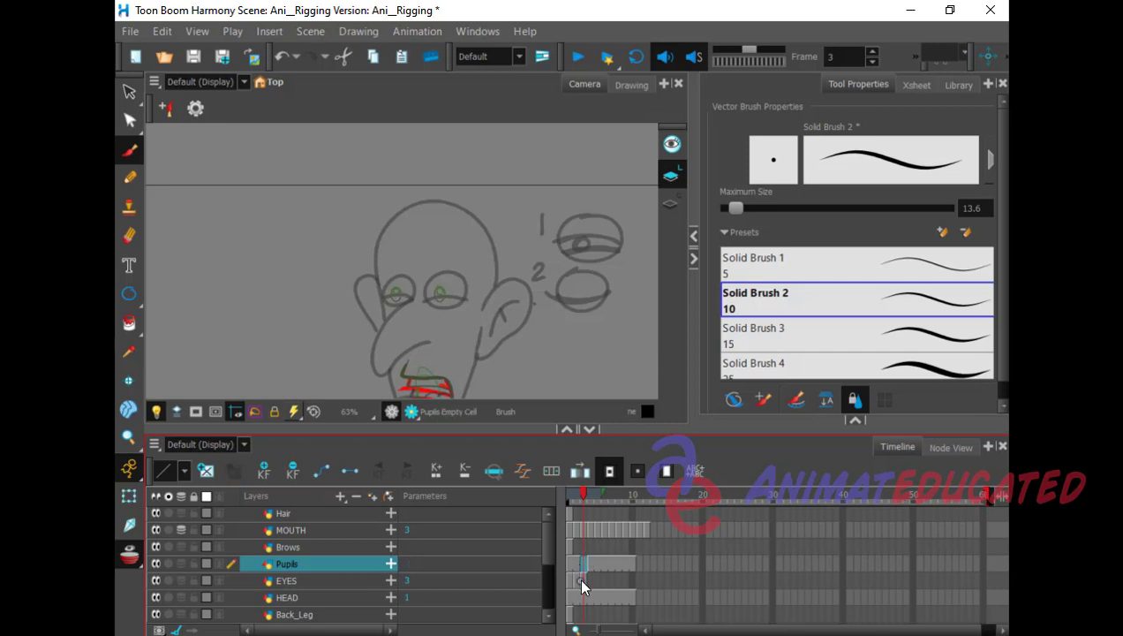
{"action": "left_click", "coordinate": [580, 583]}
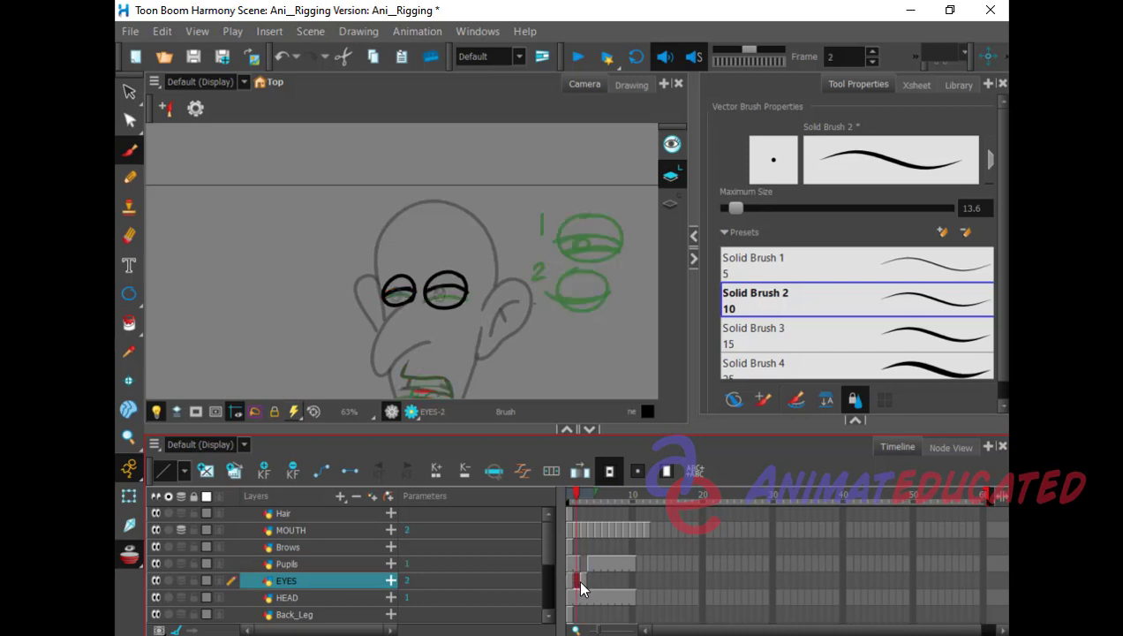
Step: Delete the two numbered example eyes beside the head from frame 3 of the EYES layer and compare frames 1 to 3
{"action": "key", "text": "."}
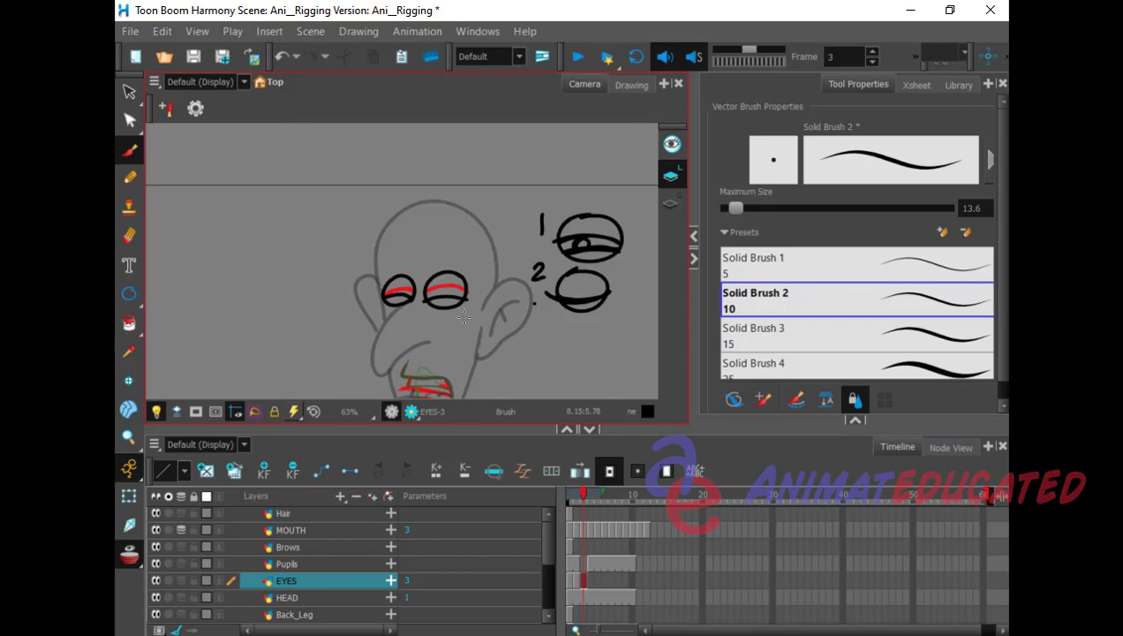
{"action": "left_click", "coordinate": [130, 236]}
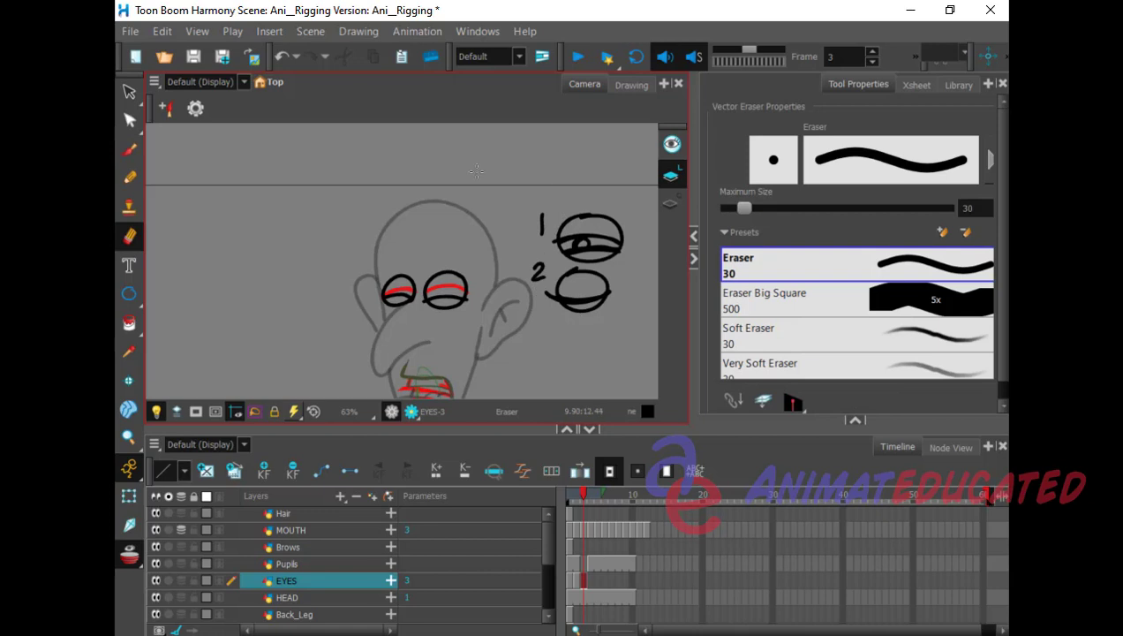
{"action": "left_click", "coordinate": [130, 91]}
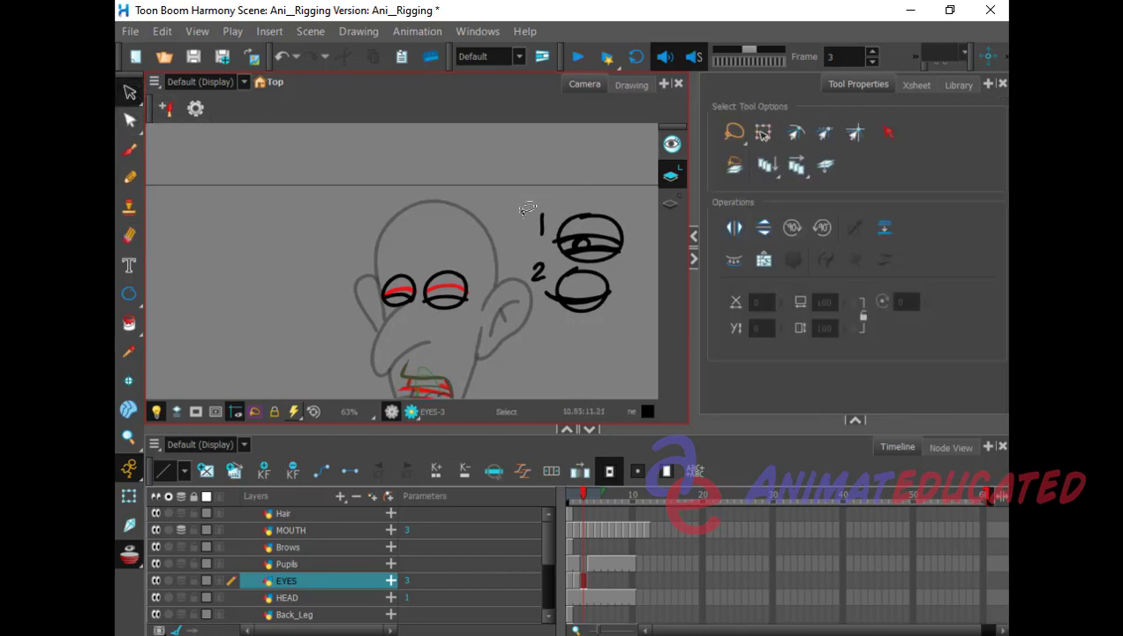
{"action": "left_click_drag", "start_coordinate": [527, 210], "coordinate": [579, 185]}
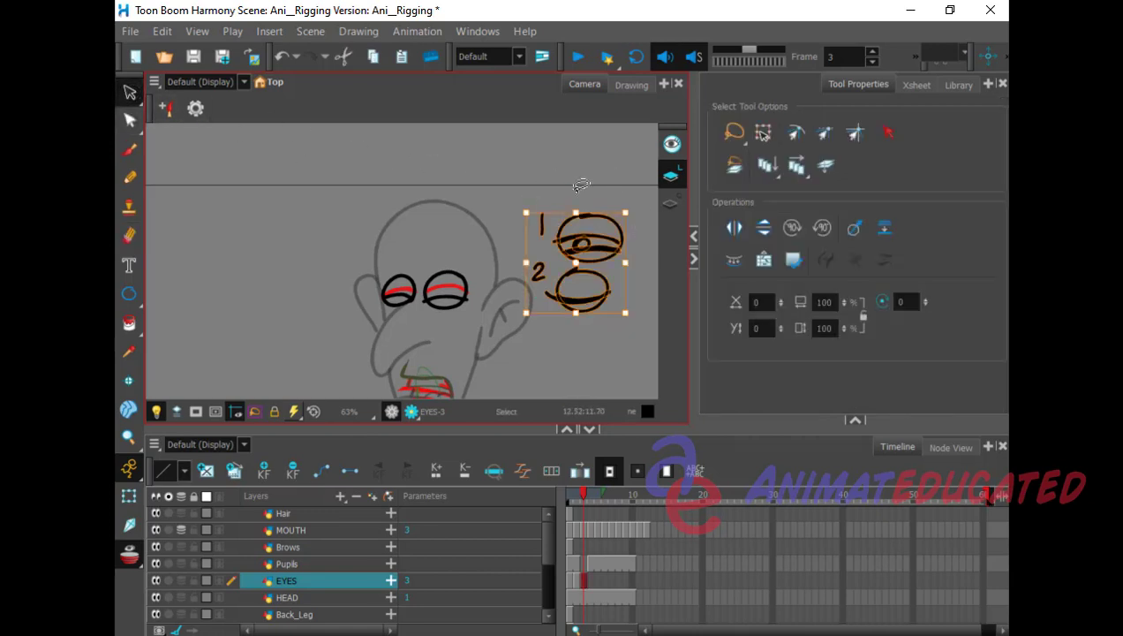
{"action": "key", "text": "Delete"}
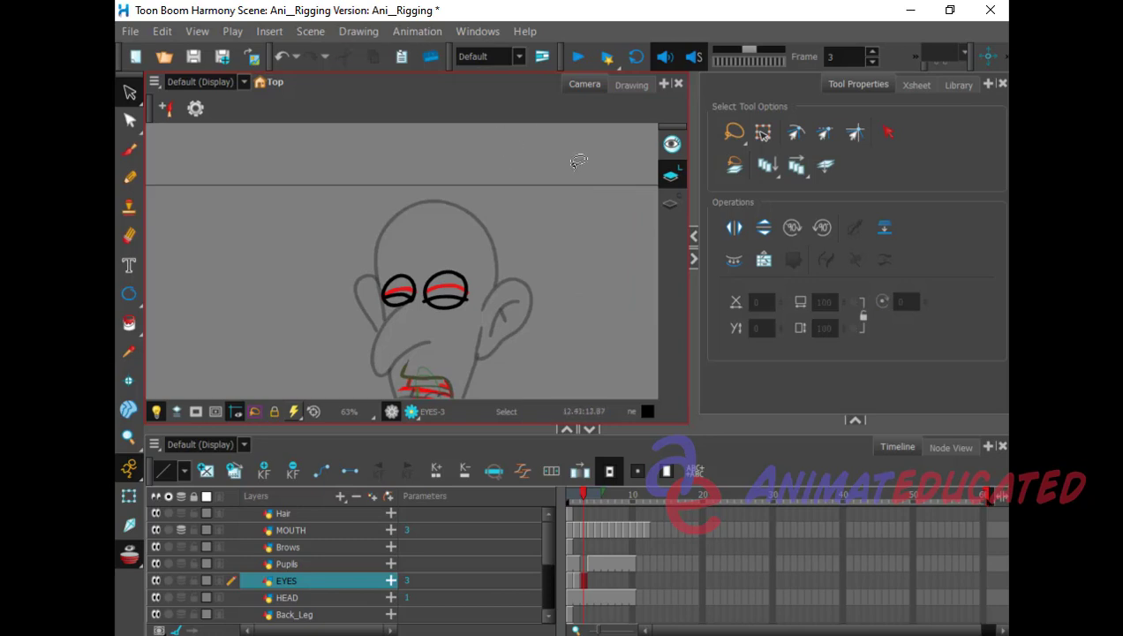
{"action": "left_click", "coordinate": [579, 565]}
{"action": "left_click", "coordinate": [570, 586]}
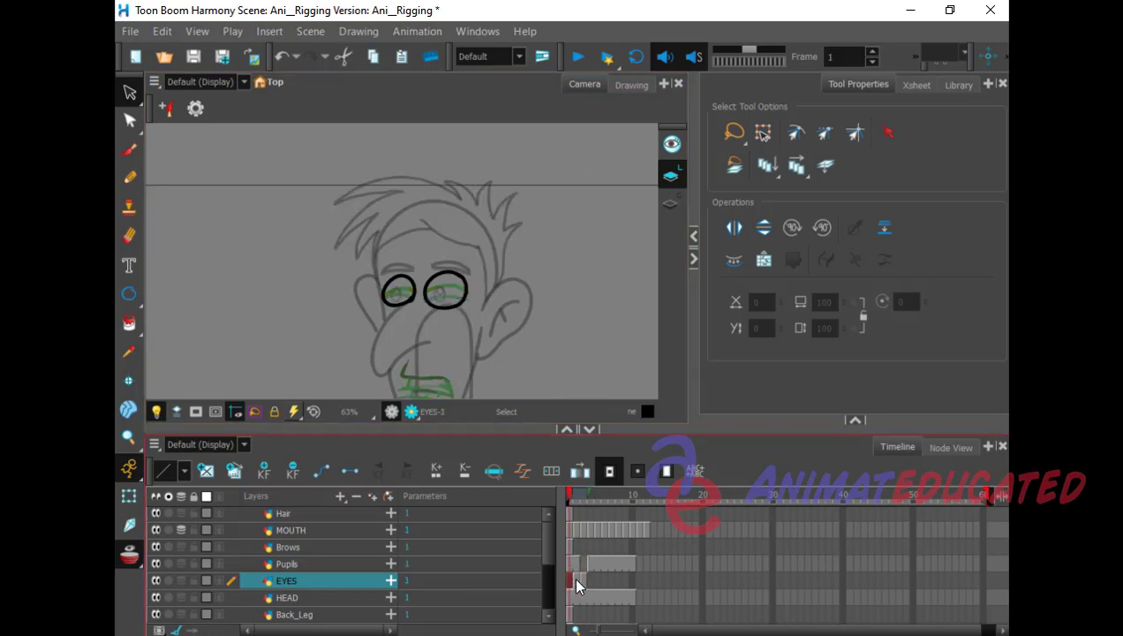
{"action": "left_click", "coordinate": [576, 584]}
{"action": "left_click", "coordinate": [583, 584]}
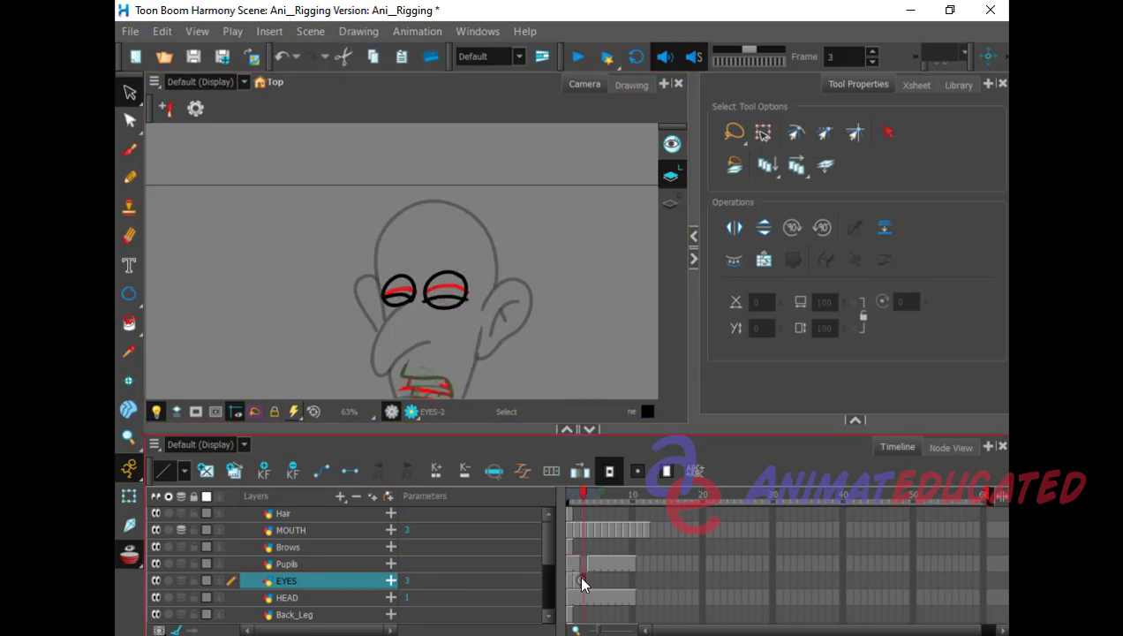
Step: Extend the exposure of the Hair layer's first drawing to frame 10
{"action": "left_click", "coordinate": [568, 513]}
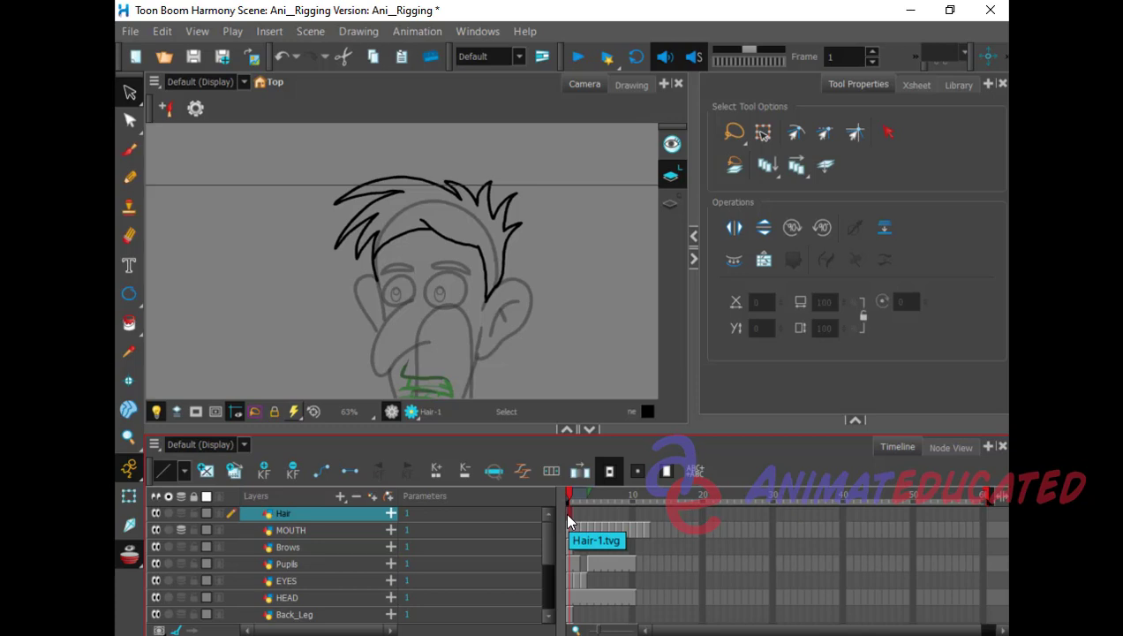
{"action": "key", "text": "plus"}
{"action": "key", "text": "plus"}
{"action": "key", "text": "plus"}
{"action": "key", "text": "plus"}
{"action": "key", "text": "plus"}
{"action": "key", "text": "plus"}
{"action": "key", "text": "plus"}
{"action": "key", "text": "plus"}
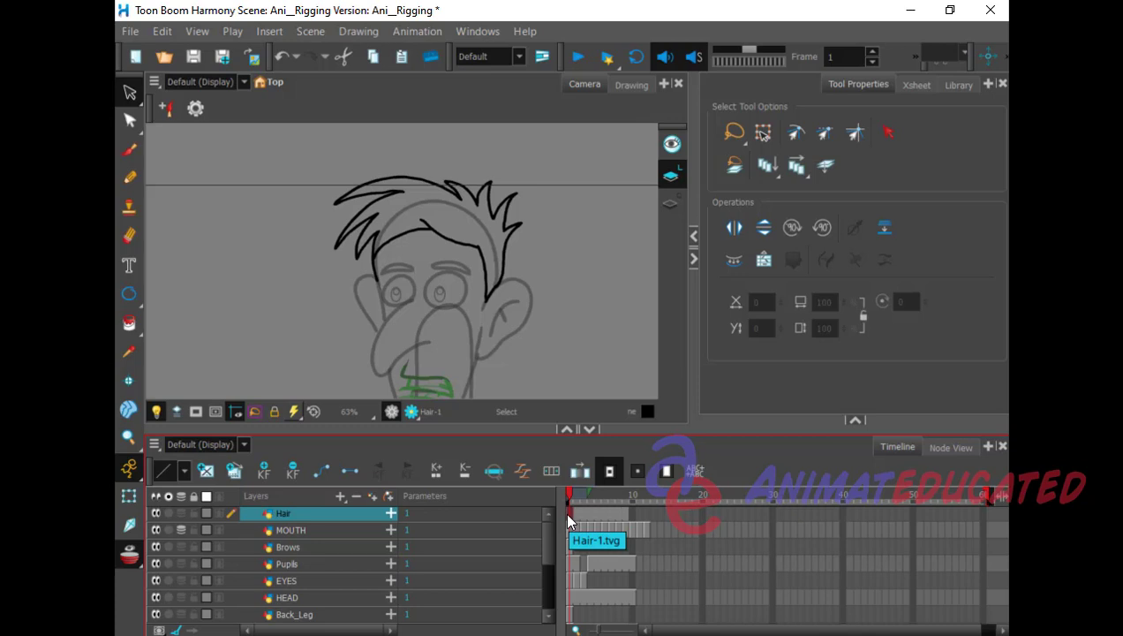
{"action": "key", "text": "plus"}
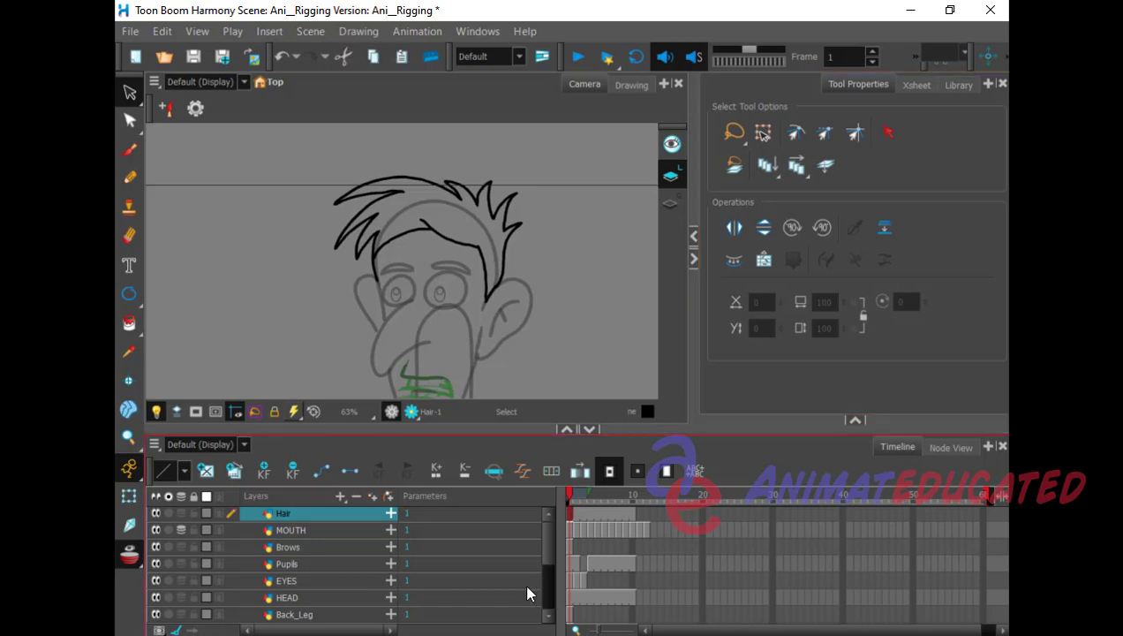
Step: Save the scene as a new version named V001
{"action": "left_click", "coordinate": [133, 34]}
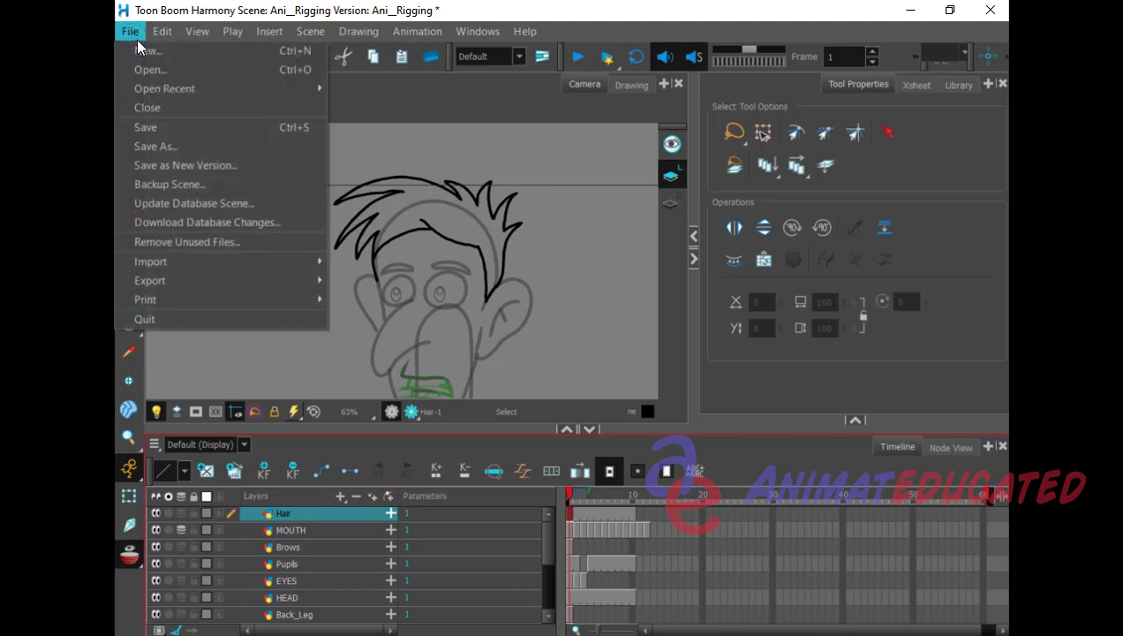
{"action": "left_click", "coordinate": [220, 165]}
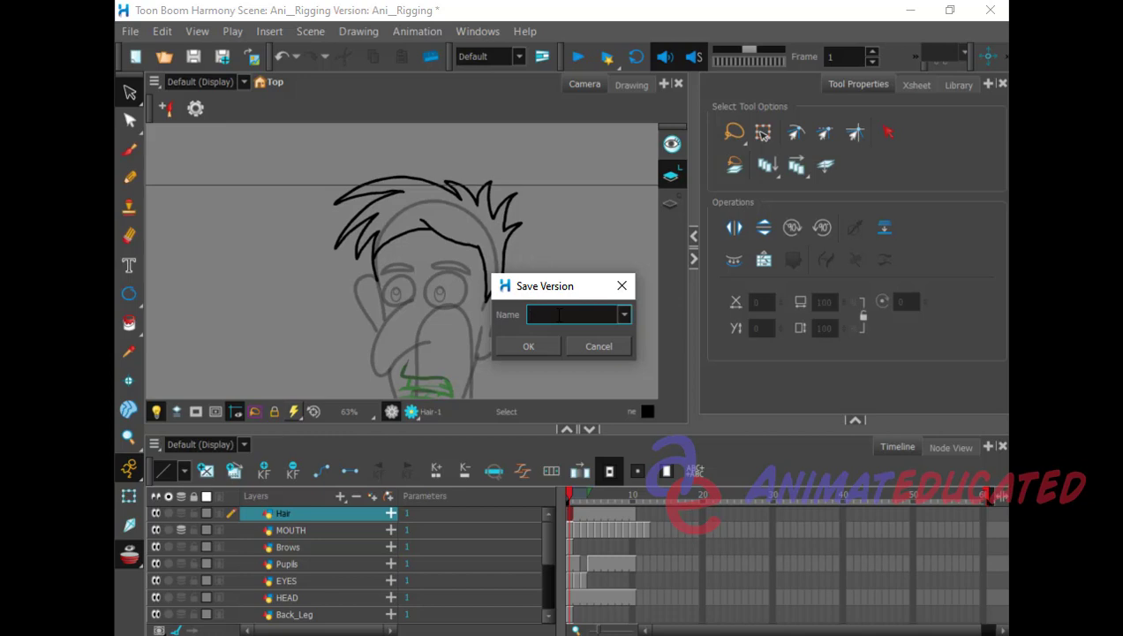
{"action": "type", "text": "V001"}
{"action": "key", "text": "Return"}
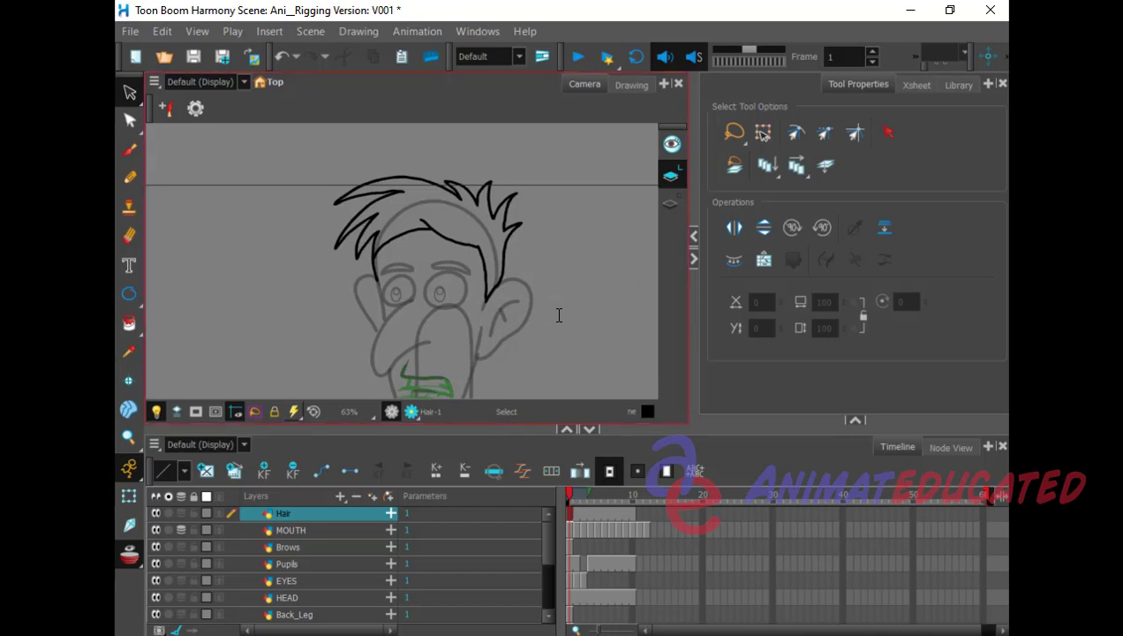
{"action": "left_click", "coordinate": [581, 570]}
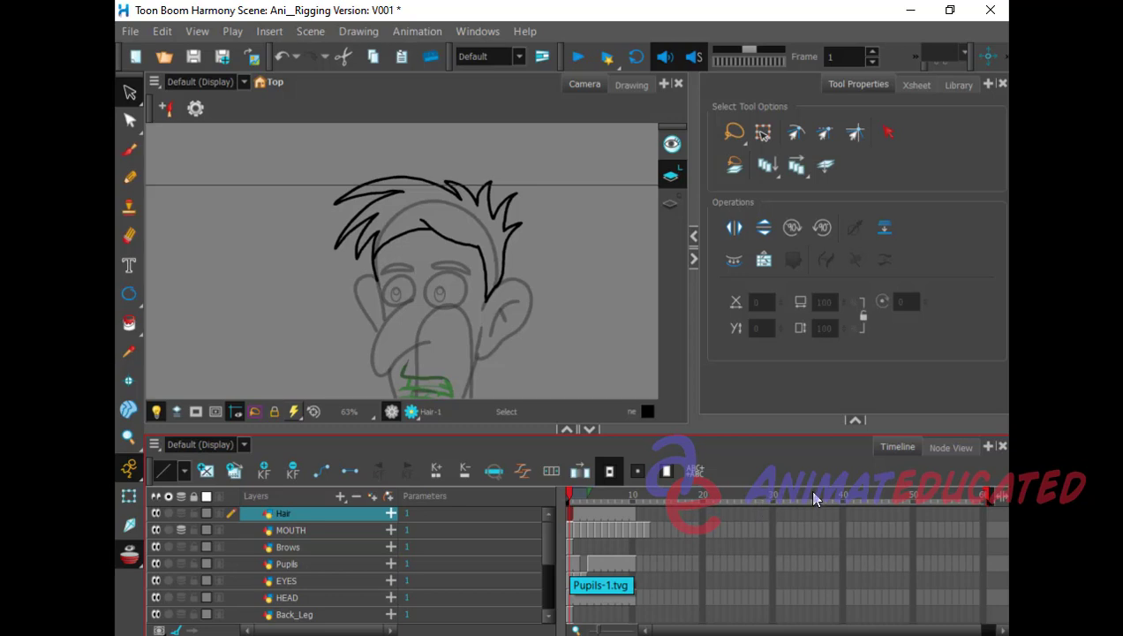
{"action": "left_click", "coordinate": [792, 396]}
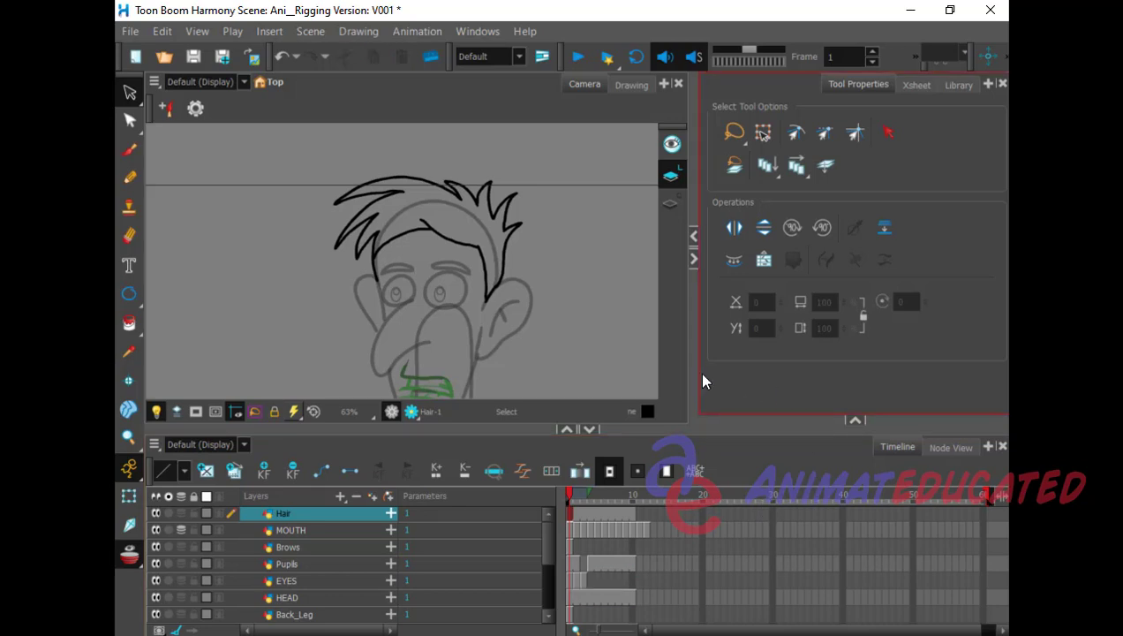
{"action": "left_click", "coordinate": [557, 337]}
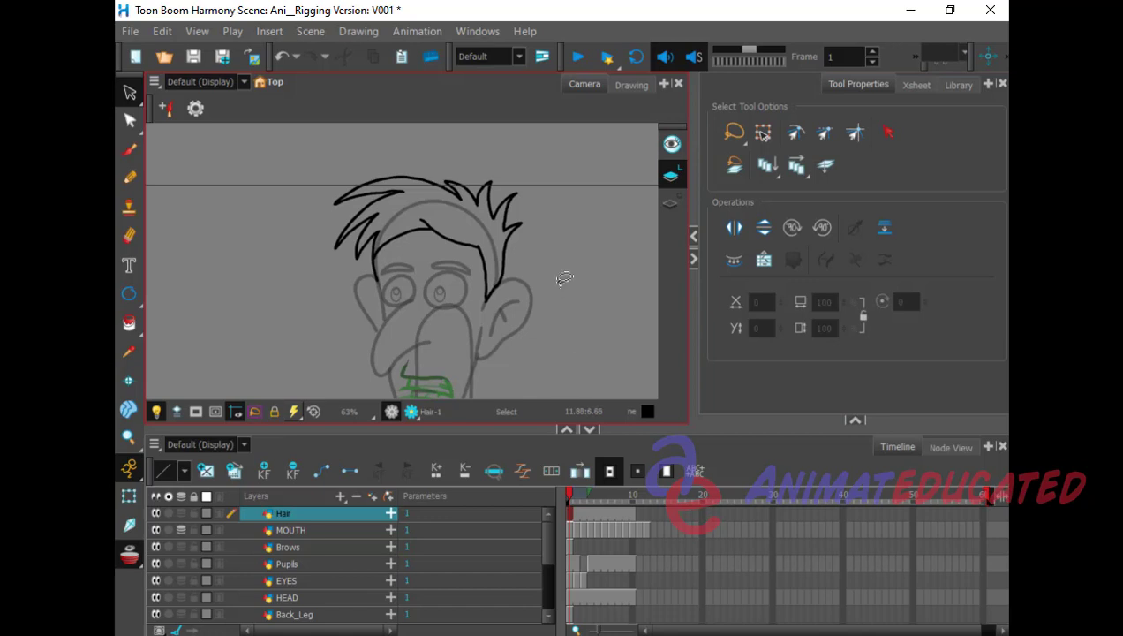
{"action": "left_click", "coordinate": [544, 535]}
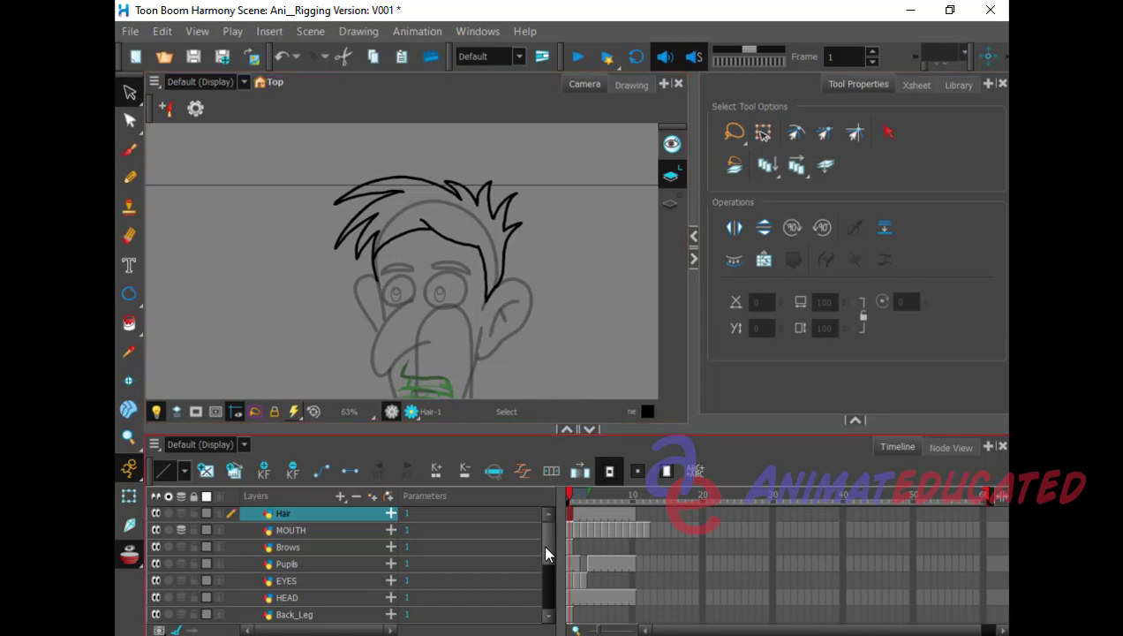
{"action": "scroll", "coordinate": [545, 565], "scroll_direction": "down", "scroll_amount": 4}
{"action": "scroll", "coordinate": [547, 575], "scroll_direction": "up", "scroll_amount": 1}
{"action": "scroll", "coordinate": [557, 583], "scroll_direction": "down", "scroll_amount": 3}
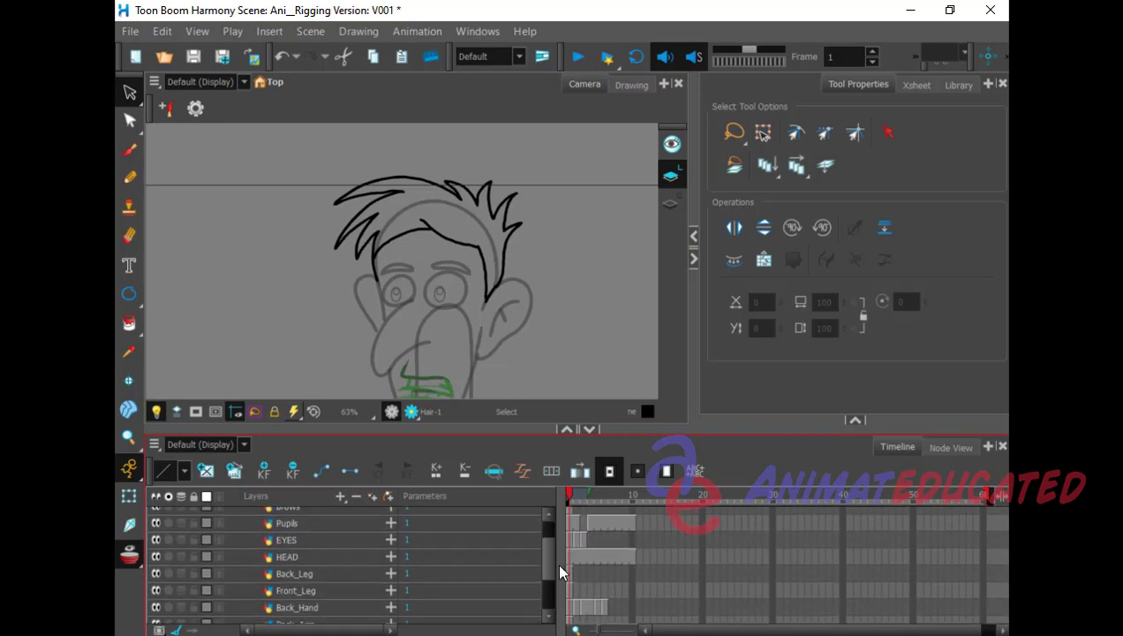
{"action": "scroll", "coordinate": [556, 592], "scroll_direction": "up", "scroll_amount": 2}
{"action": "scroll", "coordinate": [558, 556], "scroll_direction": "up", "scroll_amount": 3}
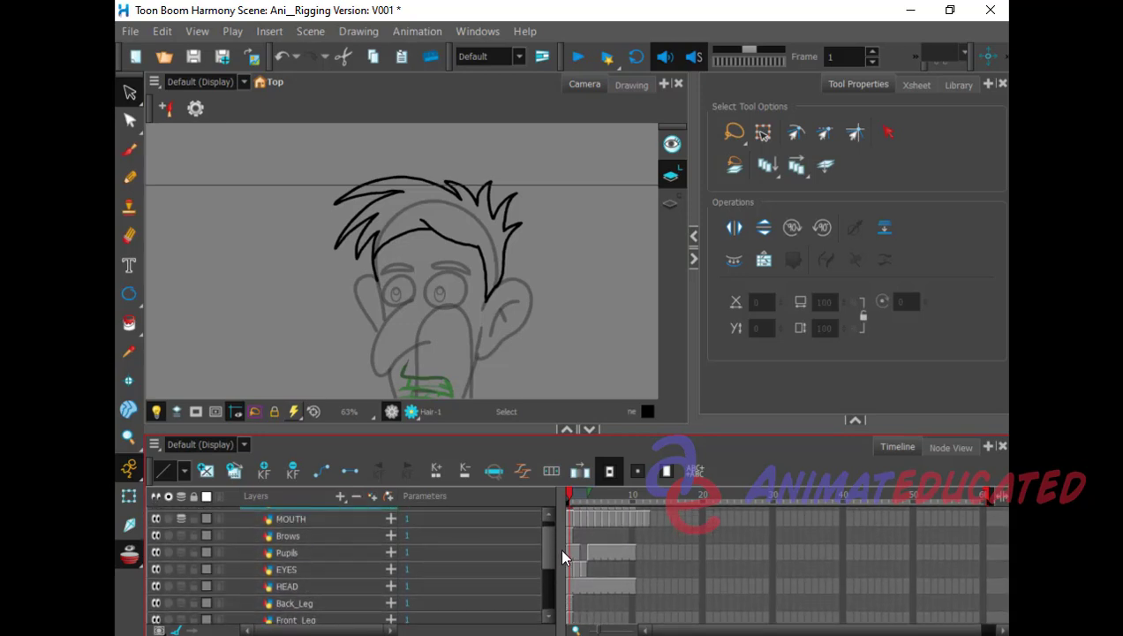
{"action": "left_click_drag", "start_coordinate": [560, 548], "coordinate": [561, 546]}
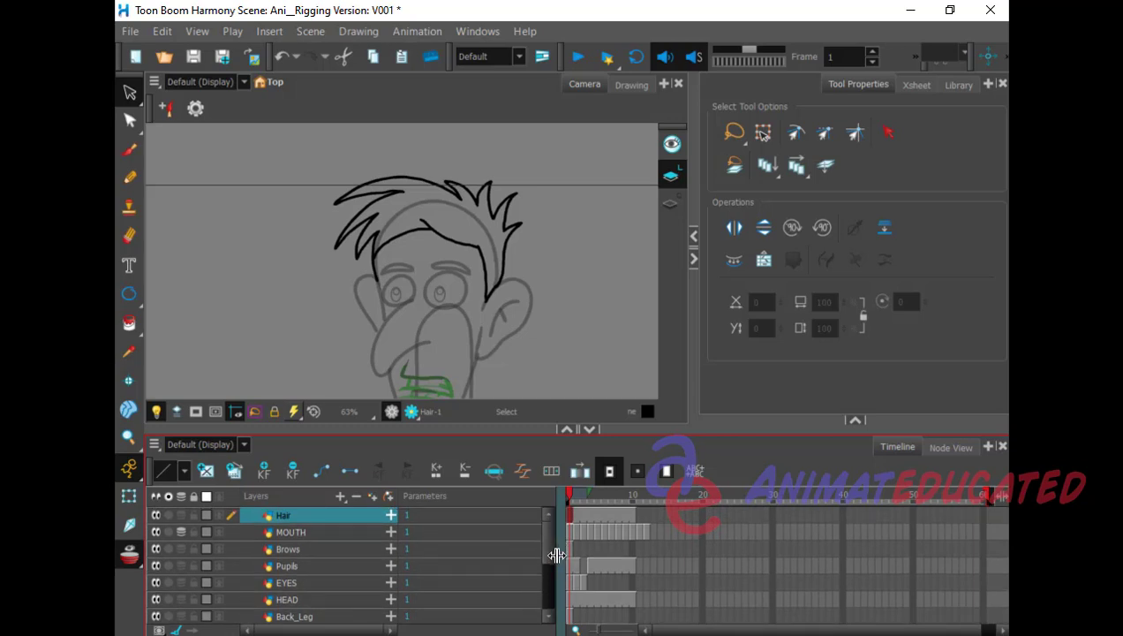
Step: Brush a pair of angry, inward-slanting eyebrows on frame 2 of the Brows layer and compare them with frame 1
{"action": "left_click", "coordinate": [568, 547]}
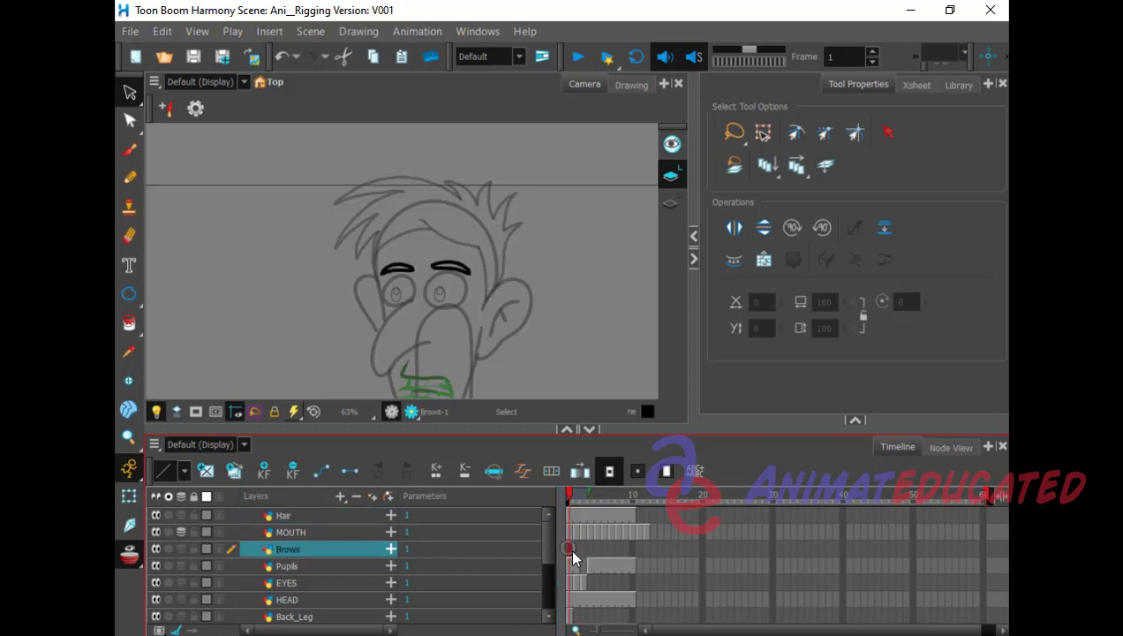
{"action": "left_click", "coordinate": [576, 549]}
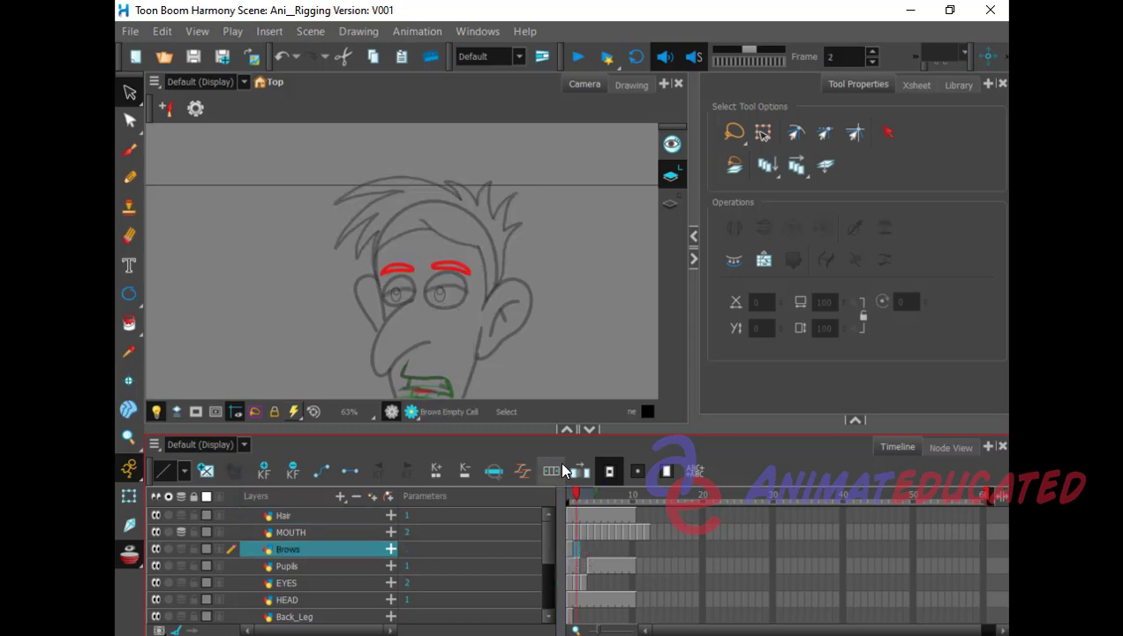
{"action": "left_click", "coordinate": [130, 150]}
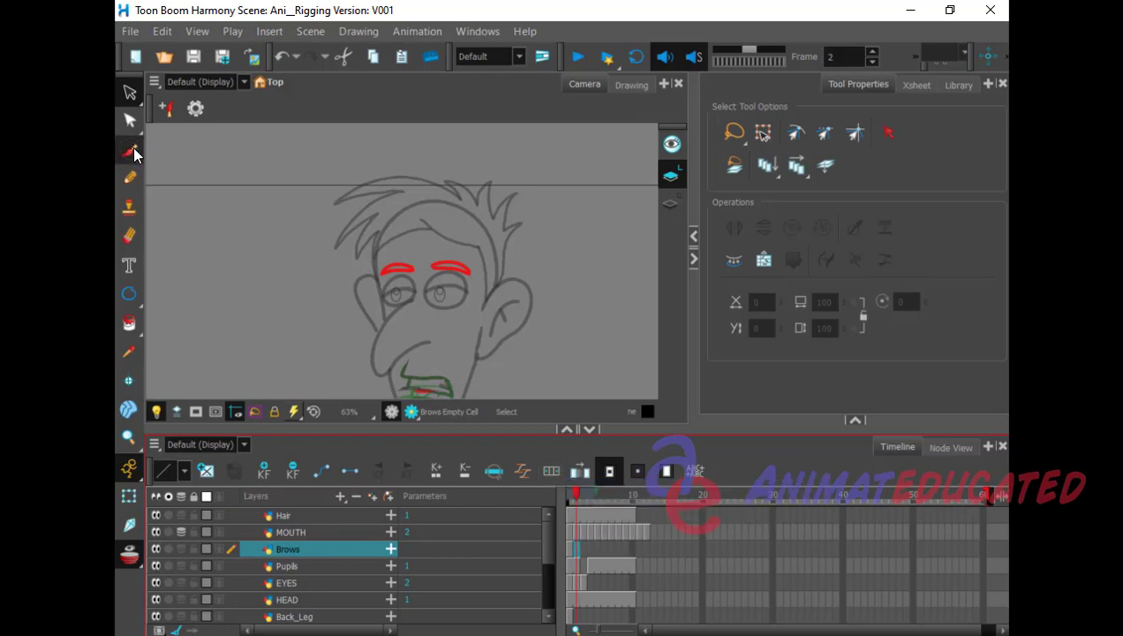
{"action": "mouse_move", "coordinate": [415, 279]}
{"action": "left_mouse_down"}
{"action": "mouse_move", "coordinate": [378, 279]}
{"action": "mouse_move", "coordinate": [391, 264]}
{"action": "mouse_move", "coordinate": [406, 277]}
{"action": "mouse_move", "coordinate": [463, 265]}
{"action": "mouse_move", "coordinate": [473, 274]}
{"action": "mouse_move", "coordinate": [427, 277]}
{"action": "left_mouse_up"}
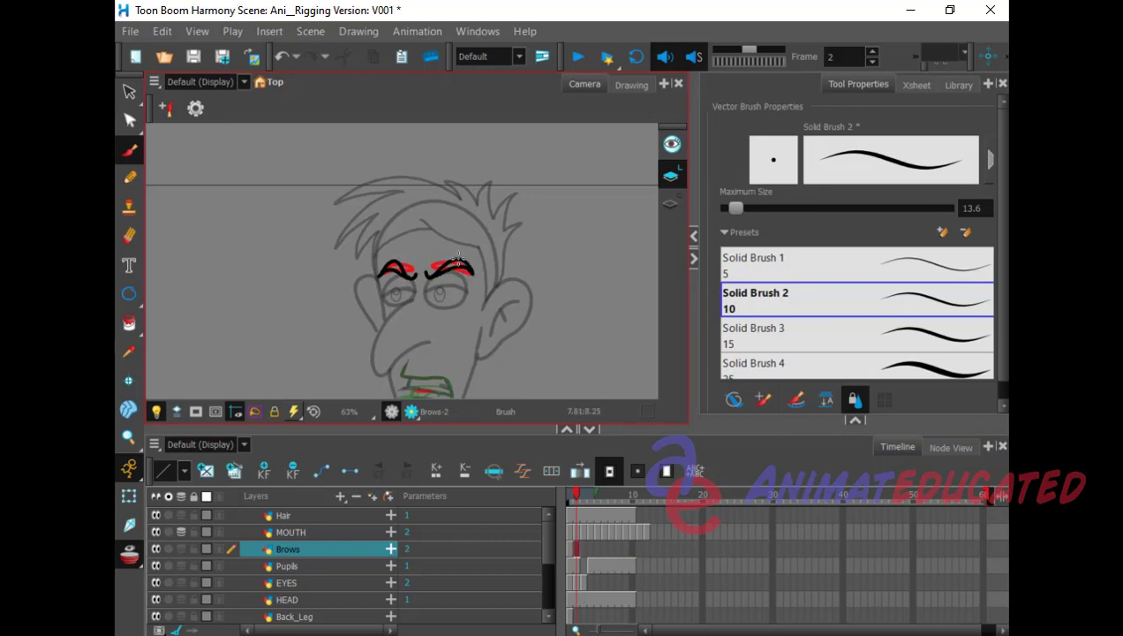
{"action": "left_click", "coordinate": [570, 549]}
{"action": "left_click", "coordinate": [577, 549]}
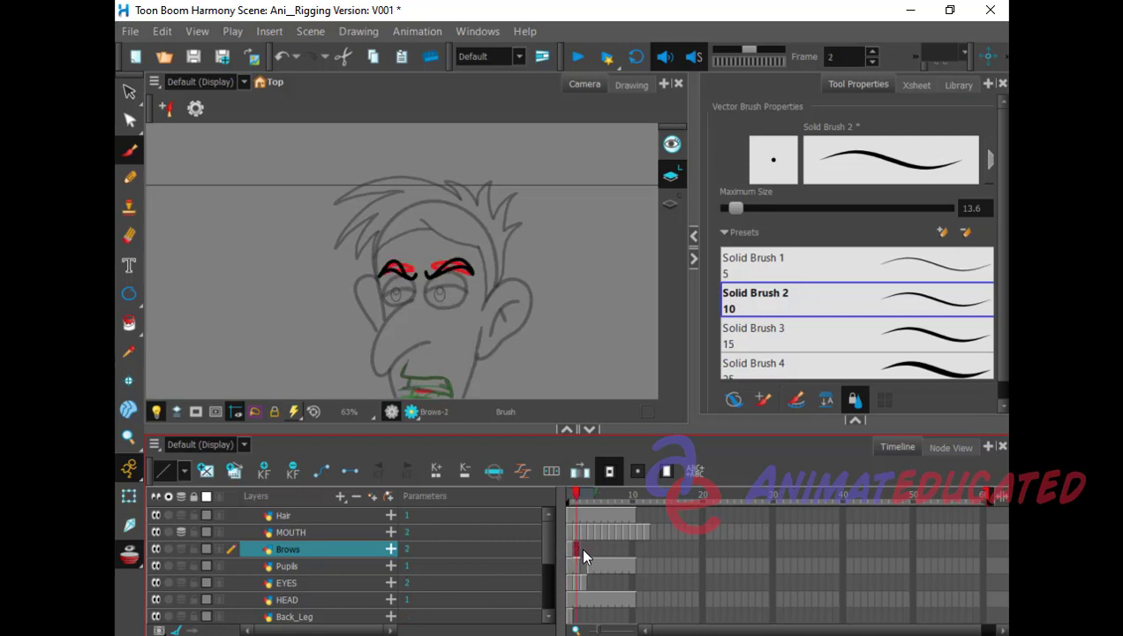
Step: Brush a pair of sad, outward-drooping eyebrows on frame 3 of the Brows layer and check frames 2 to 4 of the Pupils layer
{"action": "left_click", "coordinate": [583, 548]}
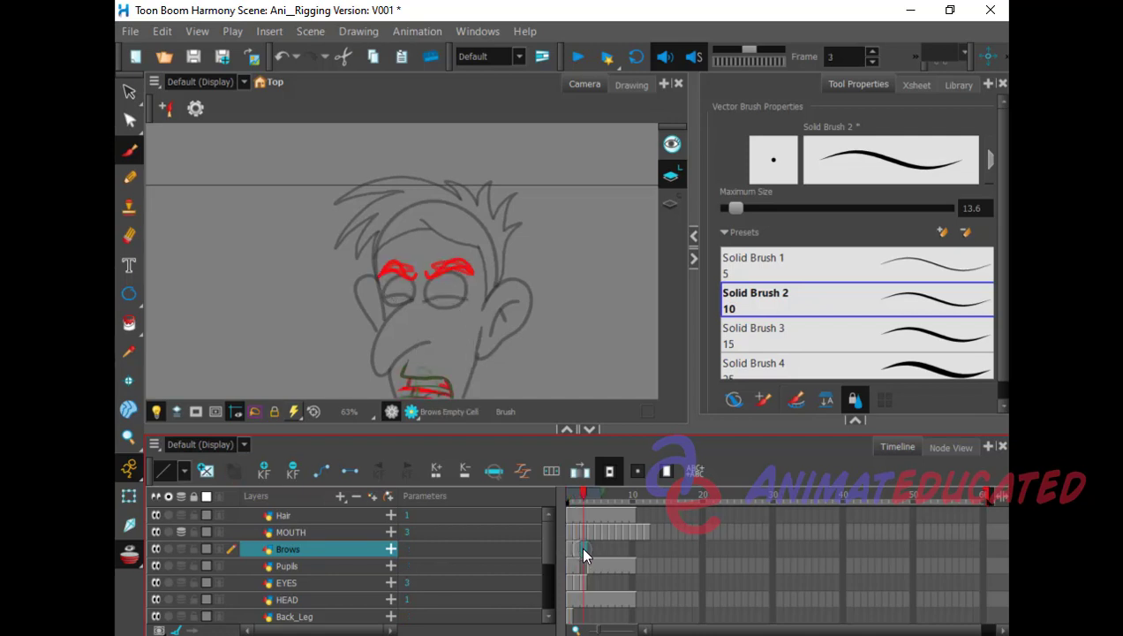
{"action": "mouse_move", "coordinate": [378, 281]}
{"action": "left_mouse_down"}
{"action": "mouse_move", "coordinate": [417, 263]}
{"action": "mouse_move", "coordinate": [383, 281]}
{"action": "mouse_move", "coordinate": [396, 267]}
{"action": "mouse_move", "coordinate": [451, 272]}
{"action": "mouse_move", "coordinate": [472, 288]}
{"action": "mouse_move", "coordinate": [444, 252]}
{"action": "left_mouse_up"}
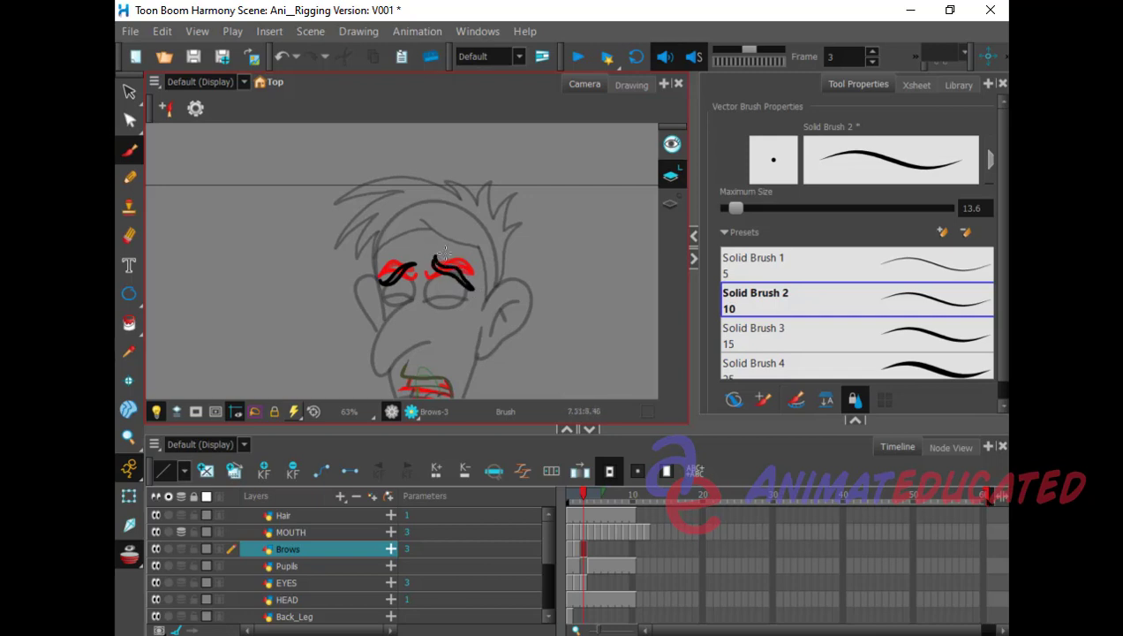
{"action": "left_click", "coordinate": [576, 566]}
{"action": "left_click", "coordinate": [585, 566]}
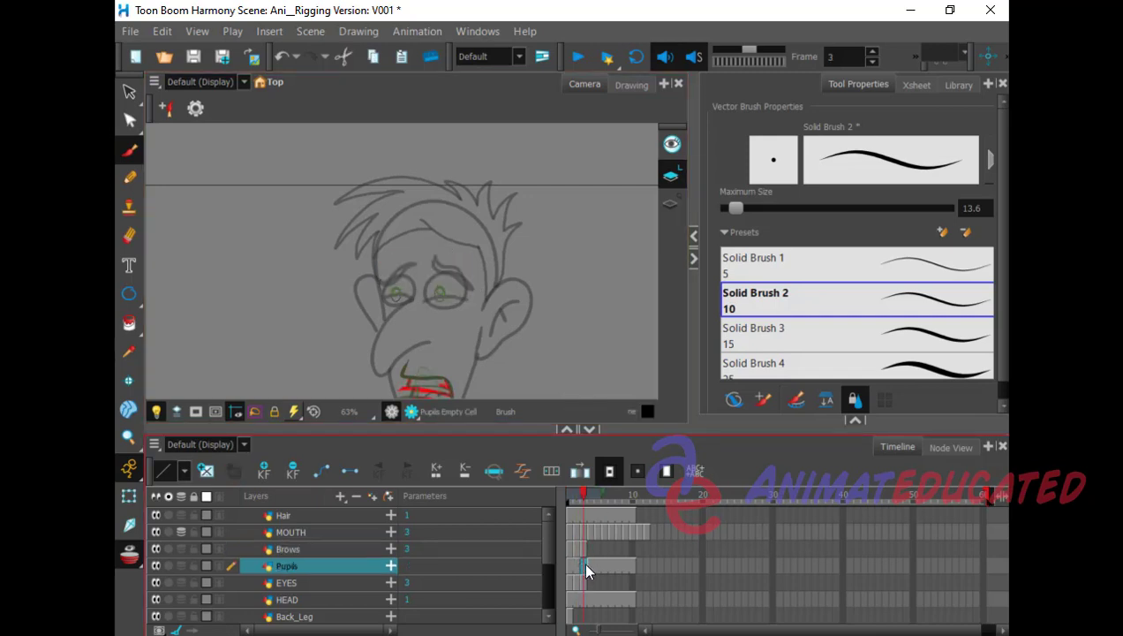
{"action": "left_click", "coordinate": [587, 564]}
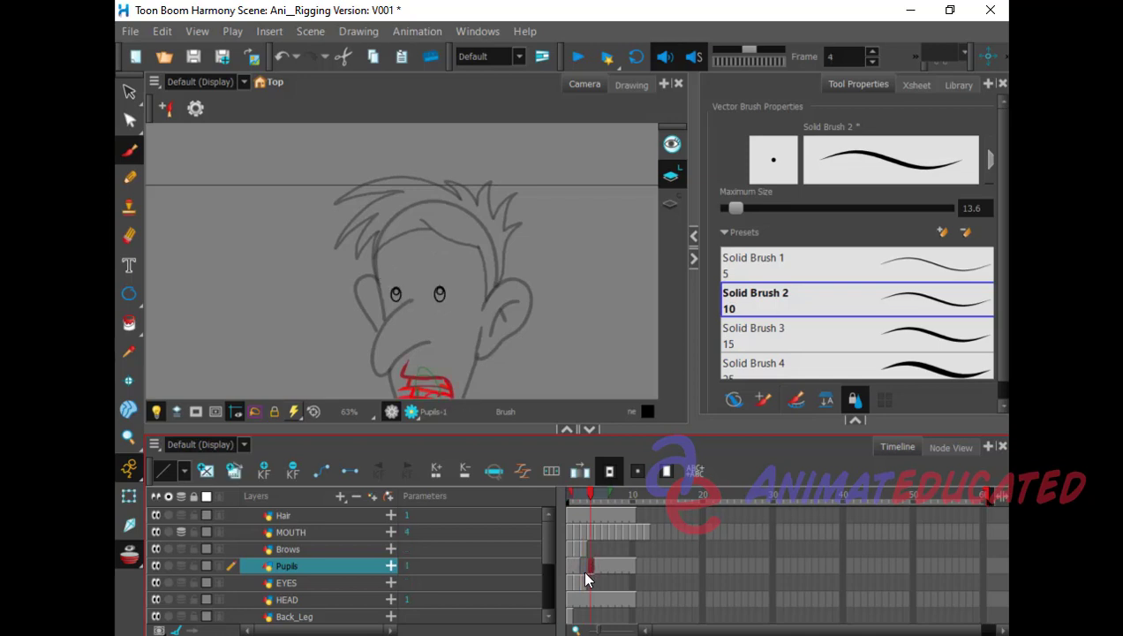
Step: Compare the eyebrow drawings on frames 1 to 3 of the Brows layer and check its frame 4
{"action": "left_click", "coordinate": [582, 549]}
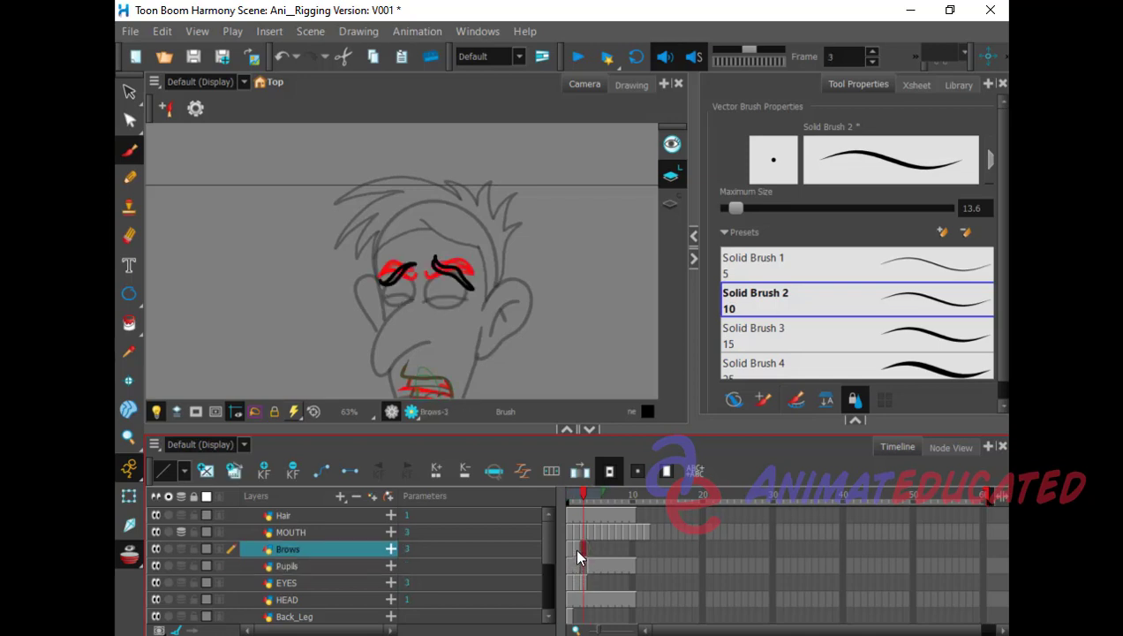
{"action": "left_click", "coordinate": [577, 549]}
{"action": "left_click", "coordinate": [570, 548]}
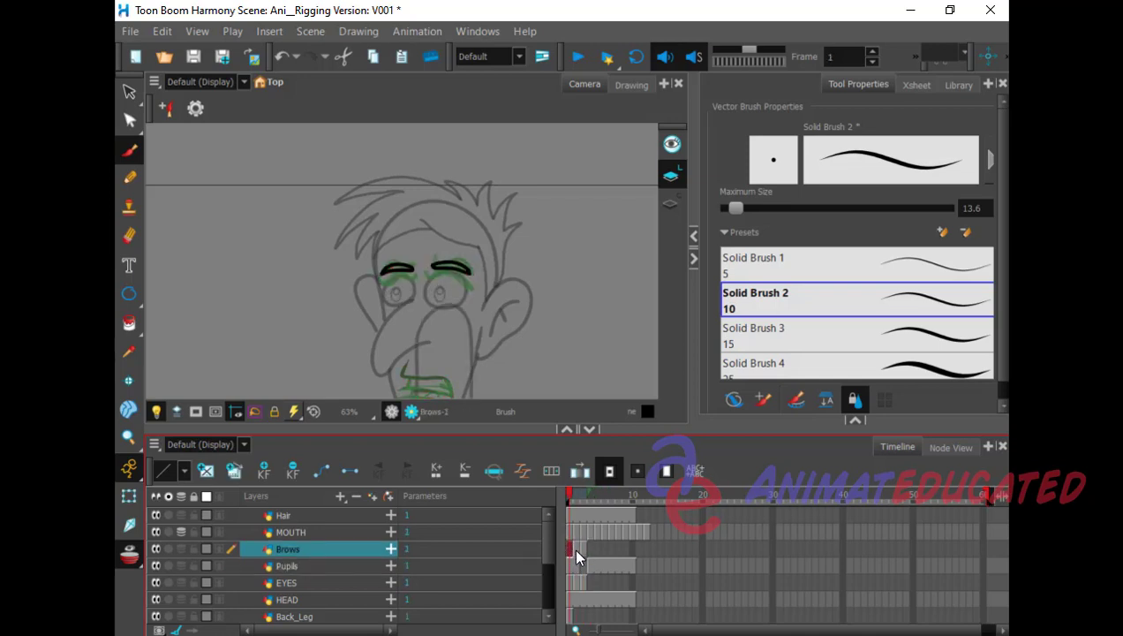
{"action": "left_click", "coordinate": [575, 549]}
{"action": "left_click", "coordinate": [580, 548]}
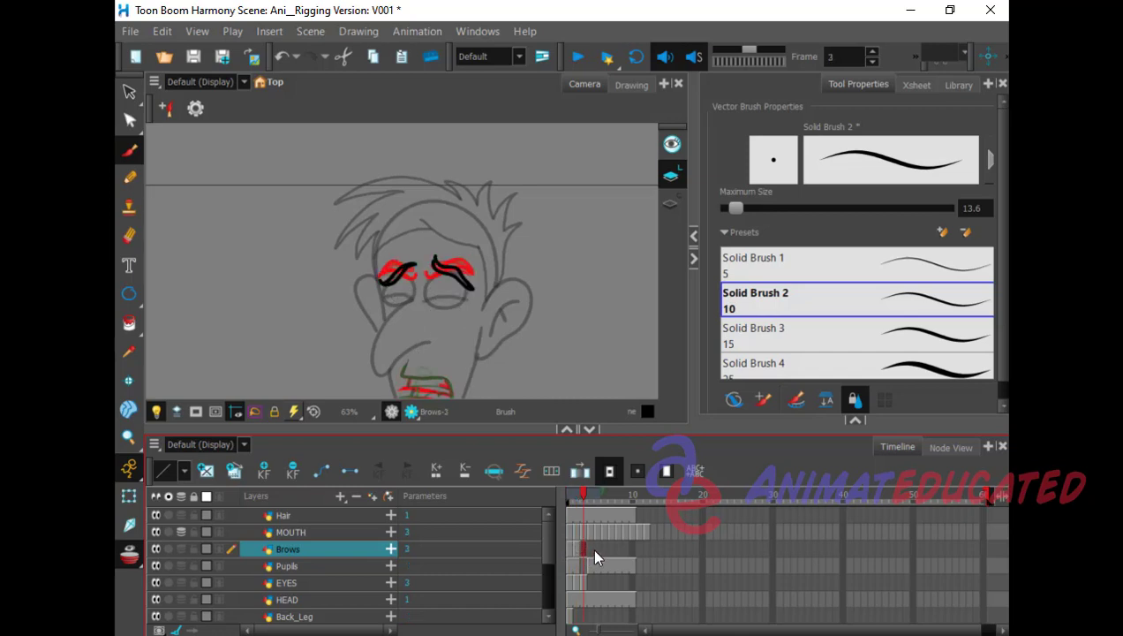
{"action": "left_click", "coordinate": [588, 549]}
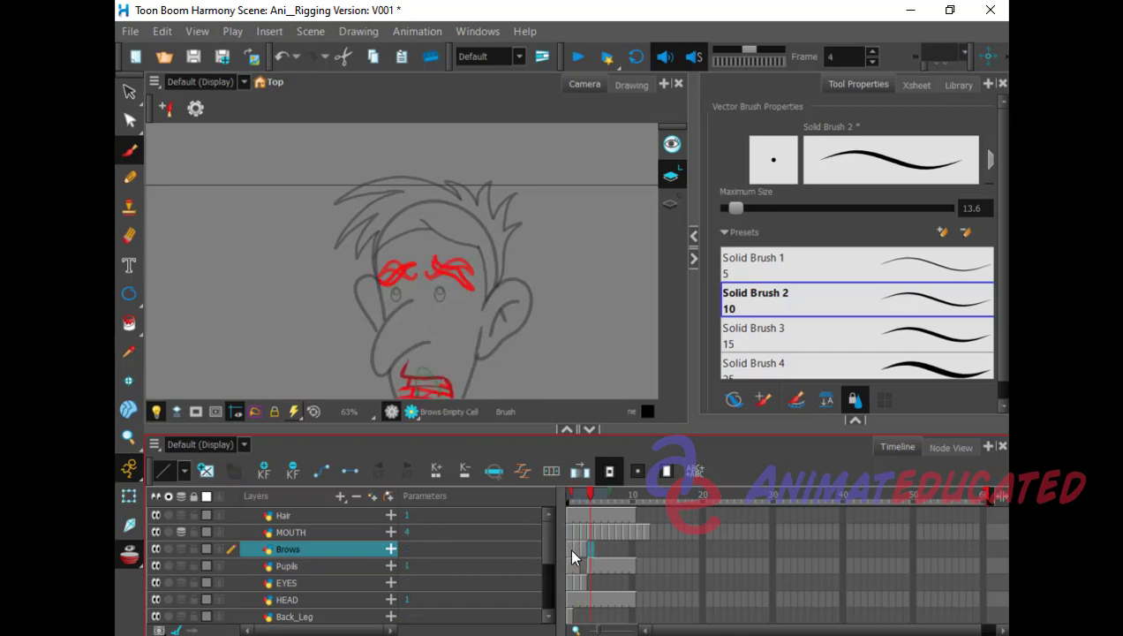
{"action": "left_click", "coordinate": [570, 549]}
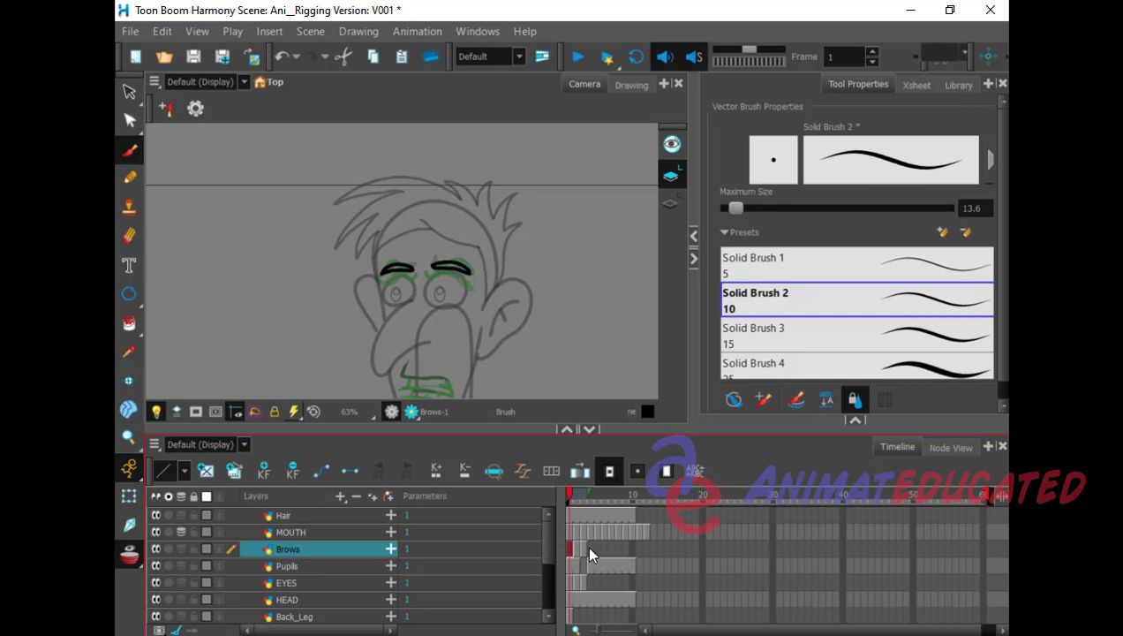
{"action": "left_click", "coordinate": [589, 548]}
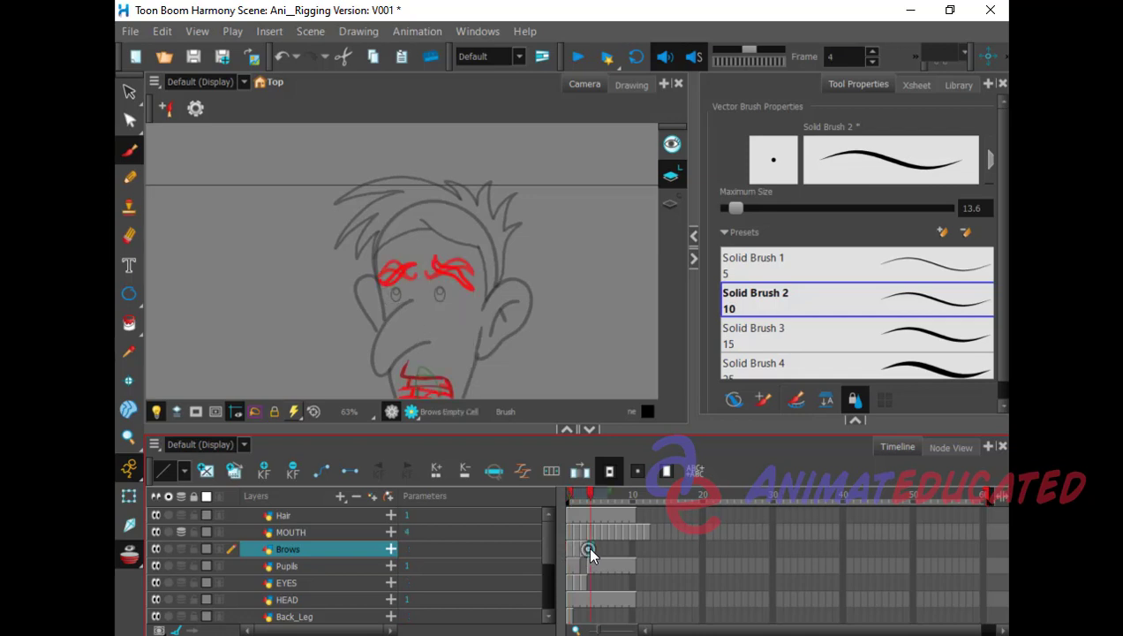
Step: Brush a pair of raised, arched eyebrows on frame 4 of the Brows layer and compare them with frame 3
{"action": "right_click", "coordinate": [560, 489]}
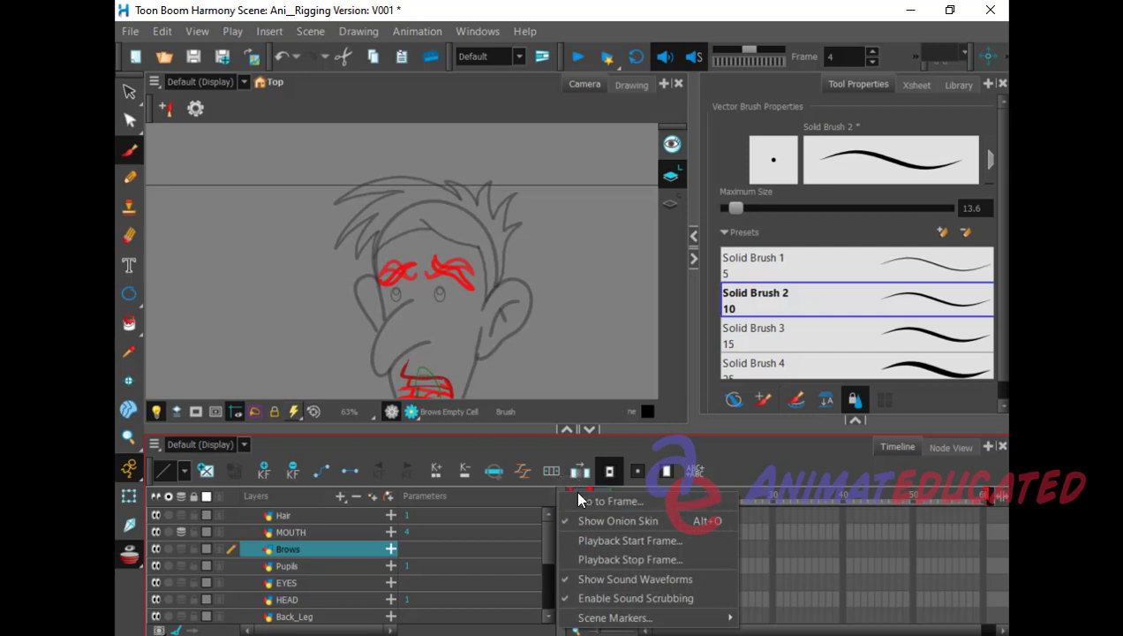
{"action": "left_click", "coordinate": [539, 500]}
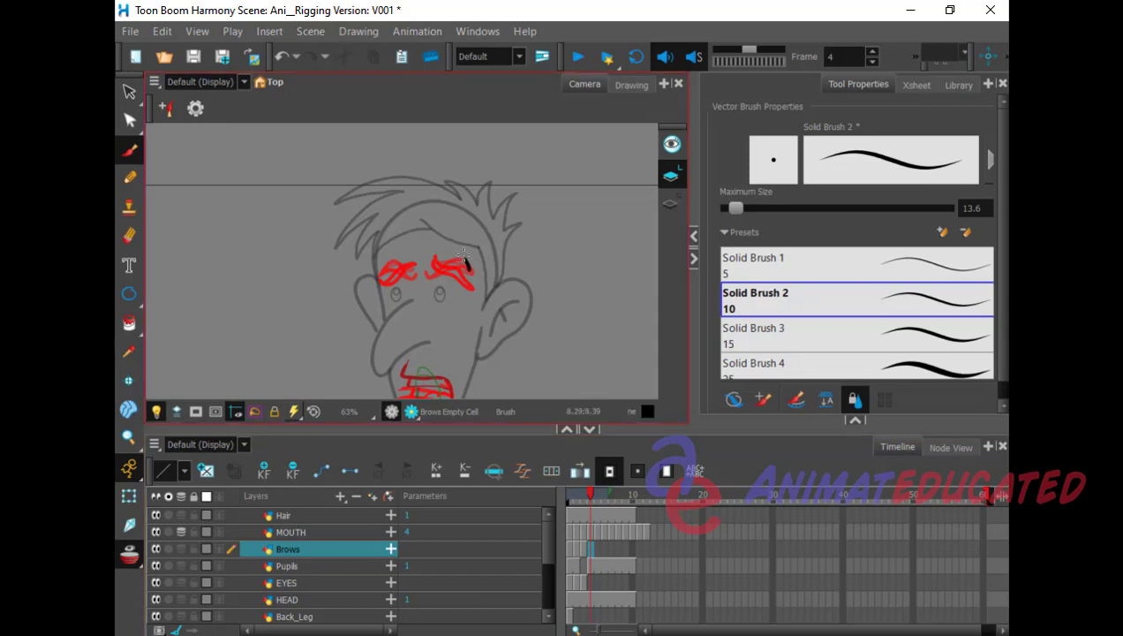
{"action": "mouse_move", "coordinate": [463, 256]}
{"action": "left_mouse_down"}
{"action": "mouse_move", "coordinate": [432, 246]}
{"action": "mouse_move", "coordinate": [429, 260]}
{"action": "mouse_move", "coordinate": [470, 268]}
{"action": "left_mouse_up"}
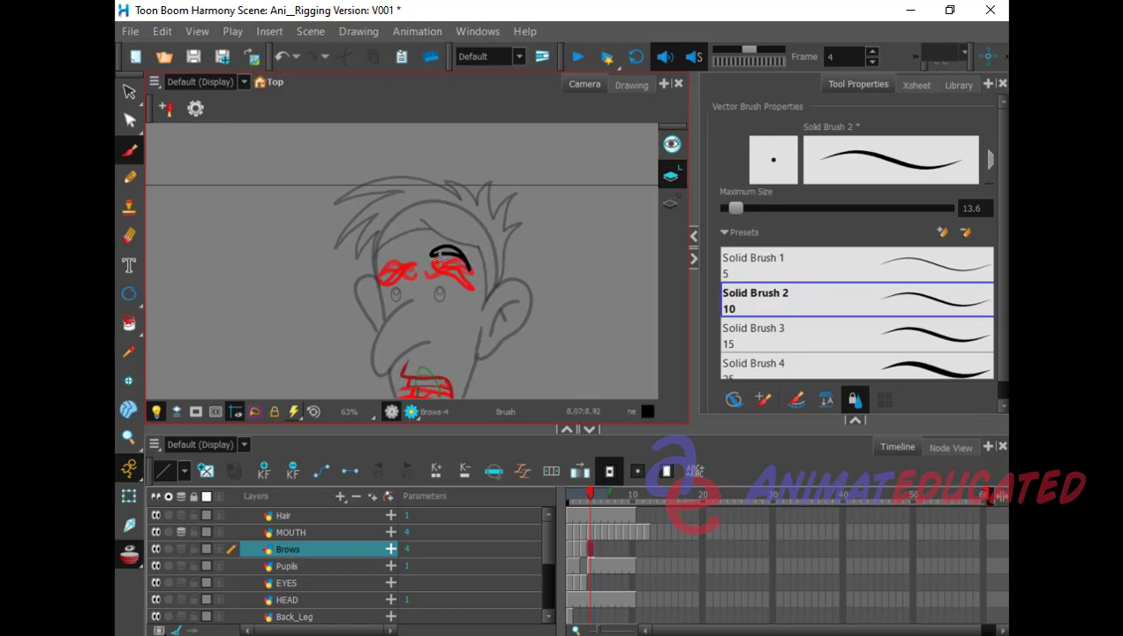
{"action": "mouse_move", "coordinate": [381, 275]}
{"action": "left_mouse_down"}
{"action": "mouse_move", "coordinate": [406, 249]}
{"action": "mouse_move", "coordinate": [385, 269]}
{"action": "mouse_move", "coordinate": [397, 249]}
{"action": "left_mouse_up"}
{"action": "left_click", "coordinate": [580, 548]}
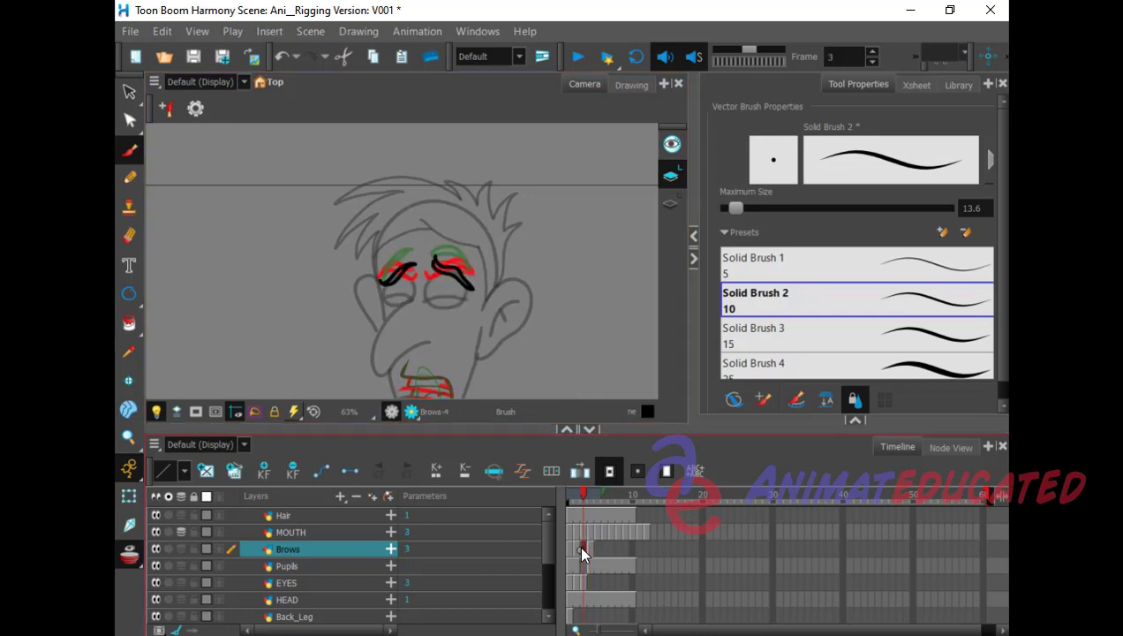
{"action": "left_click", "coordinate": [589, 551]}
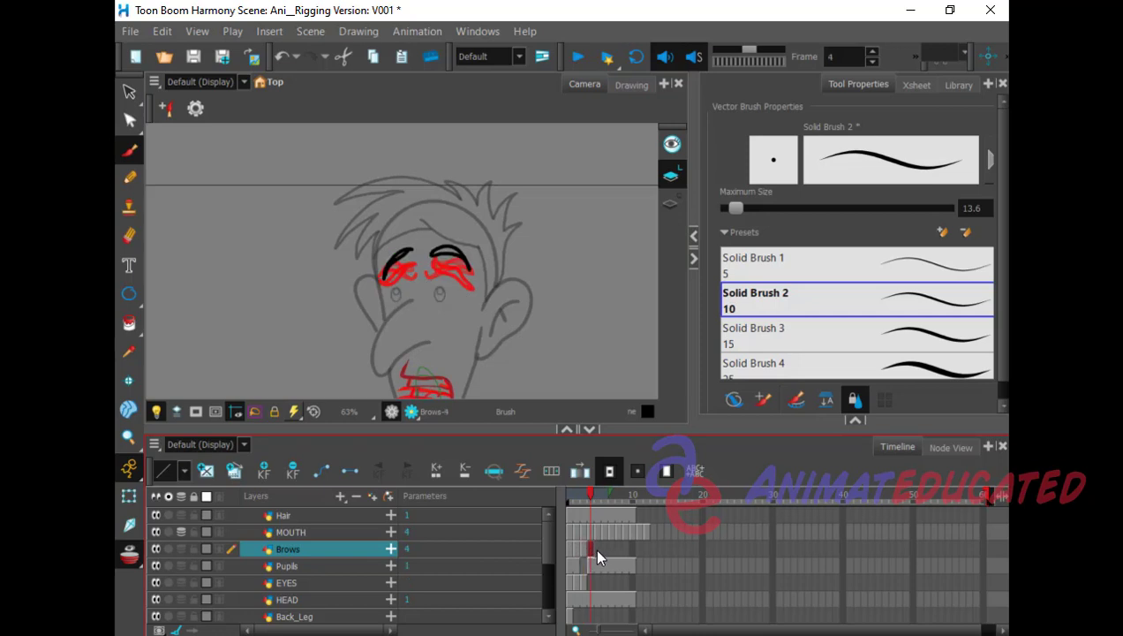
Step: Brush a raised, arched eyebrow above the character's smaller eye on frame 5 of the Brows layer
{"action": "left_click", "coordinate": [596, 548]}
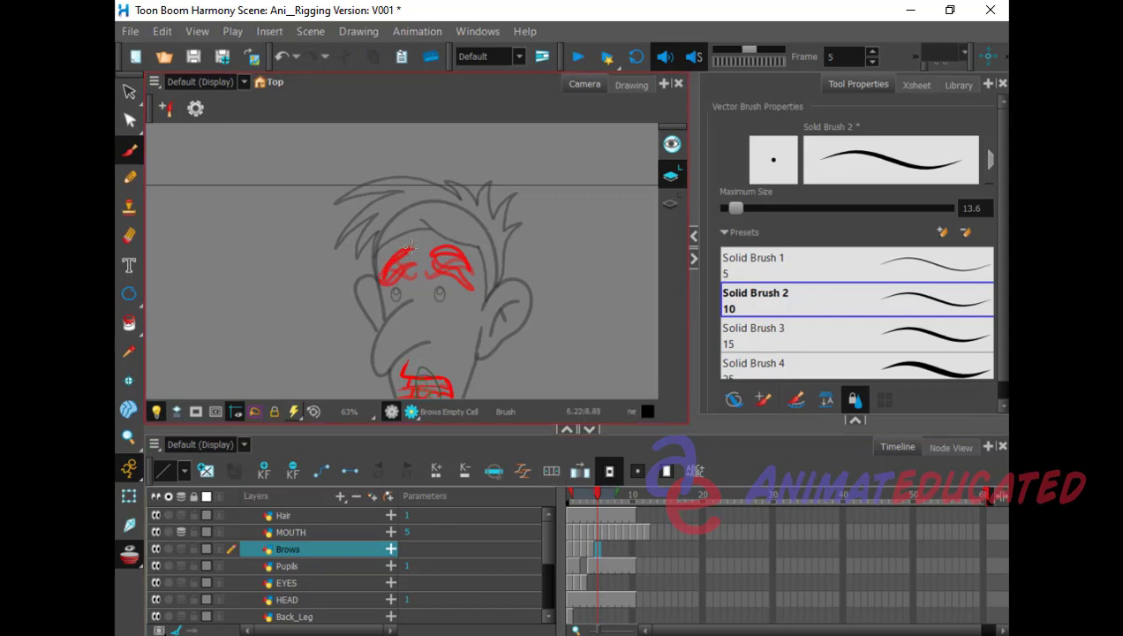
{"action": "mouse_move", "coordinate": [408, 249]}
{"action": "left_mouse_down"}
{"action": "mouse_move", "coordinate": [387, 258]}
{"action": "mouse_move", "coordinate": [377, 279]}
{"action": "mouse_move", "coordinate": [408, 251]}
{"action": "left_mouse_up"}
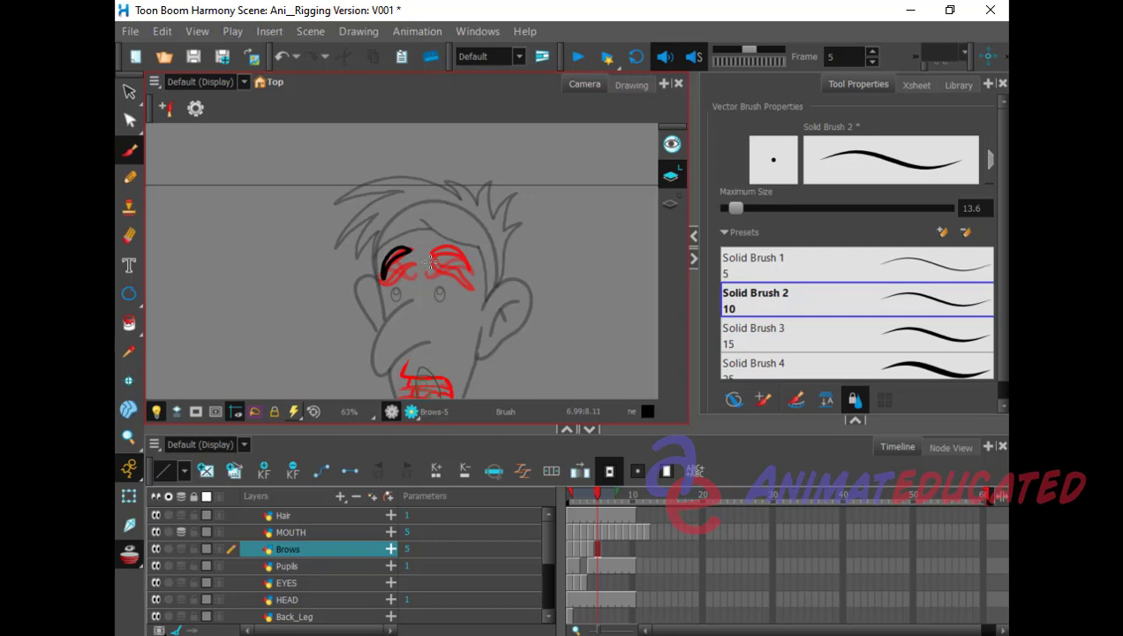
{"action": "left_click", "coordinate": [601, 548]}
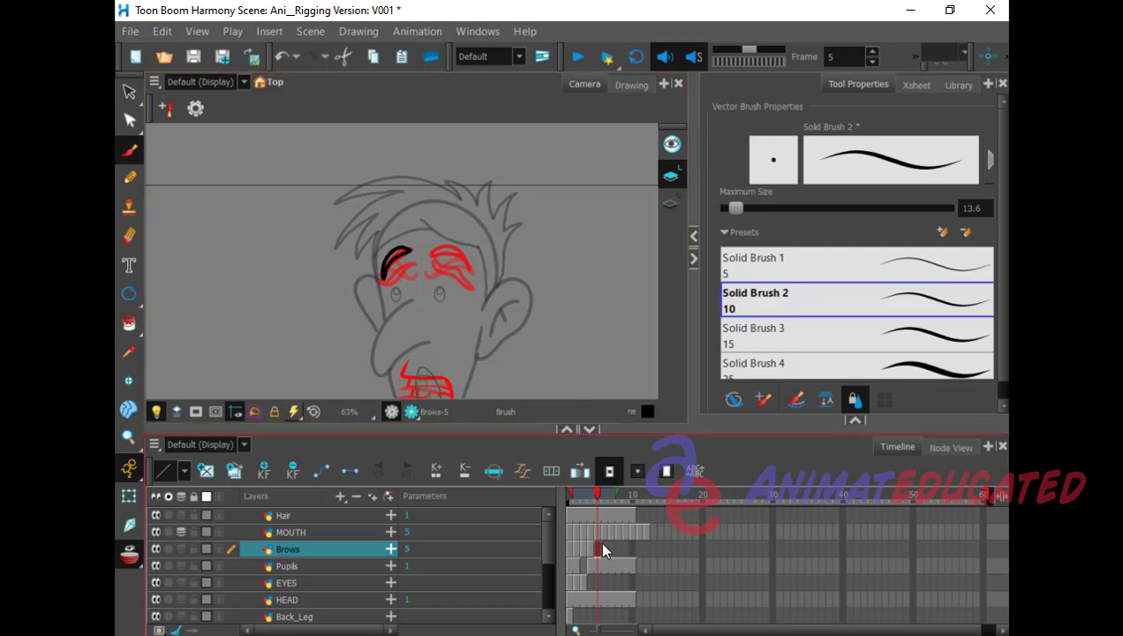
Step: Extend the EYES drawing on frame 3 over the following frames and brush the lowered, wavy second eyebrow on frame 5 of the Brows layer
{"action": "left_click", "coordinate": [583, 584]}
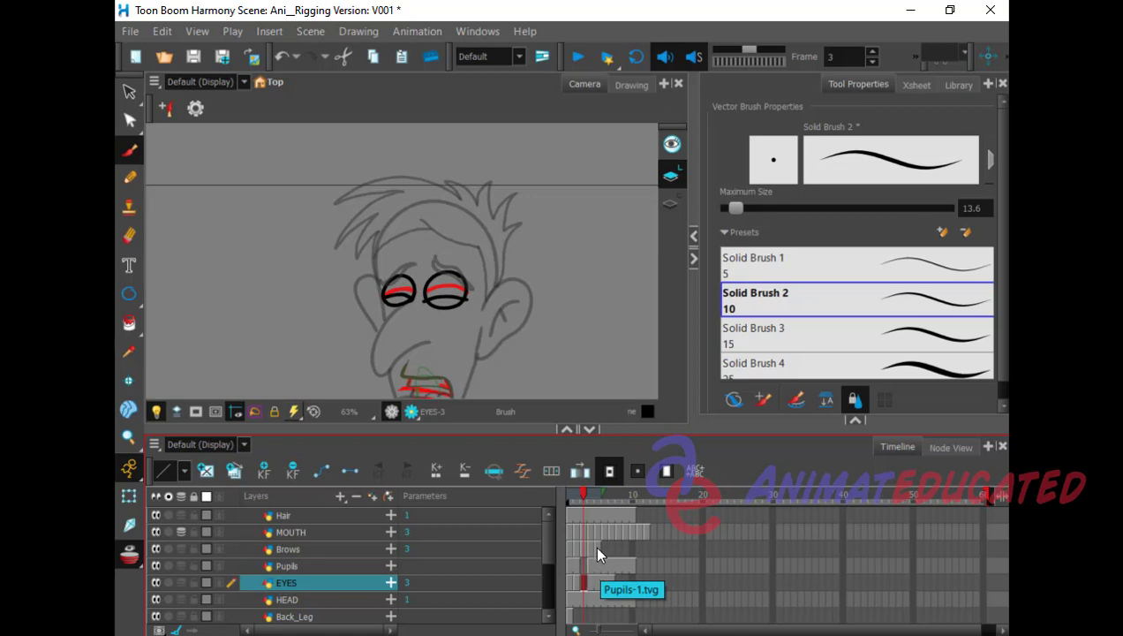
{"action": "left_click", "coordinate": [600, 551]}
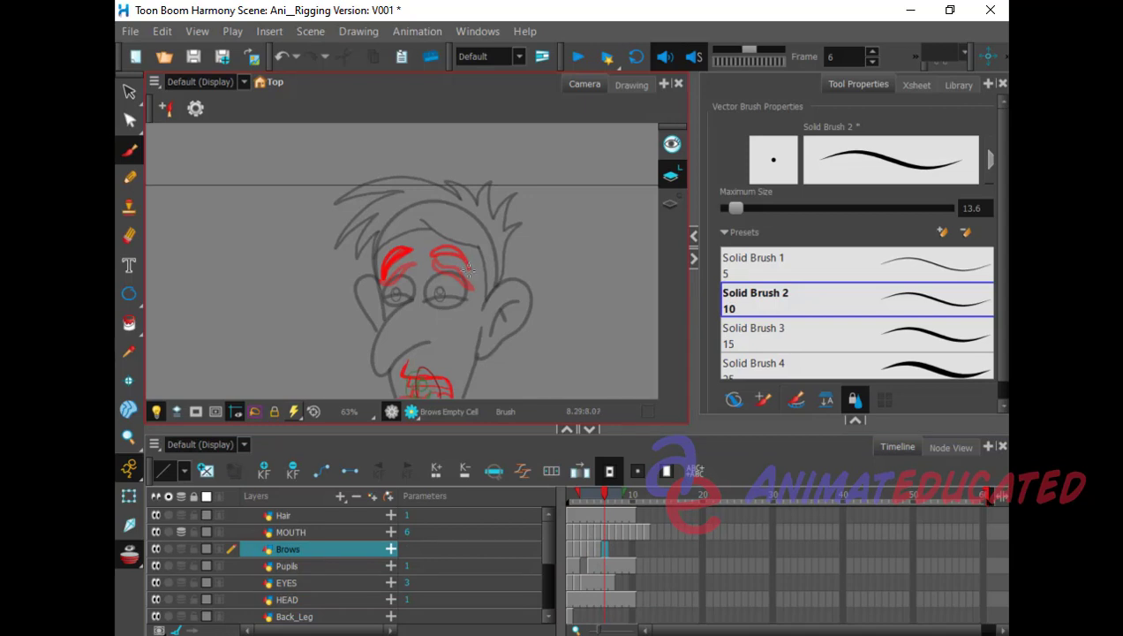
{"action": "left_click", "coordinate": [595, 545]}
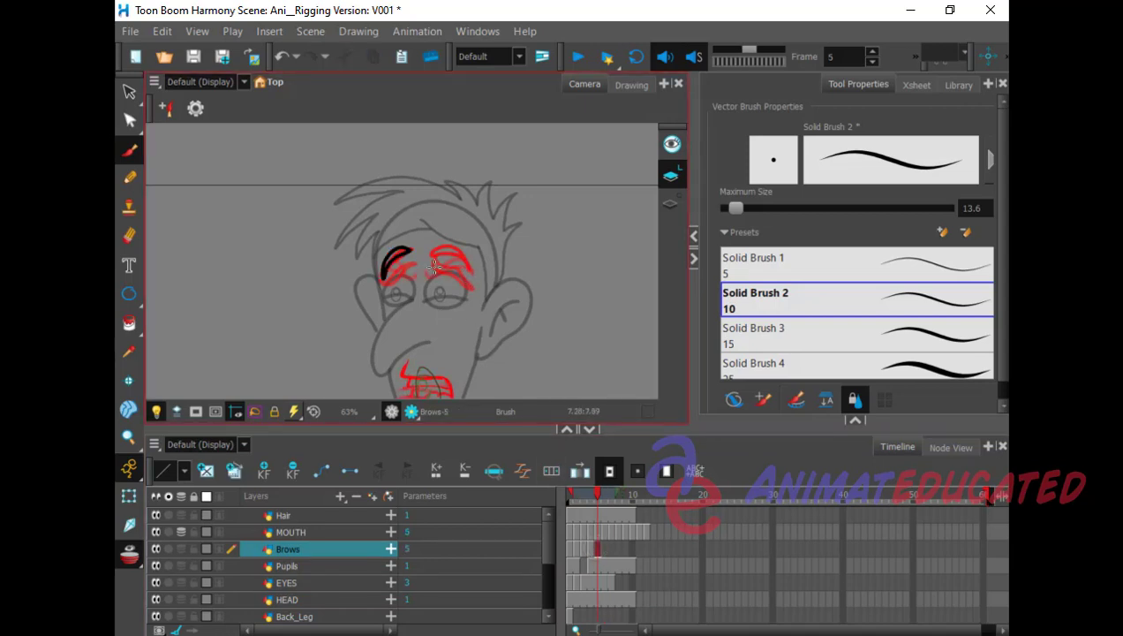
{"action": "mouse_move", "coordinate": [426, 272]}
{"action": "left_mouse_down"}
{"action": "mouse_move", "coordinate": [452, 265]}
{"action": "mouse_move", "coordinate": [470, 286]}
{"action": "mouse_move", "coordinate": [422, 278]}
{"action": "left_mouse_up"}
Step: Compare the eyebrow drawings across frames 1 to 6 of the Brows layer and return to frame 1
{"action": "left_click", "coordinate": [588, 546]}
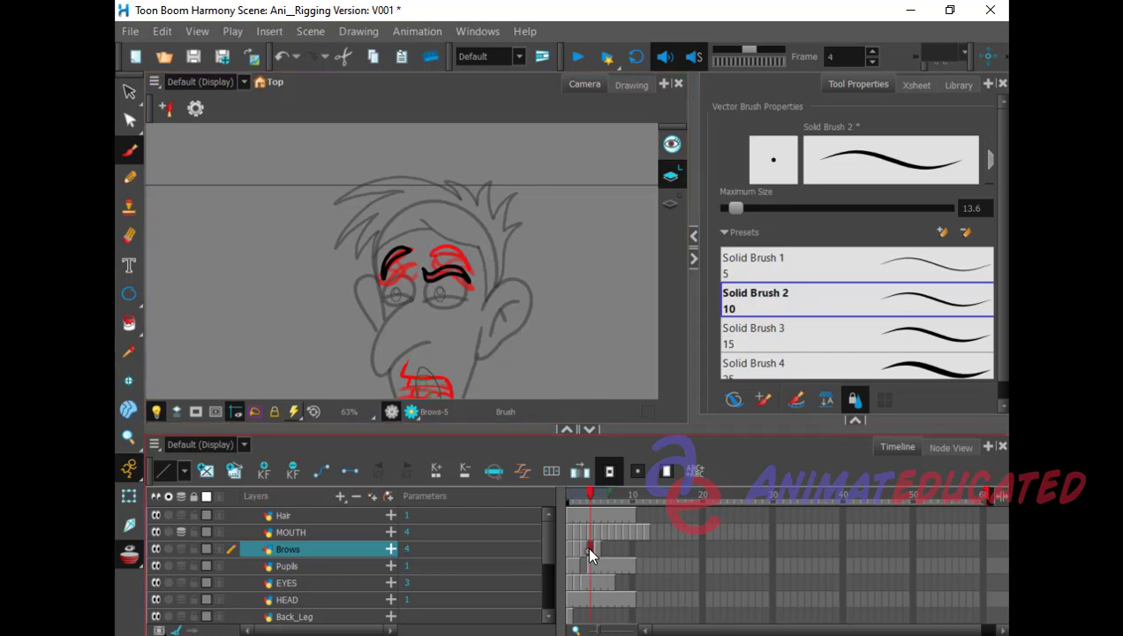
{"action": "left_click", "coordinate": [595, 549]}
{"action": "left_click", "coordinate": [603, 548]}
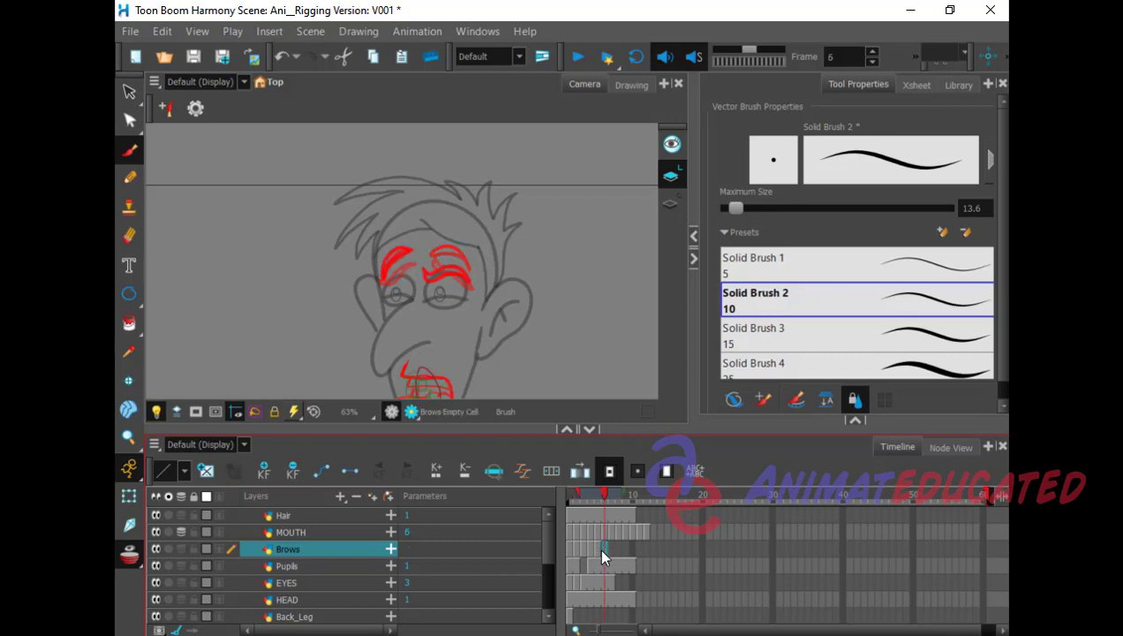
{"action": "left_click", "coordinate": [572, 548]}
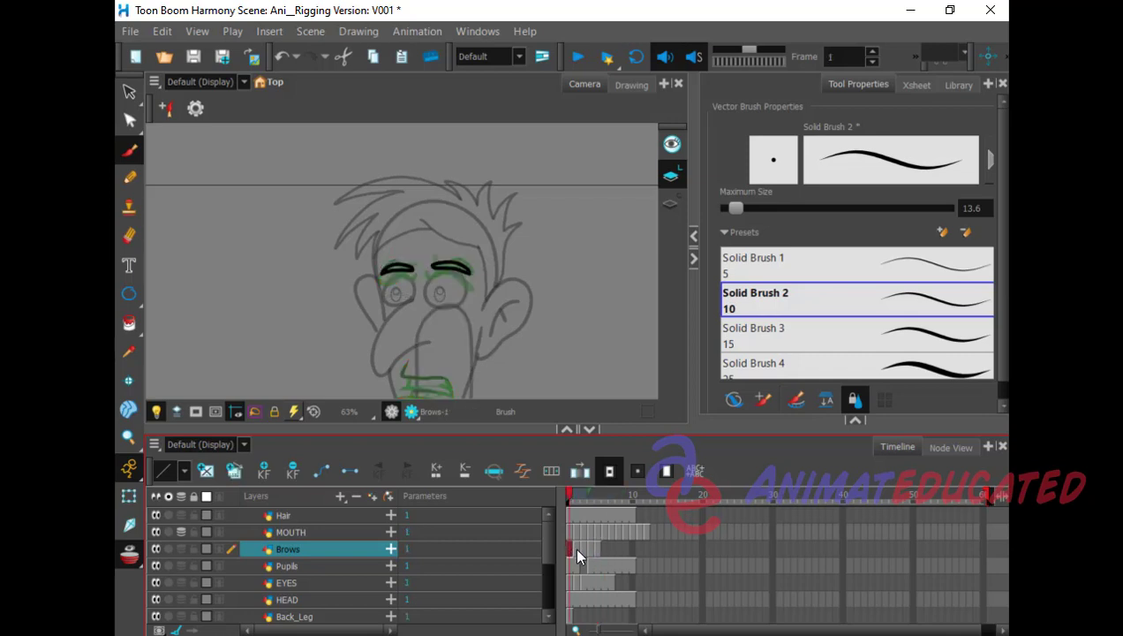
{"action": "left_click", "coordinate": [577, 548]}
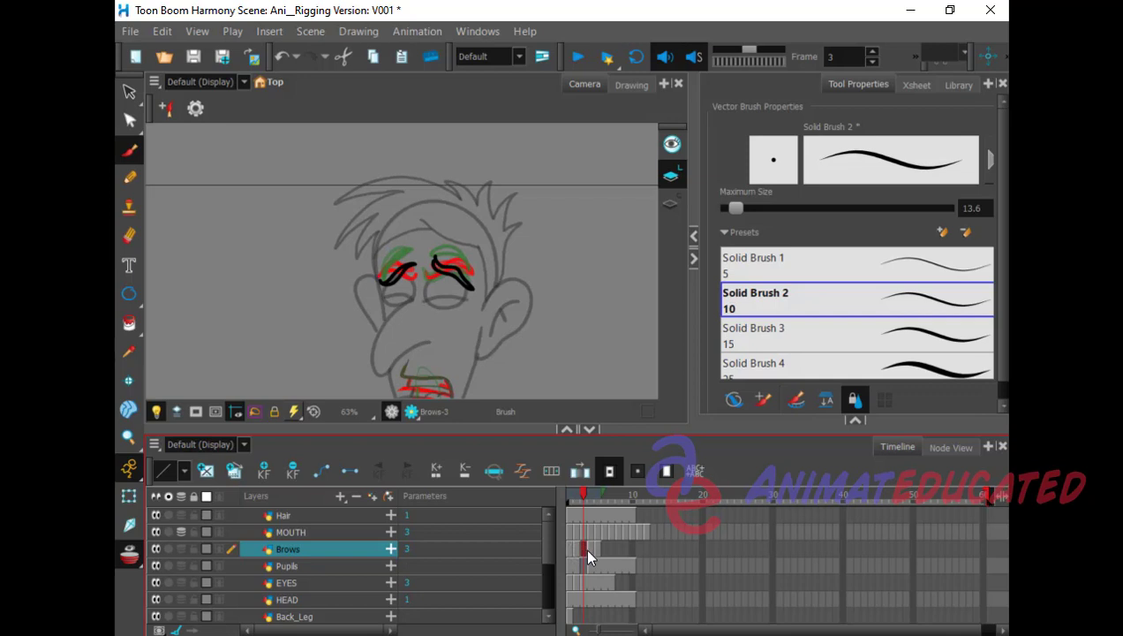
{"action": "left_click", "coordinate": [588, 548]}
{"action": "left_click", "coordinate": [597, 549]}
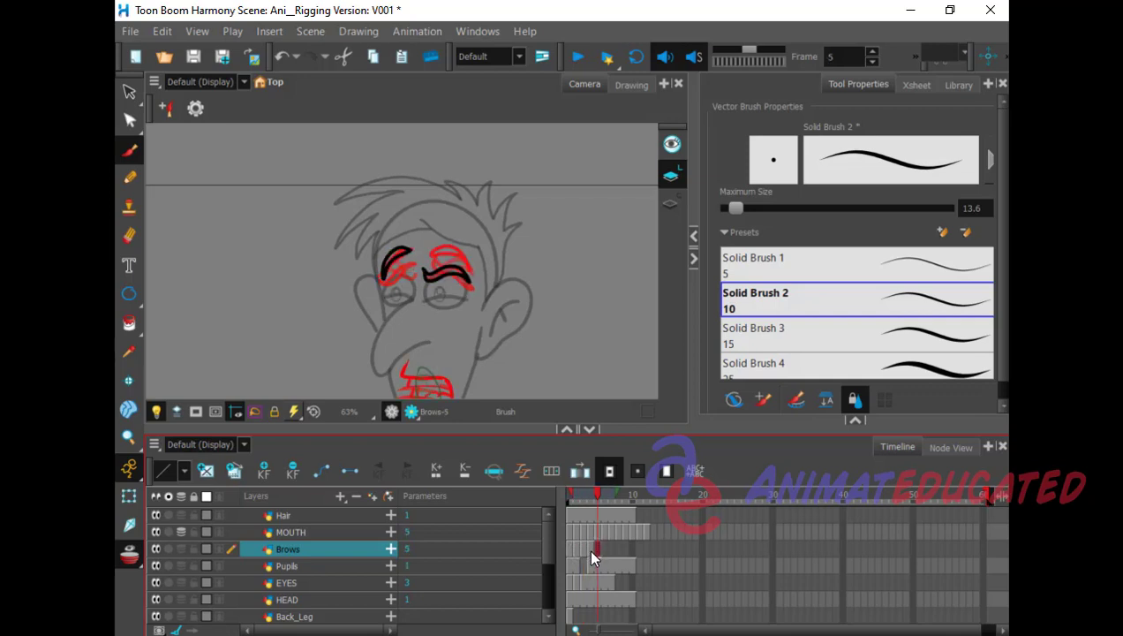
{"action": "left_click", "coordinate": [584, 548]}
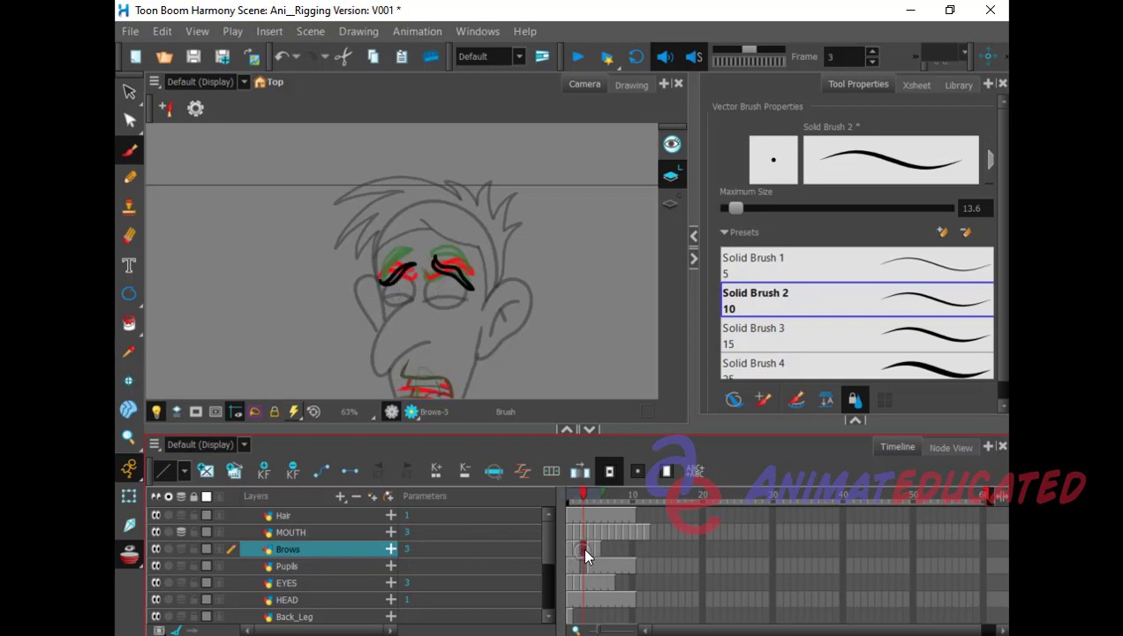
{"action": "left_click", "coordinate": [593, 548]}
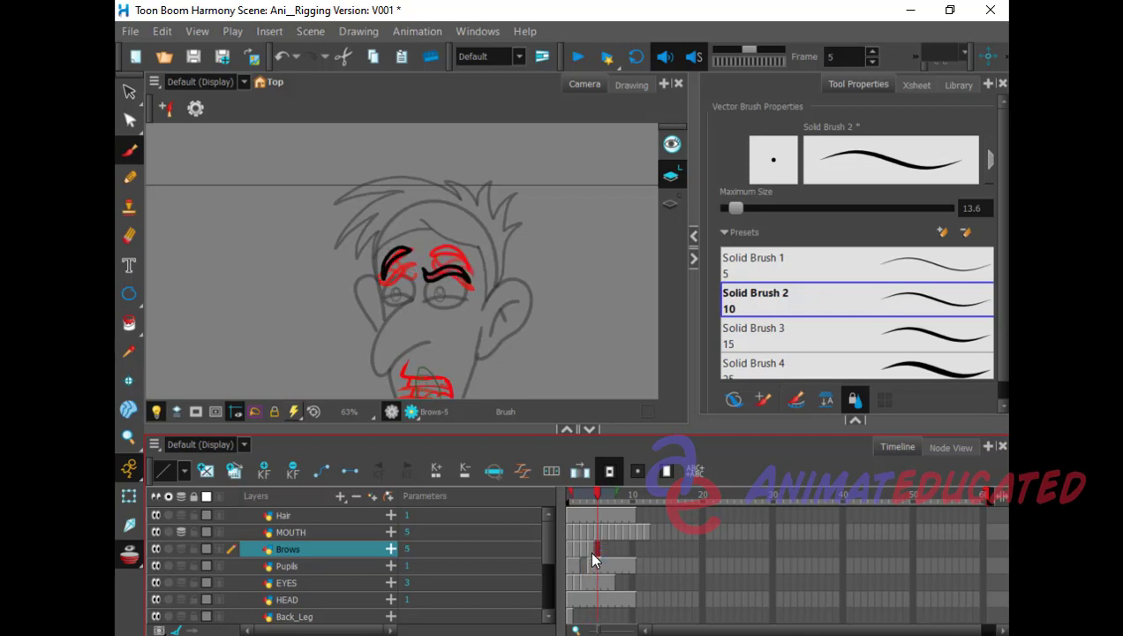
{"action": "left_click", "coordinate": [603, 548]}
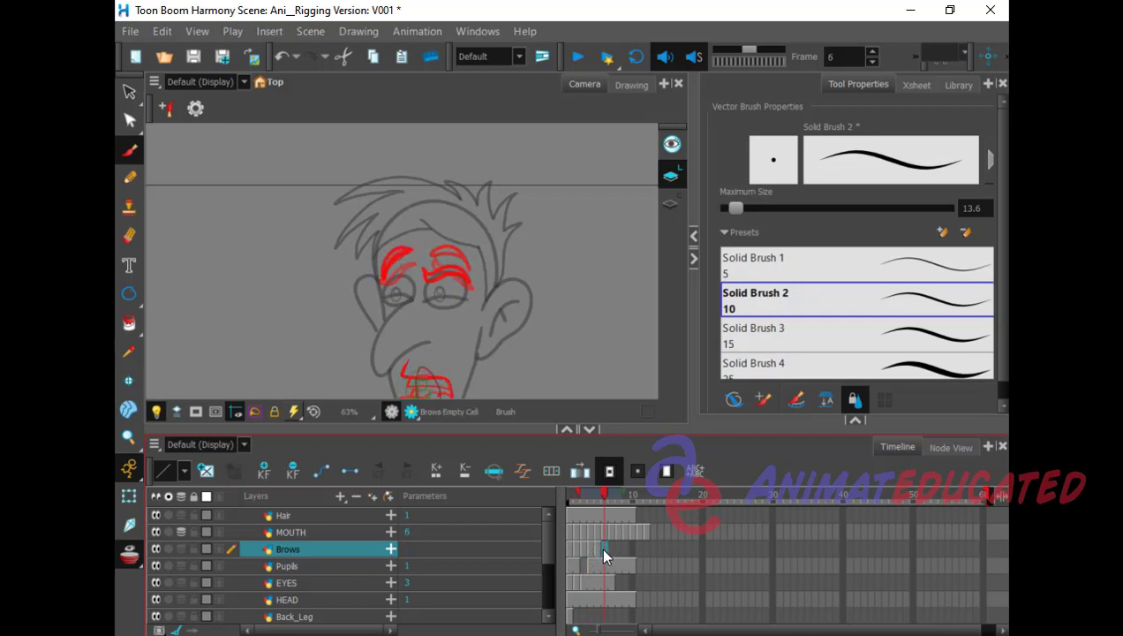
{"action": "left_click_drag", "start_coordinate": [602, 497], "coordinate": [569, 499]}
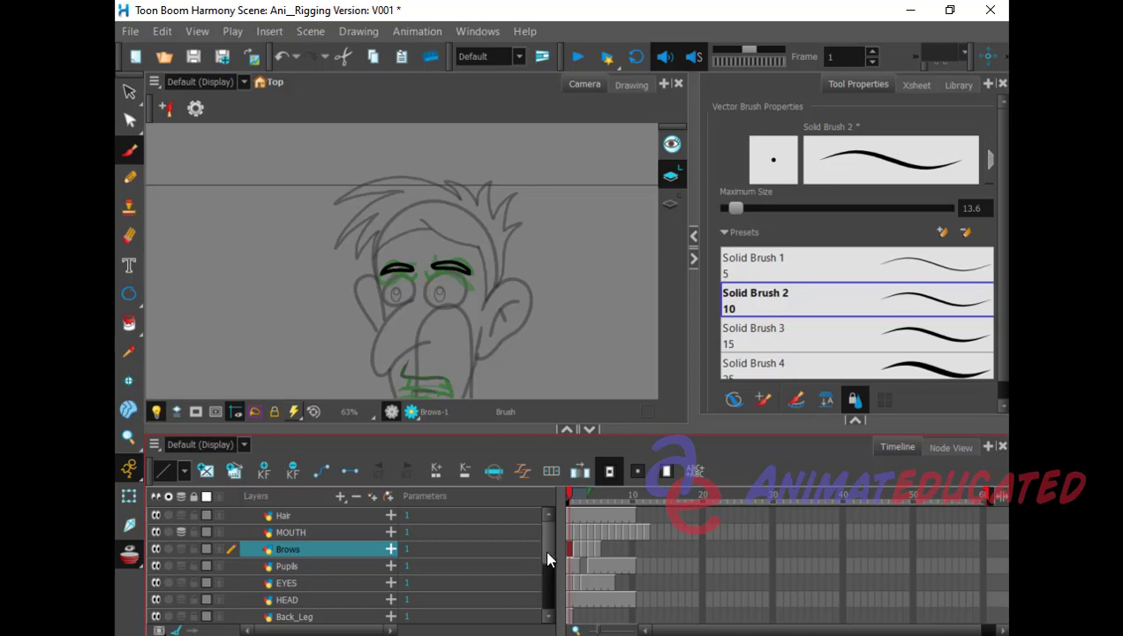
{"action": "mouse_move", "coordinate": [547, 552]}
{"action": "left_mouse_down"}
{"action": "mouse_move", "coordinate": [548, 603]}
{"action": "mouse_move", "coordinate": [545, 552]}
{"action": "left_mouse_up"}
{"action": "mouse_move", "coordinate": [576, 494]}
{"action": "left_mouse_down"}
{"action": "mouse_move", "coordinate": [630, 497]}
{"action": "mouse_move", "coordinate": [567, 490]}
{"action": "left_mouse_up"}
Step: Briefly show the rough Drawing layer to compare it with the traced character, and hide it again
{"action": "mouse_move", "coordinate": [543, 531]}
{"action": "left_mouse_down"}
{"action": "mouse_move", "coordinate": [544, 587]}
{"action": "mouse_move", "coordinate": [556, 534]}
{"action": "mouse_move", "coordinate": [547, 595]}
{"action": "left_mouse_up"}
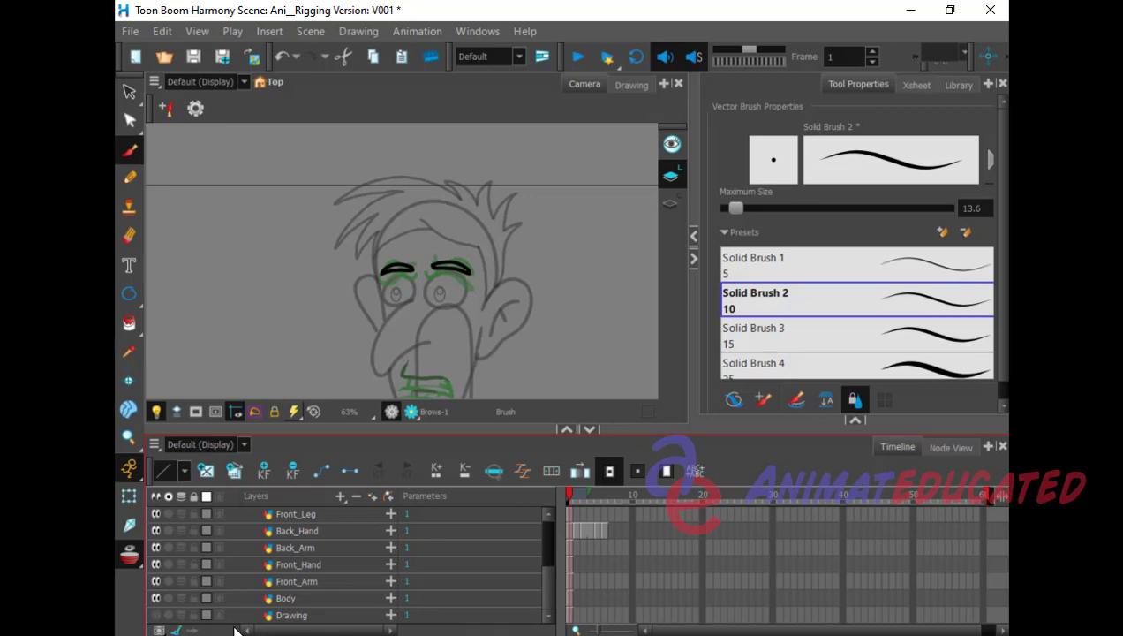
{"action": "left_click", "coordinate": [155, 616]}
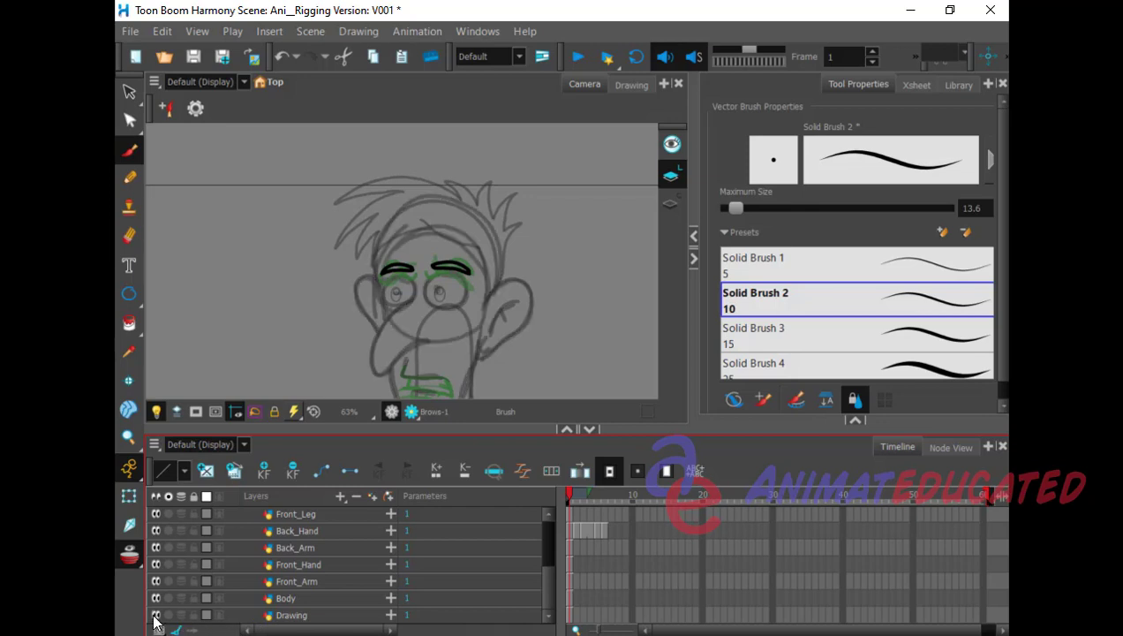
{"action": "left_click", "coordinate": [154, 616]}
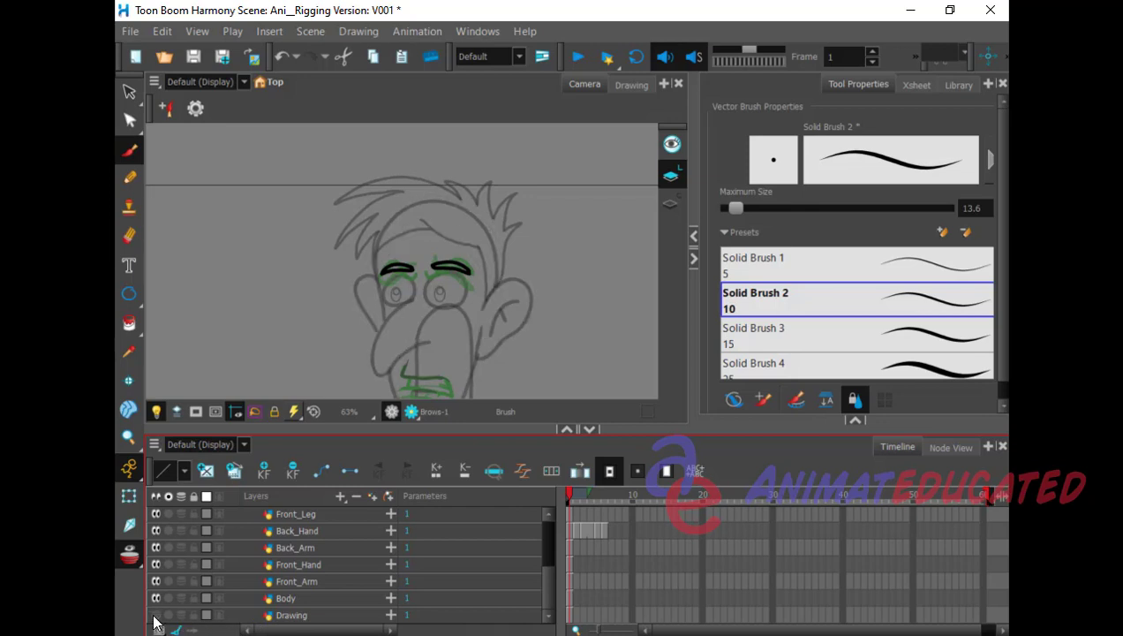
Step: Select the closed neck outline in the Body layer's drawing on frame 1
{"action": "left_click", "coordinate": [283, 600]}
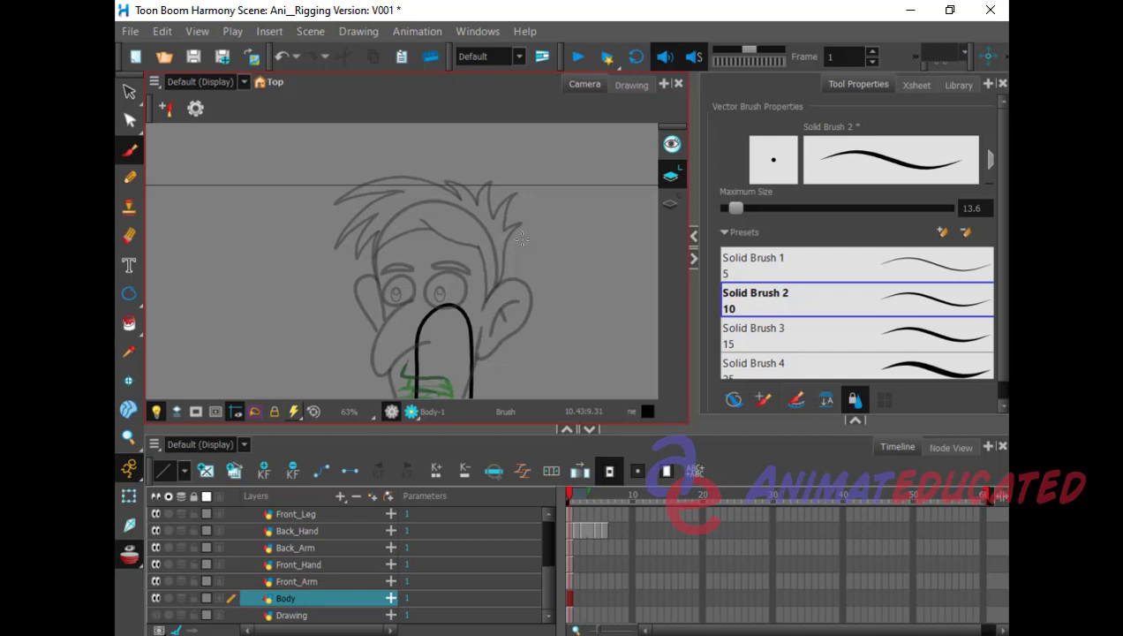
{"action": "left_click", "coordinate": [676, 173]}
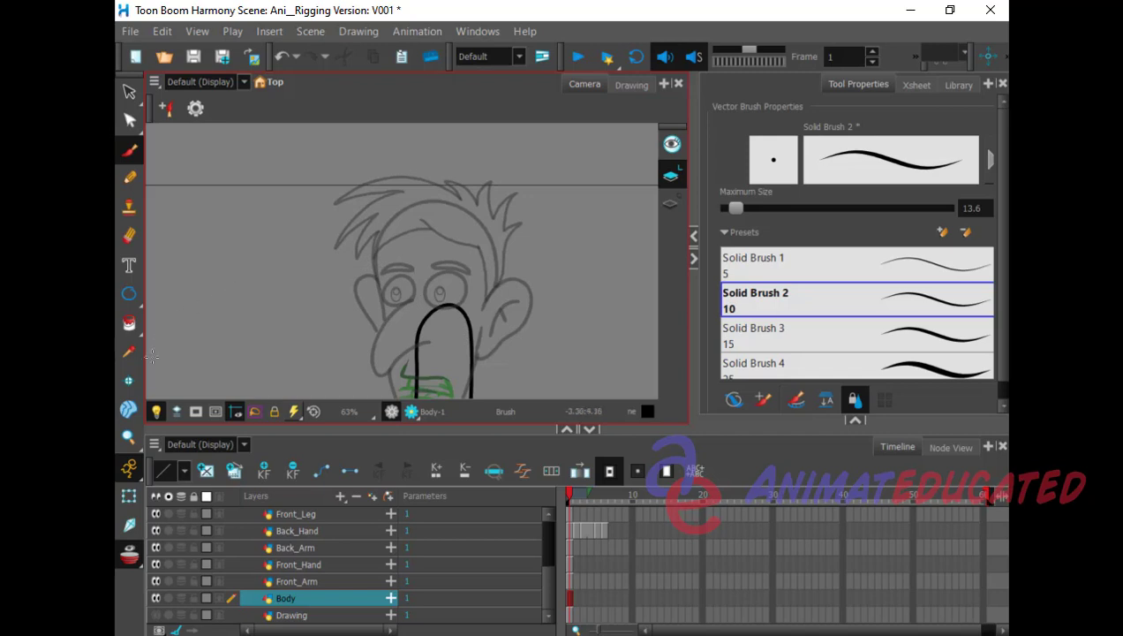
{"action": "left_click", "coordinate": [130, 435]}
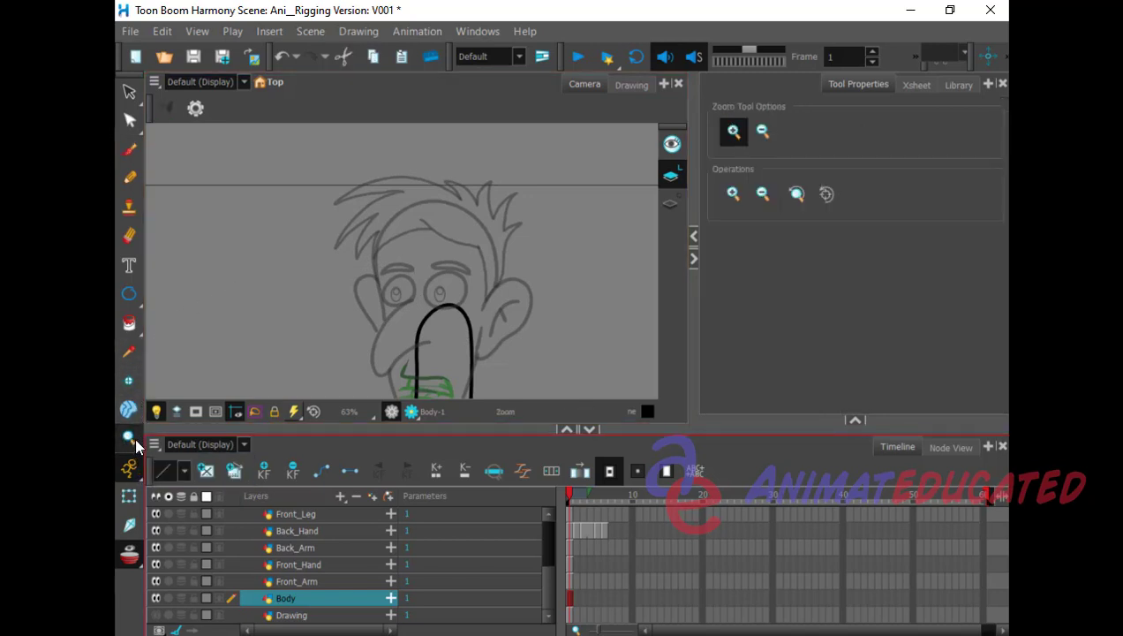
{"action": "left_click_drag", "start_coordinate": [134, 436], "coordinate": [172, 433]}
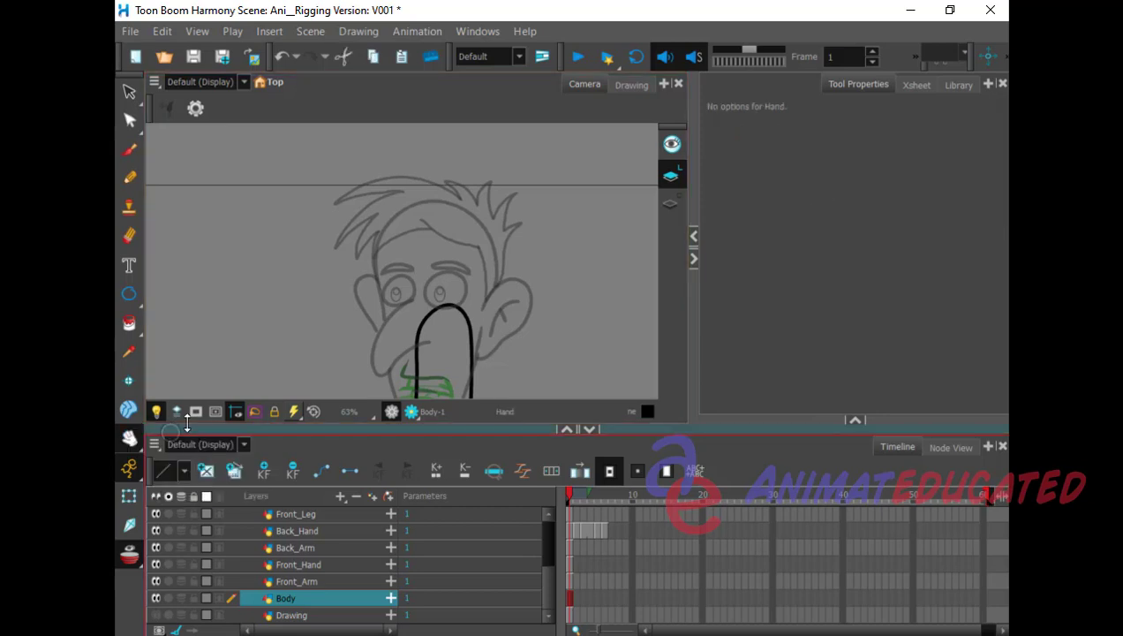
{"action": "left_click_drag", "start_coordinate": [550, 311], "coordinate": [553, 166]}
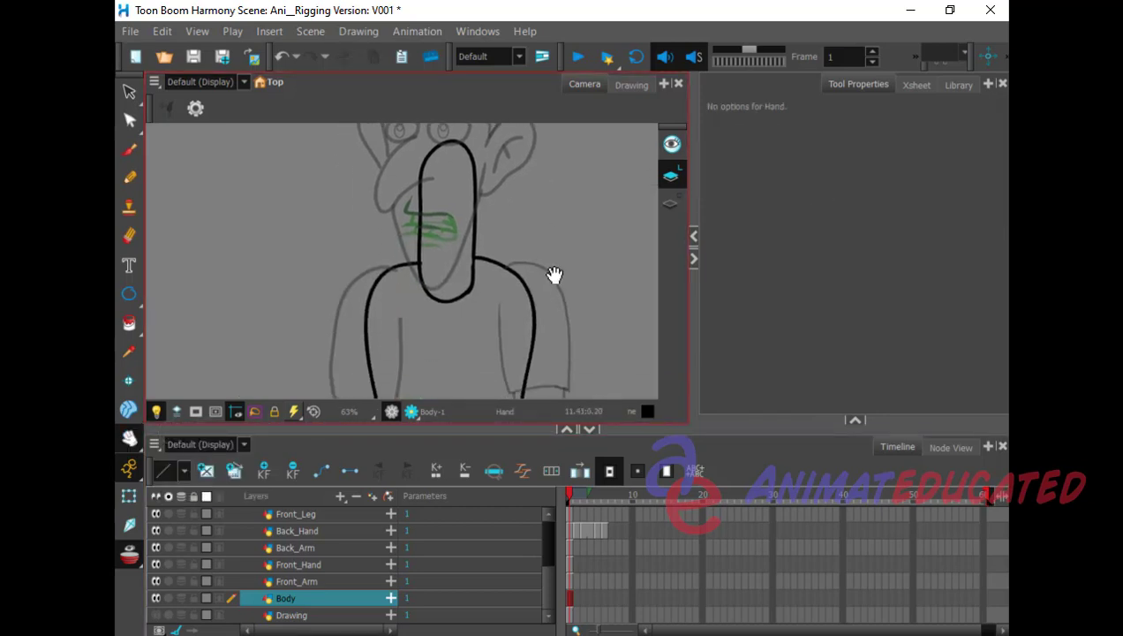
{"action": "left_click_drag", "start_coordinate": [561, 261], "coordinate": [549, 200]}
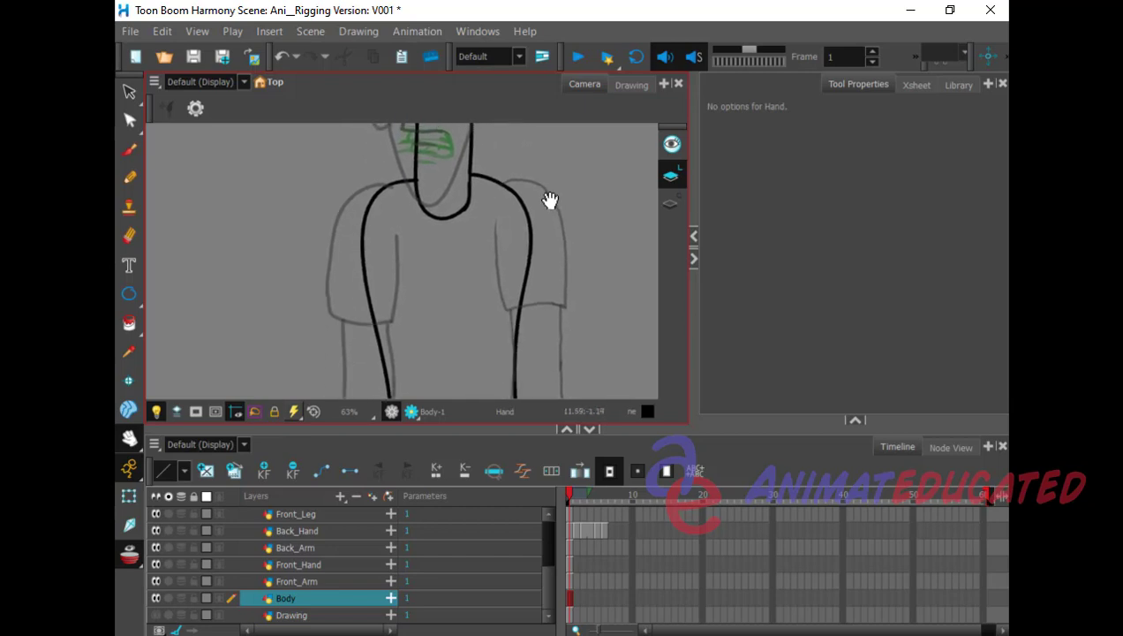
{"action": "left_click_drag", "start_coordinate": [594, 284], "coordinate": [589, 394]}
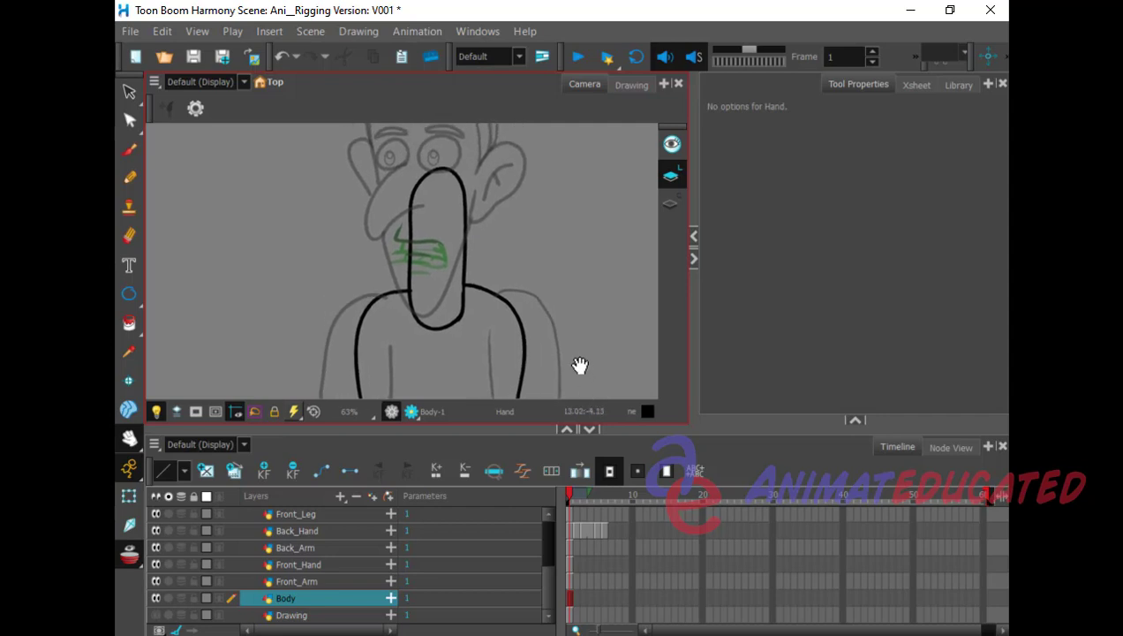
{"action": "left_click", "coordinate": [128, 91]}
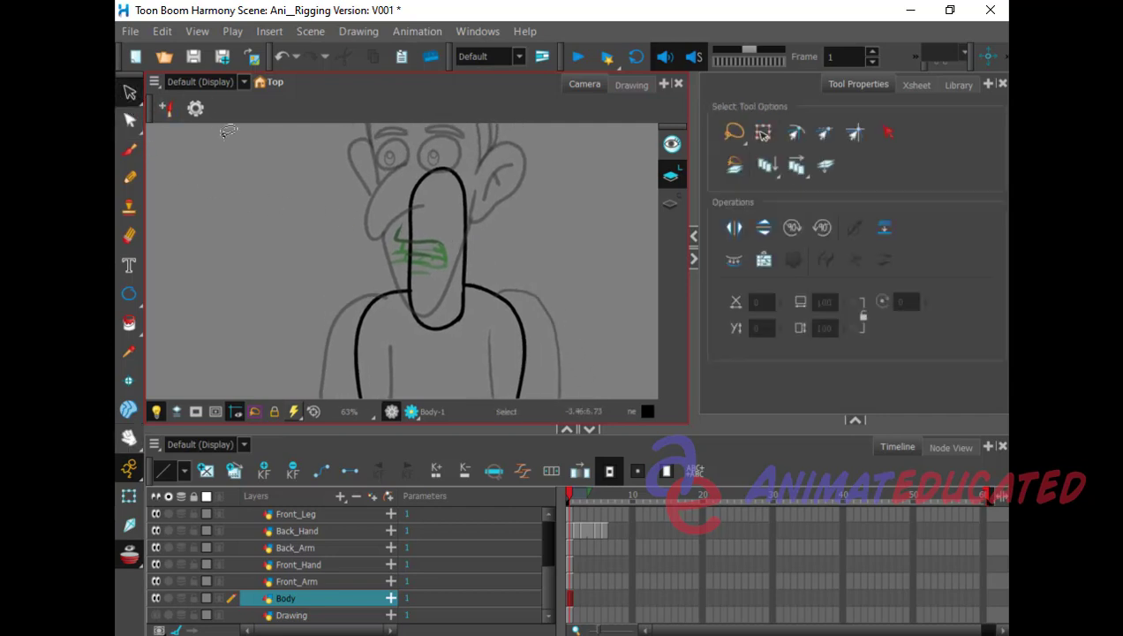
{"action": "mouse_move", "coordinate": [484, 186]}
{"action": "left_mouse_down"}
{"action": "mouse_move", "coordinate": [439, 159]}
{"action": "mouse_move", "coordinate": [391, 229]}
{"action": "mouse_move", "coordinate": [462, 254]}
{"action": "mouse_move", "coordinate": [502, 219]}
{"action": "left_mouse_up"}
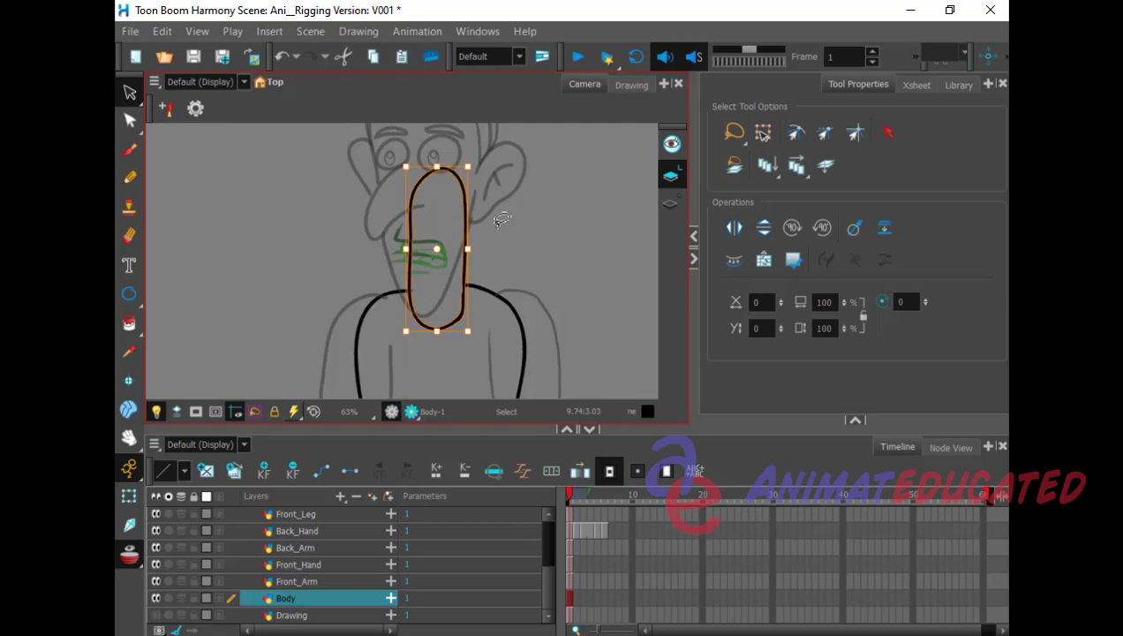
Step: Add a vector drawing layer named Neck above the Body layer
{"action": "left_click", "coordinate": [340, 495]}
{"action": "left_click", "coordinate": [382, 535]}
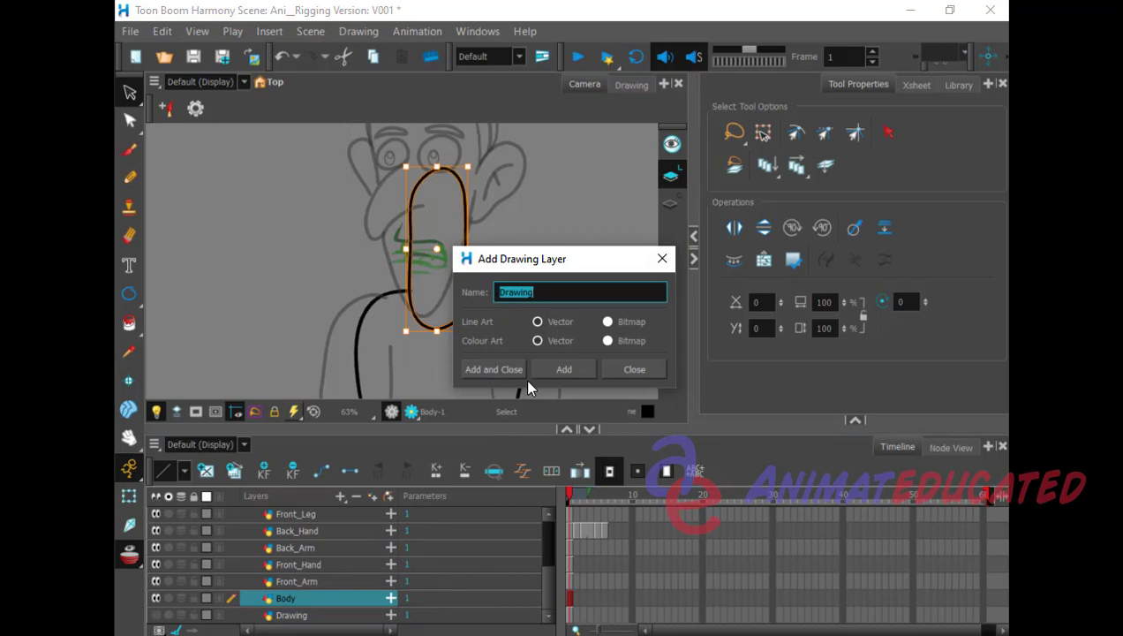
{"action": "type", "text": "Neck"}
{"action": "key", "text": "Return"}
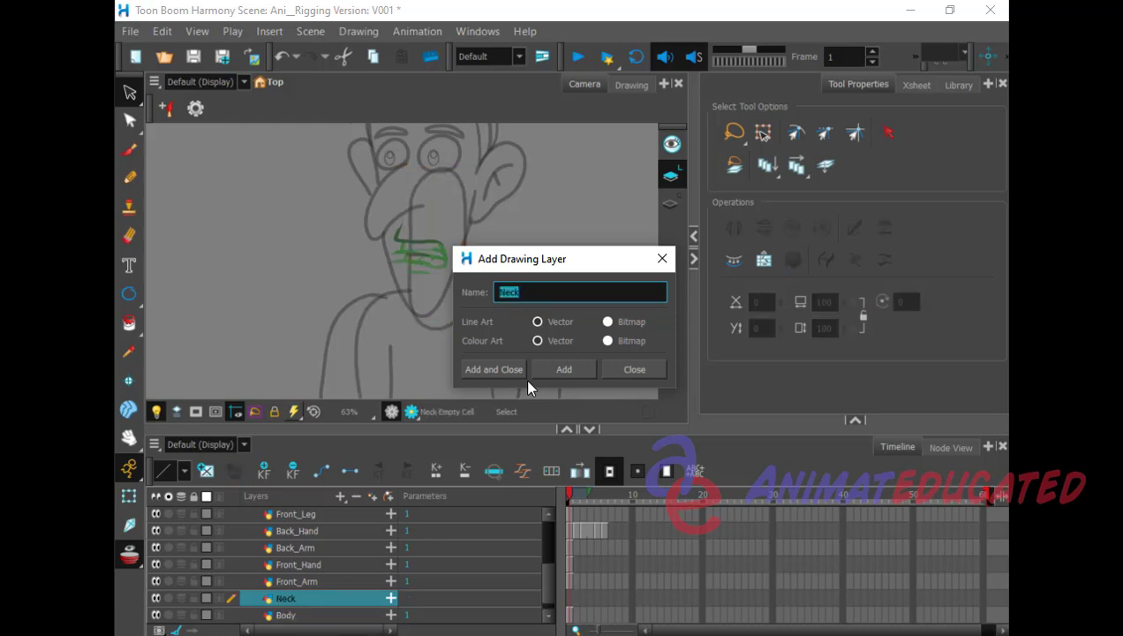
{"action": "left_click", "coordinate": [632, 369]}
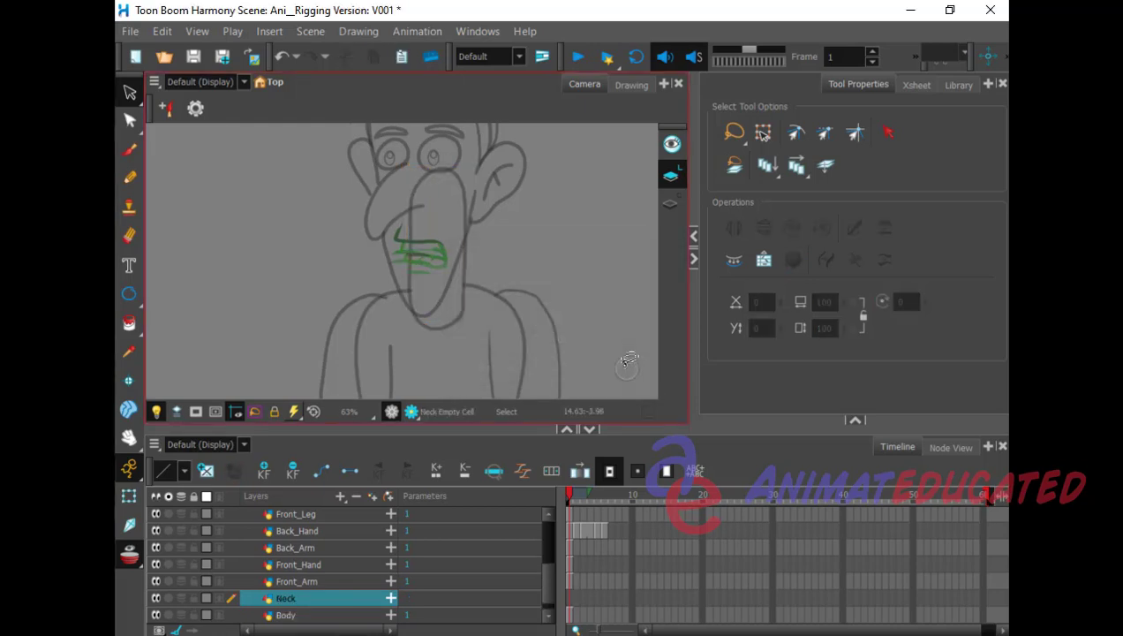
Step: Paste the copied neck outline into the Neck layer on frame 1
{"action": "left_click", "coordinate": [326, 607]}
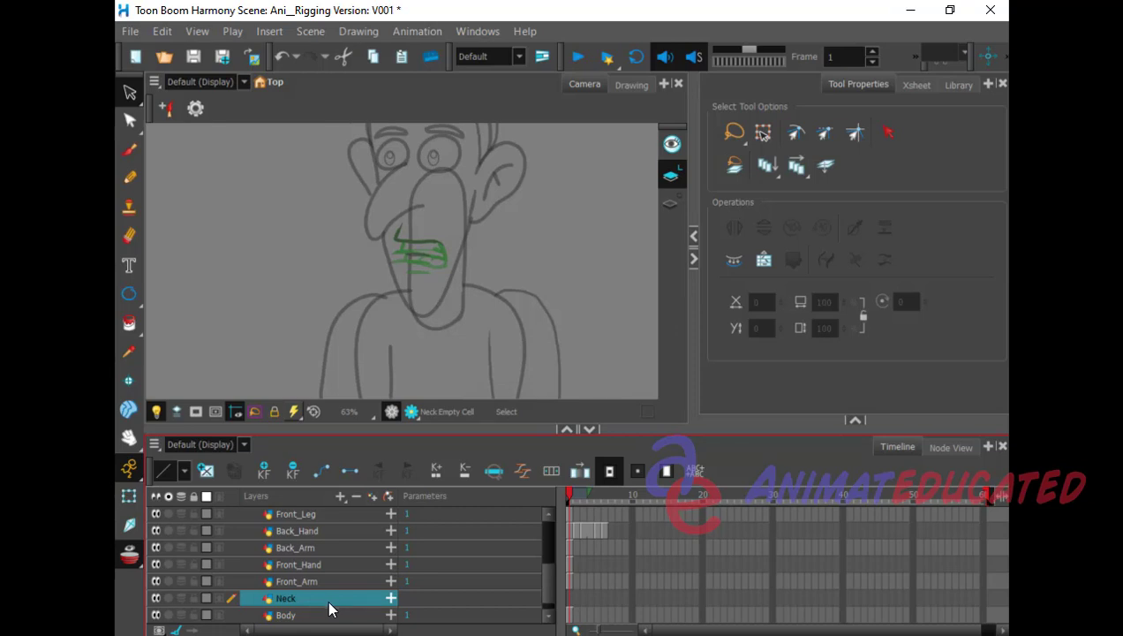
{"action": "left_click", "coordinate": [477, 307]}
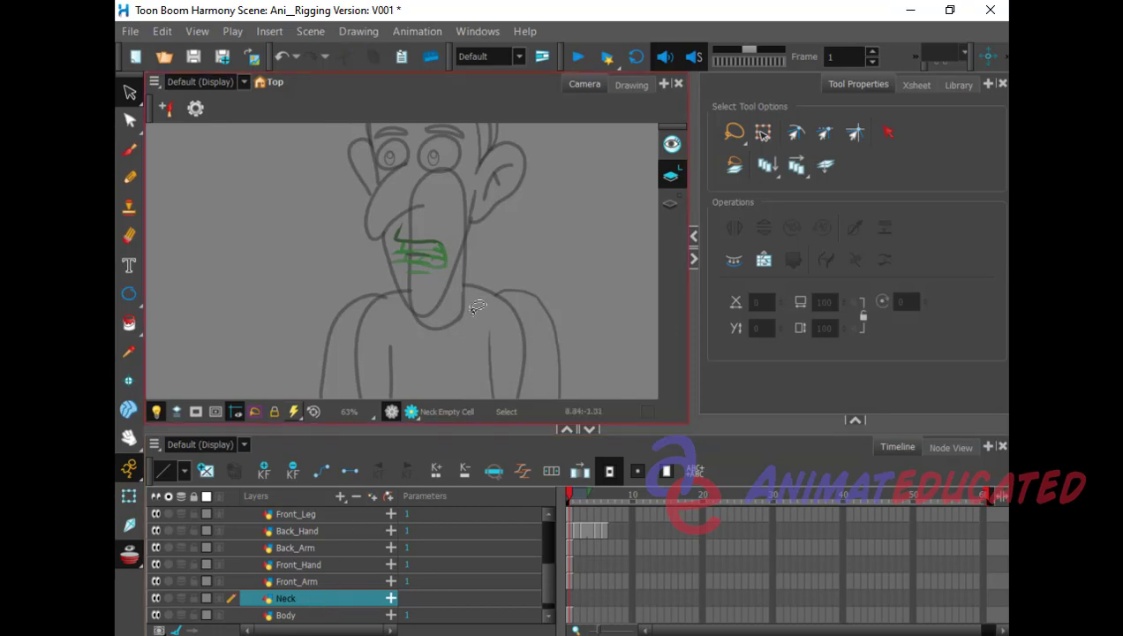
{"action": "key", "text": "ctrl+v"}
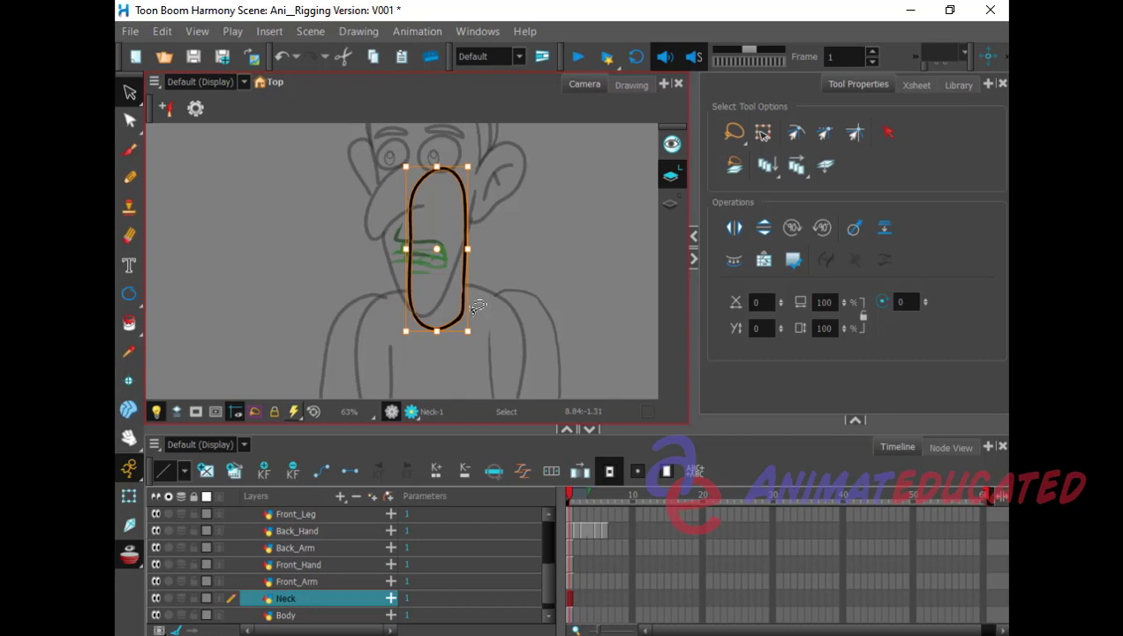
Step: Delete the closed neck outline from the Body layer's drawing on frame 1
{"action": "left_click", "coordinate": [326, 615]}
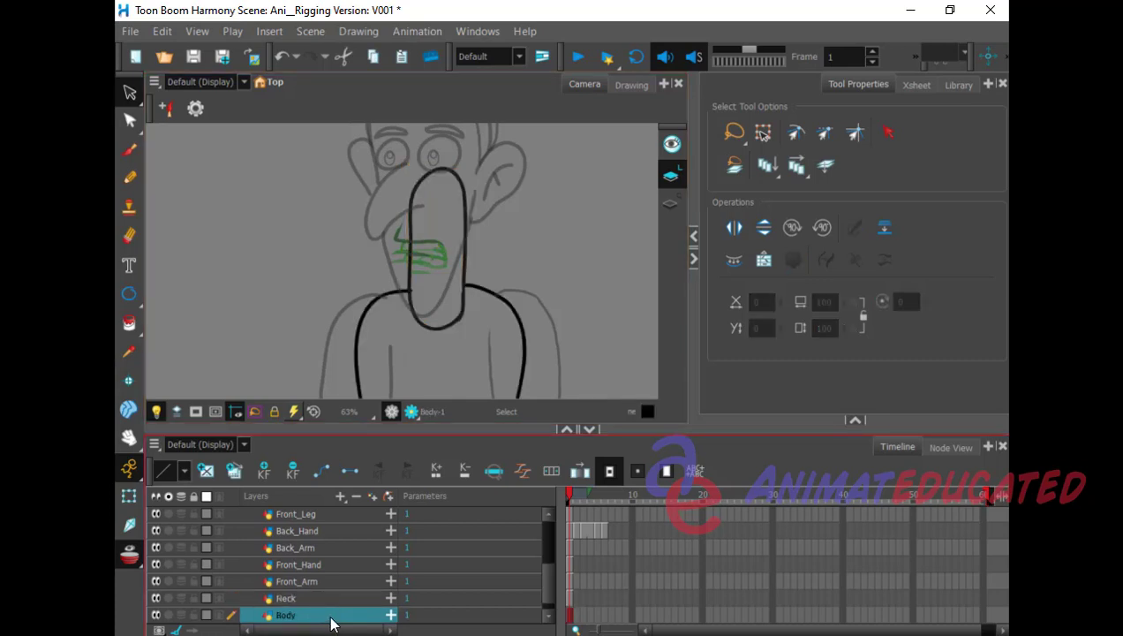
{"action": "left_click", "coordinate": [455, 322]}
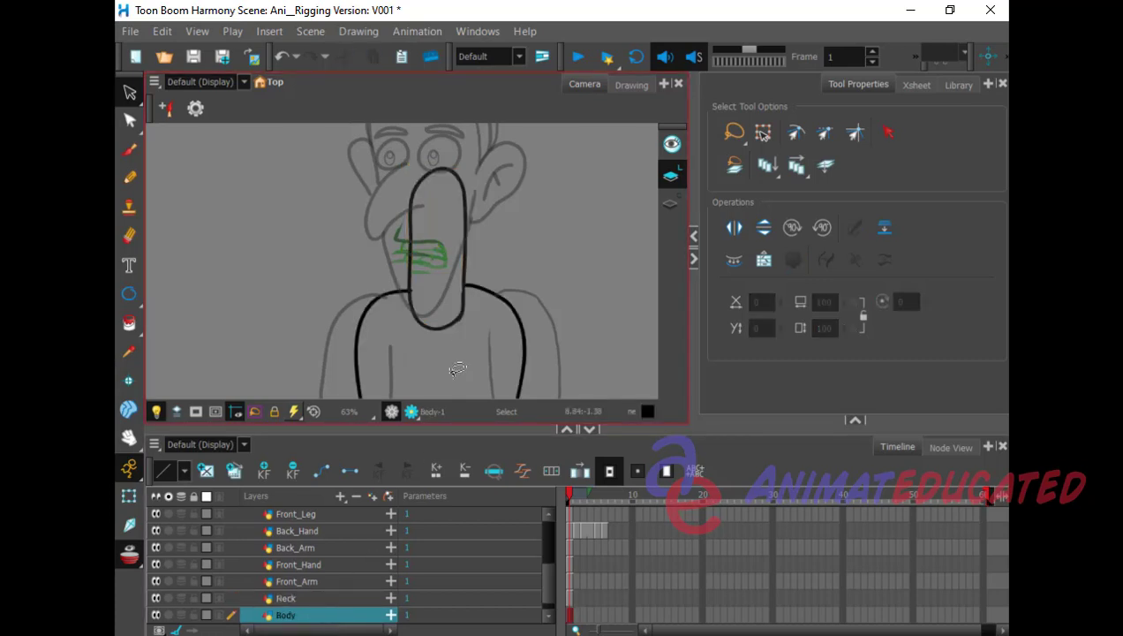
{"action": "left_click", "coordinate": [466, 226]}
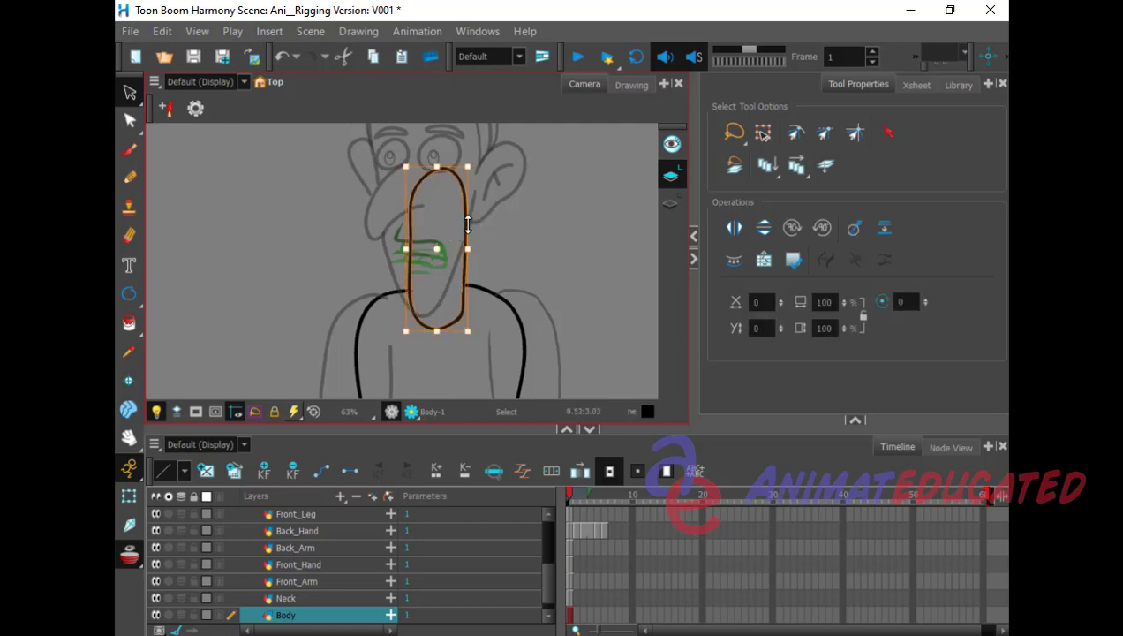
{"action": "key", "text": "Delete"}
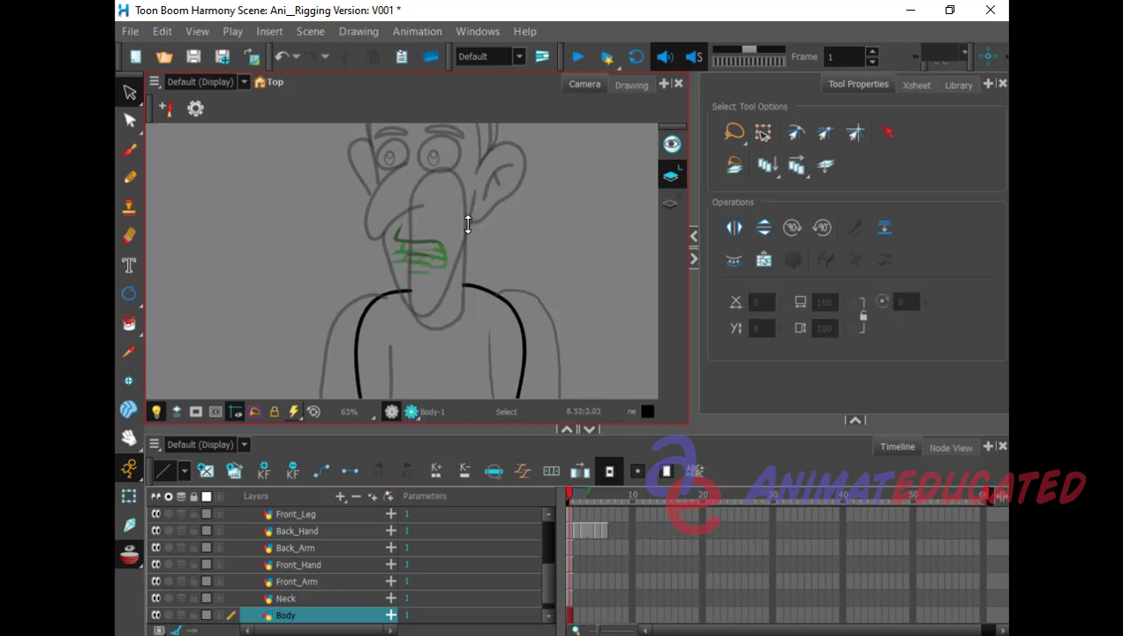
Step: Brush a stroke across the neck gap in the Body drawing, joining the two shoulder lines with Solid Brush 2
{"action": "left_click", "coordinate": [130, 150]}
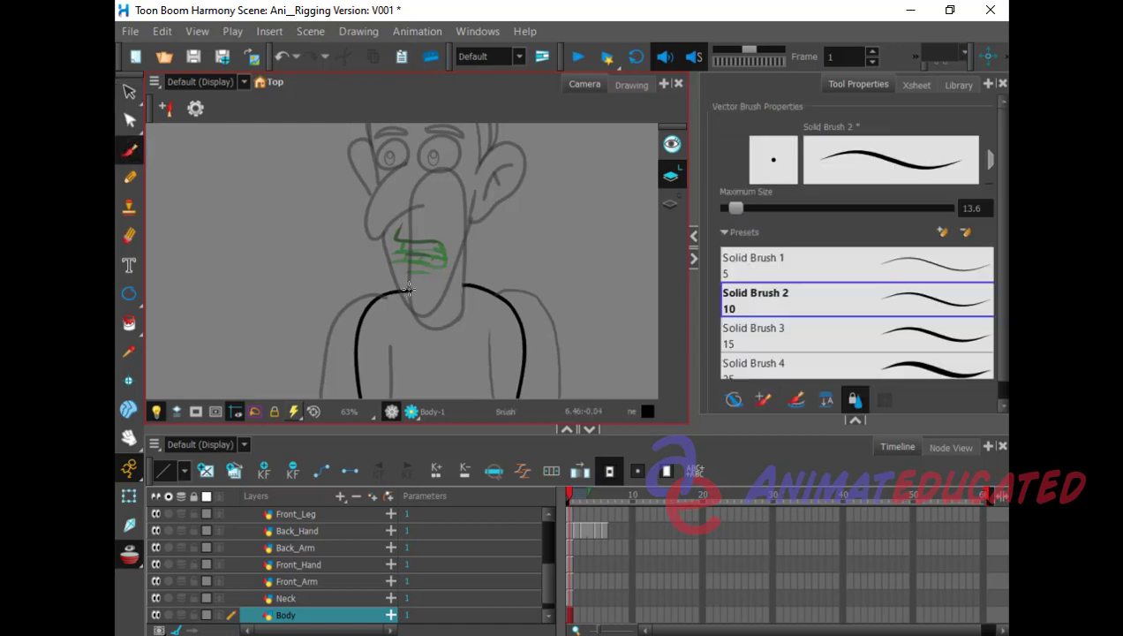
{"action": "mouse_move", "coordinate": [420, 288]}
{"action": "left_mouse_down"}
{"action": "mouse_move", "coordinate": [403, 290]}
{"action": "mouse_move", "coordinate": [478, 282]}
{"action": "left_mouse_up"}
{"action": "left_click", "coordinate": [542, 551]}
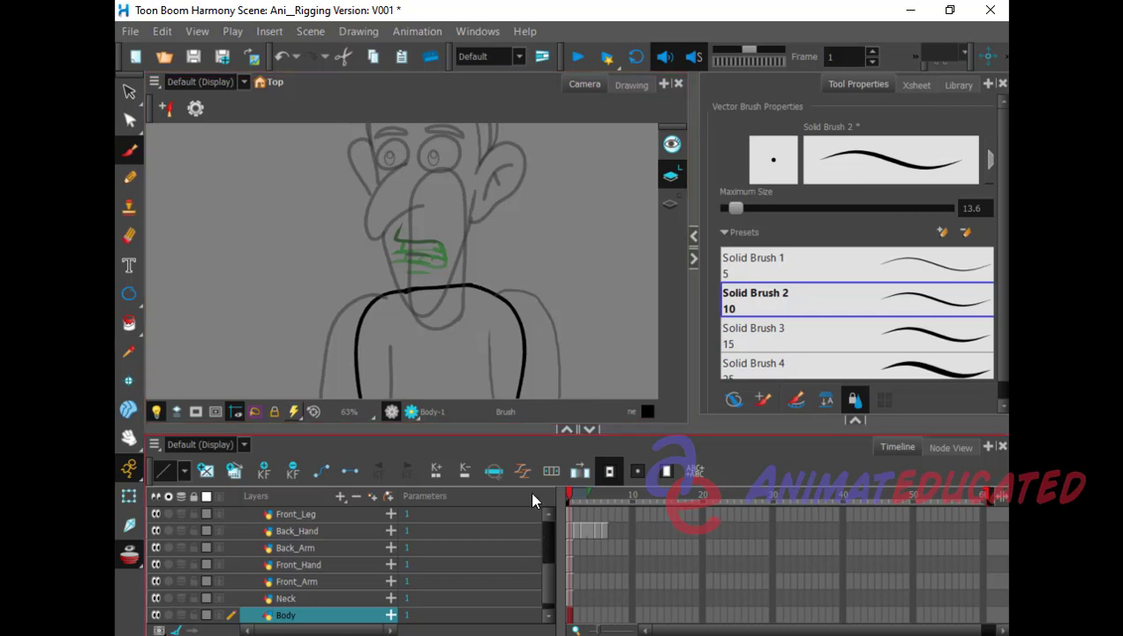
Step: Erase the rough, thick overlap on the lower hip curve of the Body outline with the 30-size Eraser
{"action": "left_click", "coordinate": [128, 436]}
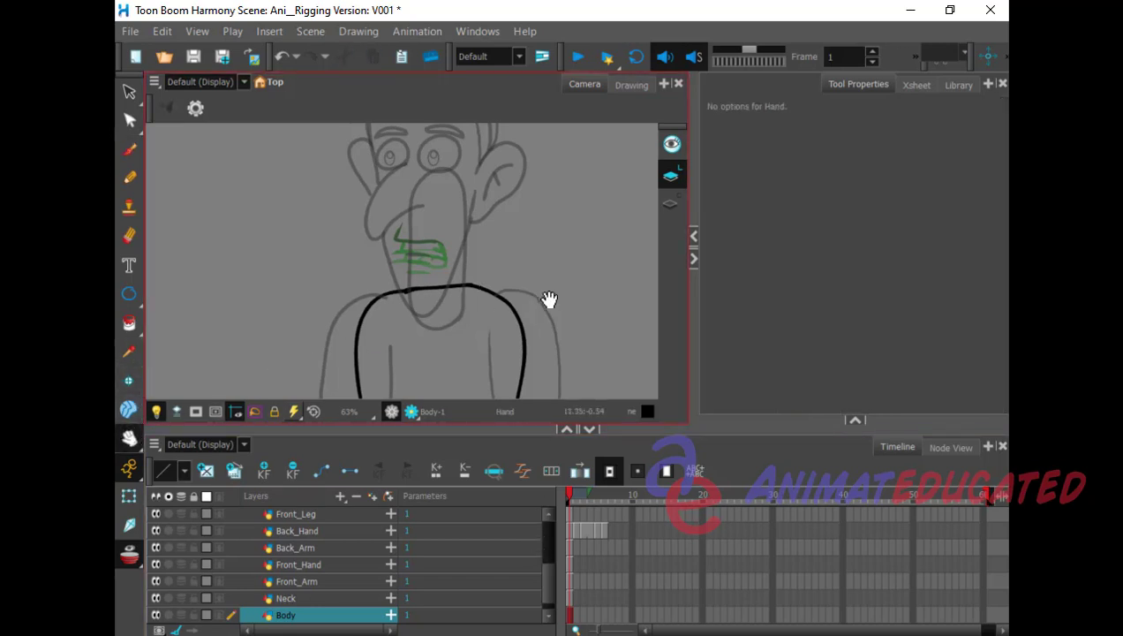
{"action": "left_click_drag", "start_coordinate": [546, 301], "coordinate": [544, 188]}
{"action": "left_click_drag", "start_coordinate": [551, 316], "coordinate": [558, 167]}
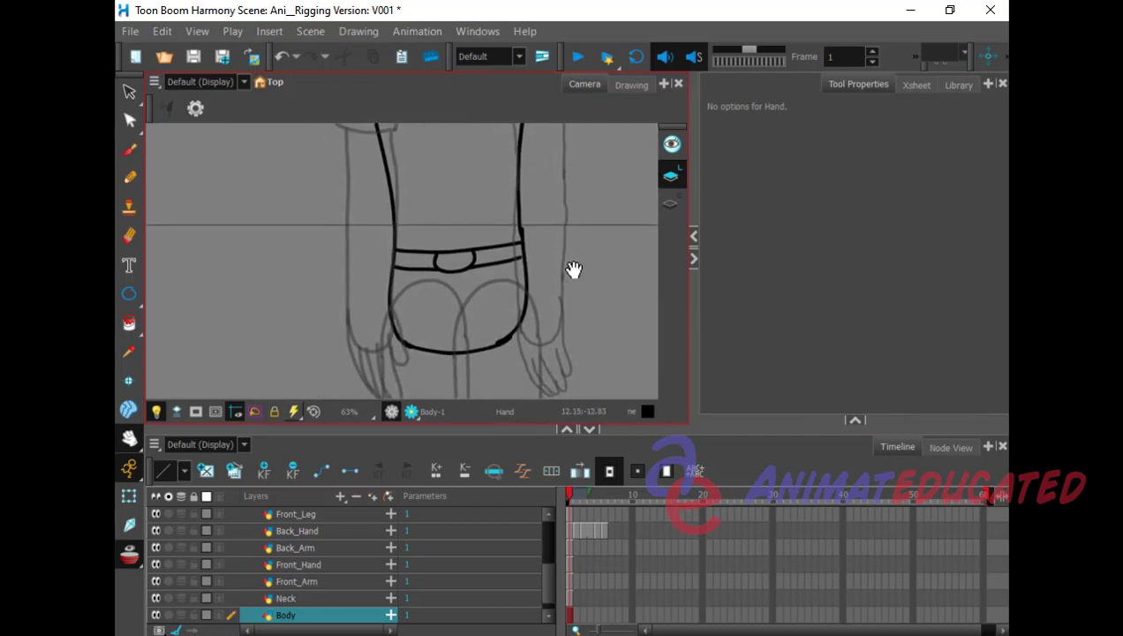
{"action": "left_click_drag", "start_coordinate": [590, 277], "coordinate": [575, 217]}
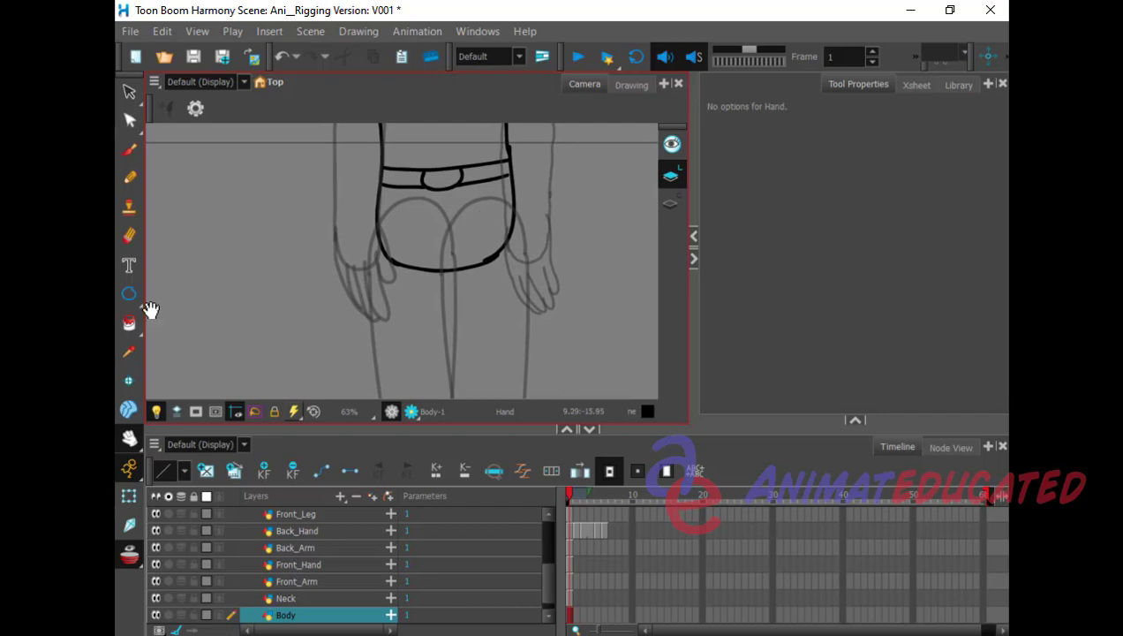
{"action": "left_click", "coordinate": [130, 236]}
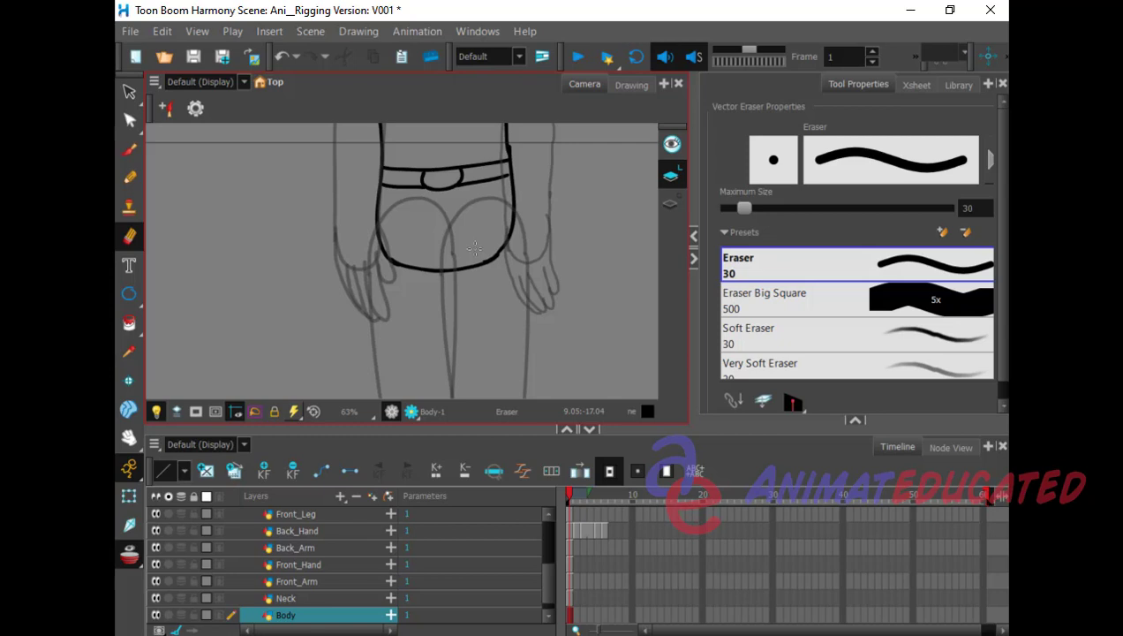
{"action": "left_click", "coordinate": [587, 535]}
Step: Inspect the traced character from the legs up to the head, and select the Back_Hand layer's drawing on frame 1
{"action": "left_click", "coordinate": [130, 436]}
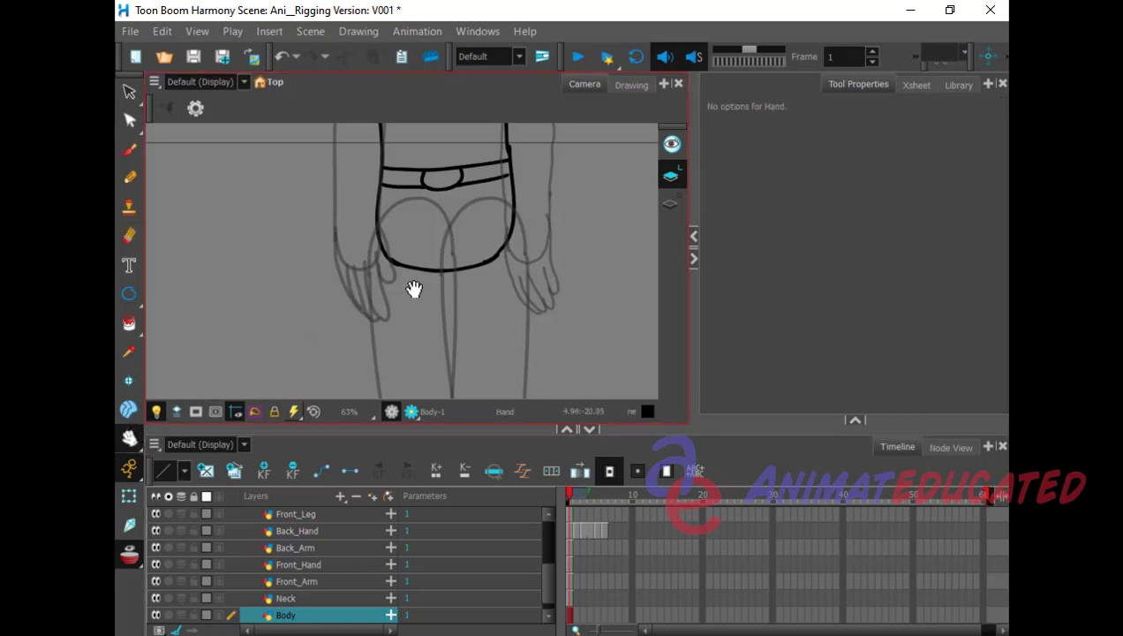
{"action": "mouse_move", "coordinate": [572, 187]}
{"action": "left_mouse_down"}
{"action": "mouse_move", "coordinate": [566, 422]}
{"action": "mouse_move", "coordinate": [572, 146]}
{"action": "left_mouse_up"}
{"action": "left_click_drag", "start_coordinate": [576, 322], "coordinate": [577, 155]}
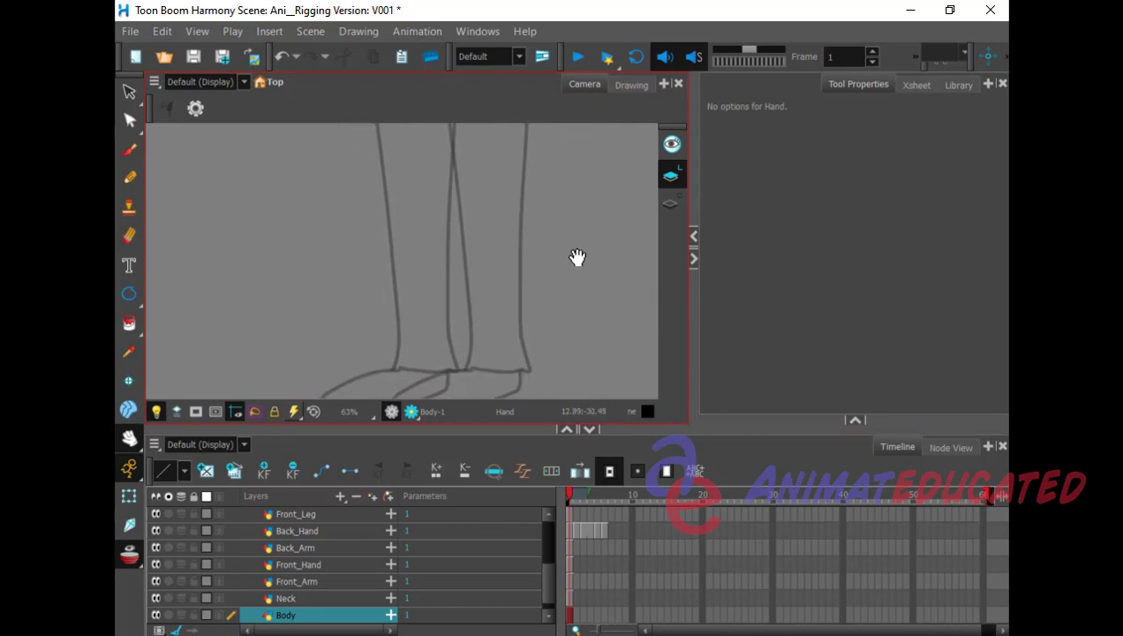
{"action": "left_click_drag", "start_coordinate": [572, 255], "coordinate": [577, 290]}
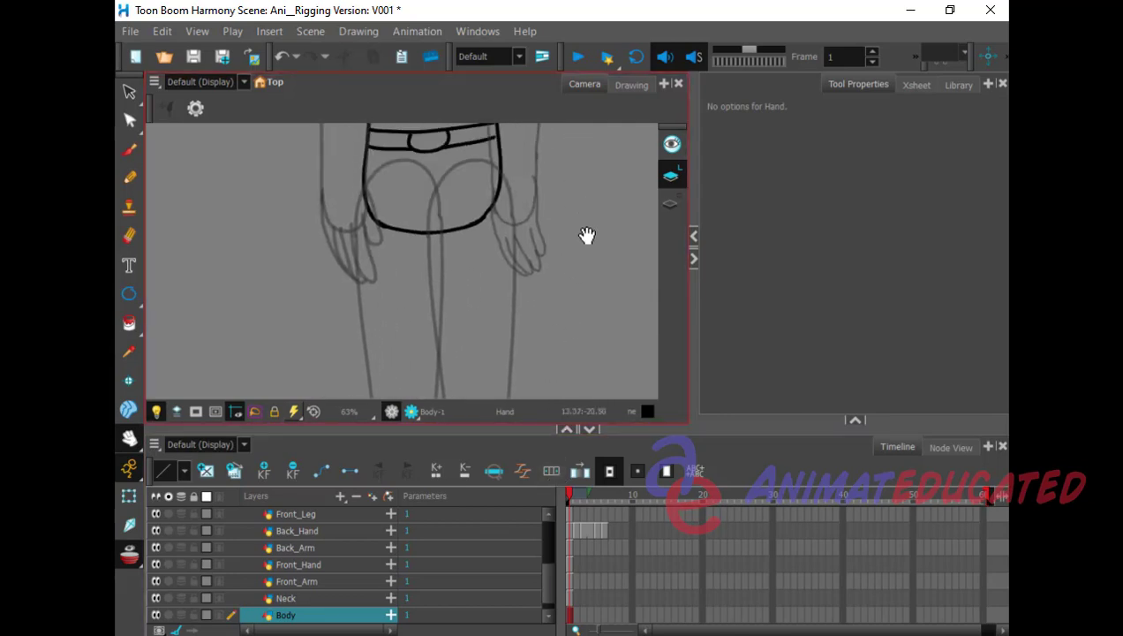
{"action": "mouse_move", "coordinate": [587, 236]}
{"action": "left_mouse_down"}
{"action": "mouse_move", "coordinate": [593, 316]}
{"action": "mouse_move", "coordinate": [578, 431]}
{"action": "mouse_move", "coordinate": [582, 326]}
{"action": "mouse_move", "coordinate": [575, 422]}
{"action": "mouse_move", "coordinate": [592, 330]}
{"action": "mouse_move", "coordinate": [594, 341]}
{"action": "left_mouse_up"}
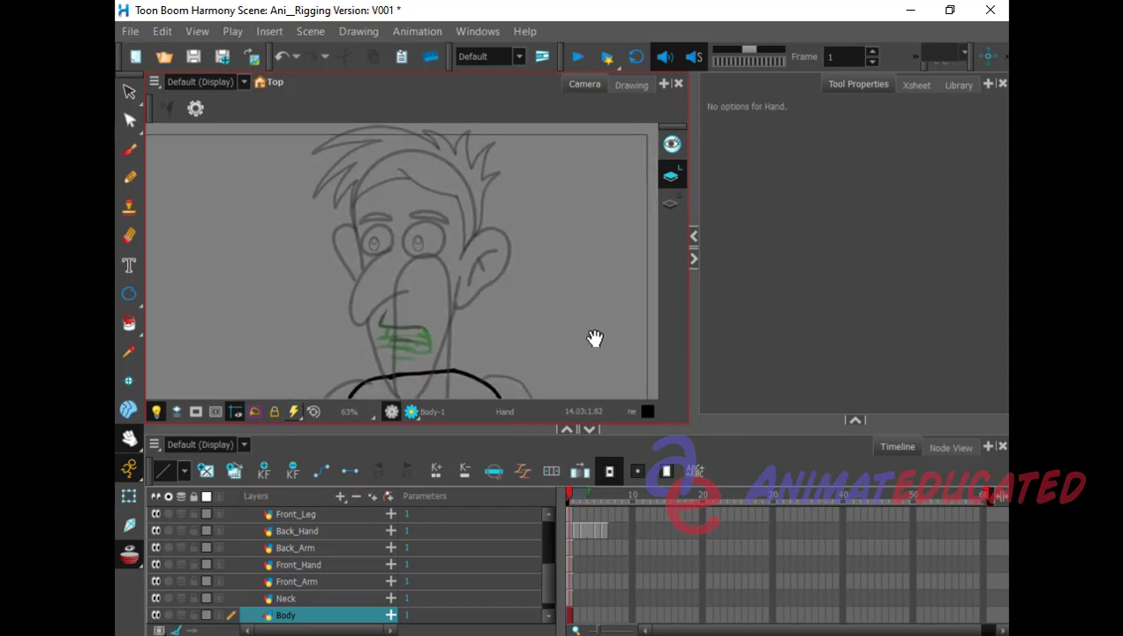
{"action": "left_click", "coordinate": [567, 530]}
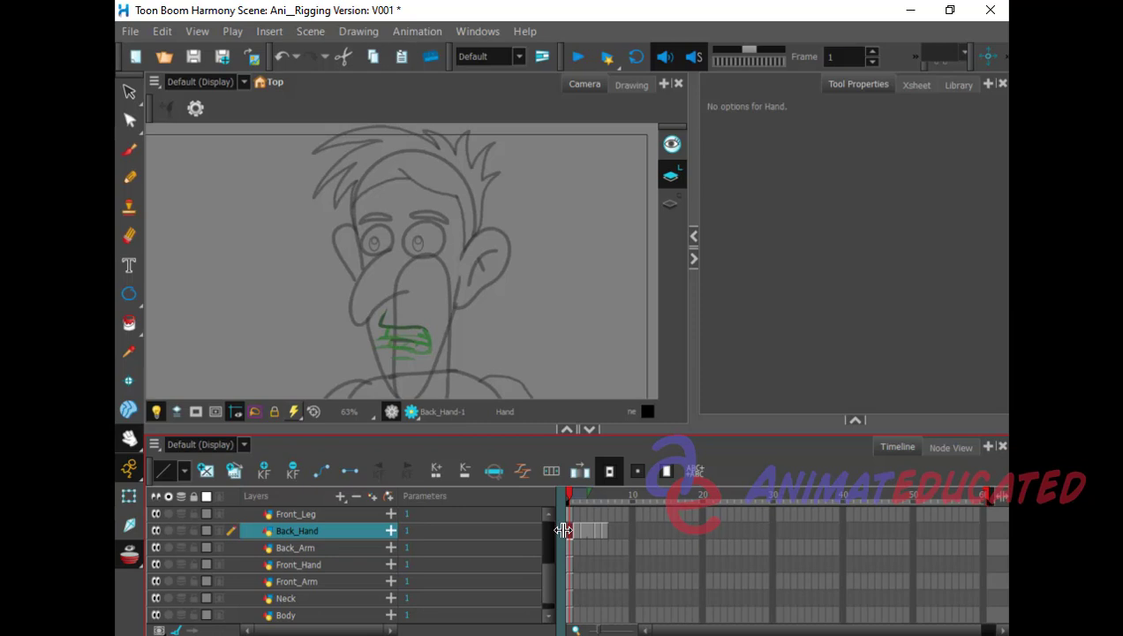
{"action": "left_click", "coordinate": [842, 365]}
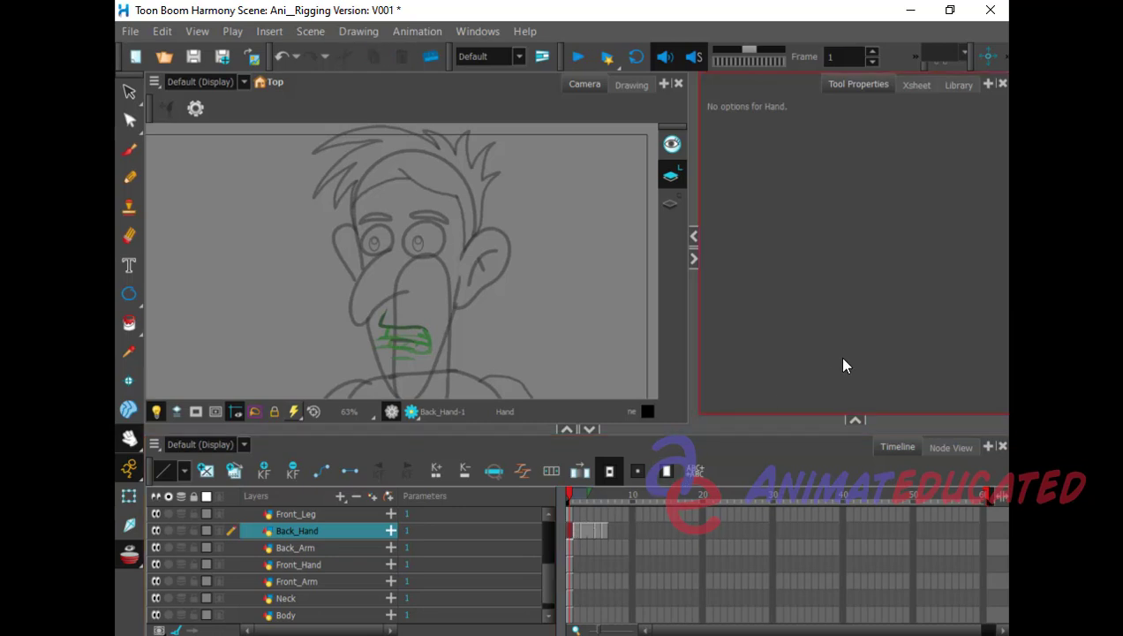